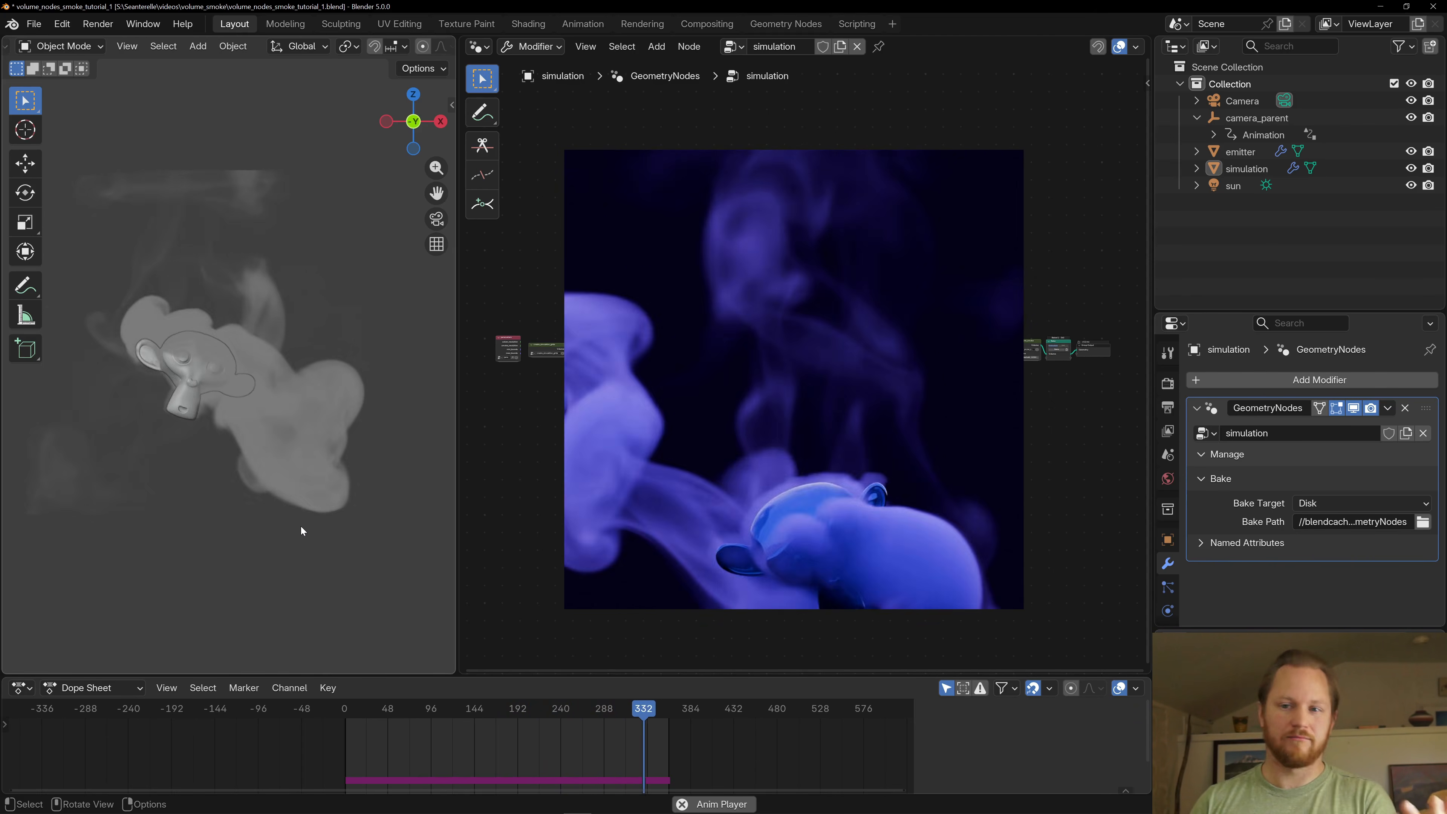
- Stop the animation playback and select the simulation object
key("Escape")
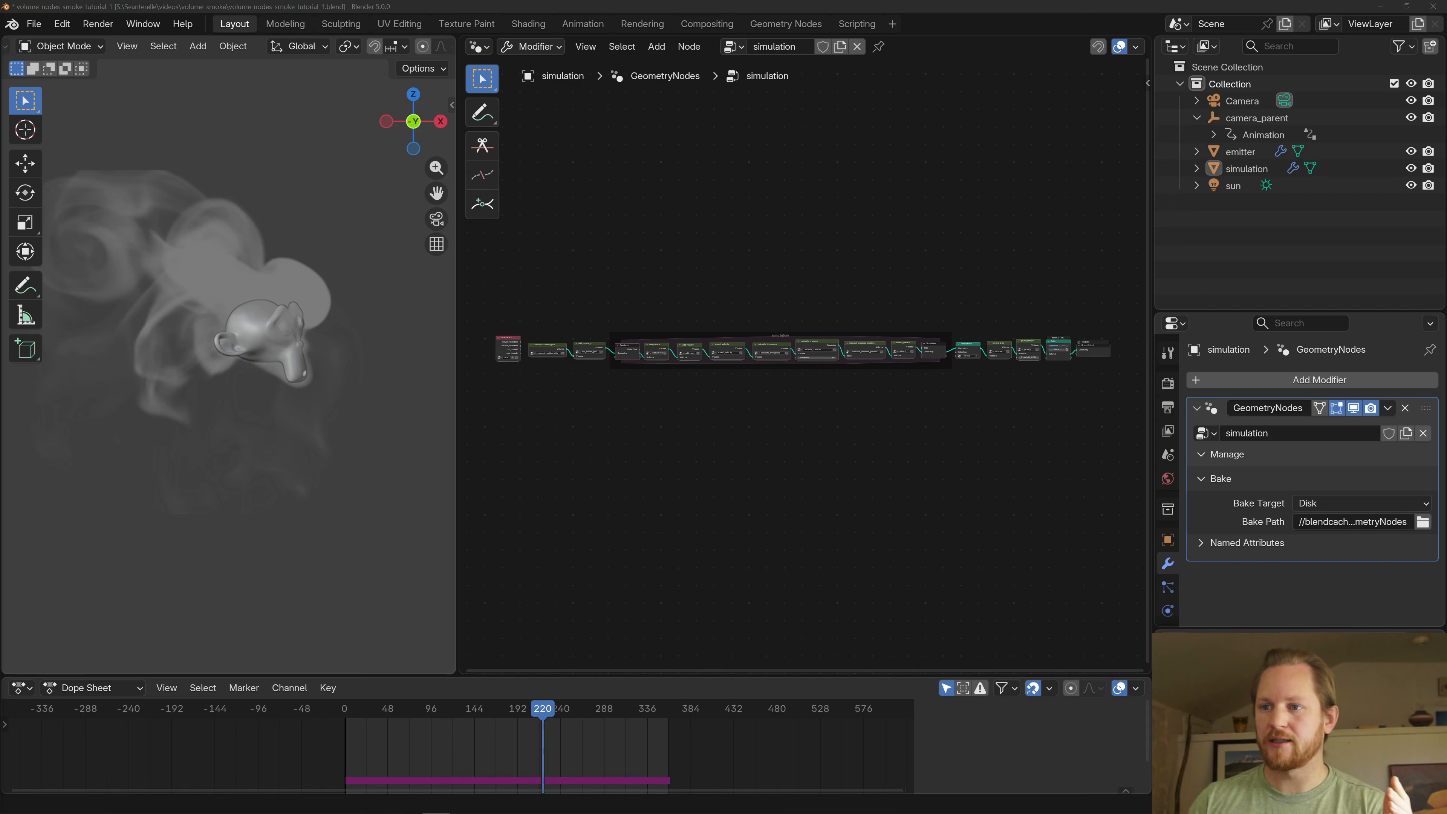
scroll(562, 332, "up", 5)
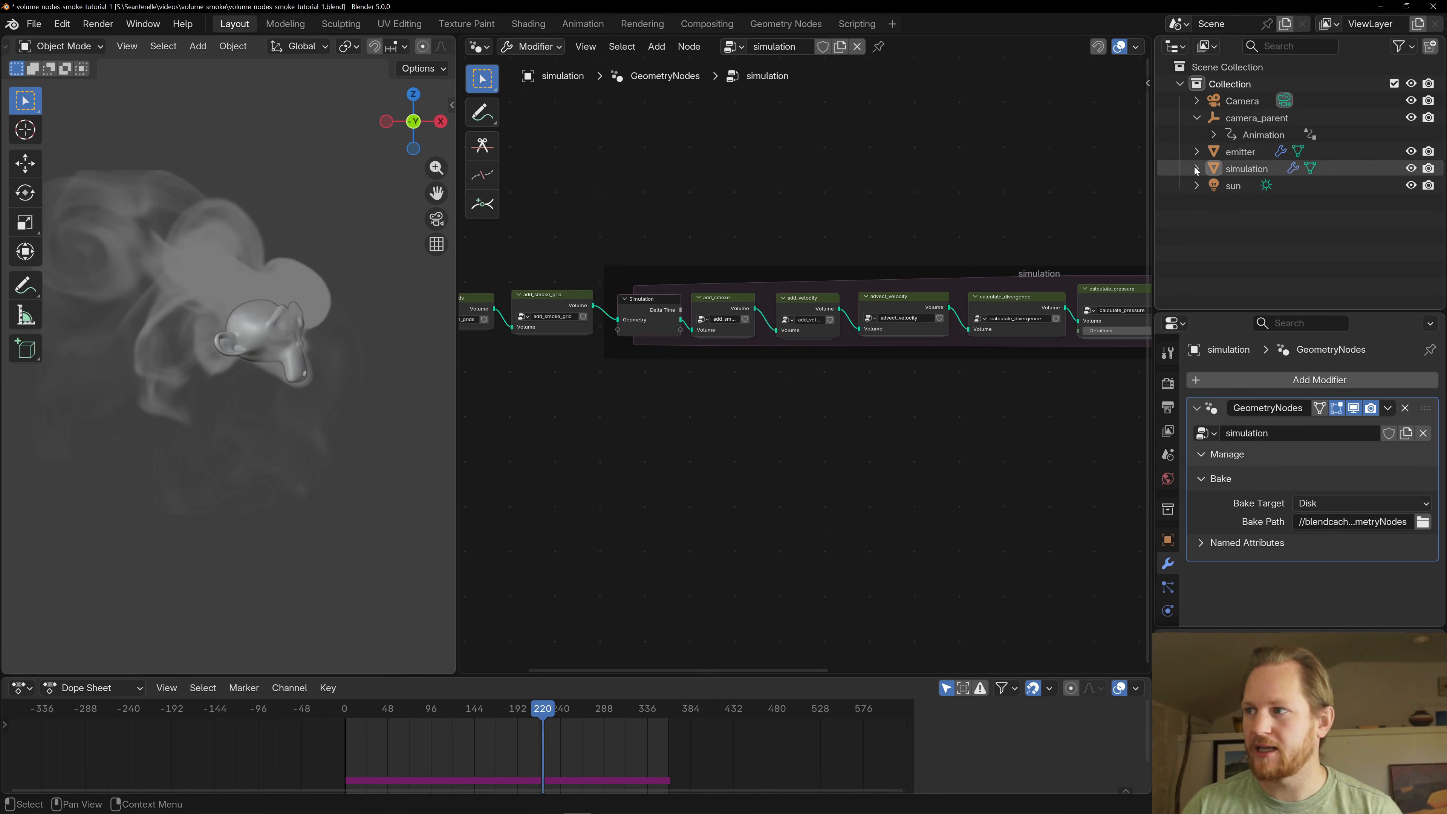
left_click(1230, 168)
scroll(272, 347, "down", 3)
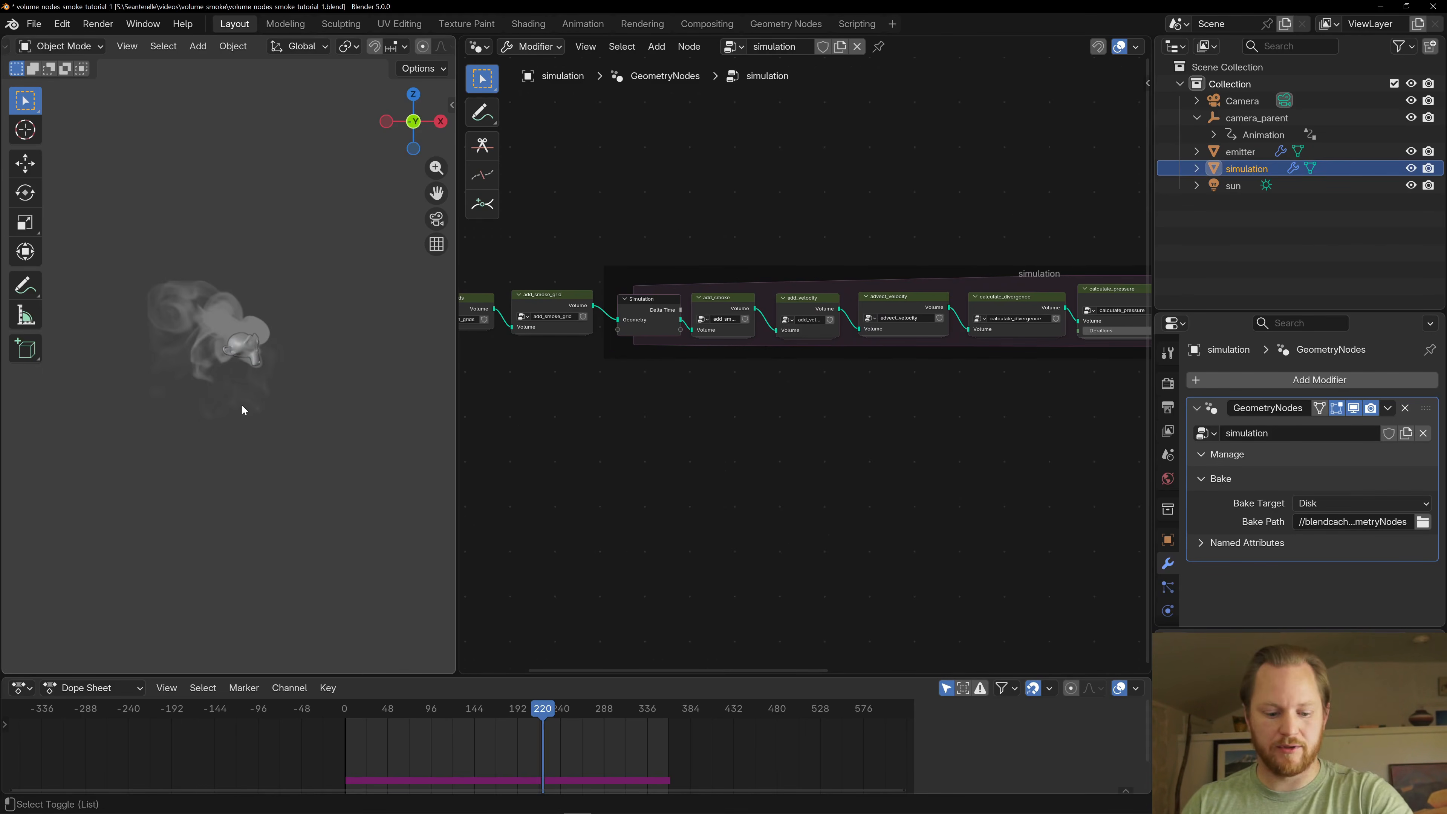
- Show the viewport overlays and switch the 3D view to an angled orthographic view of the simulation domain
key("alt+shift+z")
middle_click_drag(243, 393, 245, 424)
scroll(222, 401, "up", 4)
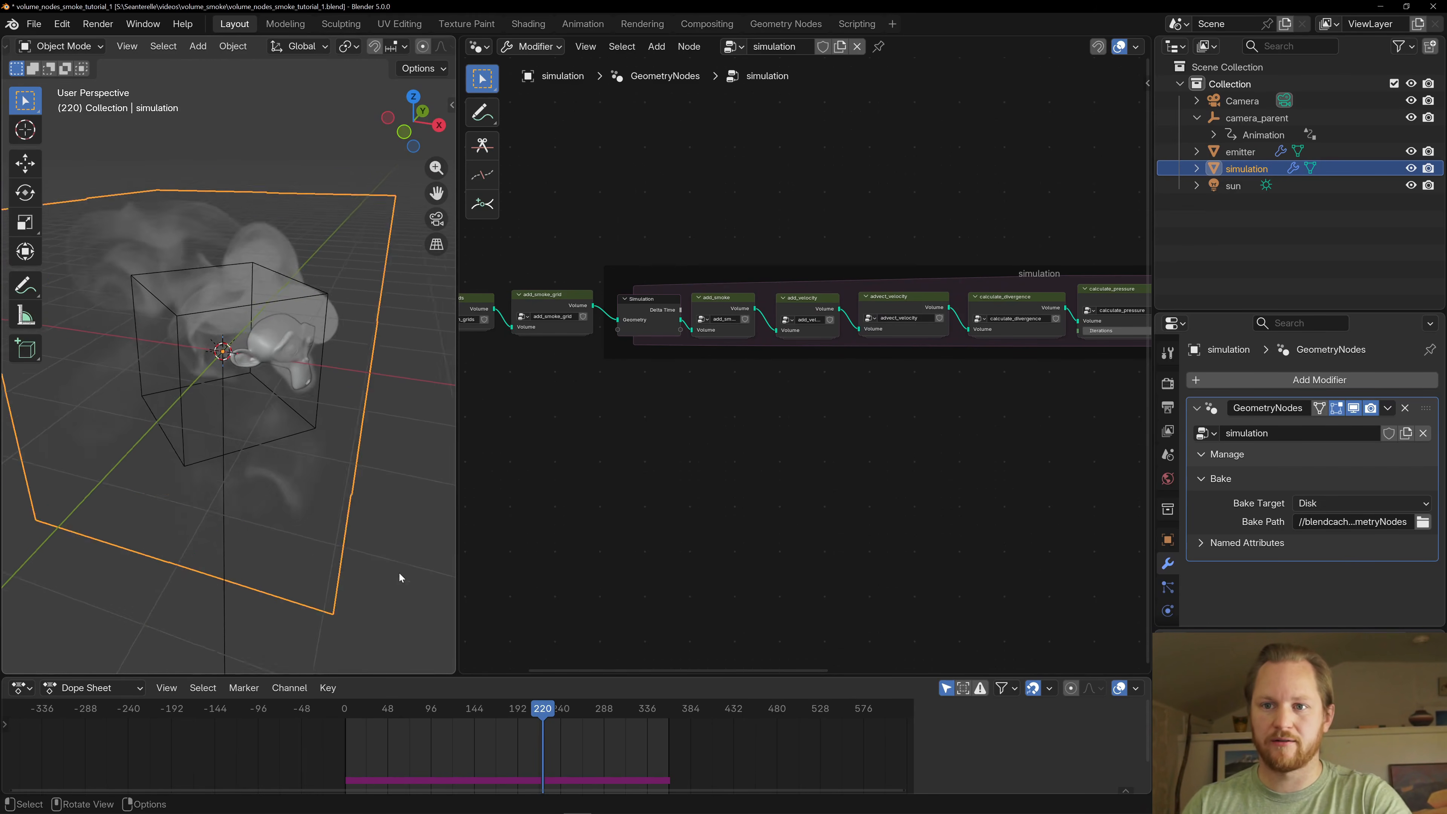
scroll(281, 471, "down", 1)
key("KP_5")
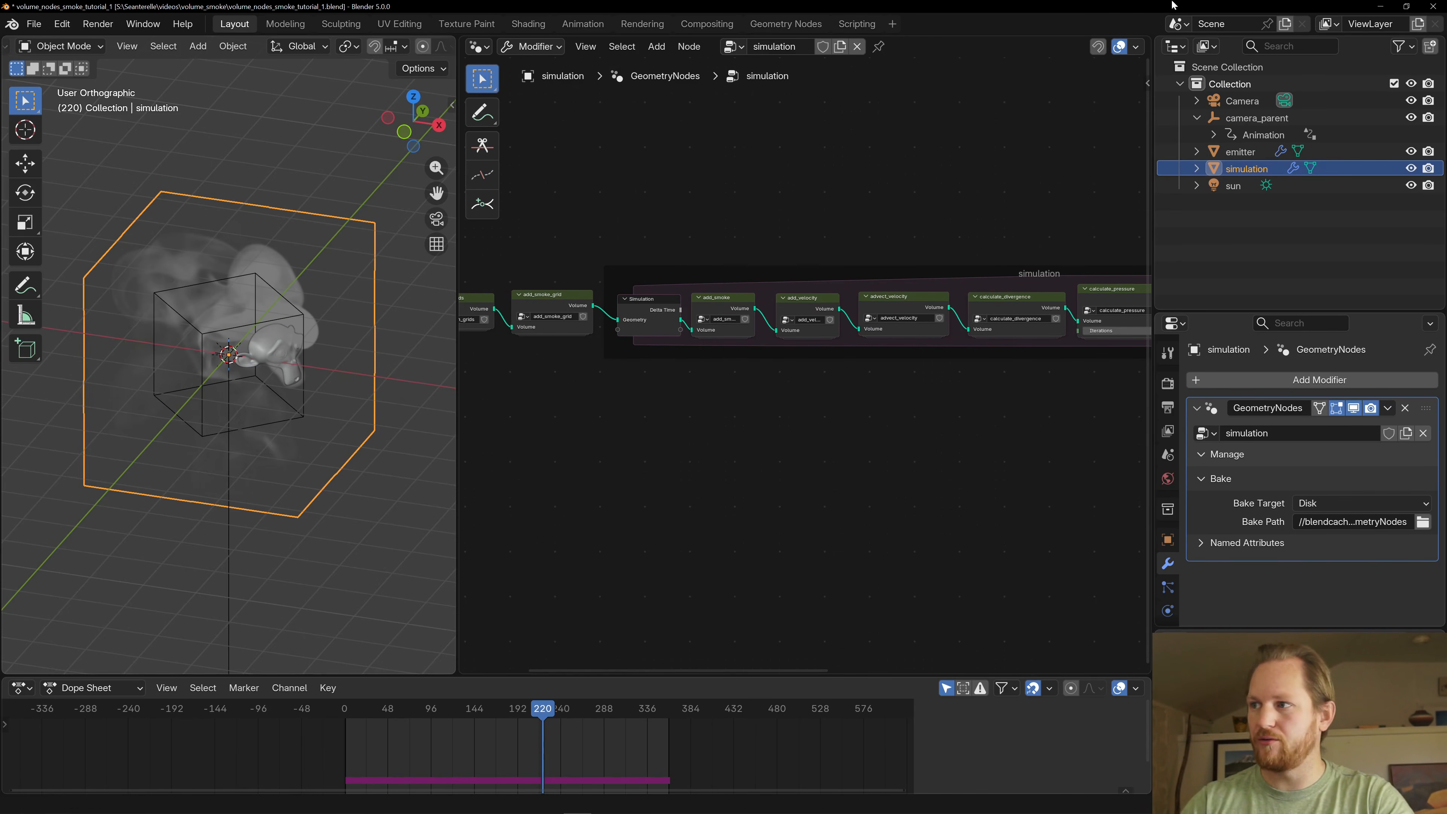
- Select the emitter object to view its prepare_emitter node tree, and return to the simulation object
left_click(1255, 153)
scroll(353, 402, "up", 4)
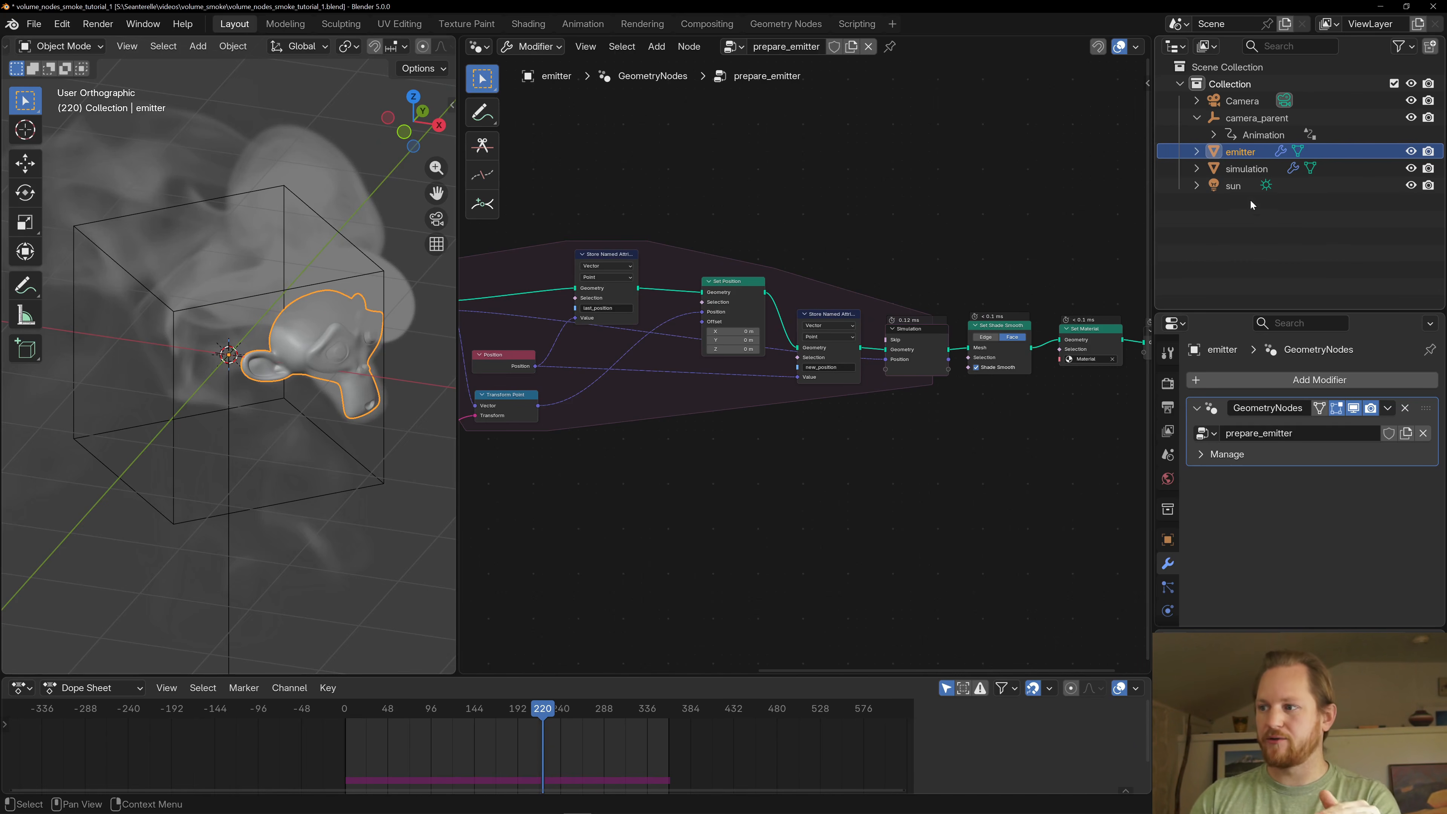
left_click(1235, 174)
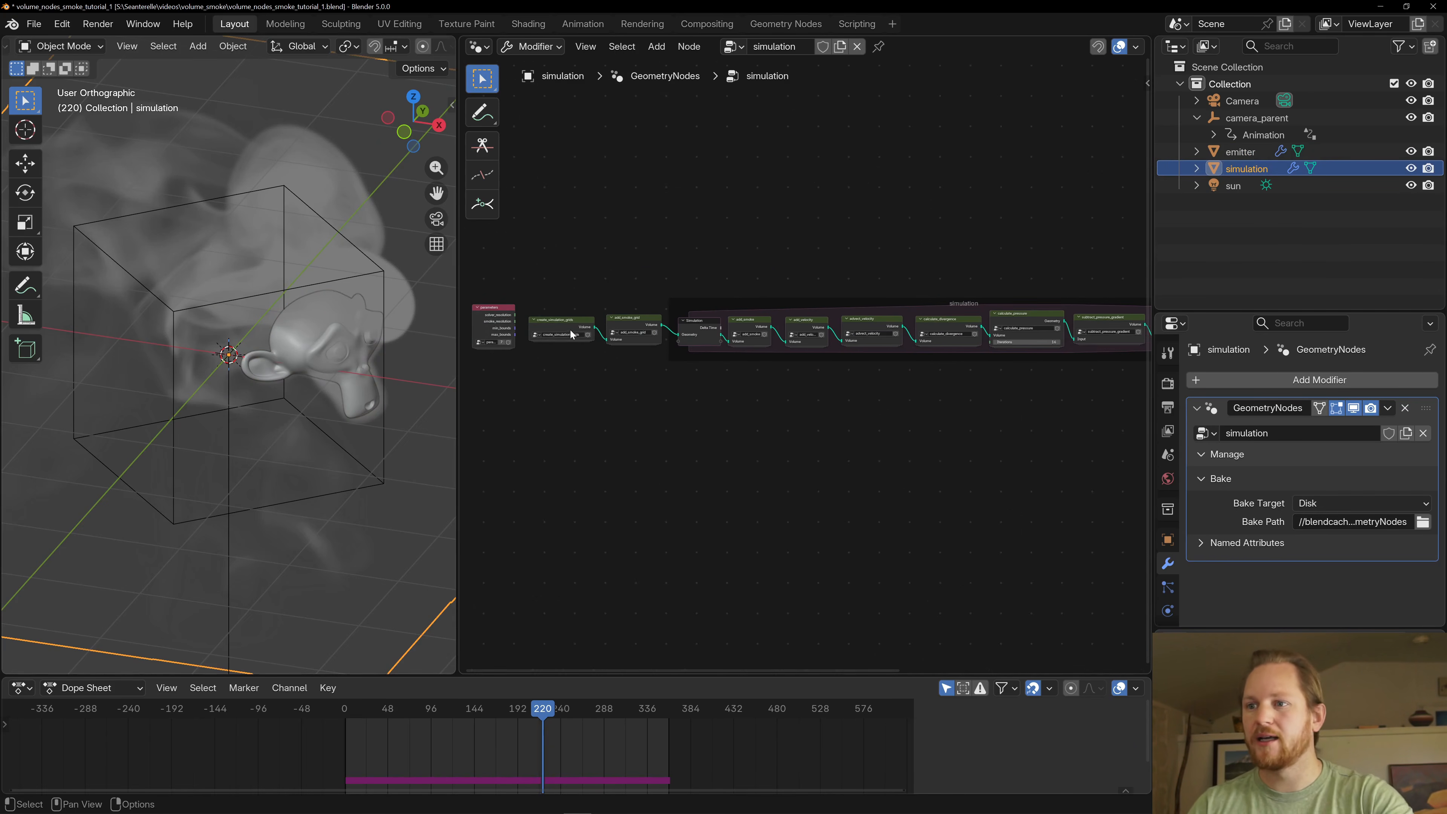
- Examine the domain around the emitter and the start of the simulation node tree, from parameters to the simulation zone
scroll(813, 409, "up", 3)
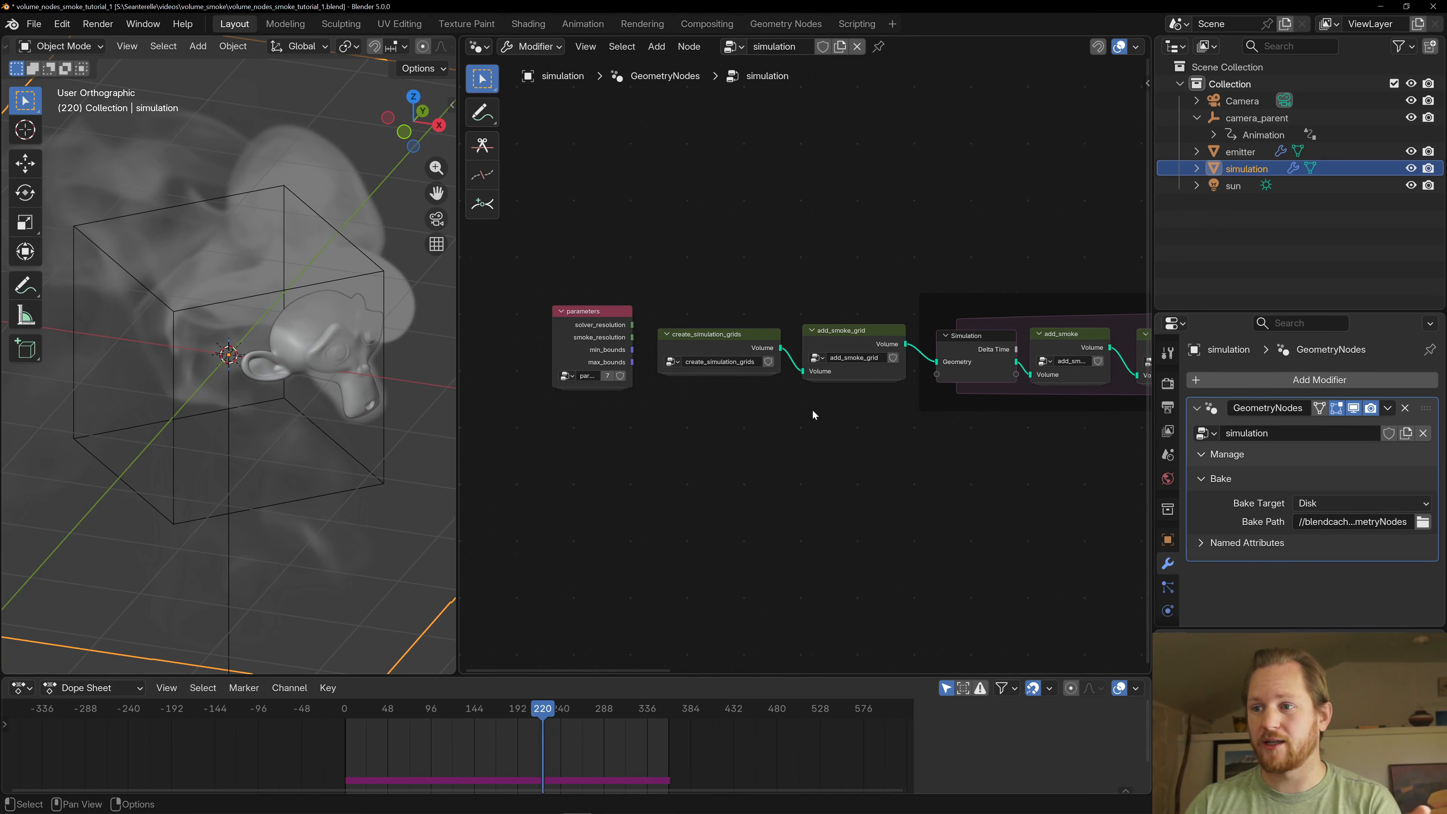
scroll(263, 474, "down", 4)
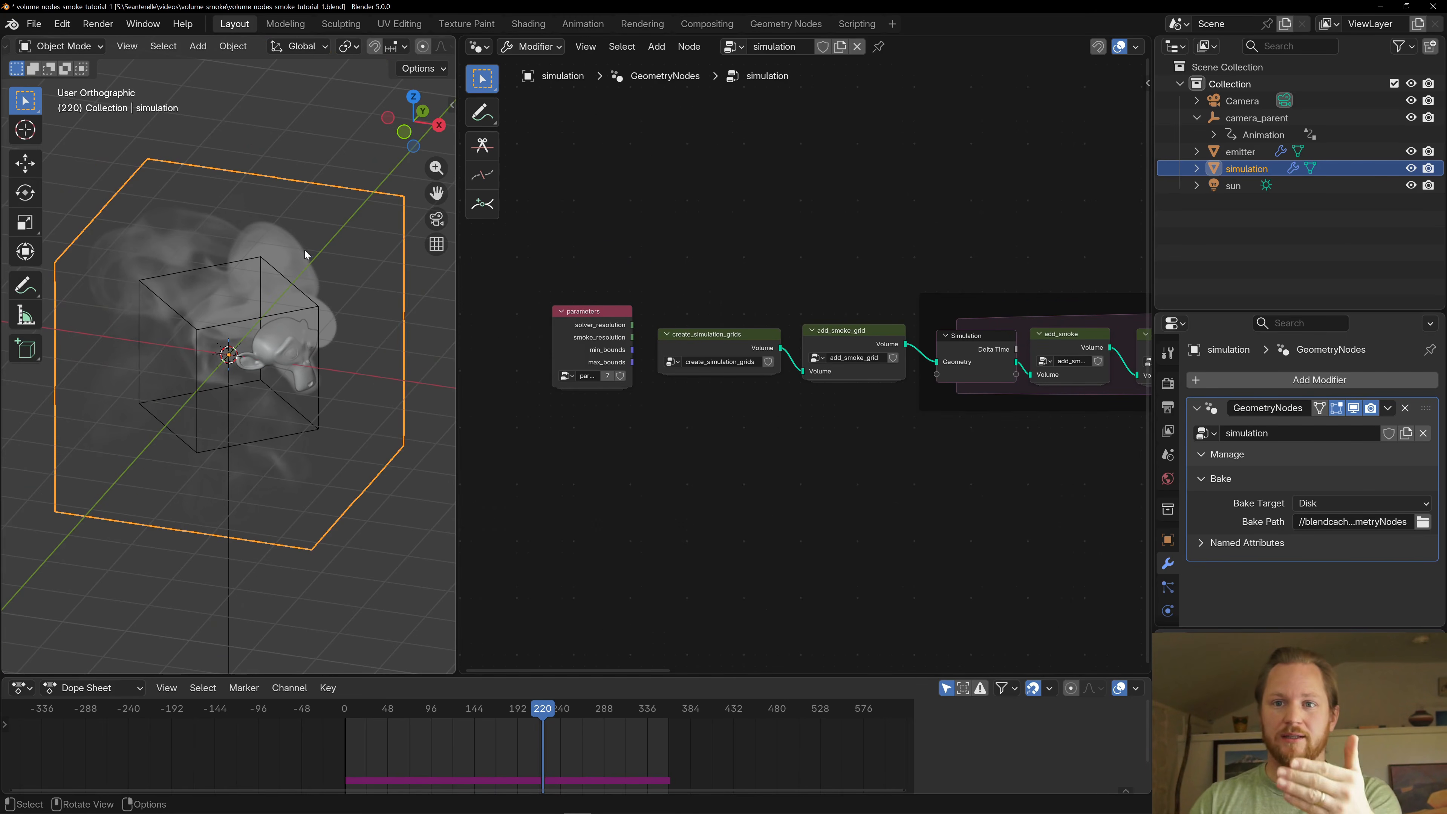
middle_click_drag(304, 310, 298, 297)
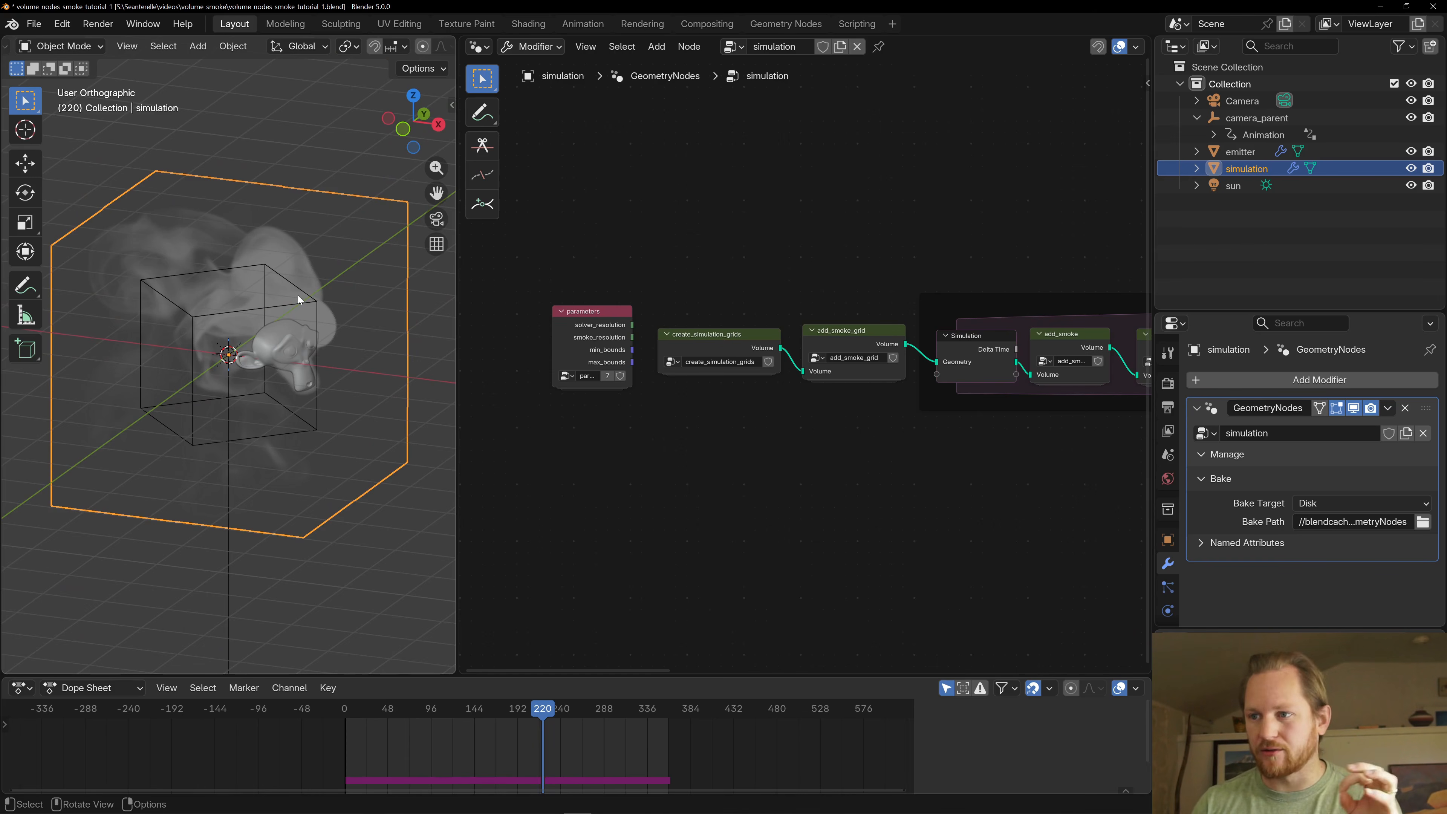
scroll(1011, 397, "down", 2)
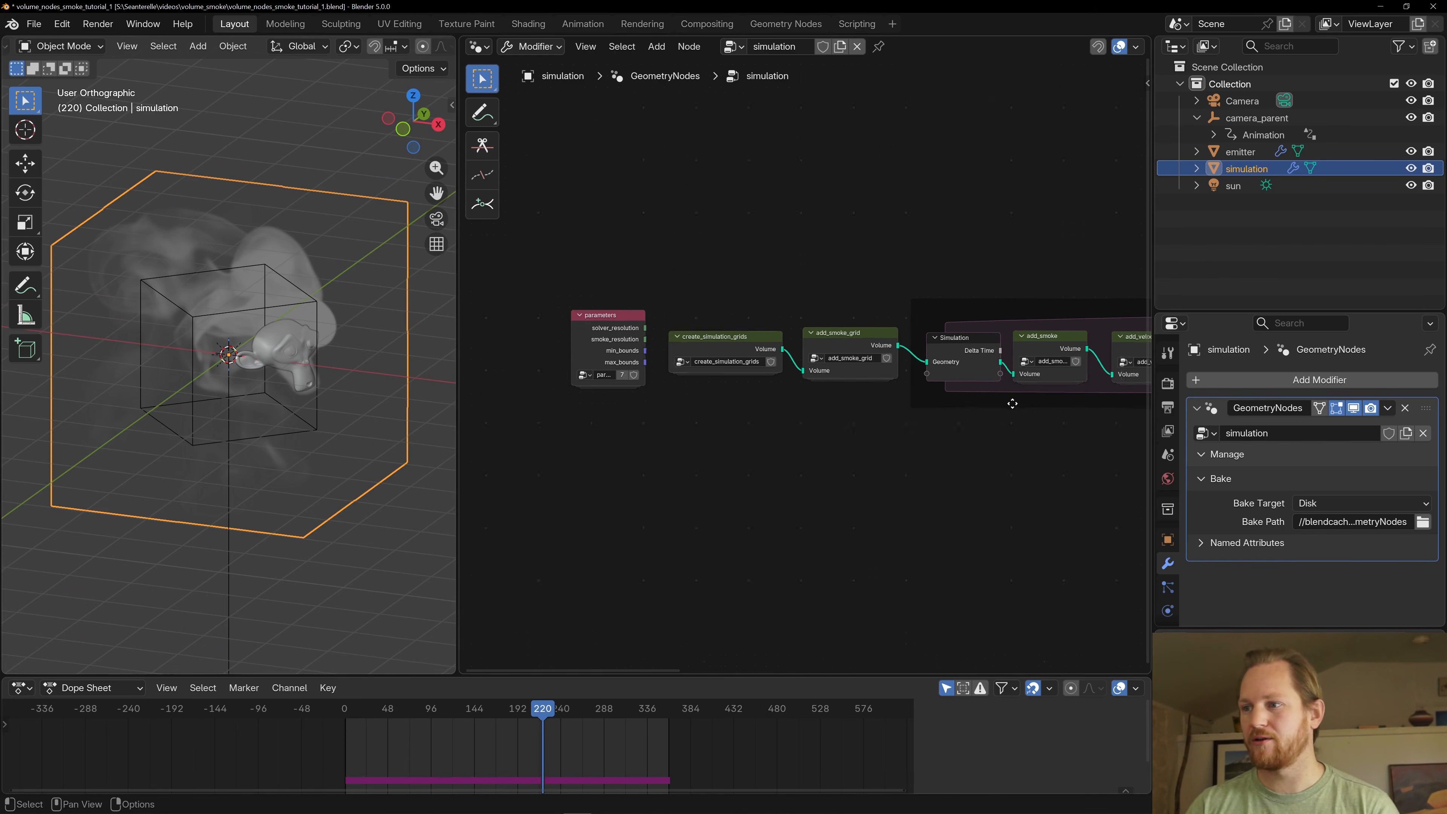
middle_click_drag(1011, 397, 736, 411)
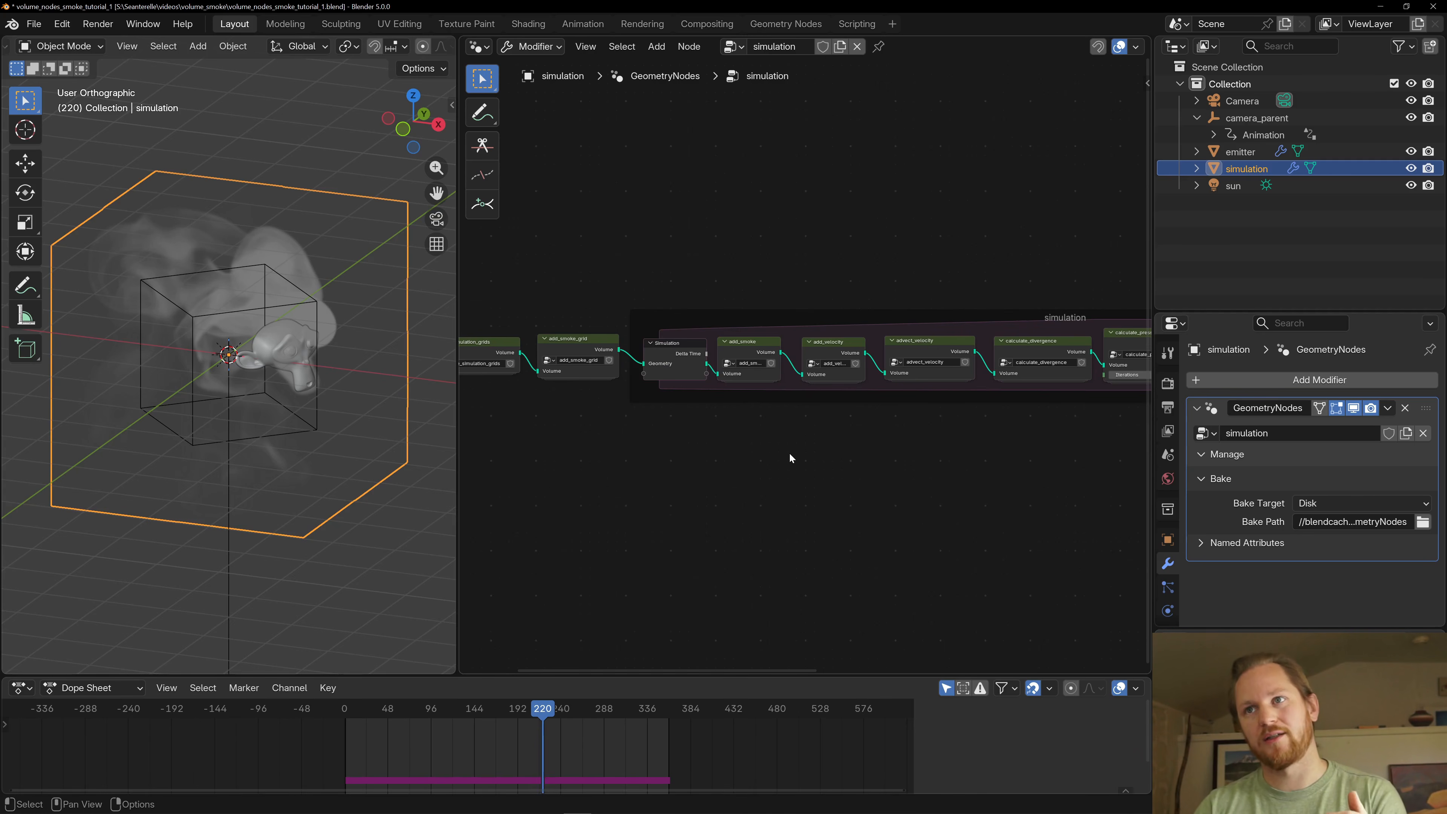
scroll(778, 456, "down", 1)
middle_click_drag(778, 456, 693, 402)
scroll(765, 421, "up", 2)
- Look inside the create_simulation_grids node group and return to the simulation node tree
left_click(780, 306)
key("Tab")
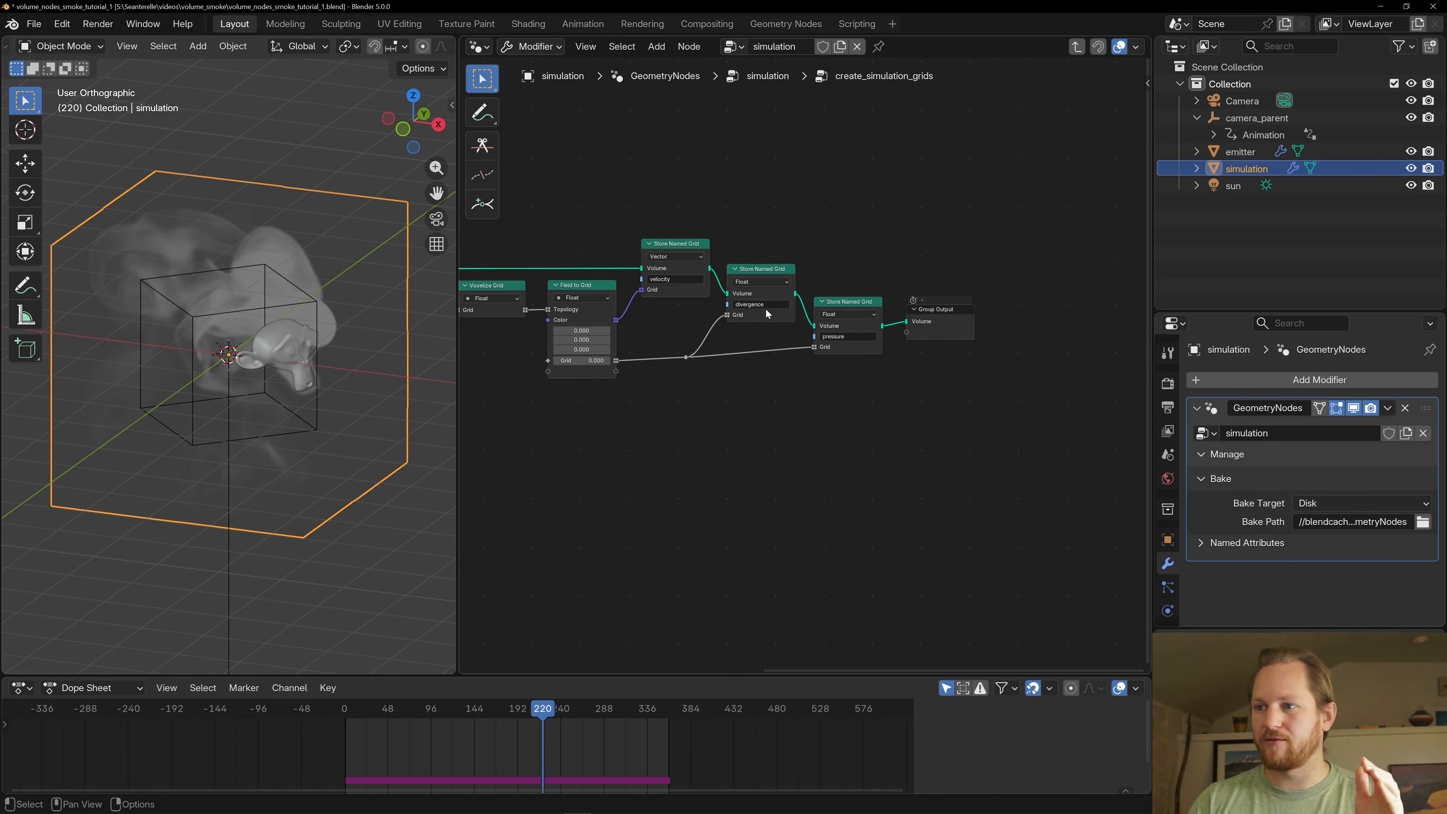
key("Tab")
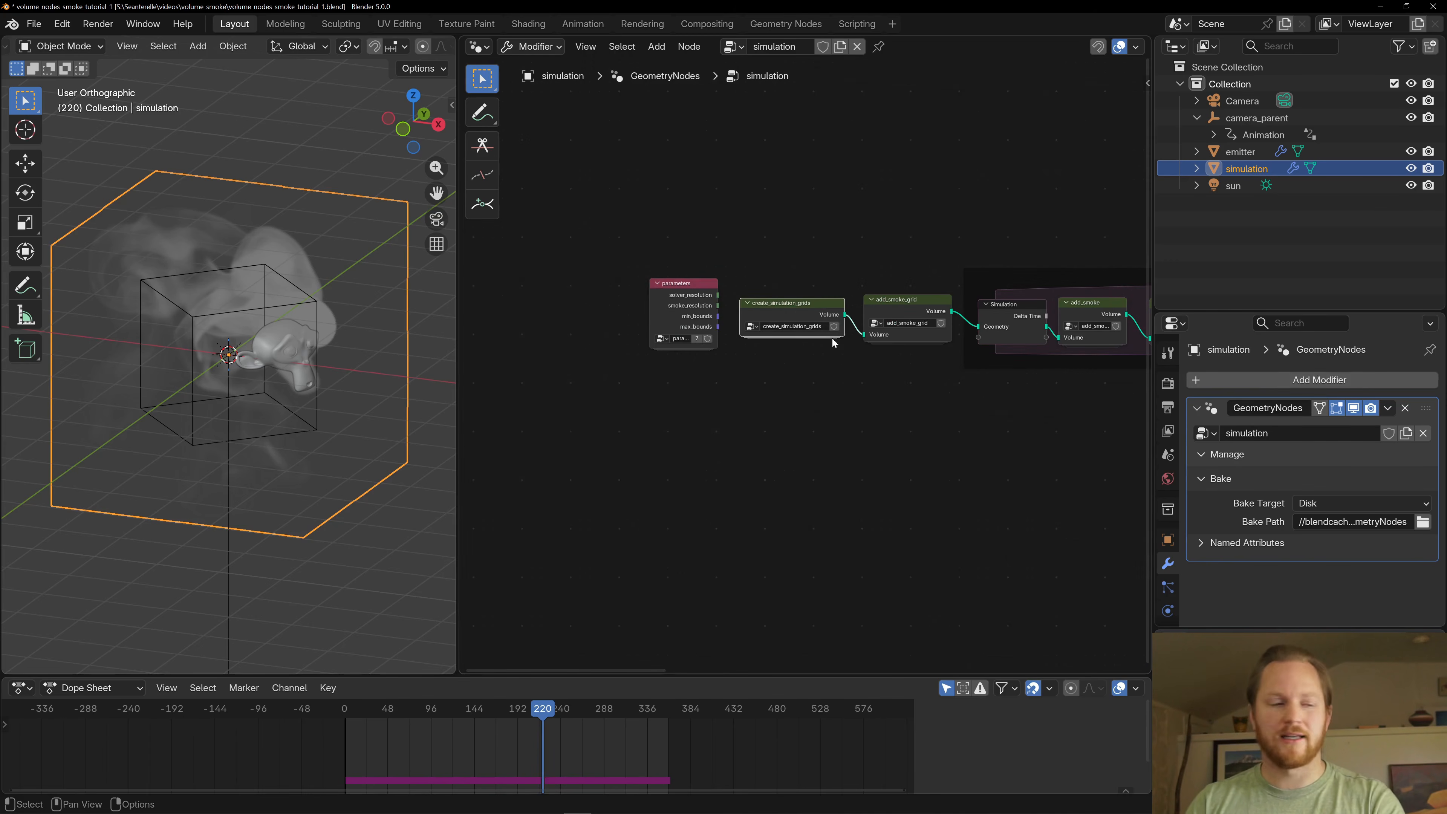
- Look inside the add_smoke_grid node group and return to the simulation node tree
middle_click_drag(899, 368, 803, 312)
left_click(801, 308)
key("Tab")
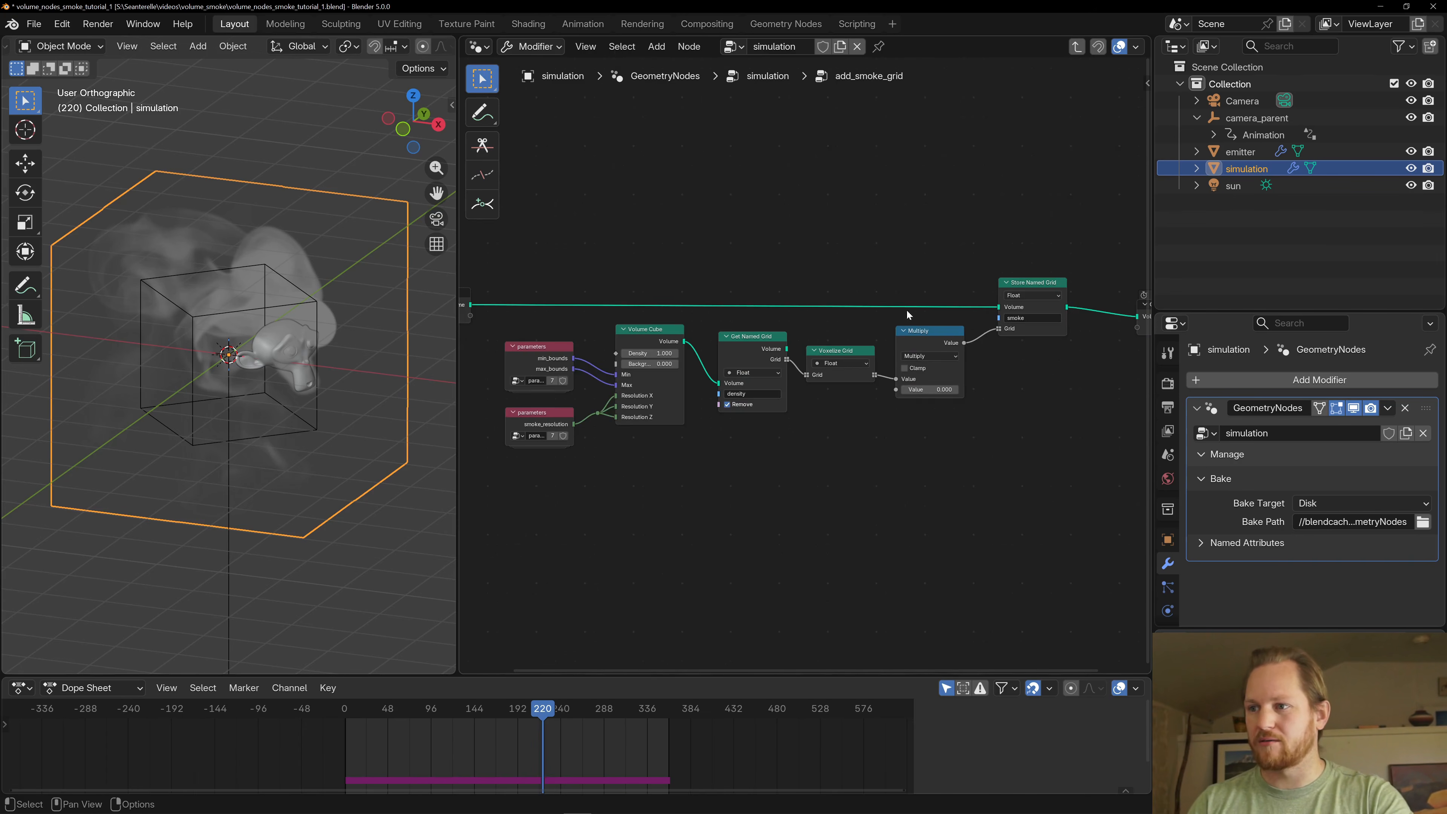
middle_click_drag(945, 282, 794, 282)
left_click(878, 286)
key("Tab")
scroll(945, 376, "down", 4)
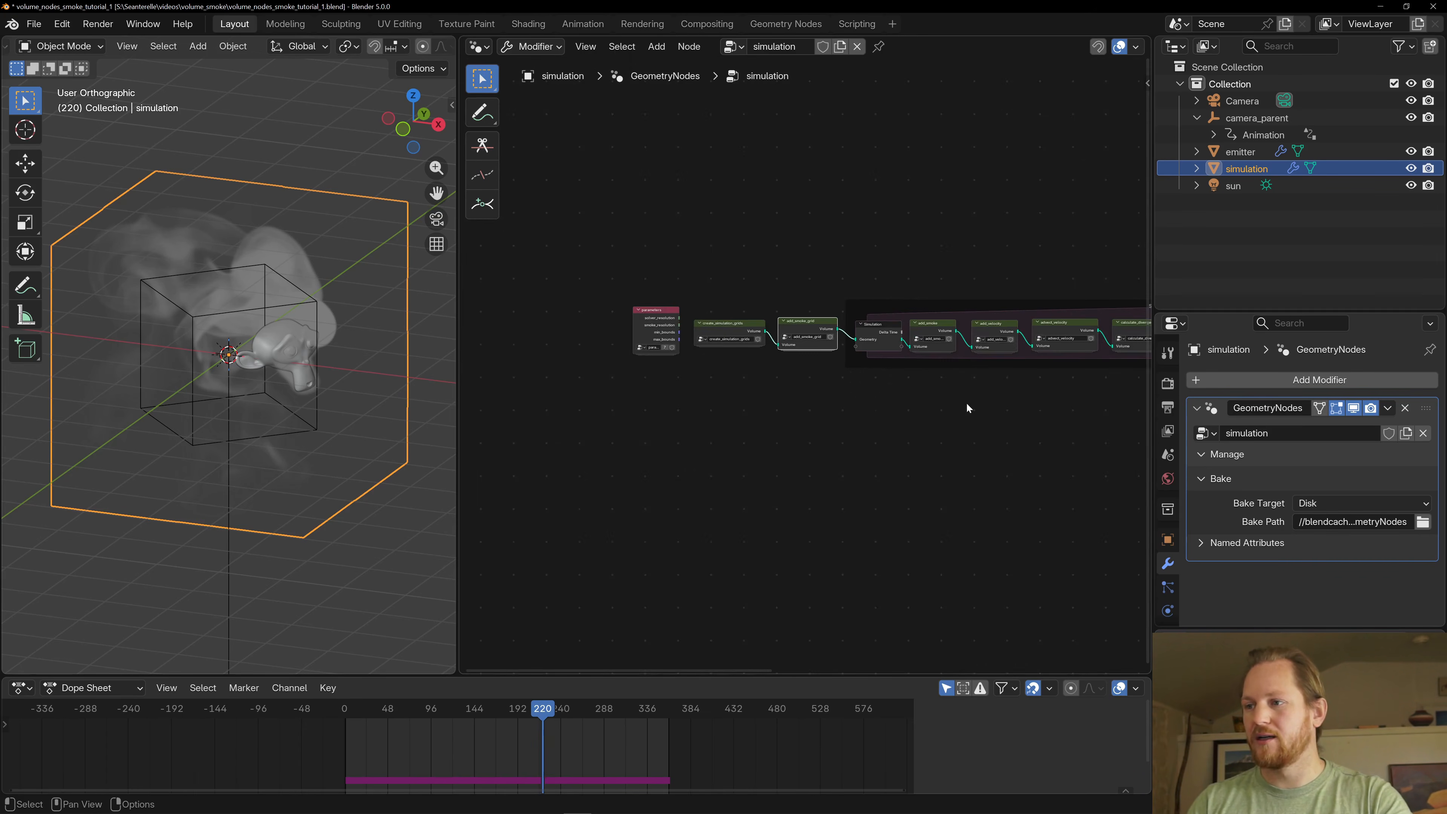
- Examine the chain of node groups inside the simulation zone, from add_smoke to advect_smoke
middle_click_drag(966, 404, 870, 409)
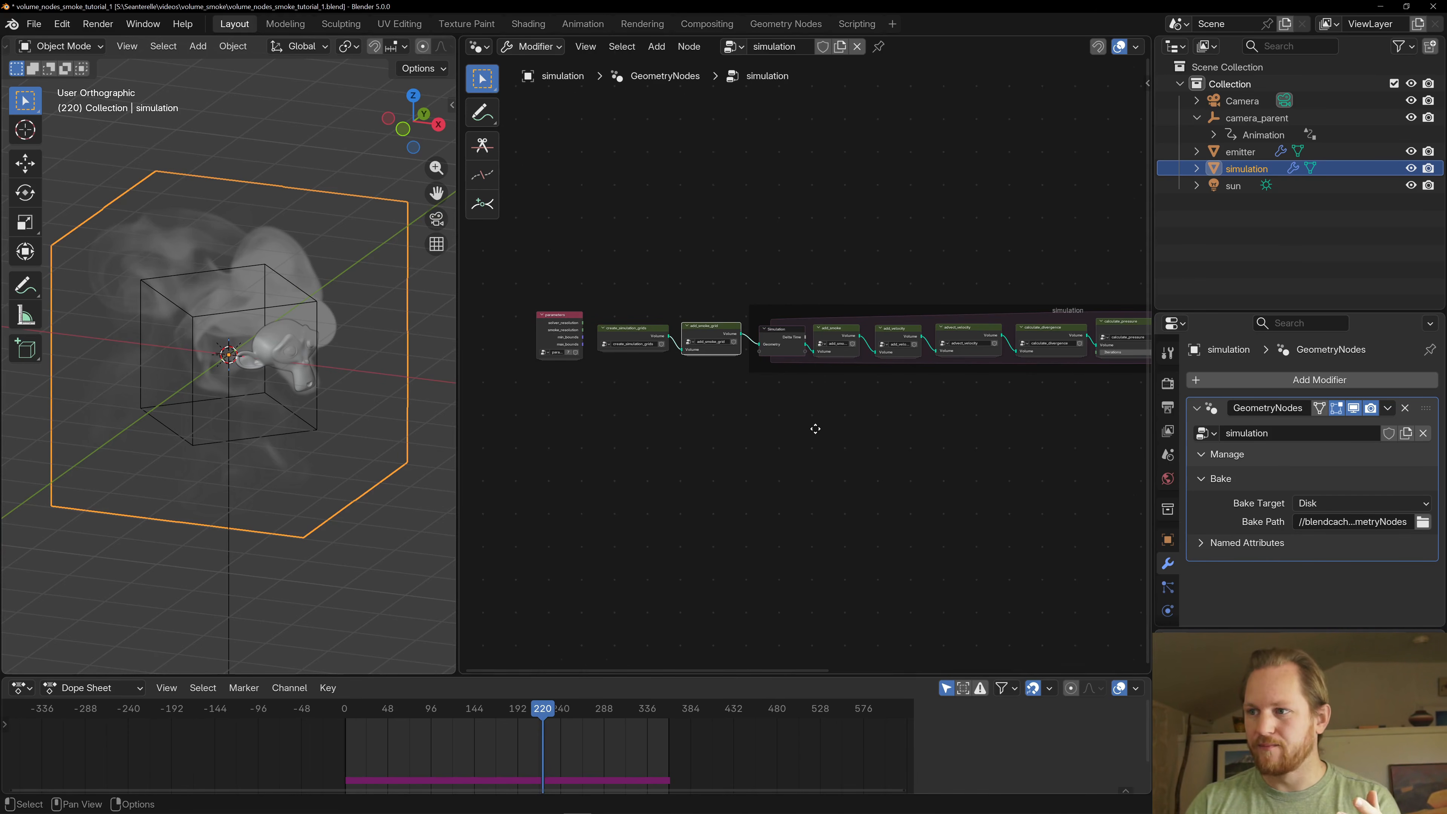
middle_click_drag(935, 420, 638, 402)
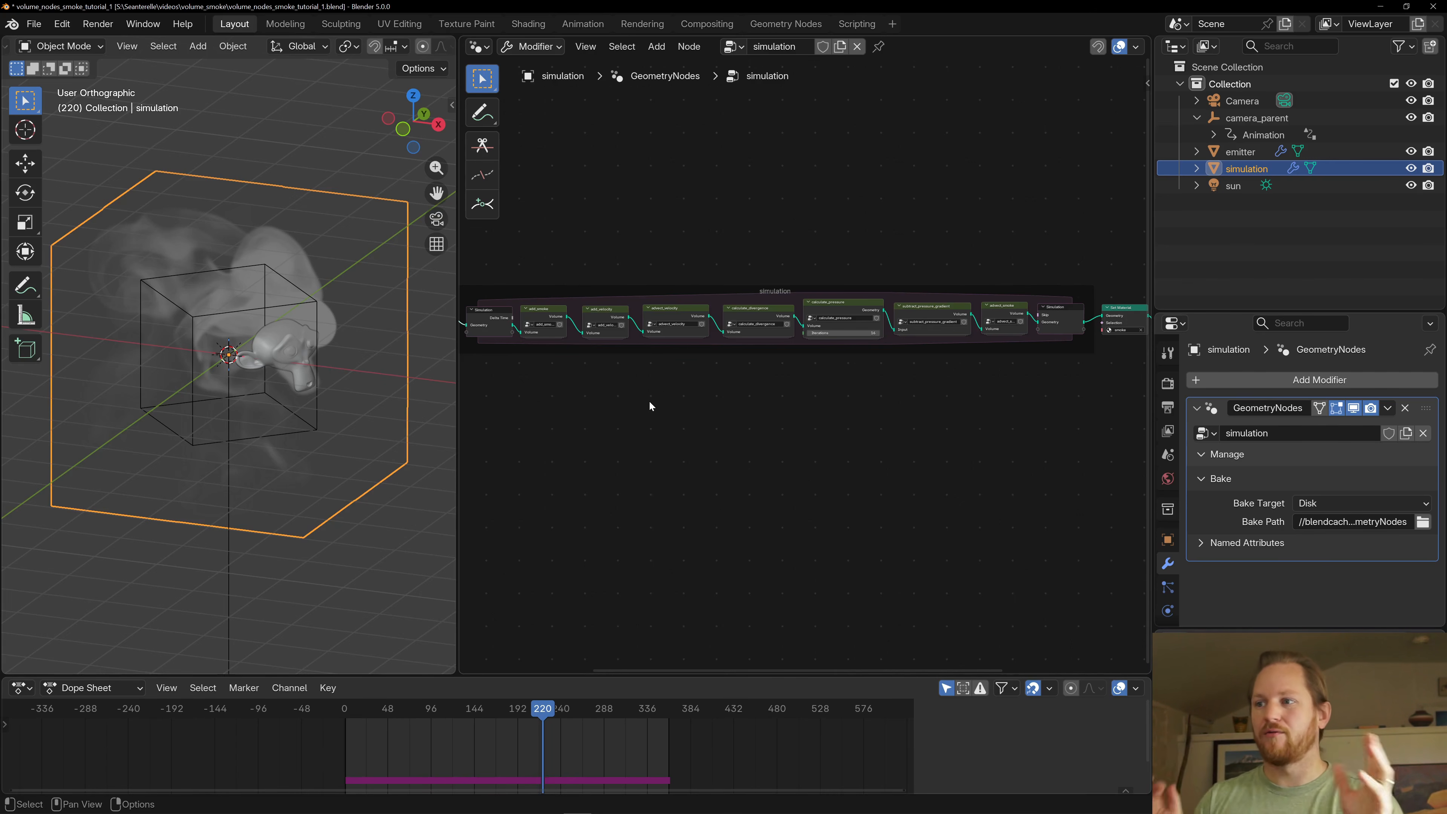
scroll(793, 412, "down", 5)
middle_click_drag(672, 412, 833, 407)
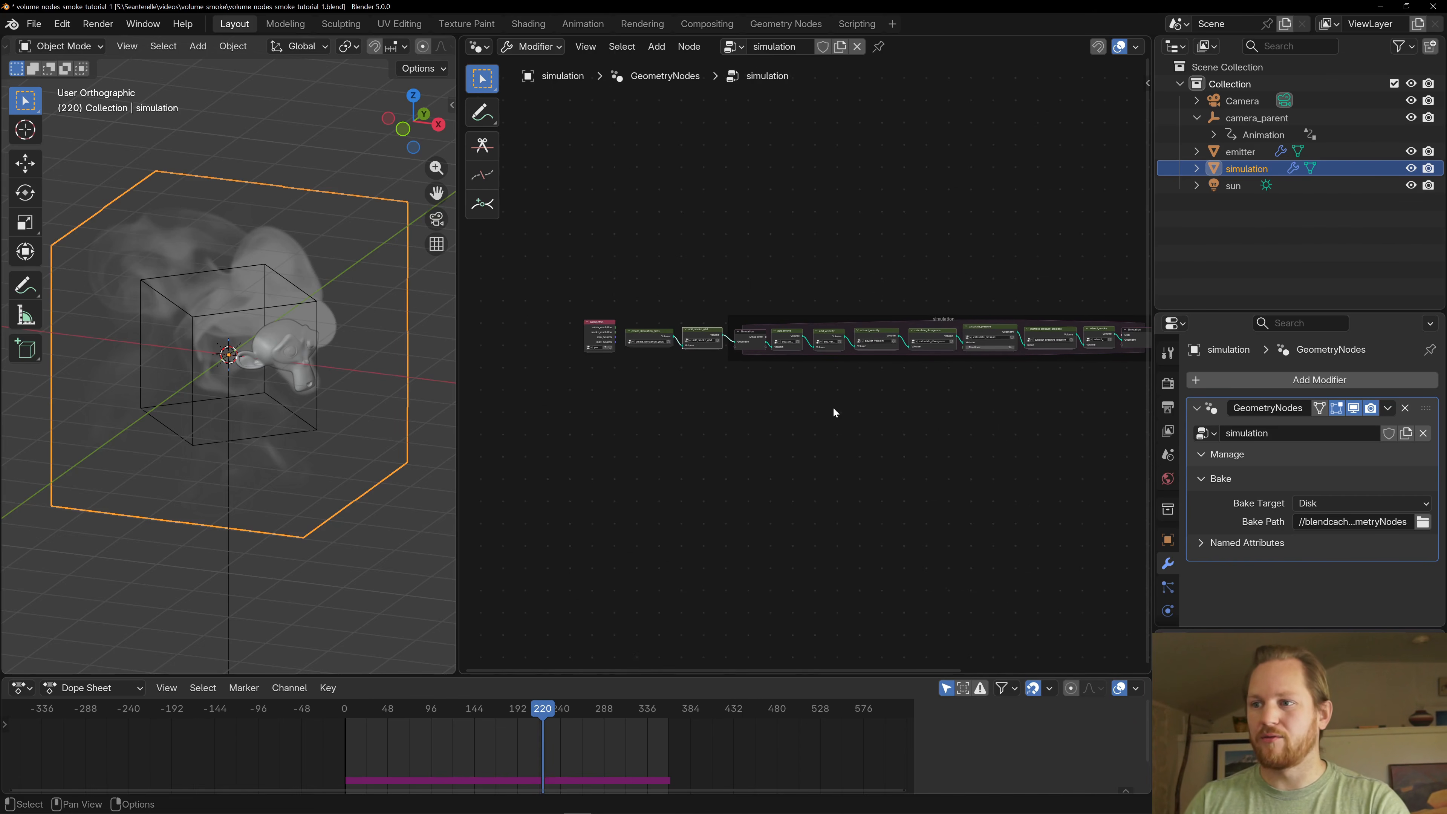
scroll(808, 402, "up", 3)
left_click_drag(578, 284, 676, 382)
scroll(732, 419, "up", 2)
scroll(855, 426, "down", 4)
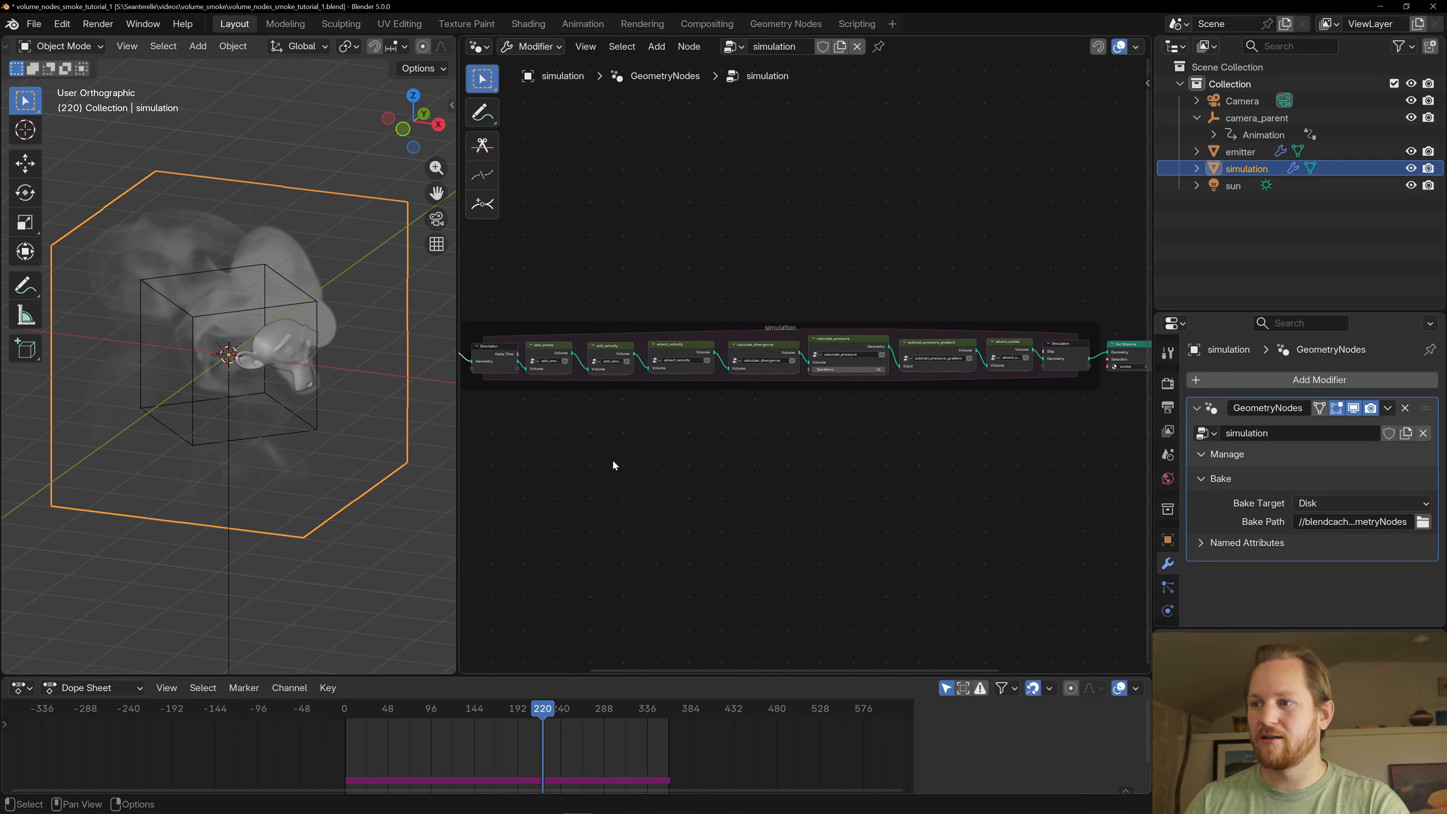
left_click_drag(537, 290, 1032, 454)
left_click(1047, 454)
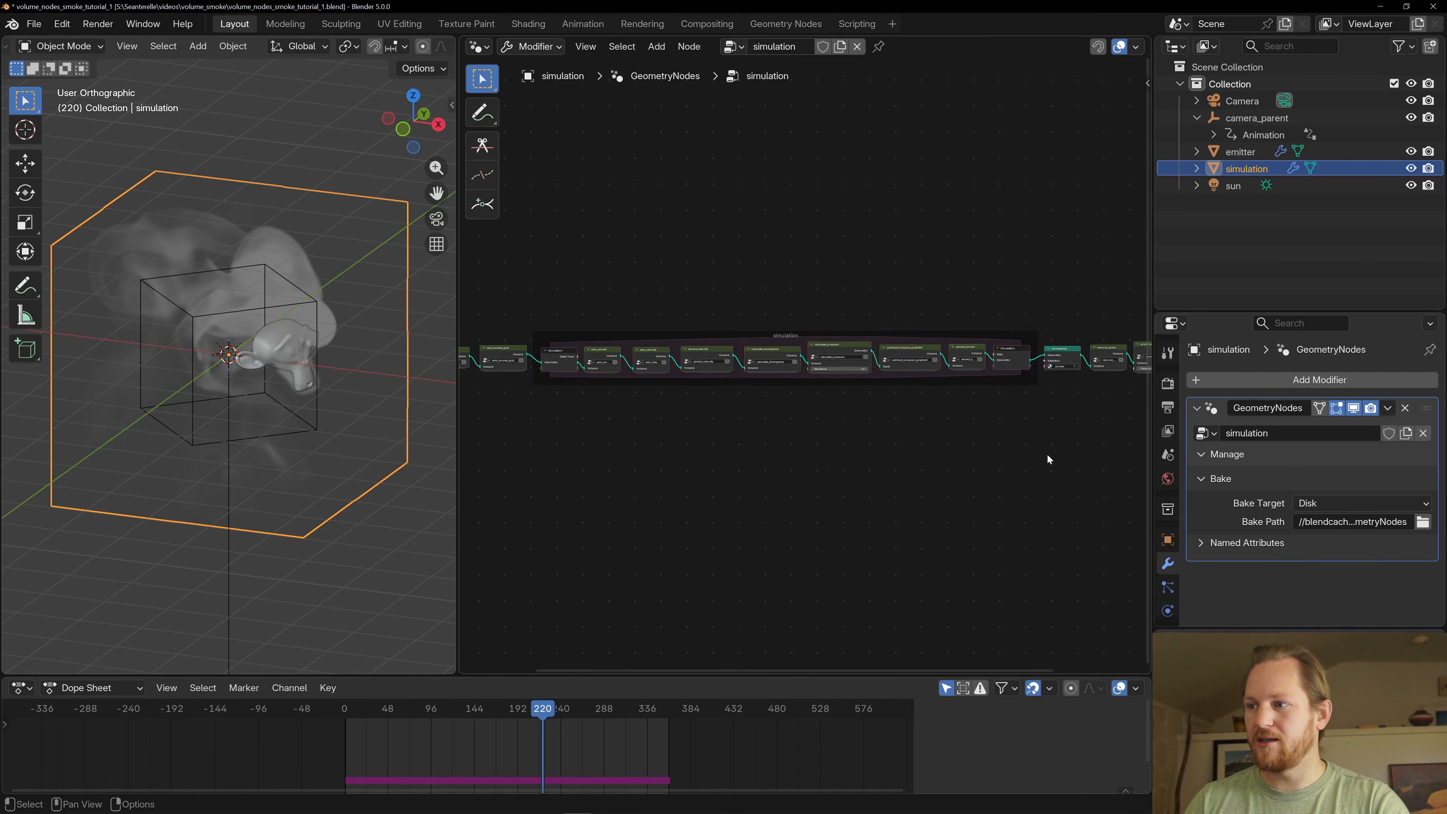
- Examine the nodes after the simulation zone: Set Material, remove_grids, prune_smoke and Bake
middle_click_drag(1047, 455, 642, 460)
scroll(646, 455, "up", 3)
middle_click_drag(594, 412, 759, 406)
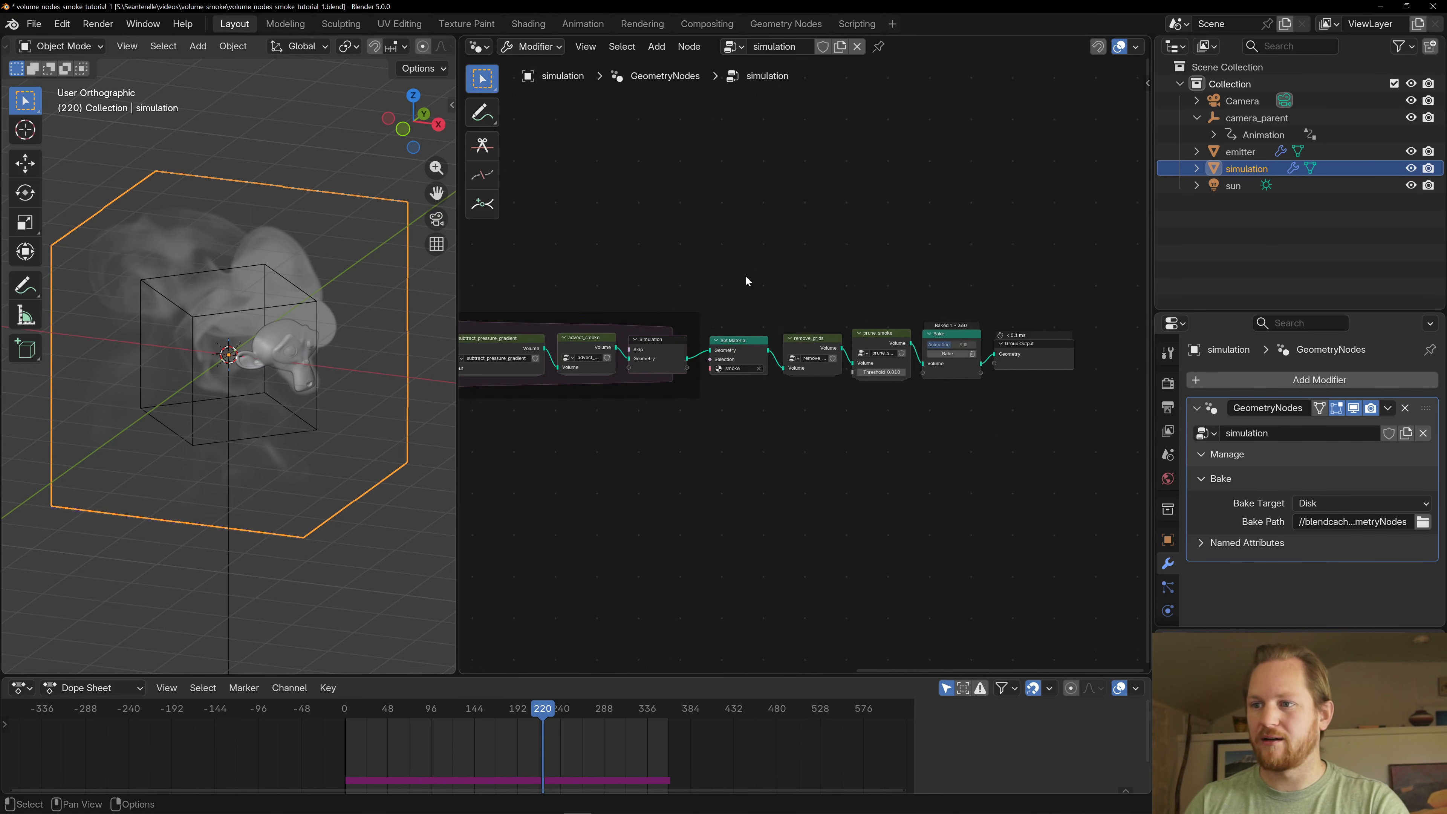
left_click_drag(728, 290, 992, 443)
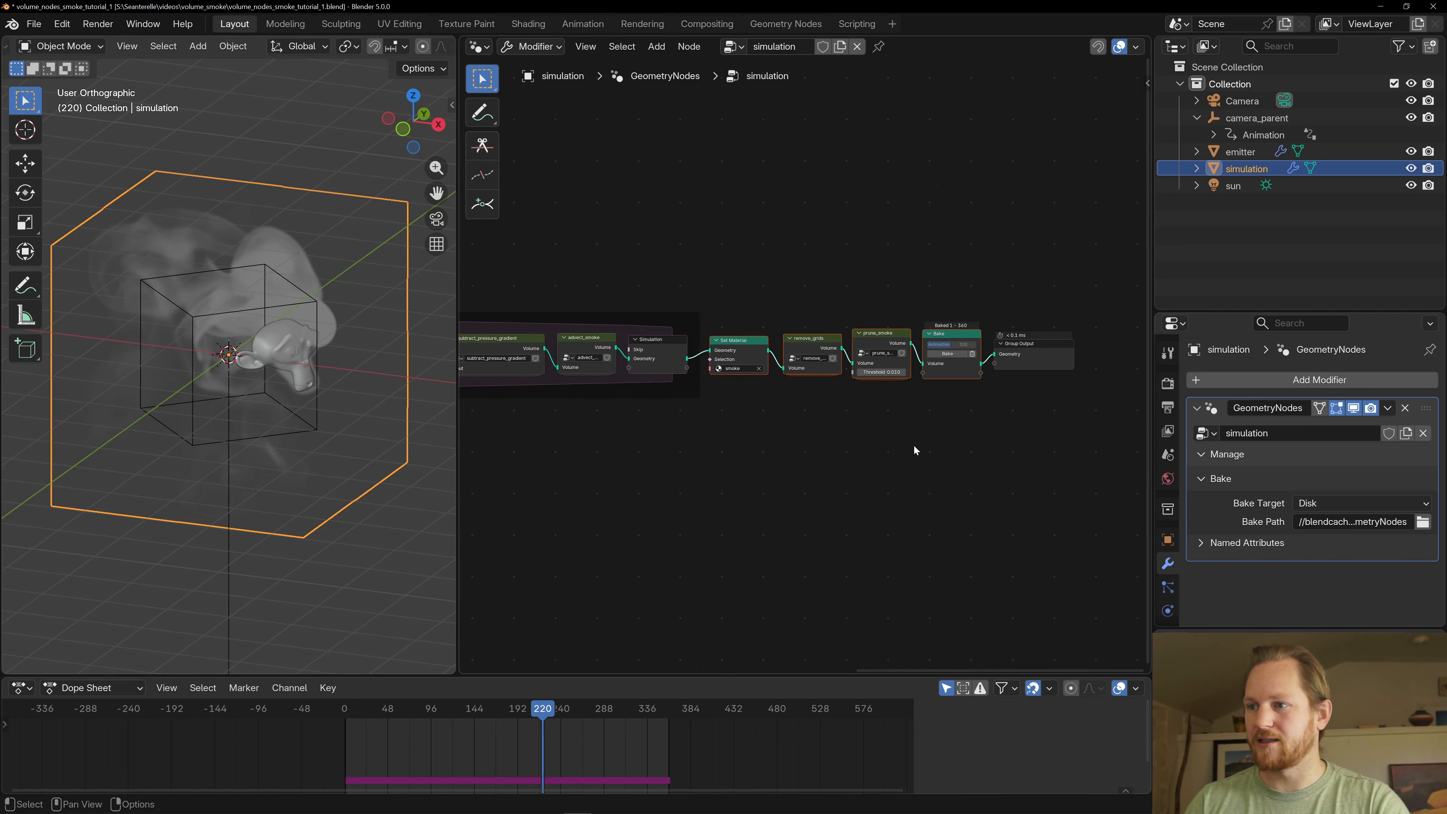
left_click(877, 344)
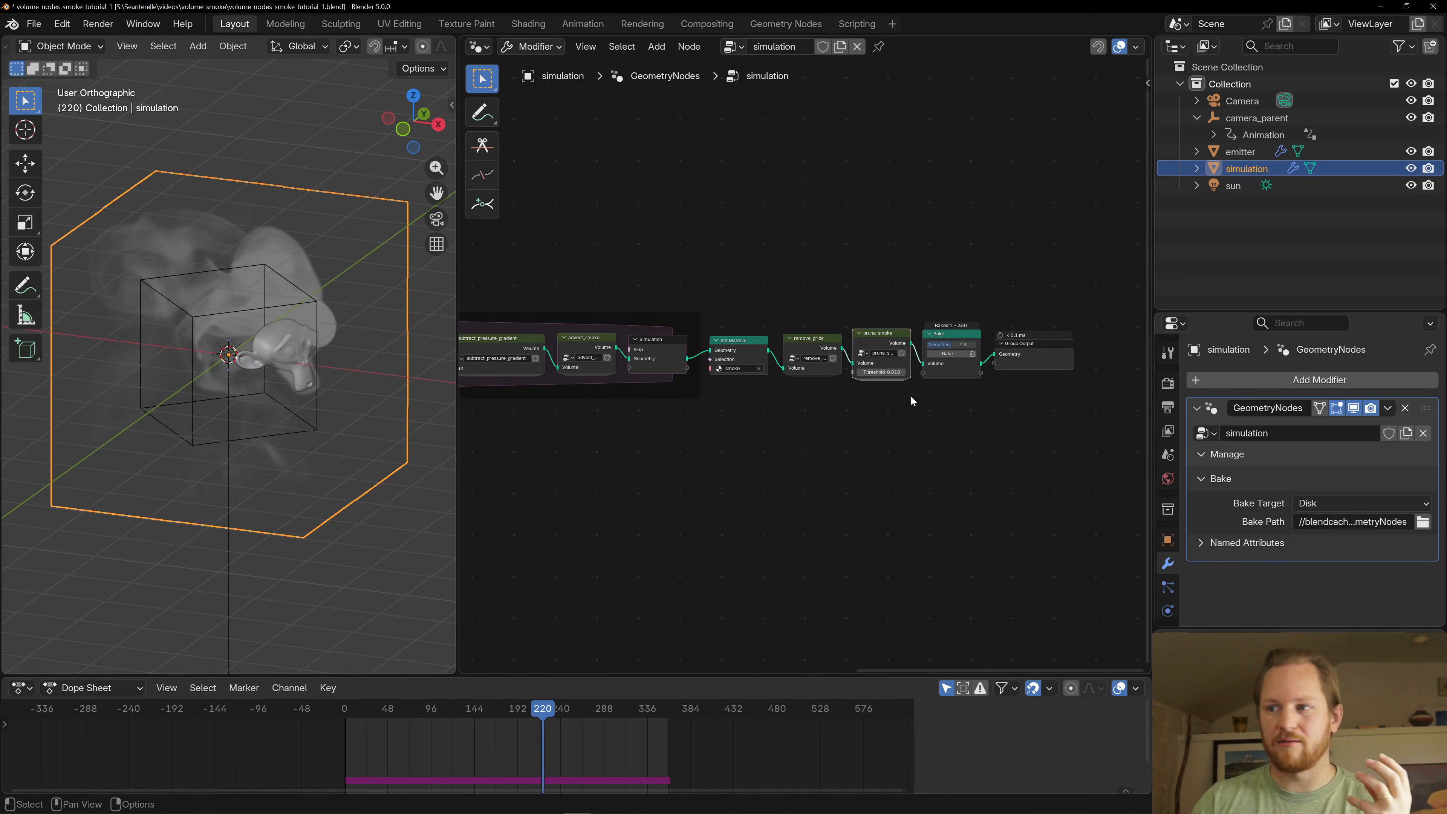
middle_click_drag(909, 395, 731, 379)
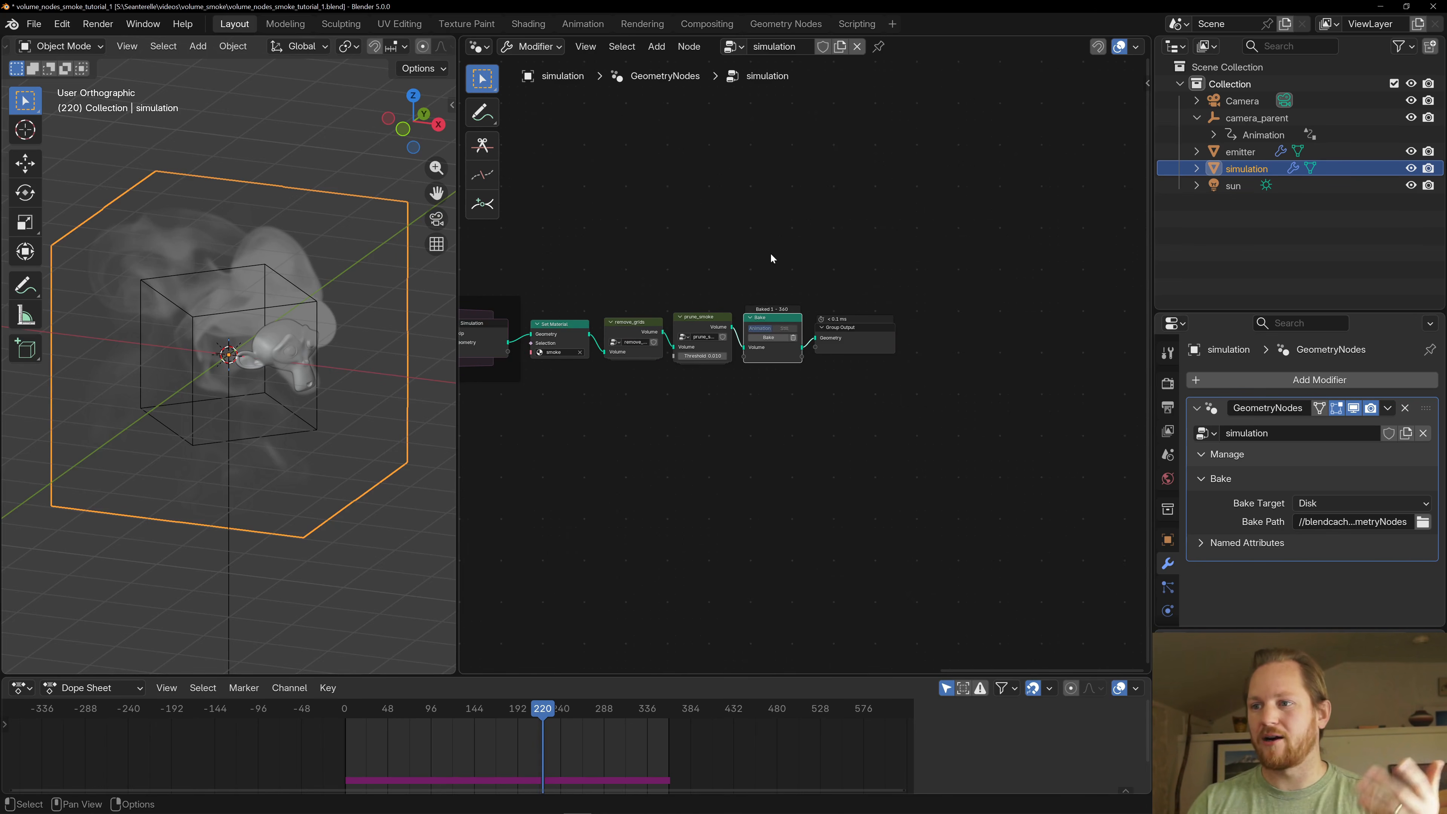
middle_click_drag(769, 252, 835, 266)
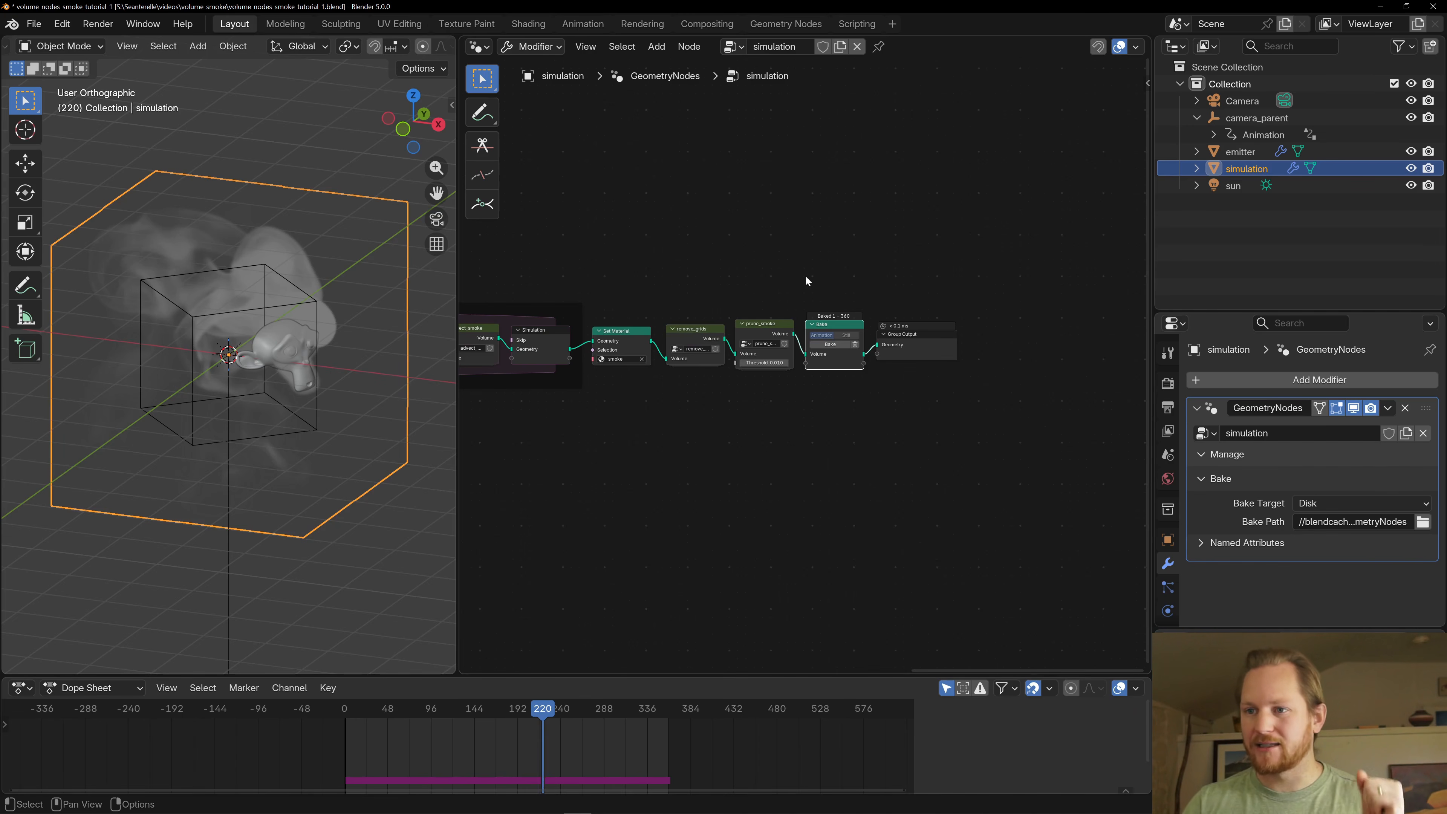
- Maximize the node editor with the start of the simulation node tree in view
scroll(794, 336, "down", 4)
middle_click_drag(468, 447, 953, 445)
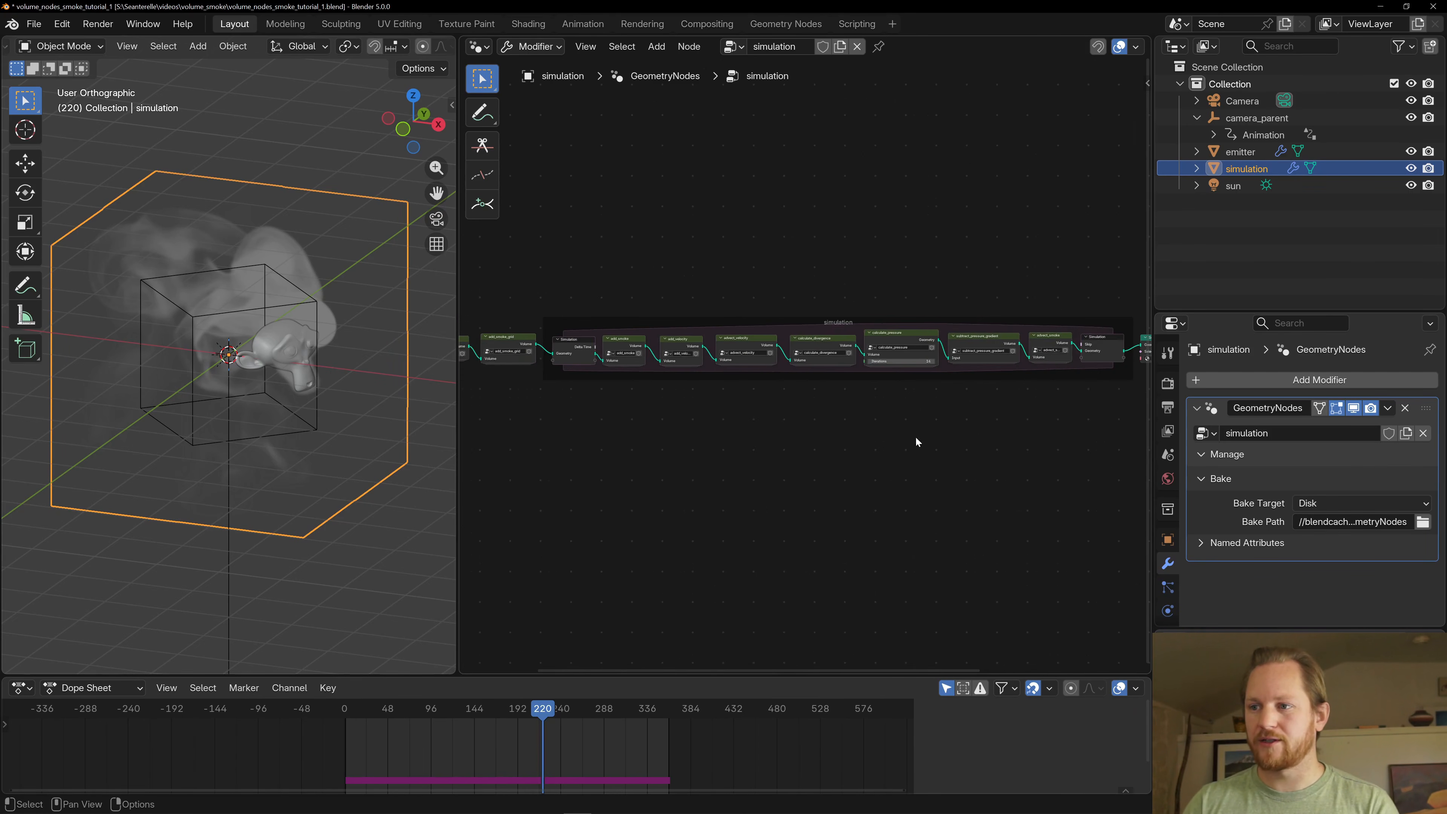
middle_click_drag(622, 436, 853, 439)
key("ctrl+space")
scroll(582, 466, "up", 4)
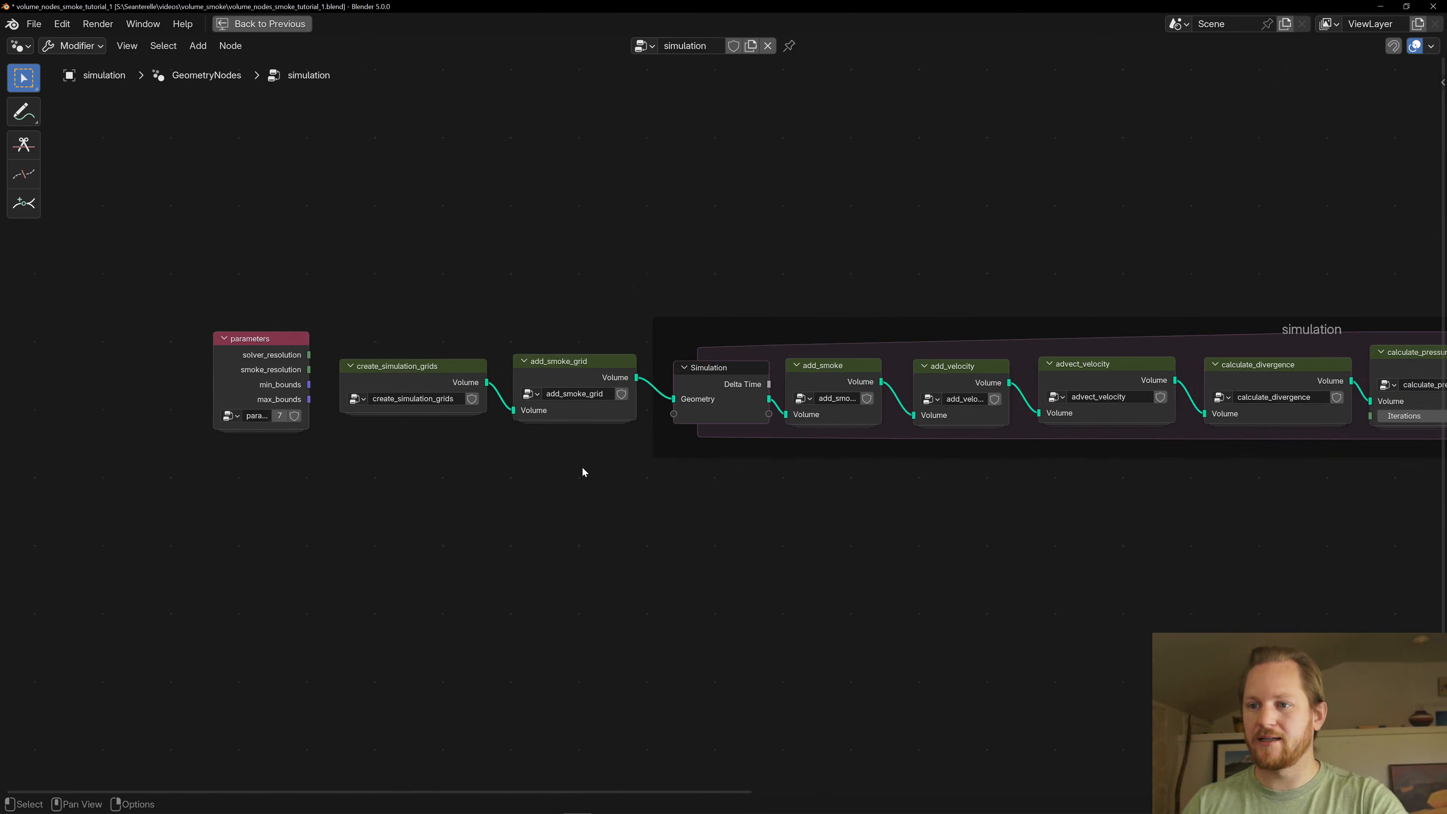
- Open the create_simulation_grids node group and review its full node chain from Group Input to Group Output
left_click(444, 372)
key("Tab")
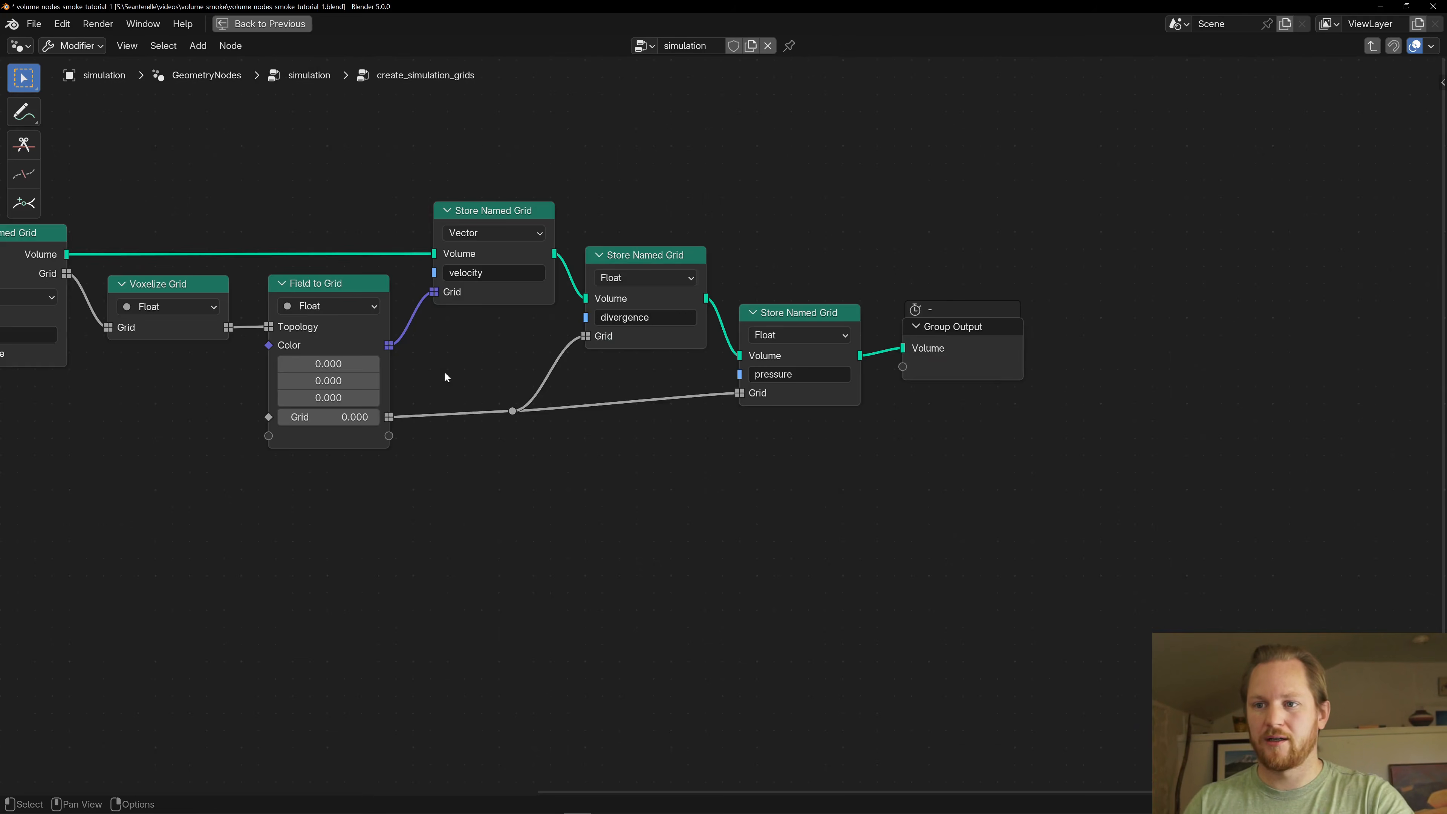
scroll(444, 371, "down", 9)
middle_click_drag(306, 370, 502, 376)
scroll(505, 376, "up", 3)
middle_click_drag(618, 421, 585, 406)
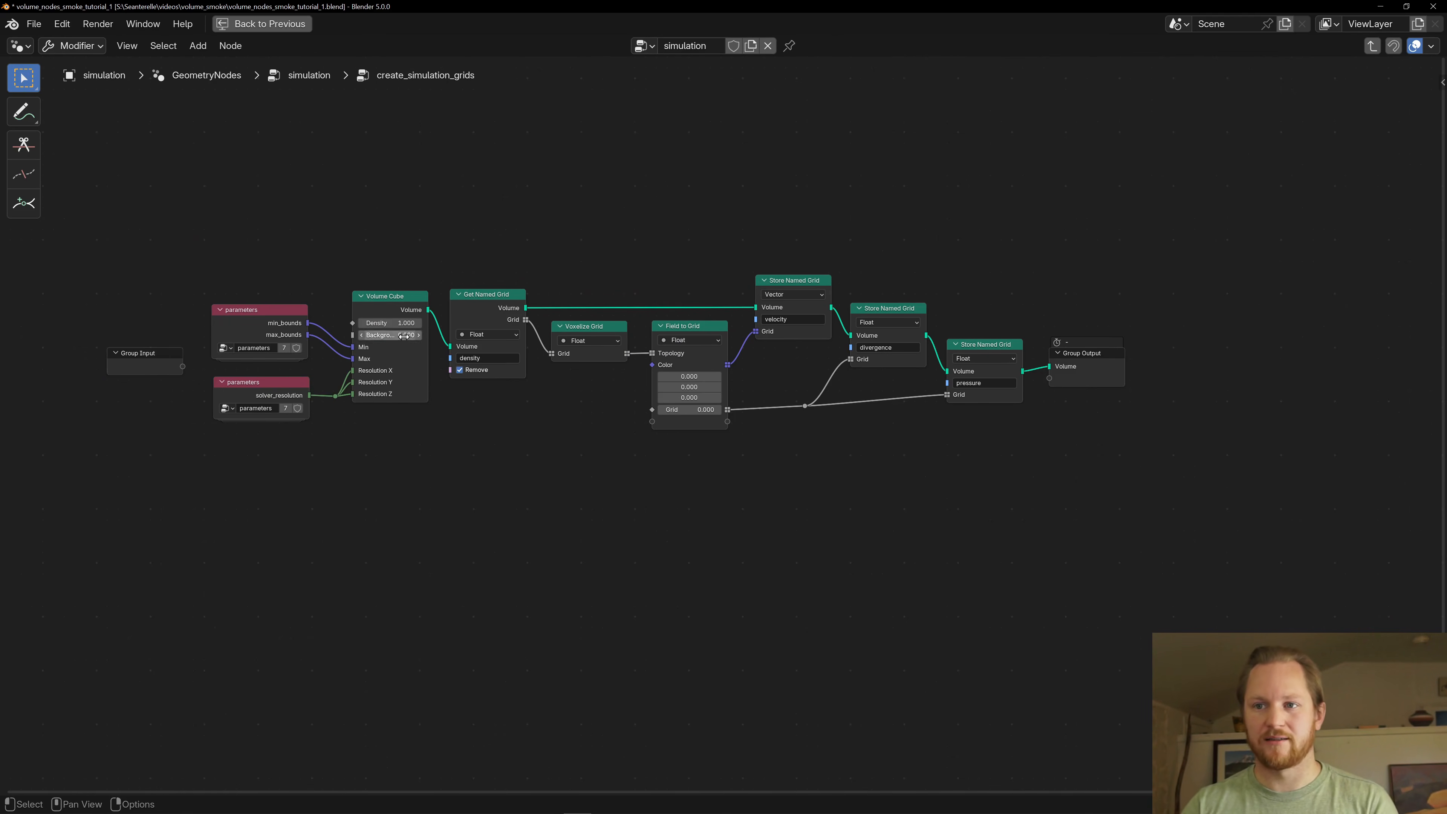
- Inspect the Volume Cube node and the two parameters nodes that feed its bounds and resolution
left_click(401, 308)
mouse_move(402, 310)
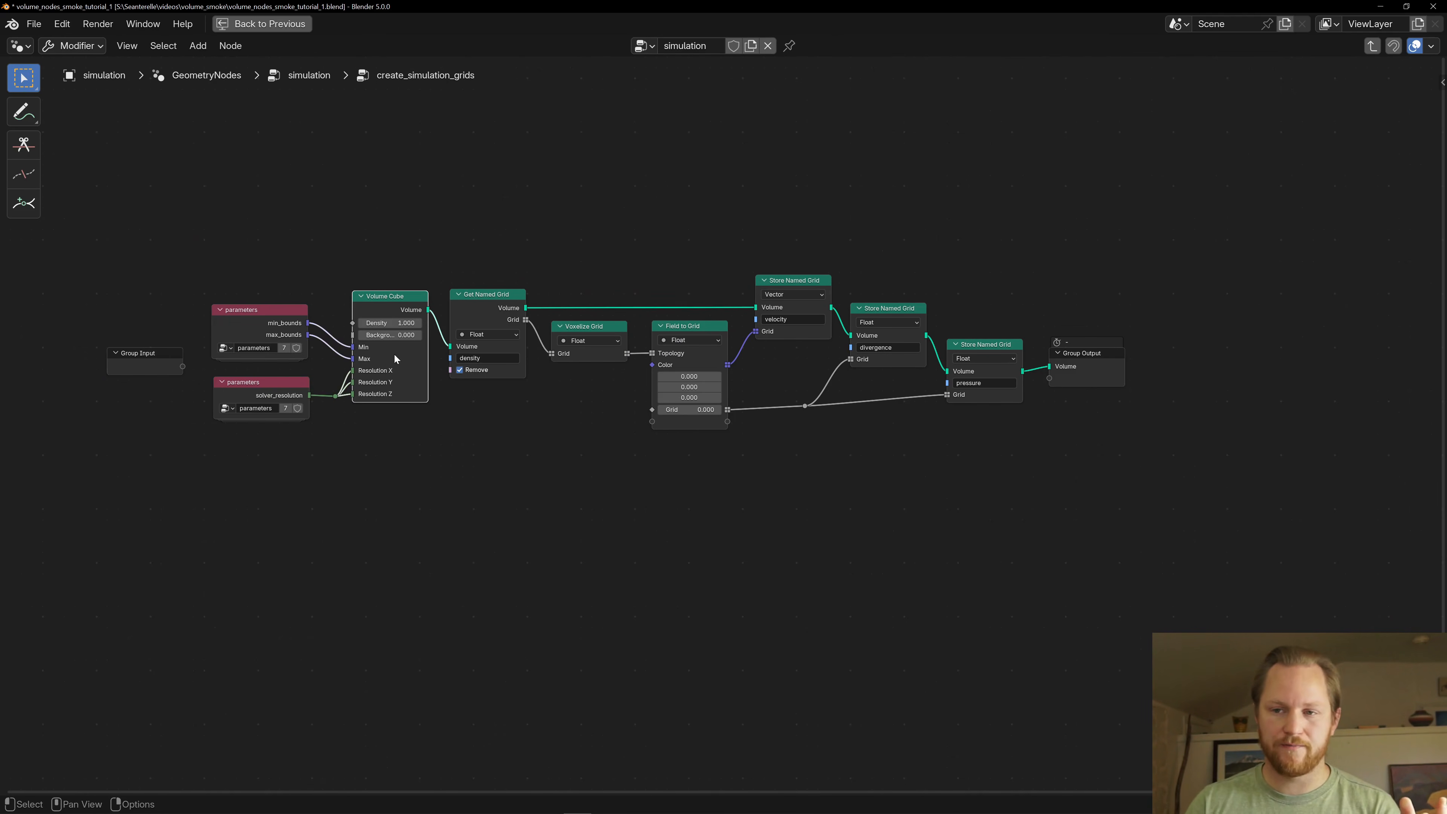
scroll(292, 458, "up", 2)
middle_click_drag(293, 454, 392, 456)
left_click(233, 368)
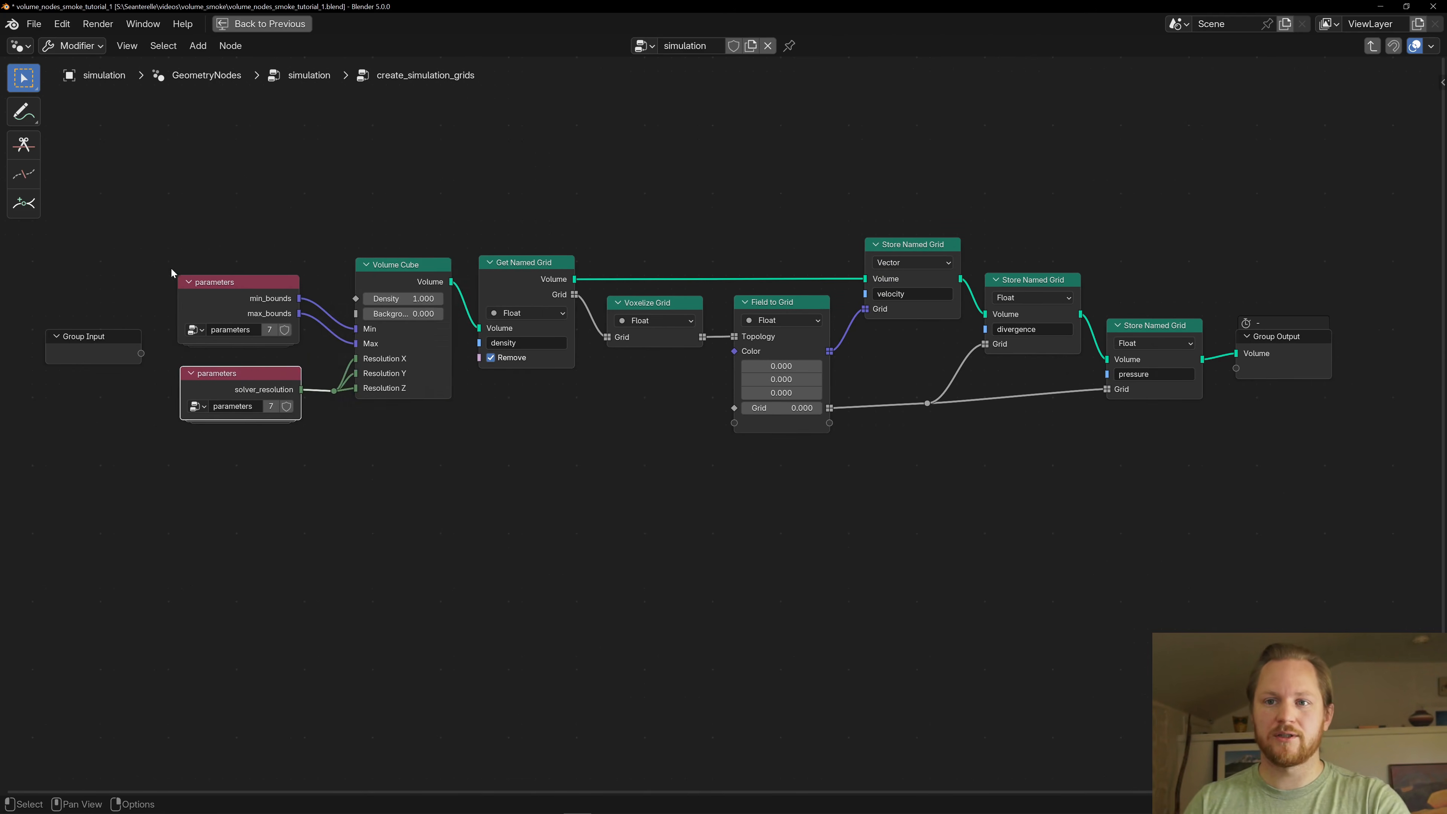
middle_click_drag(171, 269, 391, 283)
left_click(470, 316)
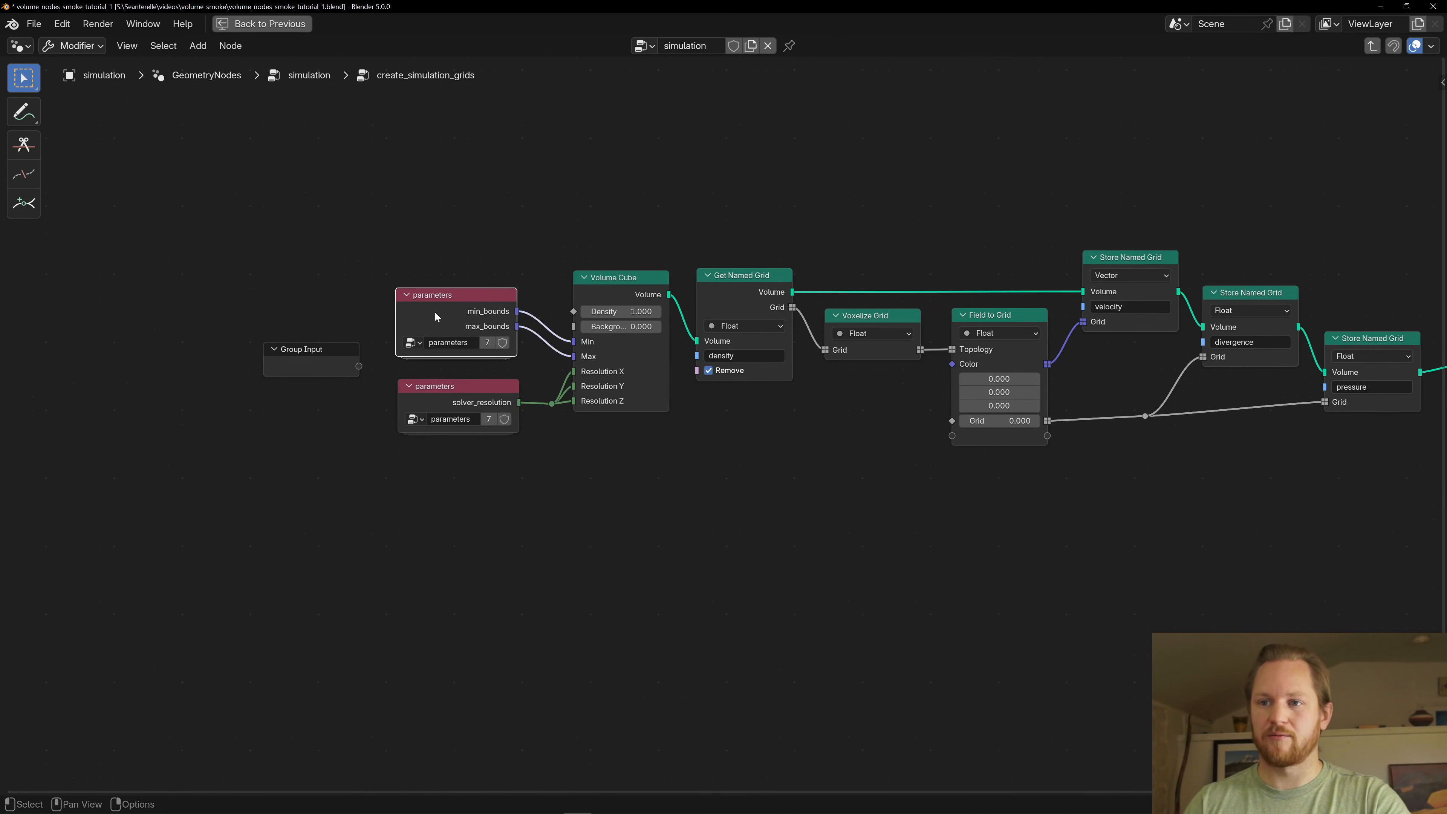
- Look inside the parameters group, then return to the top-level simulation tree and select its parameters node
key("Tab")
key("ctrl+Tab")
key("ctrl+Tab")
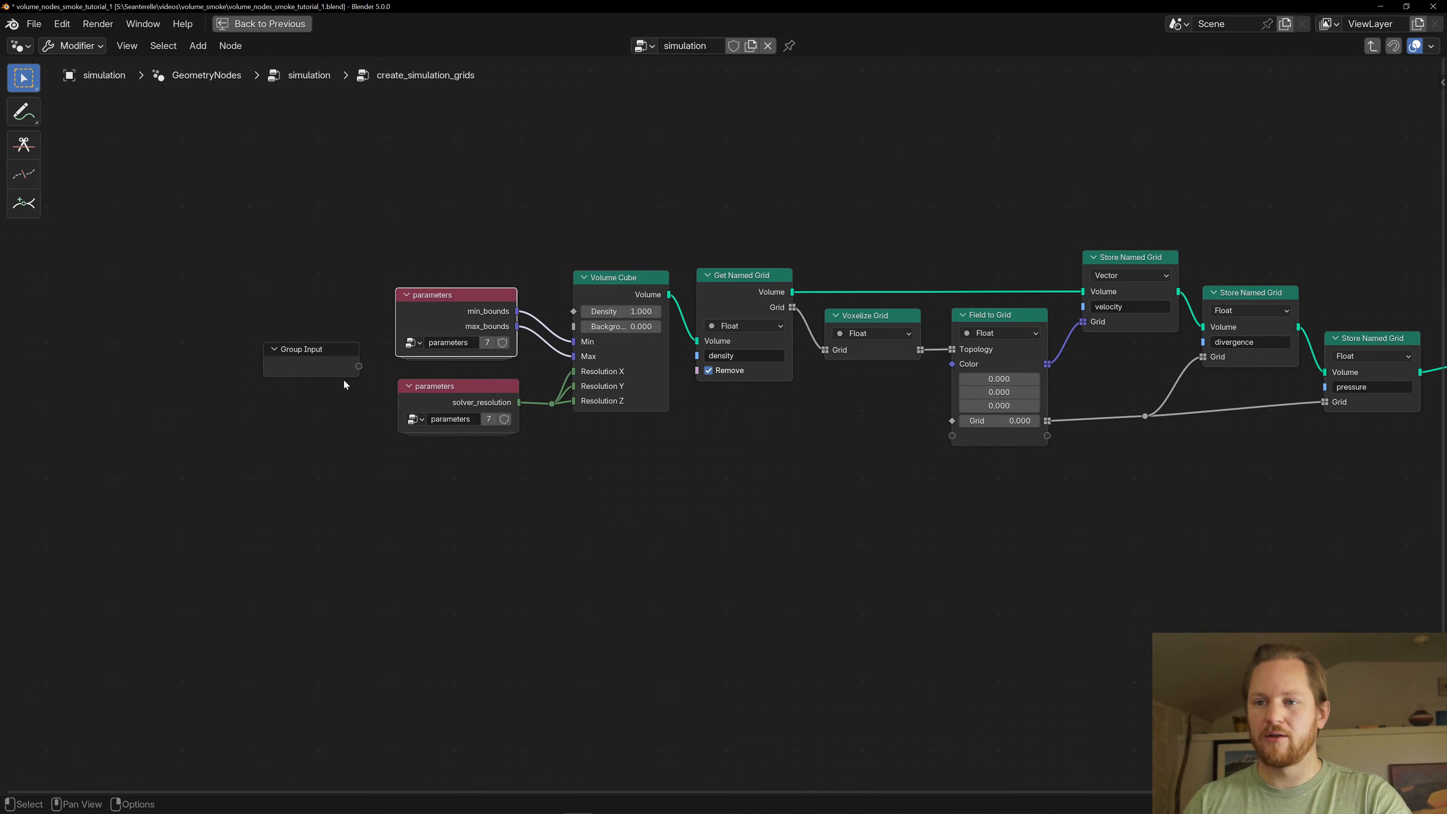
left_click(358, 354)
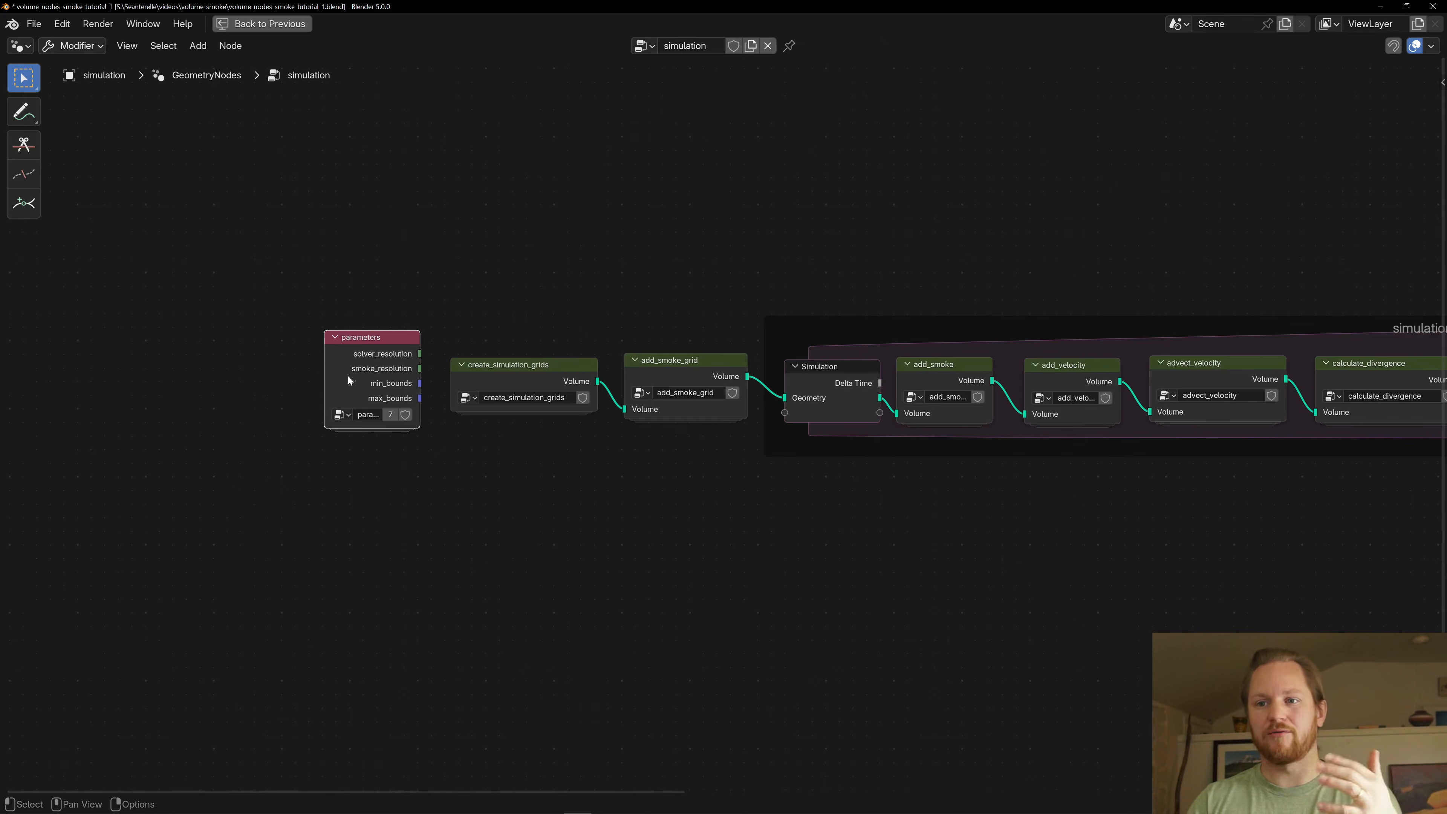
- Review the values inside the parameters group, and open the create_simulation_grids group from the simulation tree
key("Tab")
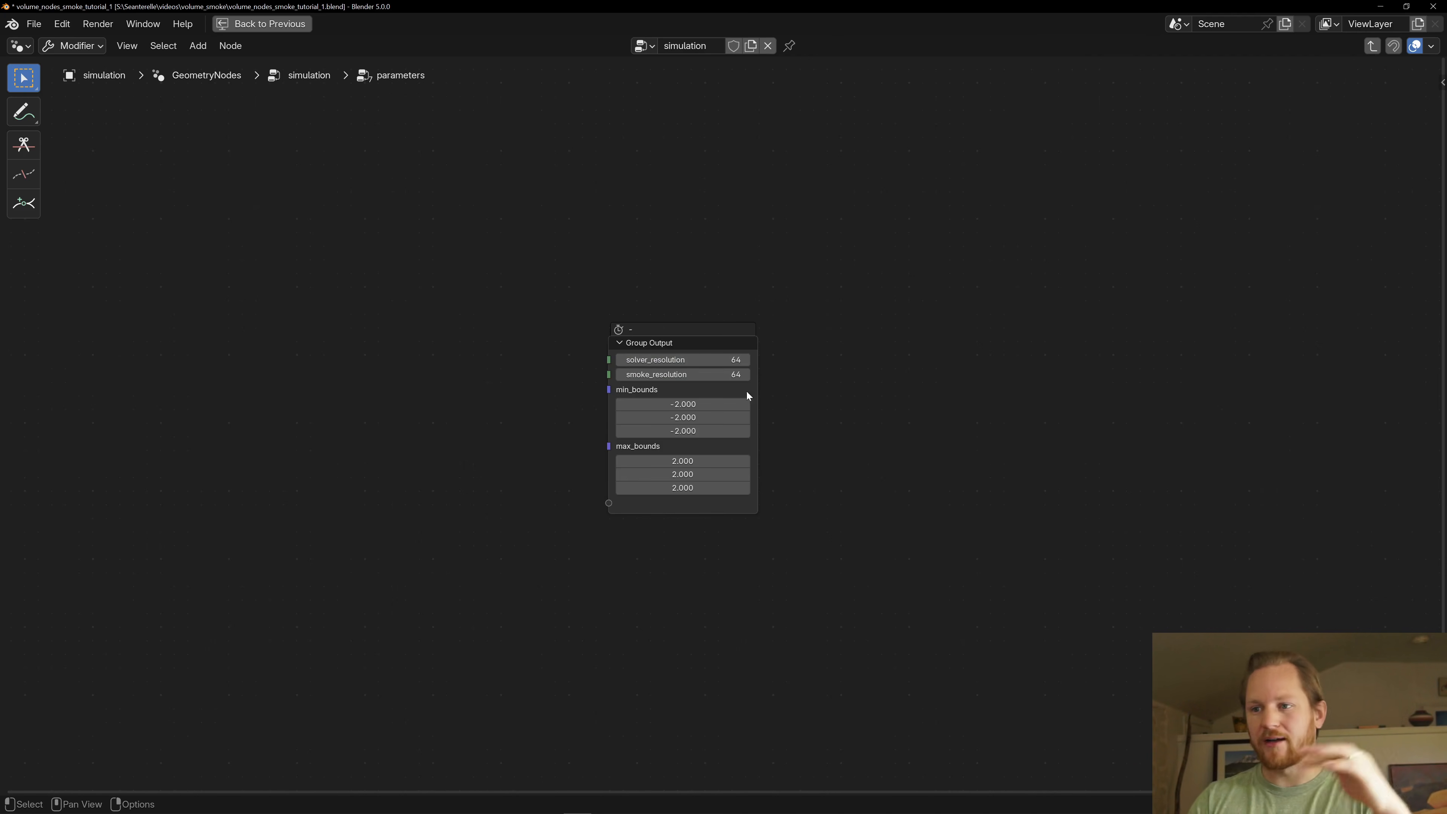
key("Tab")
left_click(529, 379)
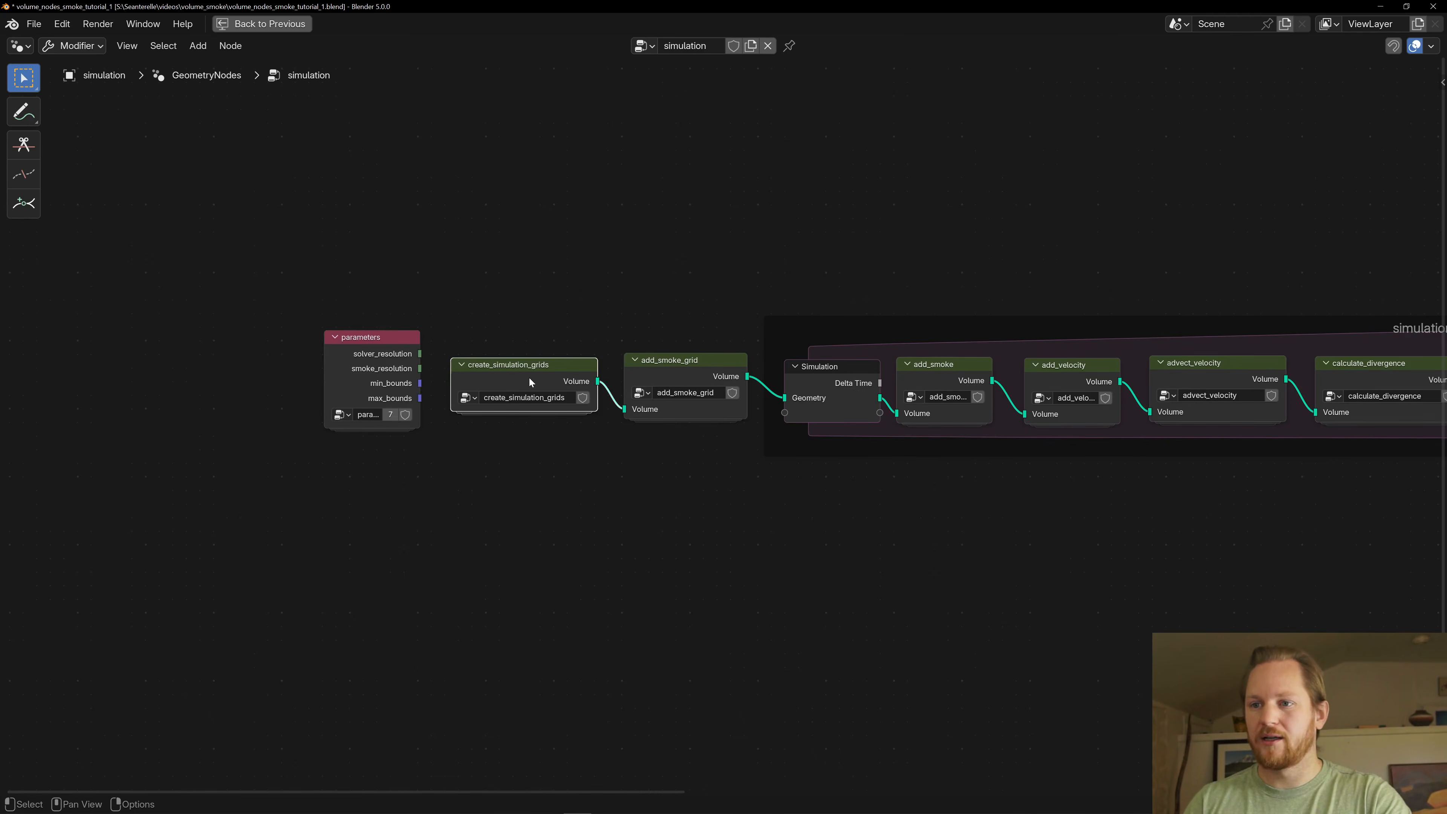
key("Tab")
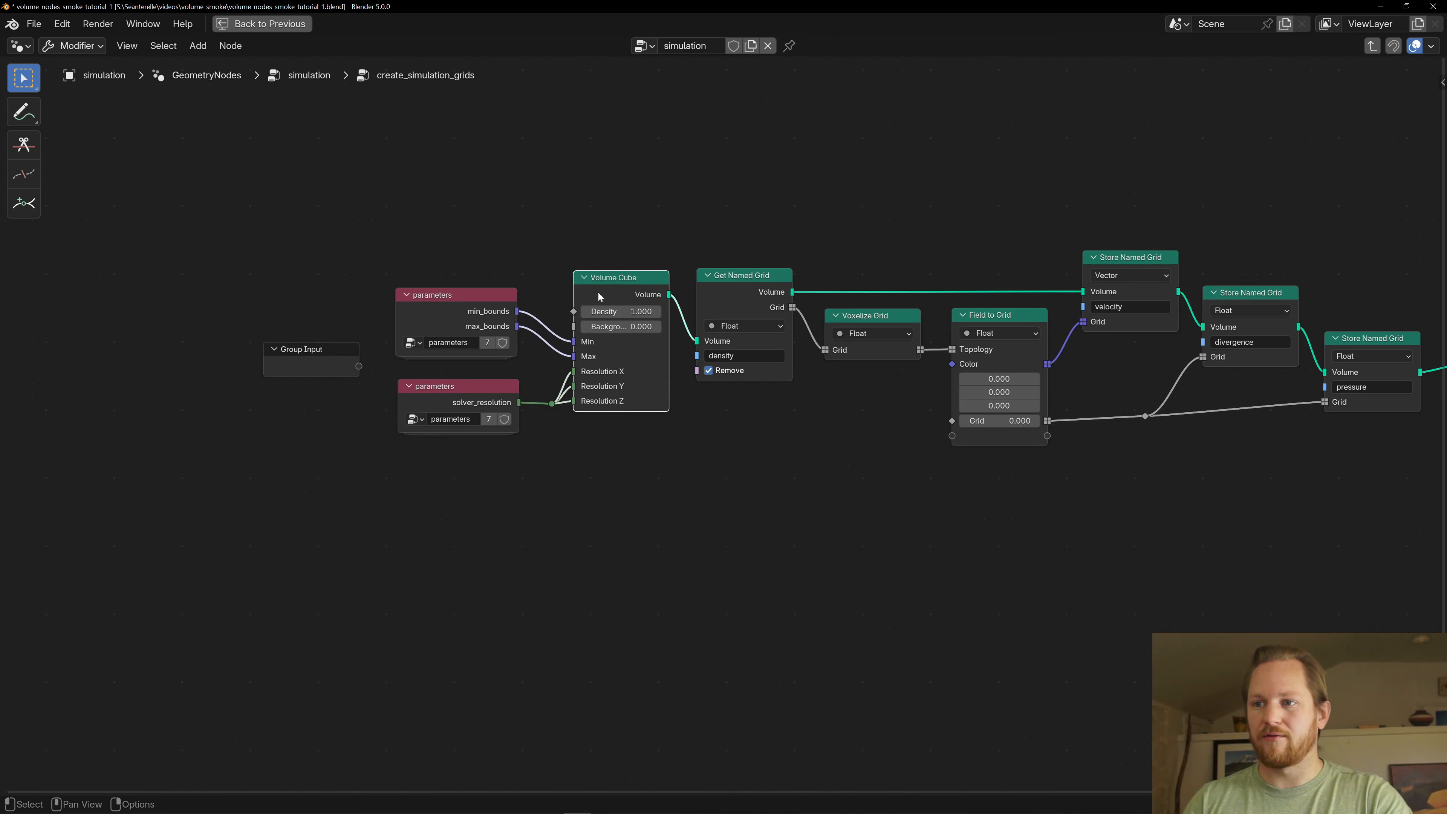
- Inspect the two parameters nodes feeding the Volume Cube and look inside the one supplying its bounds
left_click(466, 312)
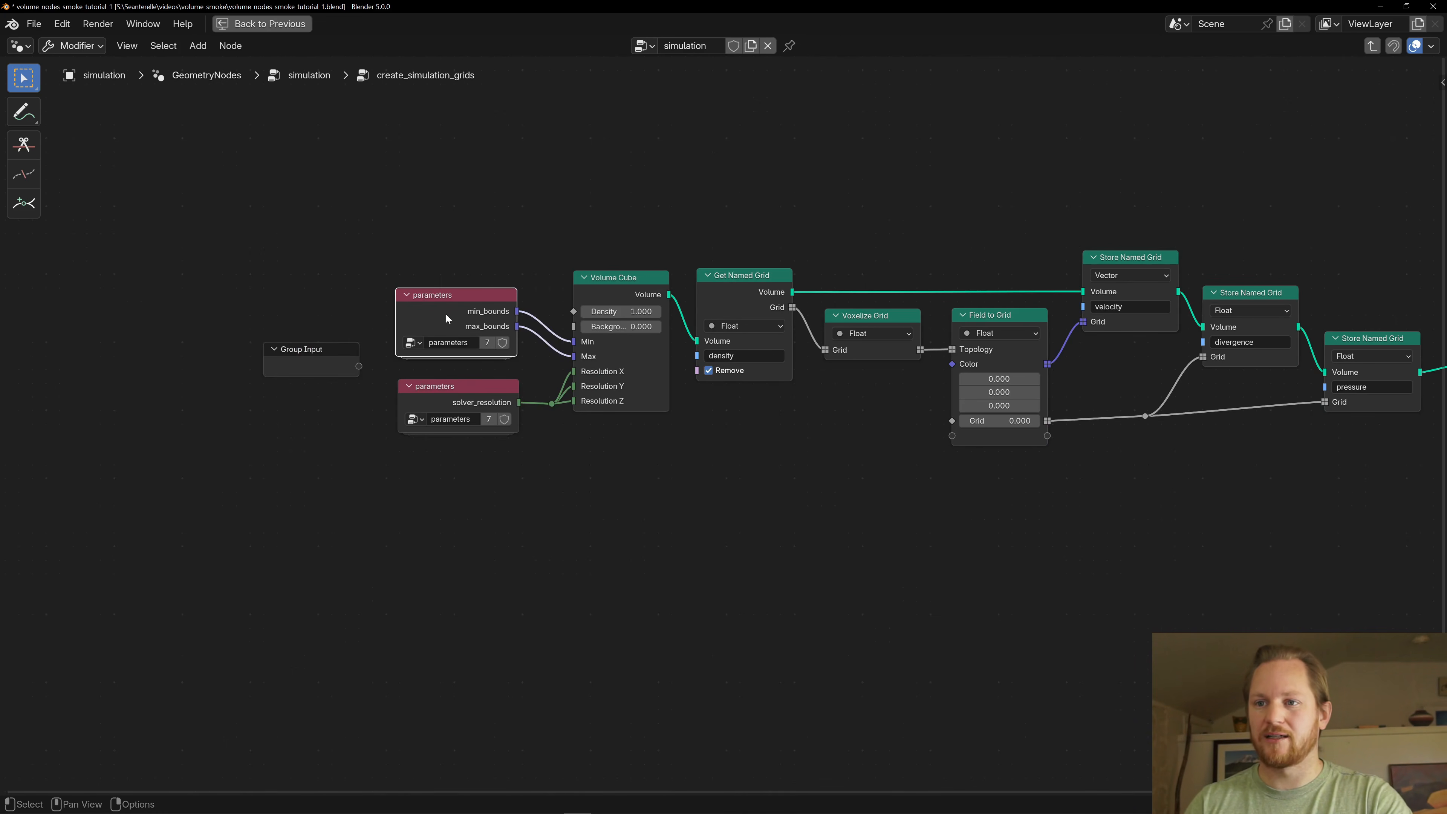
left_click(454, 392)
left_click(445, 303)
key("Tab")
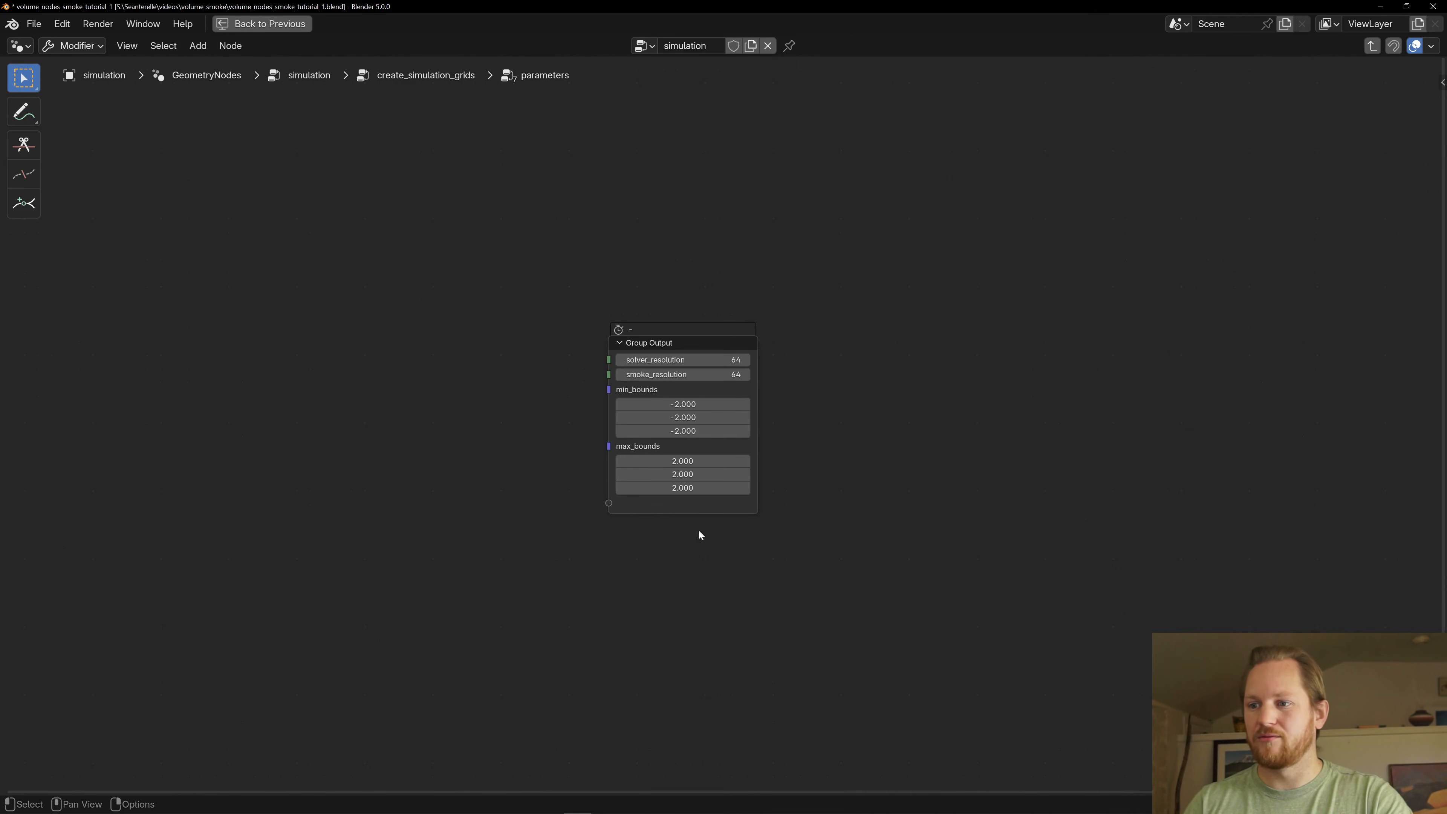
key("Tab")
left_click(423, 398)
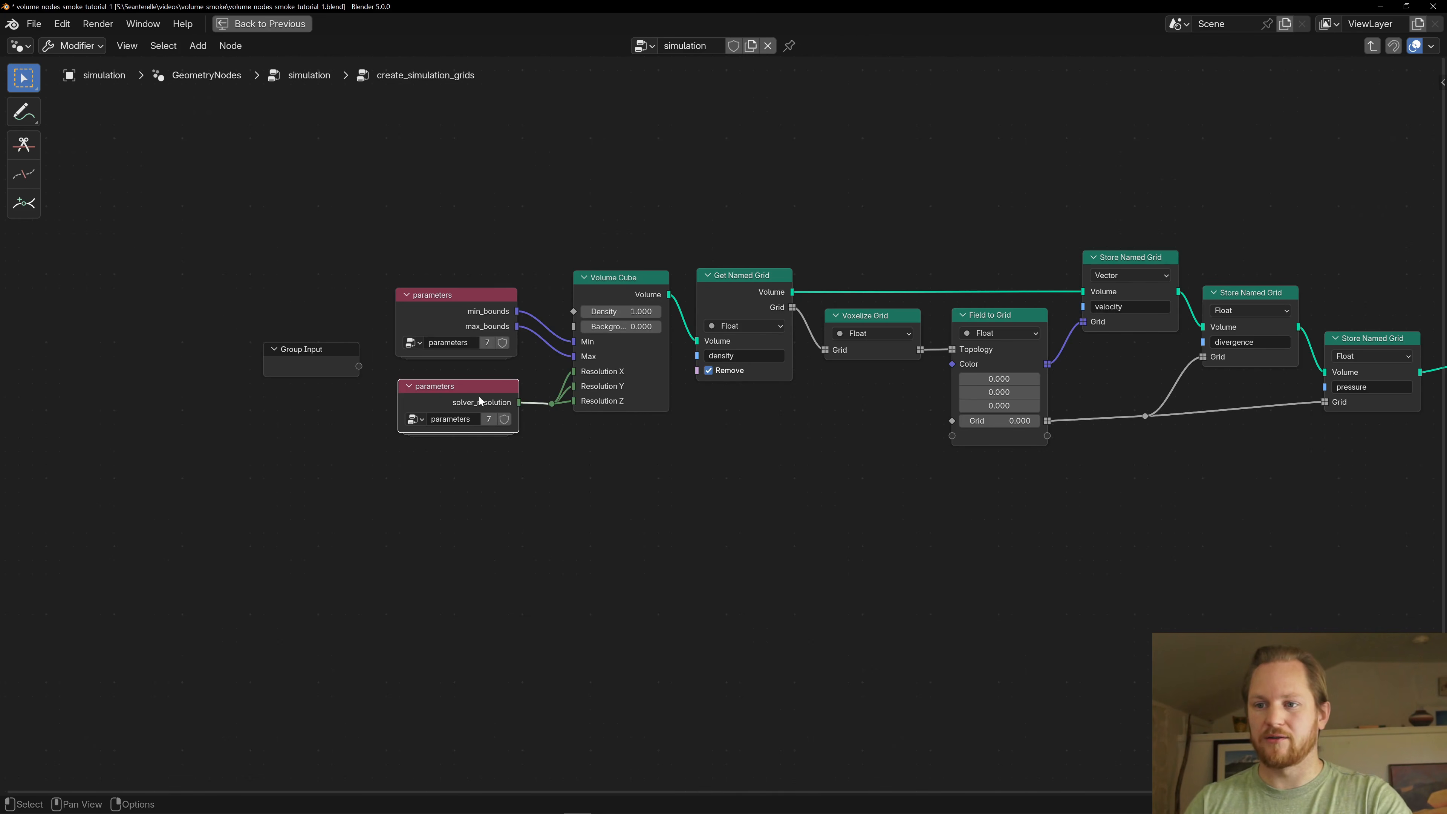
- Show all output sockets of the parameters node supplying solver_resolution, and hide the unused ones again
key("ctrl+h")
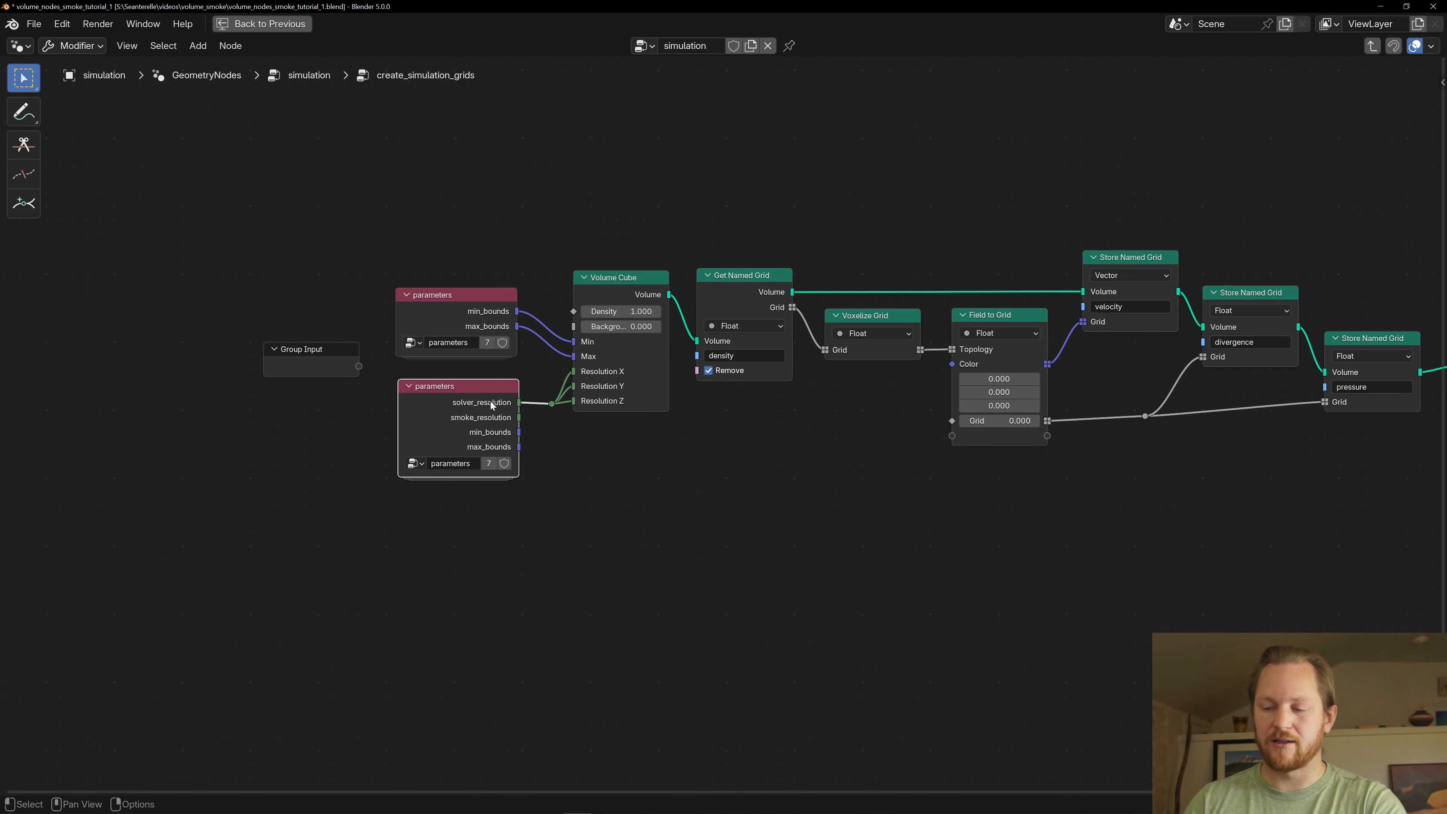
key("ctrl+h")
key("ctrl+h")
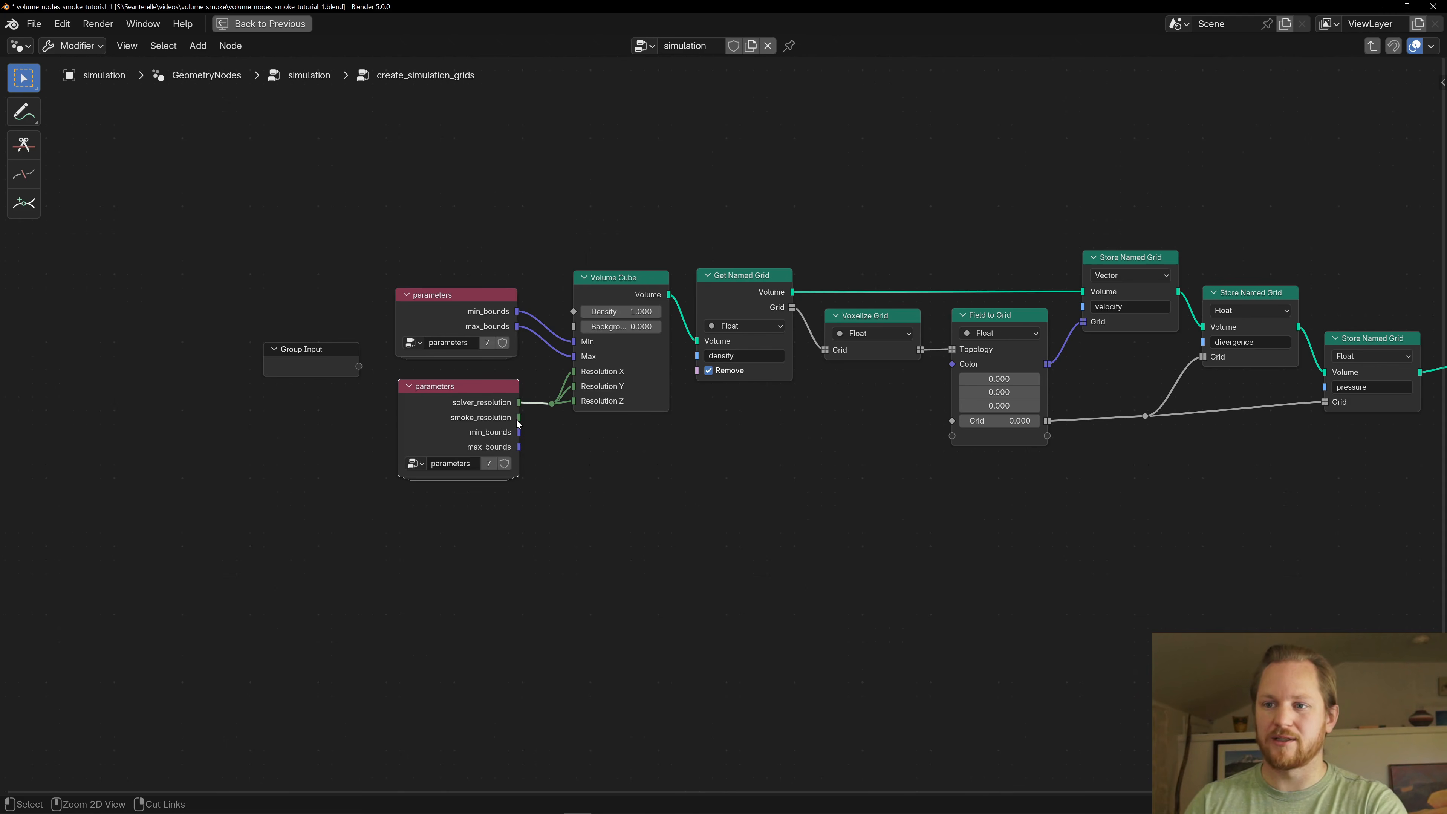
key("ctrl+h")
- Compare the bounds and resolution parameters nodes, and open the shared parameters group to view solver_resolution
left_click(447, 323)
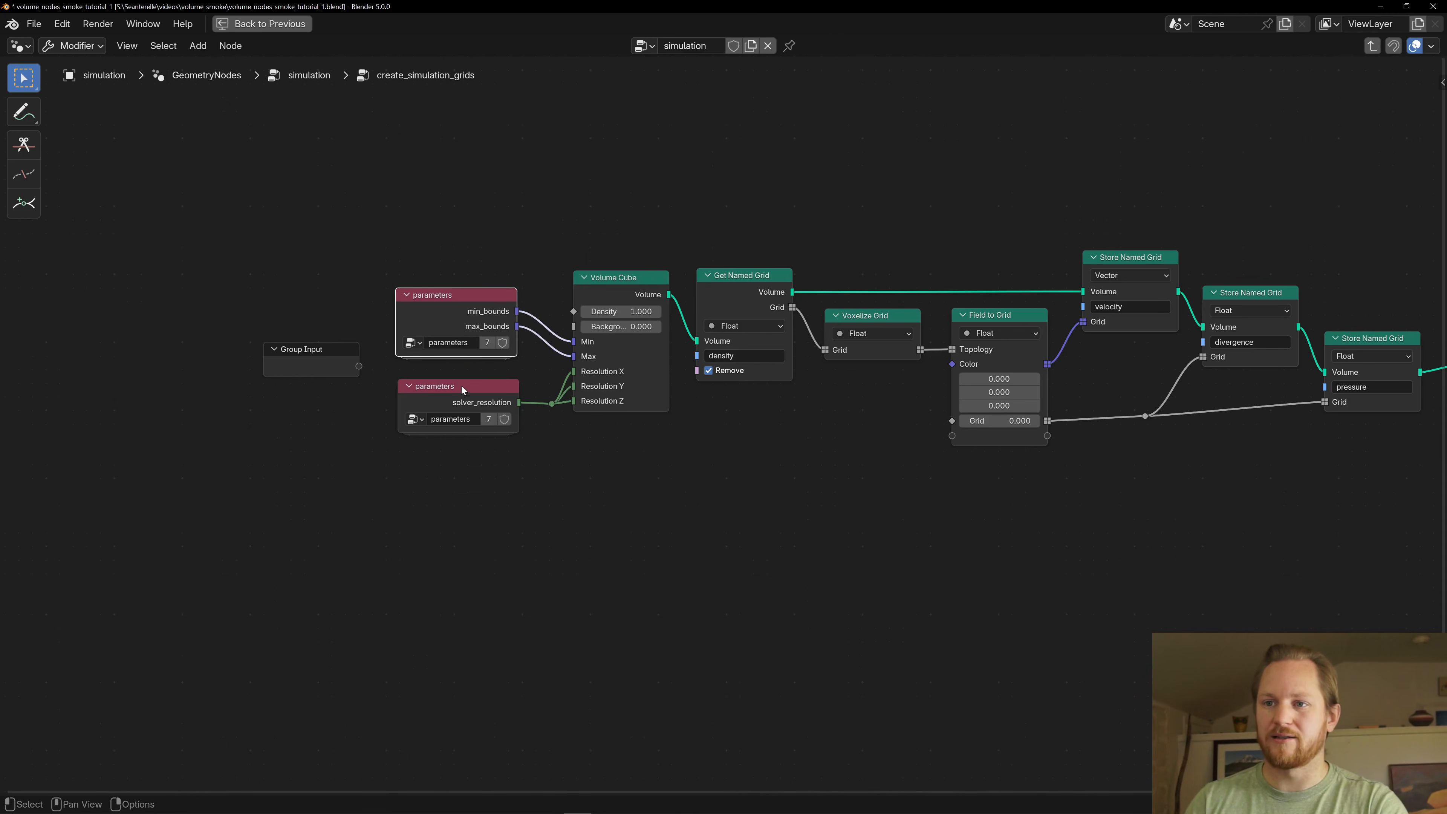
left_click(461, 389)
left_click(446, 321)
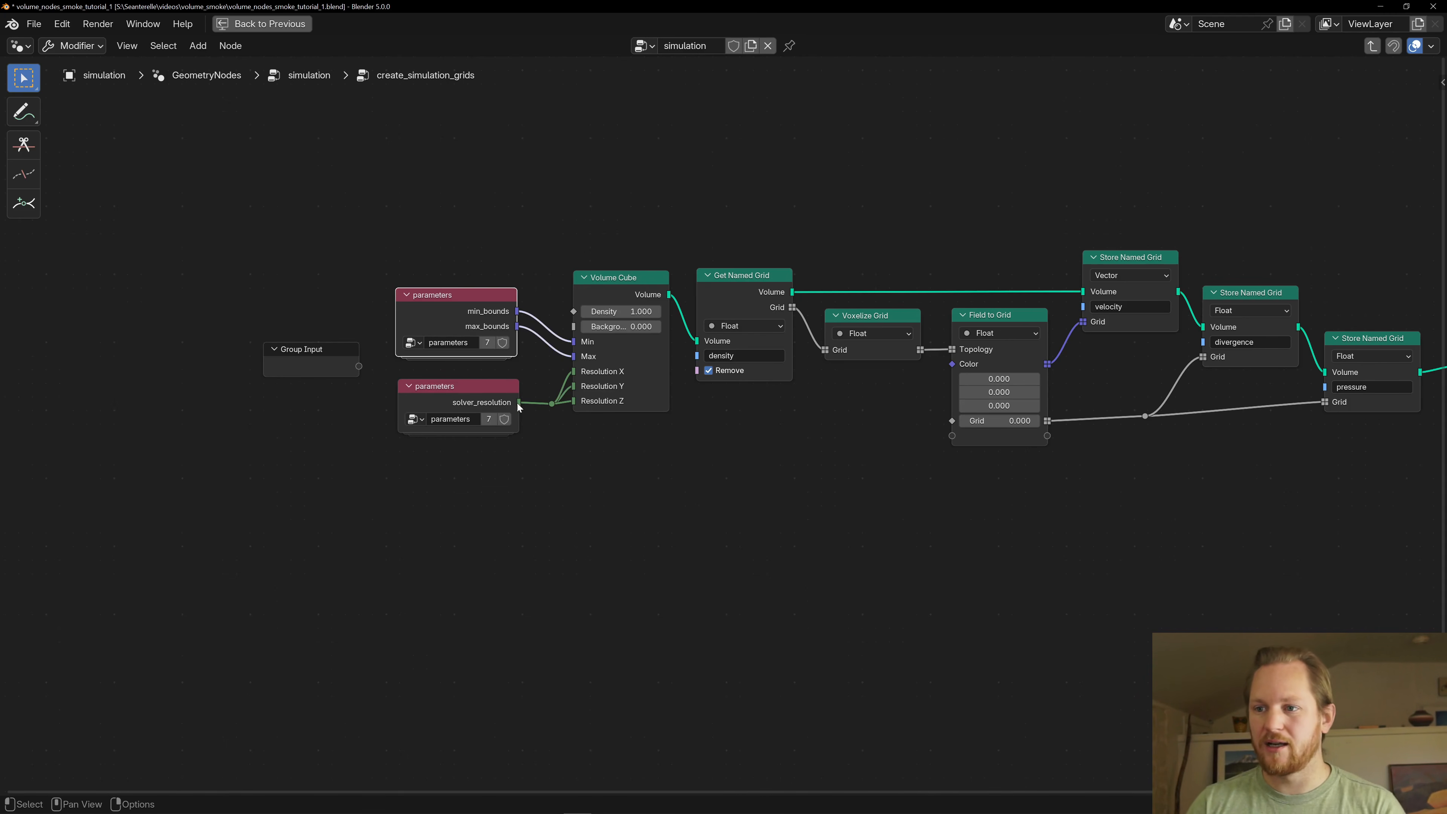
left_click(450, 407)
key("Tab")
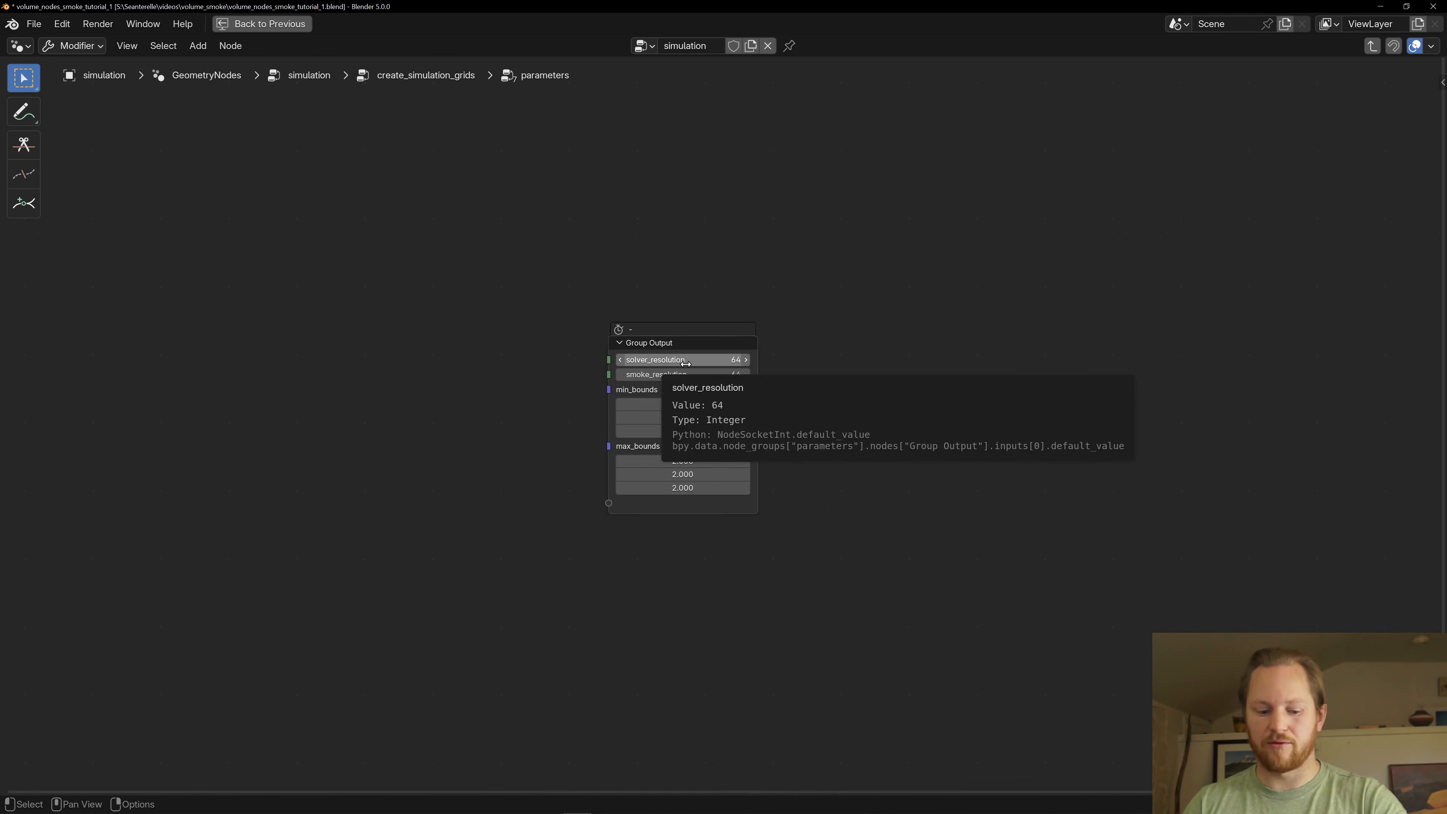
- Restore the split workspace layout at the first frame and leave the parameters group
key("ctrl+space")
key("shift+Left")
key("Tab")
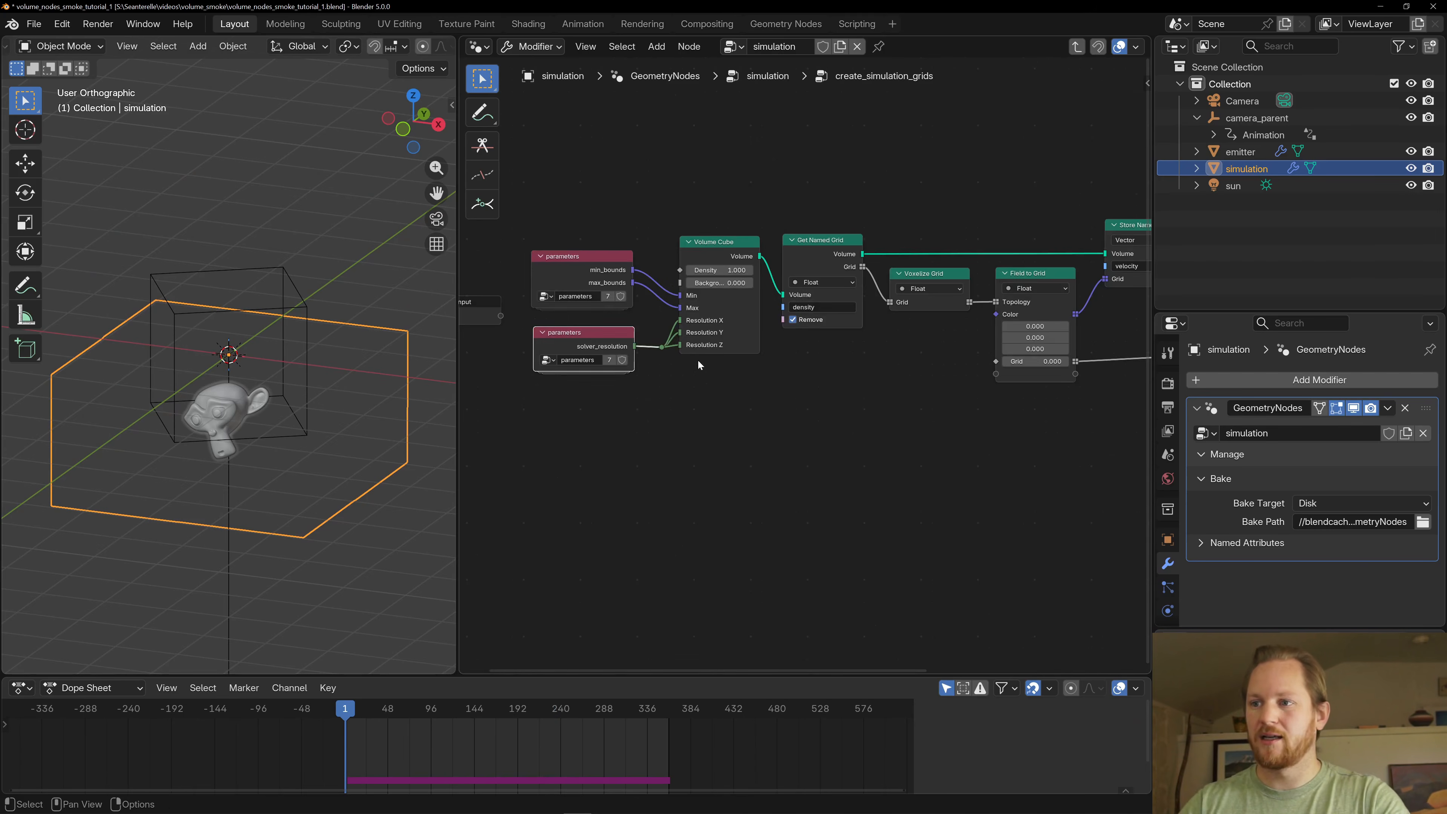
- Return to the top-level simulation tree and mute the Bake node before its Group Output
scroll(798, 367, "down", 7)
middle_click_drag(976, 380, 507, 388)
scroll(734, 364, "up", 2)
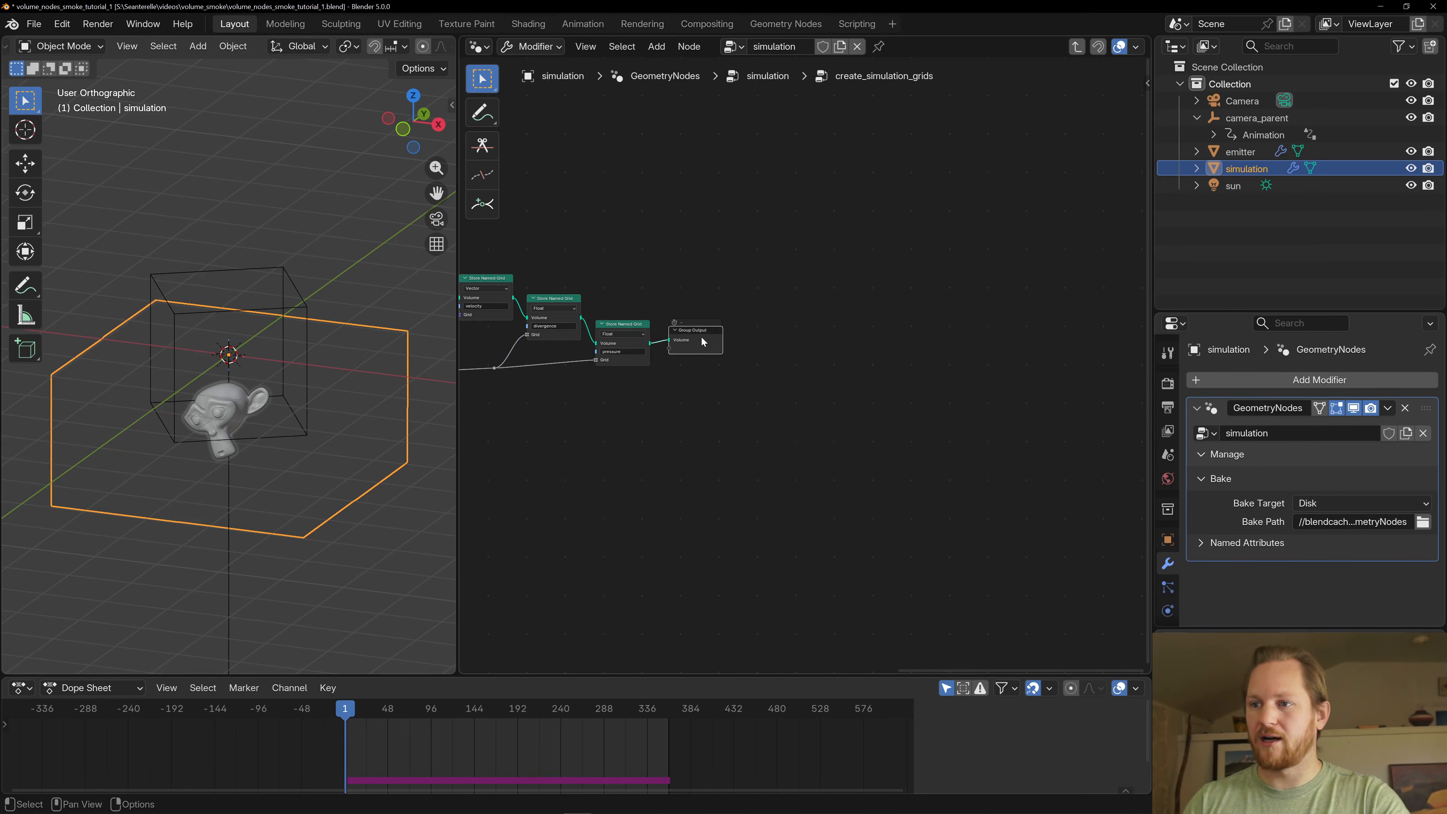
key("Tab")
scroll(991, 434, "up", 4)
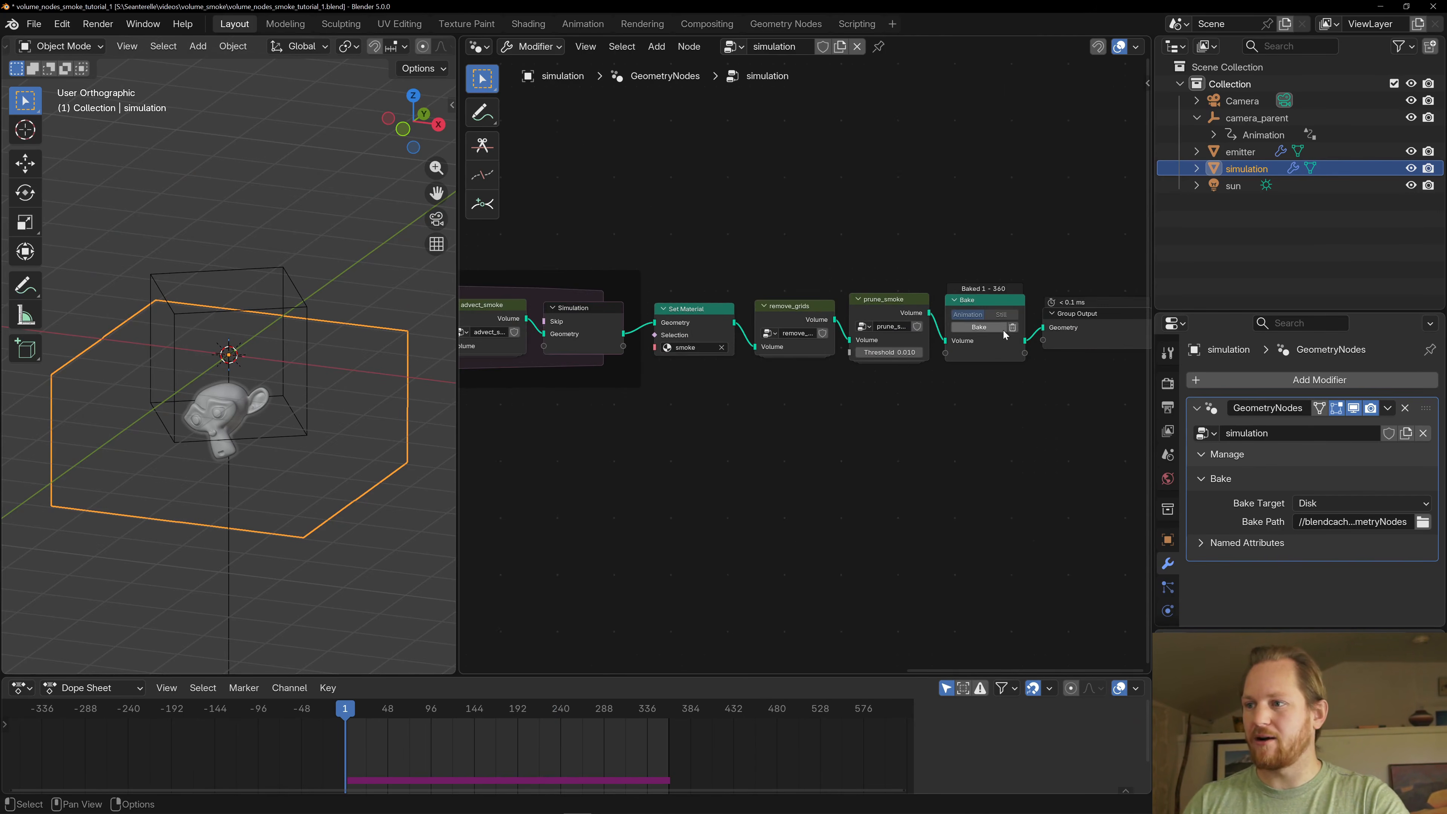
left_click(986, 306)
key("m")
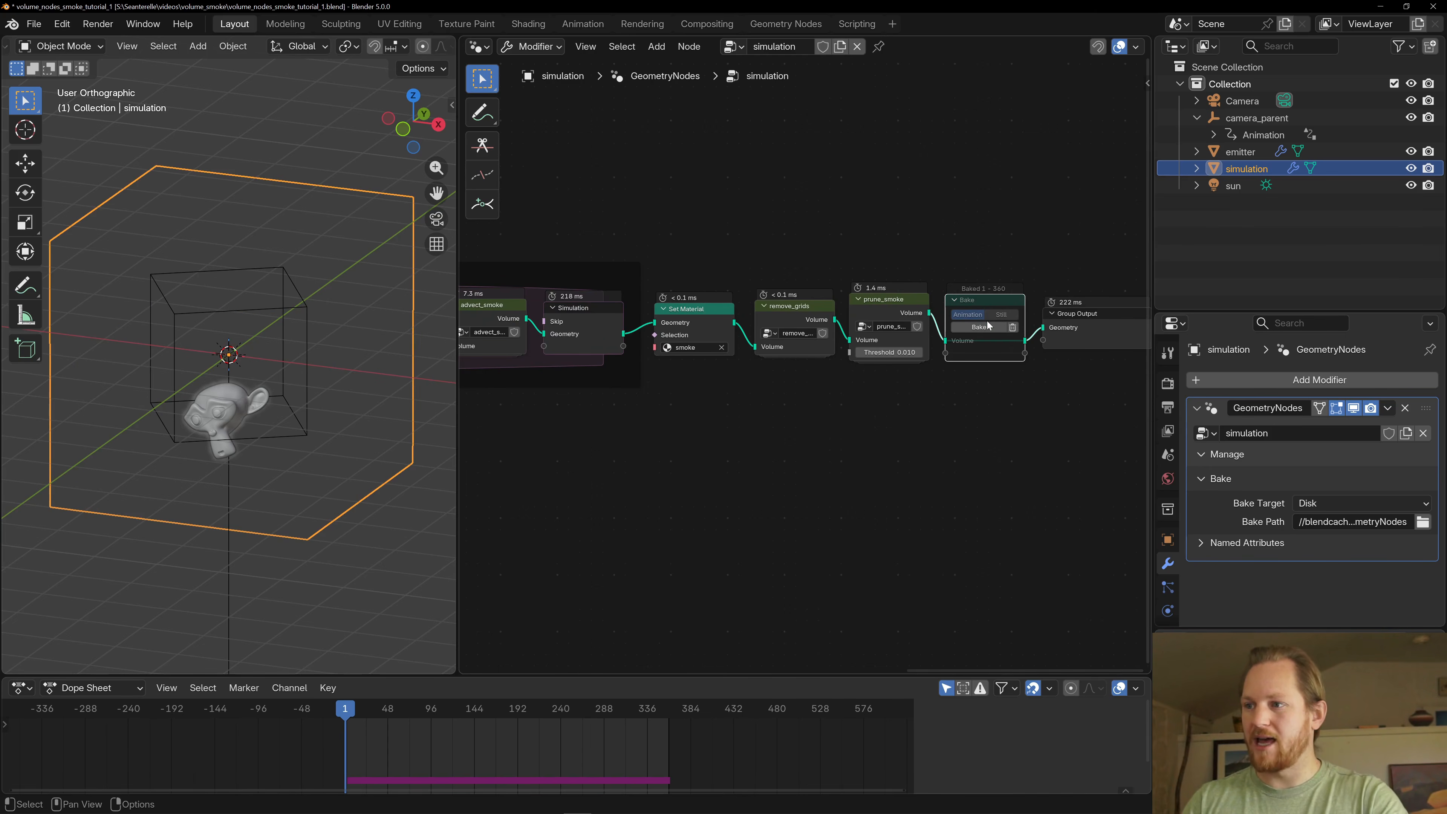
- Play the unbaked smoke simulation briefly with the simulation zone in view, and stop playback
scroll(788, 434, "down", 1)
scroll(723, 412, "down", 1)
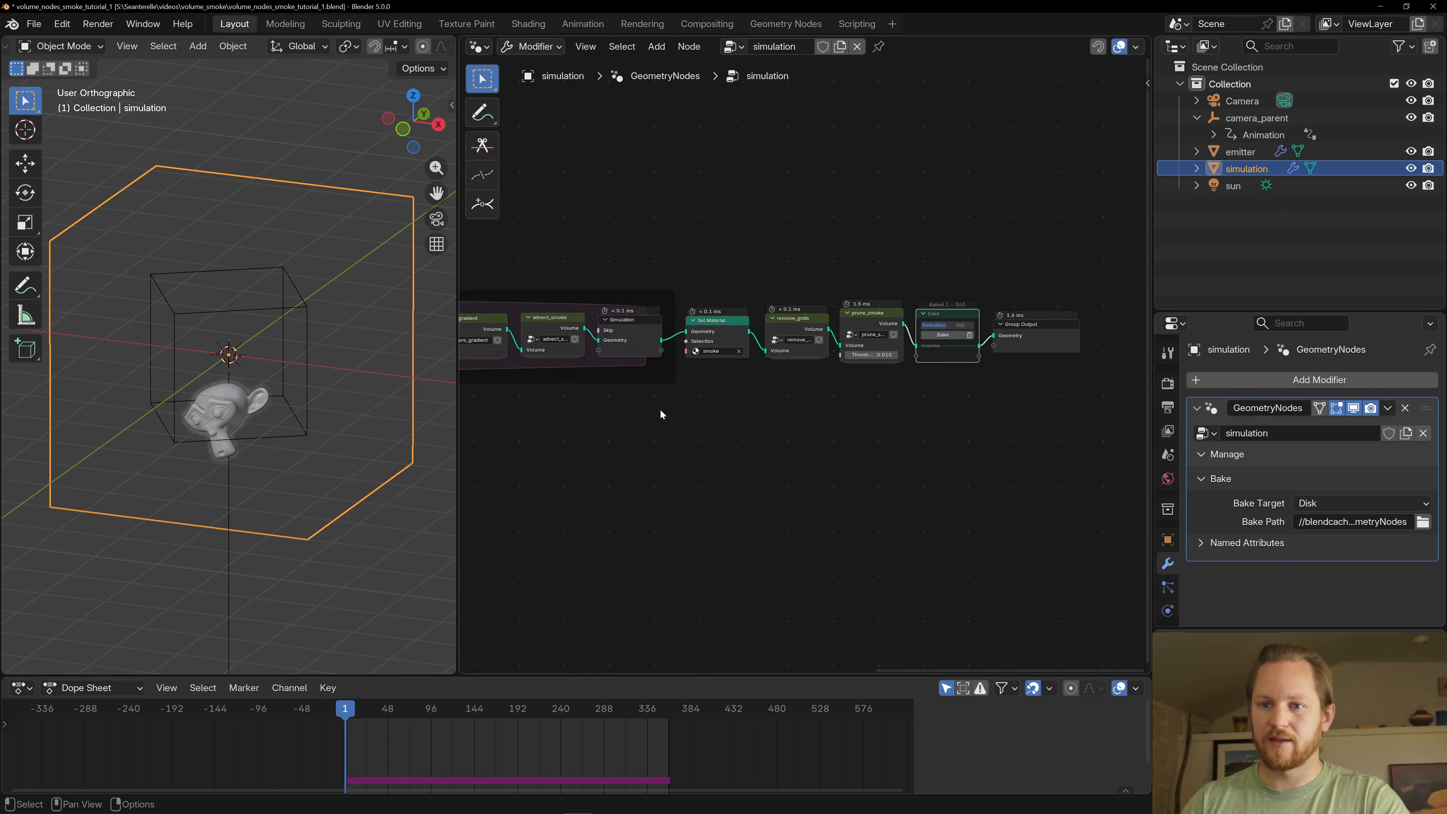
middle_click_drag(655, 409, 1140, 417)
key("space")
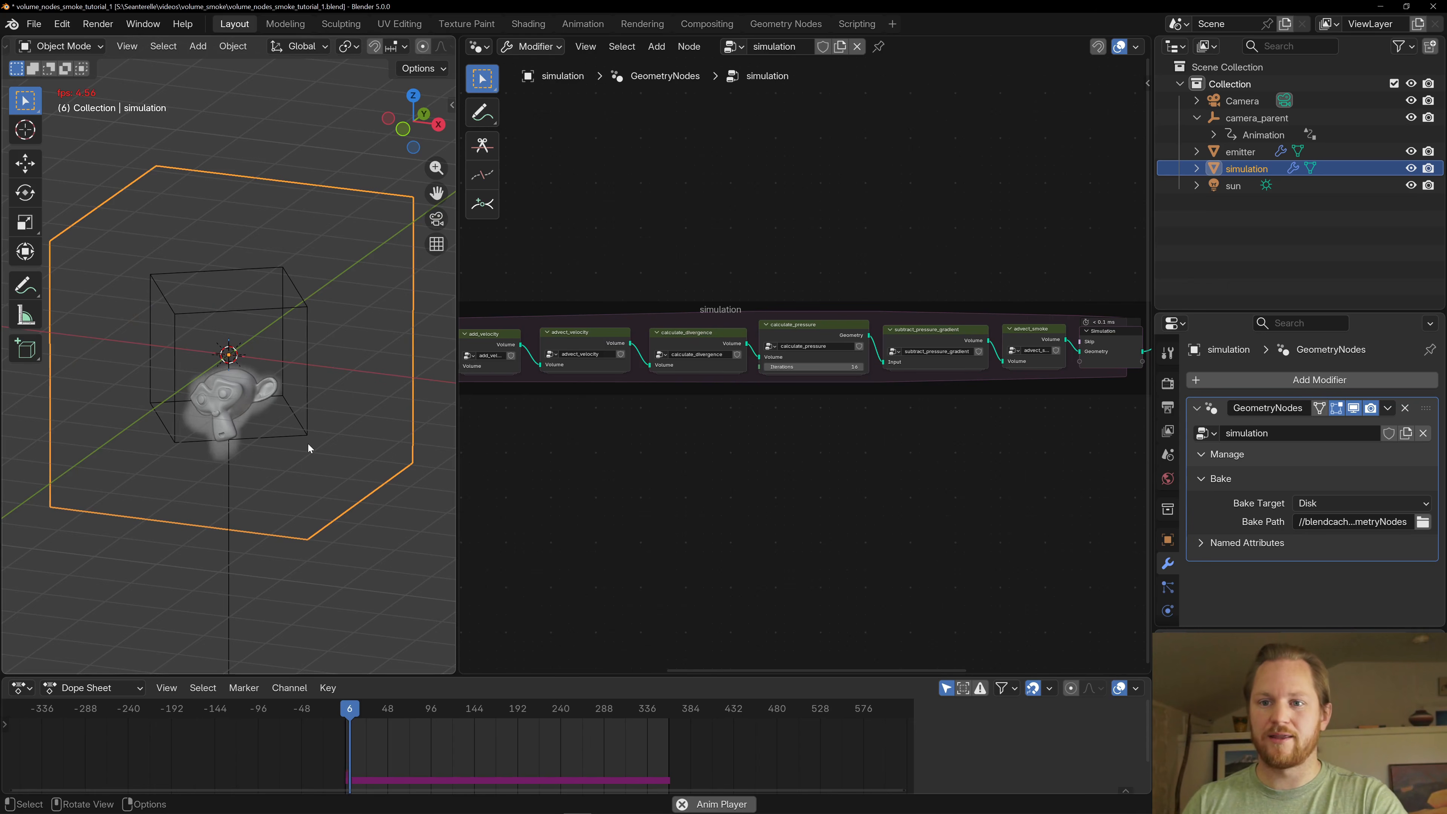
key("space")
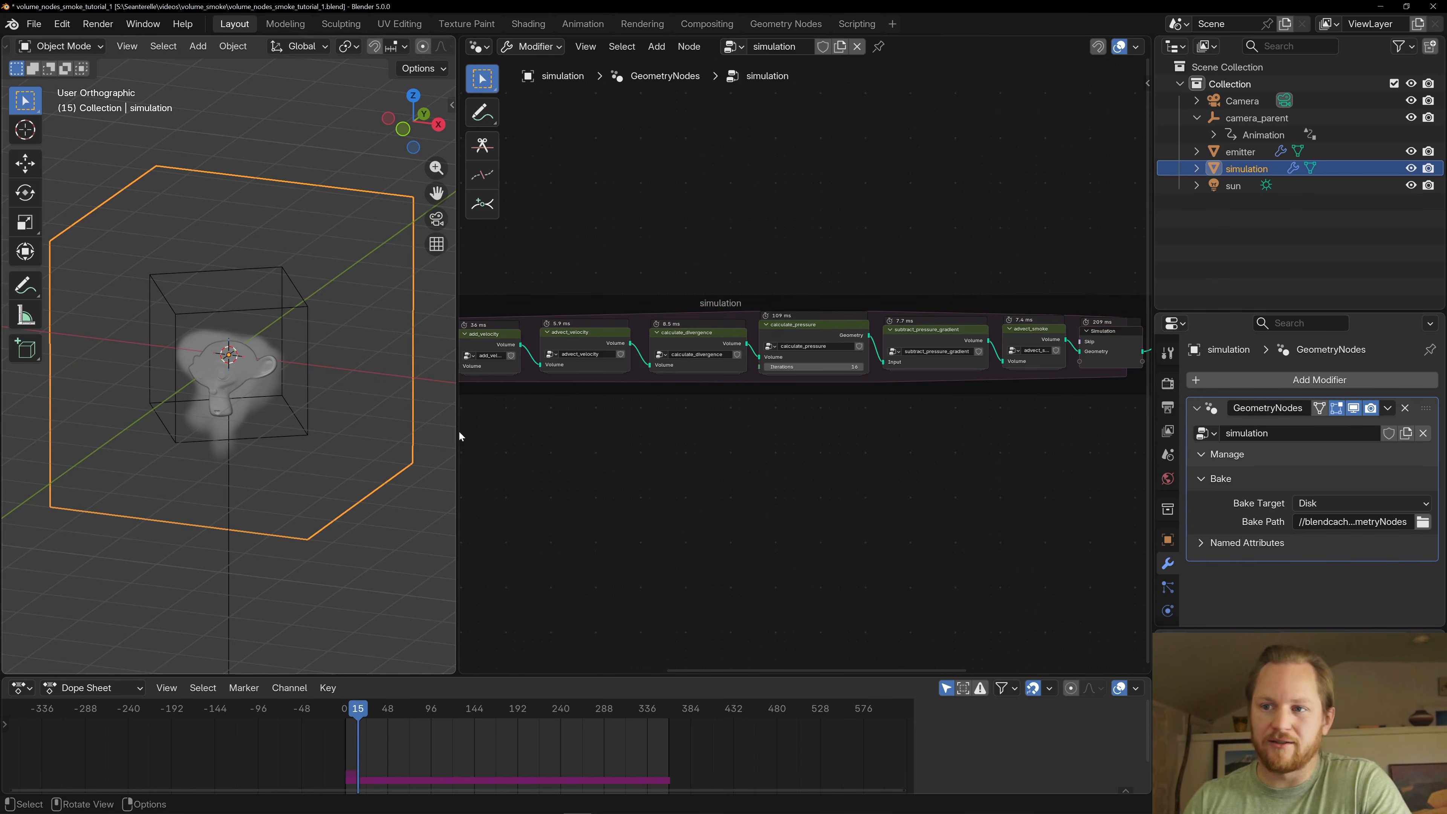
- Set solver_resolution to 32 inside the parameters group at the start of the simulation tree
middle_click_drag(459, 431, 978, 425)
middle_click_drag(625, 406, 754, 406)
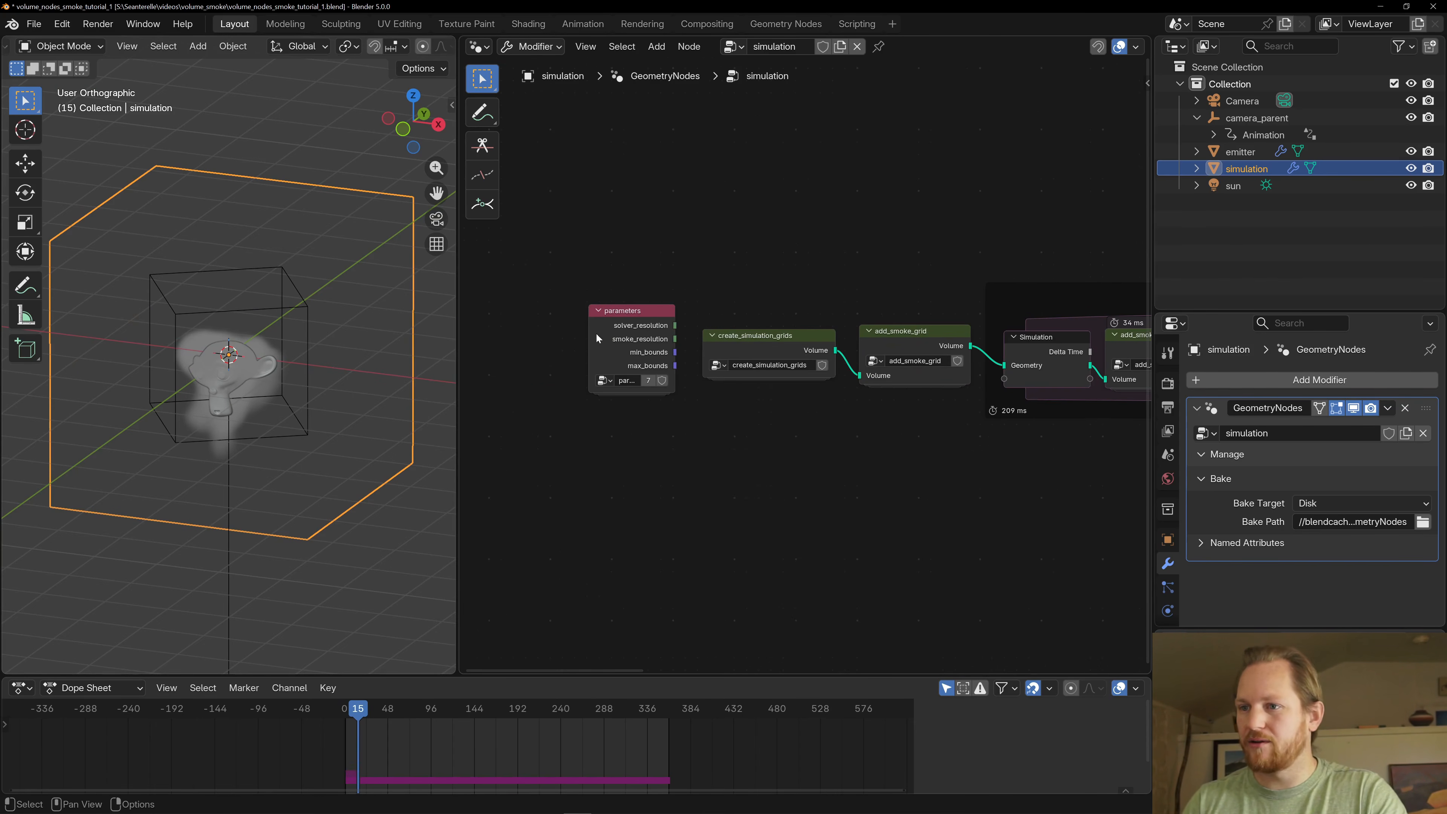
left_click(672, 353)
key("Tab")
left_click(779, 300)
type("32")
key("Return")
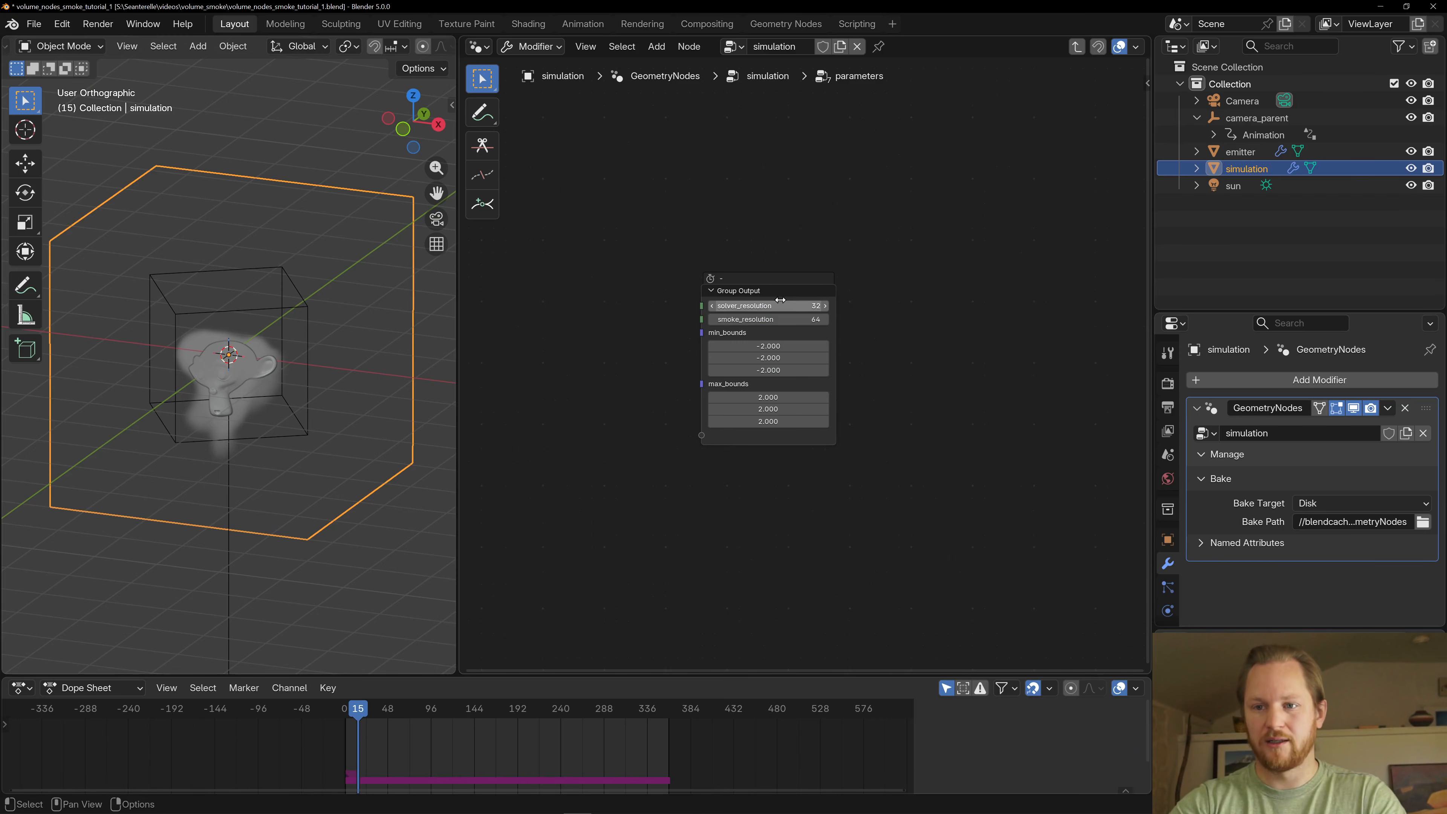
- Replay the simulation from the first frame to judge the smoke at the reduced solver resolution
key("shift+Left")
key("space")
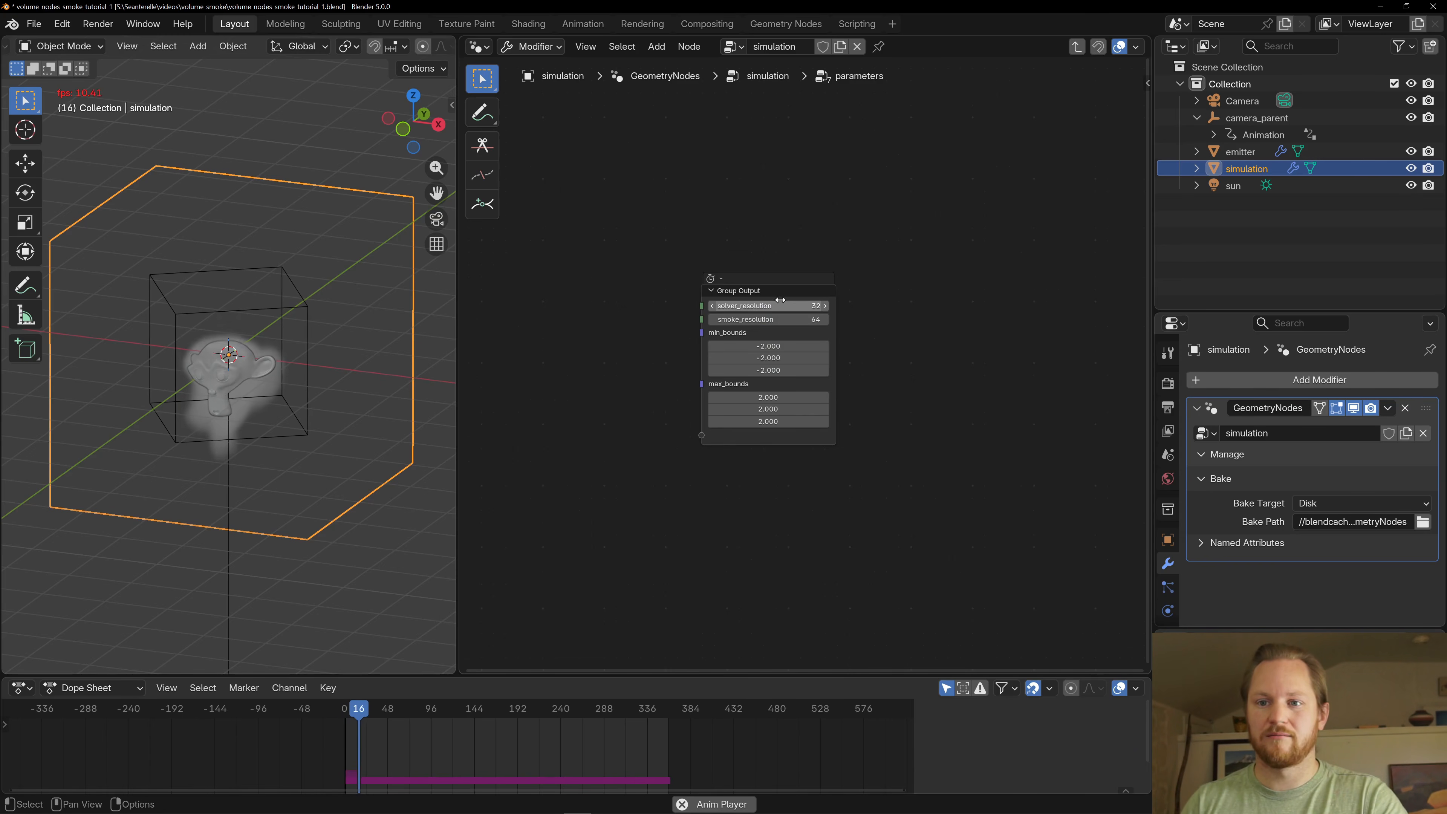
key("space")
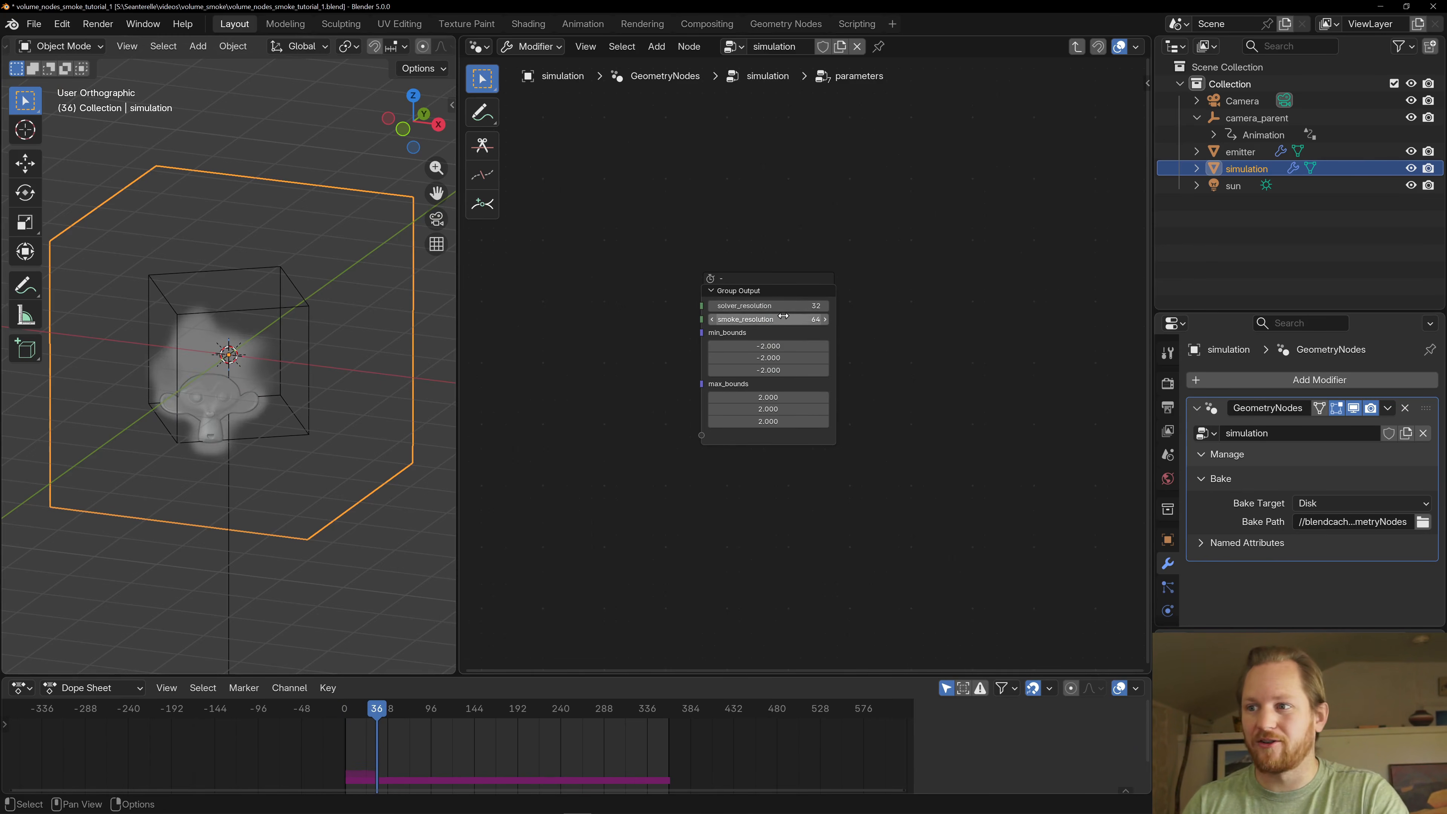
- Set solver_resolution to 64 and restart the simulation playback from the first frame
left_click(782, 306)
type("64")
key("Return")
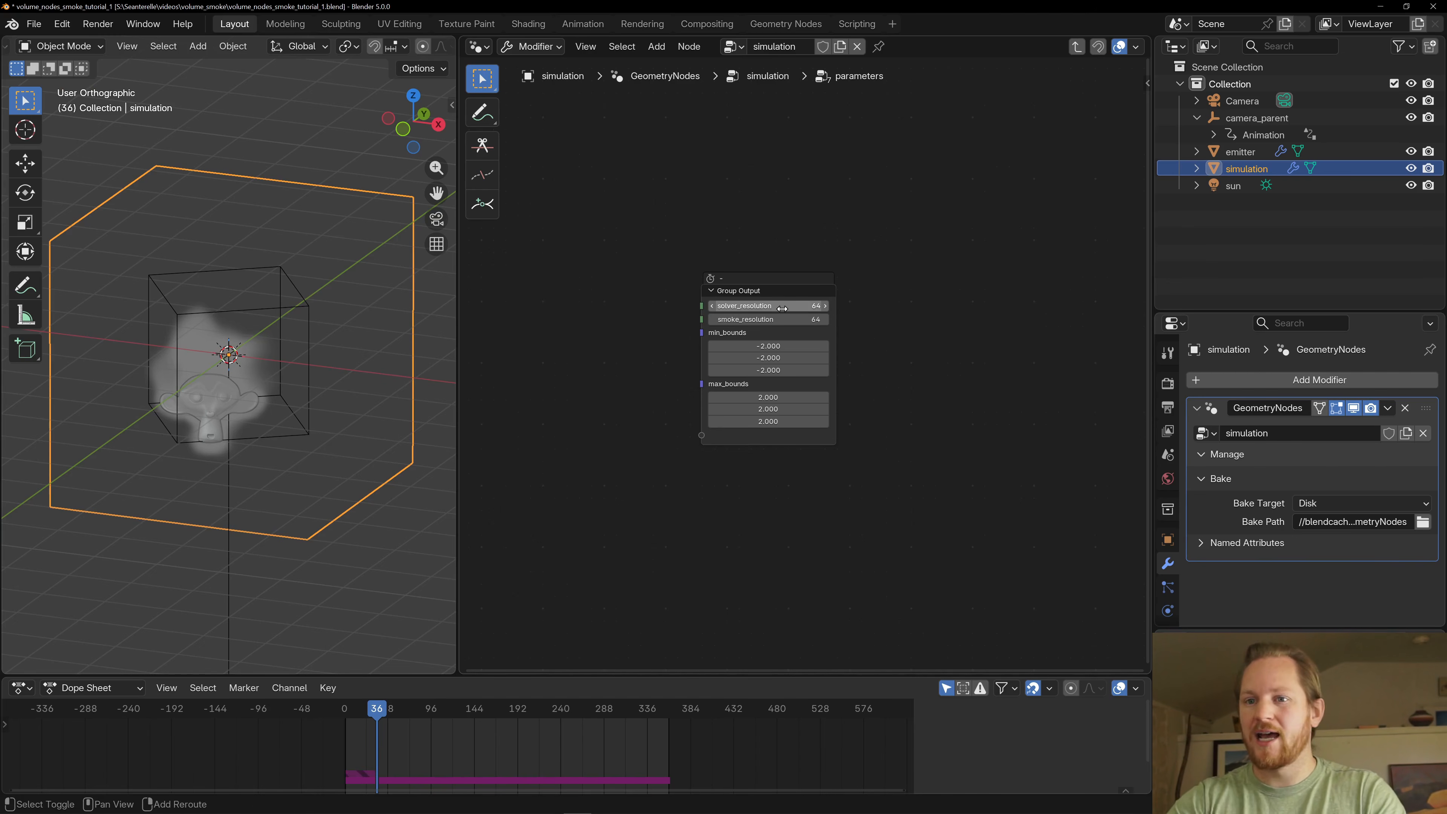
key("shift+Left")
key("space")
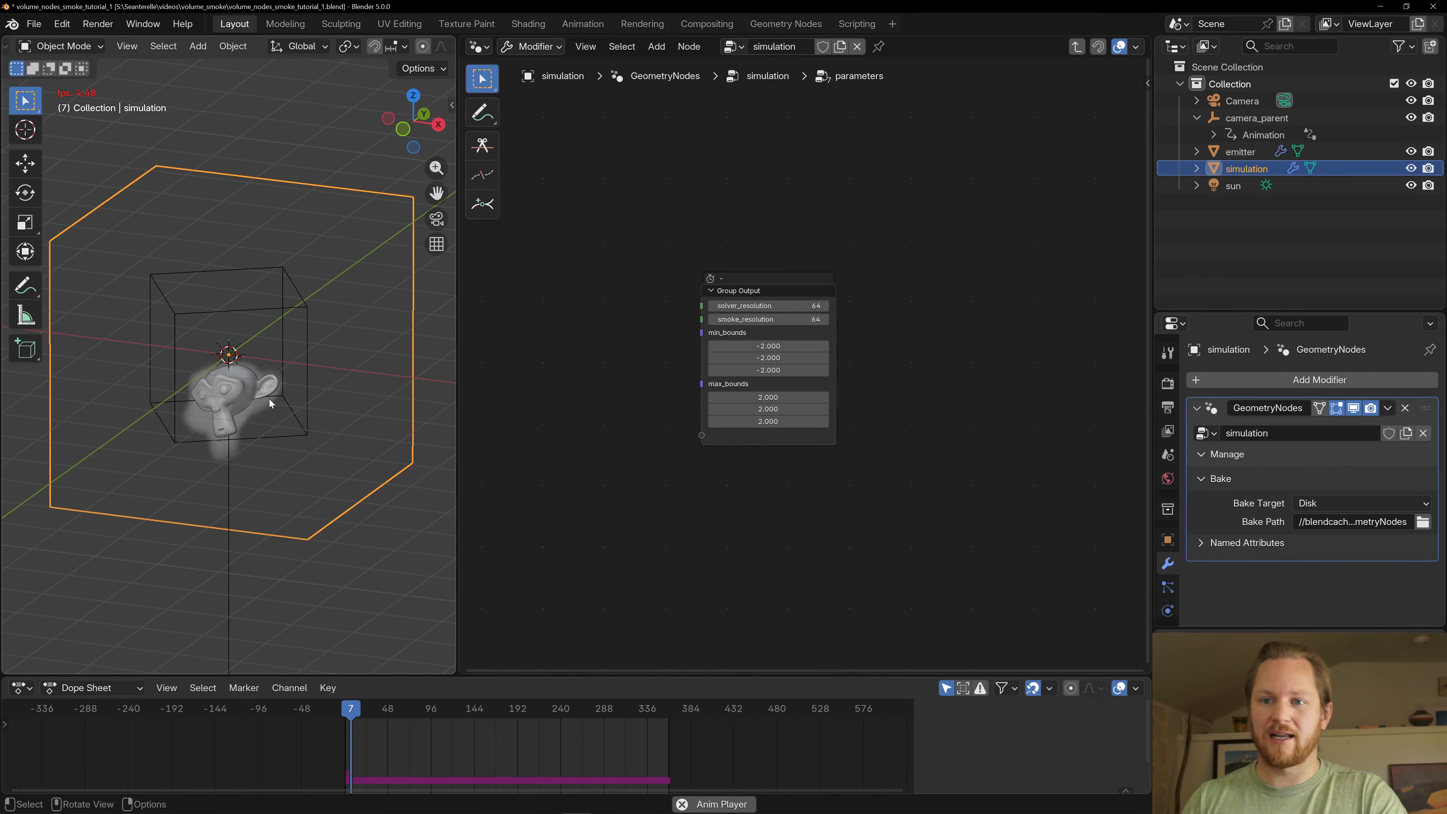
- Look through the scene camera and replay the smoke simulation from the first frame to study its motion
middle_click_drag(258, 401, 304, 398)
key("KP_0")
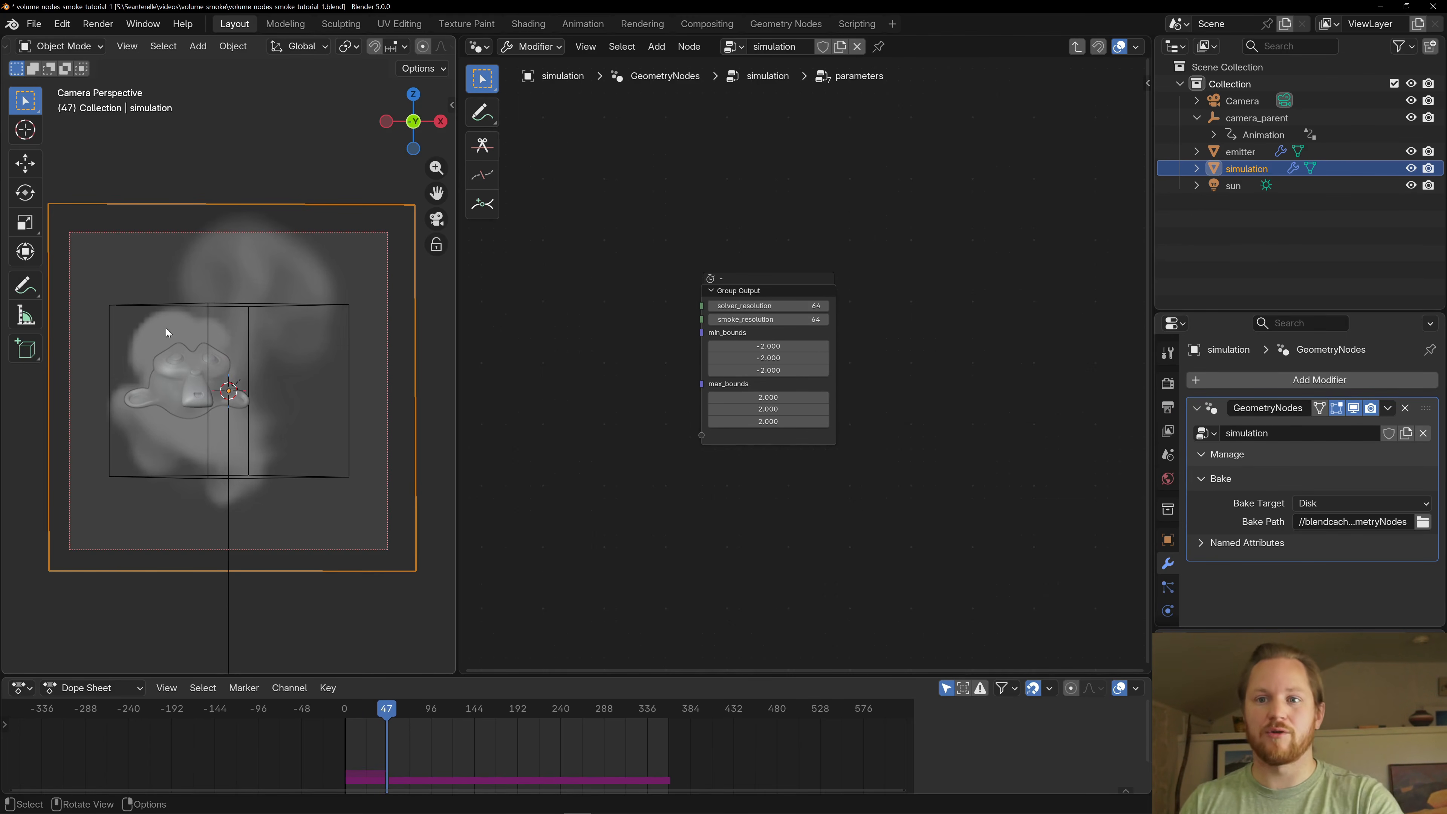
key("space")
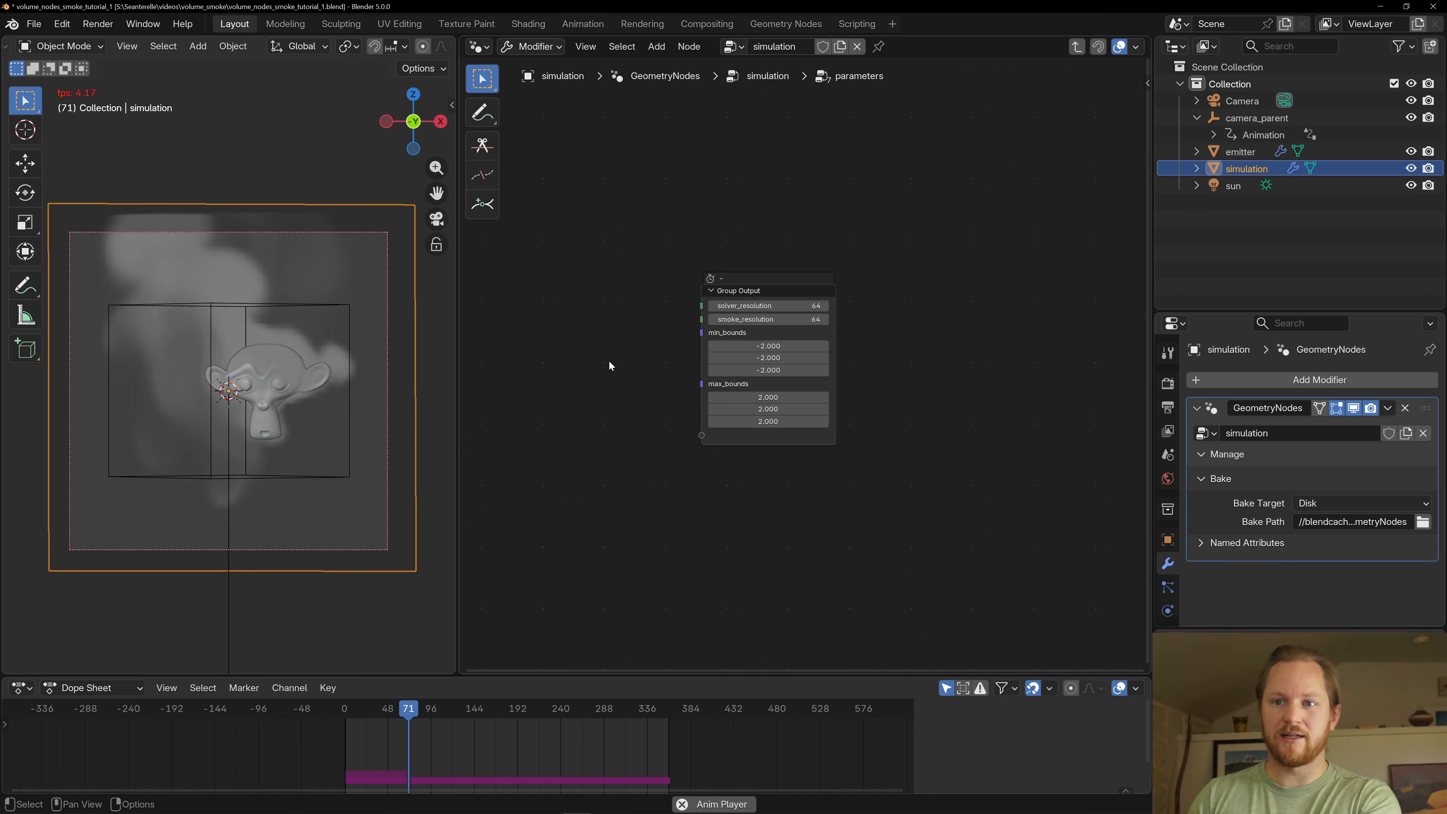
key("space")
key("shift+Left")
key("space")
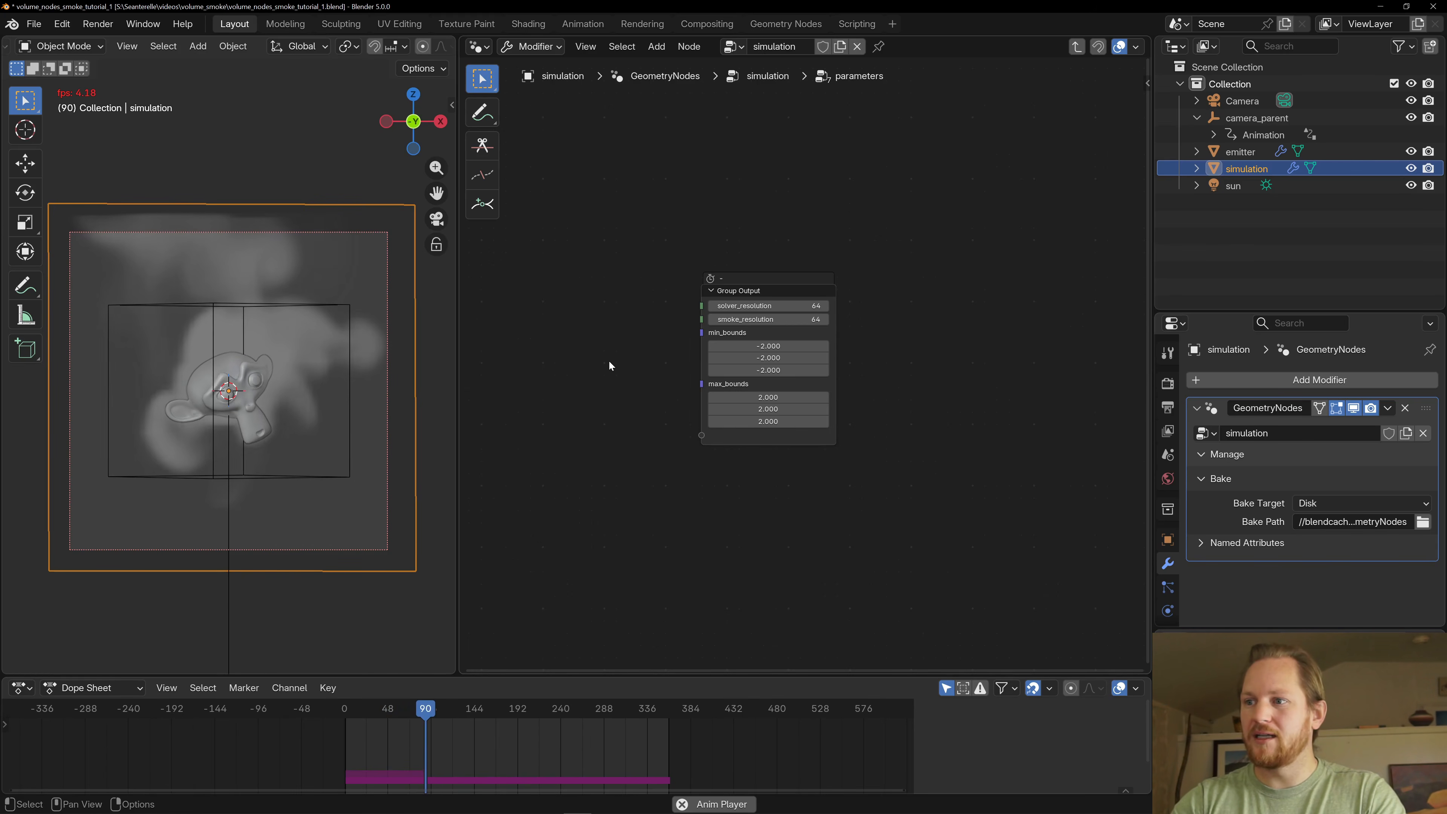
key("space")
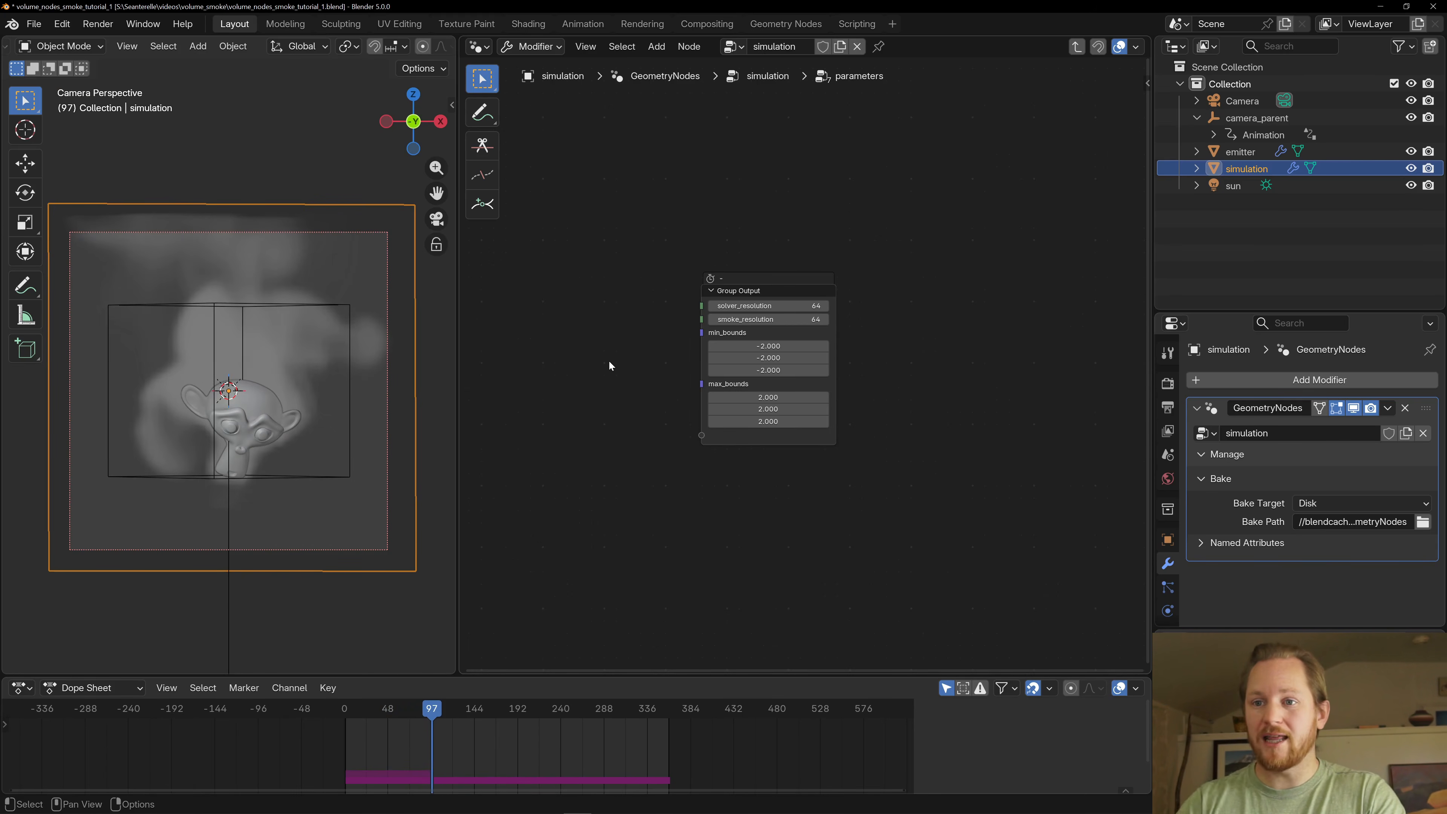
- Leave the parameters group and select the muted Bake node at the end of the simulation tree
key("Tab")
scroll(798, 376, "down", 7)
middle_click_drag(975, 420, 547, 419)
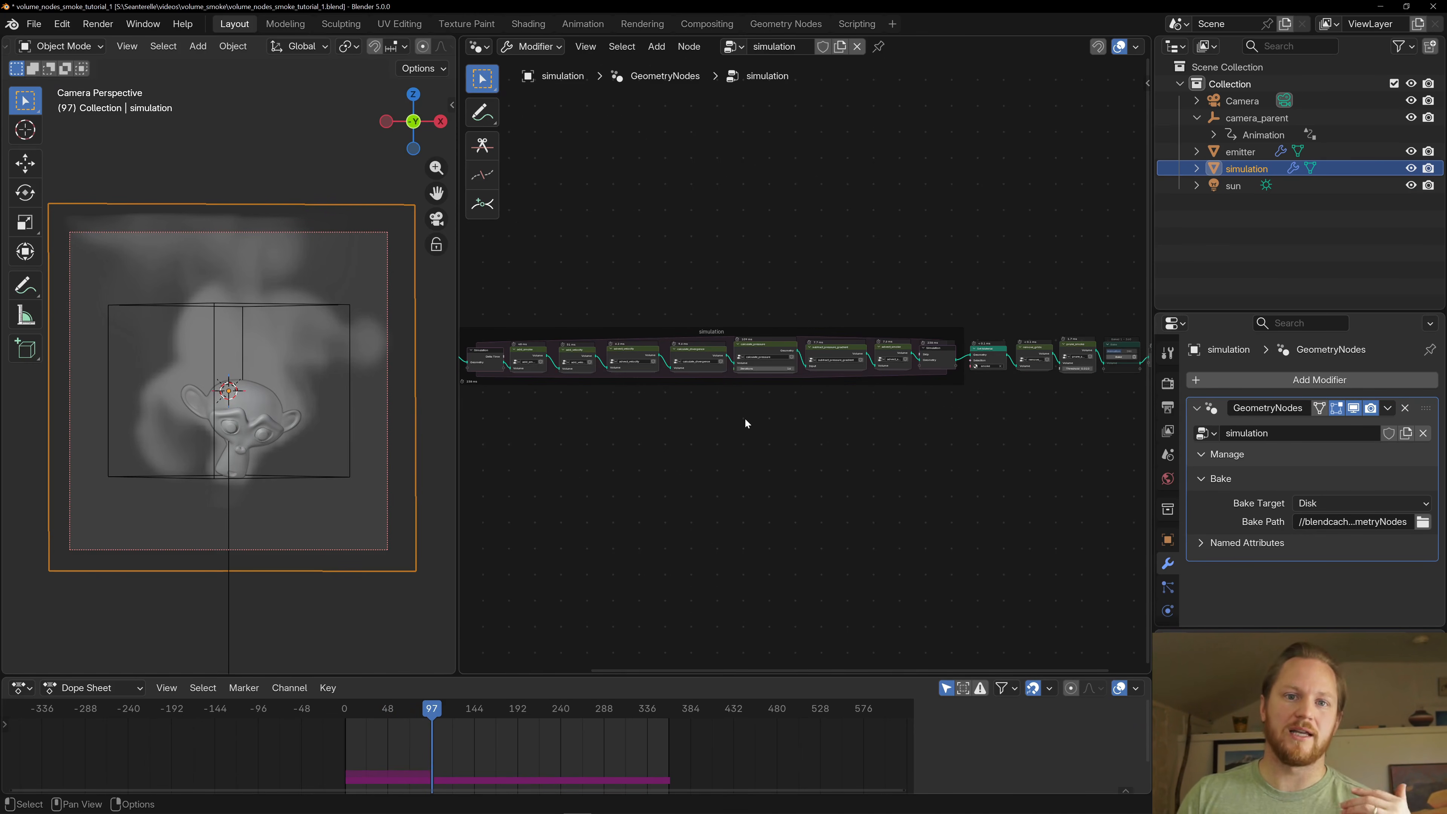
scroll(817, 425, "up", 7)
middle_click_drag(801, 420, 630, 440)
scroll(798, 368, "up", 6)
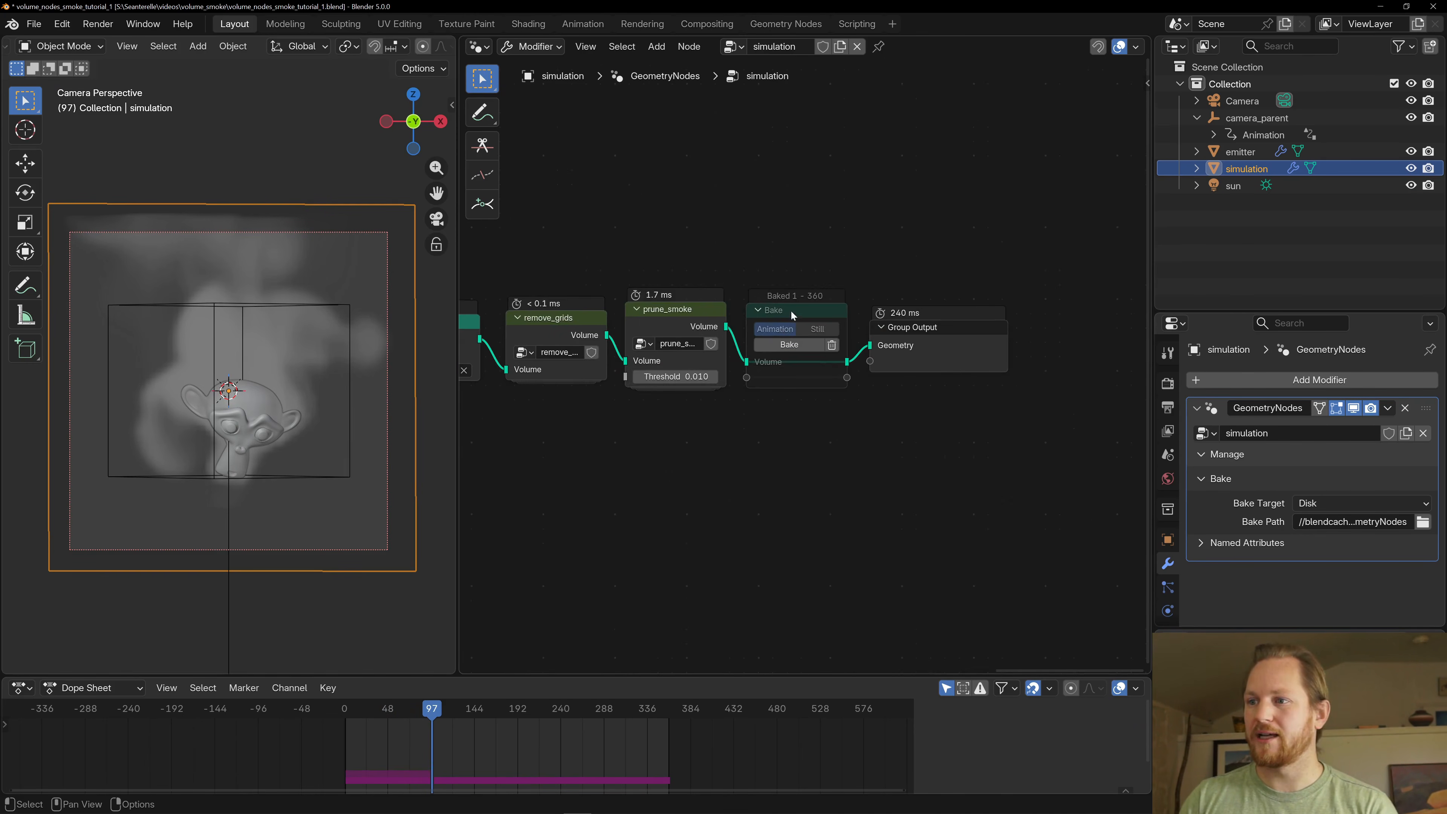
left_click(792, 313)
scroll(771, 273, "up", 2)
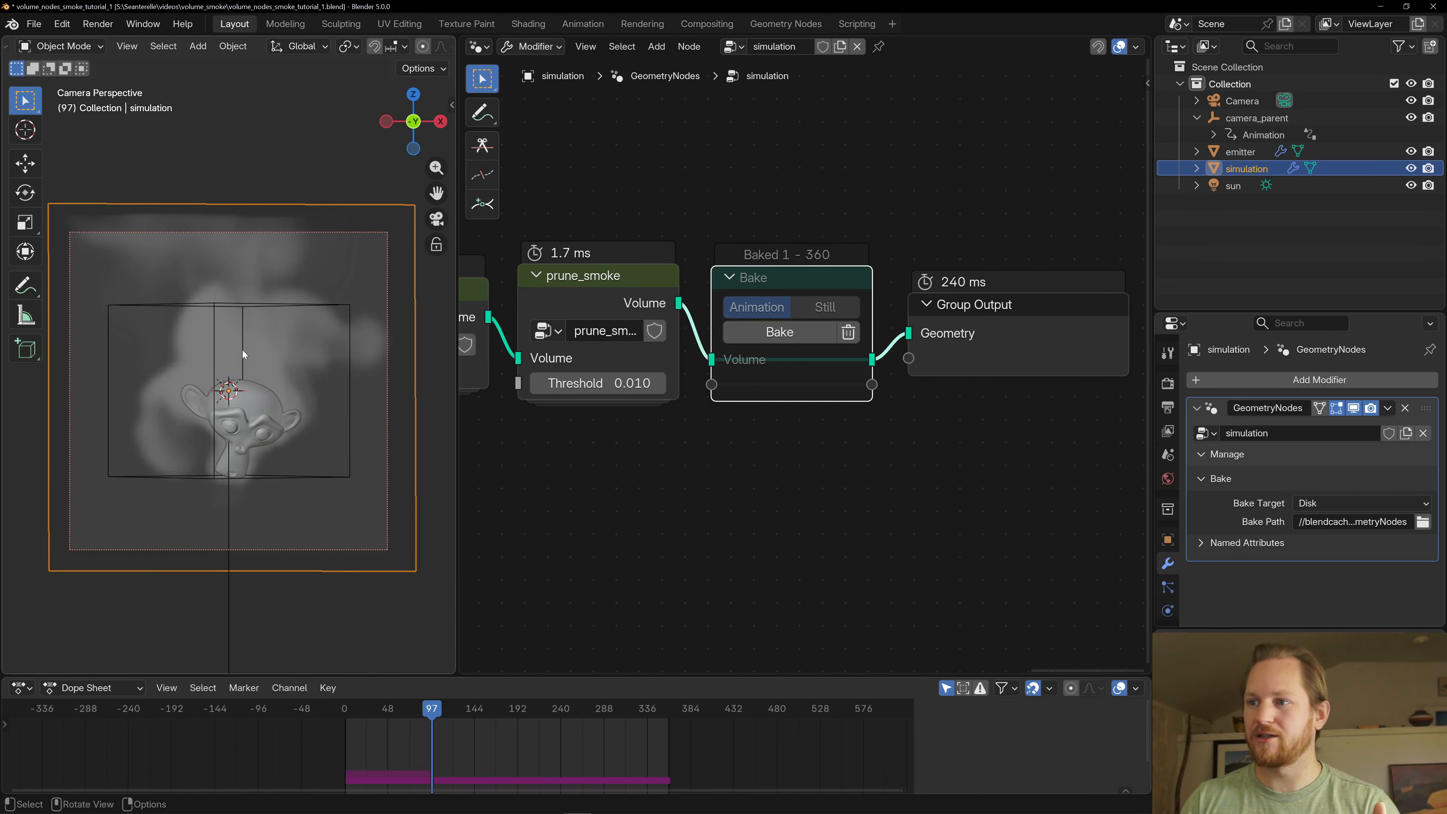
- Toggle the Bake node's mute state repeatedly to compare baked and live smoke, leaving it muted
scroll(243, 350, "up", 1)
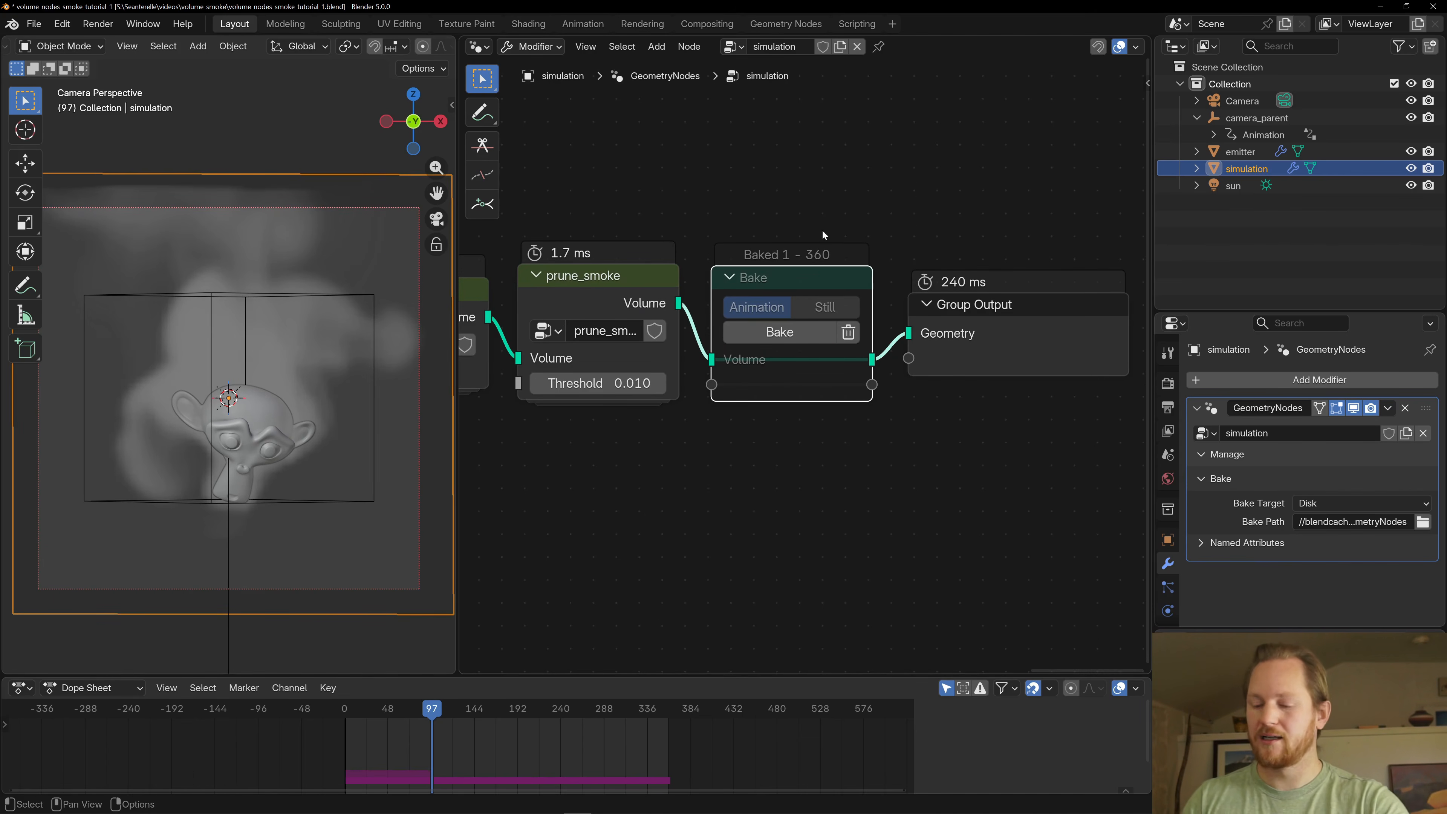
key("m")
key("m")
key("m")
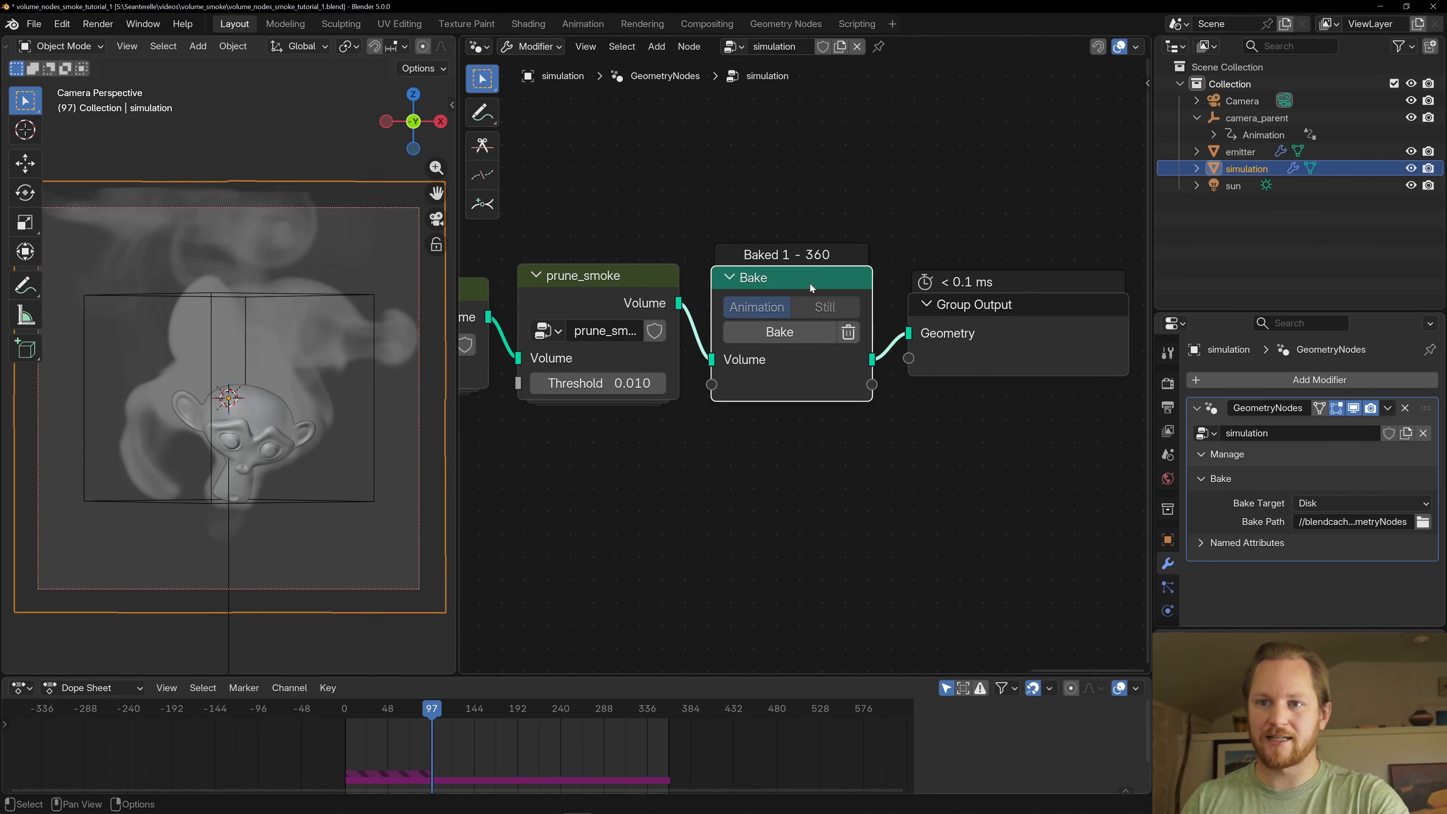
key("m")
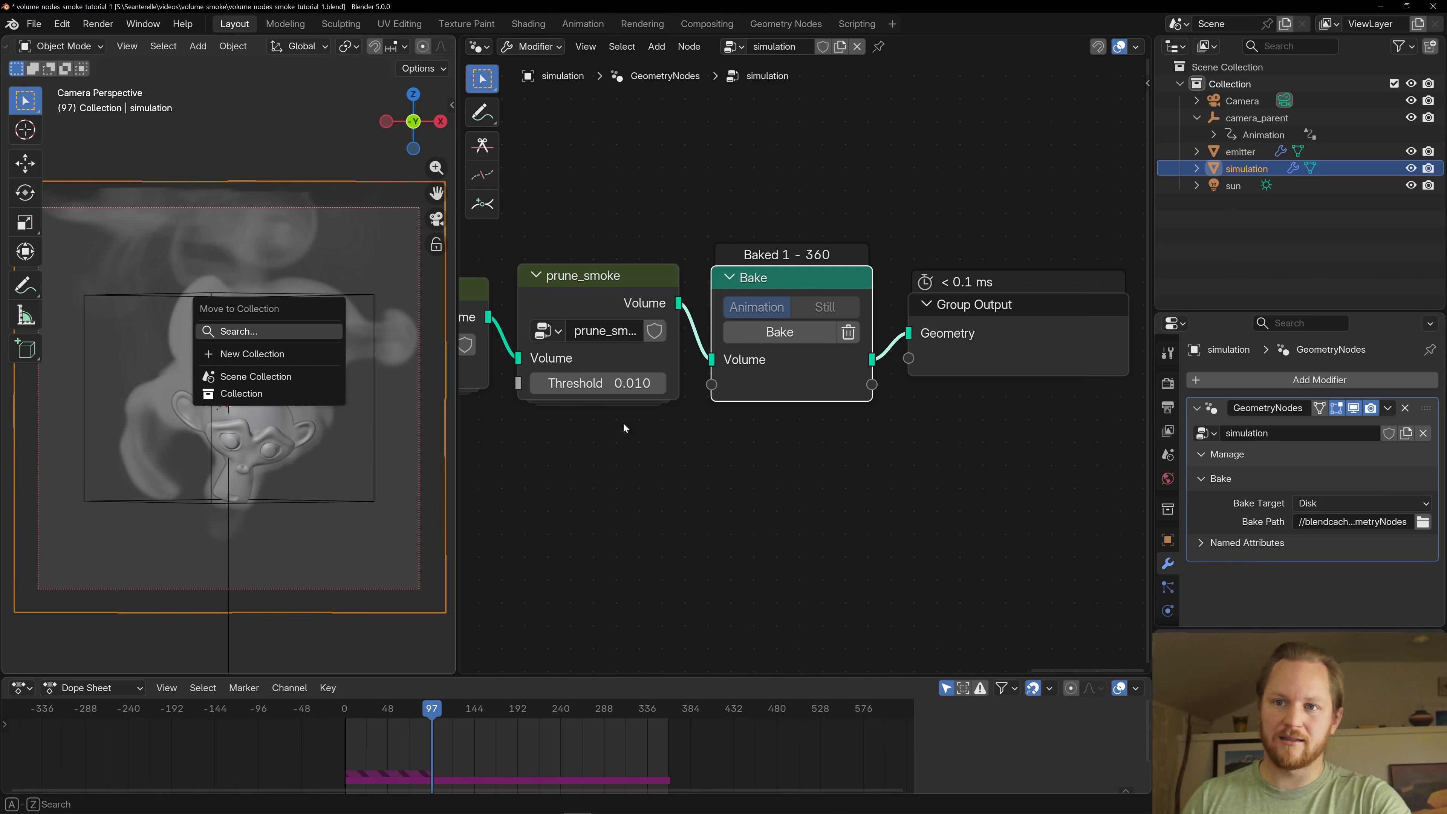
key("m")
key("m")
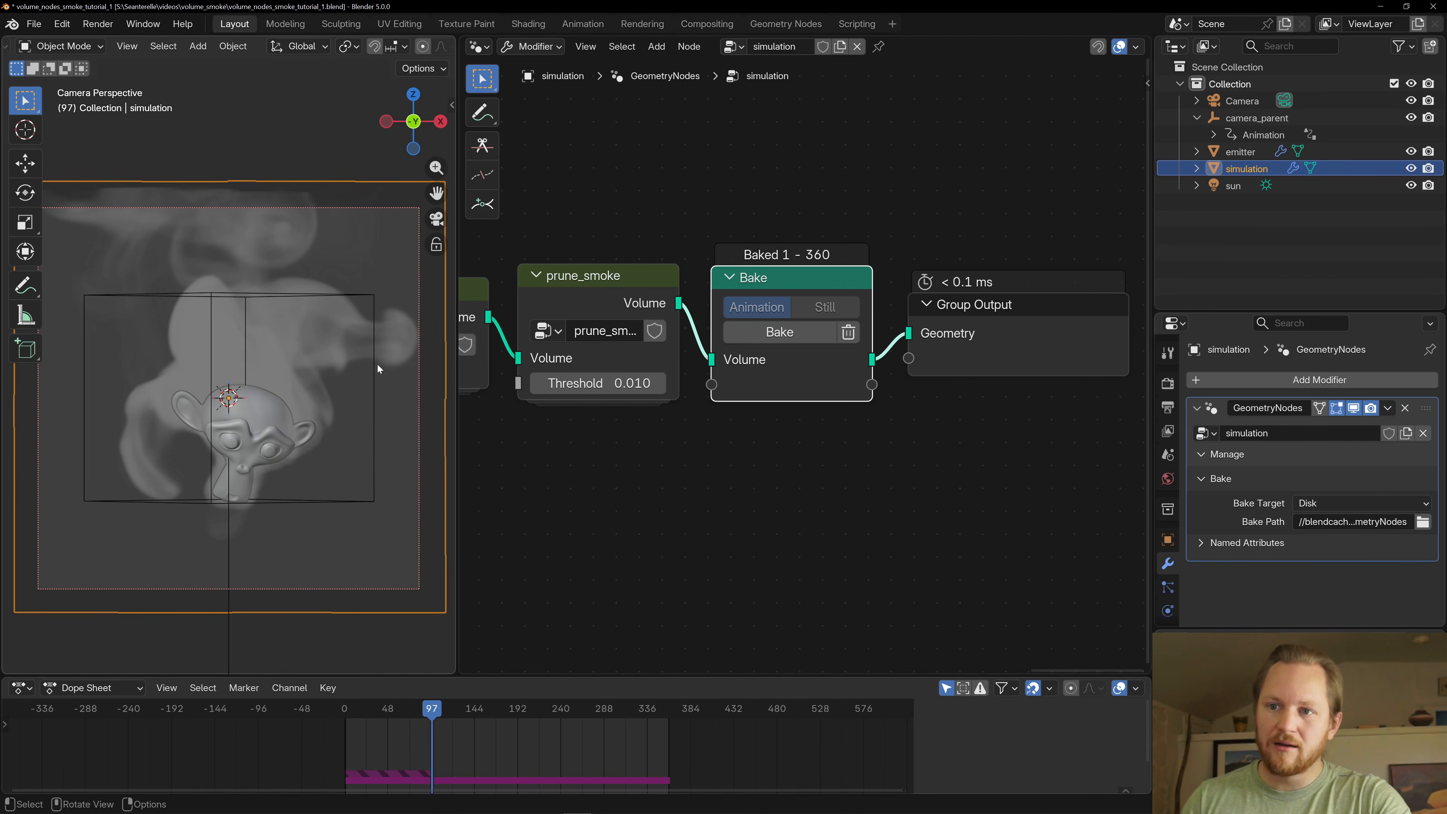
key("m")
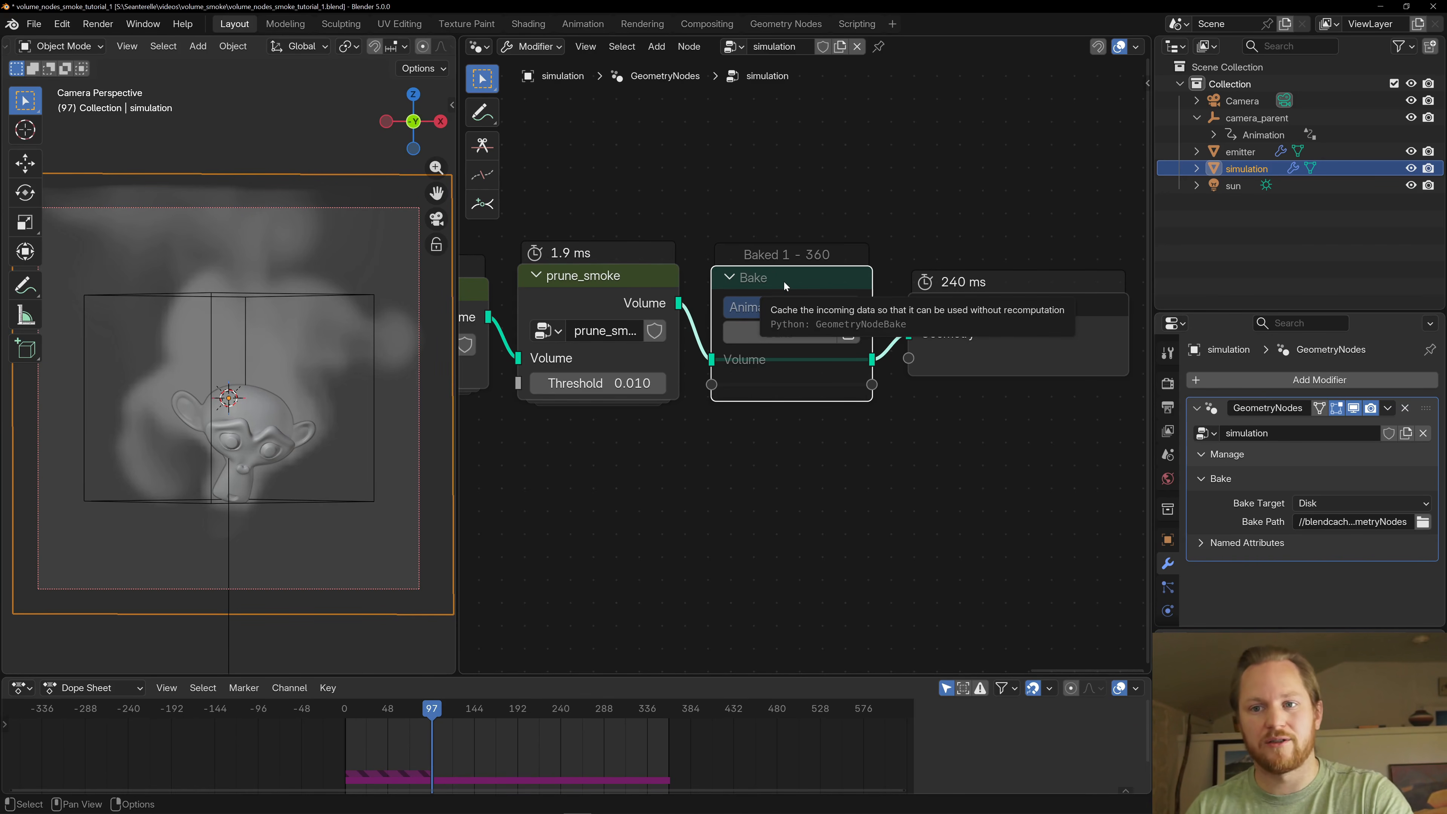
- Compare live smoke with the baked result at frame 97 by unmuting and muting the Bake node again
key("m")
key("m")
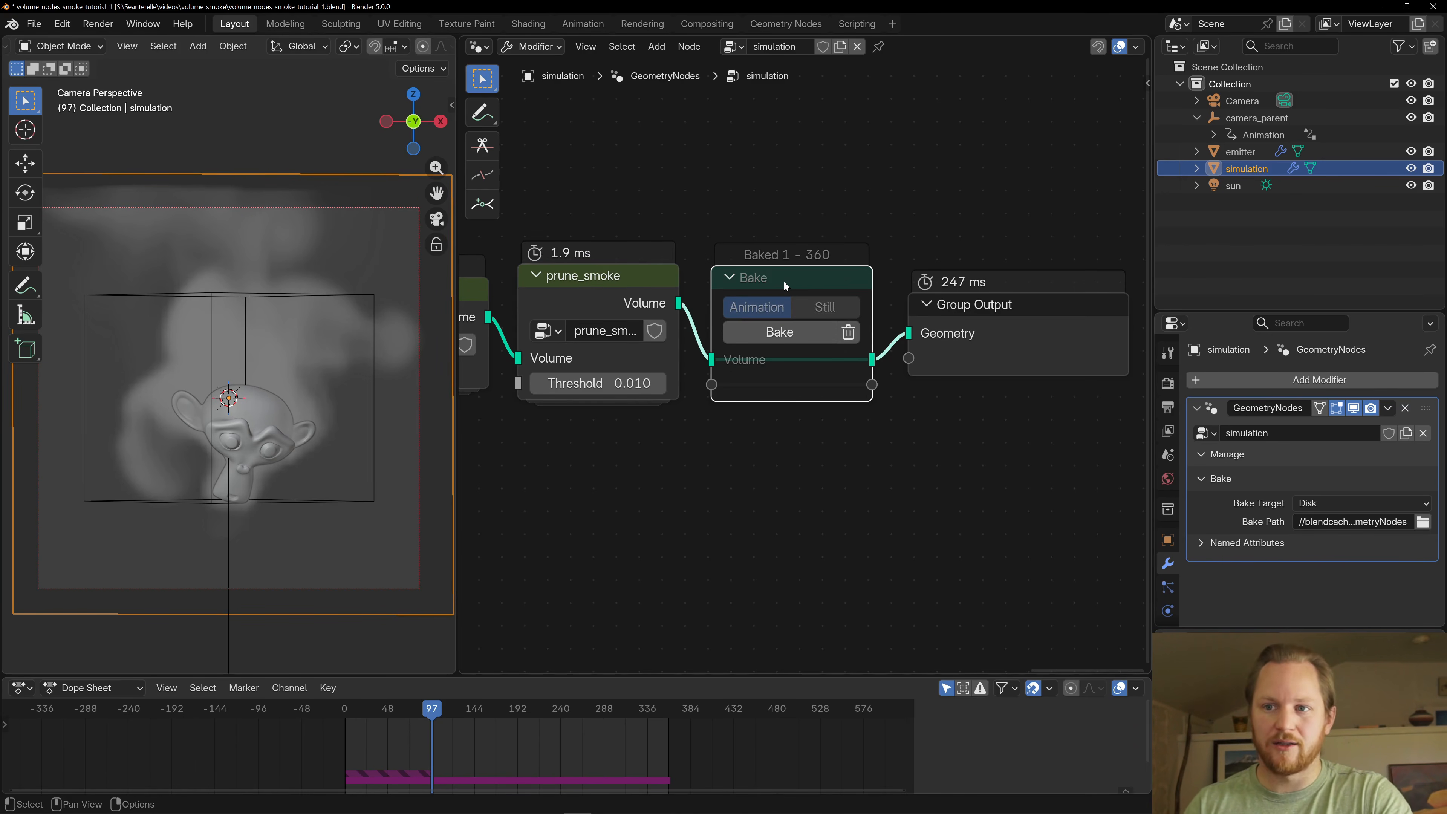
key("m")
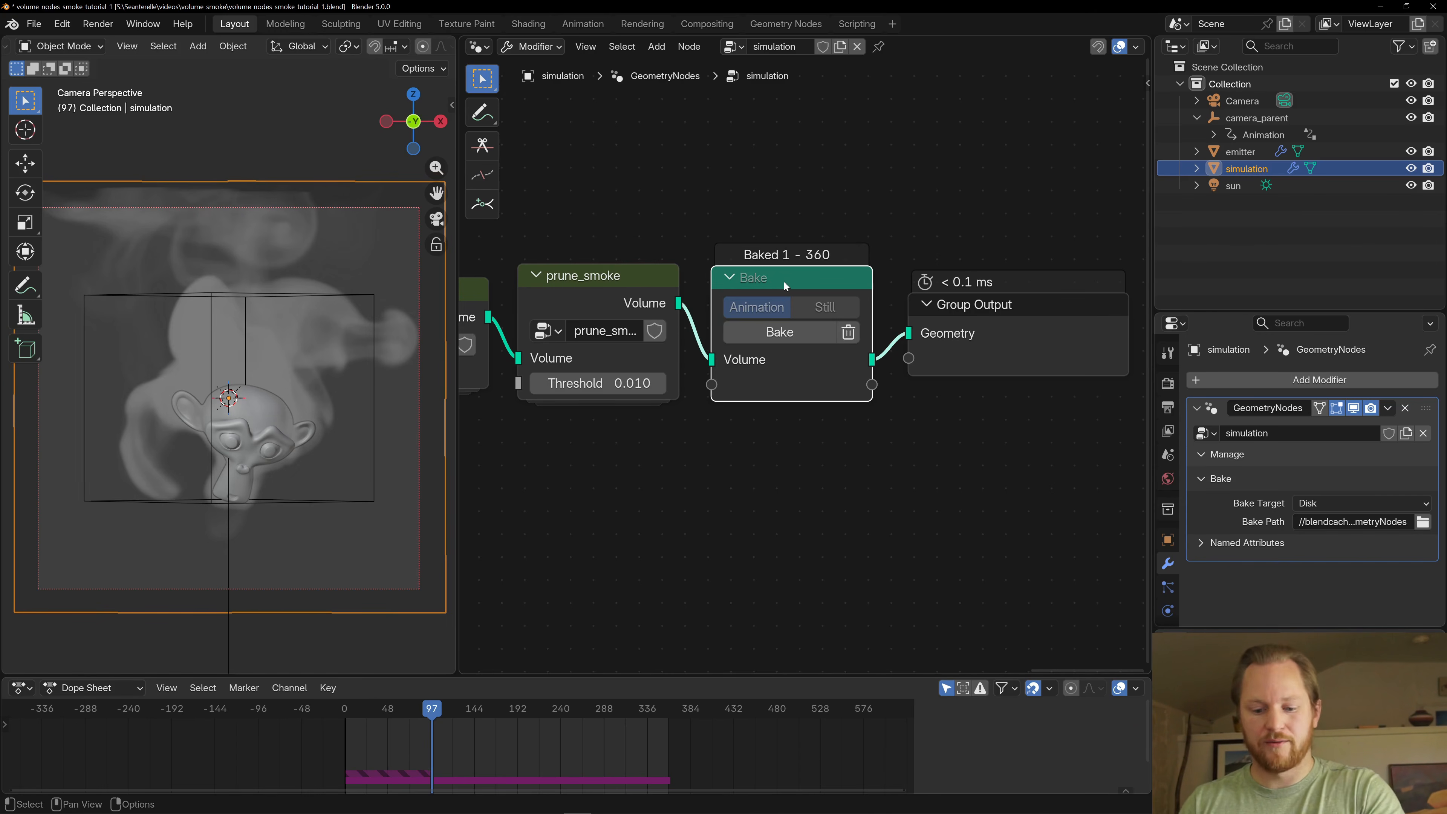
key("m")
- Go back to the parameters node at the start of the simulation tree and open the create_simulation_grids group
scroll(554, 517, "down", 9)
middle_click_drag(532, 456, 903, 447)
middle_click_drag(587, 429, 855, 432)
middle_click_drag(630, 422, 865, 424)
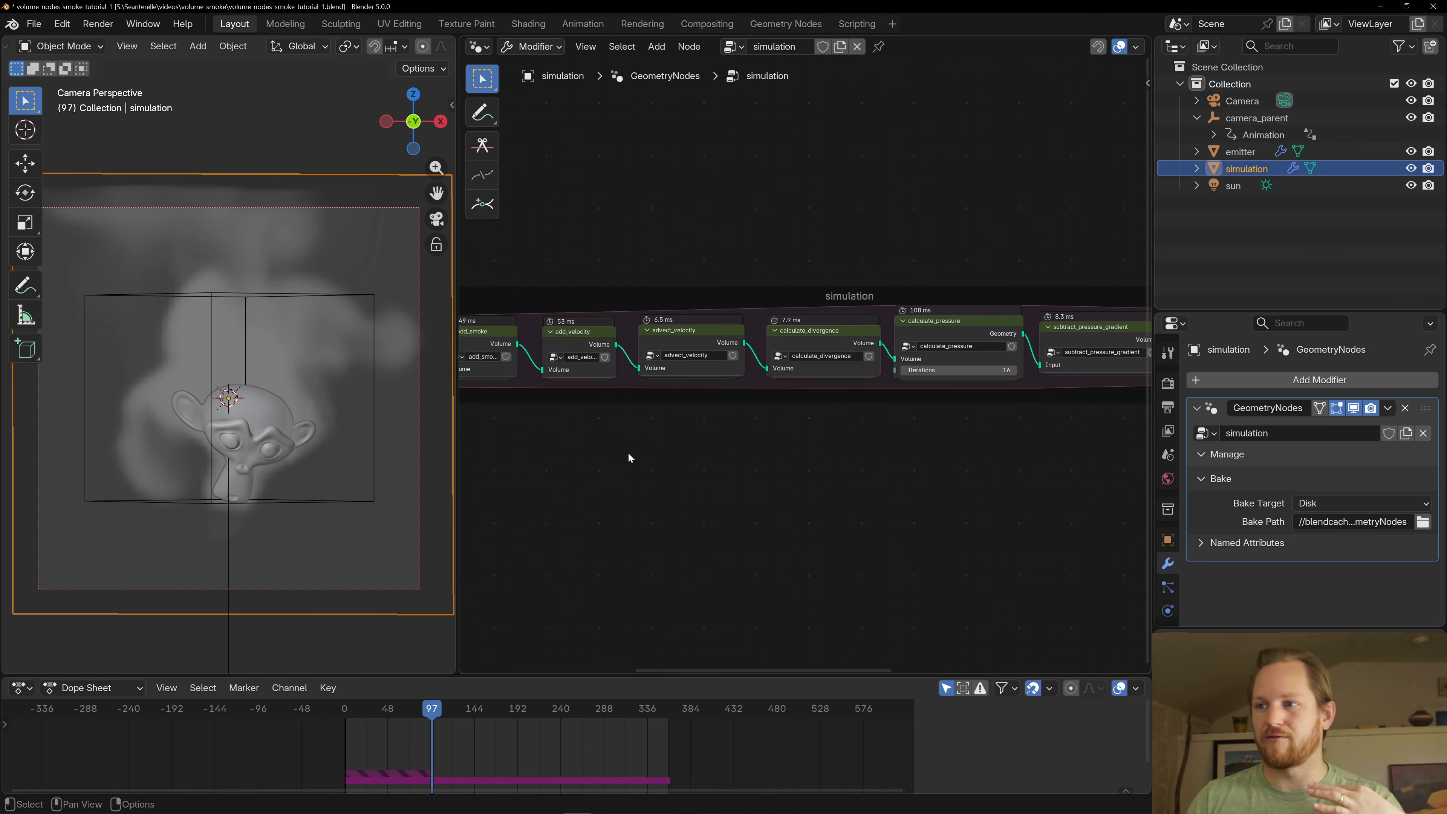
middle_click_drag(627, 452, 711, 454)
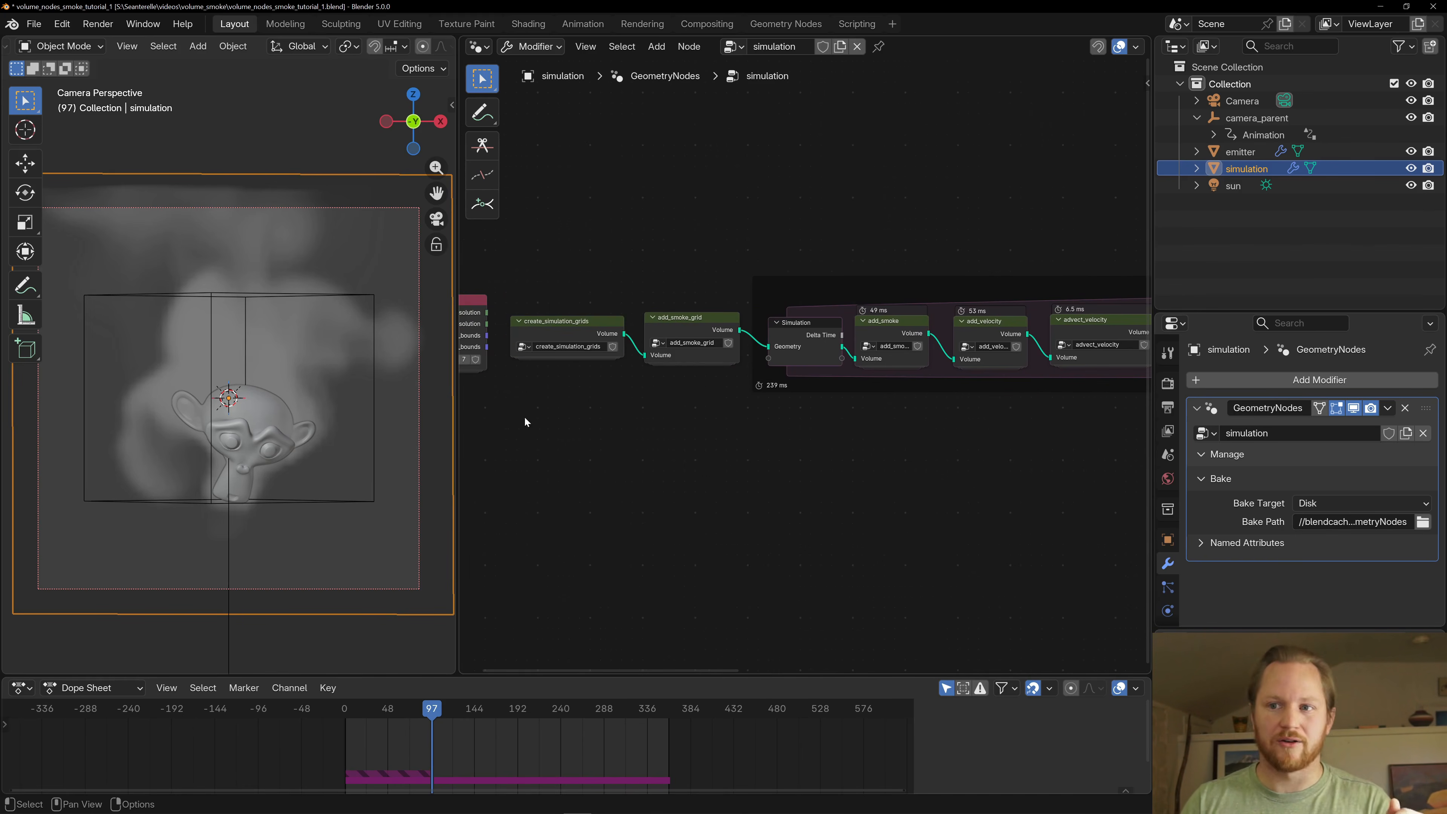
middle_click_drag(523, 420, 673, 420)
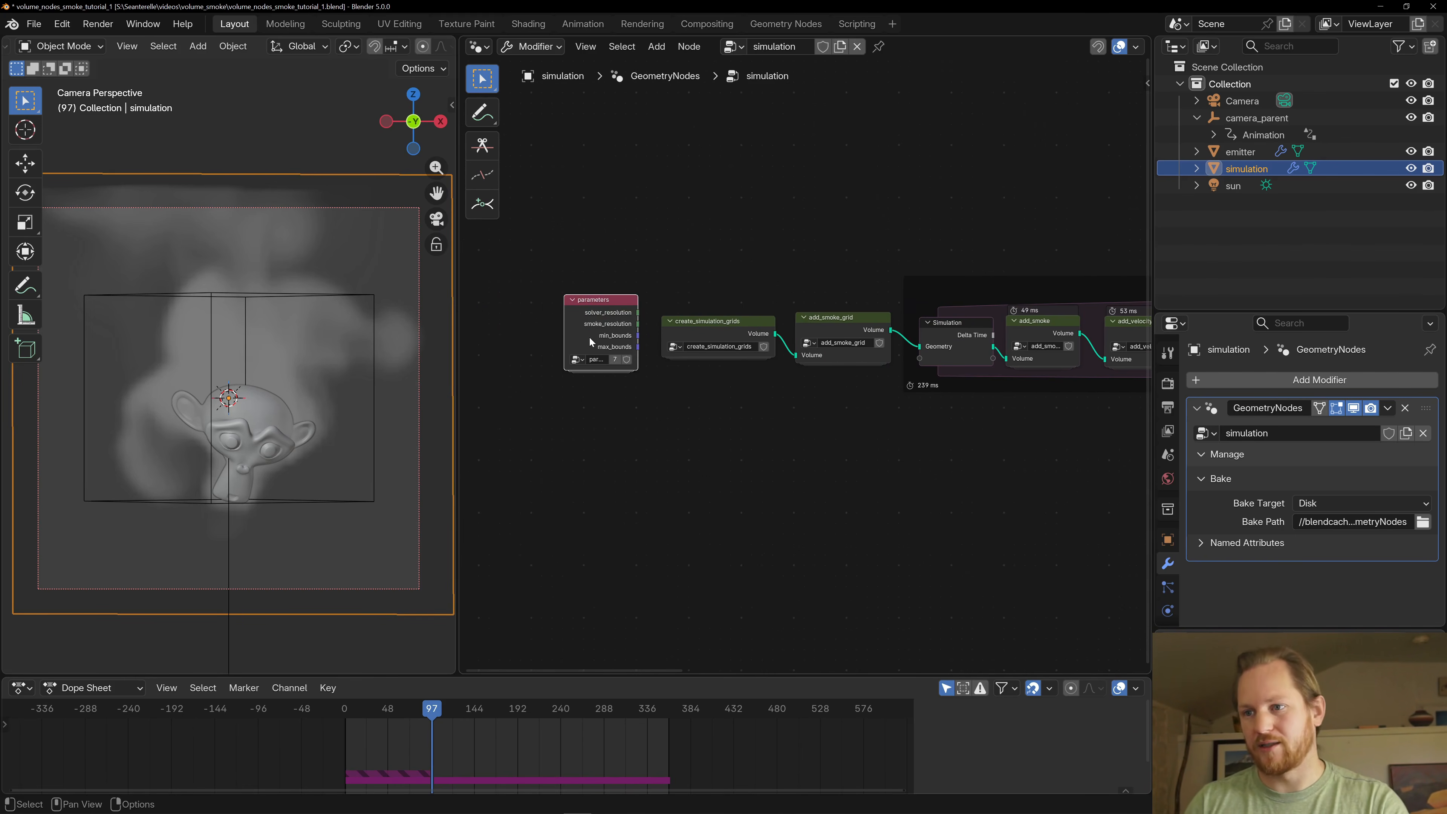
mouse_move(601, 347)
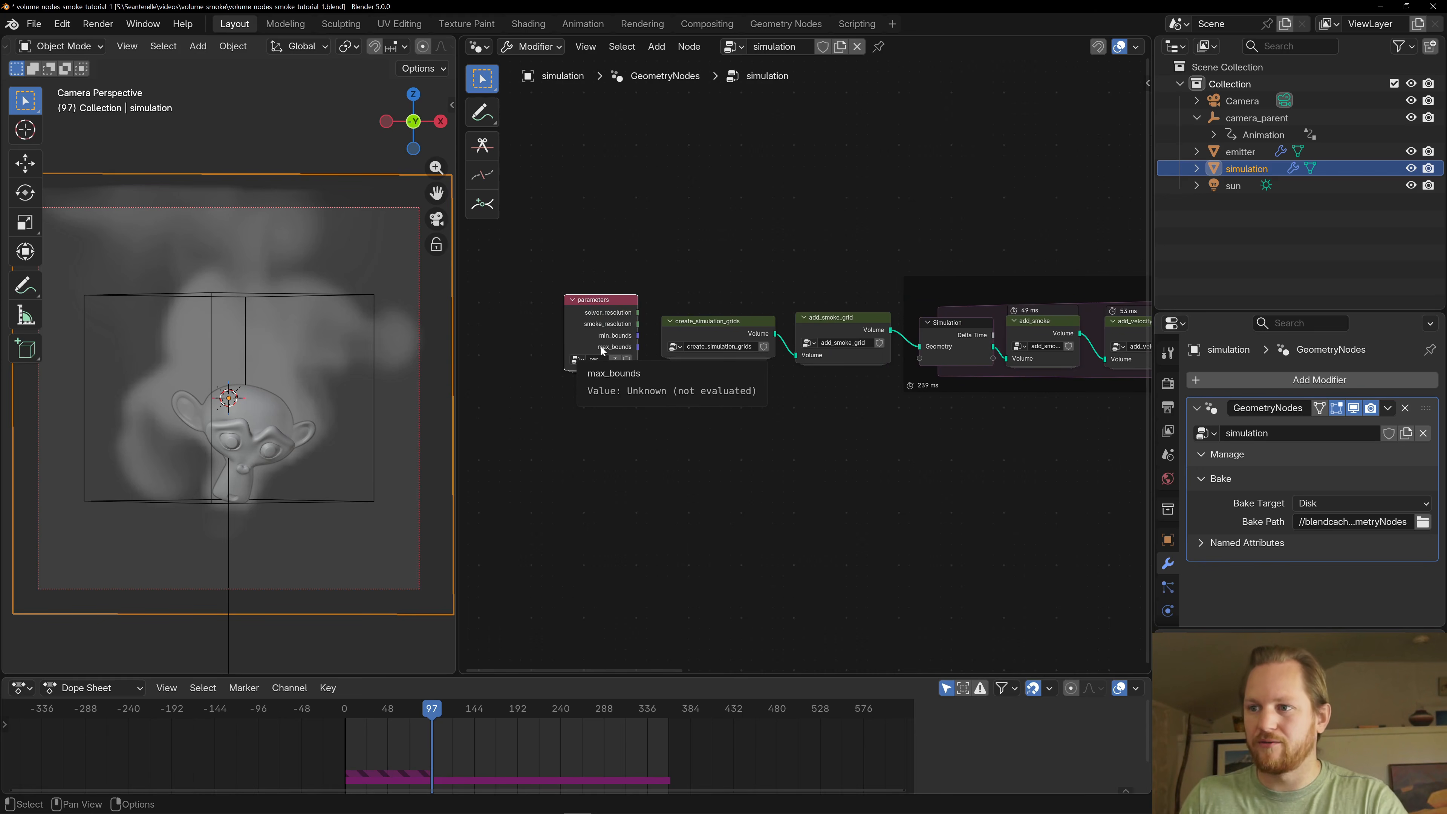
middle_click_drag(688, 326, 658, 330)
left_click(675, 327)
key("Tab")
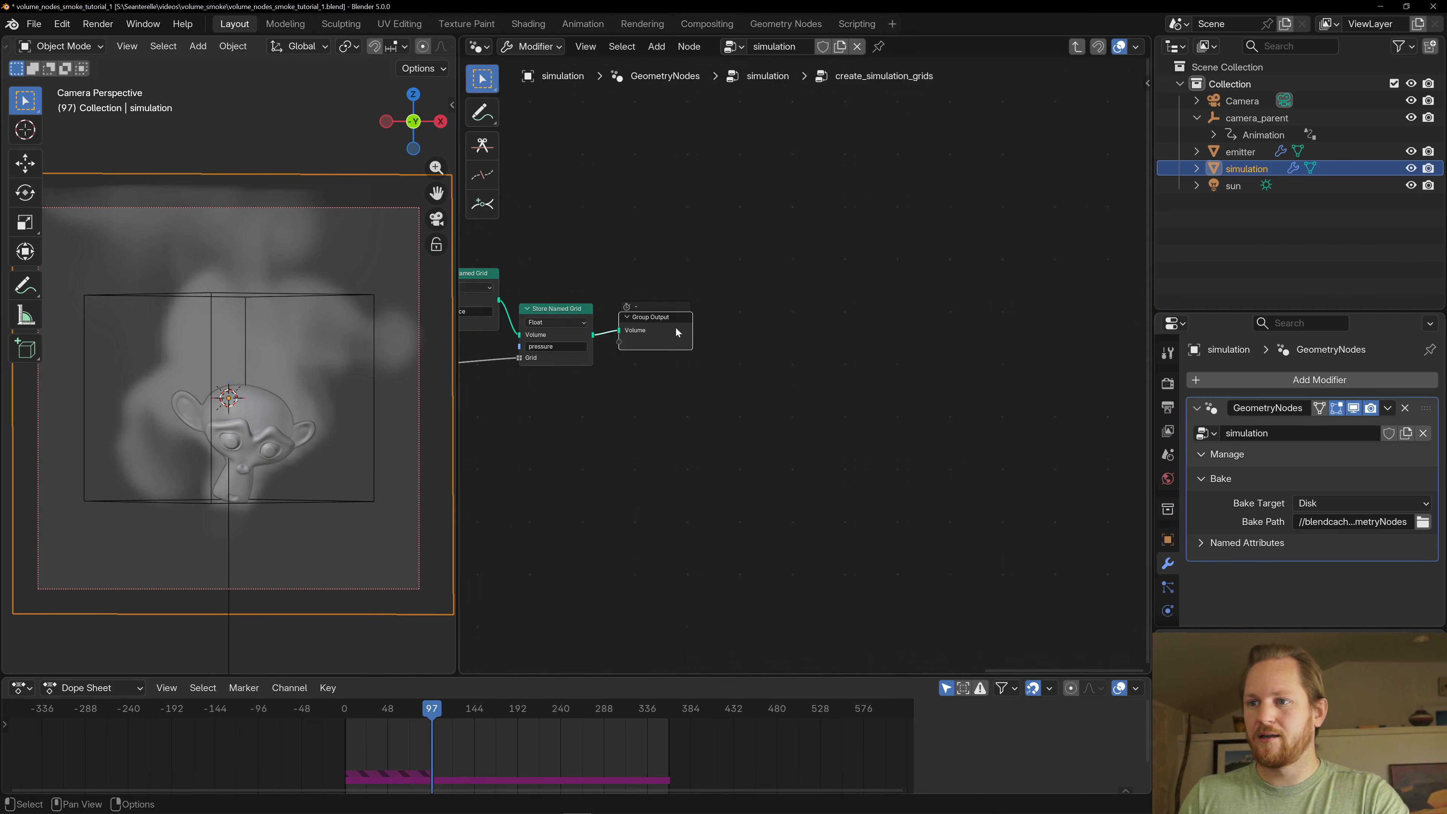
- Examine the Volume Cube, Get Named Grid and Voxelize Grid nodes inside create_simulation_grids
key("Home")
scroll(712, 430, "down", 1)
middle_click_drag(643, 431, 779, 447)
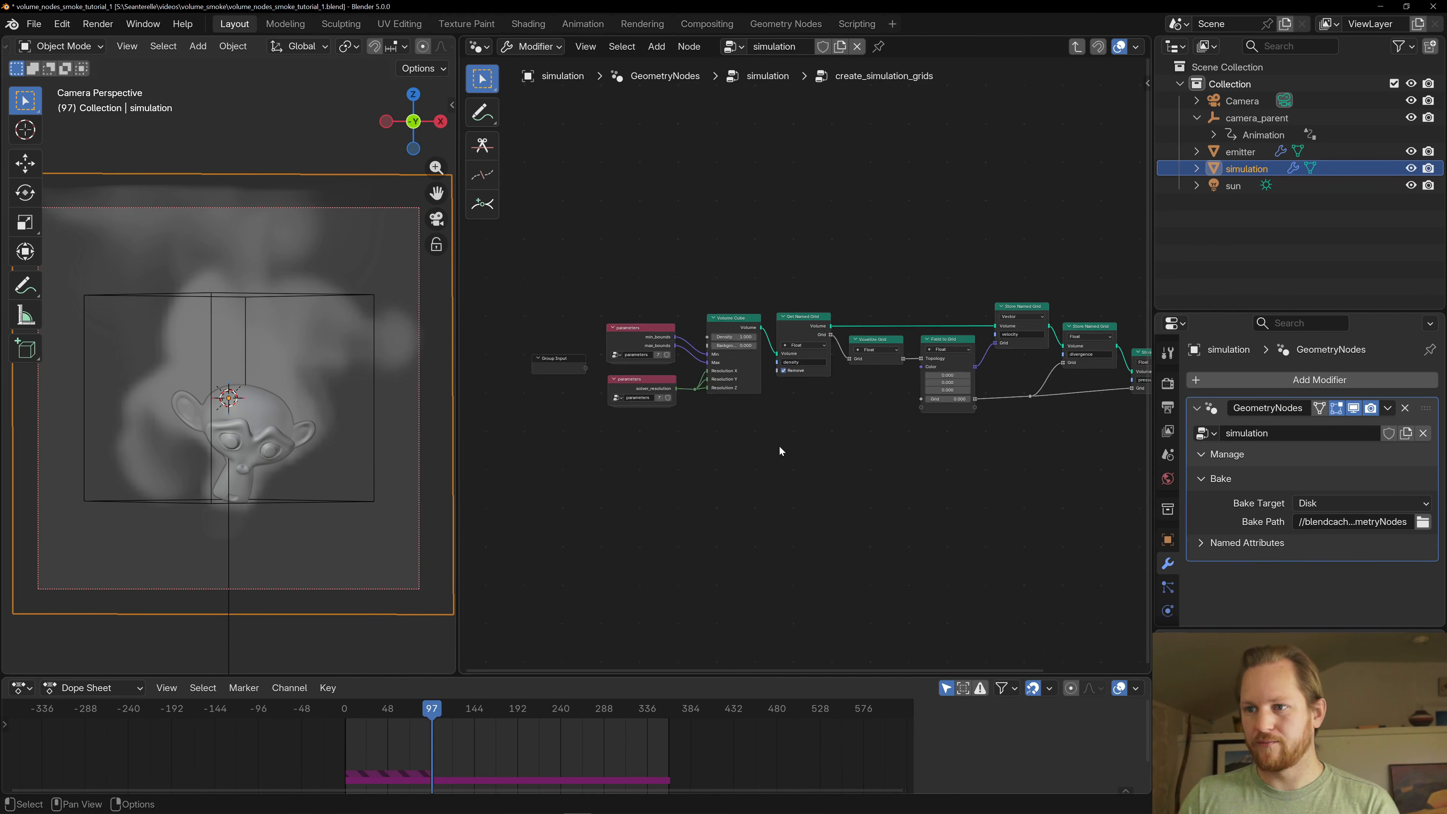
scroll(792, 376, "up", 6)
left_click(685, 291)
left_click(794, 289)
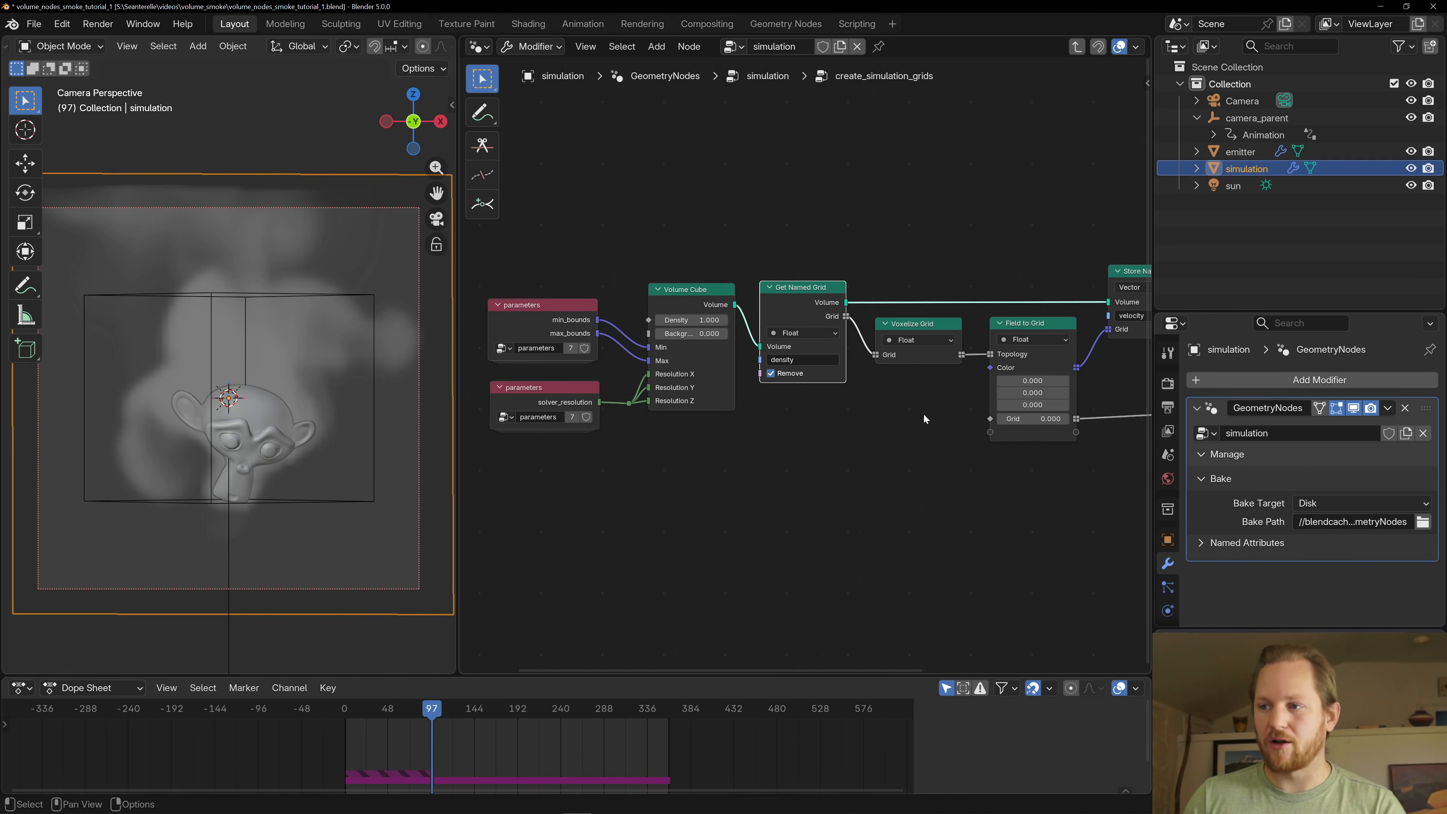
middle_click_drag(923, 413, 776, 397)
left_click(786, 341)
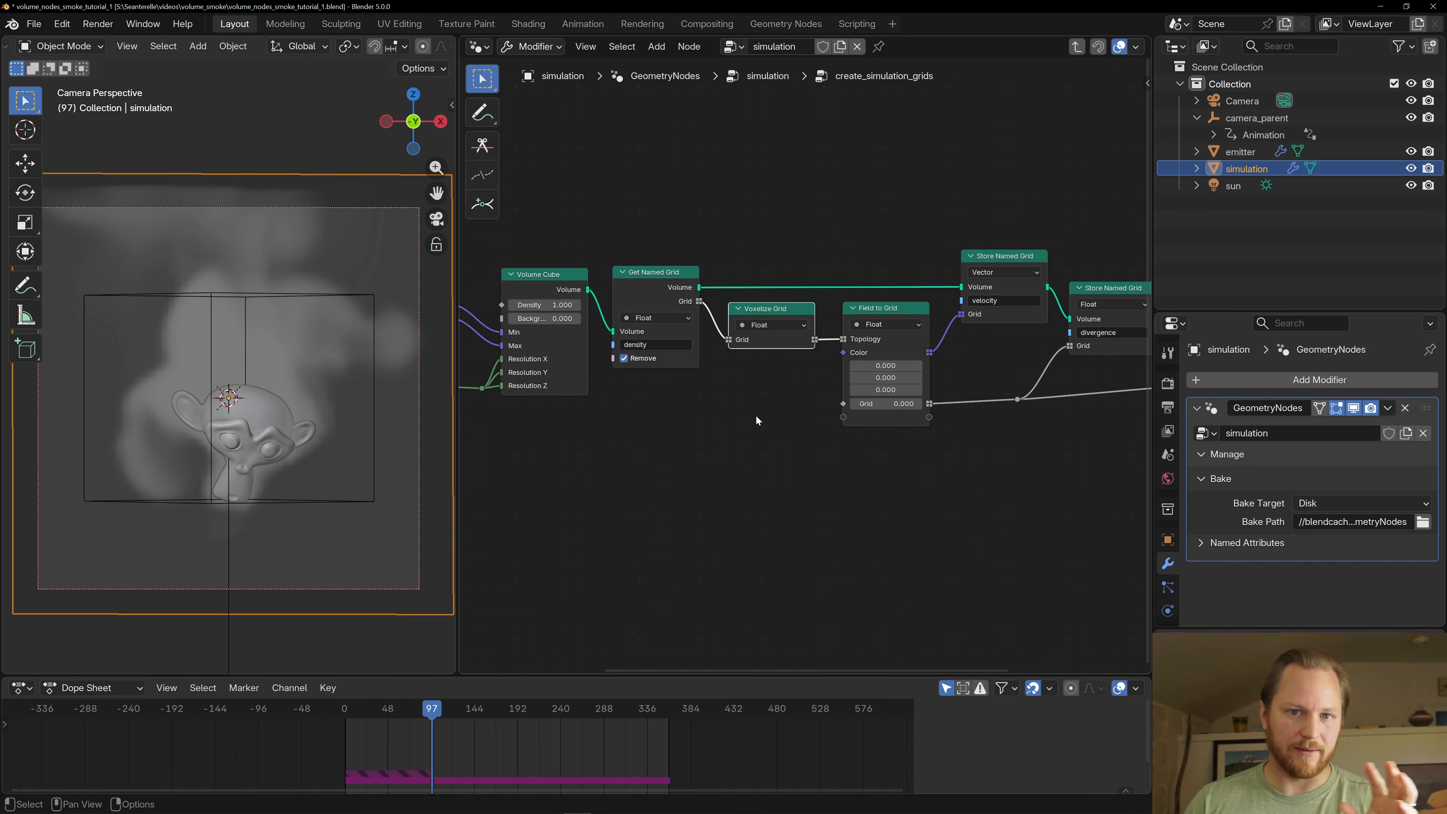
- Inspect the Field to Grid node and the Store Named Grid nodes for velocity, divergence and pressure
middle_click_drag(916, 463, 717, 422)
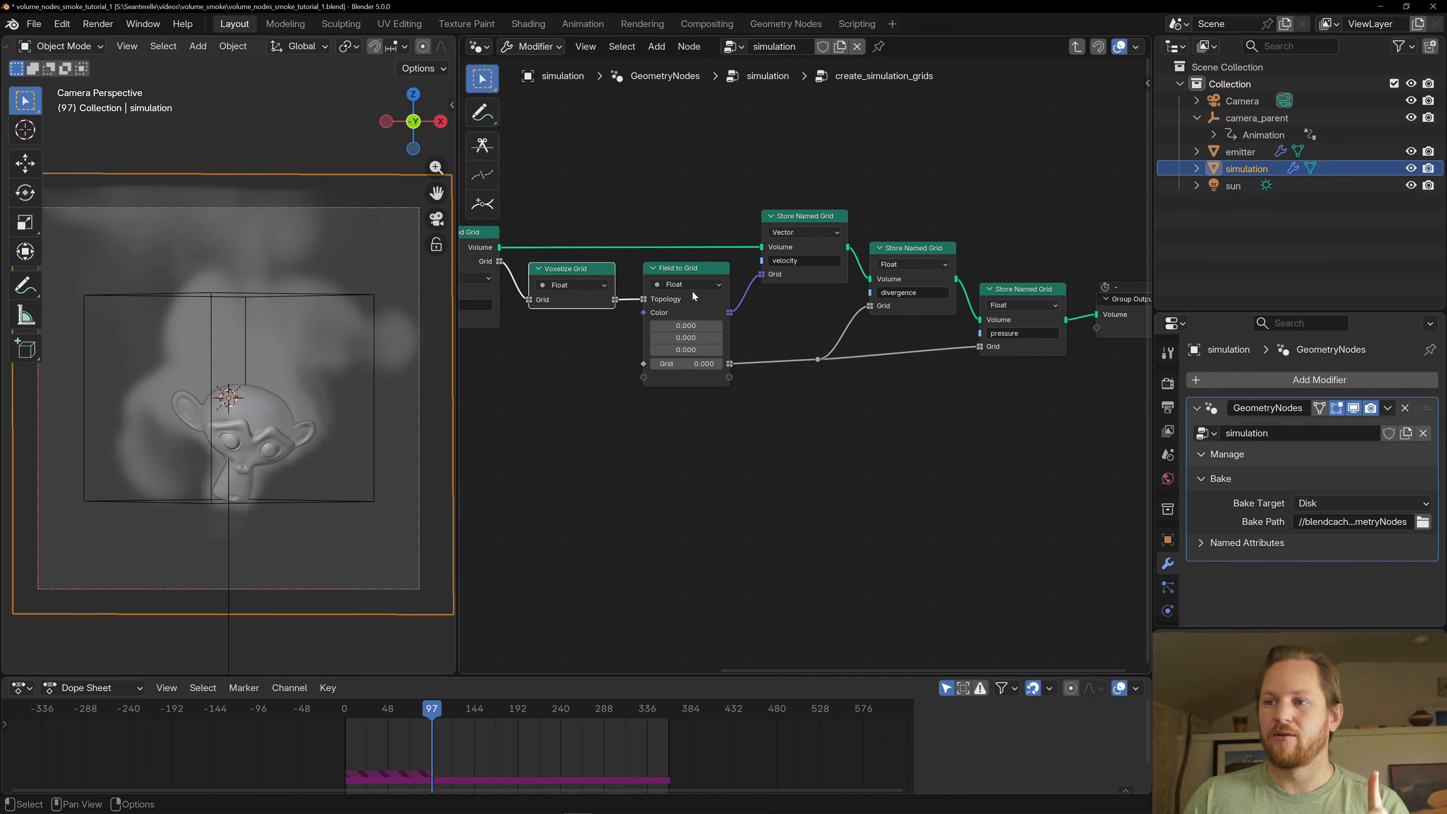
middle_click_drag(662, 265, 751, 279)
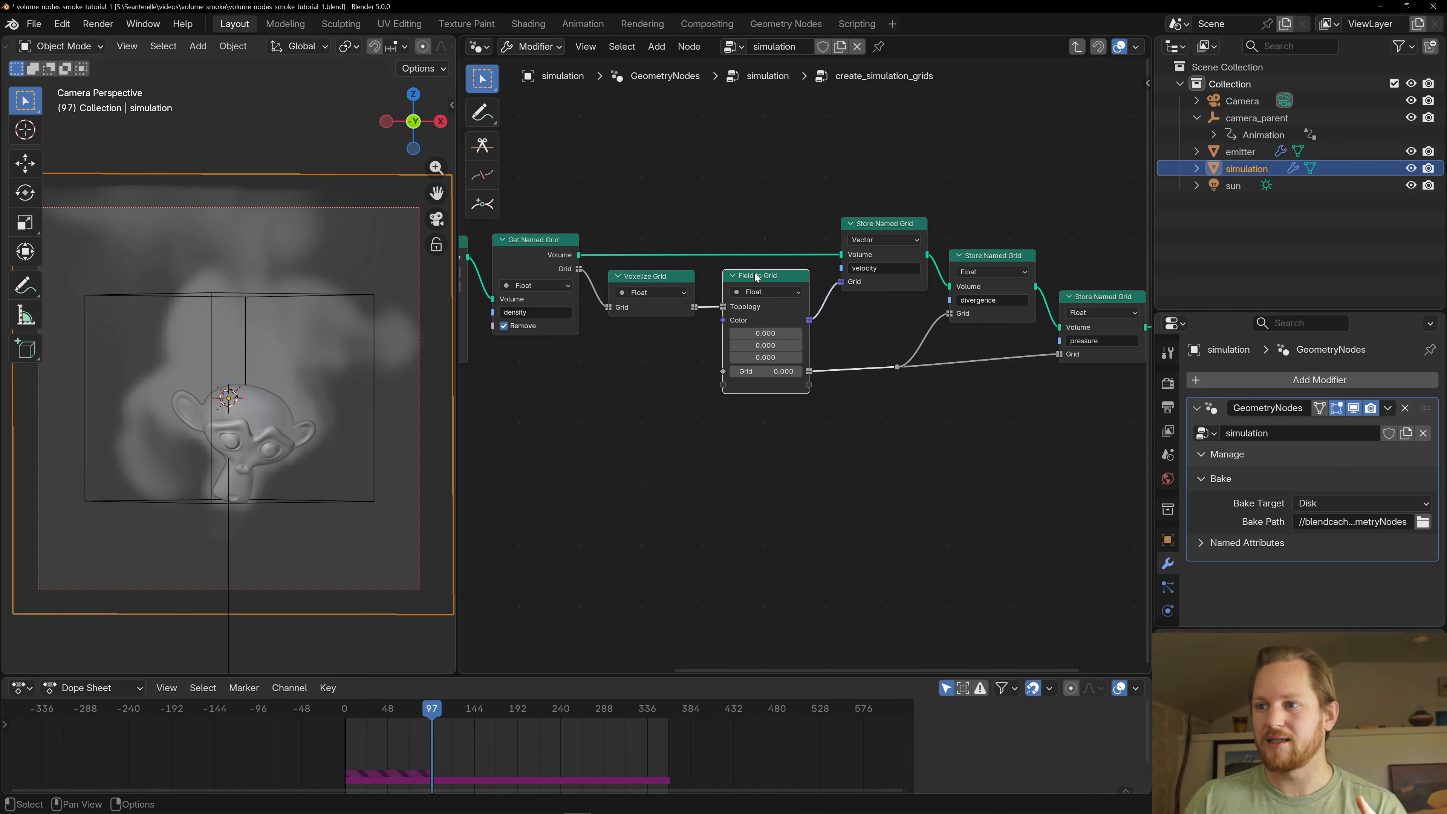
middle_click_drag(897, 314, 749, 381)
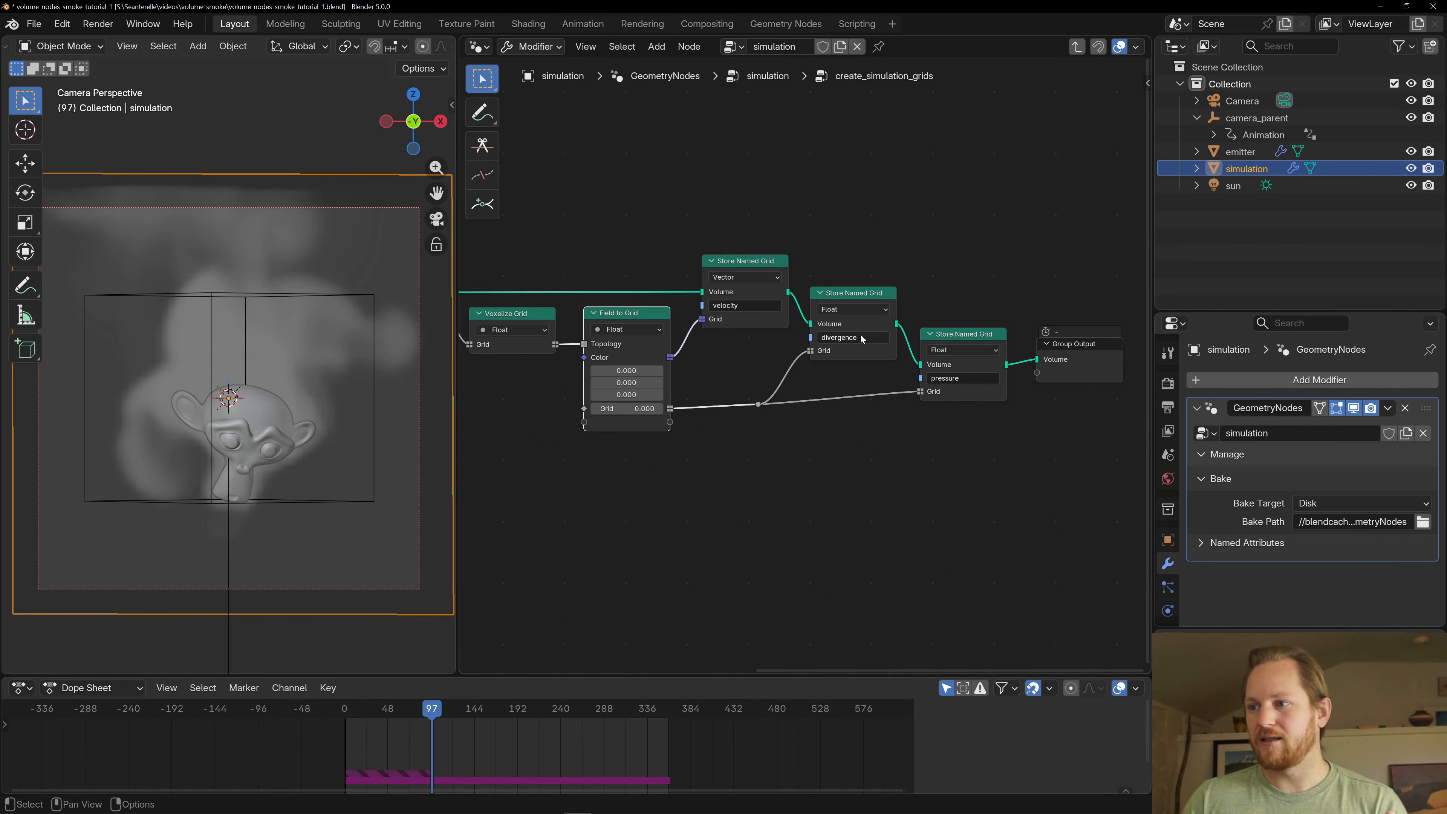
left_click(756, 322)
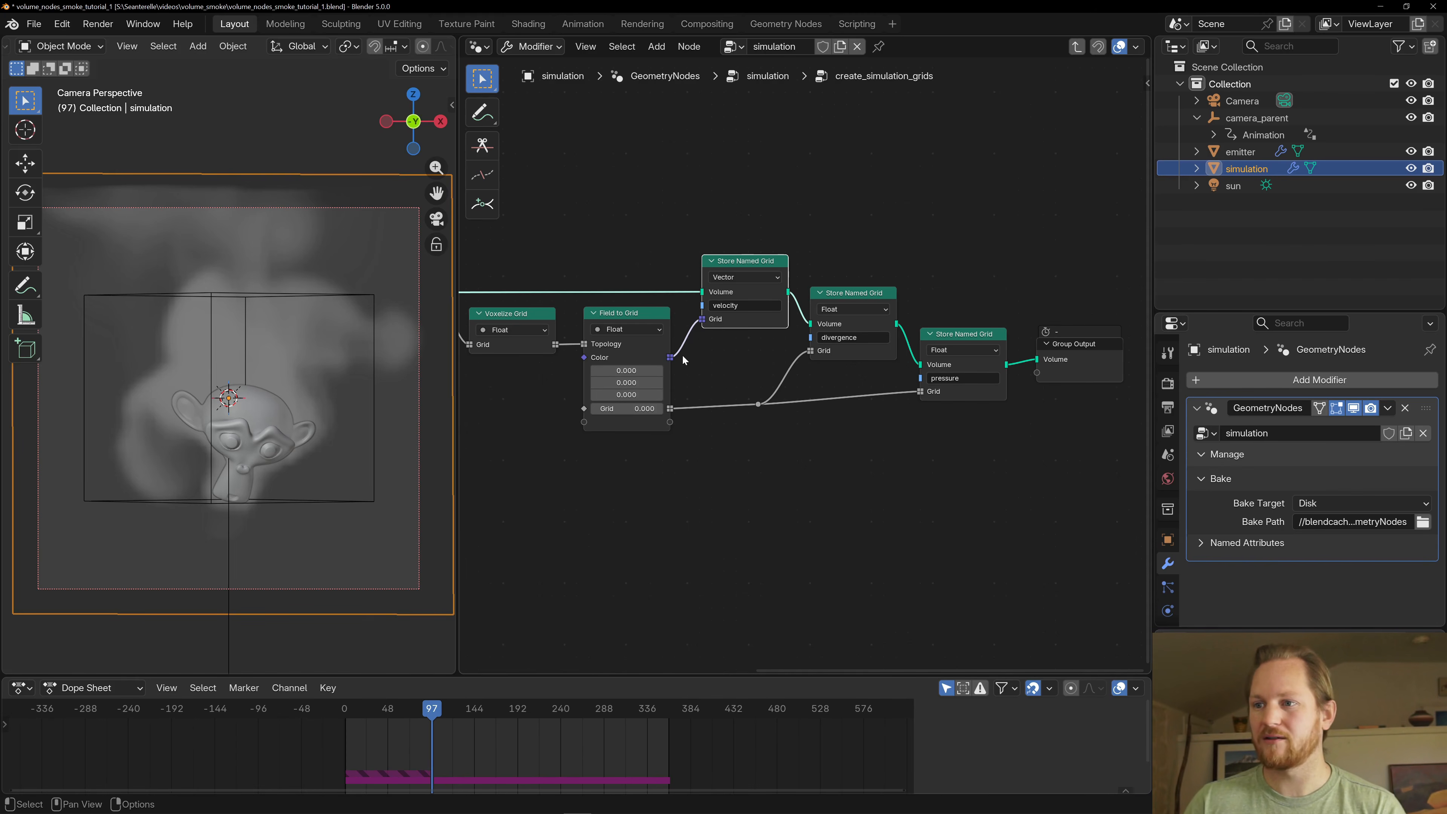
left_click(835, 350)
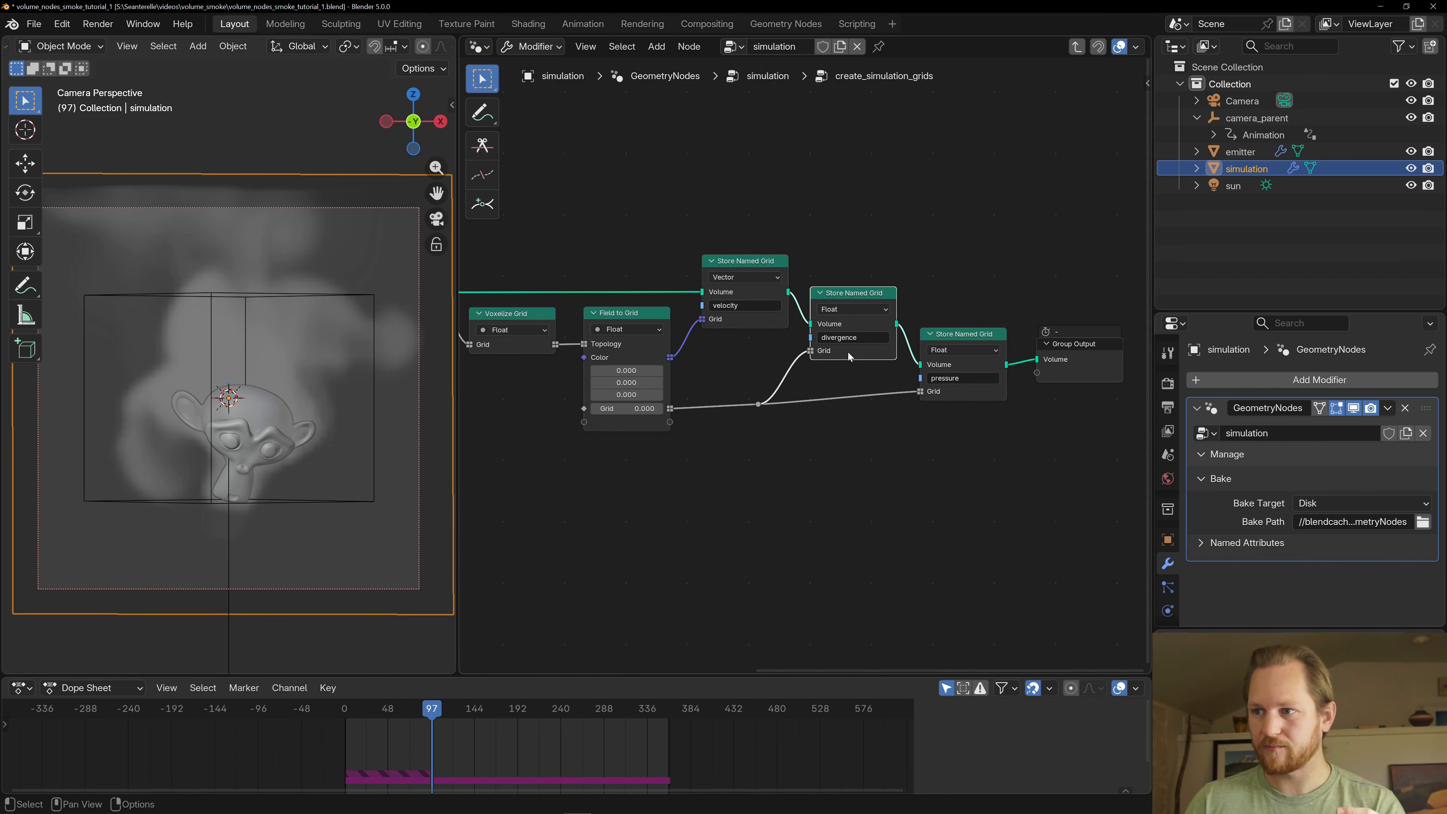
left_click(963, 393)
- Select the Field to Grid node and examine its Topology input coming from the Voxelize Grid node
middle_click_drag(732, 364, 768, 358)
scroll(769, 359, "up", 3)
left_click(636, 294)
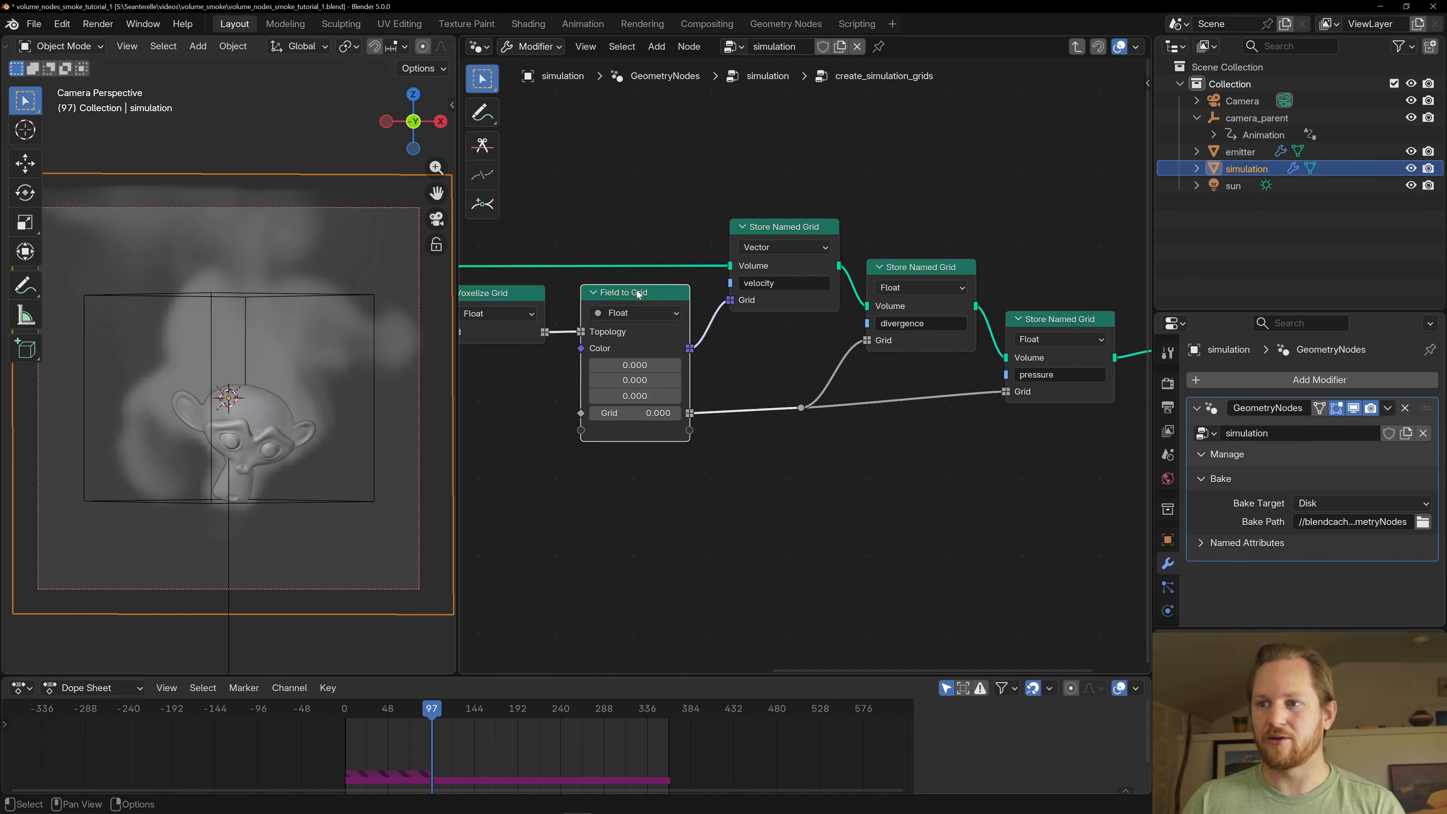
middle_click_drag(602, 295, 706, 289)
scroll(706, 289, "up", 1)
scroll(641, 346, "down", 1)
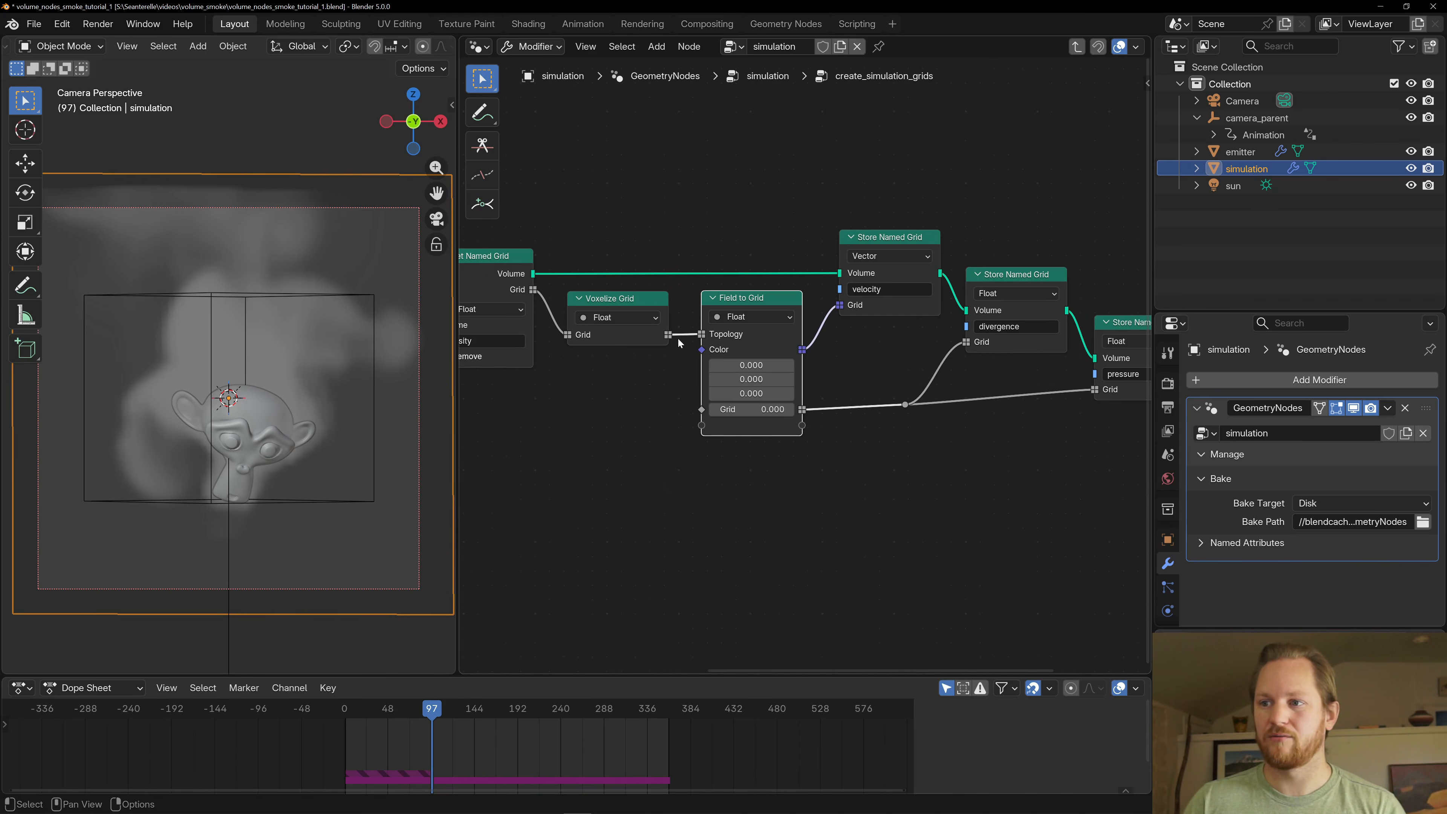
mouse_move(706, 336)
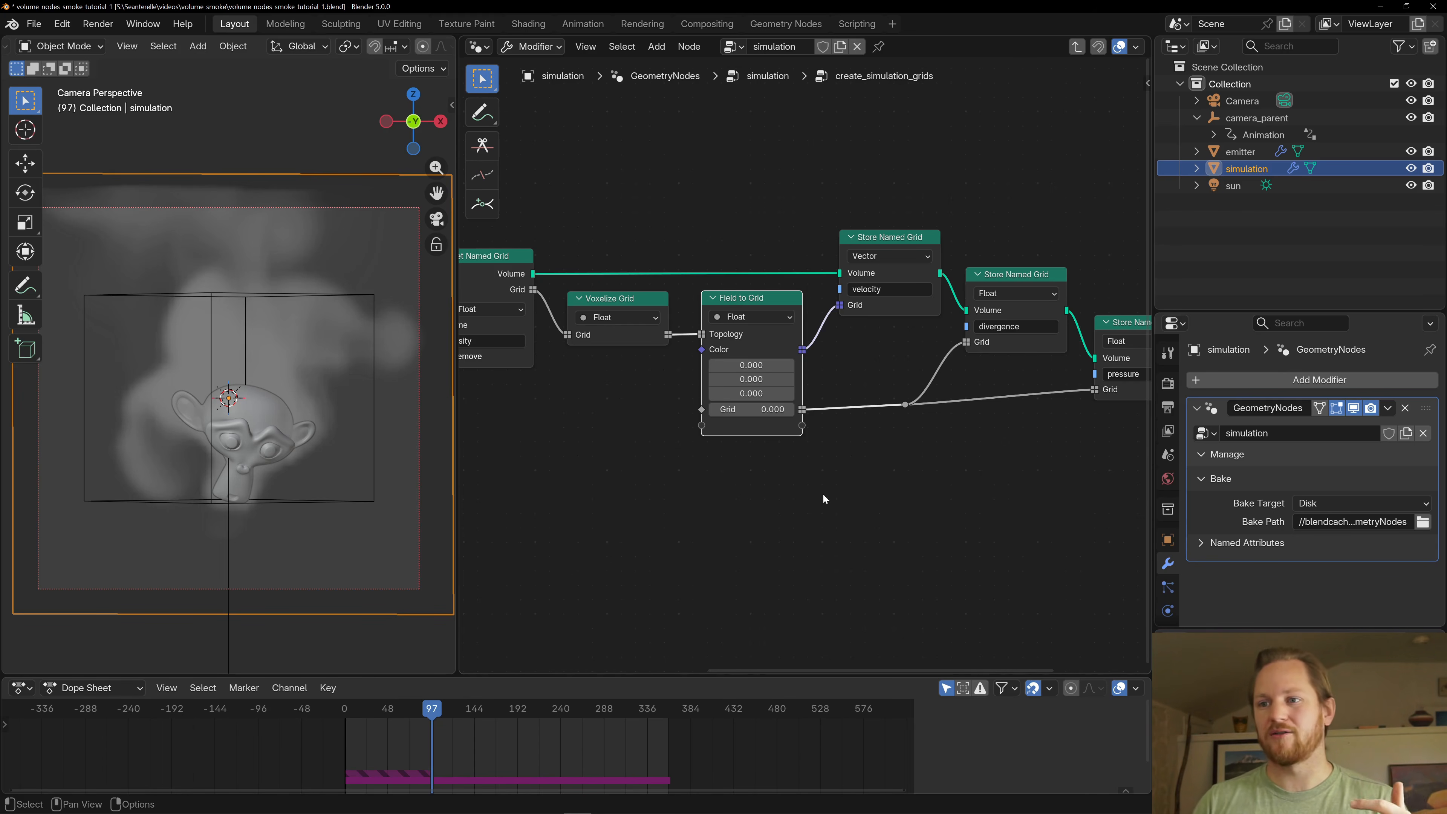
- Retrace the grid creation chain from the Volume Cube node through to the stored named grids
middle_click_drag(786, 473, 941, 456)
middle_click_drag(507, 195, 704, 228)
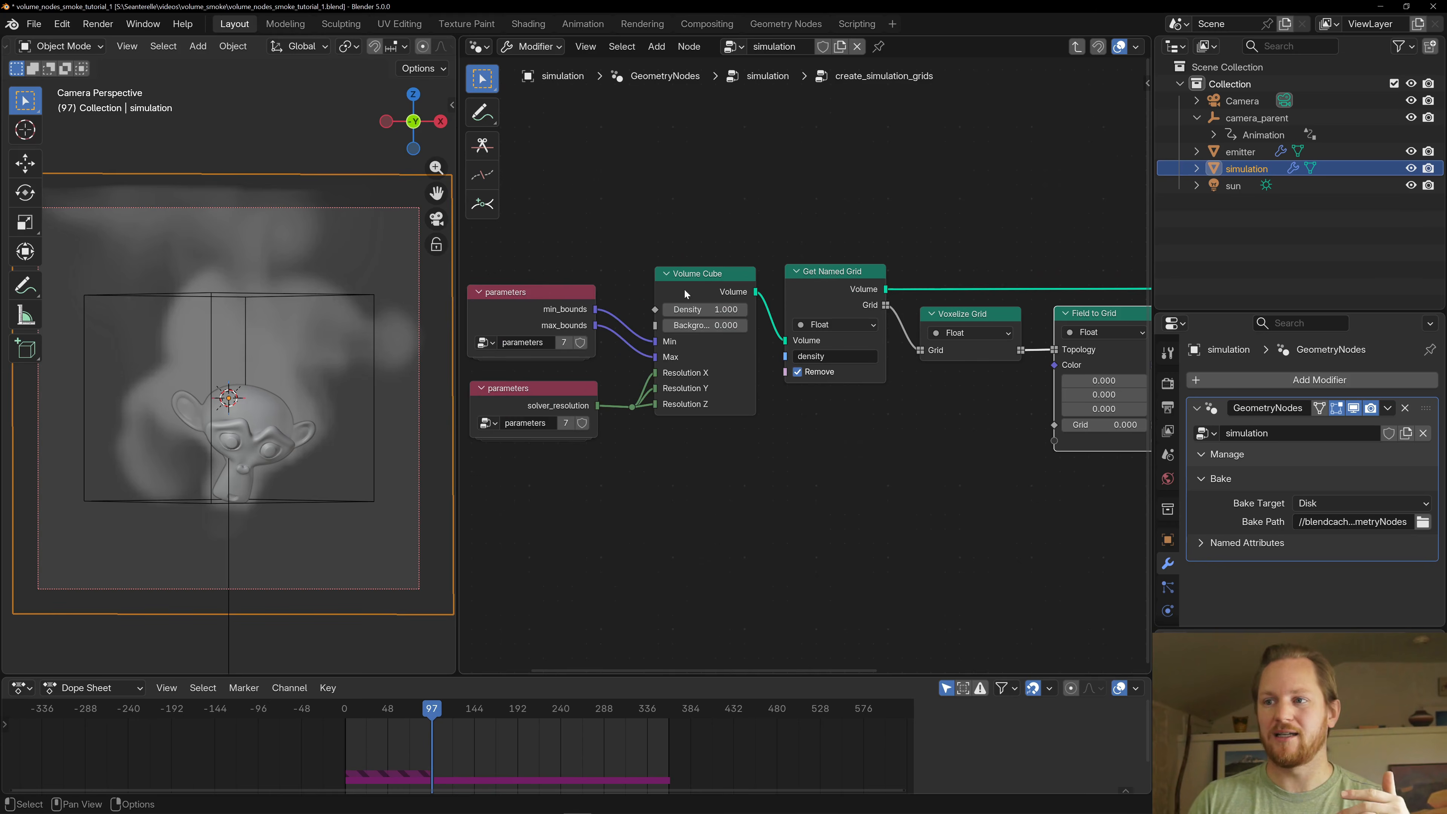
middle_click_drag(948, 518, 683, 504)
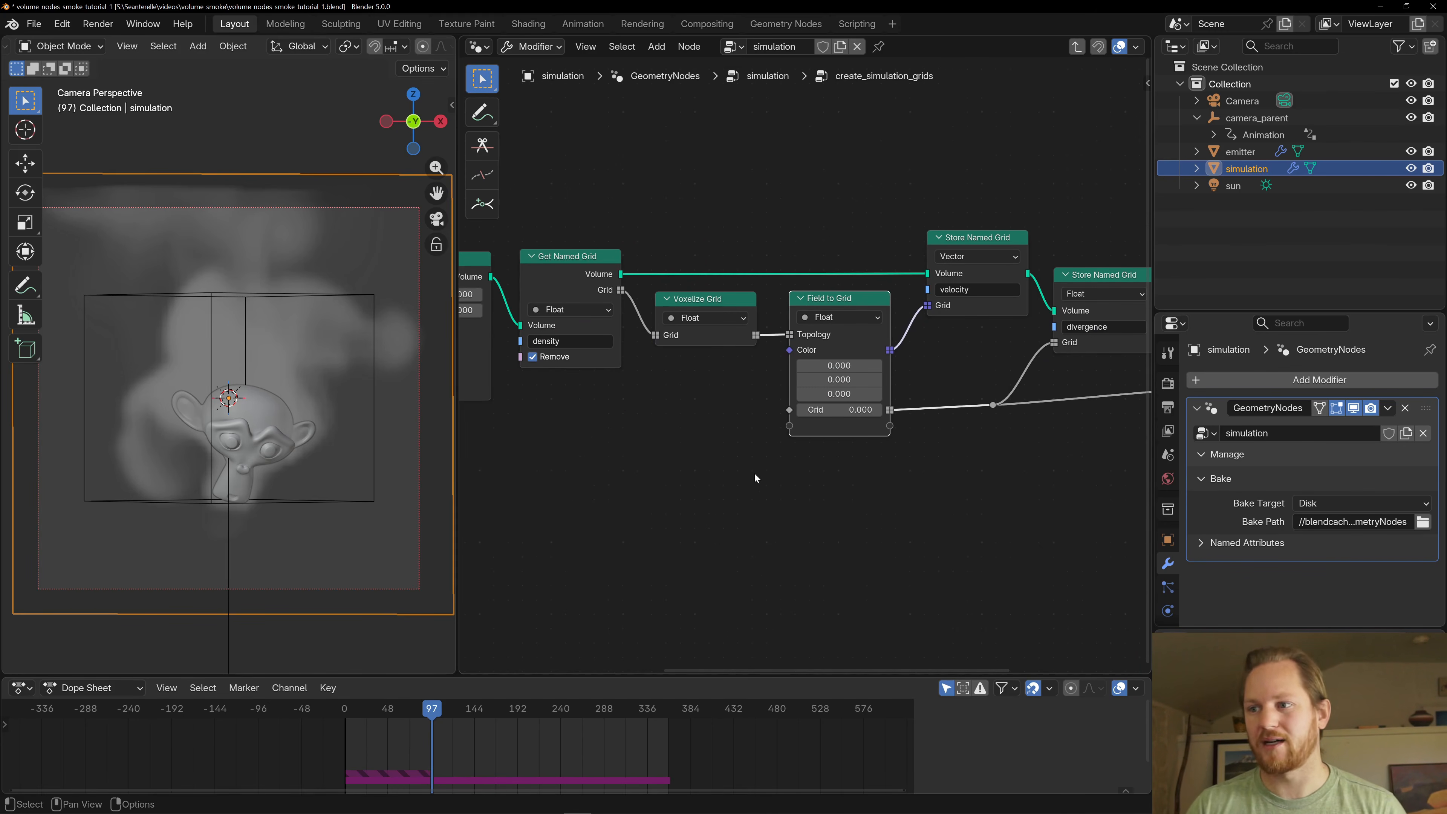
middle_click_drag(934, 463, 713, 453)
scroll(875, 458, "down", 1)
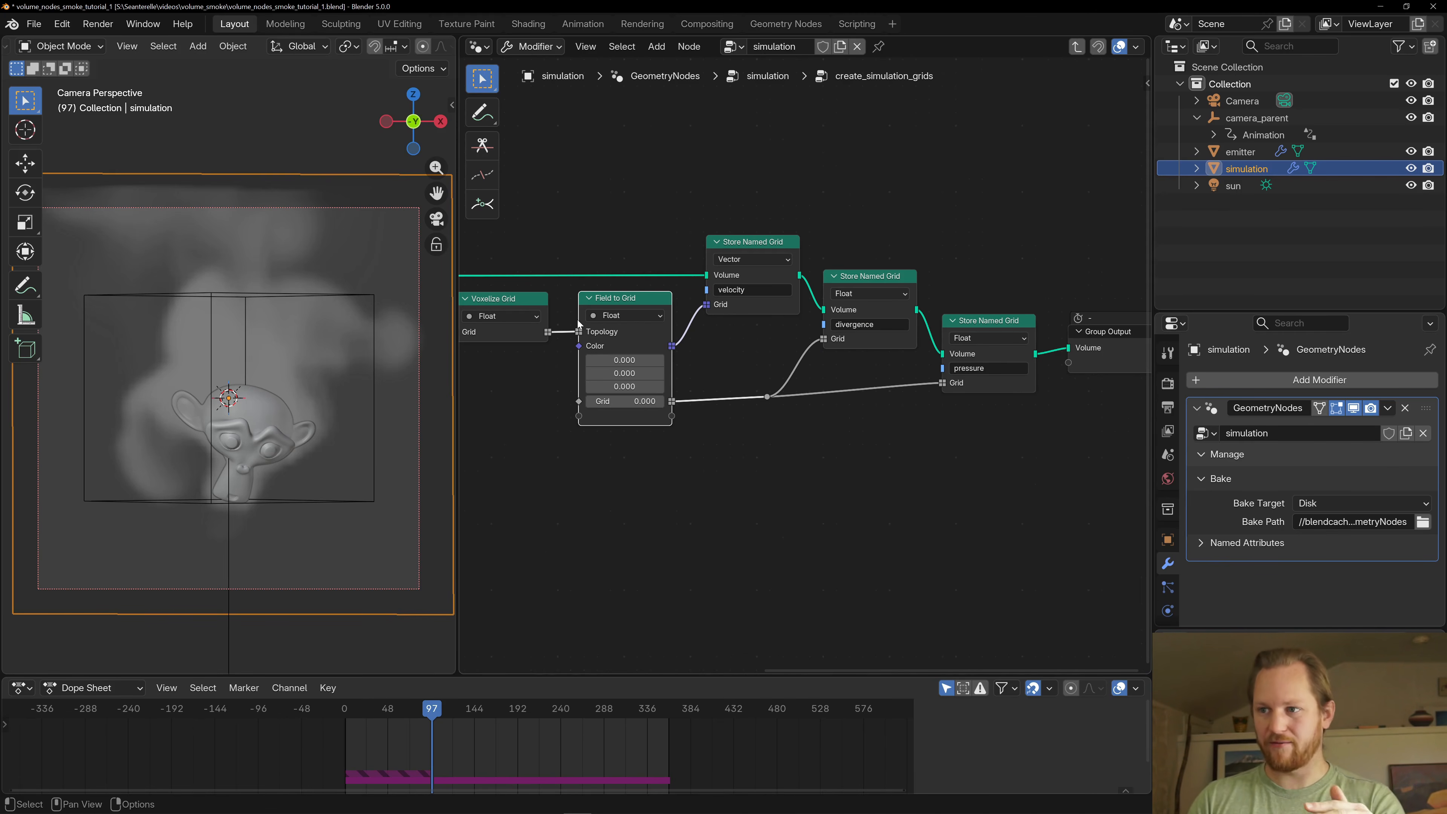
- Leave create_simulation_grids and open the add_smoke_grid group
key("Tab")
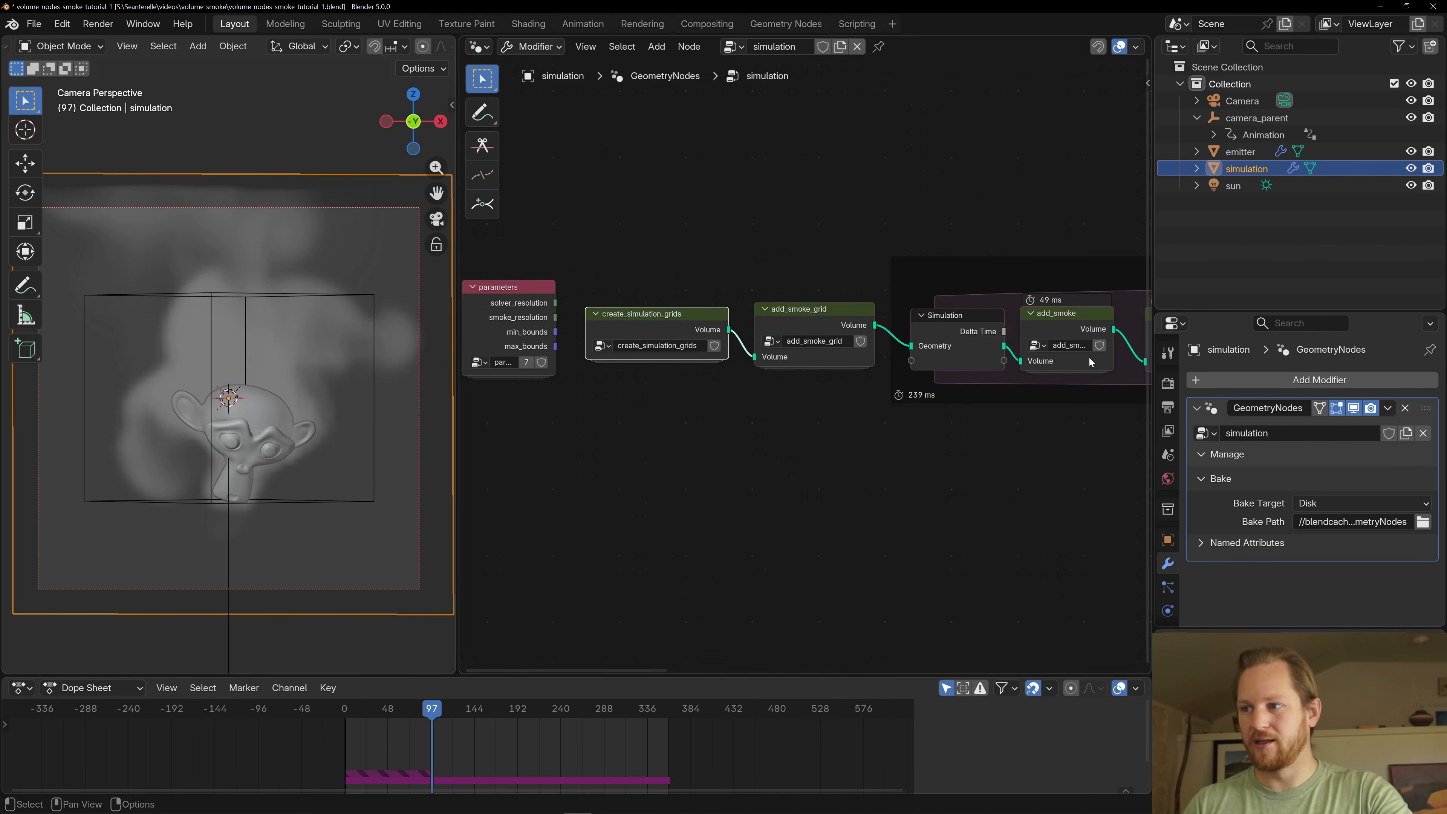
left_click(776, 329)
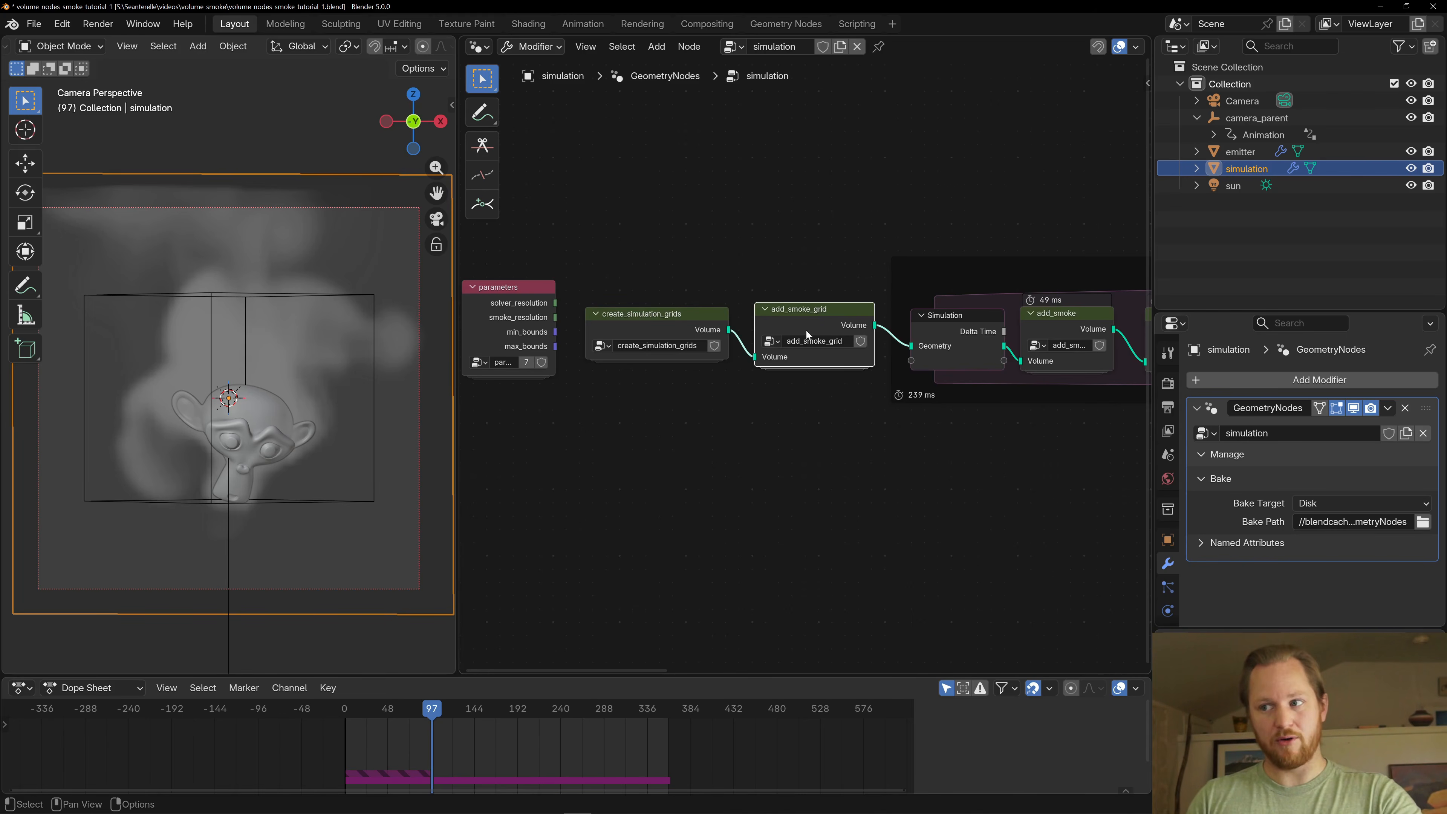
key("Tab")
middle_click_drag(723, 488, 804, 483)
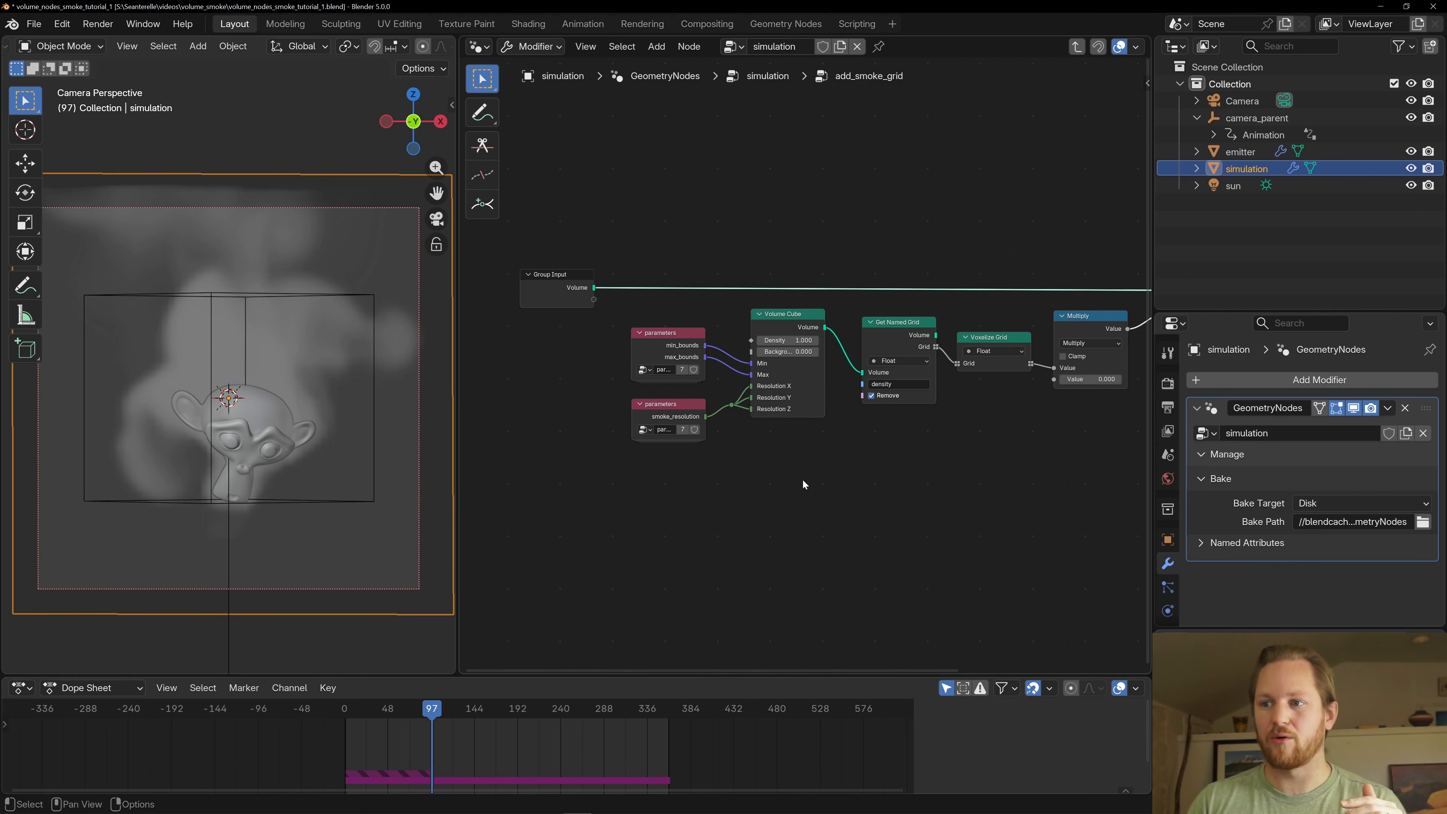
- Show the hidden outputs of the parameters node that supplies smoke_resolution and open its group
scroll(705, 372, "up", 2)
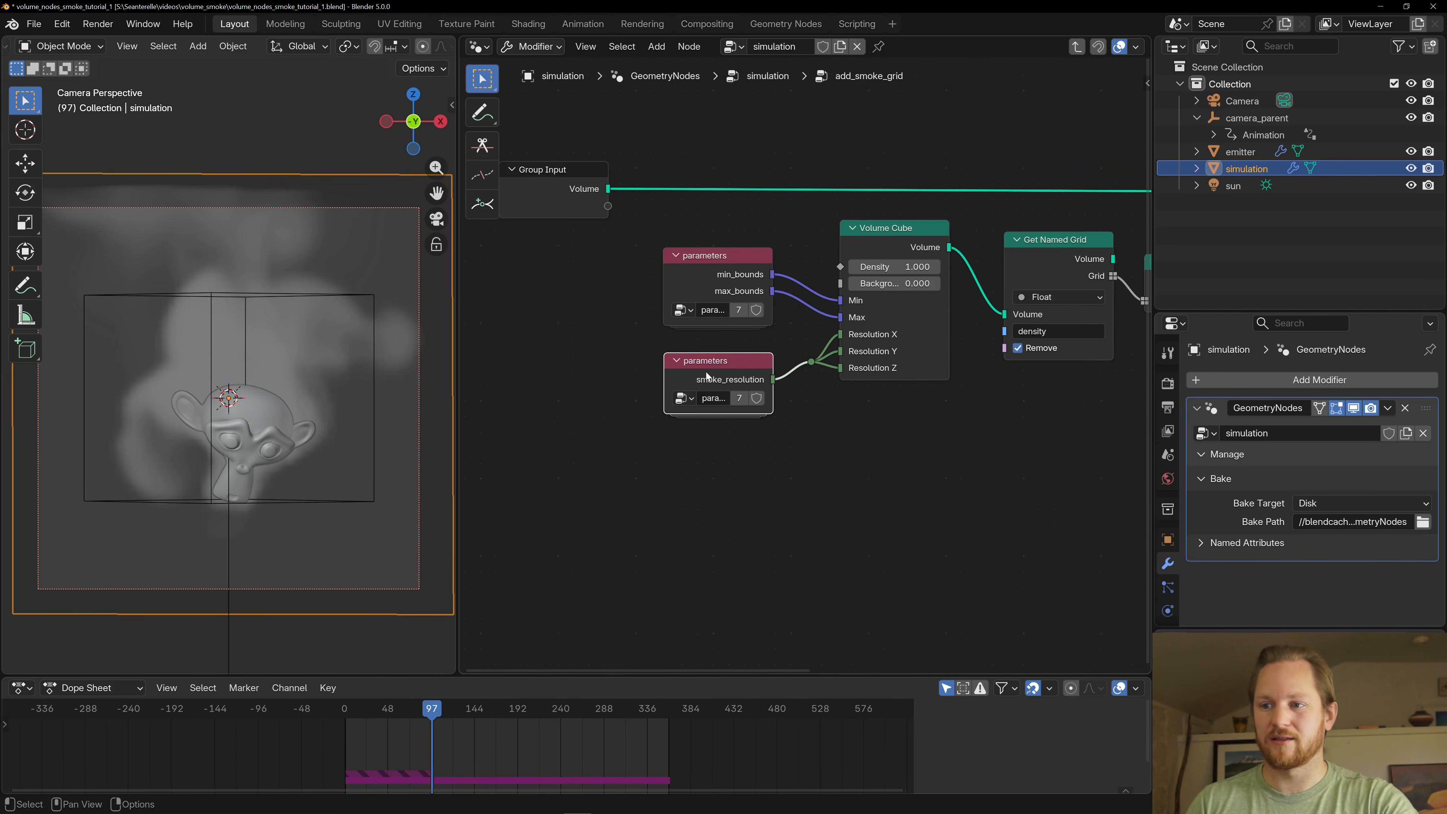
key("ctrl+h")
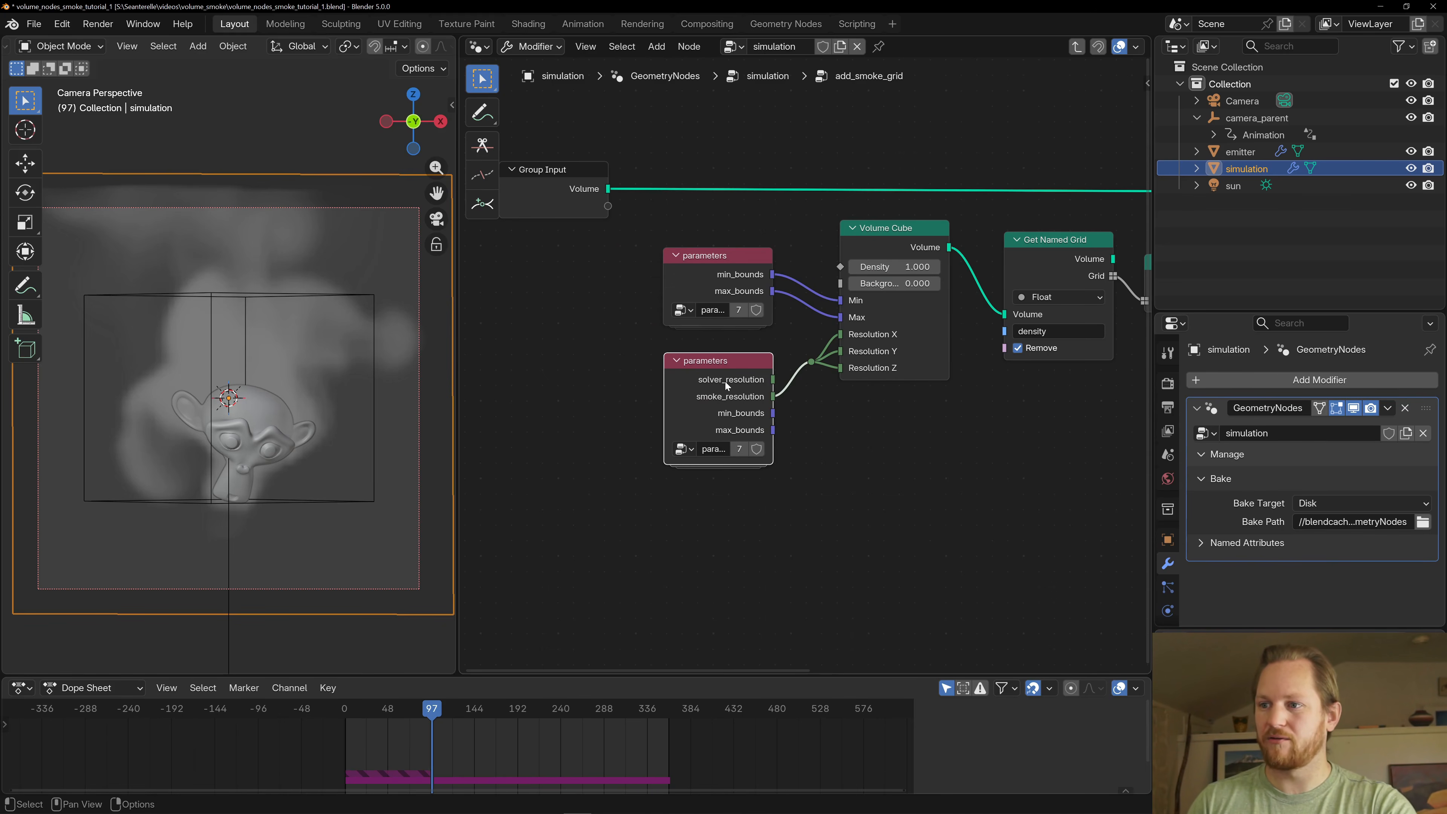
key("Tab")
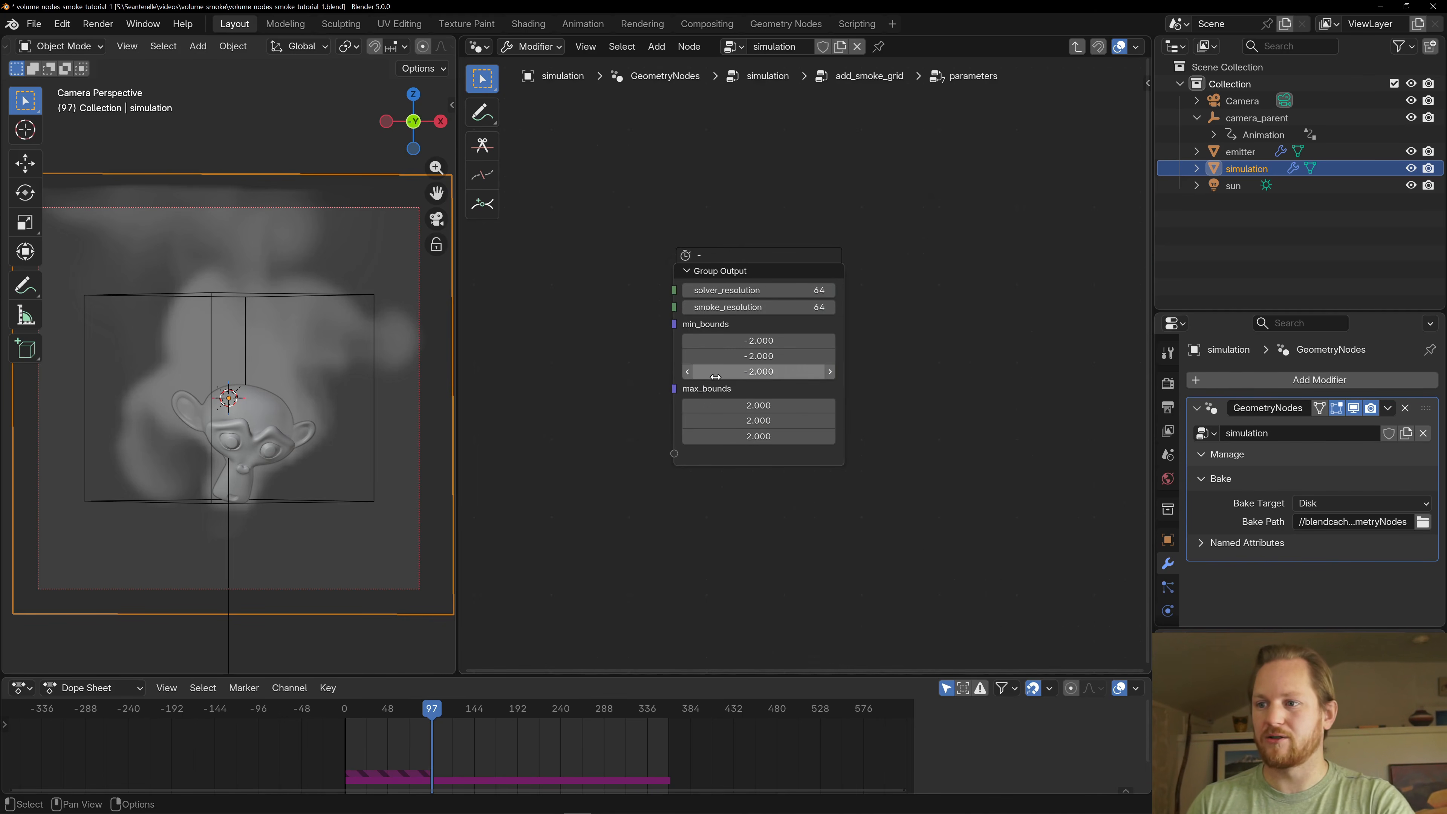
- Set smoke_resolution to 128 and play the simulation from the first frame
left_click(777, 308)
type("128")
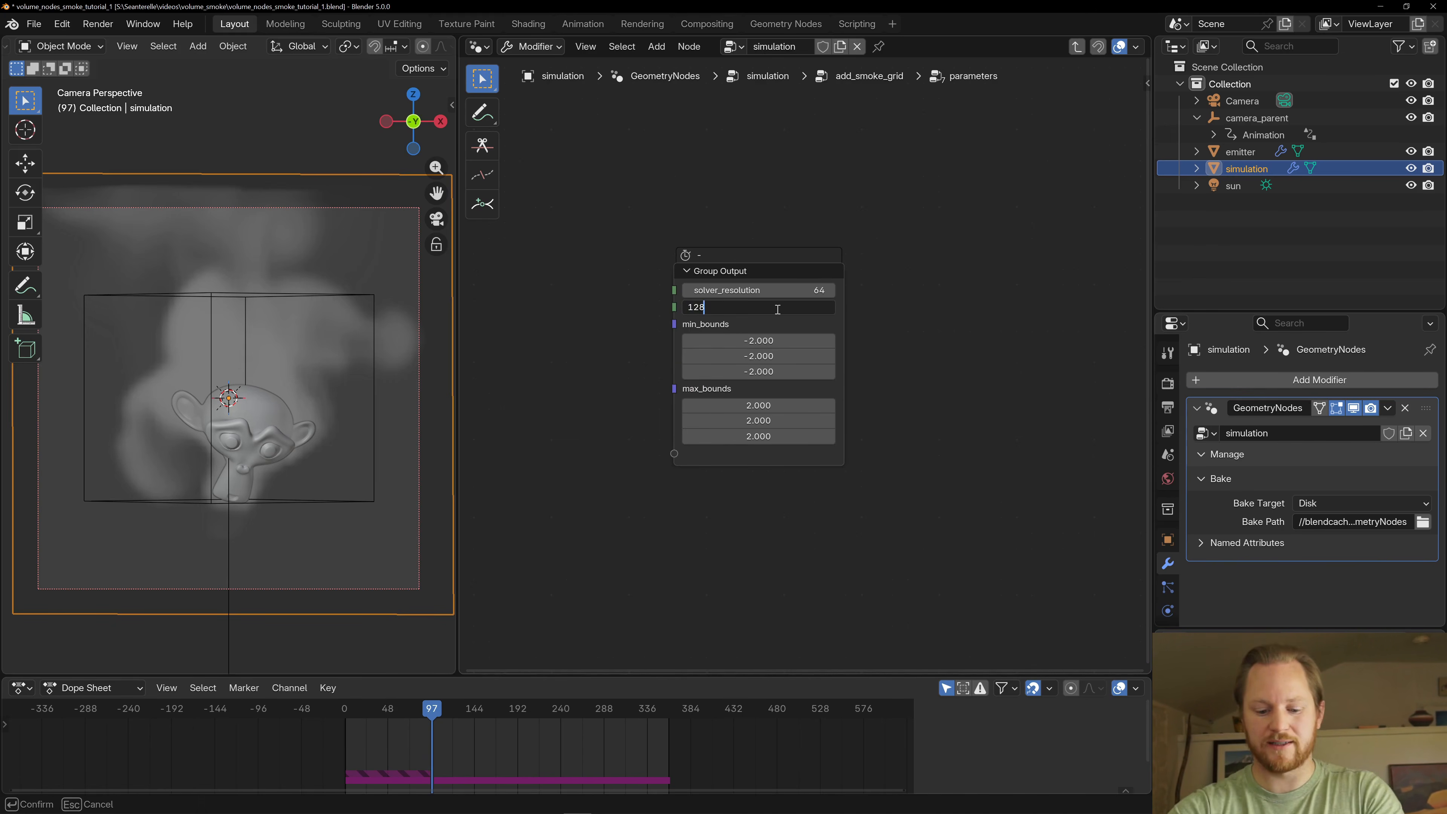
key("Return")
key("shift+Left")
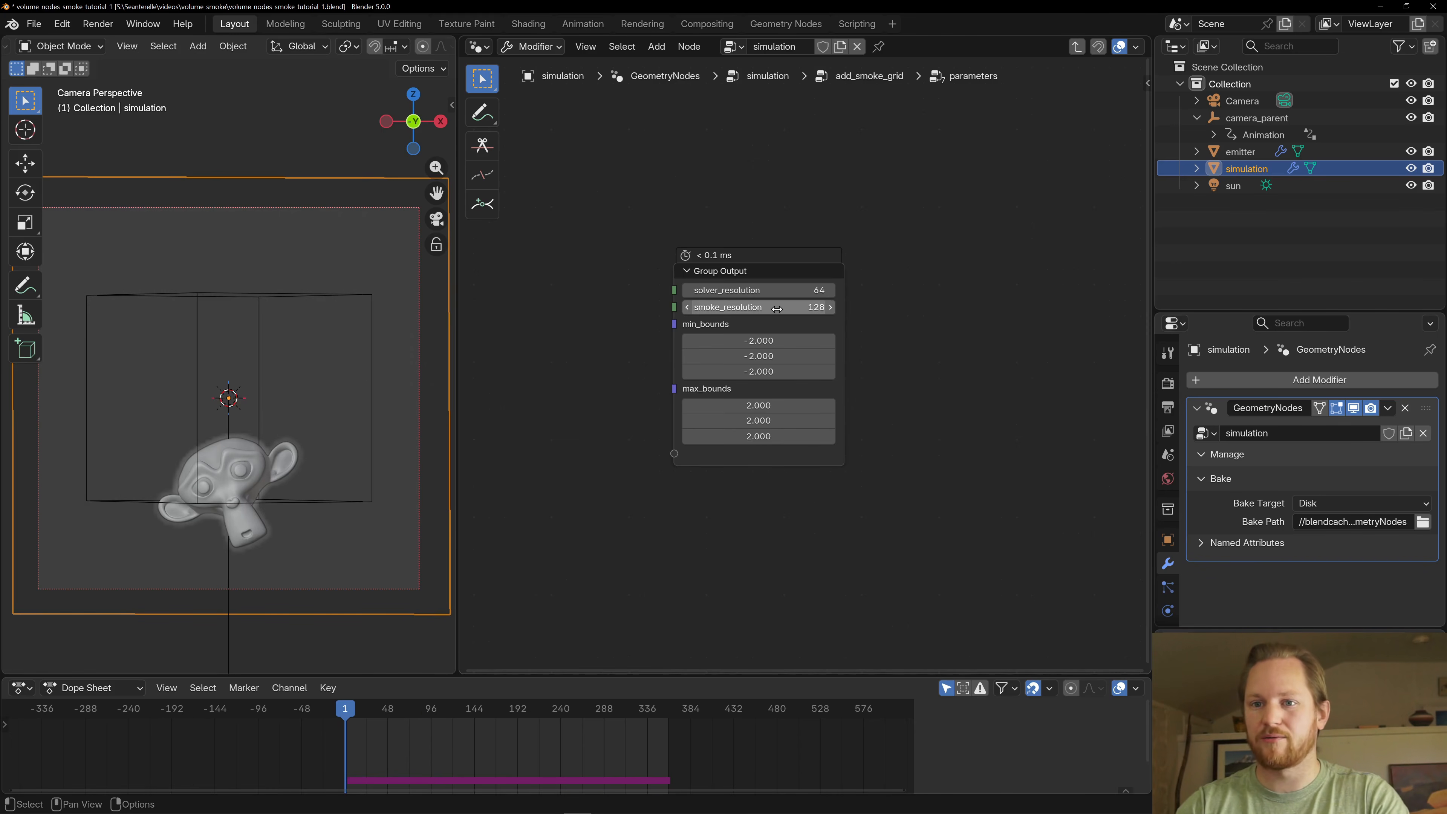
key("space")
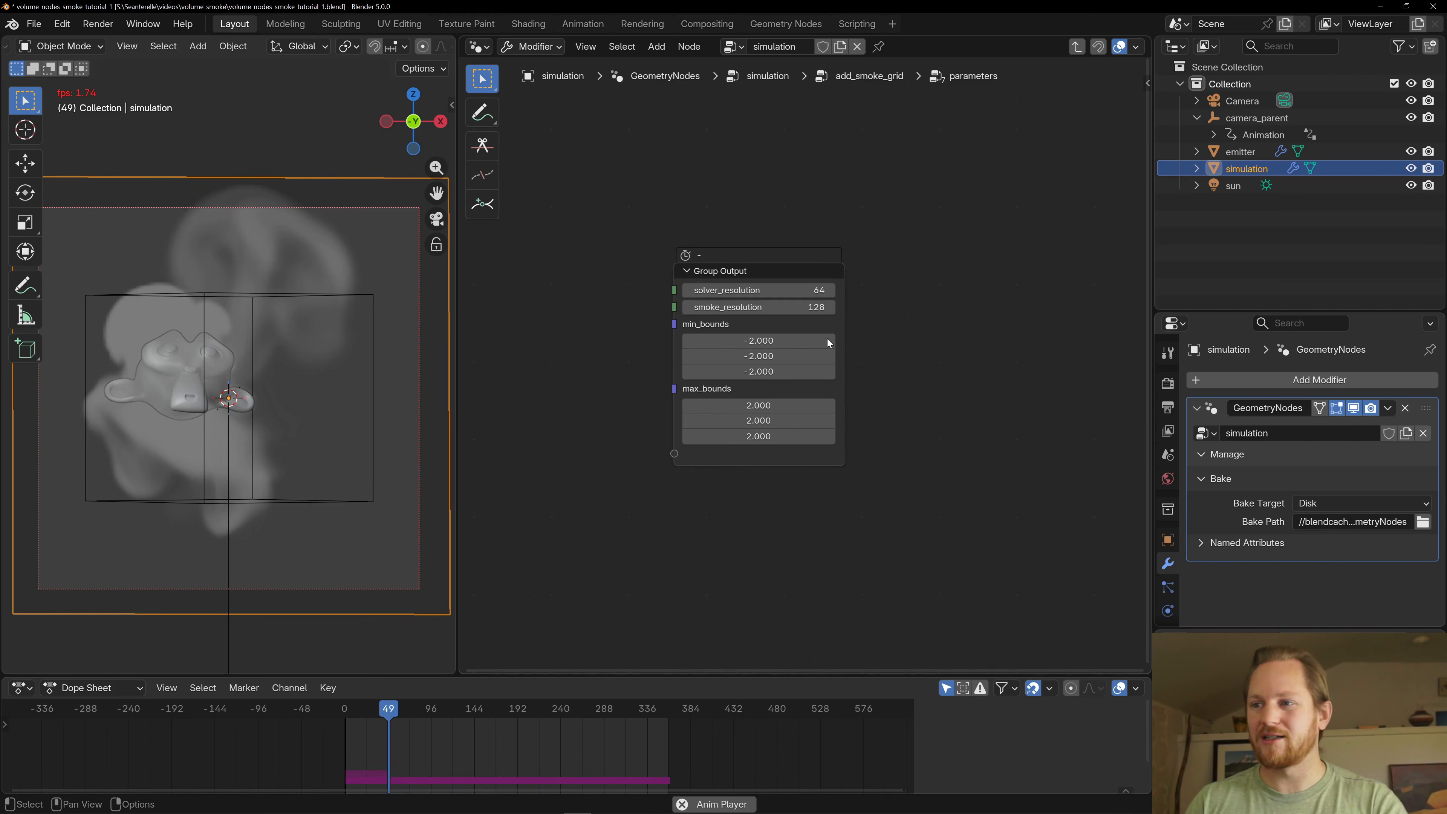
- Replay the cached higher-resolution smoke from the first frame, then stop the playback
key("shift+Left")
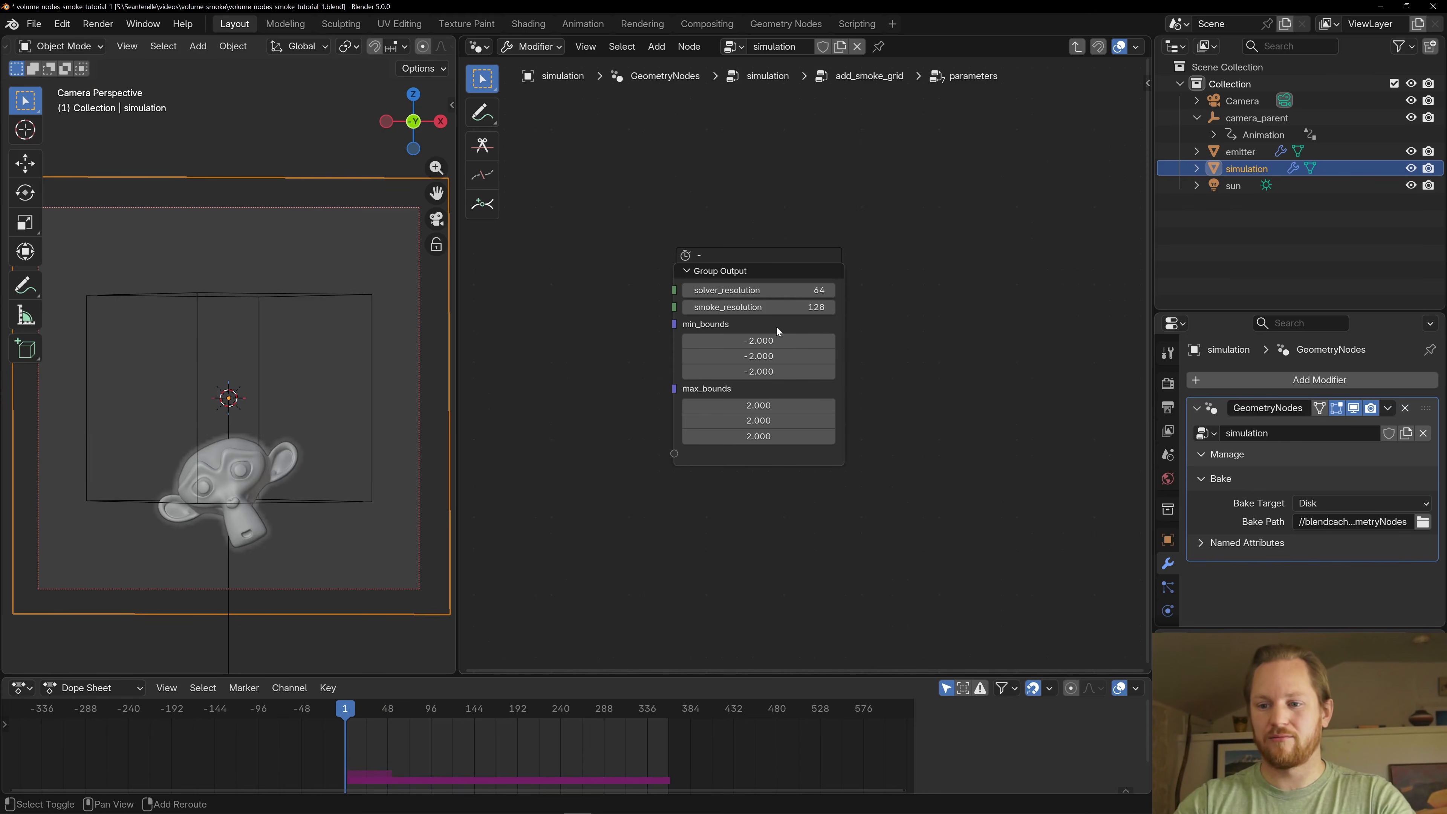
key("space")
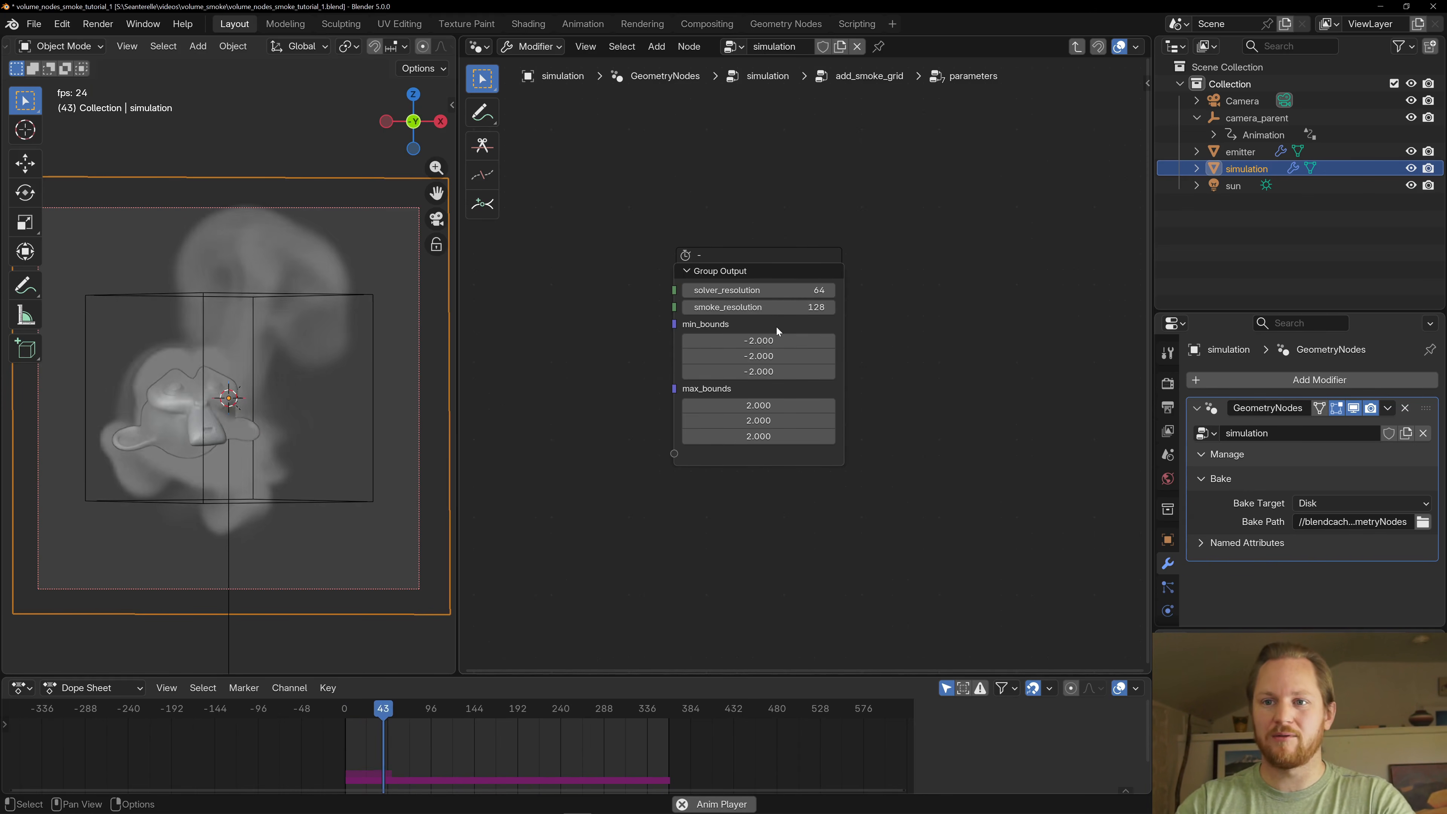
key("space")
- Set smoke_resolution to 64 and save the file after returning to the add_smoke_grid group
left_click(767, 313)
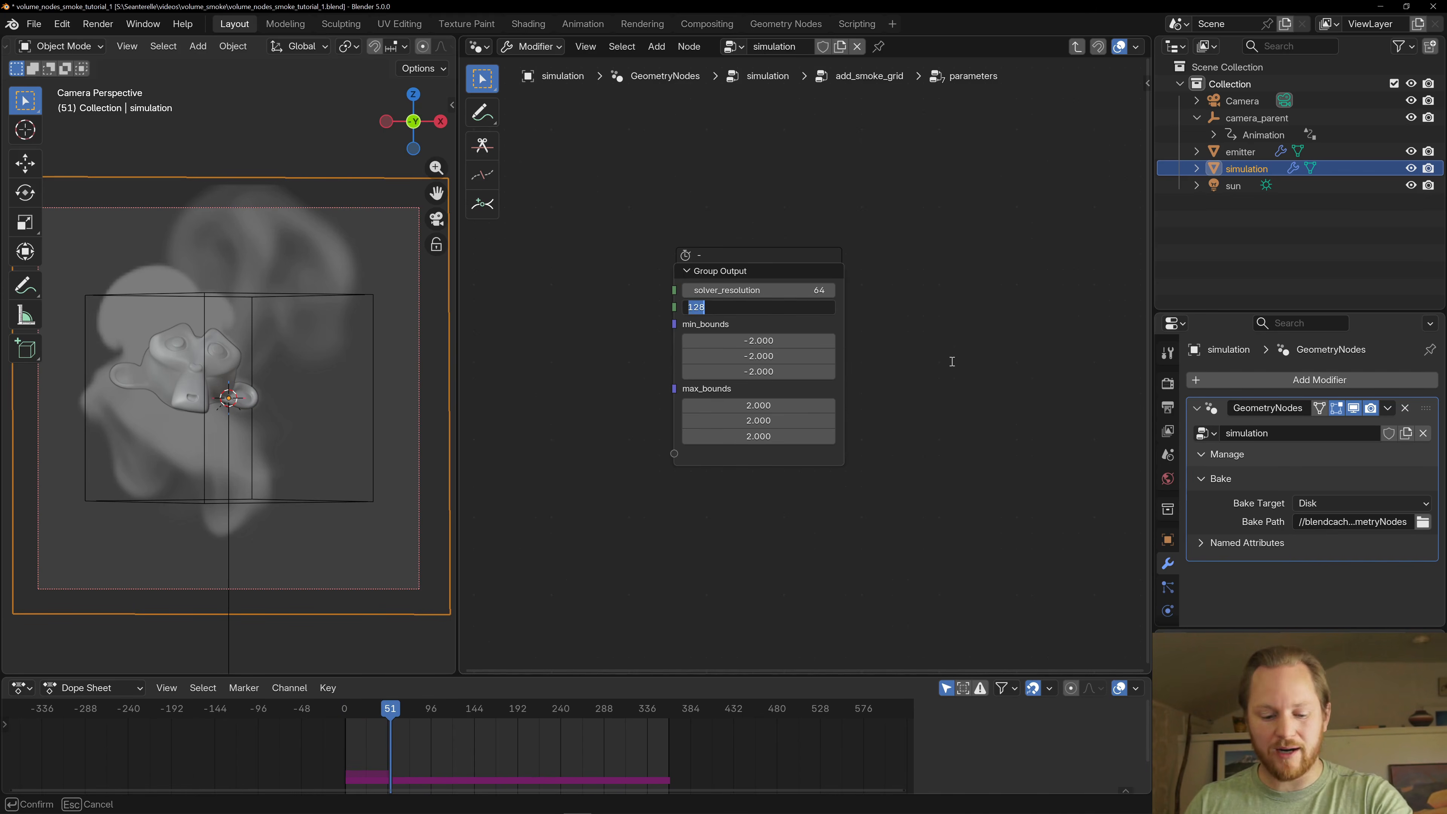
key("Return")
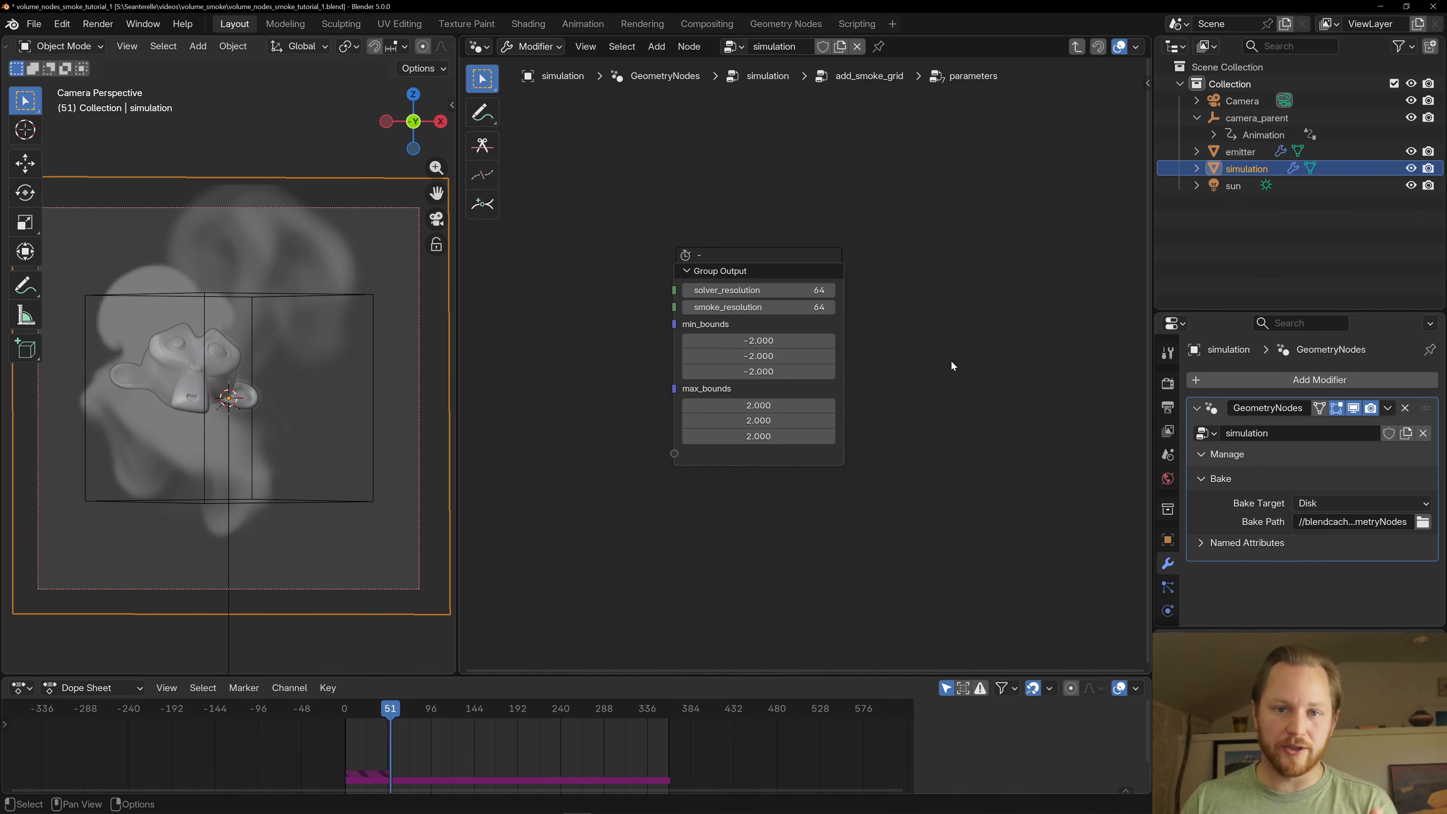
key("Tab")
key("ctrl+s")
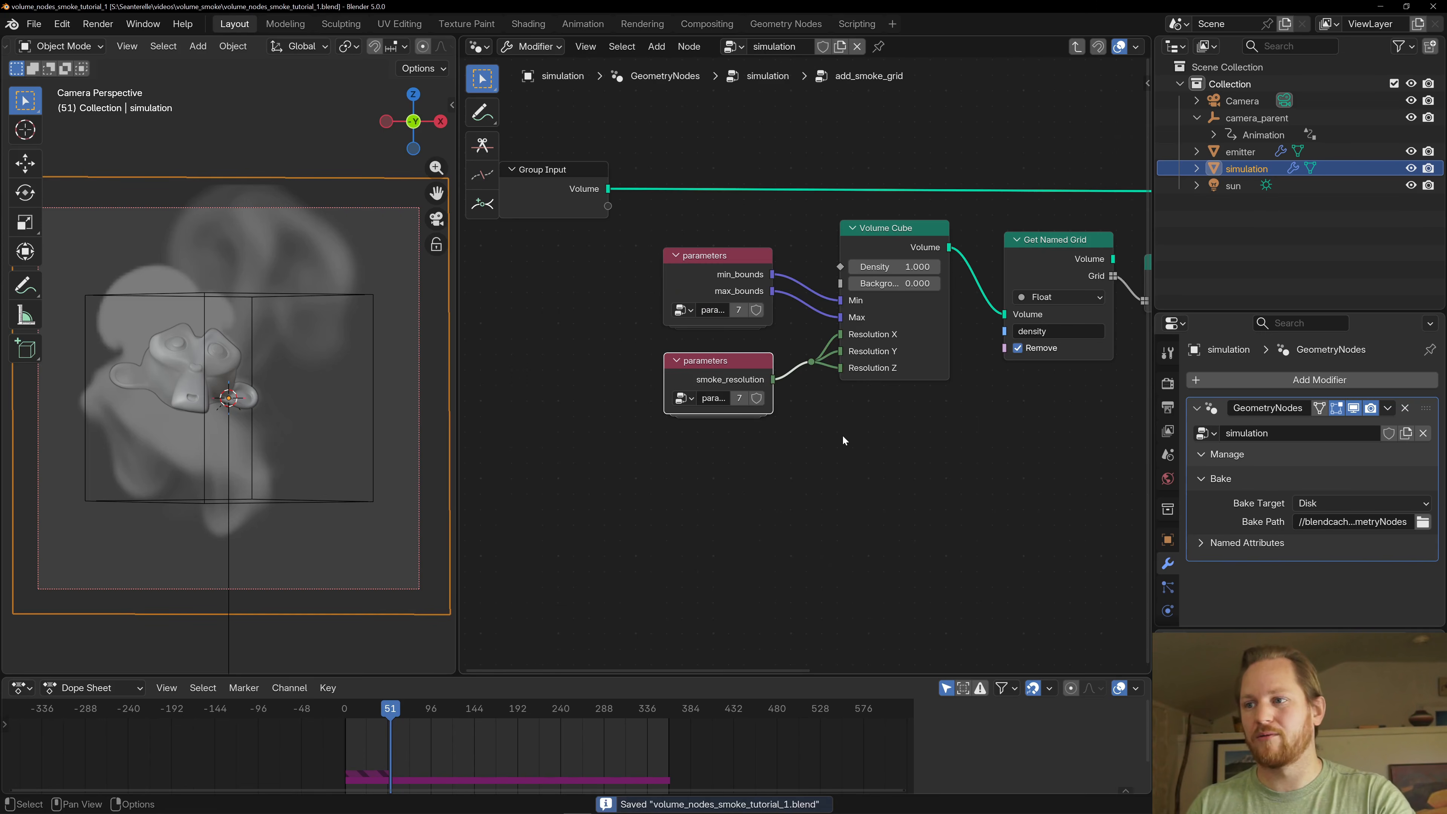
- Examine the add_smoke_grid chain from Volume Cube through Get Named Grid, Voxelize Grid and Multiply to the Store Named Grid node for smoke
scroll(842, 437, "down", 6)
middle_click_drag(1017, 385, 731, 439)
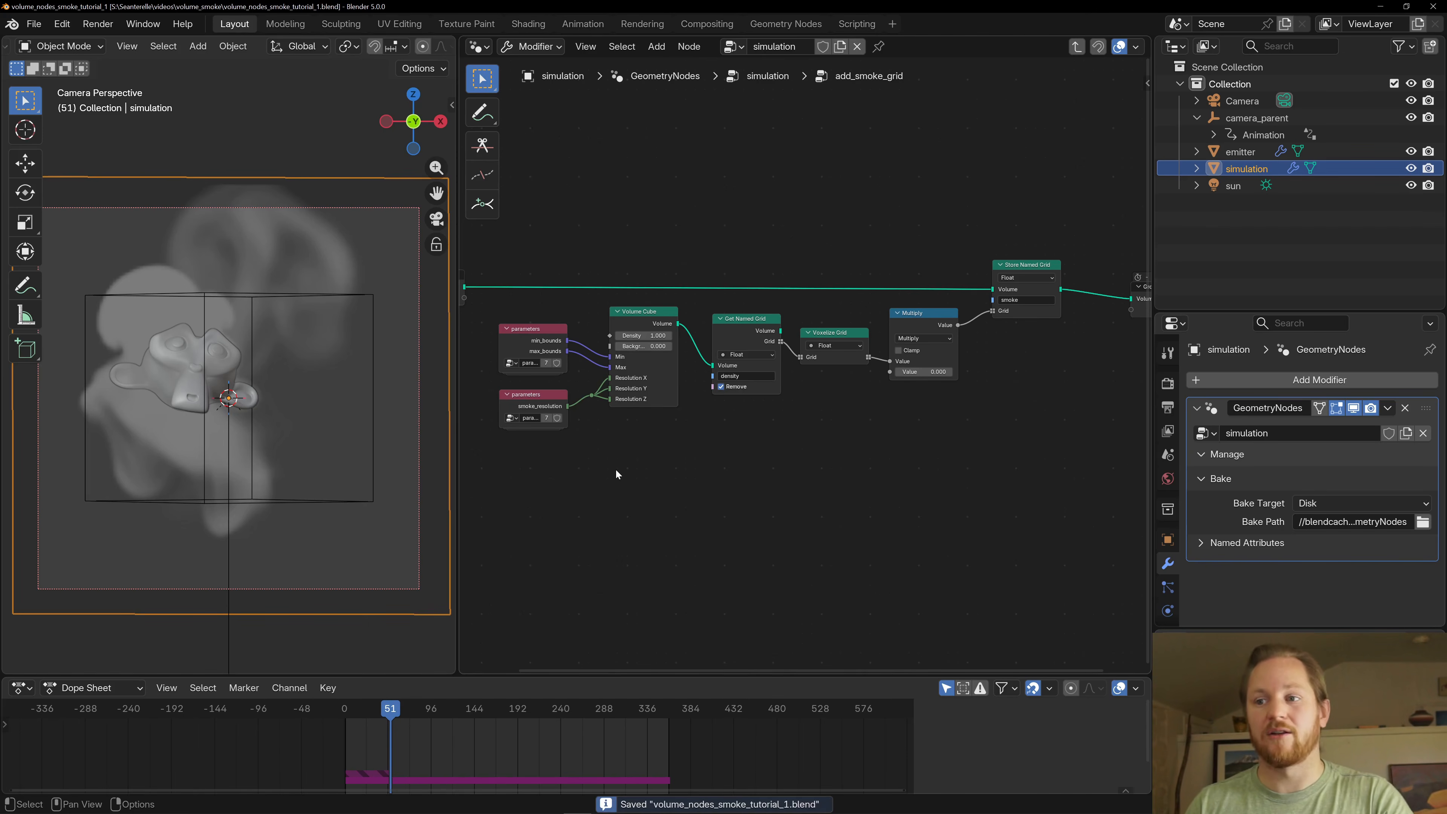
middle_click_drag(616, 468, 681, 469)
scroll(704, 426, "up", 2)
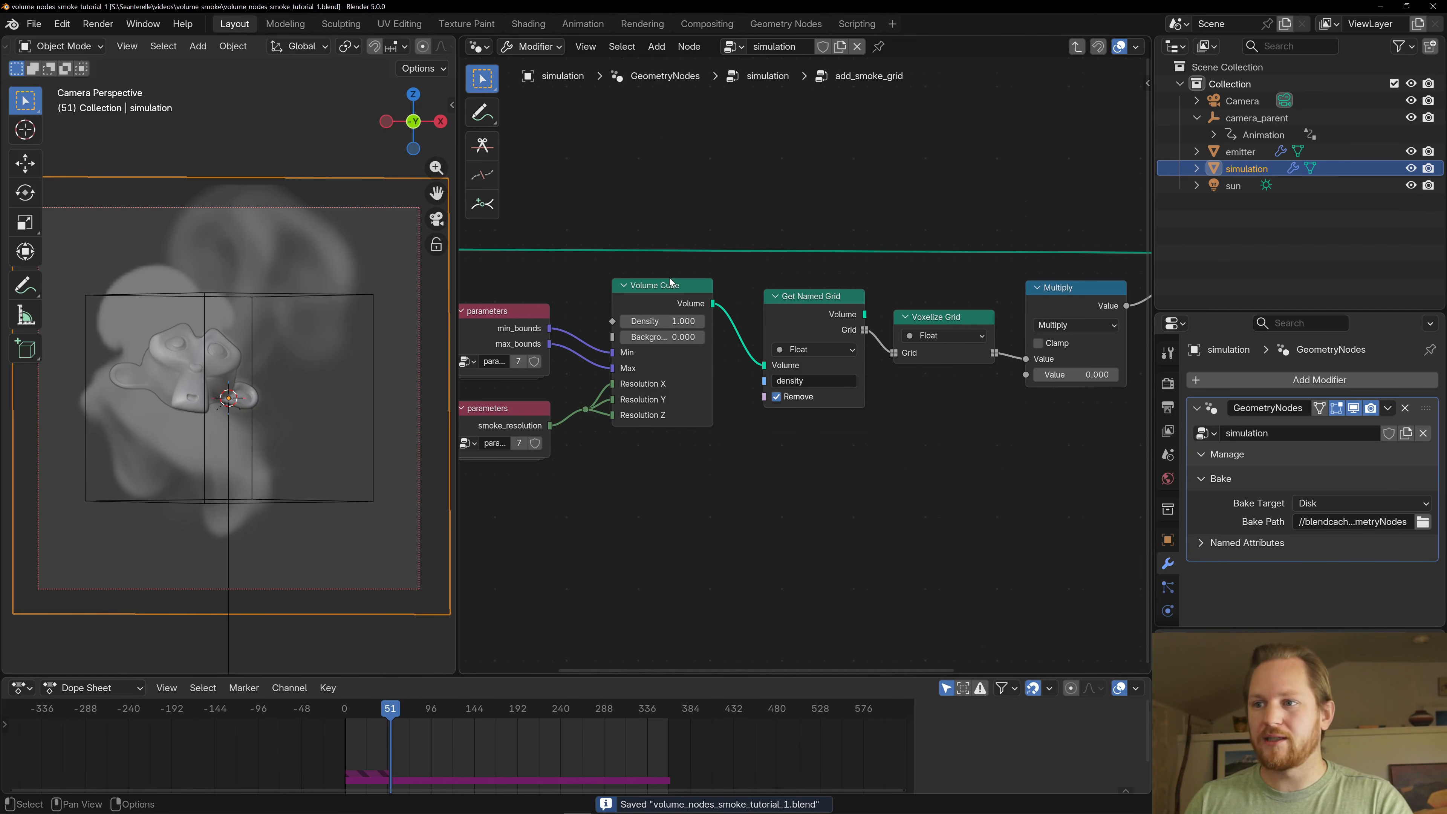
left_click(801, 297)
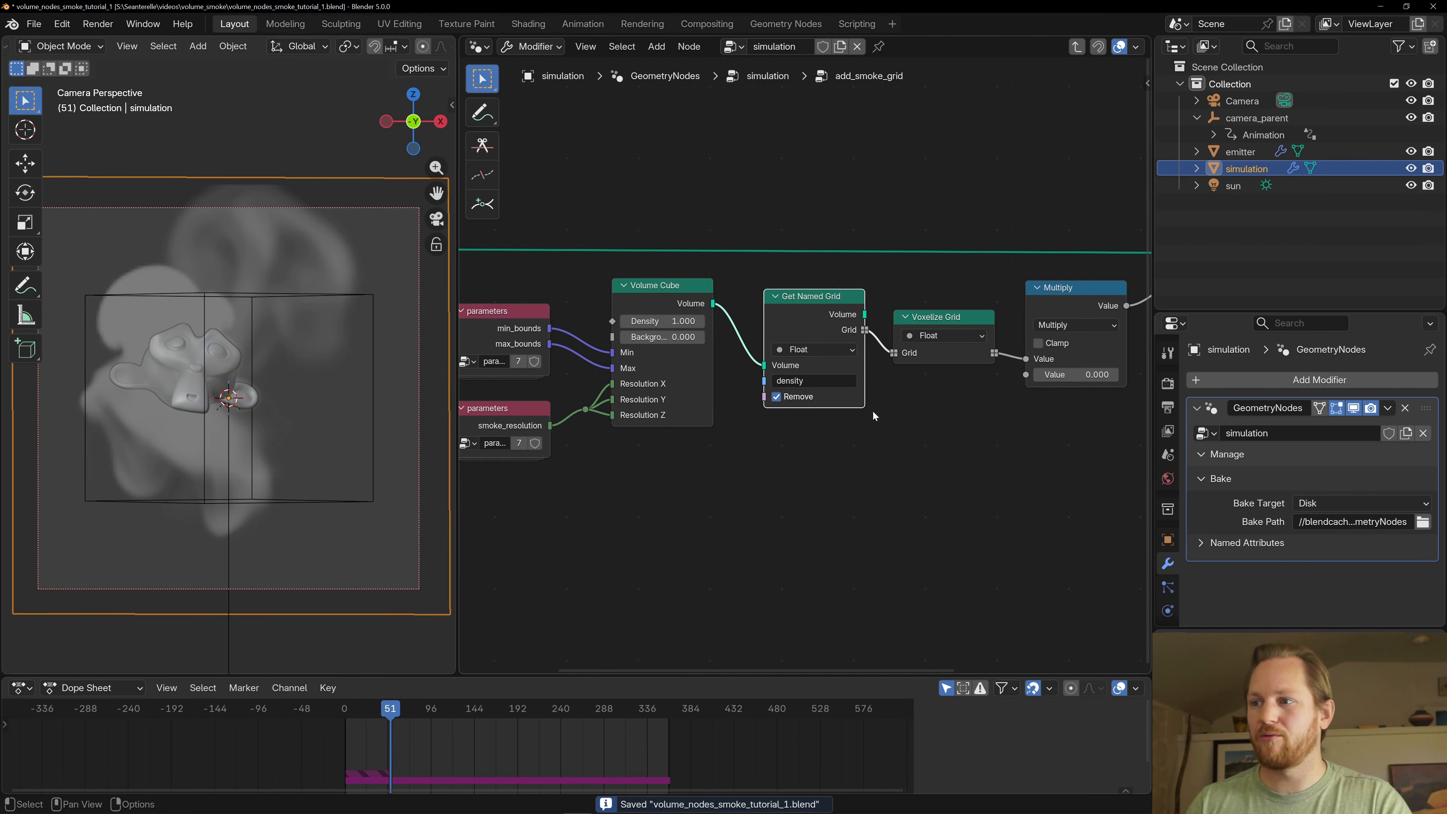
middle_click_drag(873, 416, 699, 420)
left_click(739, 322)
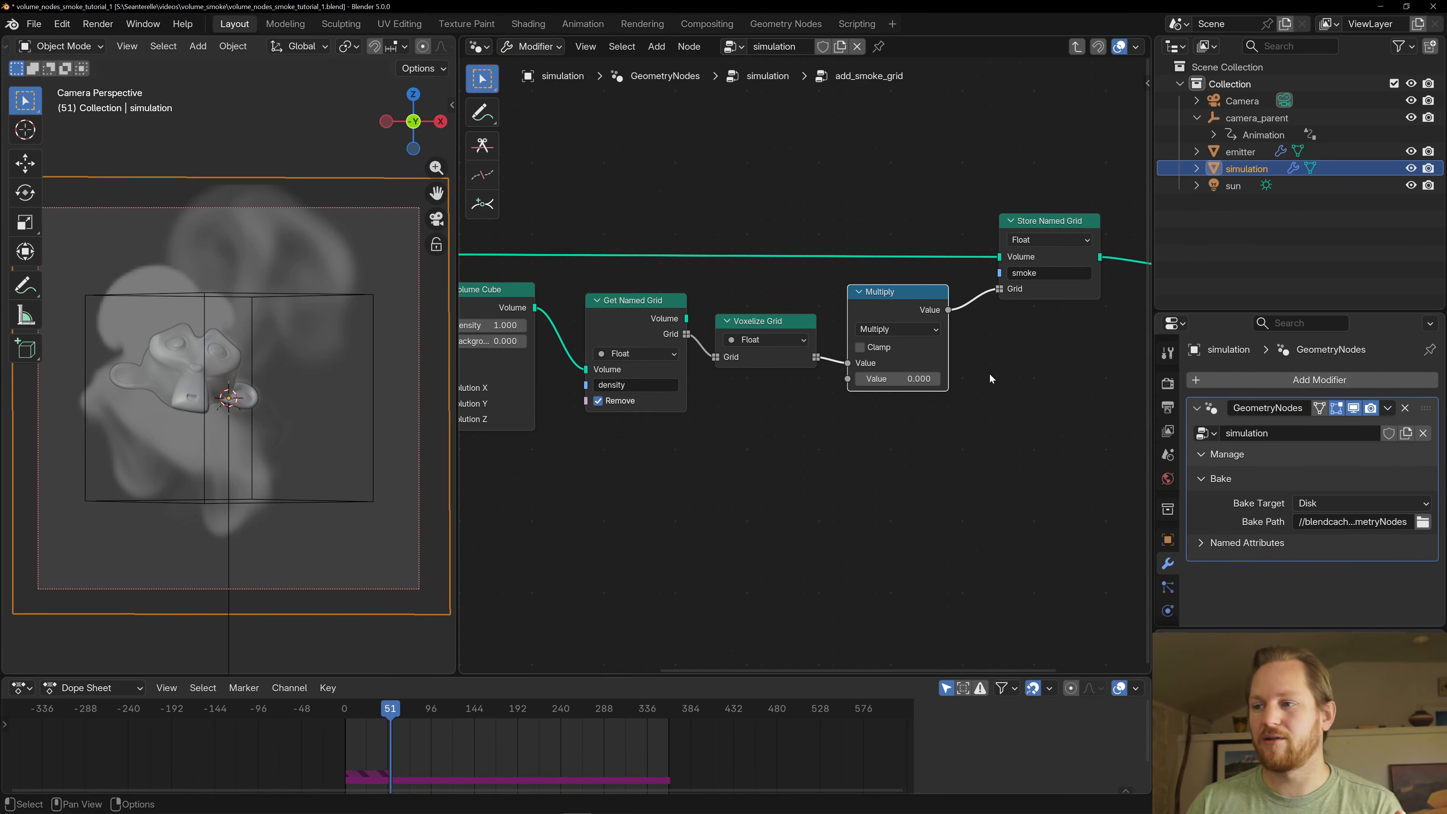
middle_click_drag(987, 326, 900, 344)
left_click(950, 244)
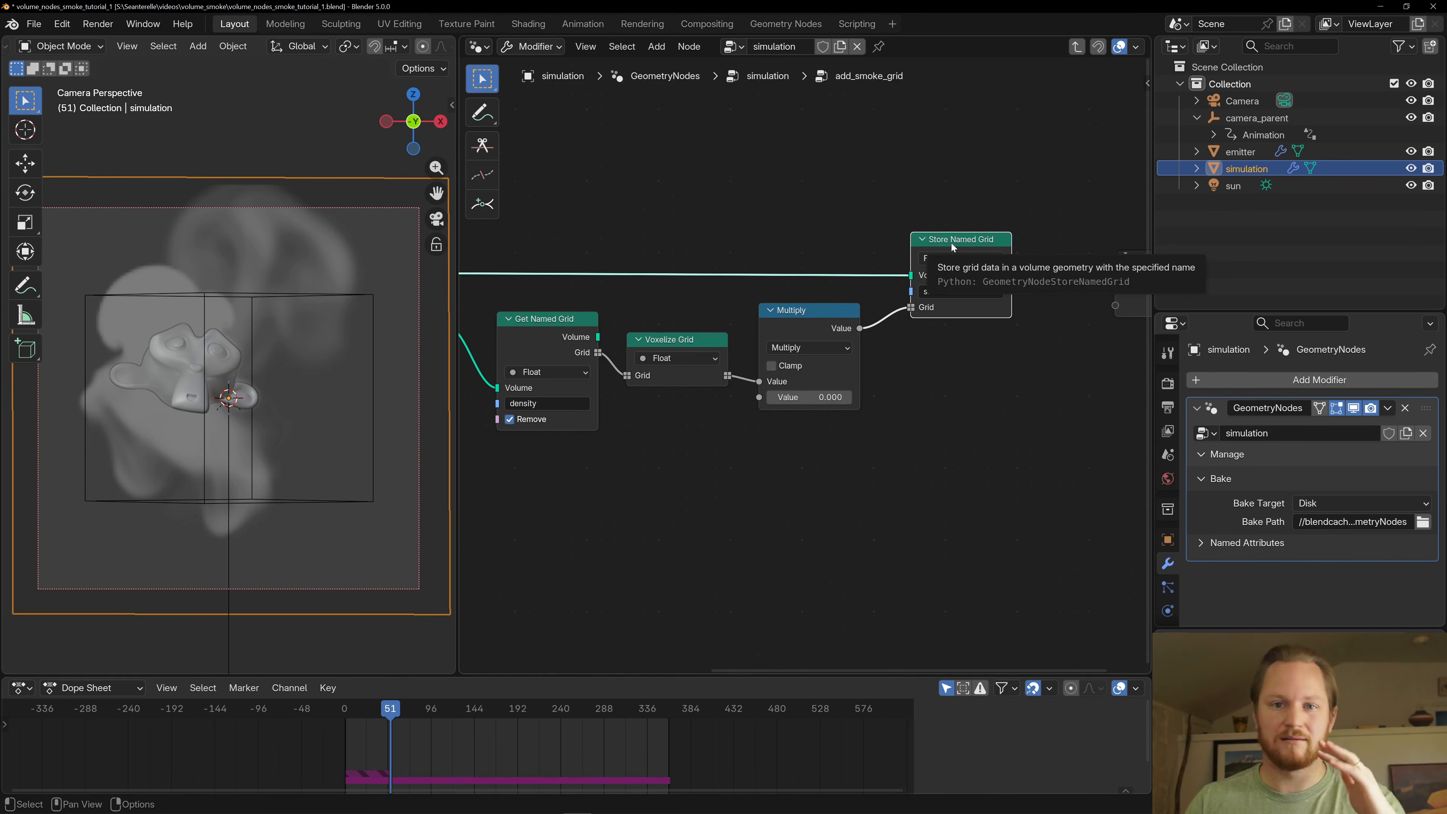
middle_click_drag(973, 417, 782, 377)
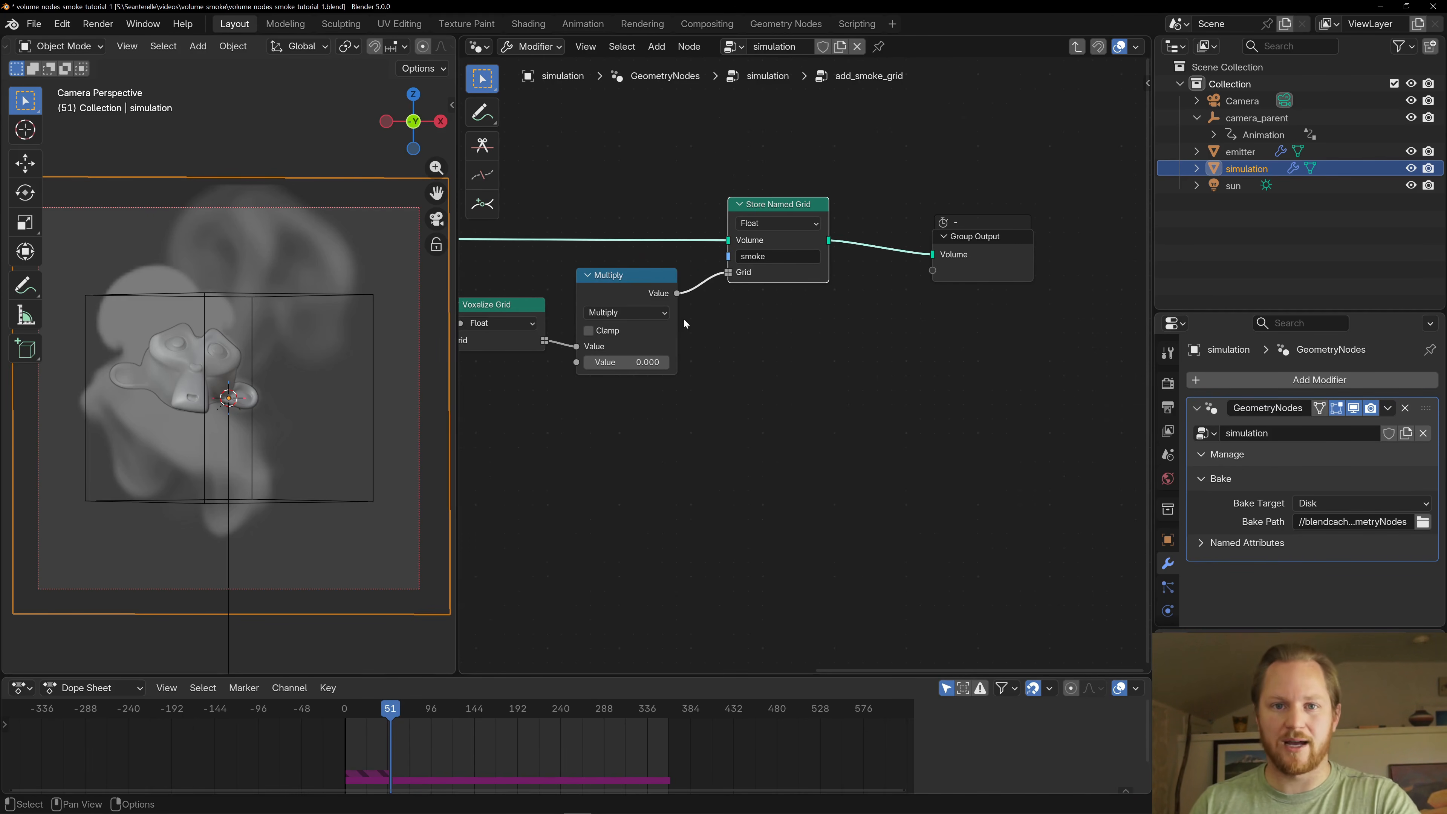
- Return to the parent simulation node group, save the file and bring the whole simulation zone into view
key("Tab")
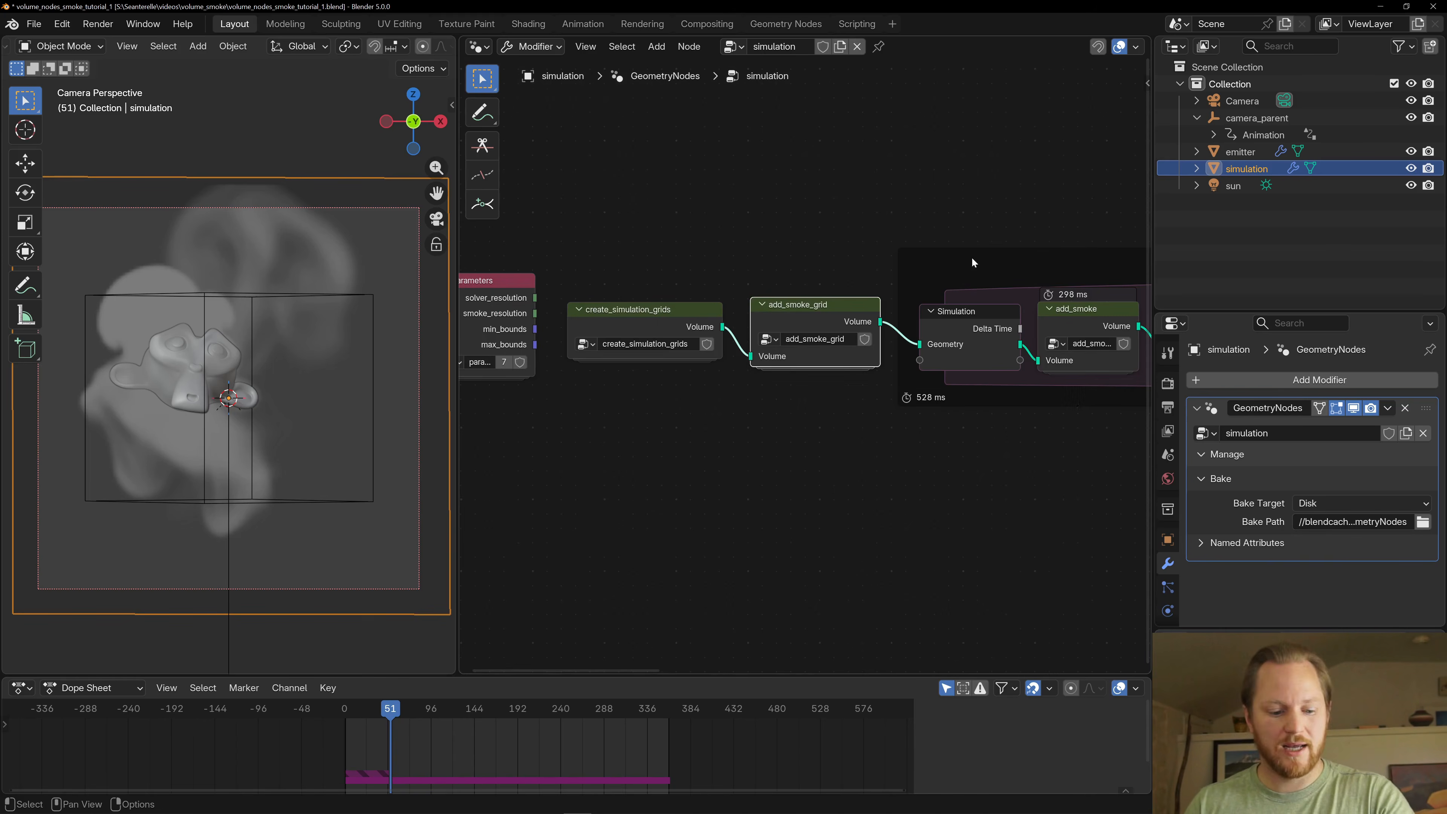
scroll(943, 477, "down", 3)
key("ctrl+s")
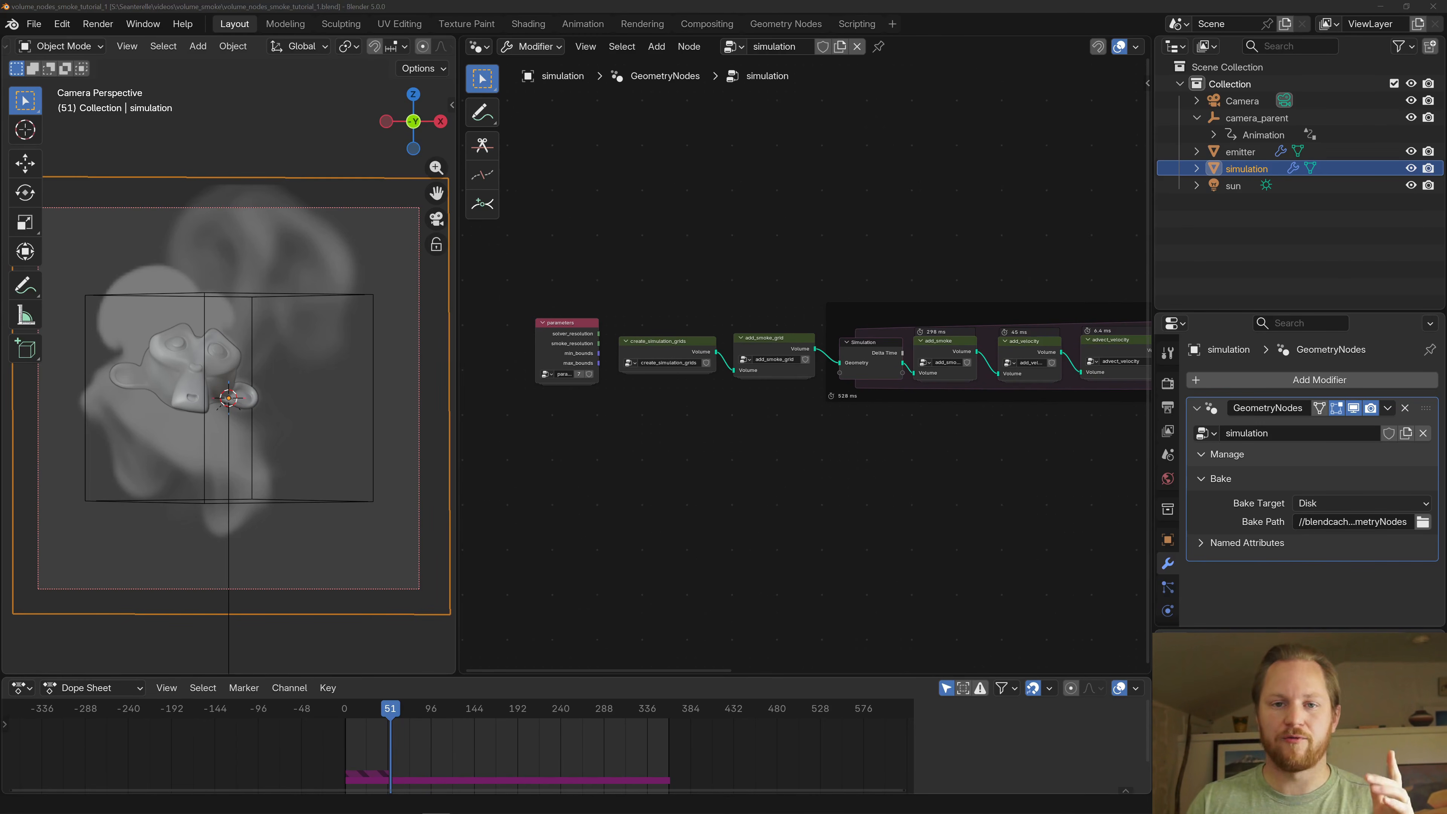
scroll(772, 501, "down", 4)
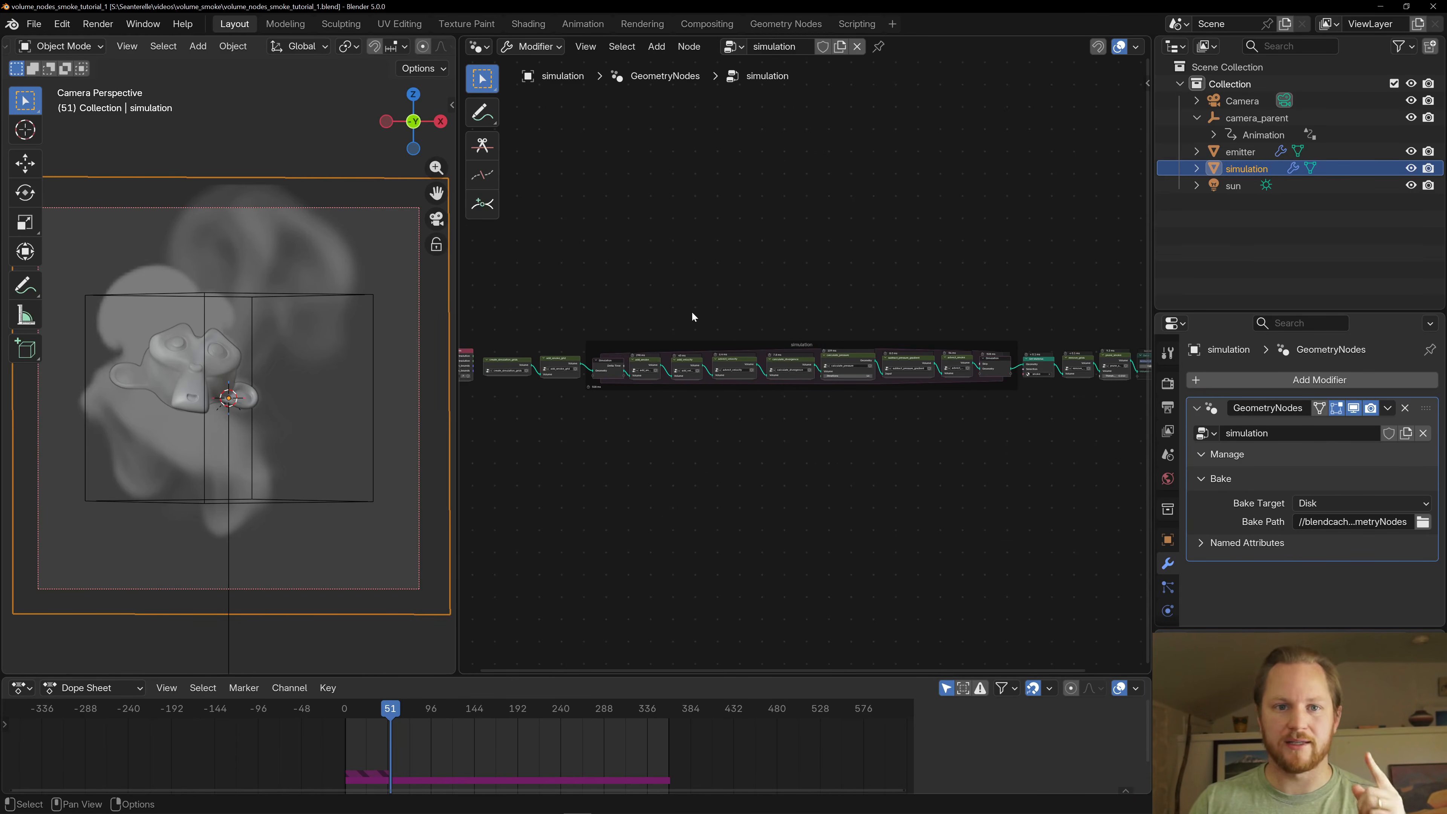
- Select the emitter object to show its prepare_emitter node tree, save the file and inspect the Group Input end
left_click(1255, 151)
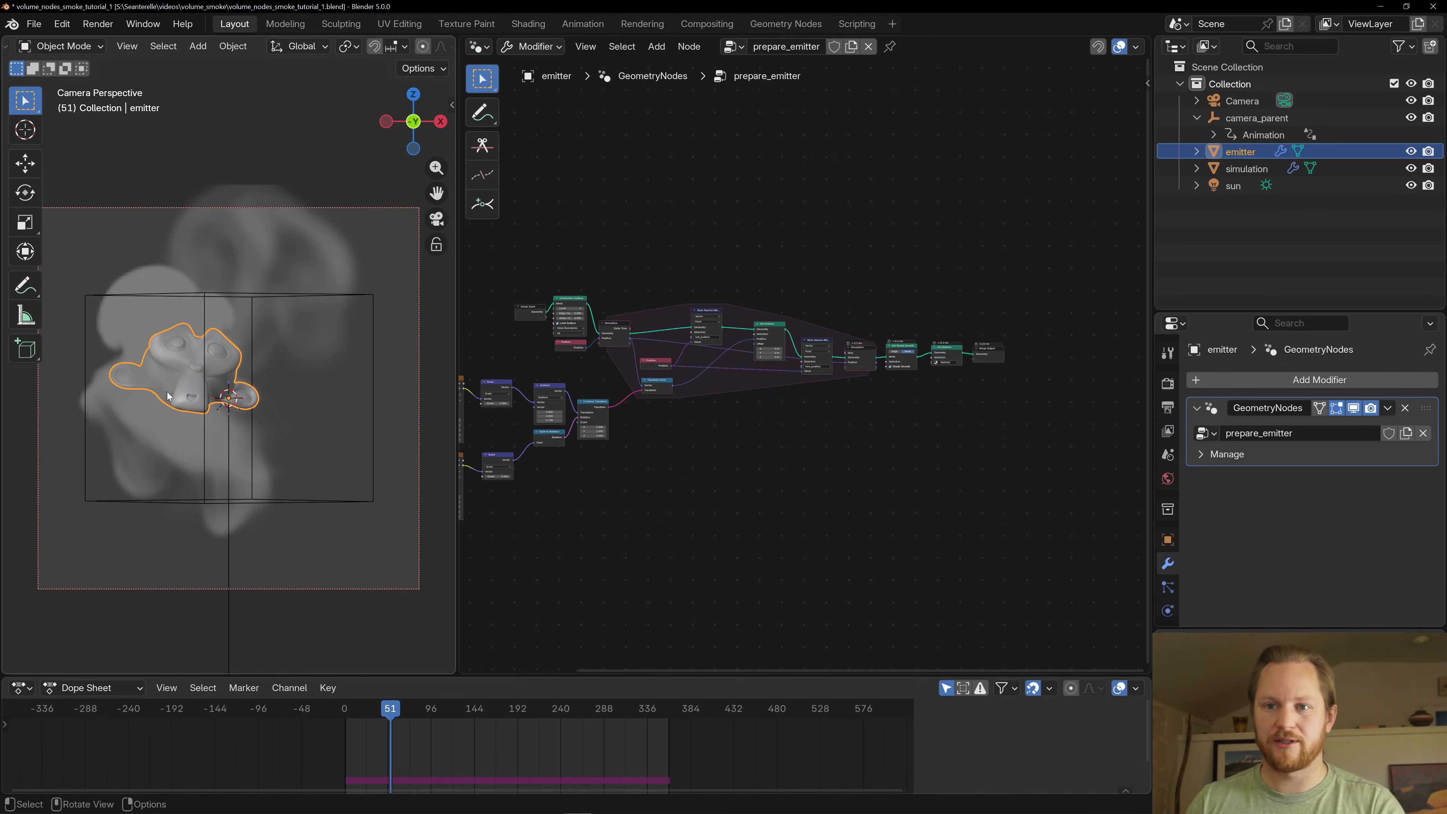
scroll(849, 444, "up", 5)
key("ctrl+s")
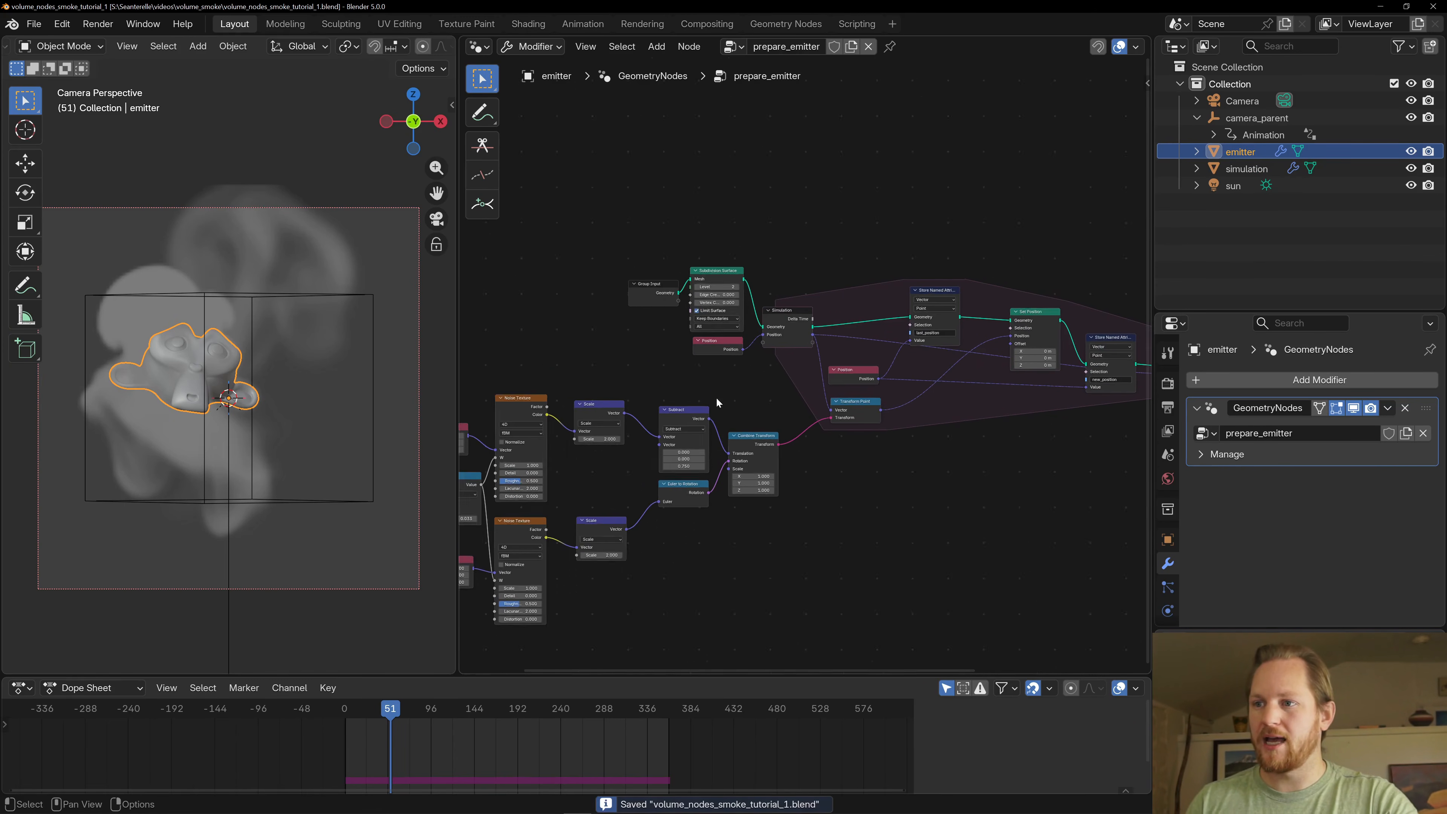
left_click_drag(666, 302, 652, 290)
scroll(682, 380, "up", 1)
middle_click_drag(682, 380, 640, 348)
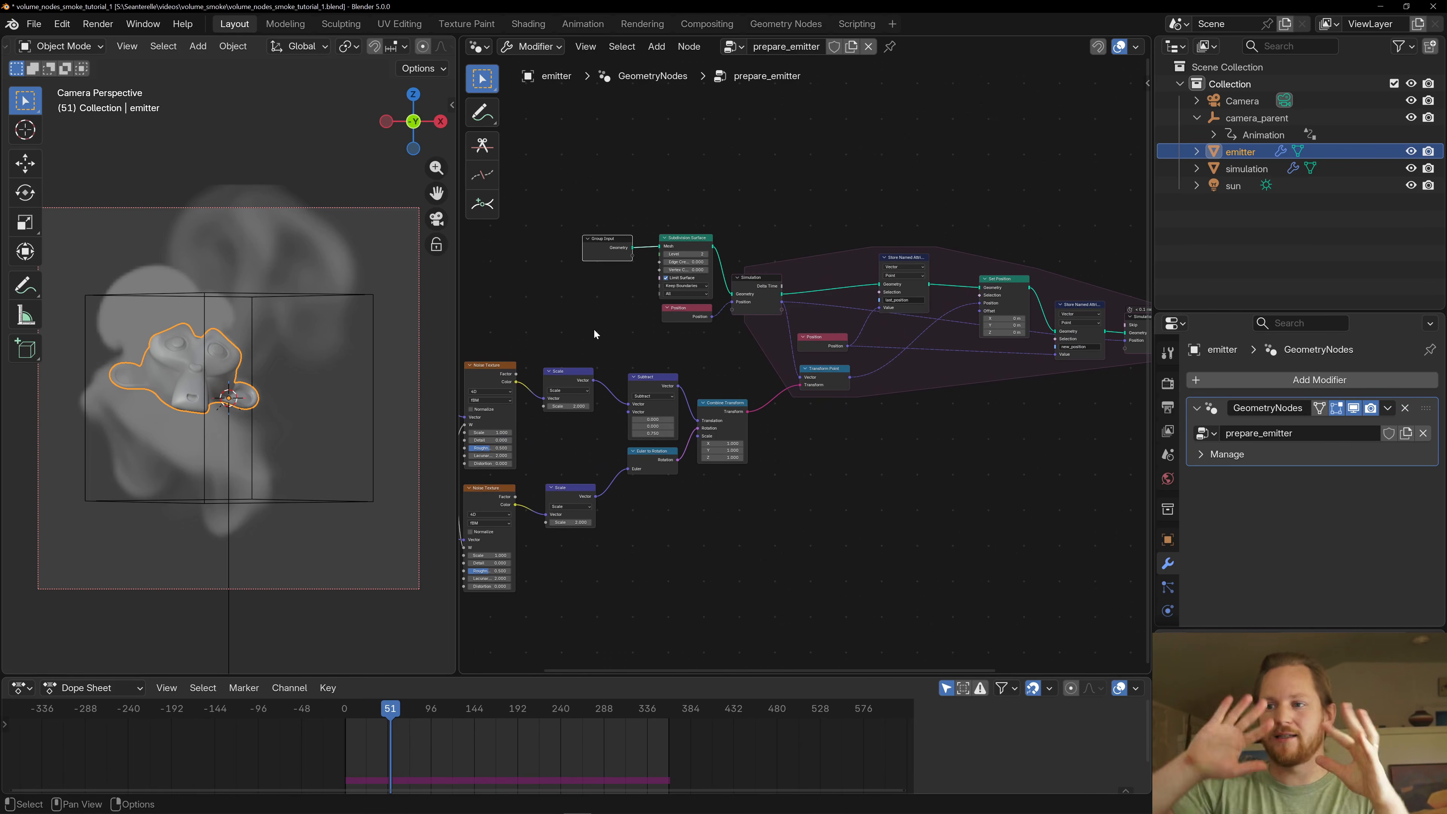
- Disable the simulation object's GeometryNodes modifier in the viewport, hide the object and start animation playback
left_click(1247, 169)
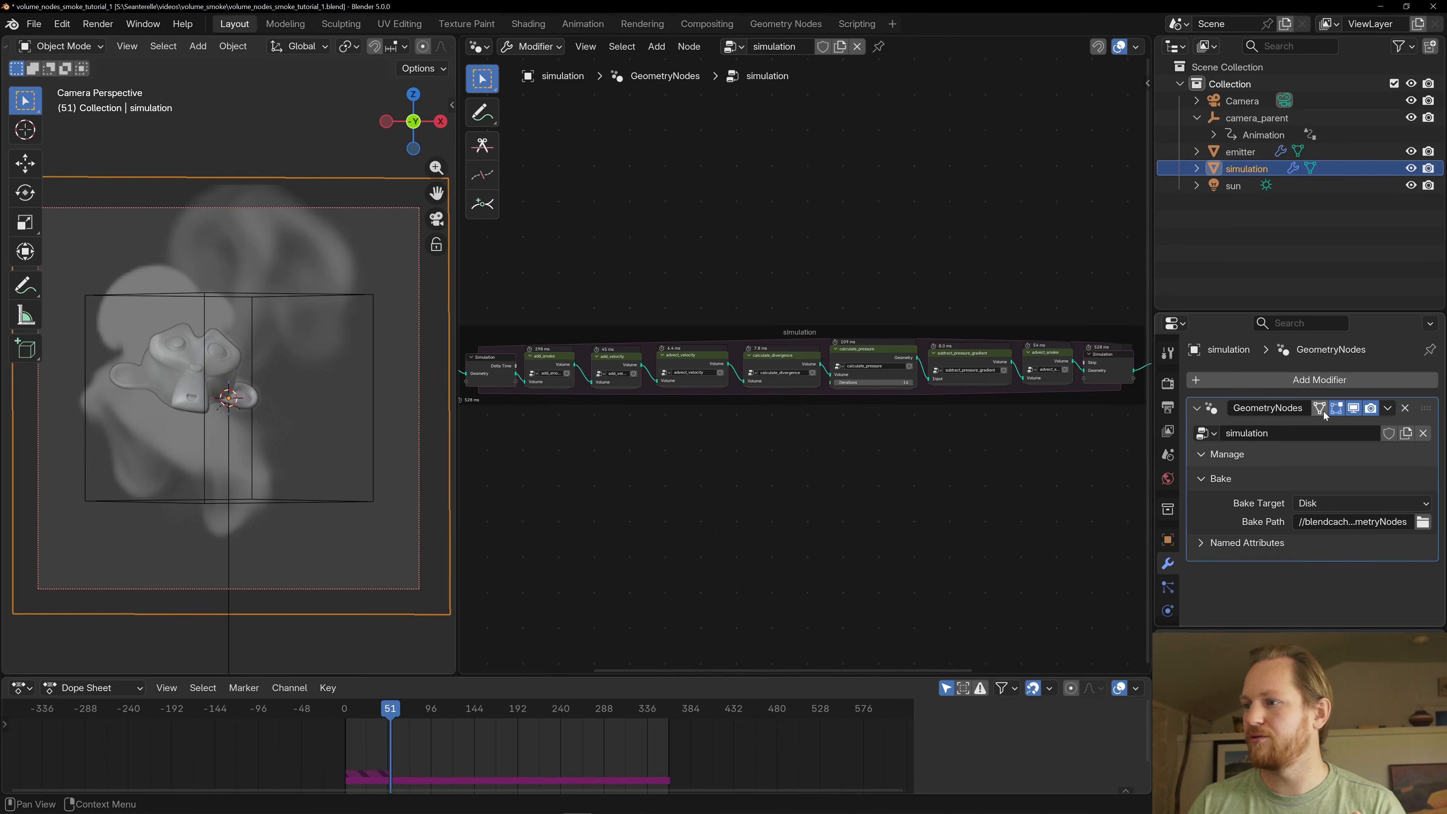
left_click(1356, 409)
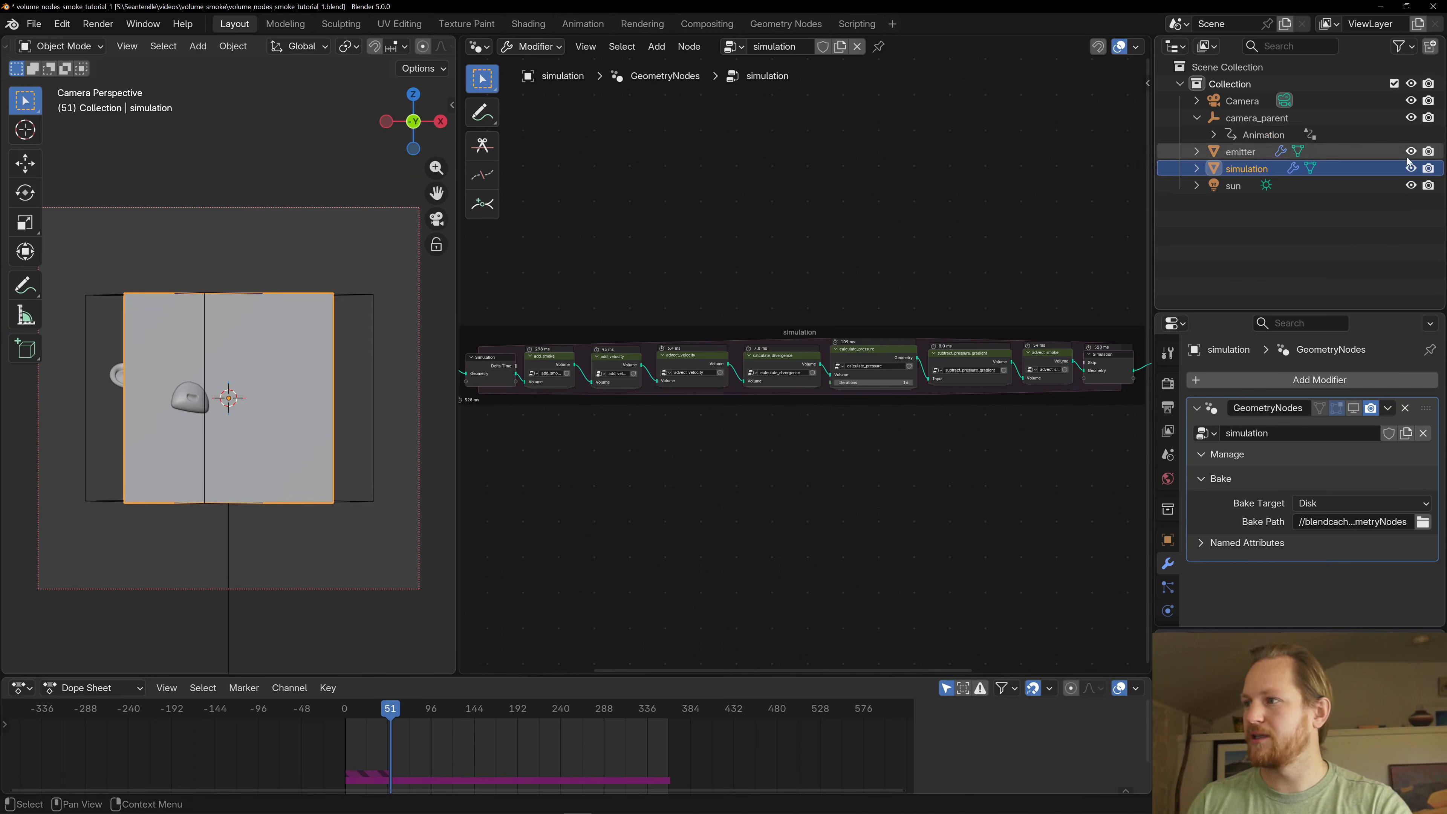
left_click(1411, 169)
key("space")
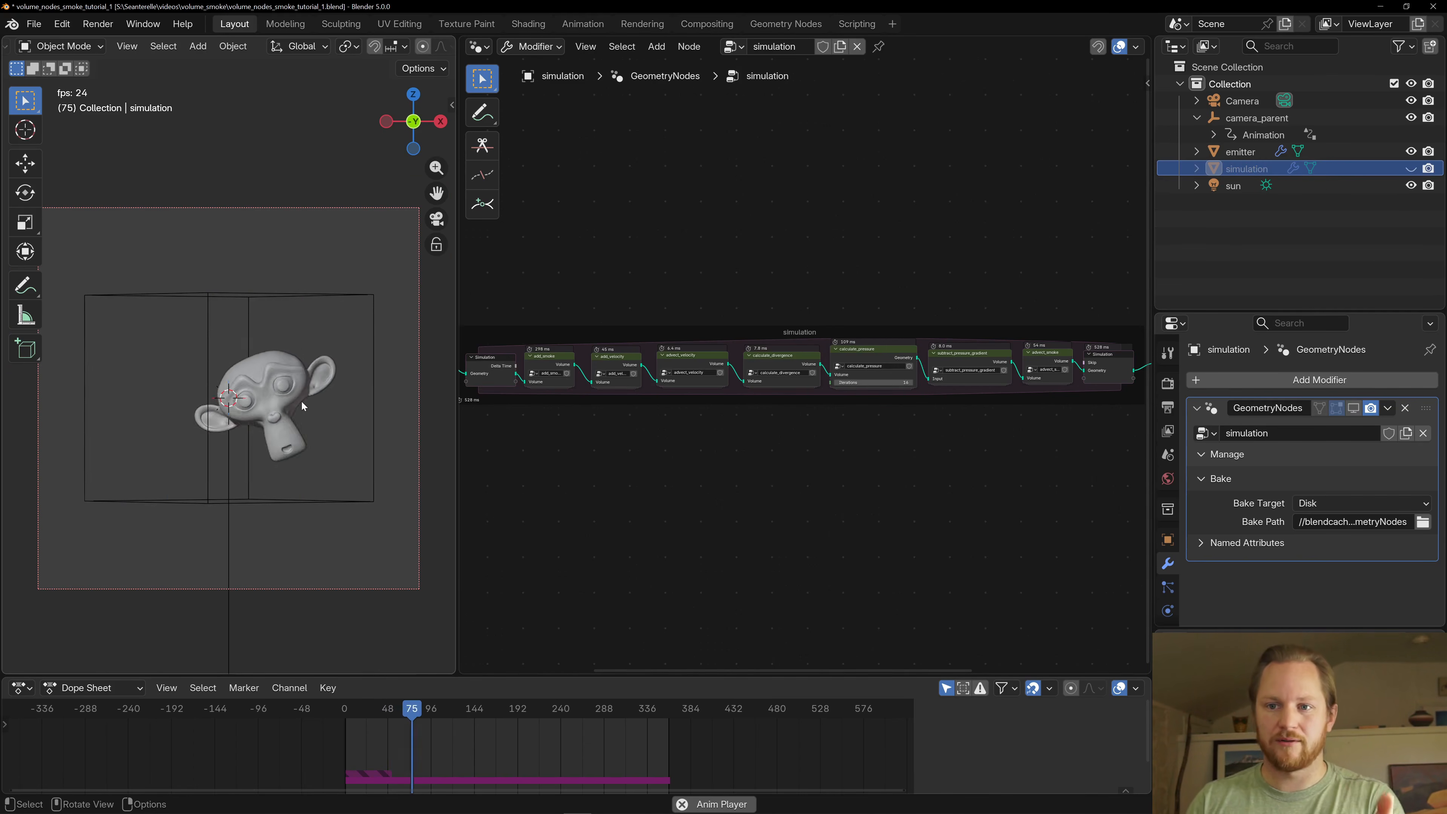
- Select the emitter during playback and examine the two Noise Texture nodes that drive its motion in prepare_emitter
left_click(299, 400)
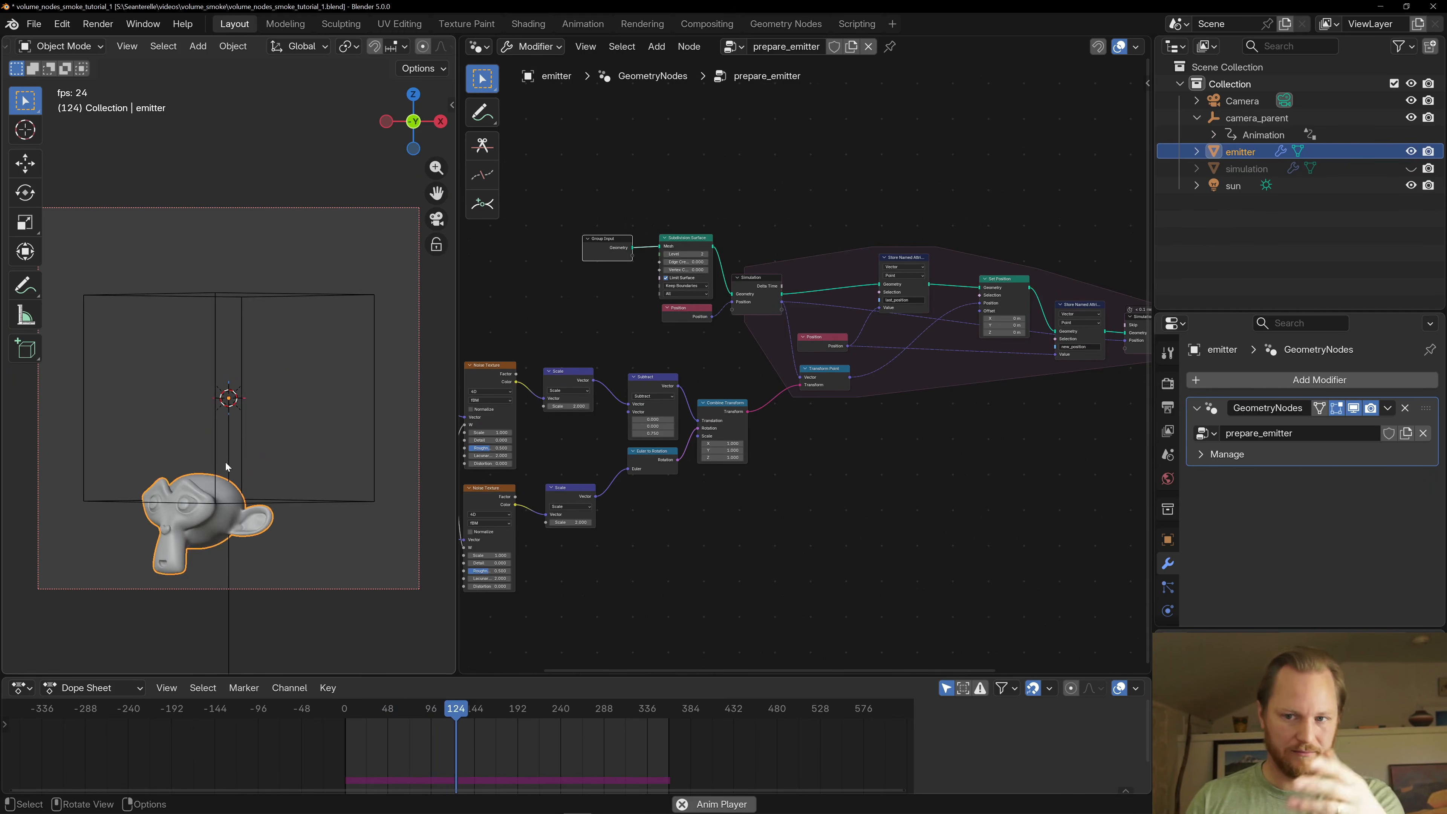
middle_click_drag(572, 411, 803, 388)
scroll(746, 369, "up", 4)
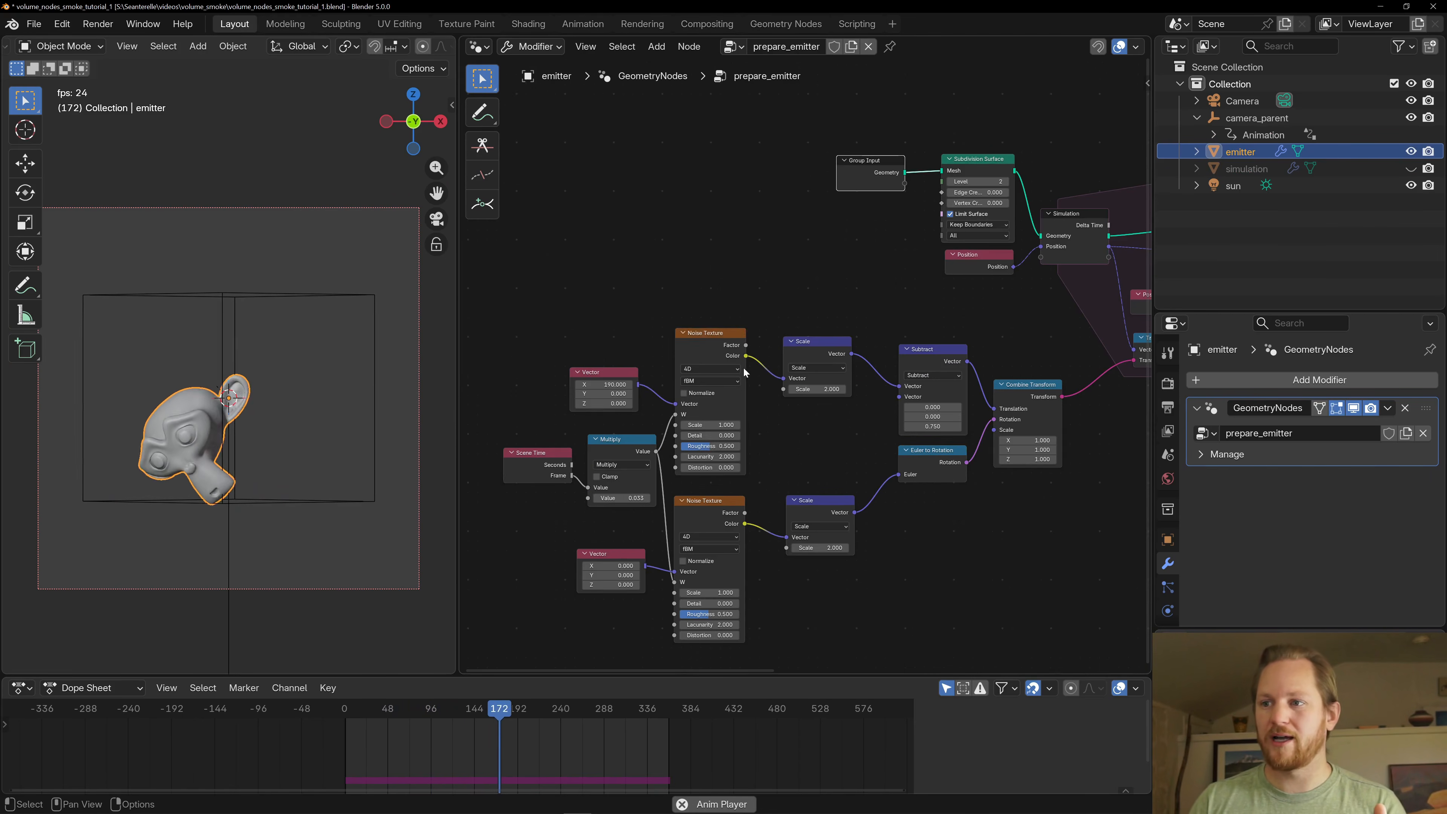
left_click(693, 516)
left_click(701, 335)
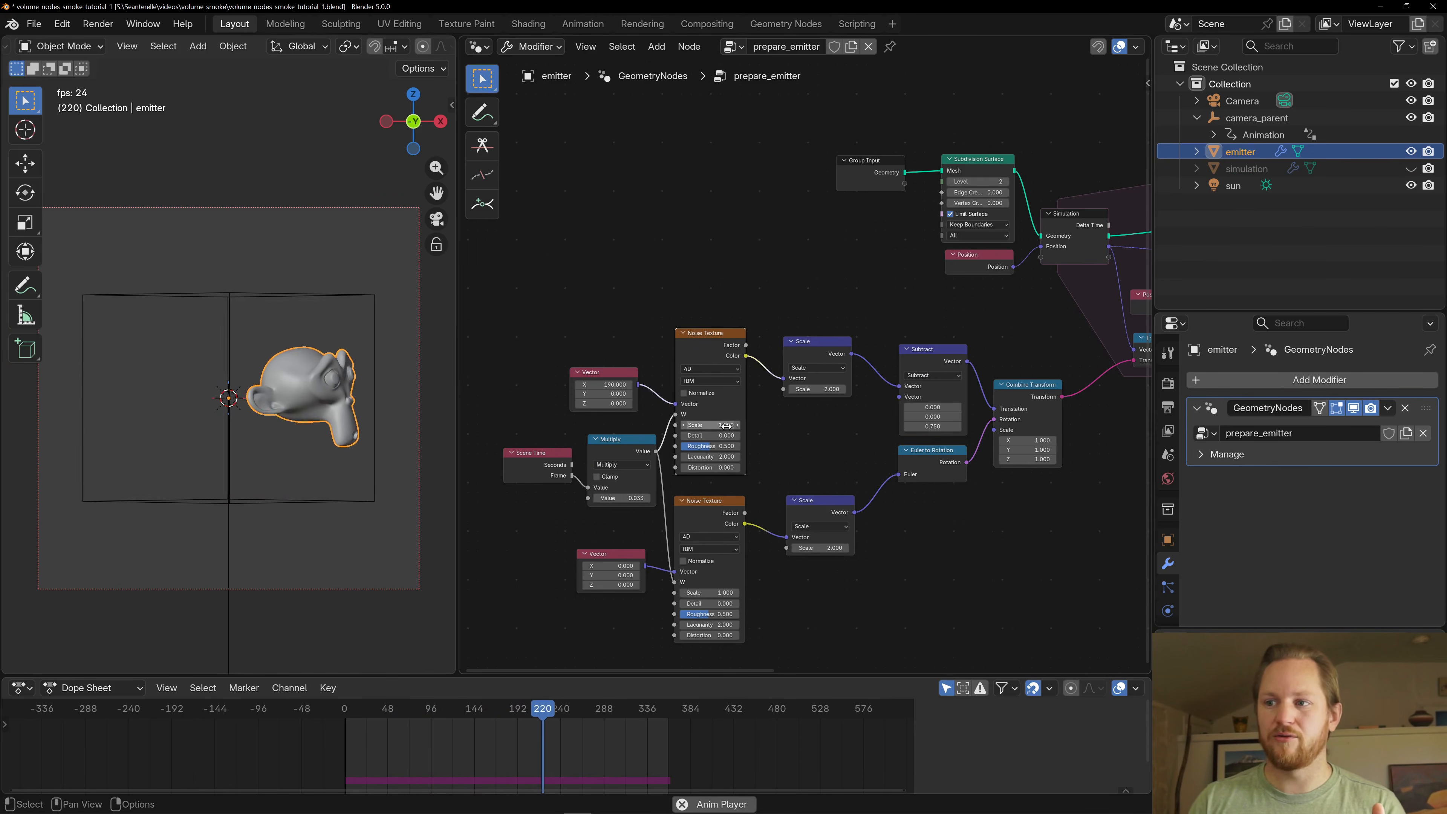
scroll(848, 342, "down", 2)
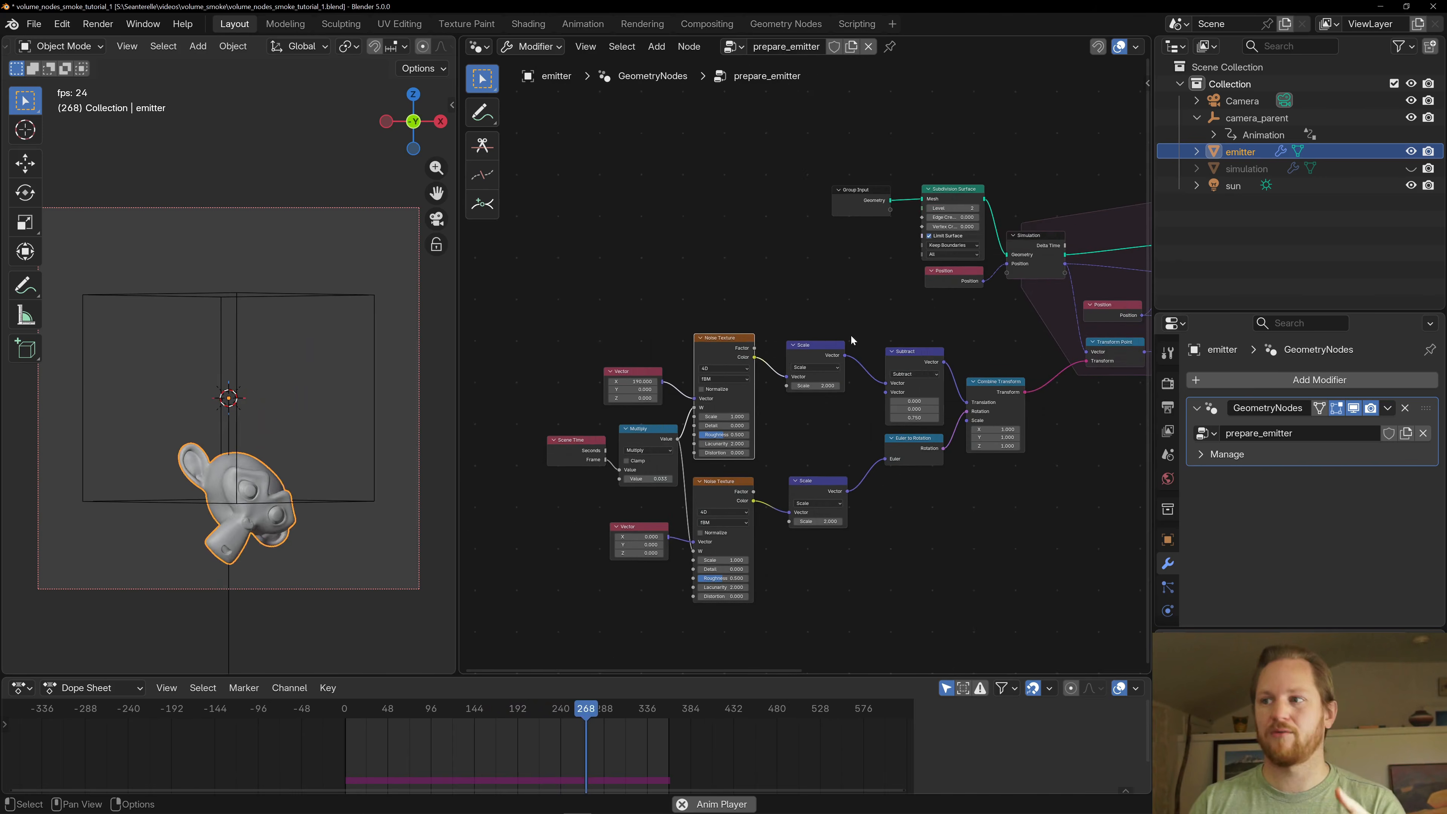
- Examine the emitter's simulation zone and its Store Named Attribute nodes for last_position and new_position
middle_click_drag(831, 267, 515, 283)
middle_click_drag(601, 321, 490, 275)
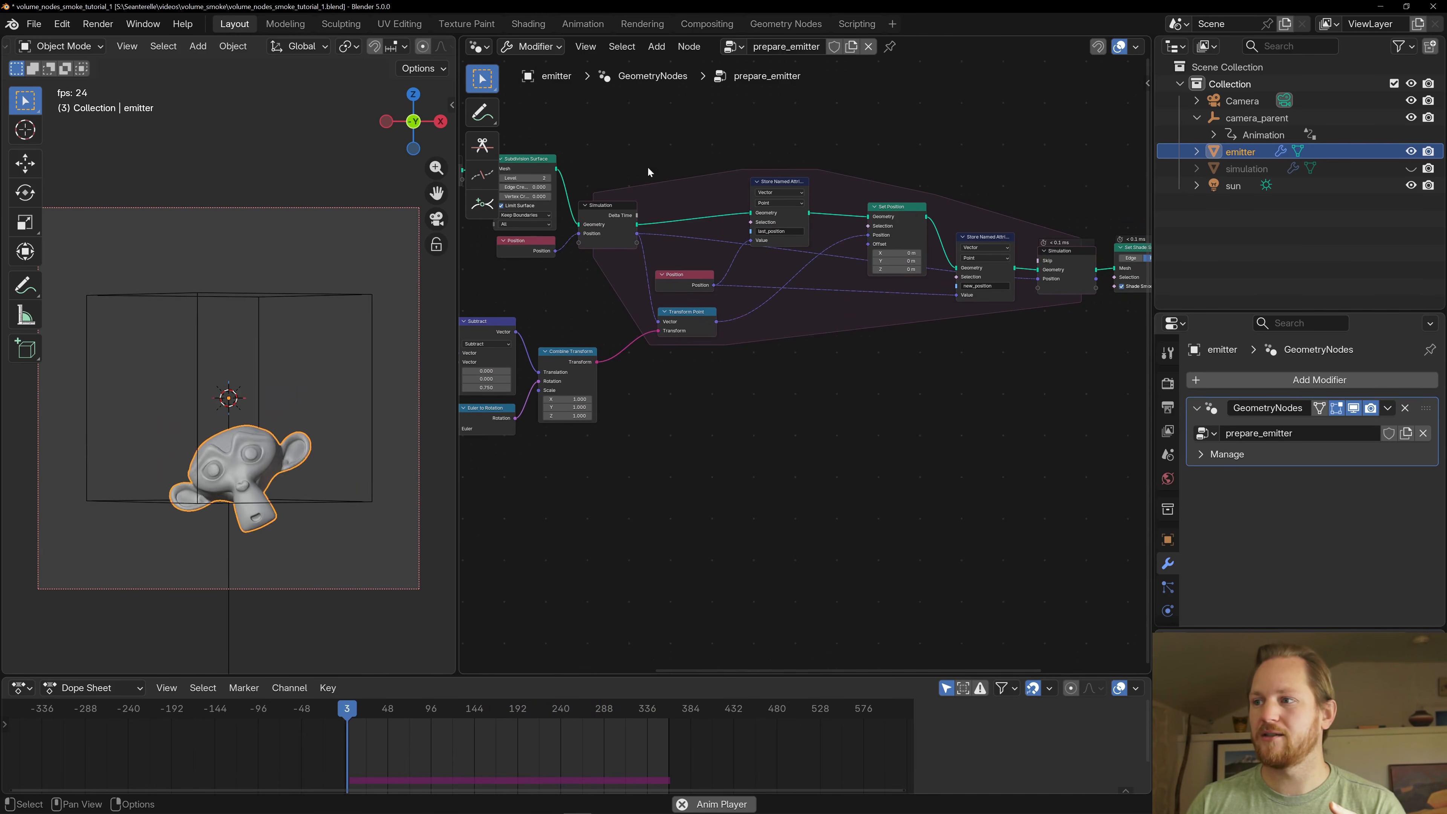
middle_click_drag(779, 357, 801, 378)
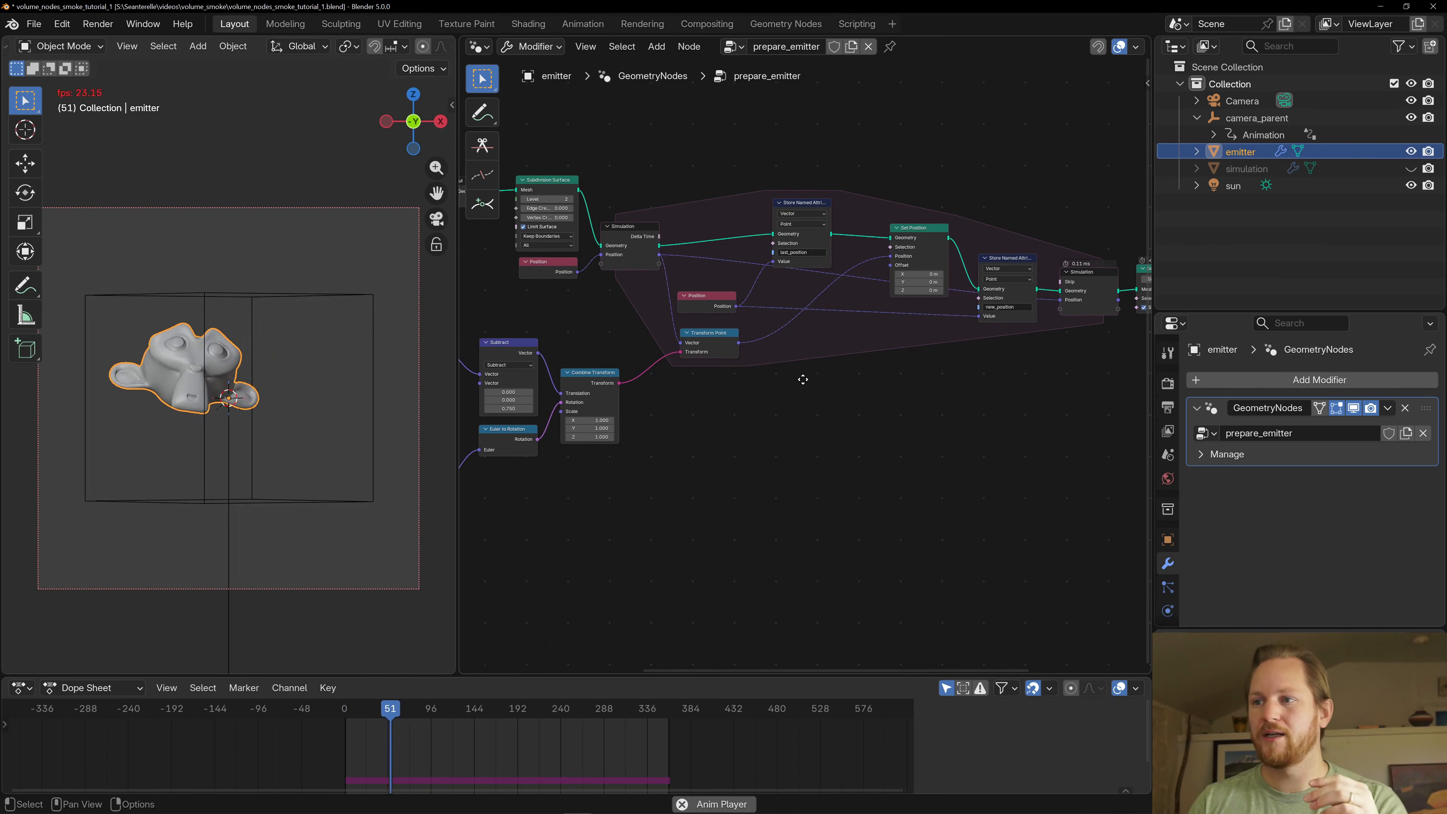
left_click(789, 201)
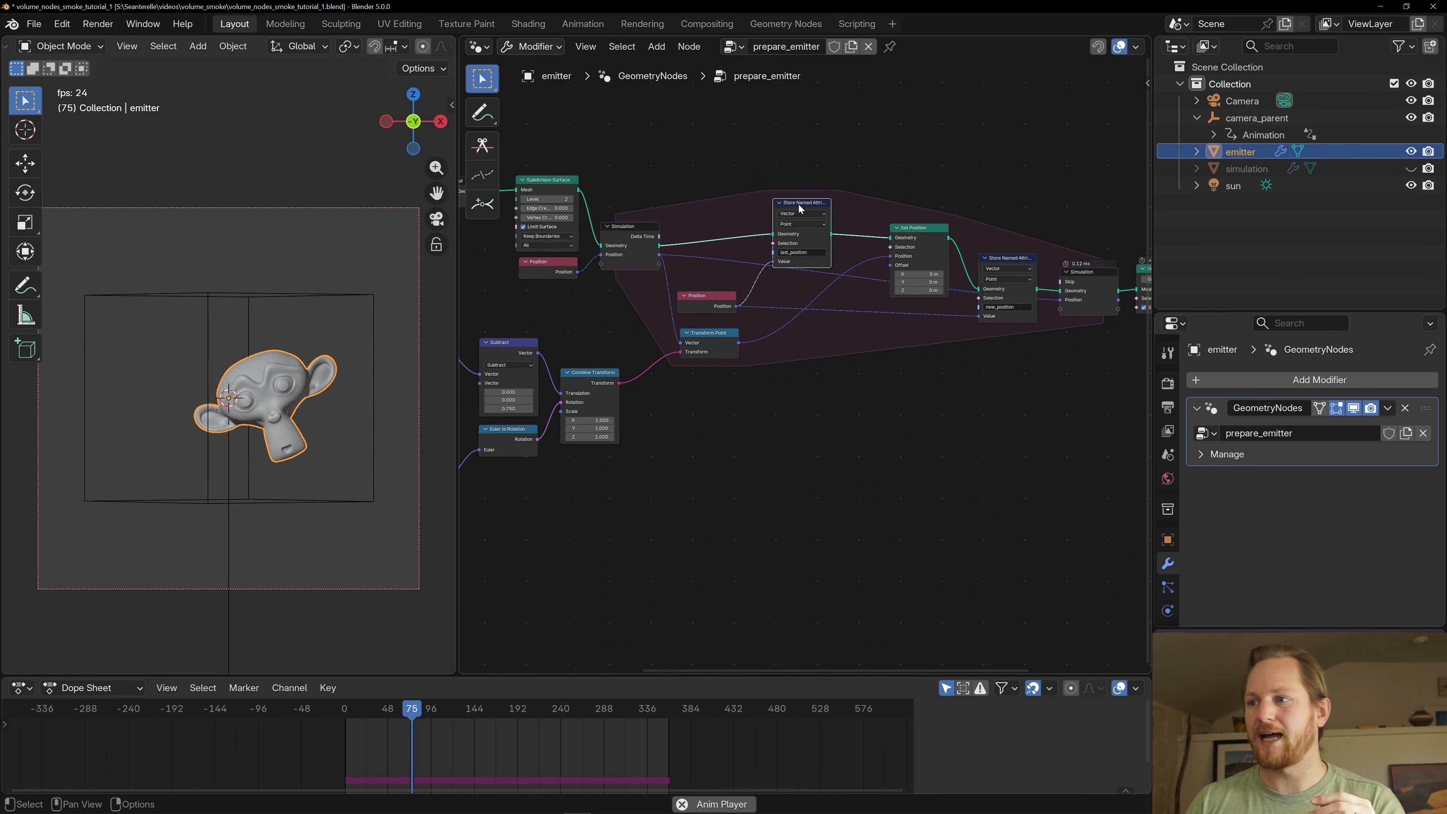
left_click(1014, 263)
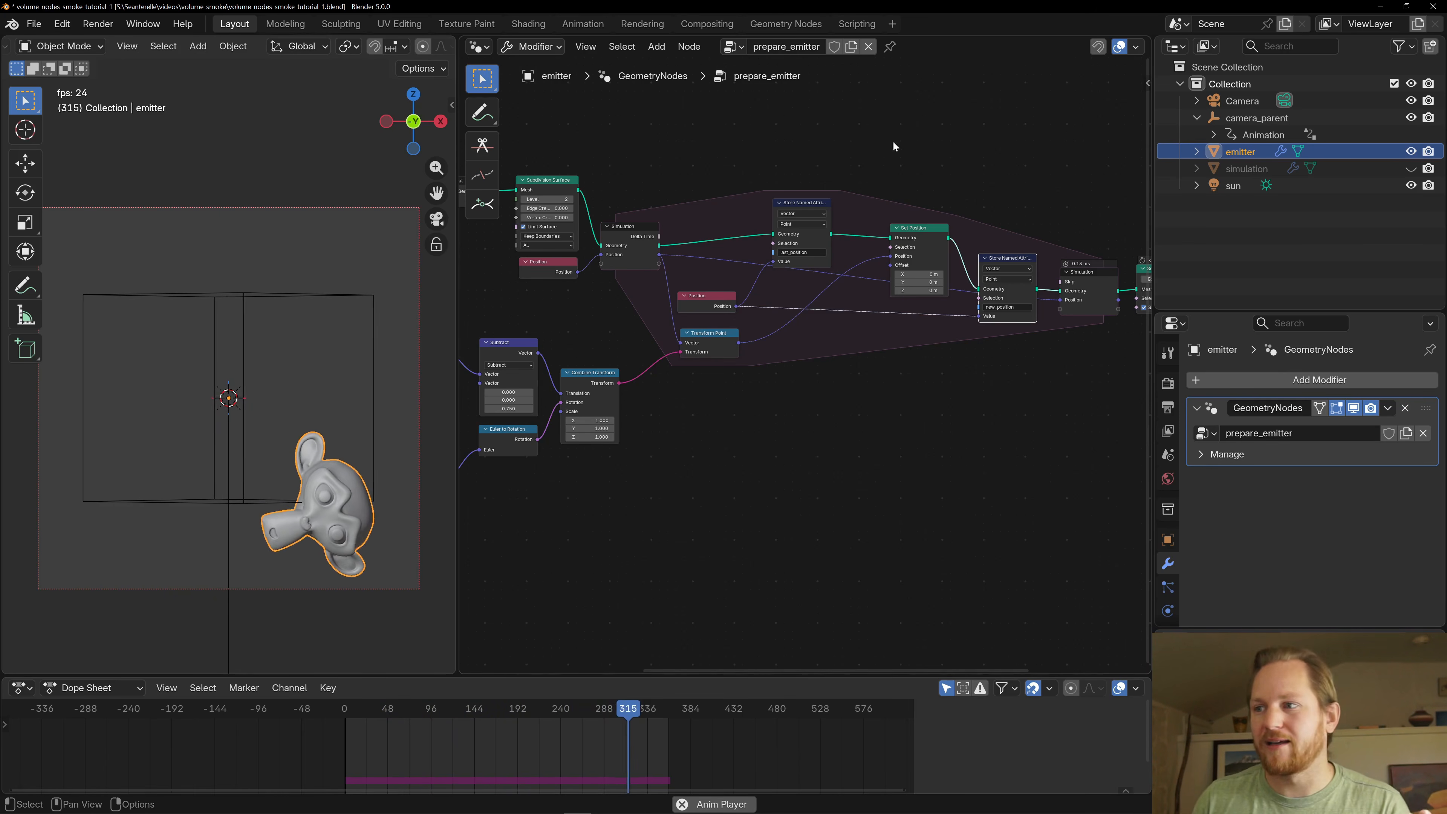
middle_click_drag(922, 415, 892, 413)
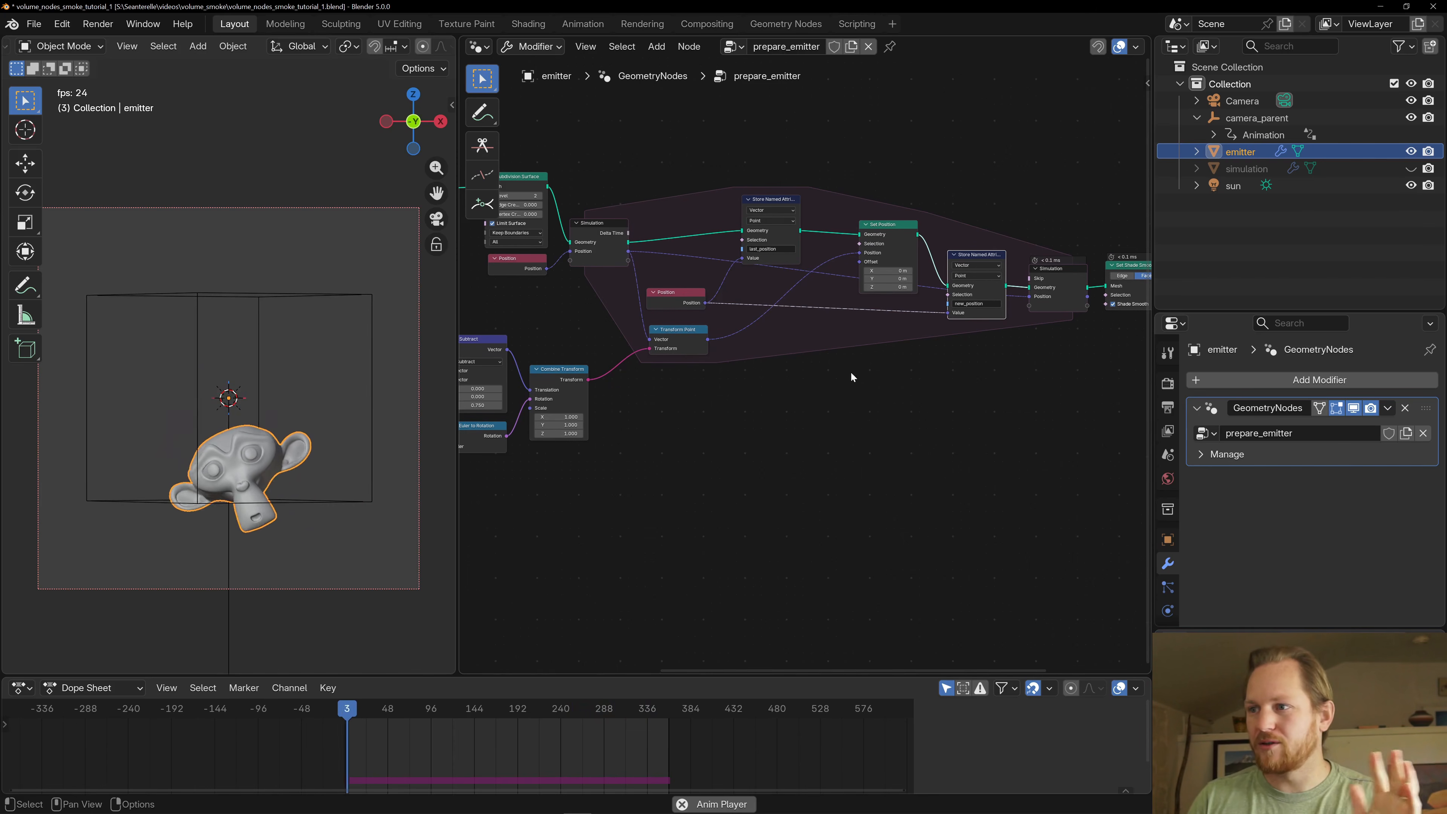
middle_click_drag(816, 368, 878, 389)
- Mute the Subdivision Surface node to compare the emitter mesh, and turn the node back on
middle_click_drag(619, 369, 701, 324)
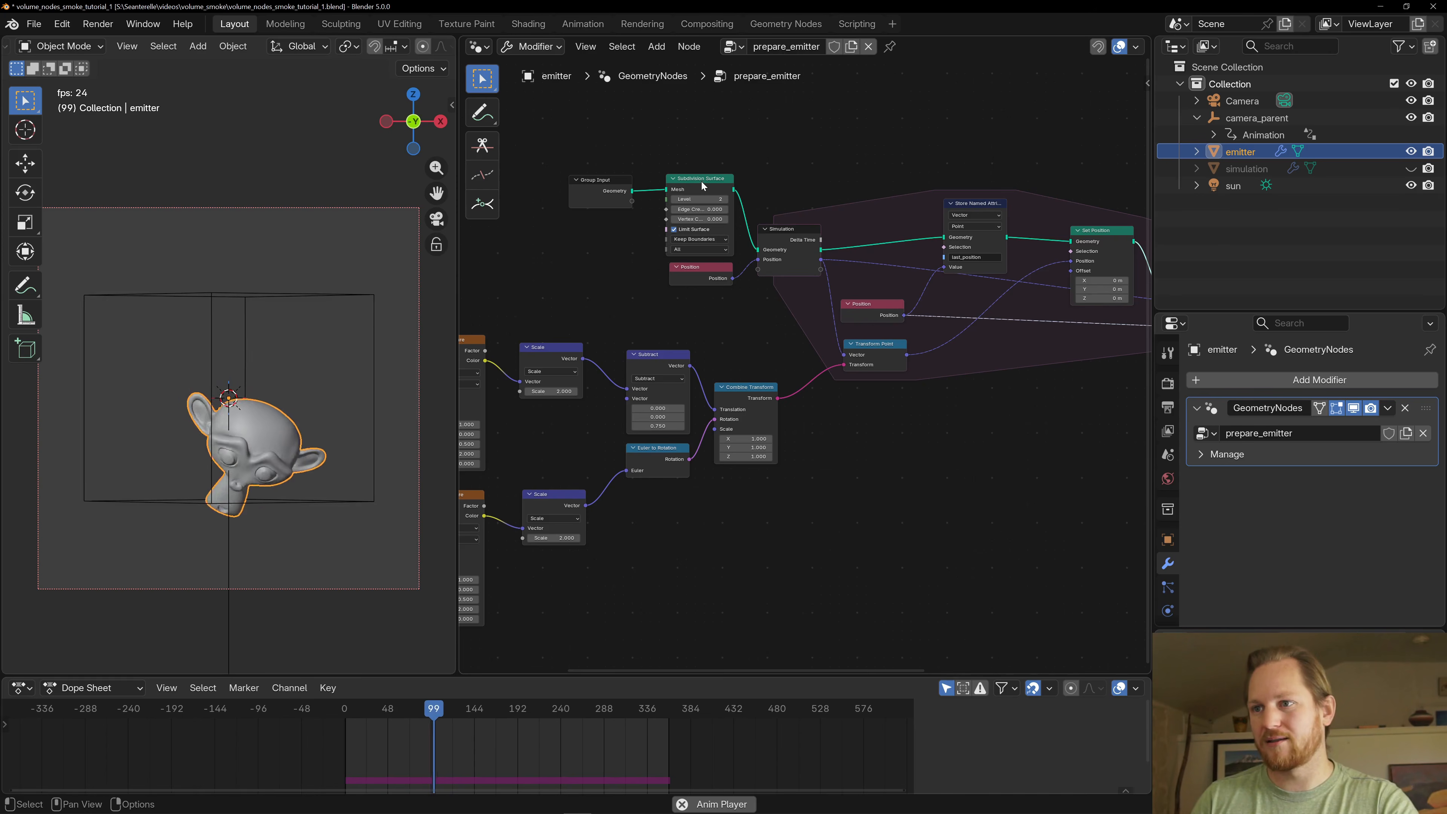
left_click_drag(700, 182, 698, 176)
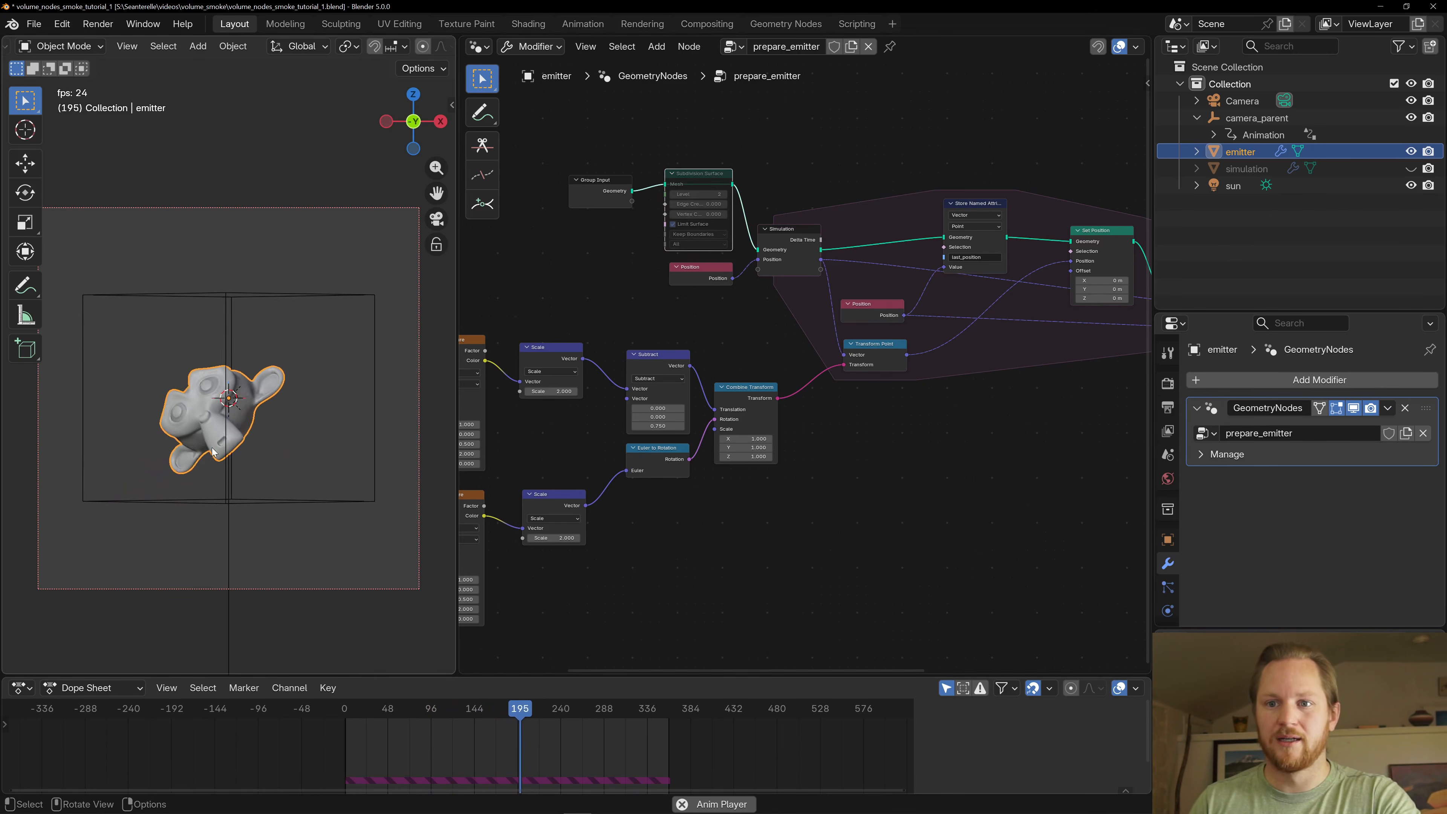
key("m")
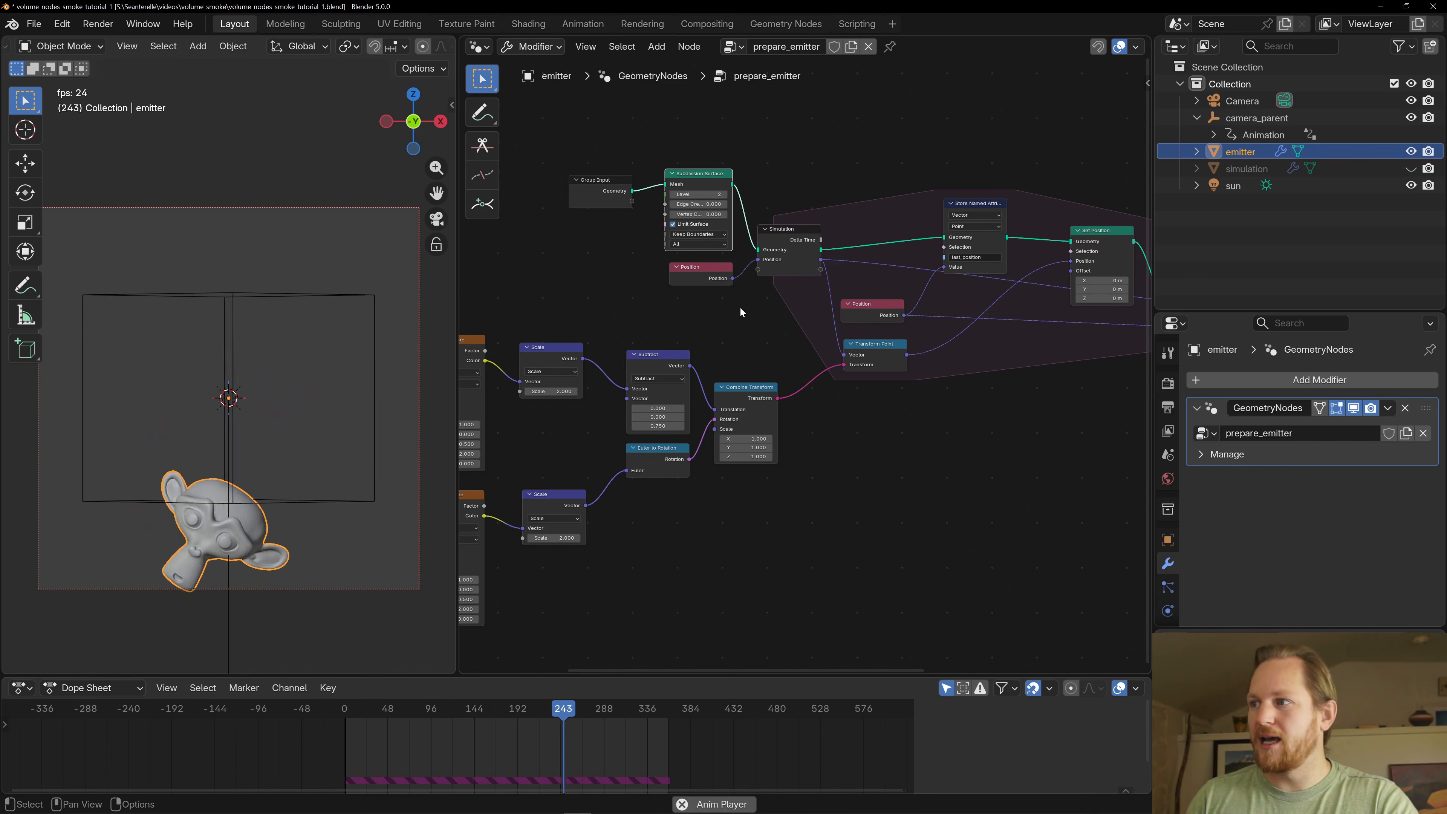
- Trace how the Position node before the simulation zone feeds the Simulation input and the nodes inside the zone
left_click_drag(707, 279, 706, 276)
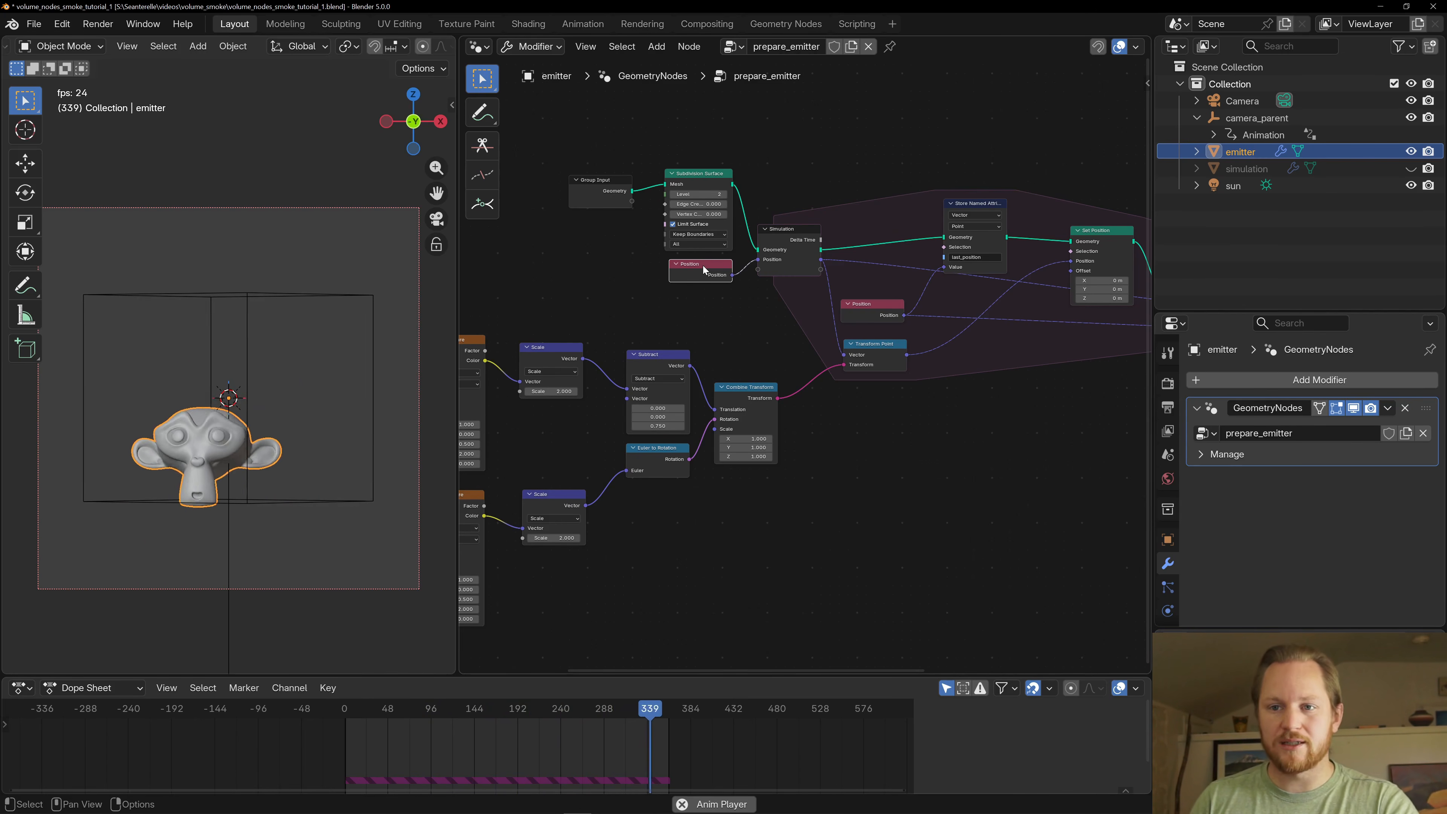
left_click(775, 236)
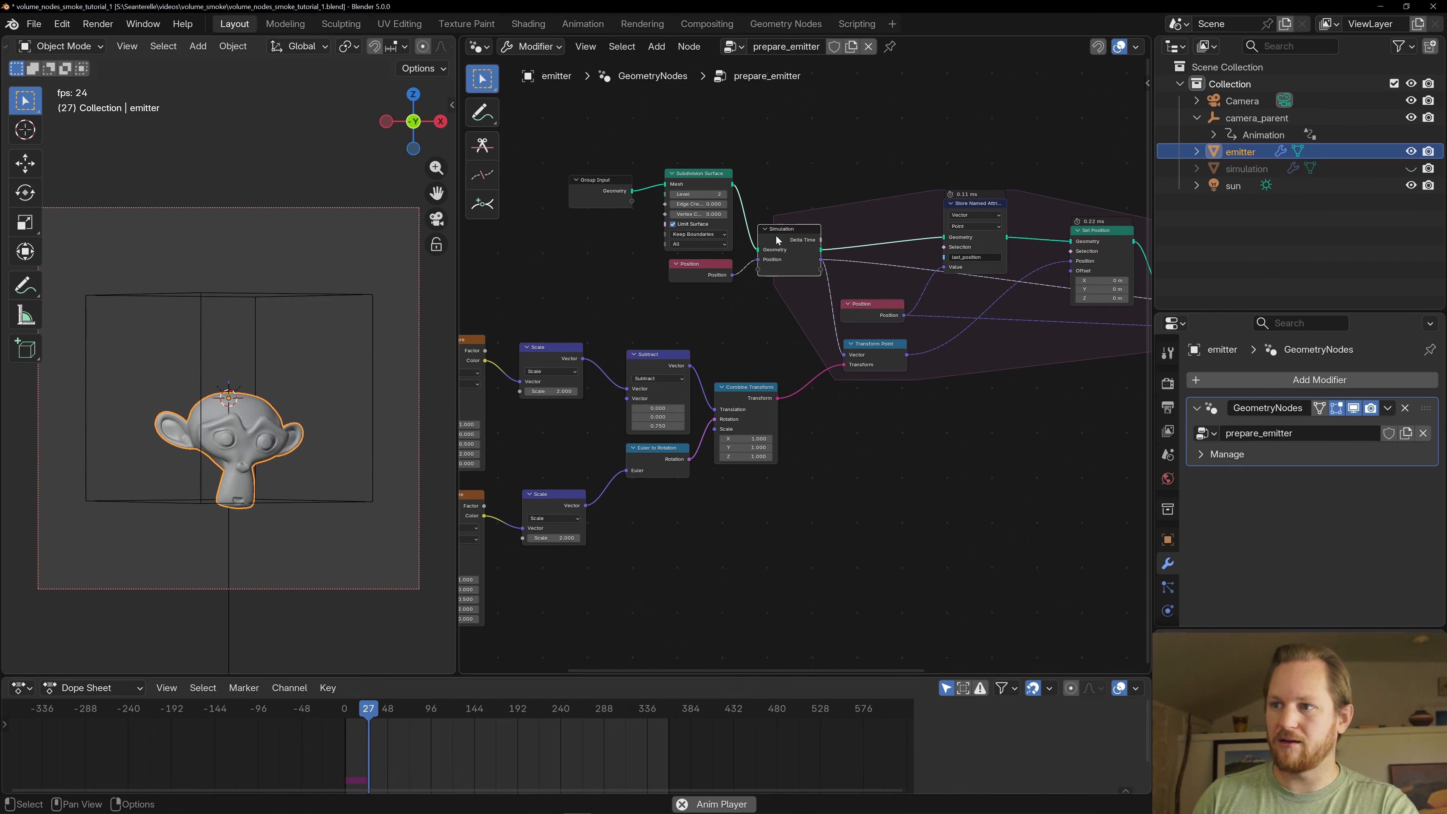
middle_click_drag(781, 382, 699, 344)
scroll(699, 343, "down", 1)
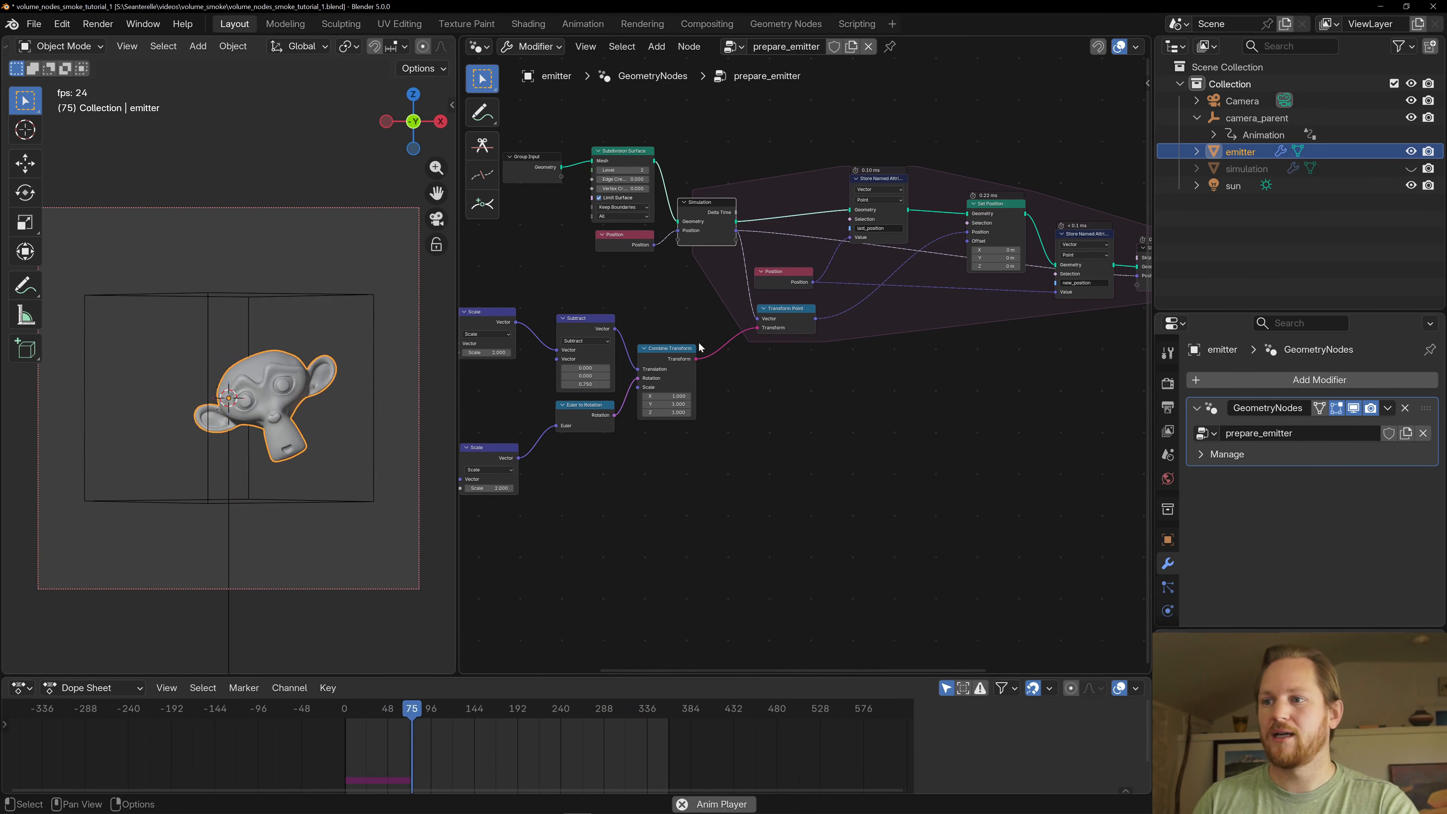
mouse_move(802, 332)
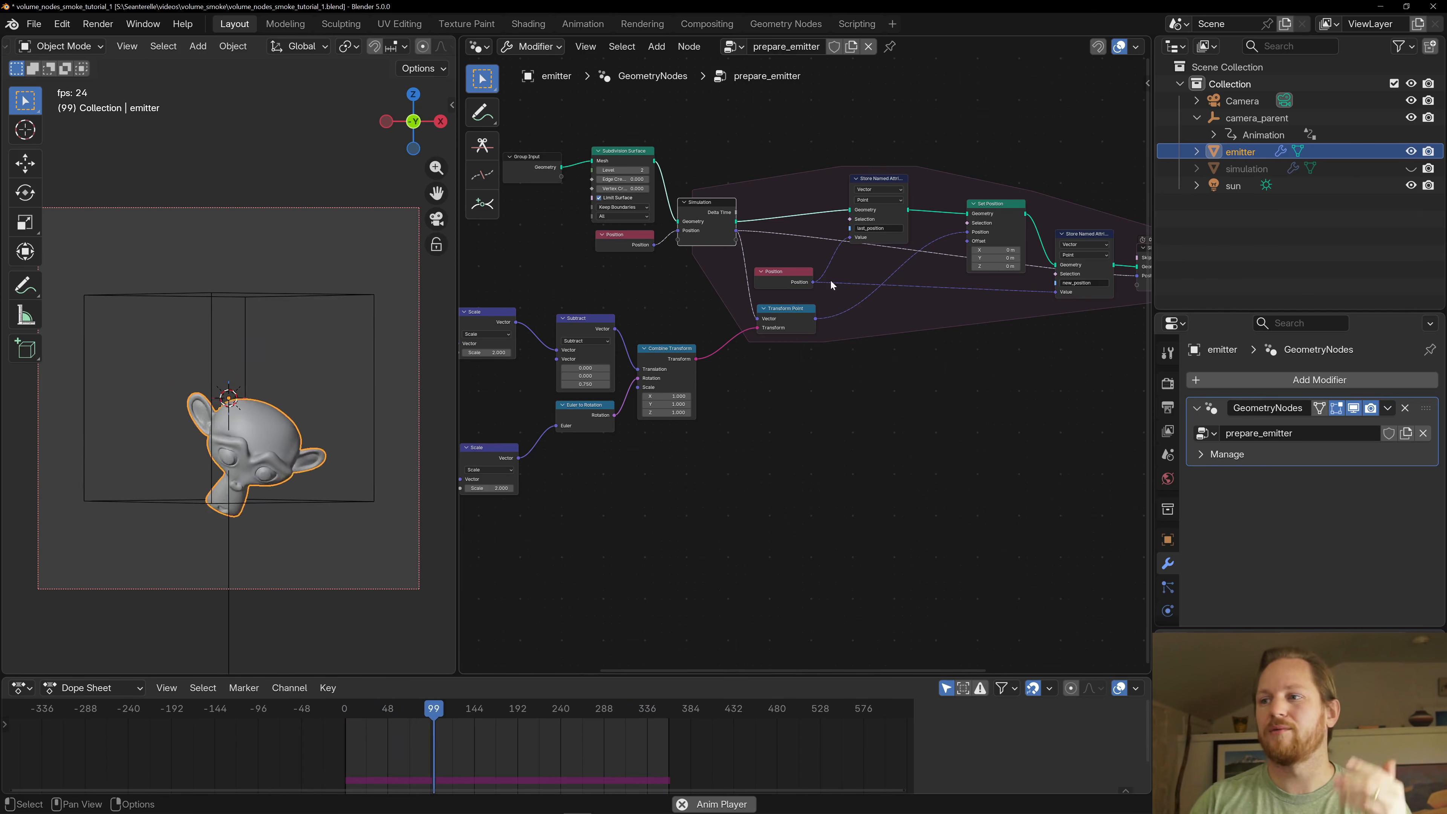
middle_click_drag(915, 337, 865, 346)
scroll(864, 346, "up", 4)
scroll(842, 282, "down", 1)
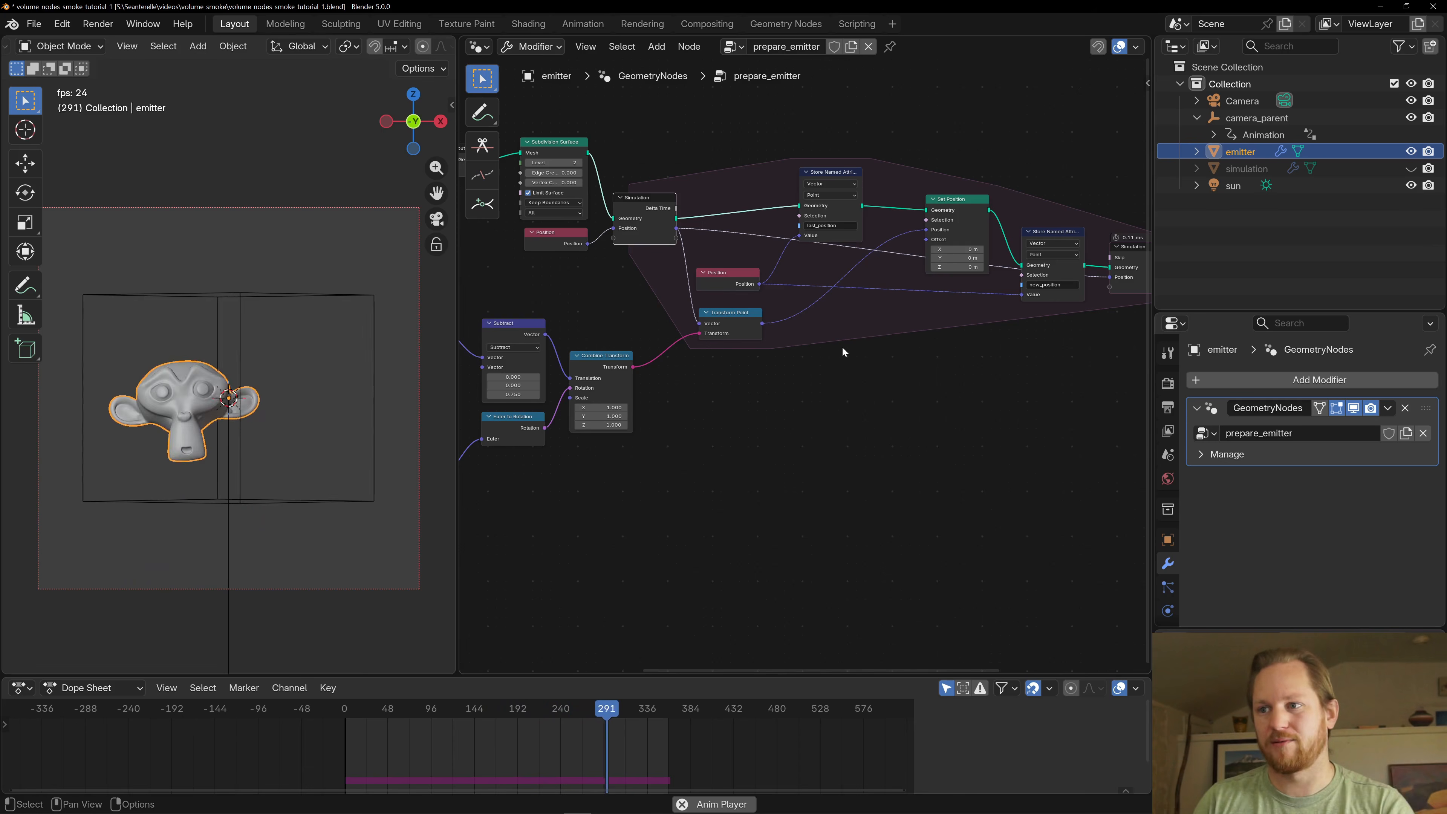
- Inspect the Transform Point node and trace its transform back through Combine Transform to the noise nodes
scroll(695, 362, "up", 1)
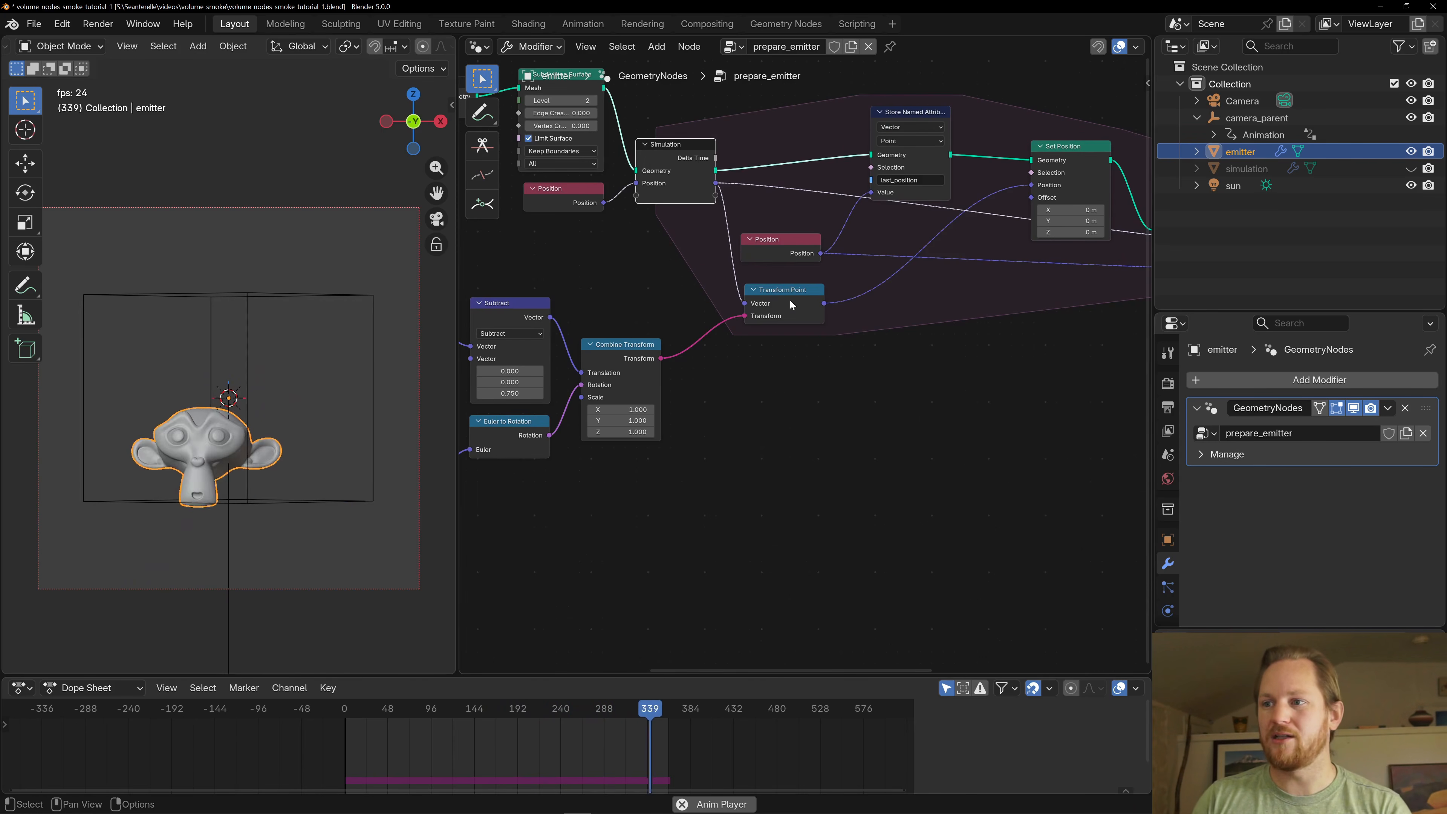
left_click(790, 301)
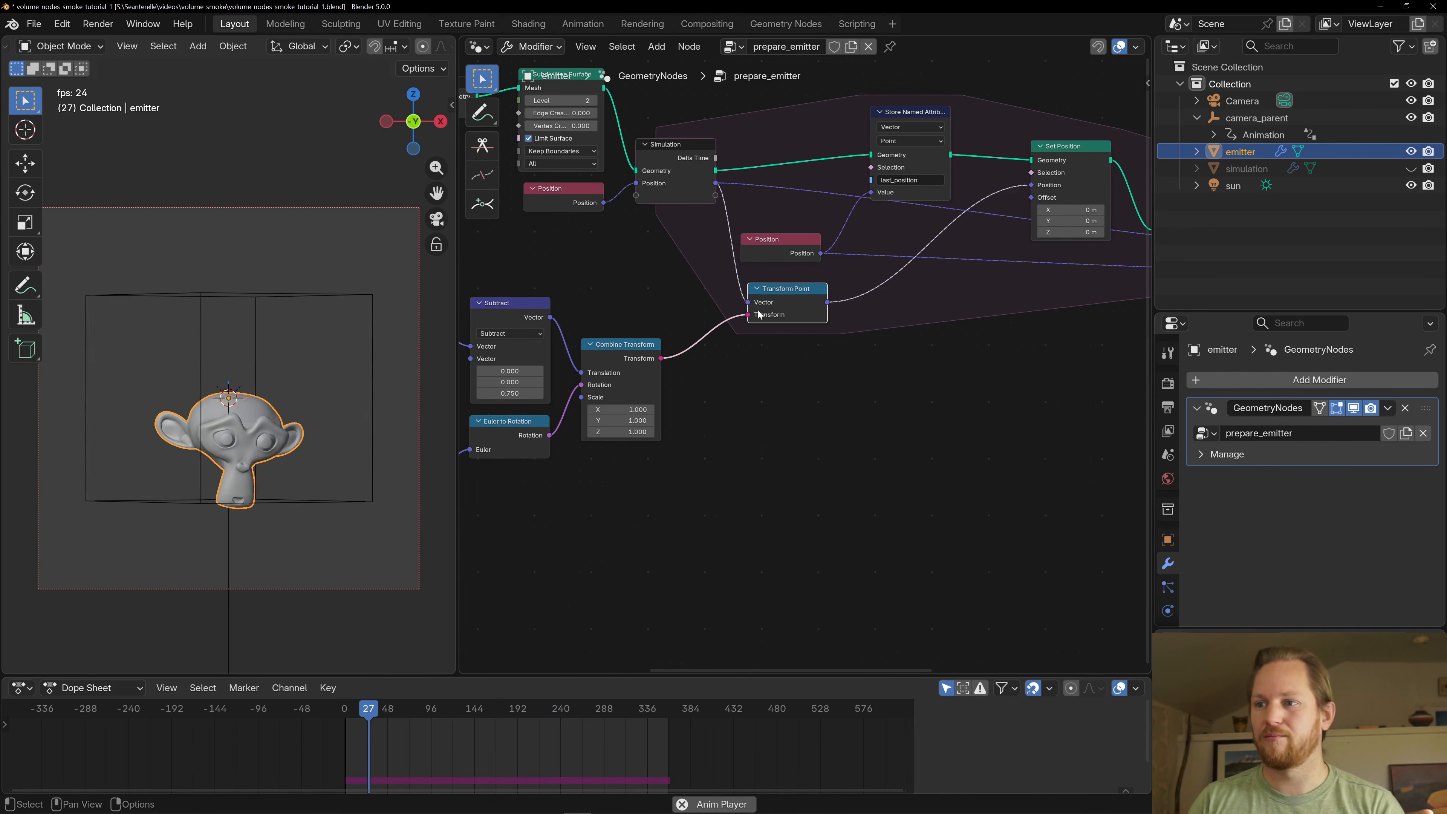
scroll(754, 314, "down", 4)
middle_click_drag(638, 348, 938, 246)
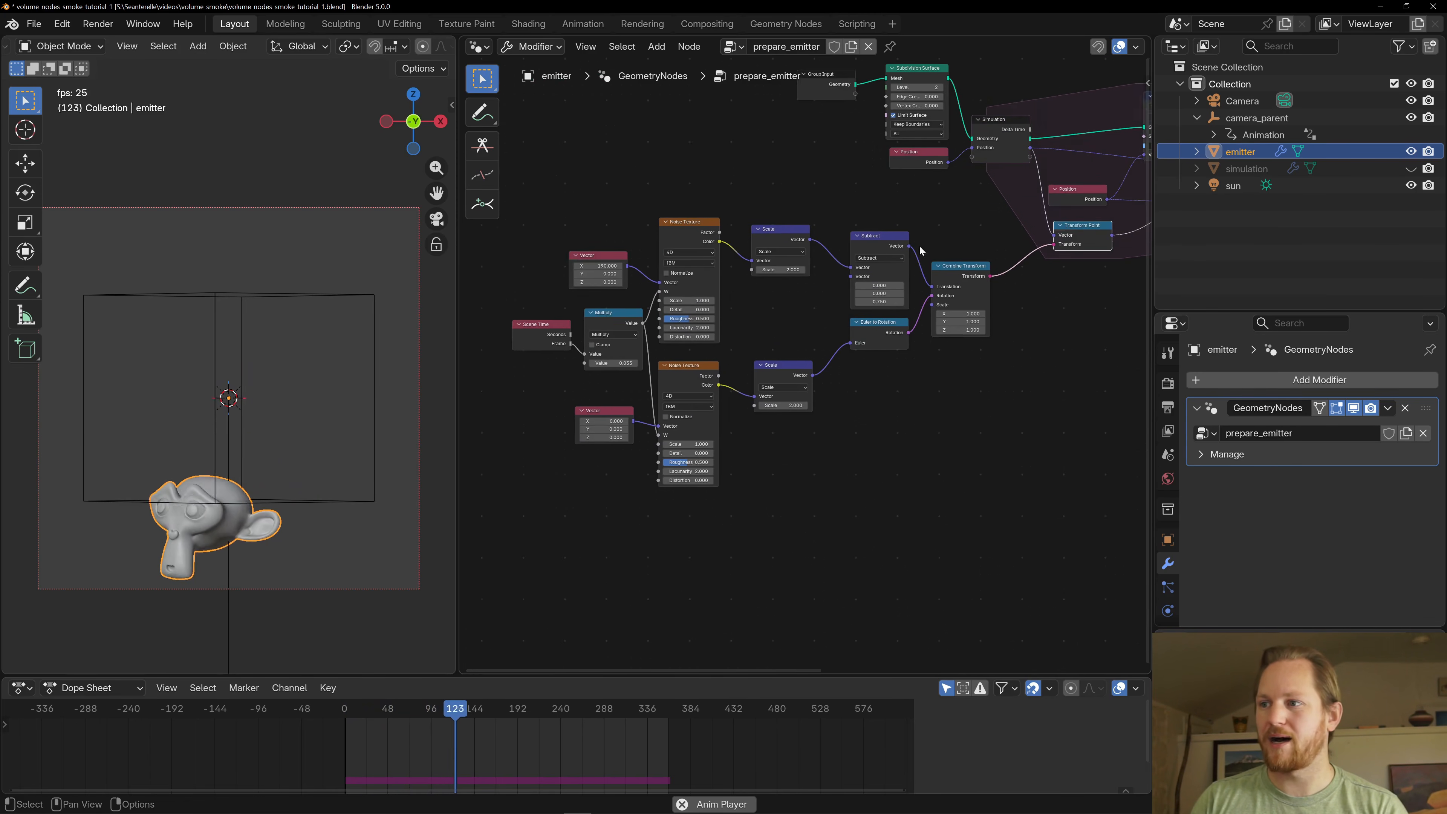
- Examine how the Scene Time and Multiply nodes drive the Noise Texture nodes behind the emitter's motion
scroll(781, 359, "up", 1)
middle_click_drag(765, 275, 794, 302)
scroll(792, 299, "down", 1)
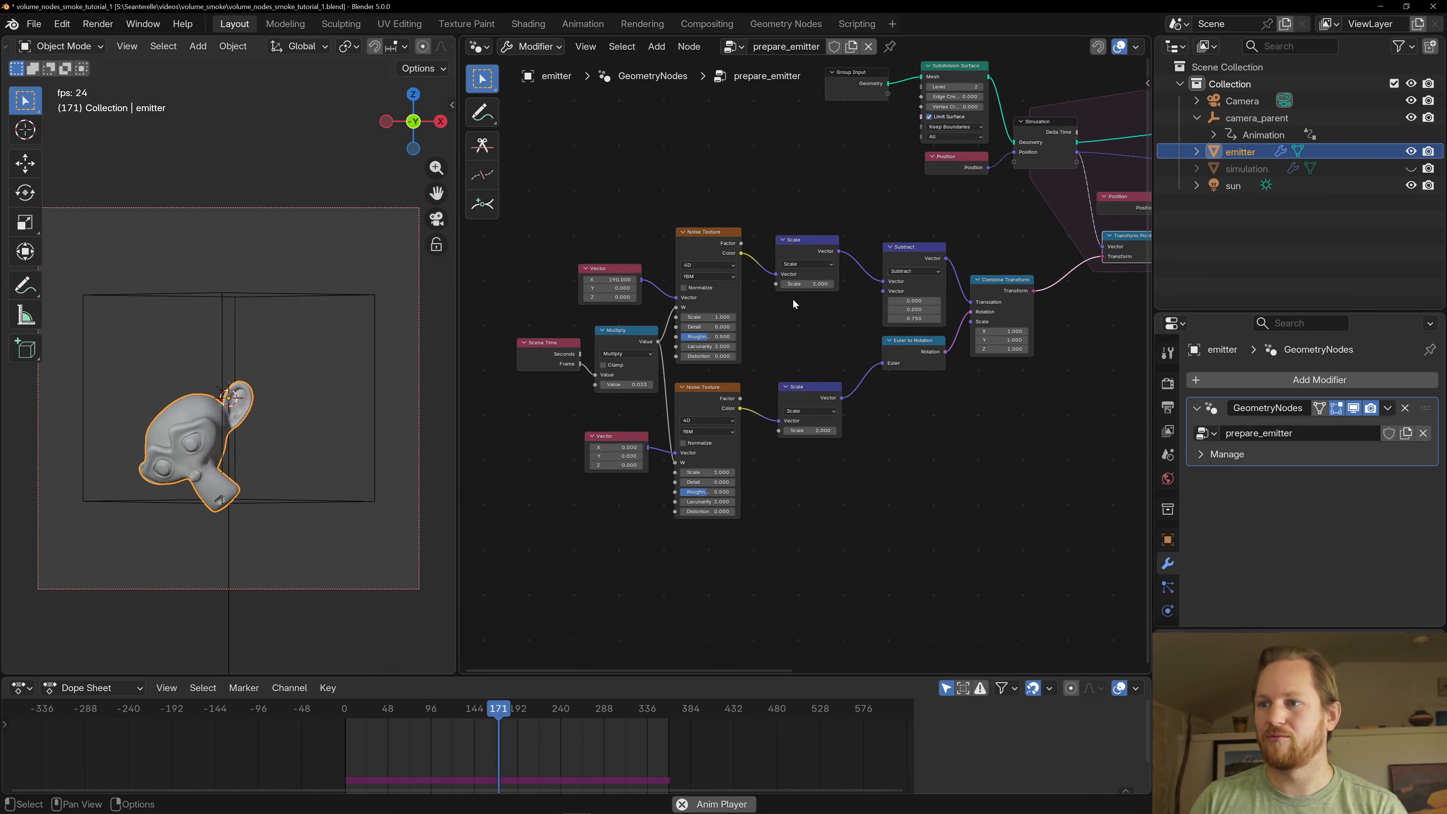
left_click(689, 239)
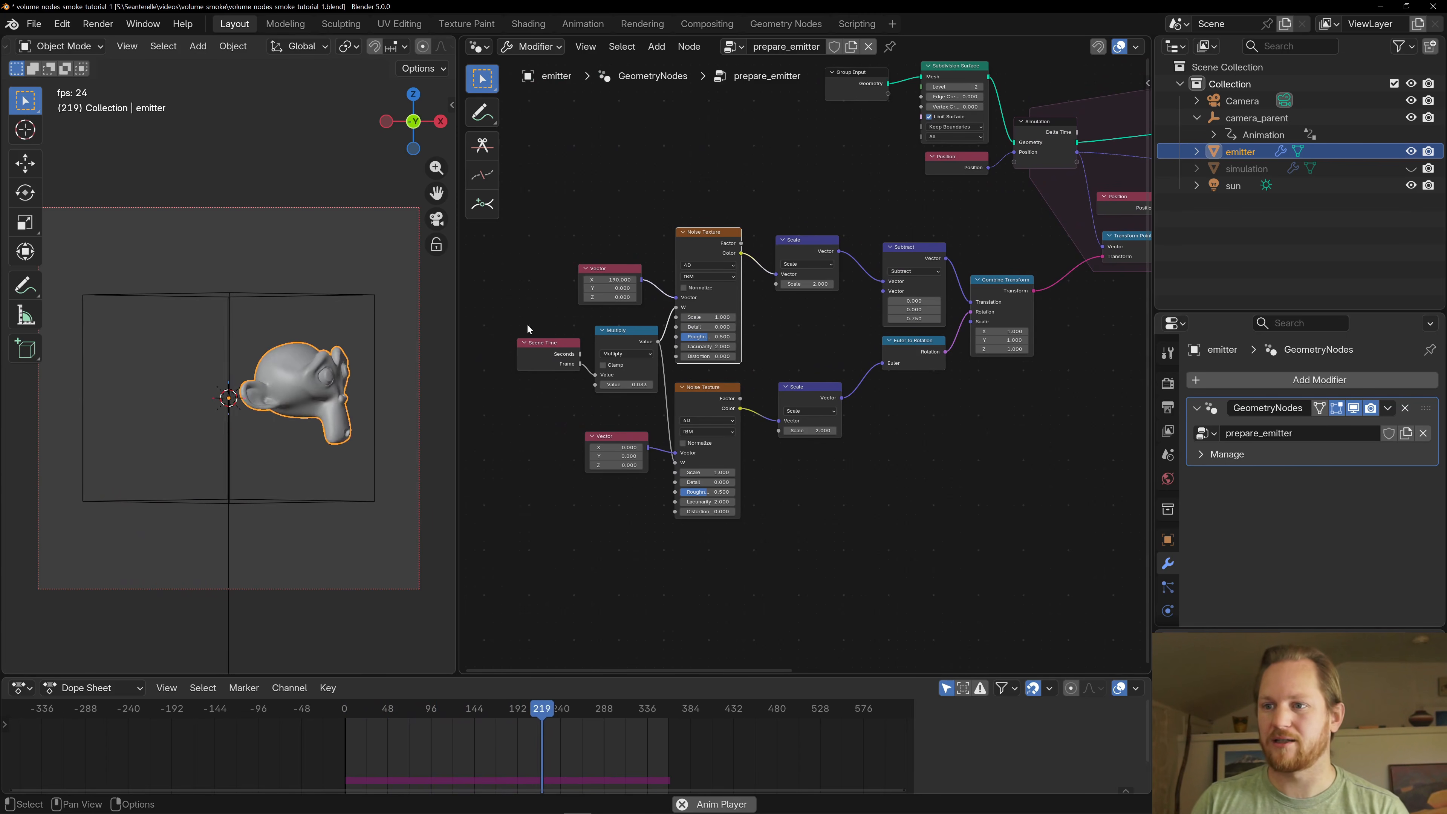
left_click_drag(535, 355, 520, 370)
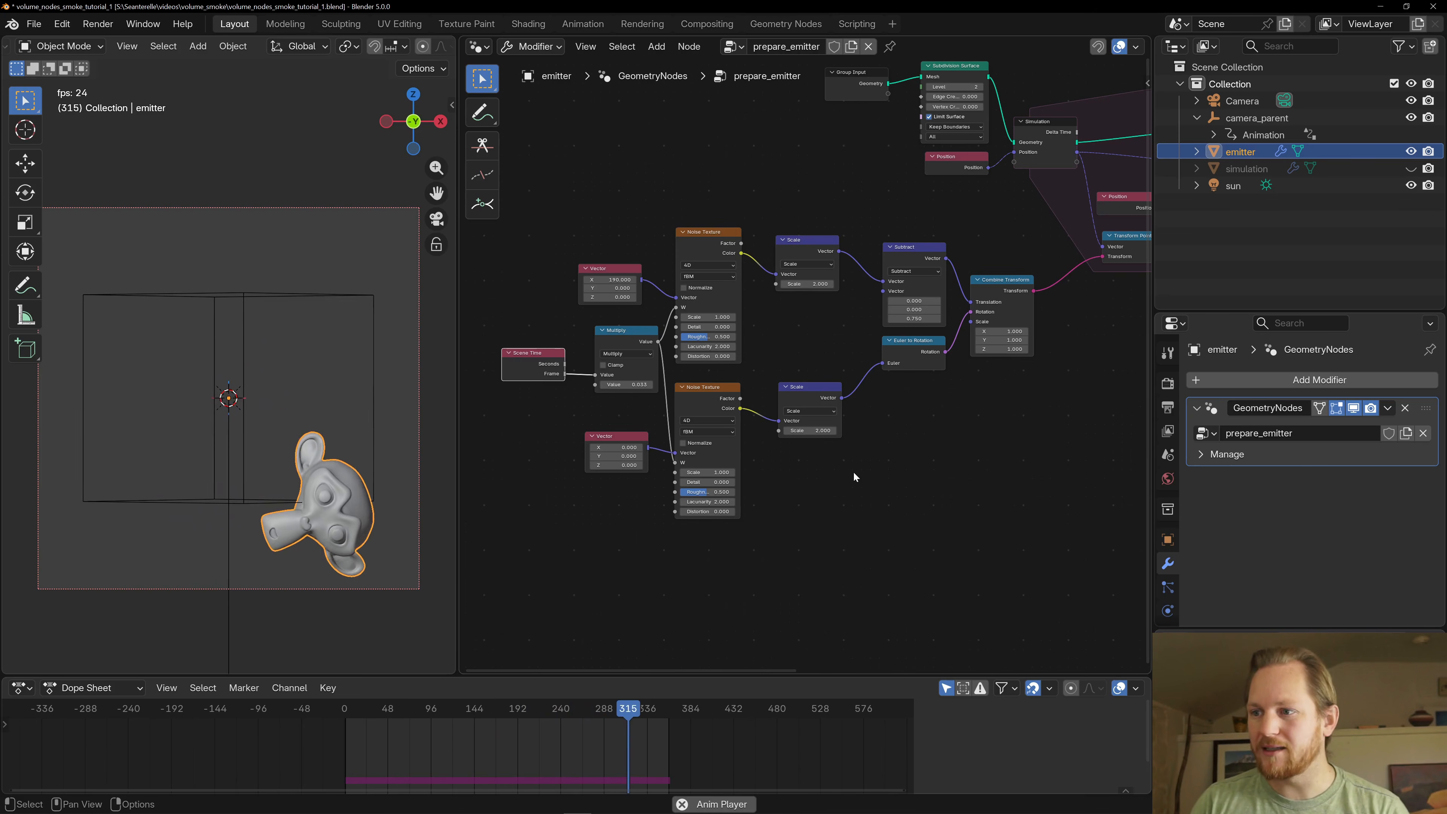
middle_click_drag(853, 471, 749, 477)
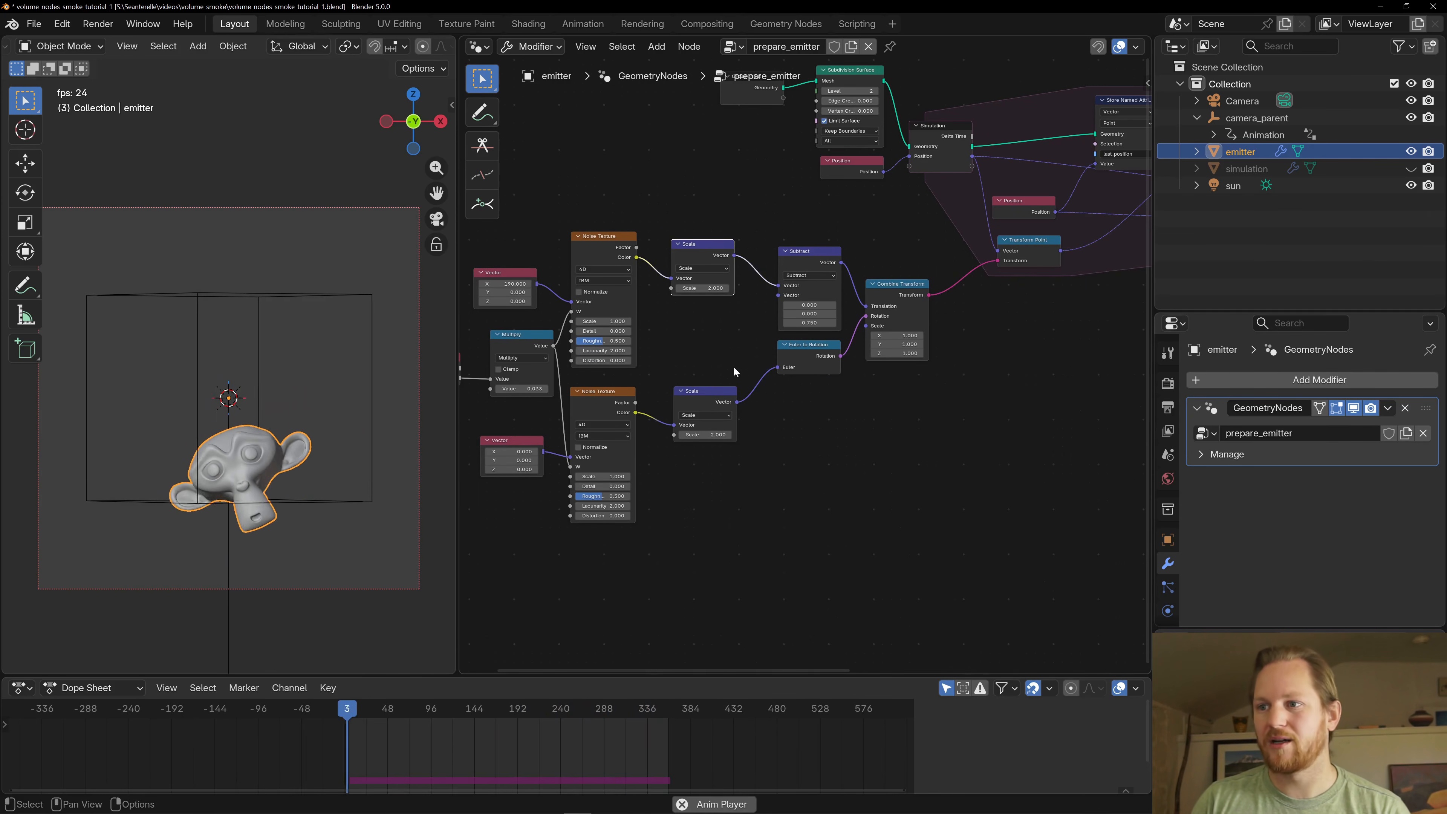
- Trace the scaled noise through the Subtract and Euler to Rotation nodes into the translation and rotation of Combine Transform
left_click(808, 252)
left_click(793, 350)
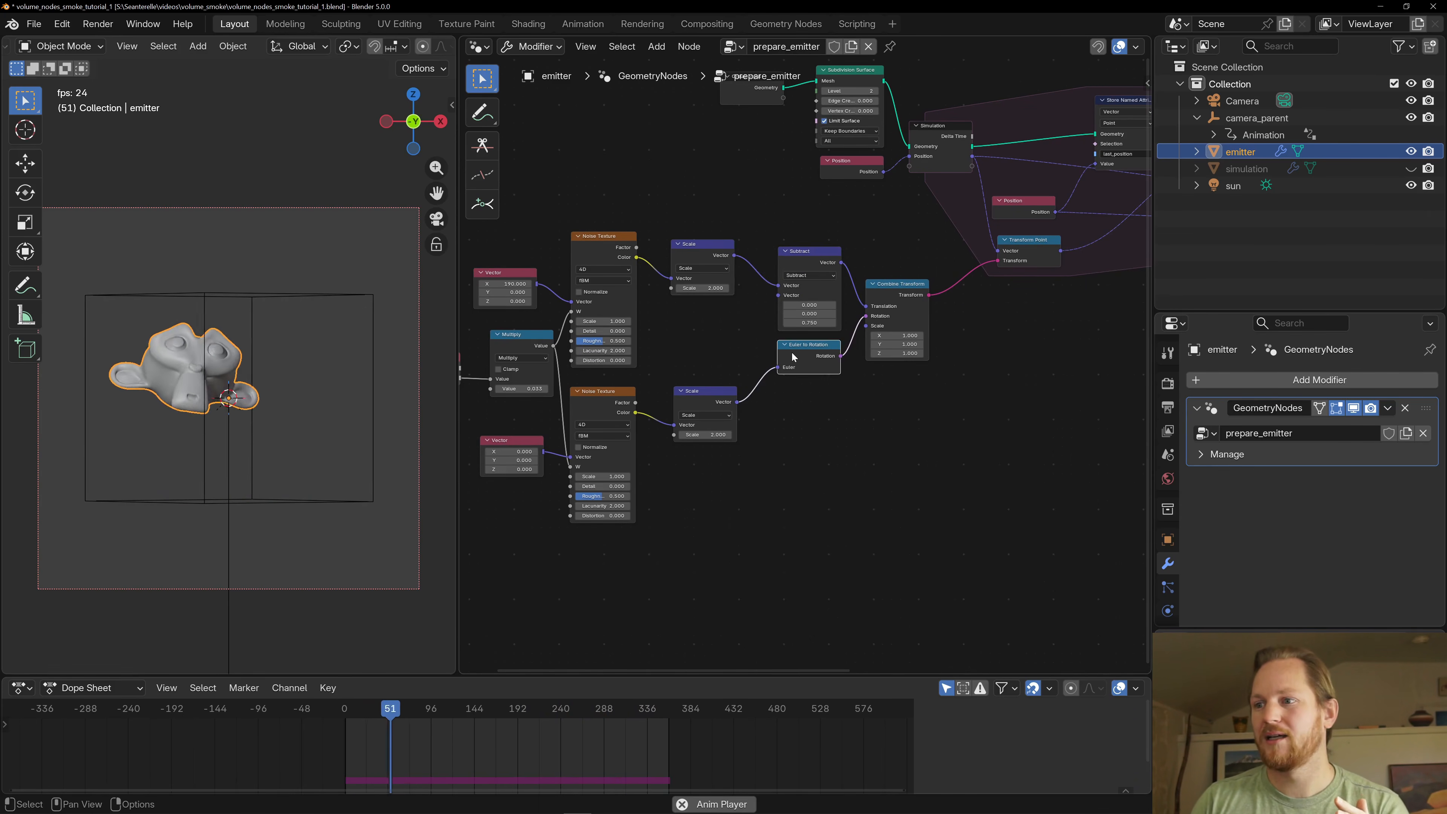
middle_click_drag(847, 386, 801, 396)
scroll(800, 396, "up", 2)
middle_click_drag(574, 413, 765, 383)
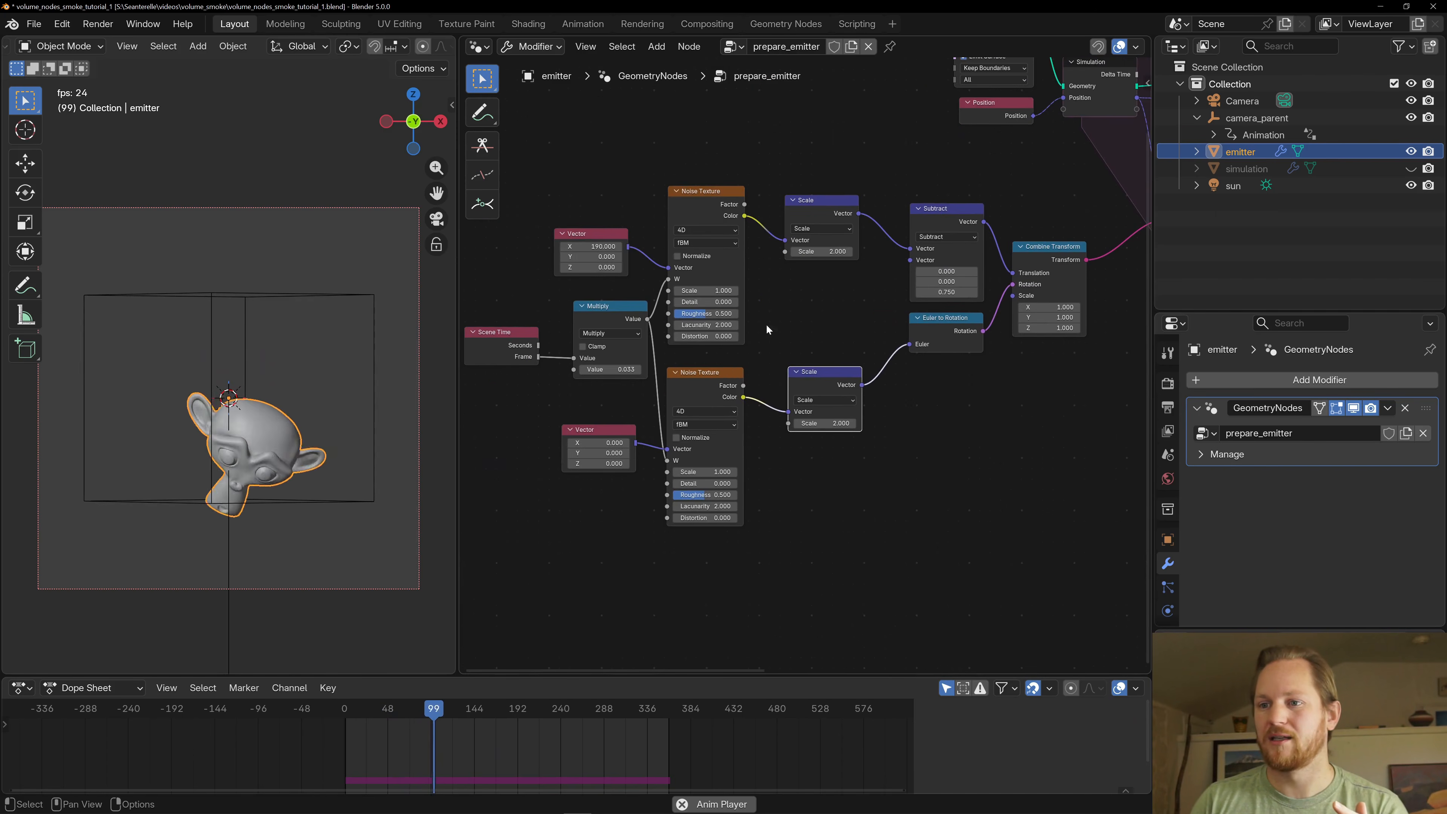
middle_click_drag(952, 219, 805, 250)
left_click(795, 262)
mouse_move(821, 272)
left_mouse_down()
mouse_move(808, 251)
mouse_move(822, 272)
left_mouse_up()
middle_click_drag(853, 299, 651, 373)
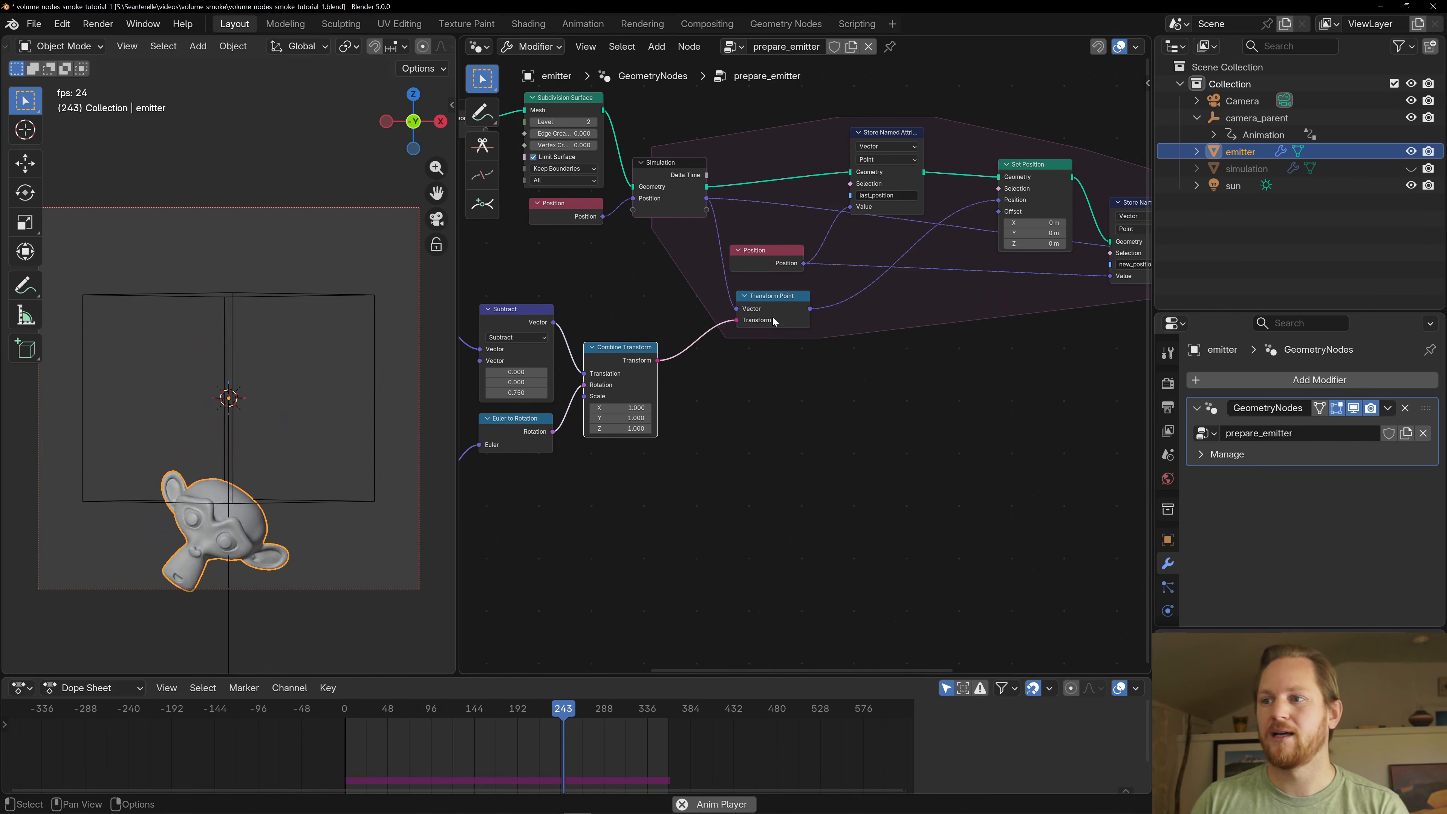
- Follow the transform through Transform Point and Set Position, and inspect the nodes storing last_position and new_position
middle_click_drag(772, 341, 688, 369)
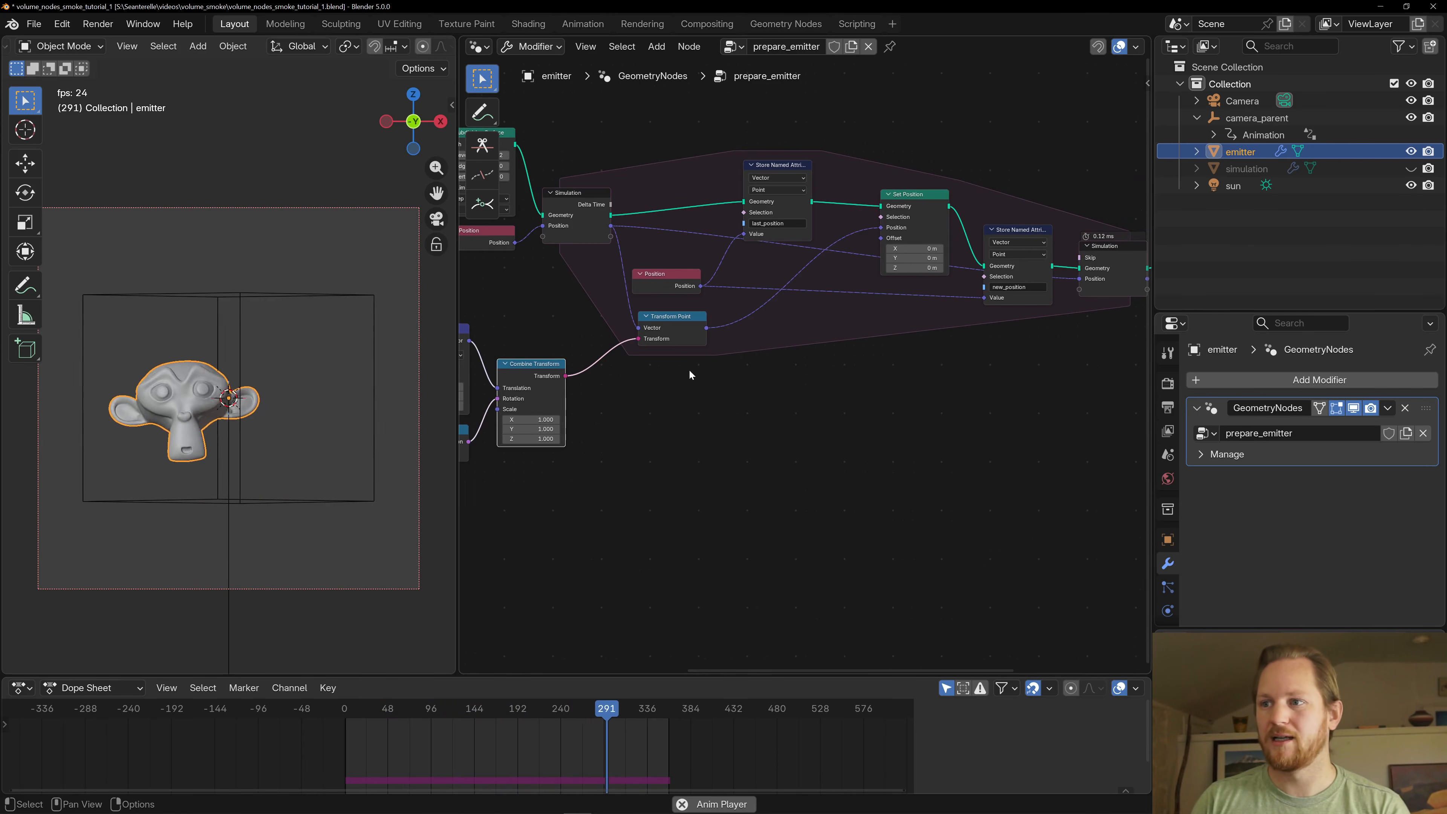
left_click_drag(660, 332, 659, 336)
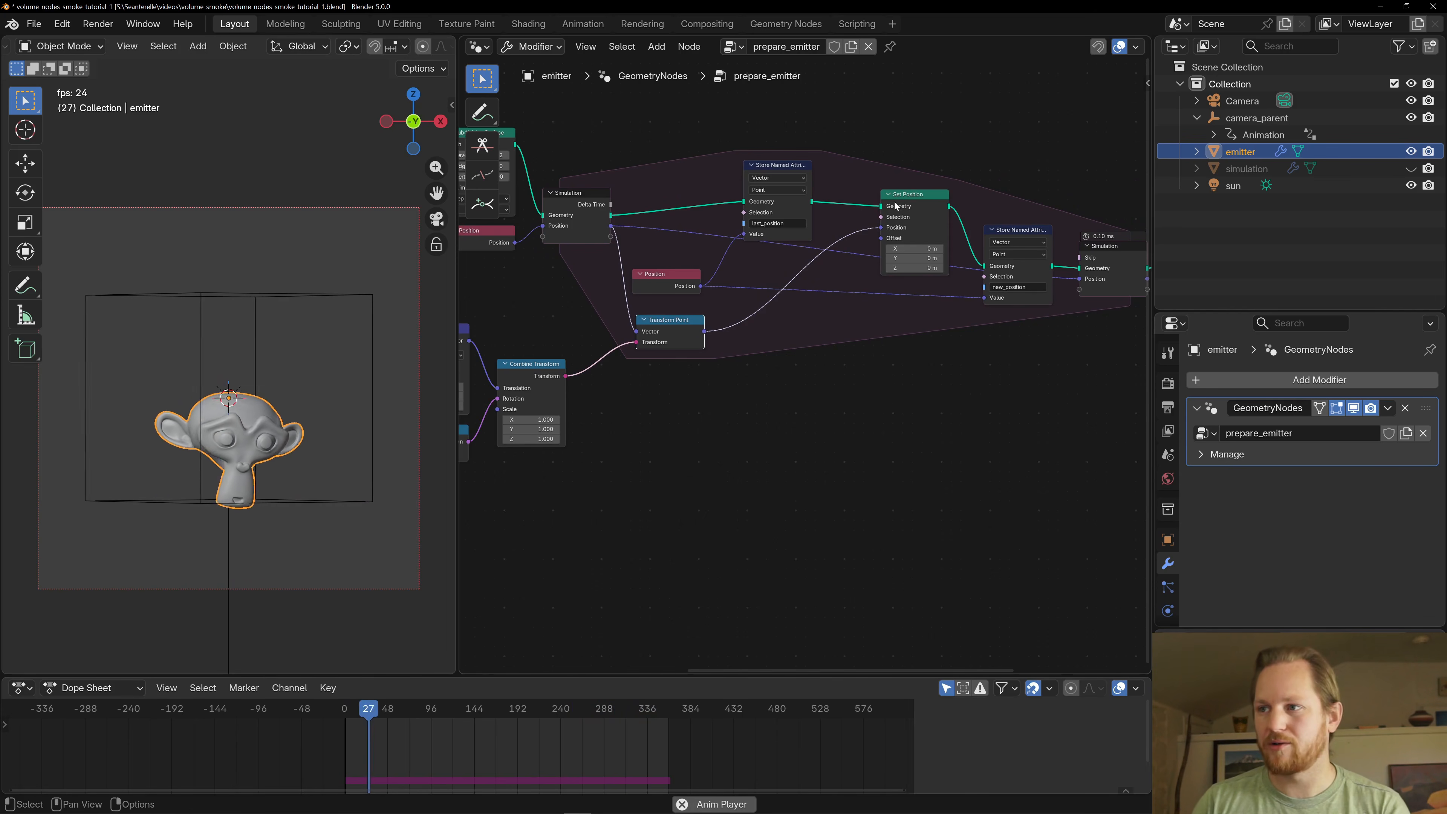
left_click_drag(920, 197, 916, 196)
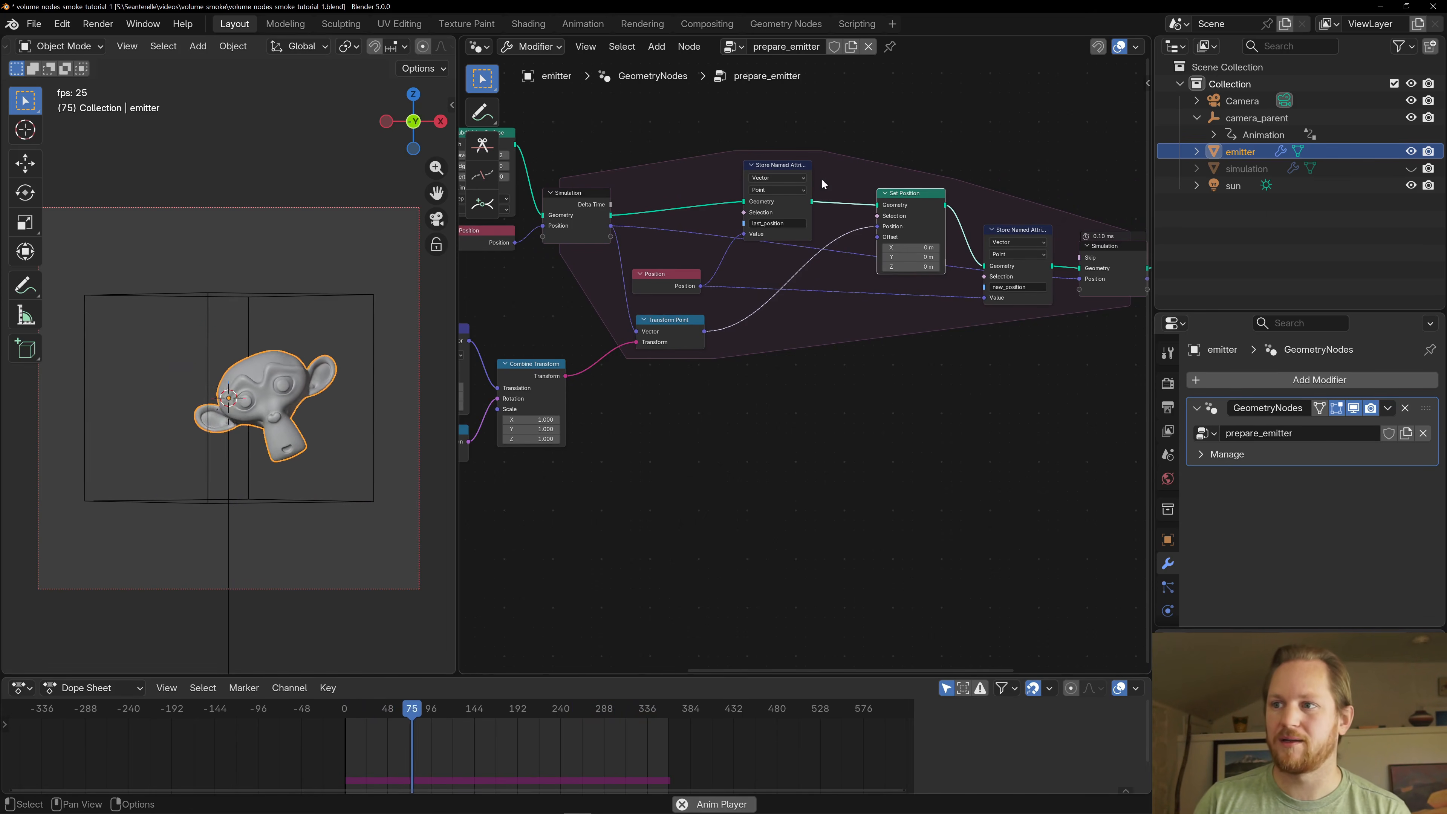
left_click(783, 169)
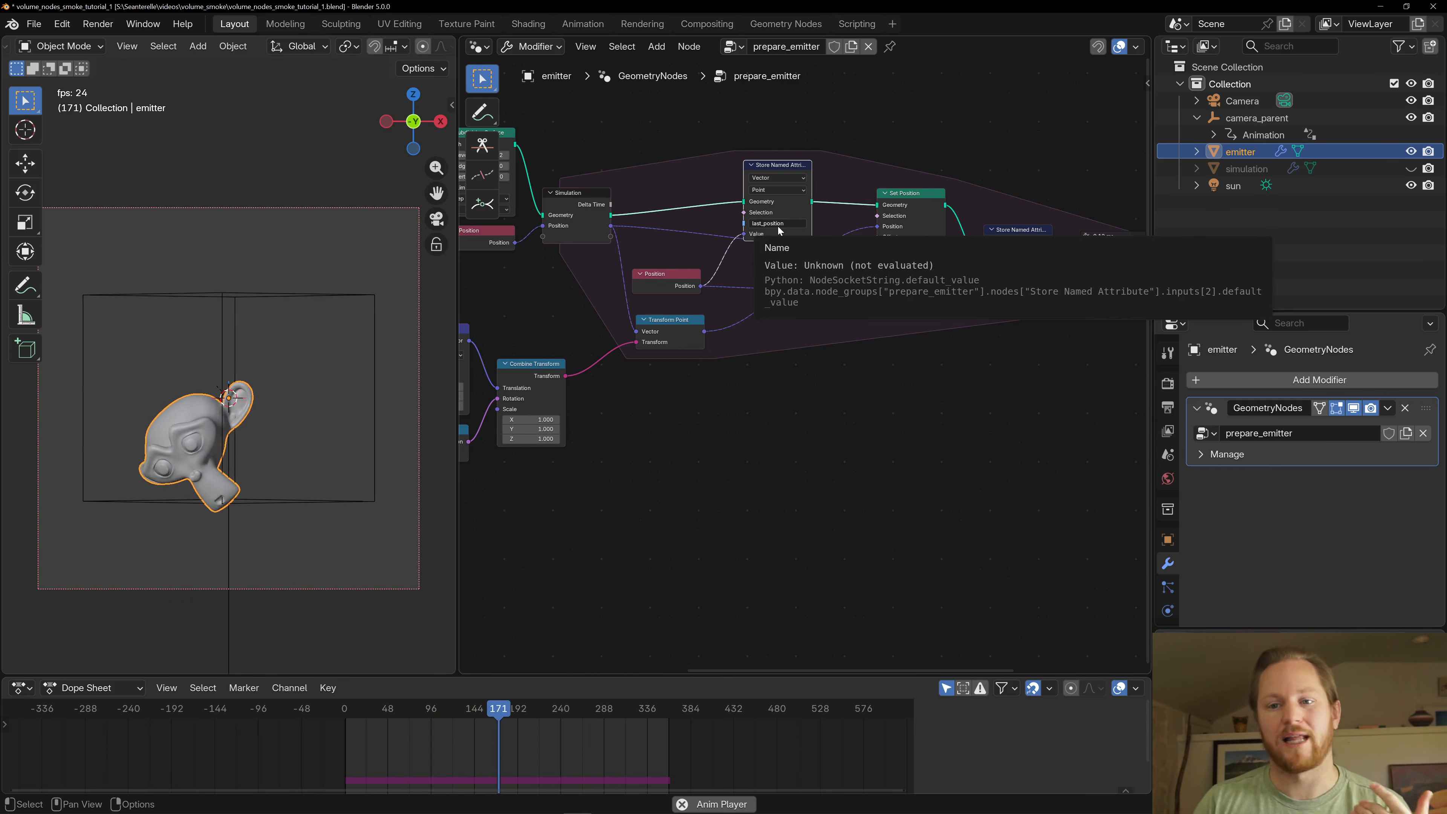
middle_click_drag(866, 375, 683, 299)
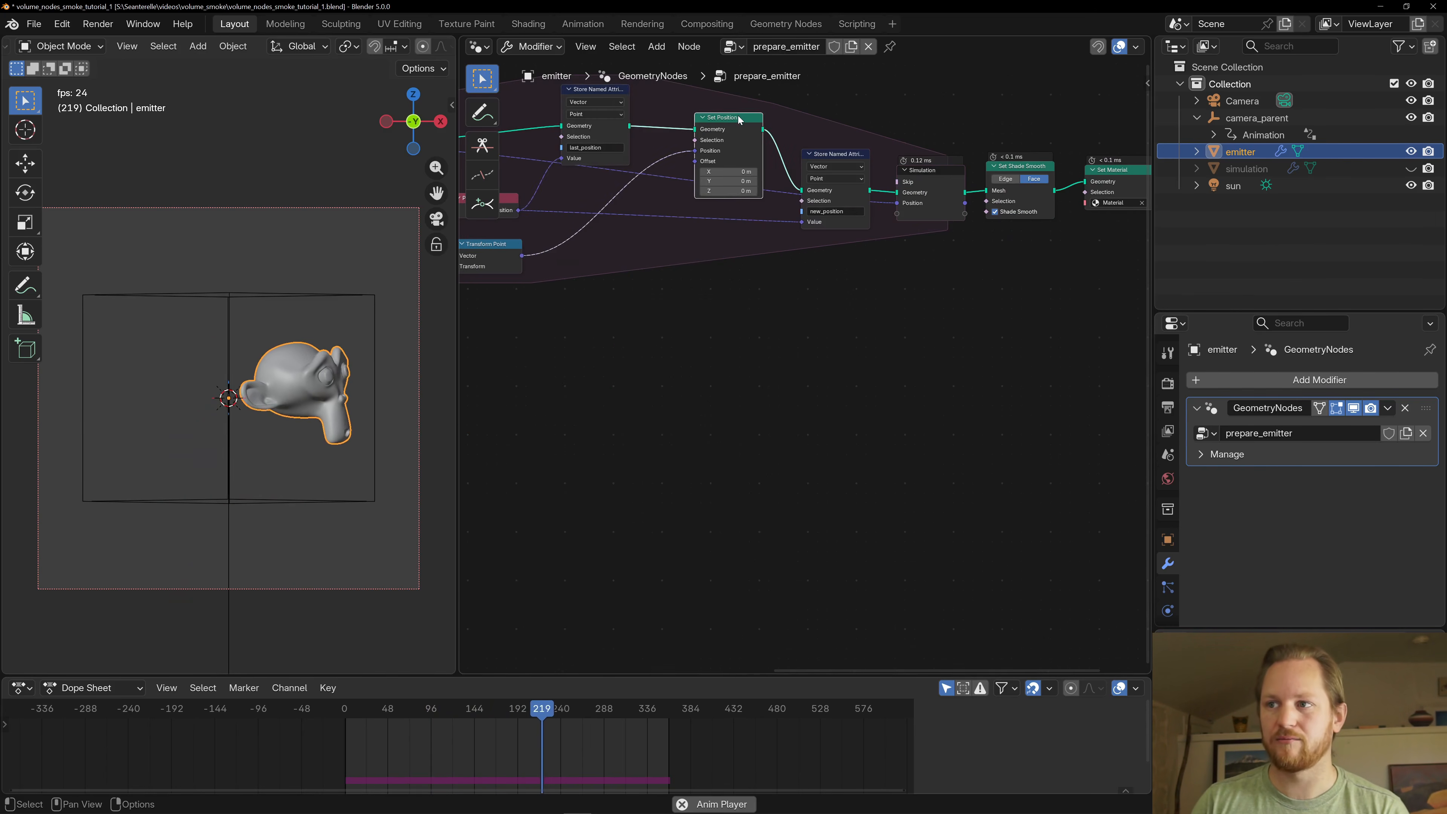
middle_click_drag(856, 170, 922, 225)
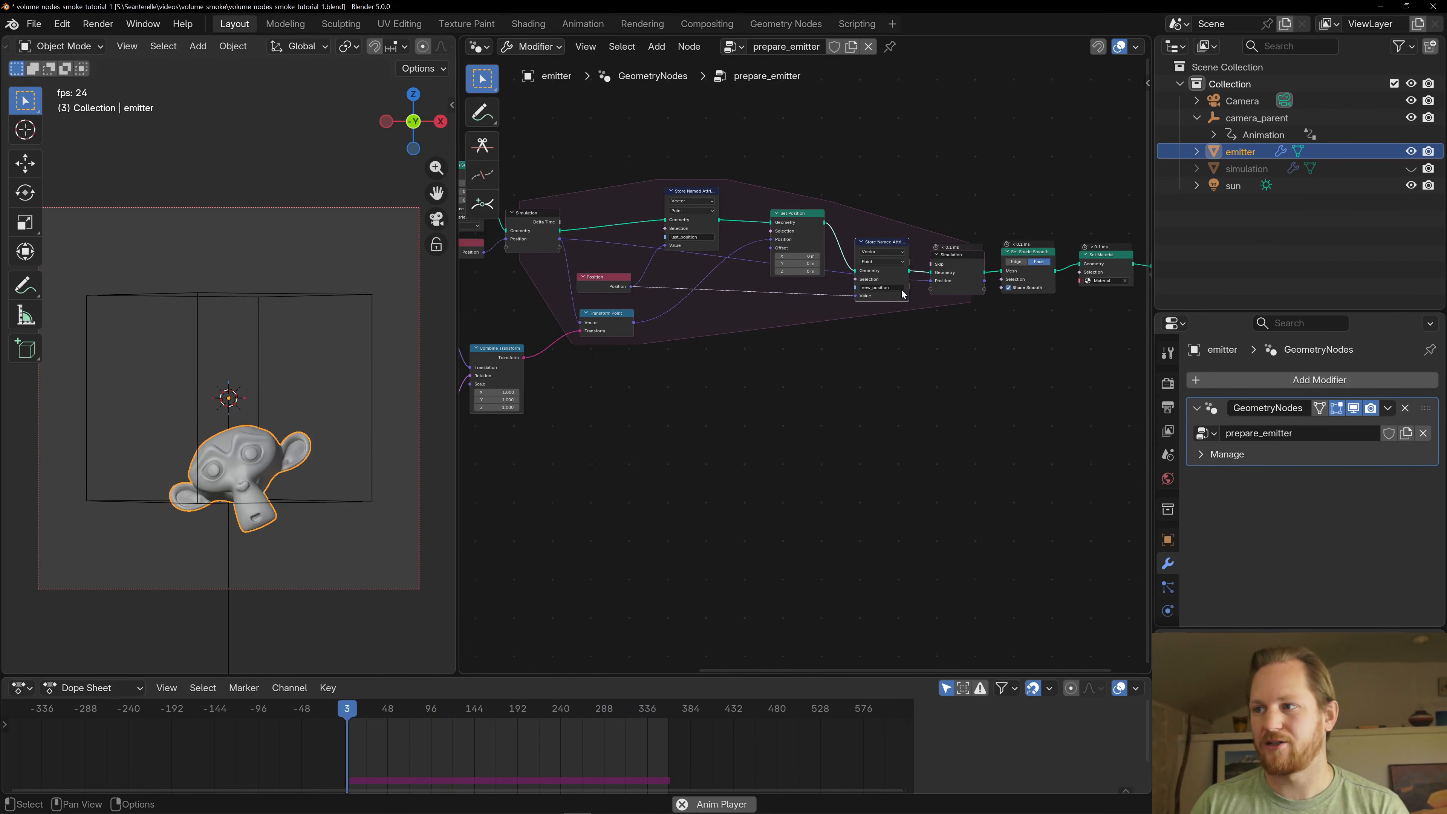
- Inspect the Set Shade Smooth and Set Material nodes at the end of the prepare_emitter tree
middle_click_drag(992, 277, 682, 323)
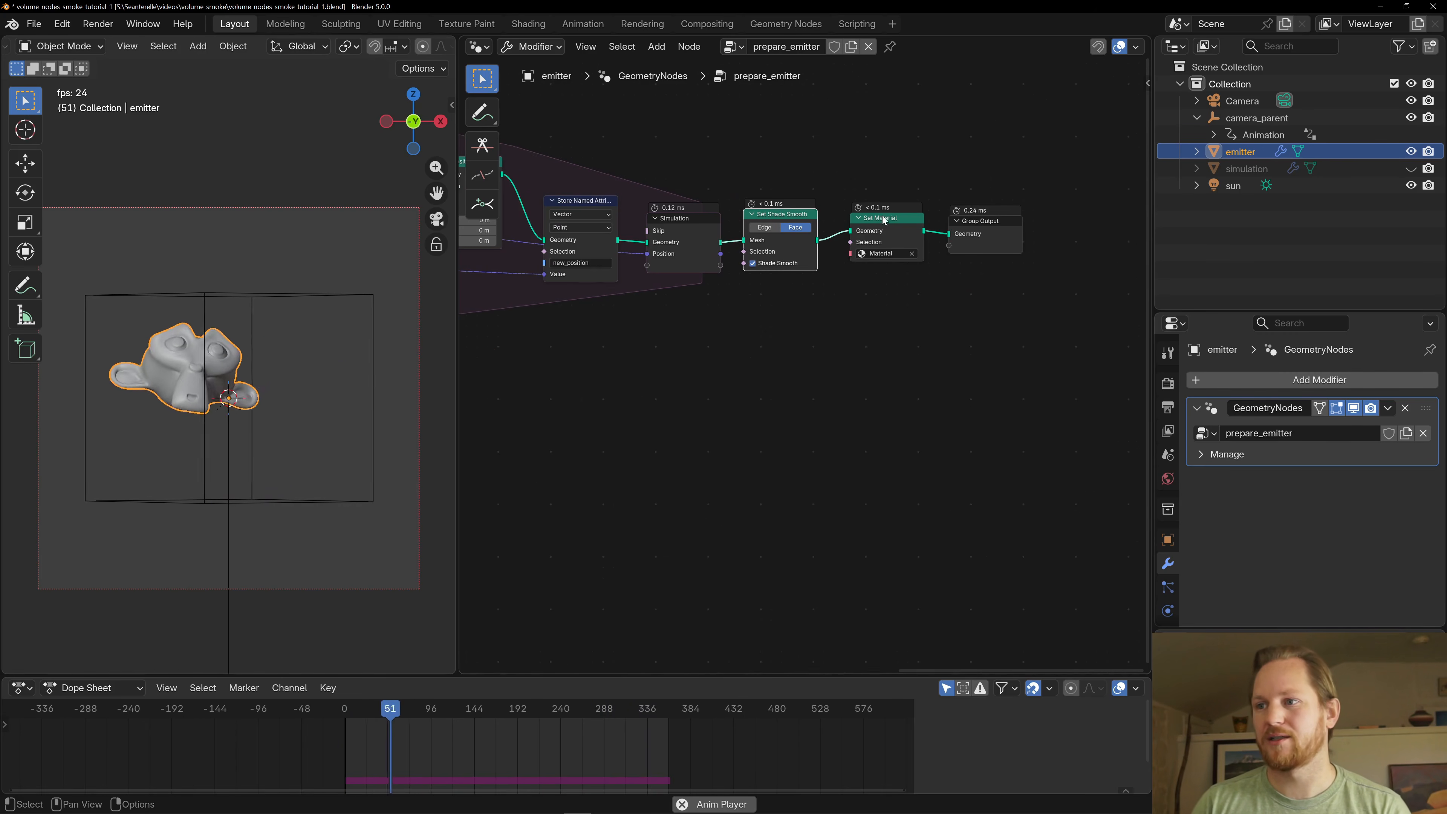
left_click(895, 228)
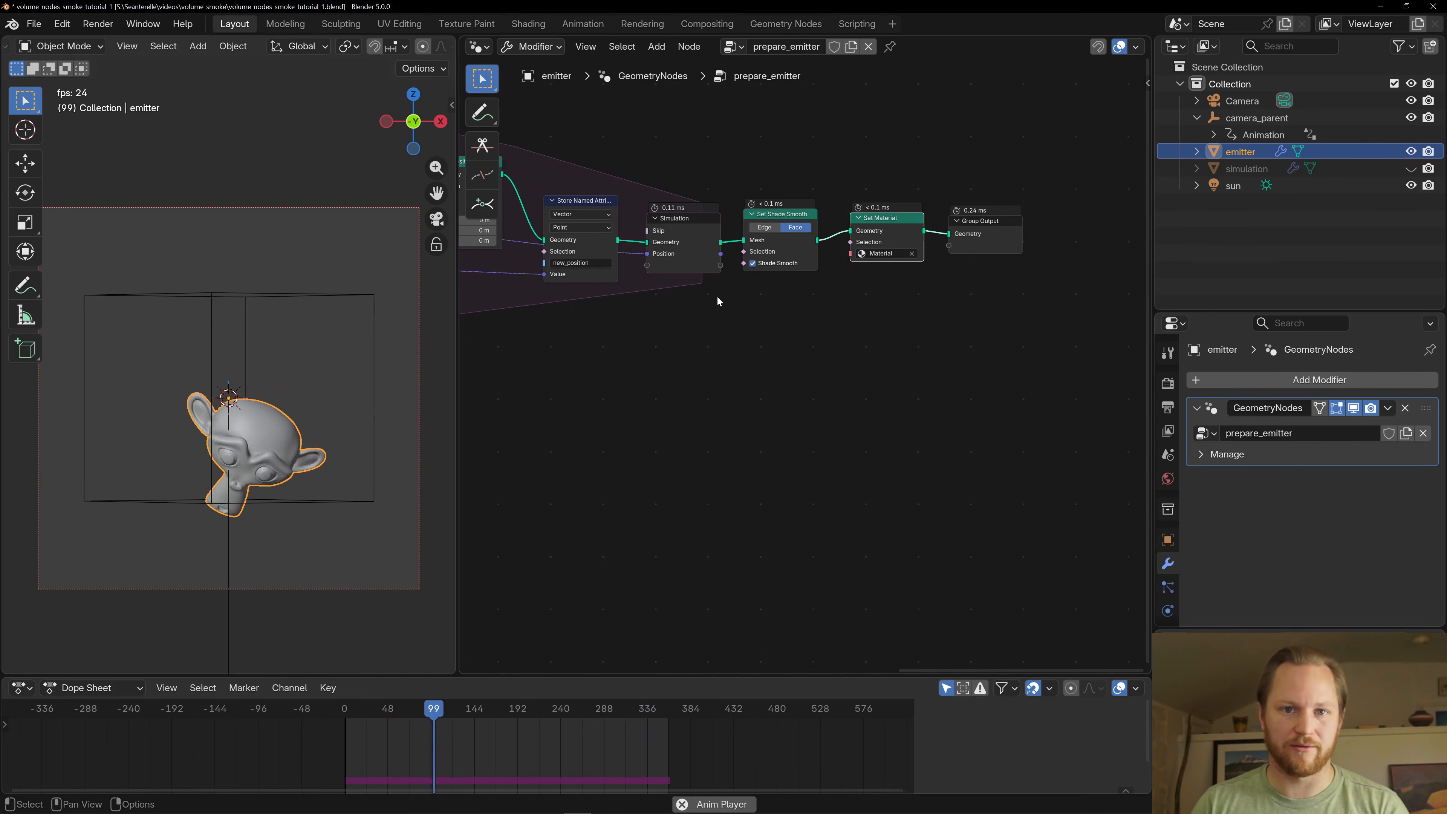
scroll(863, 318, "down", 2)
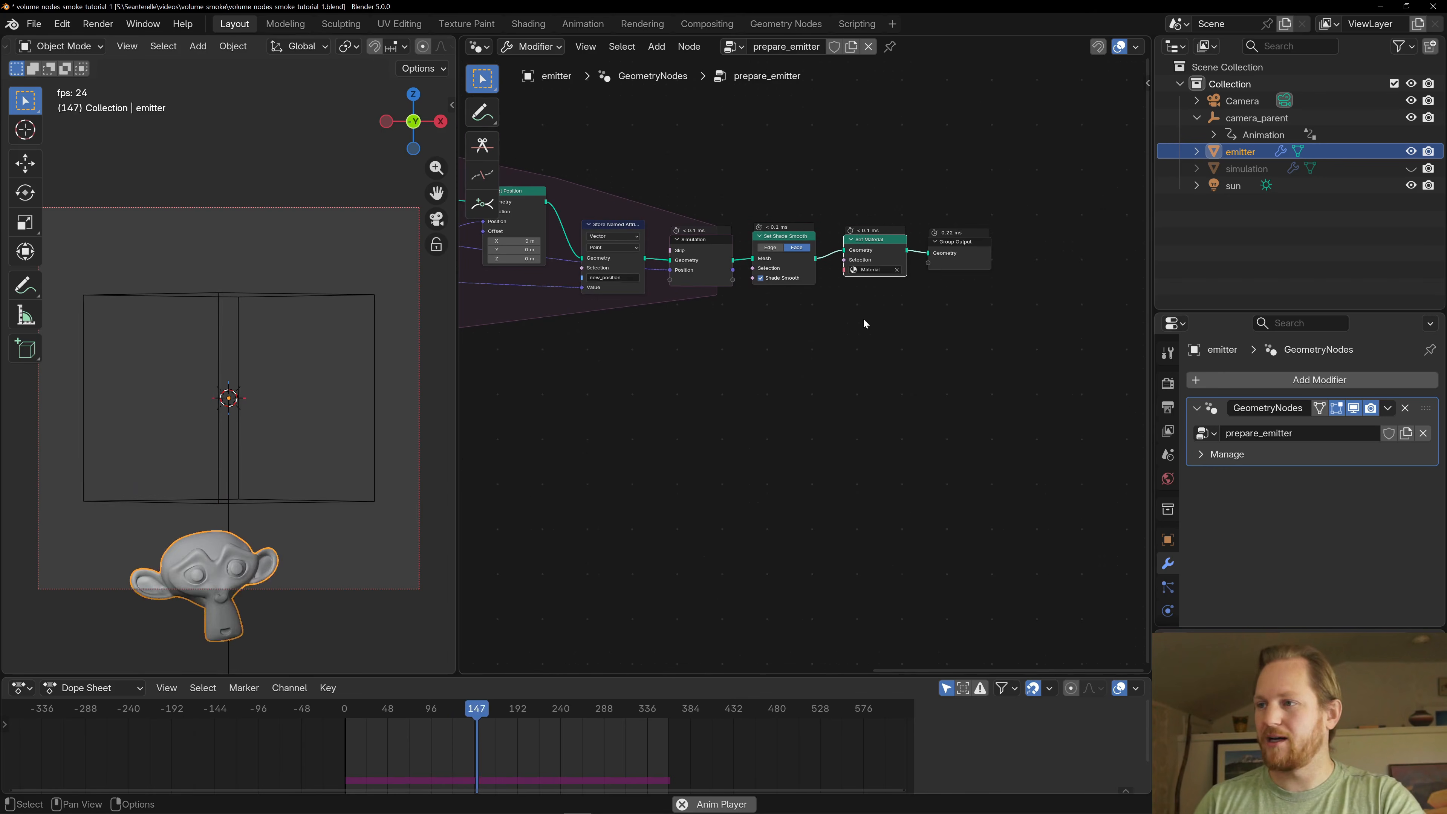
- Stop the playback, unhide the simulation object, enable its Geometry Nodes modifier in the viewport, and save the file
key("Escape")
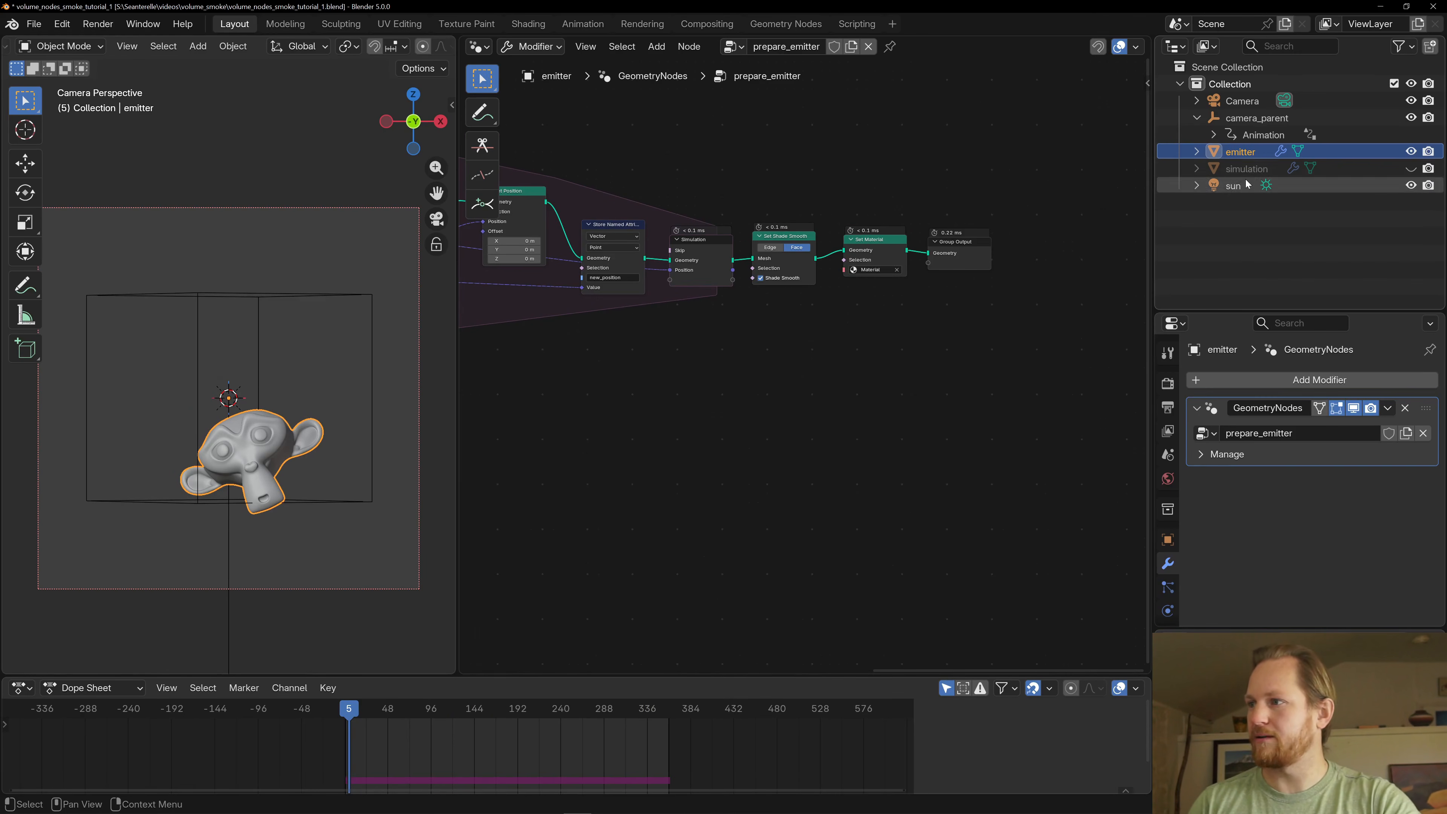
left_click(1247, 169)
left_click(1412, 169)
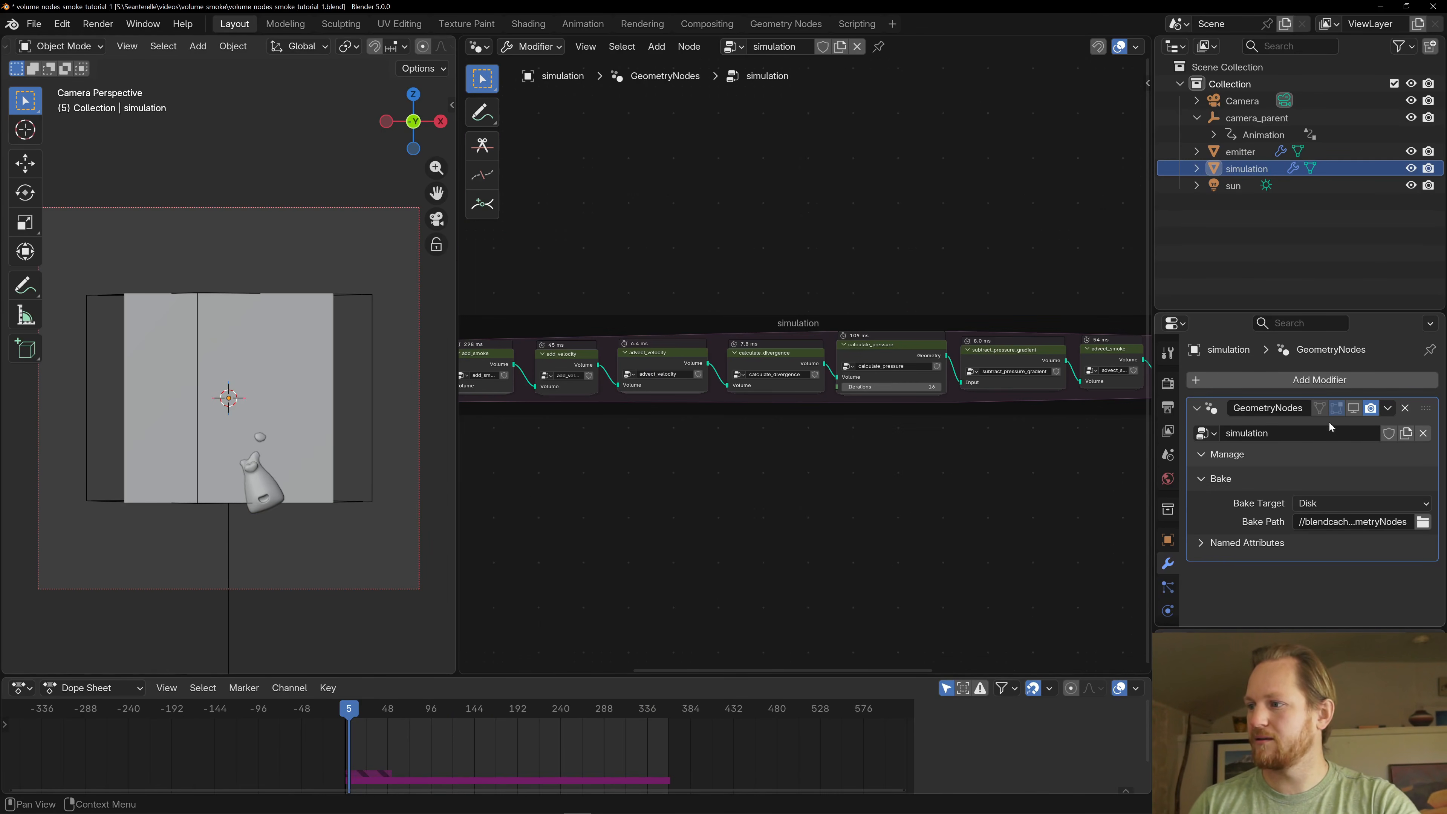
left_click(1353, 408)
scroll(758, 421, "down", 2)
scroll(786, 432, "up", 2)
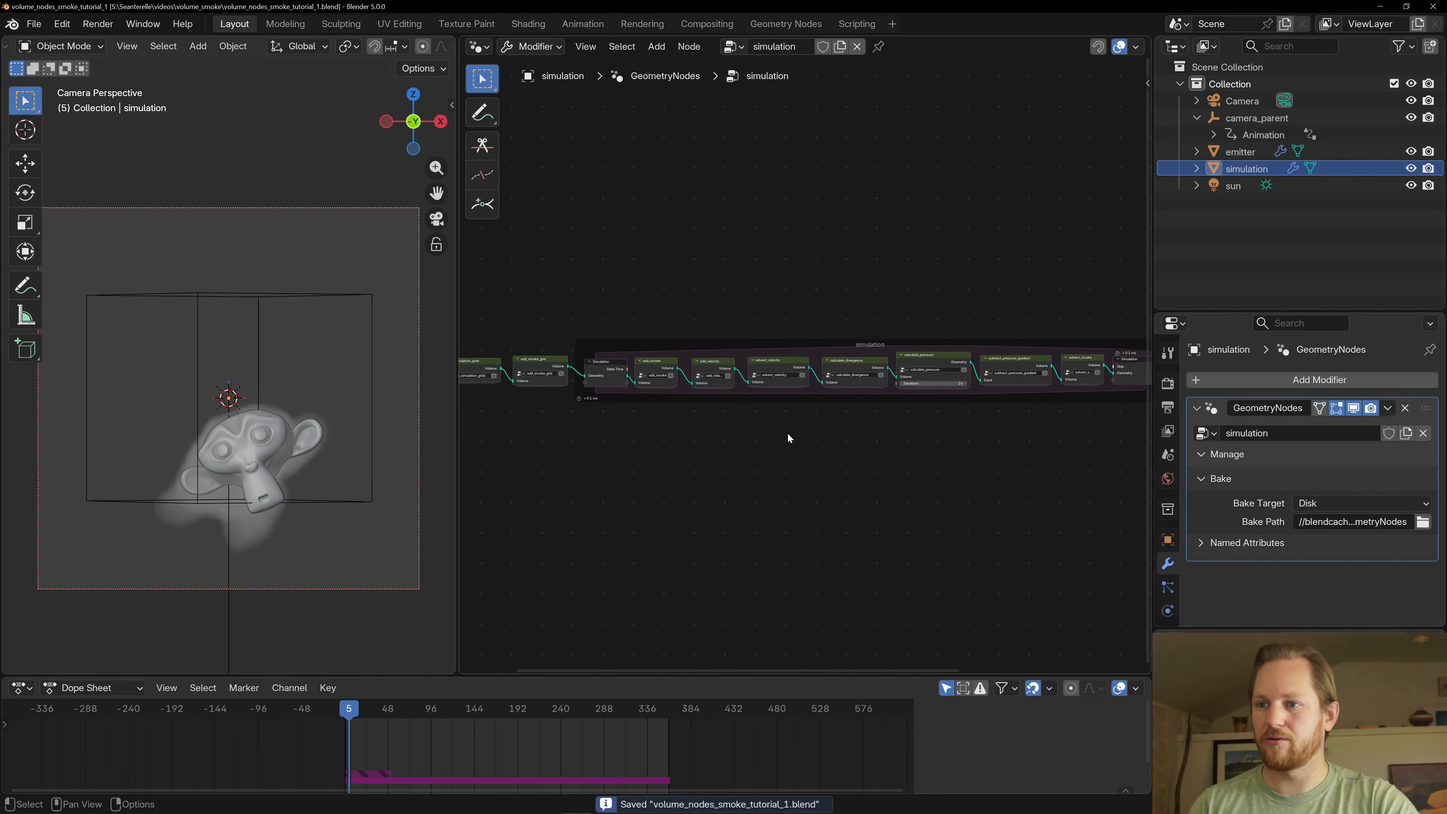
- Return to frame 1 and open the add_smoke group inside the simulation zone to survey its nodes
key("shift+Left")
scroll(690, 393, "up", 3)
scroll(828, 412, "up", 2)
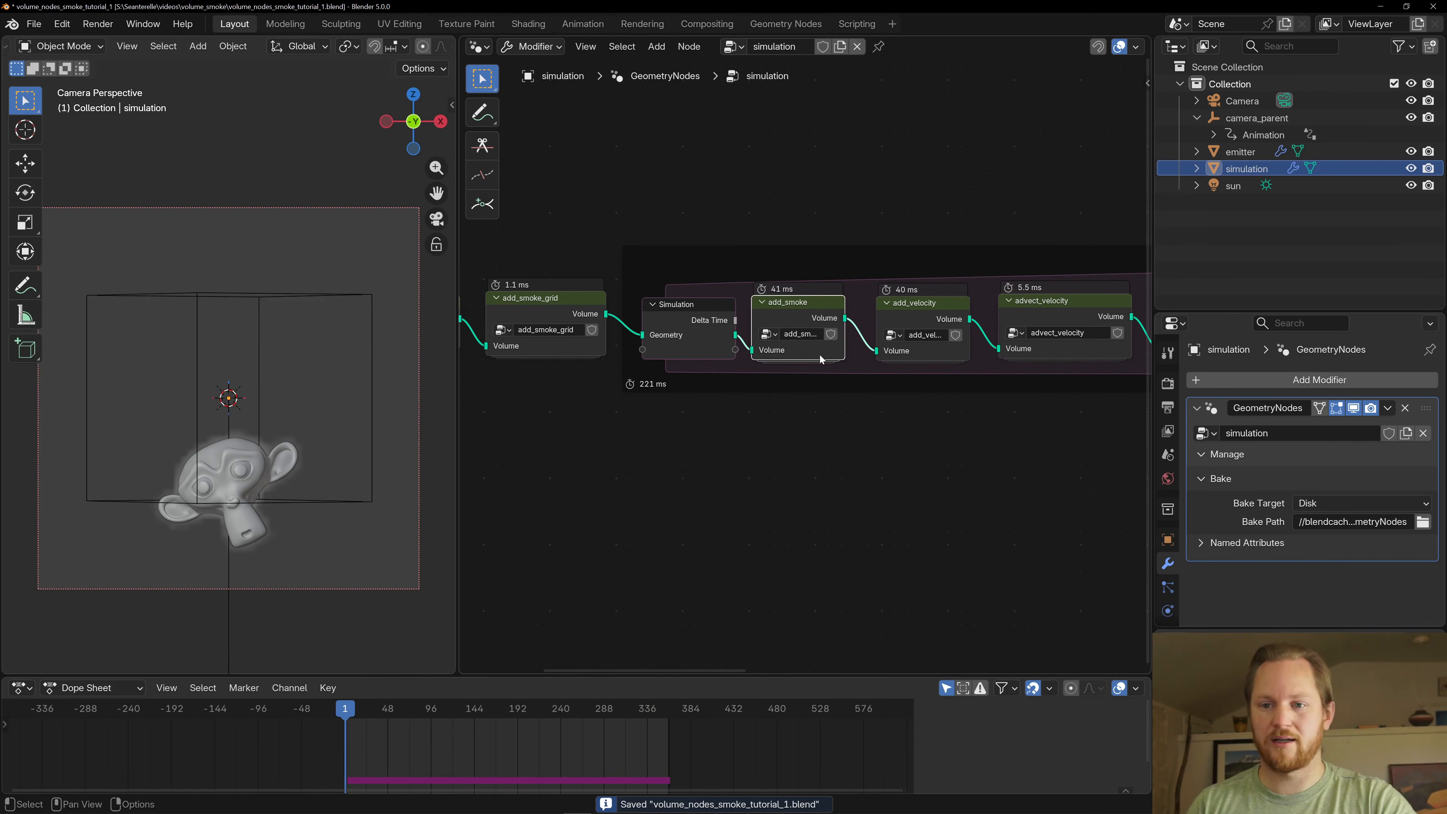
key("Tab")
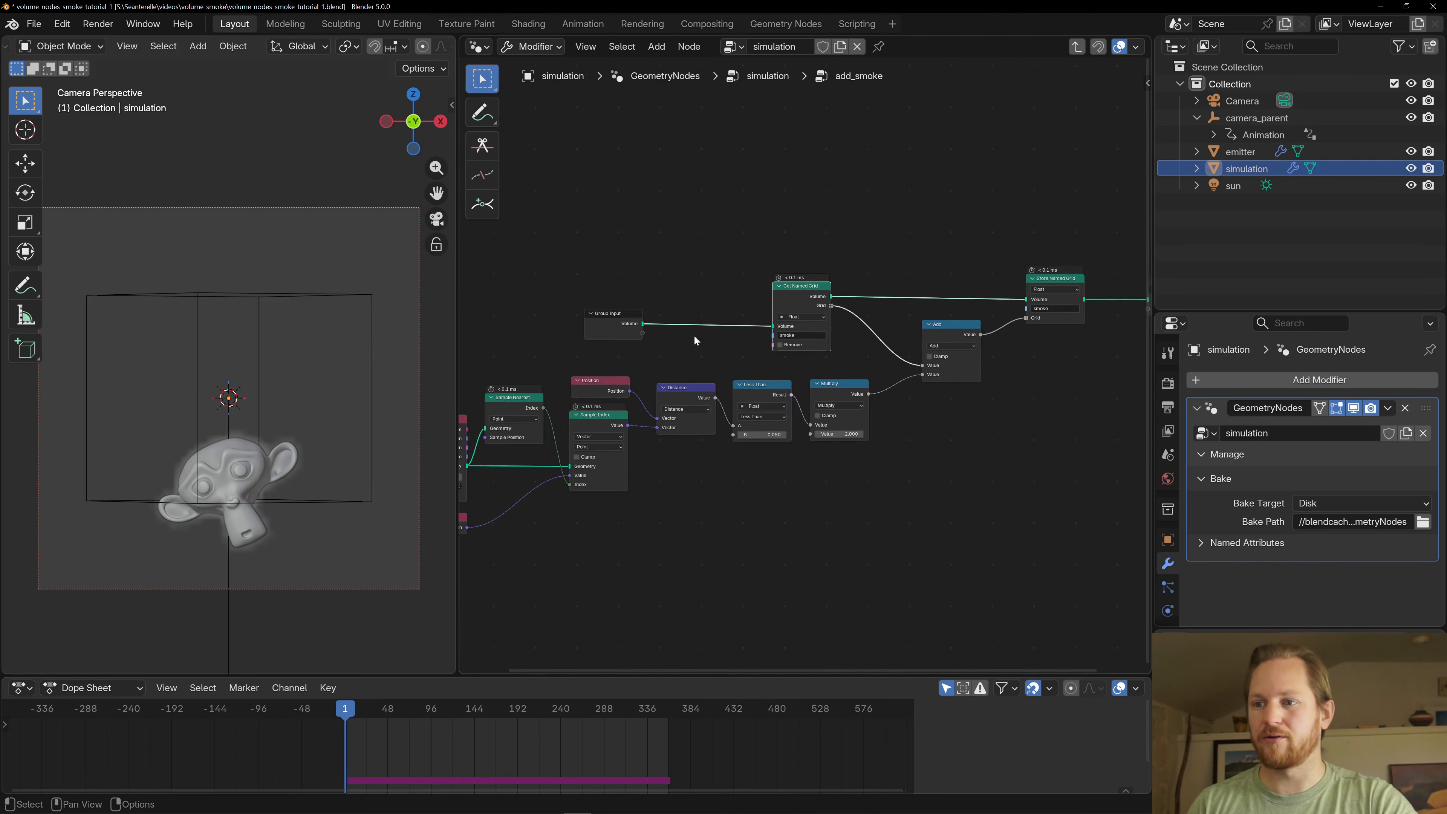
middle_click_drag(693, 336, 946, 263)
scroll(797, 371, "up", 4)
middle_click_drag(890, 536, 744, 468)
scroll(826, 422, "down", 6)
middle_click_drag(842, 419, 722, 433)
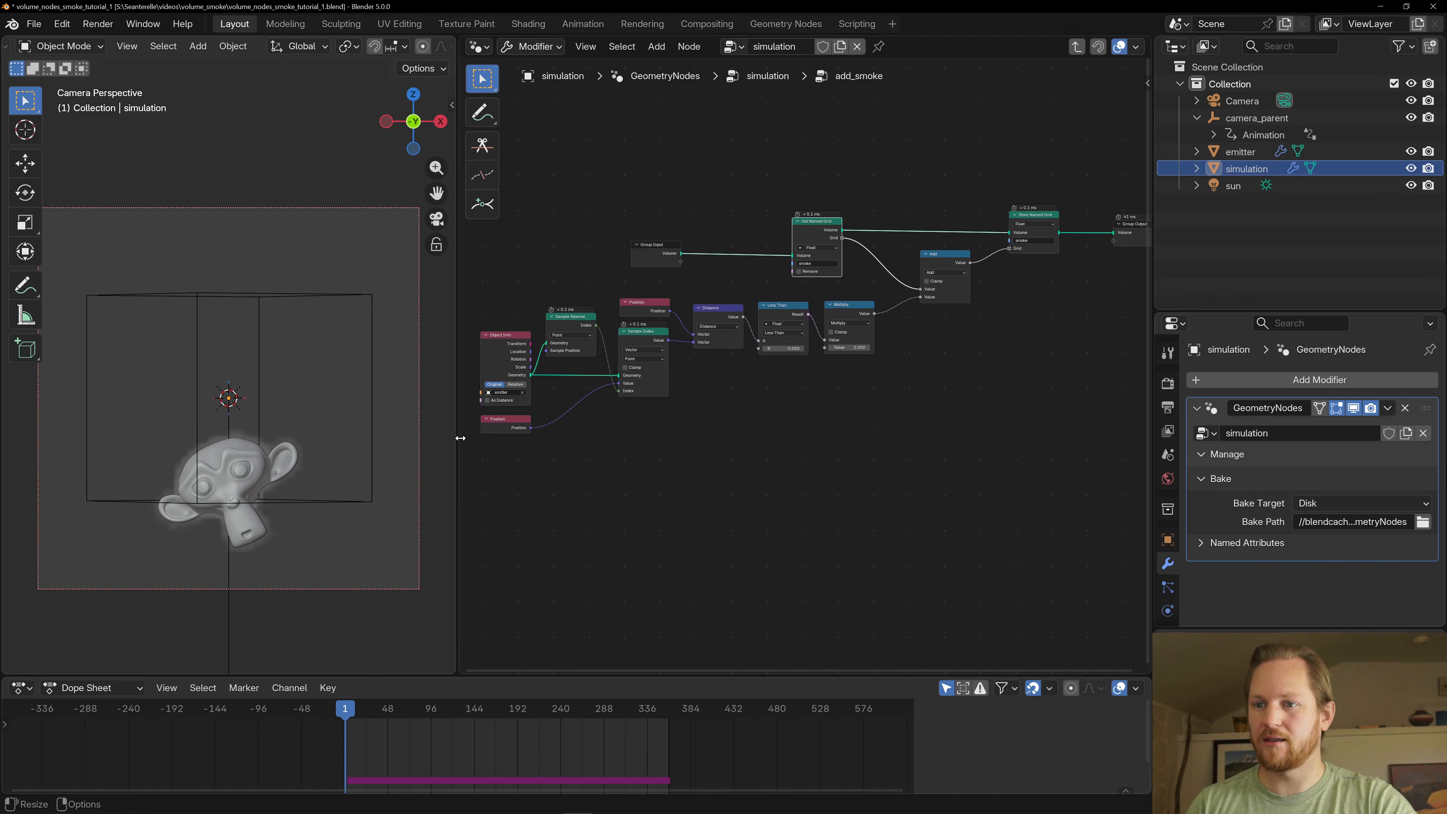
- Widen the node editor and inspect the Object Info node that brings in the emitter geometry
left_click_drag(460, 438, 387, 437)
mouse_move(537, 436)
middle_mouse_down()
mouse_move(486, 442)
mouse_move(699, 431)
mouse_move(529, 445)
middle_mouse_up()
left_click(417, 354)
scroll(656, 415, "up", 8)
scroll(527, 381, "up", 1)
middle_click_drag(525, 377, 660, 335)
scroll(826, 342, "down", 5)
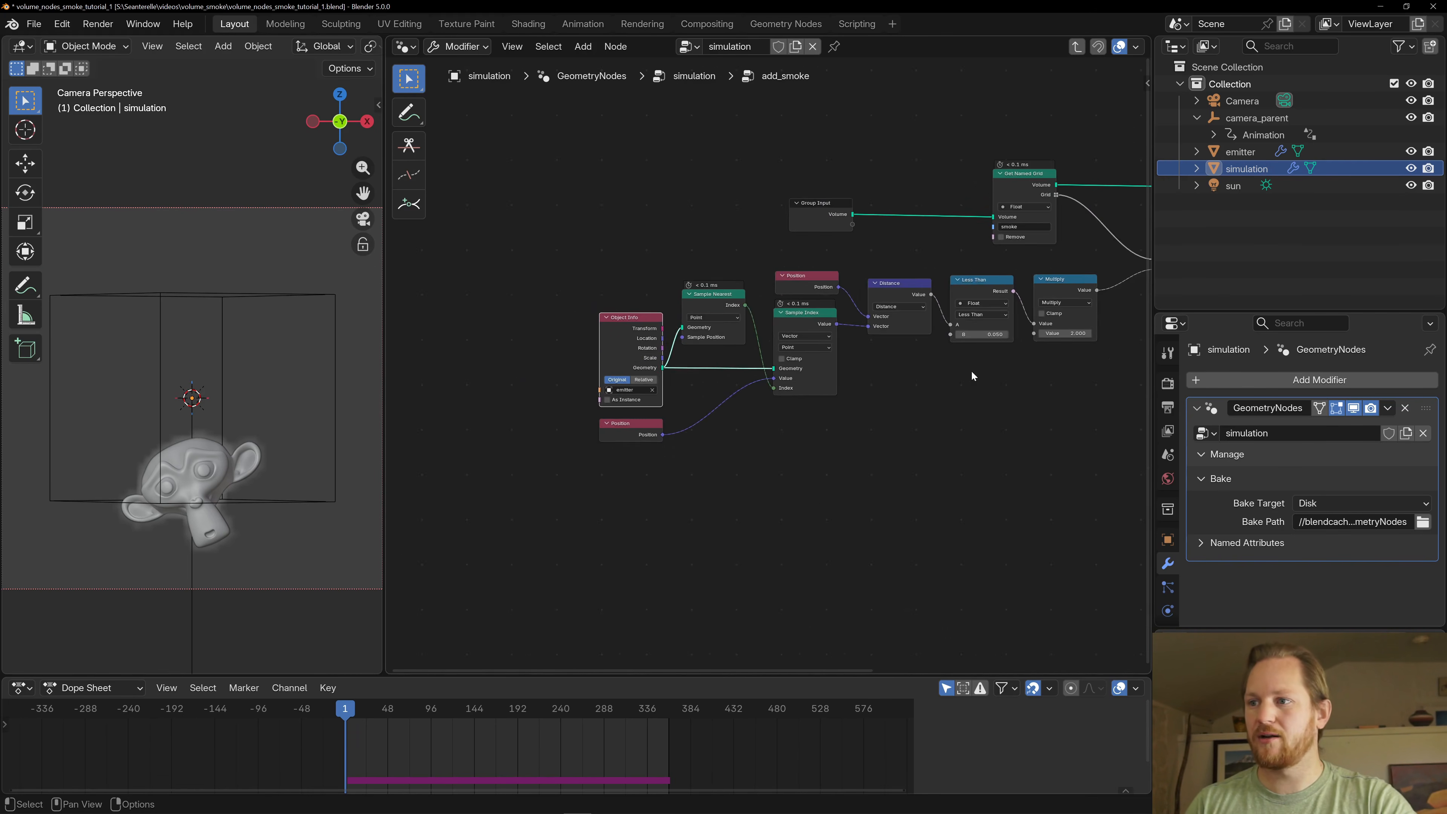
- Examine how the Sample Nearest node takes the emitter geometry and passes its index to Sample Index
middle_click_drag(969, 372, 838, 370)
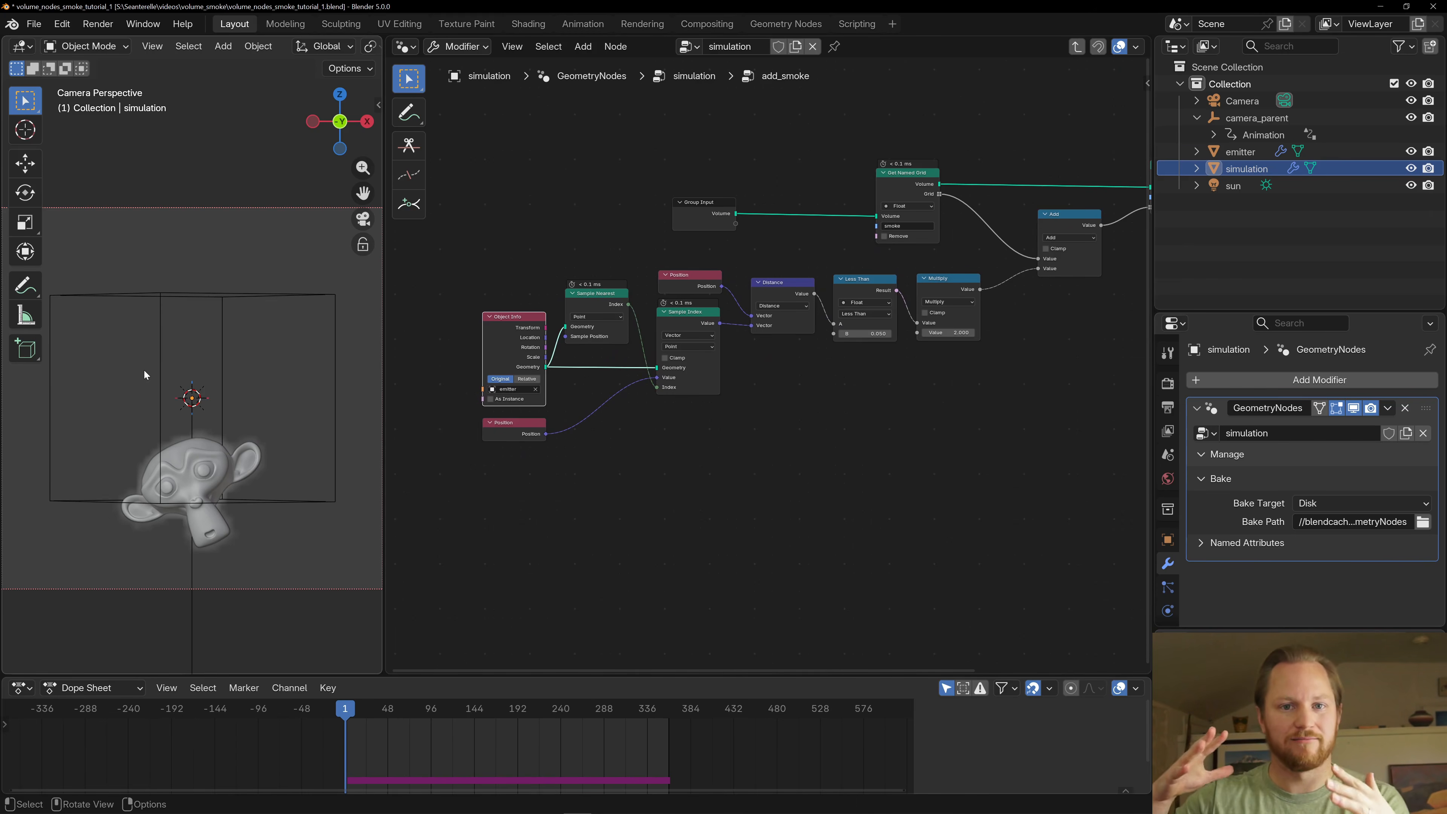
middle_click_drag(602, 251, 662, 208)
scroll(668, 269, "up", 4)
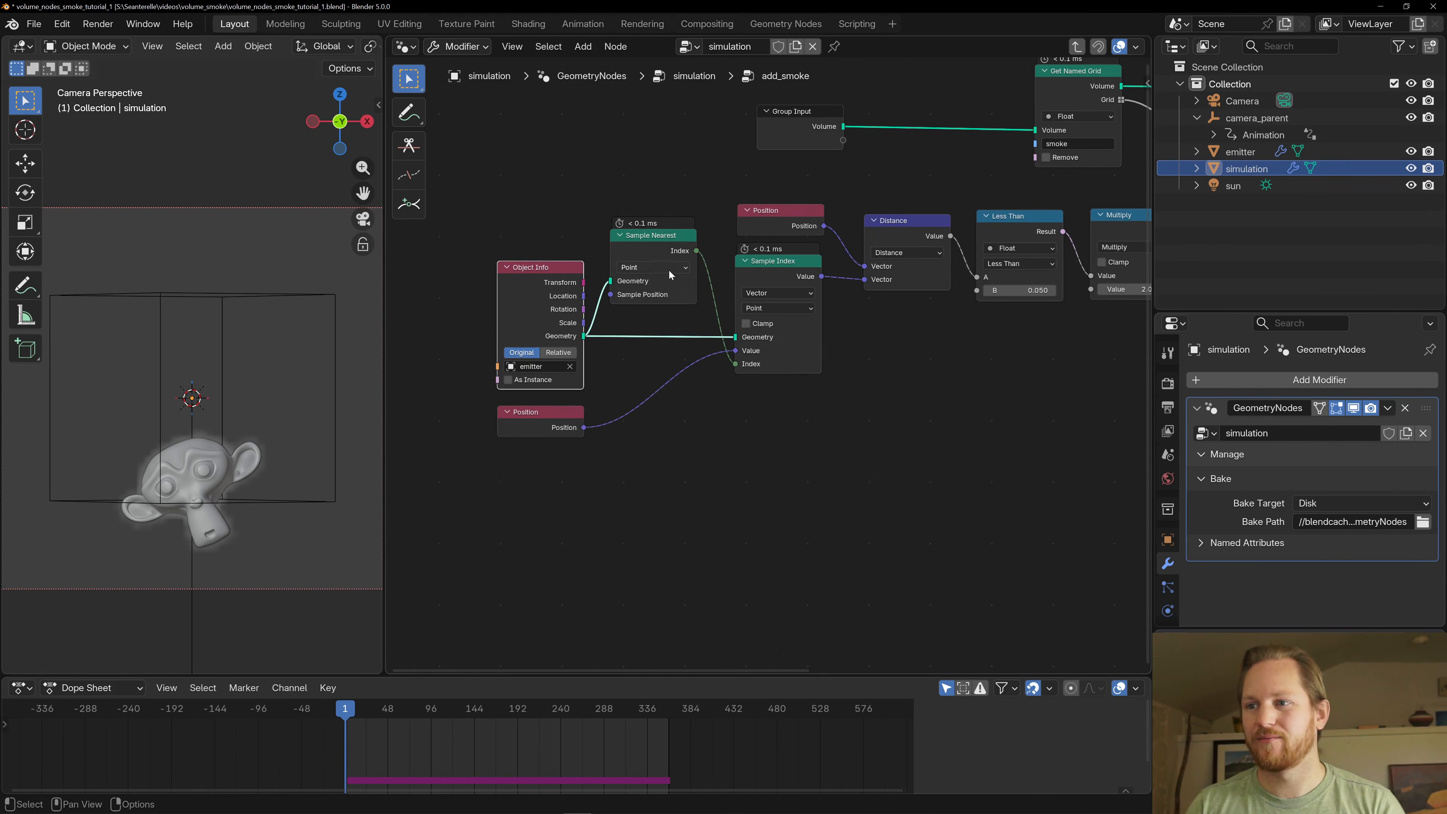
left_click_drag(647, 246, 654, 261)
scroll(606, 184, "down", 2)
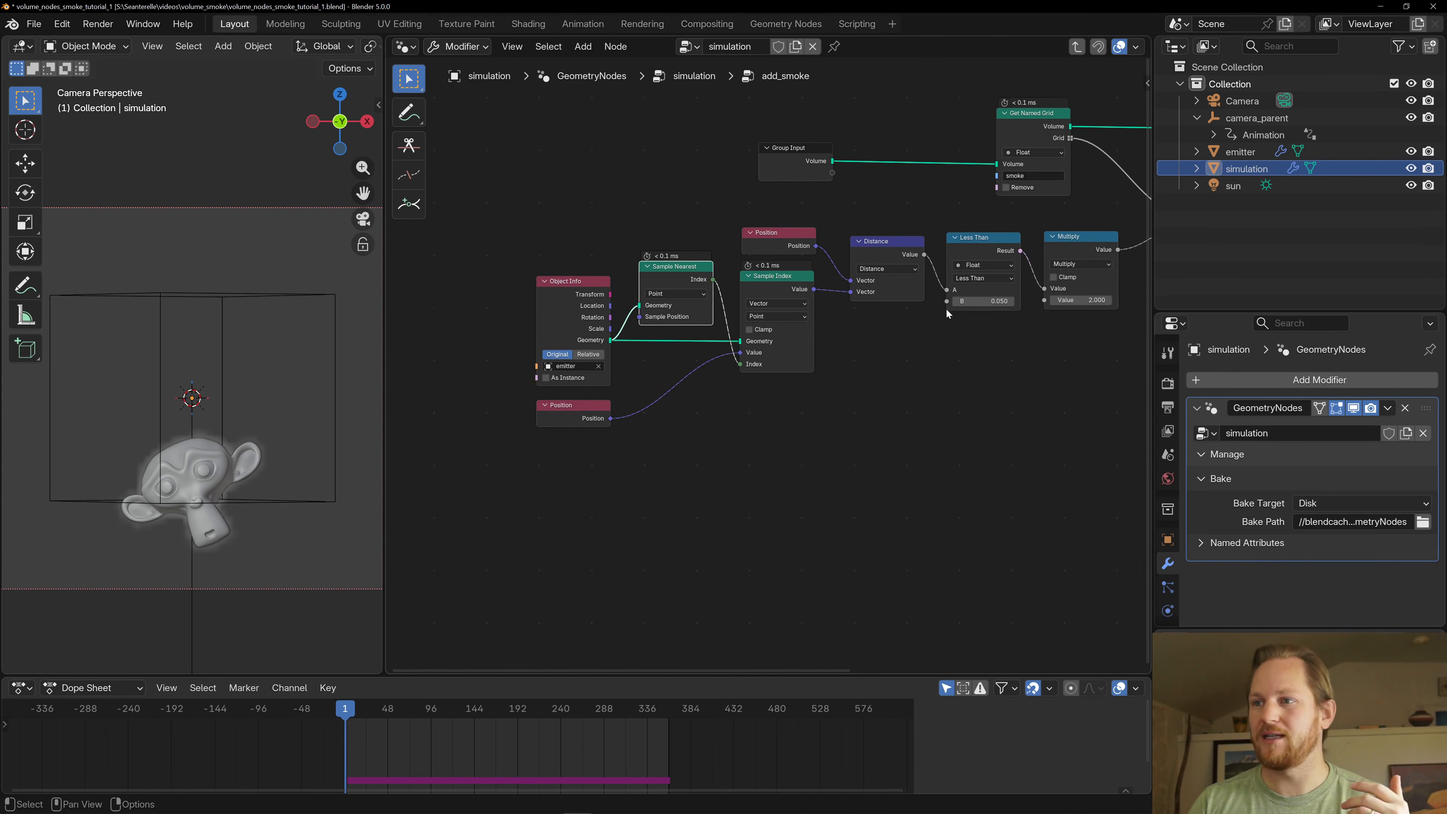
middle_click_drag(946, 308, 901, 303)
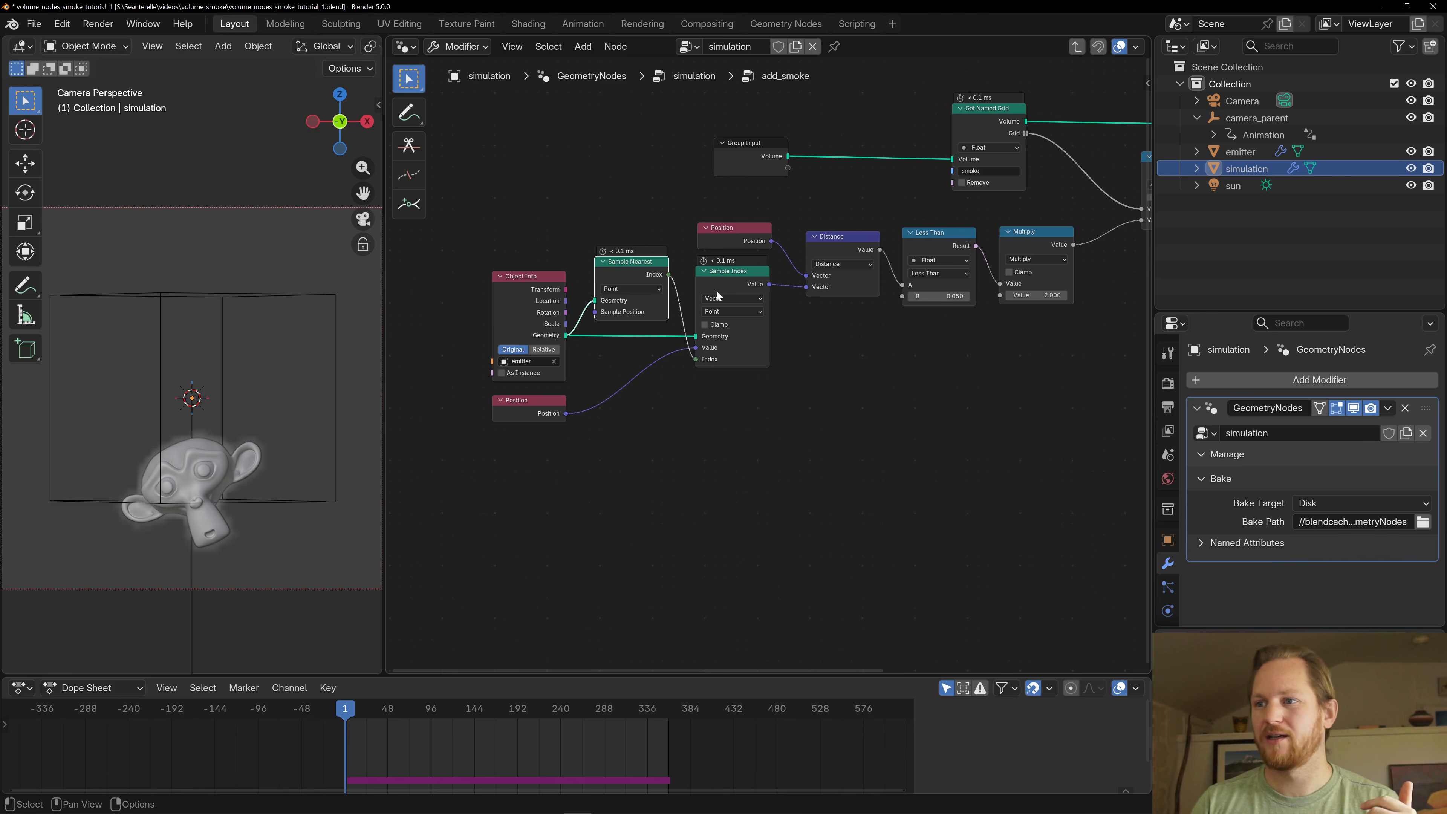
- Trace both Position nodes and Sample Index into the Distance node that compares each voxel with the emitter's nearest point
left_click(838, 242)
left_click(529, 409)
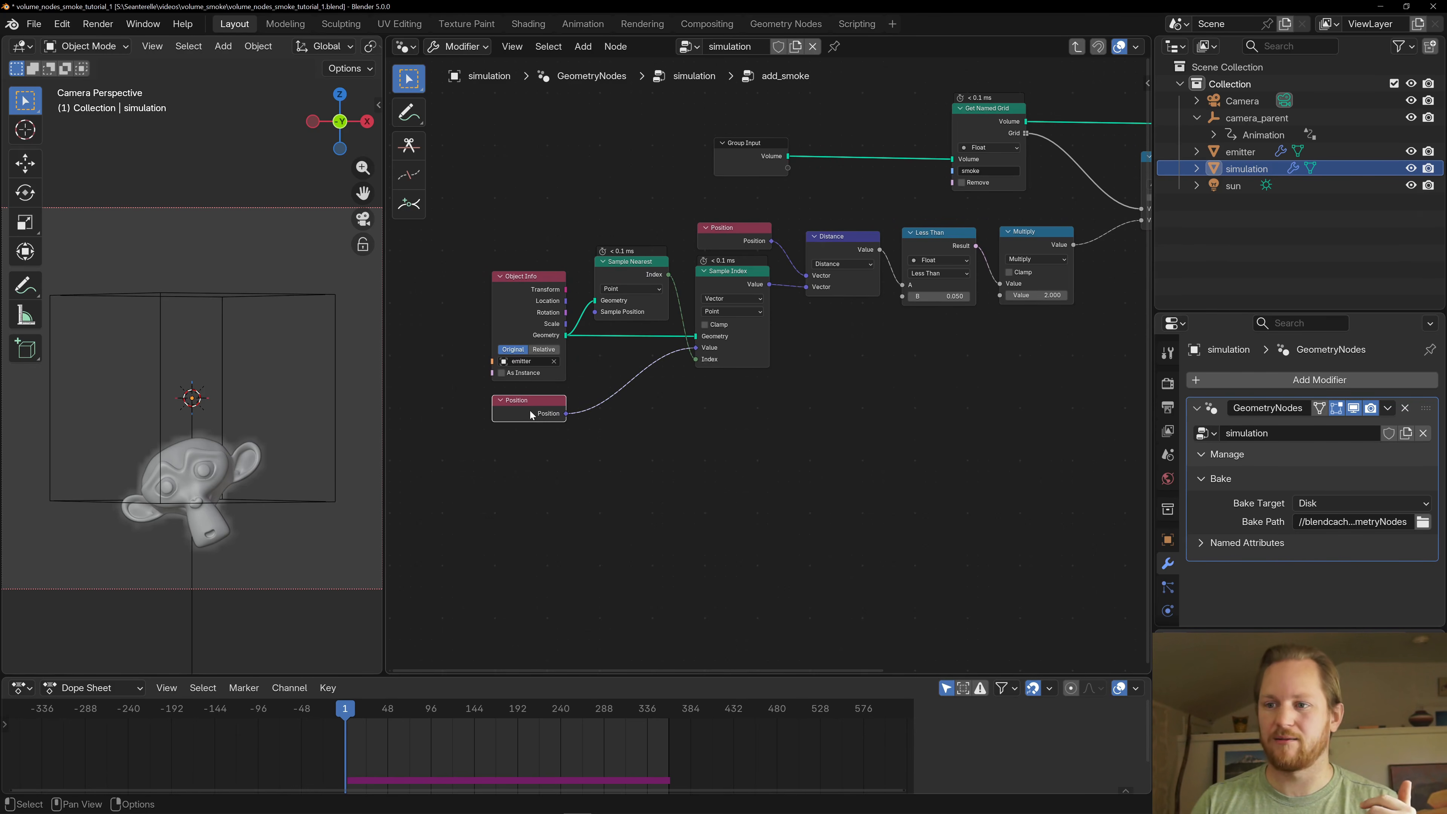
left_click(713, 283)
left_click(861, 244)
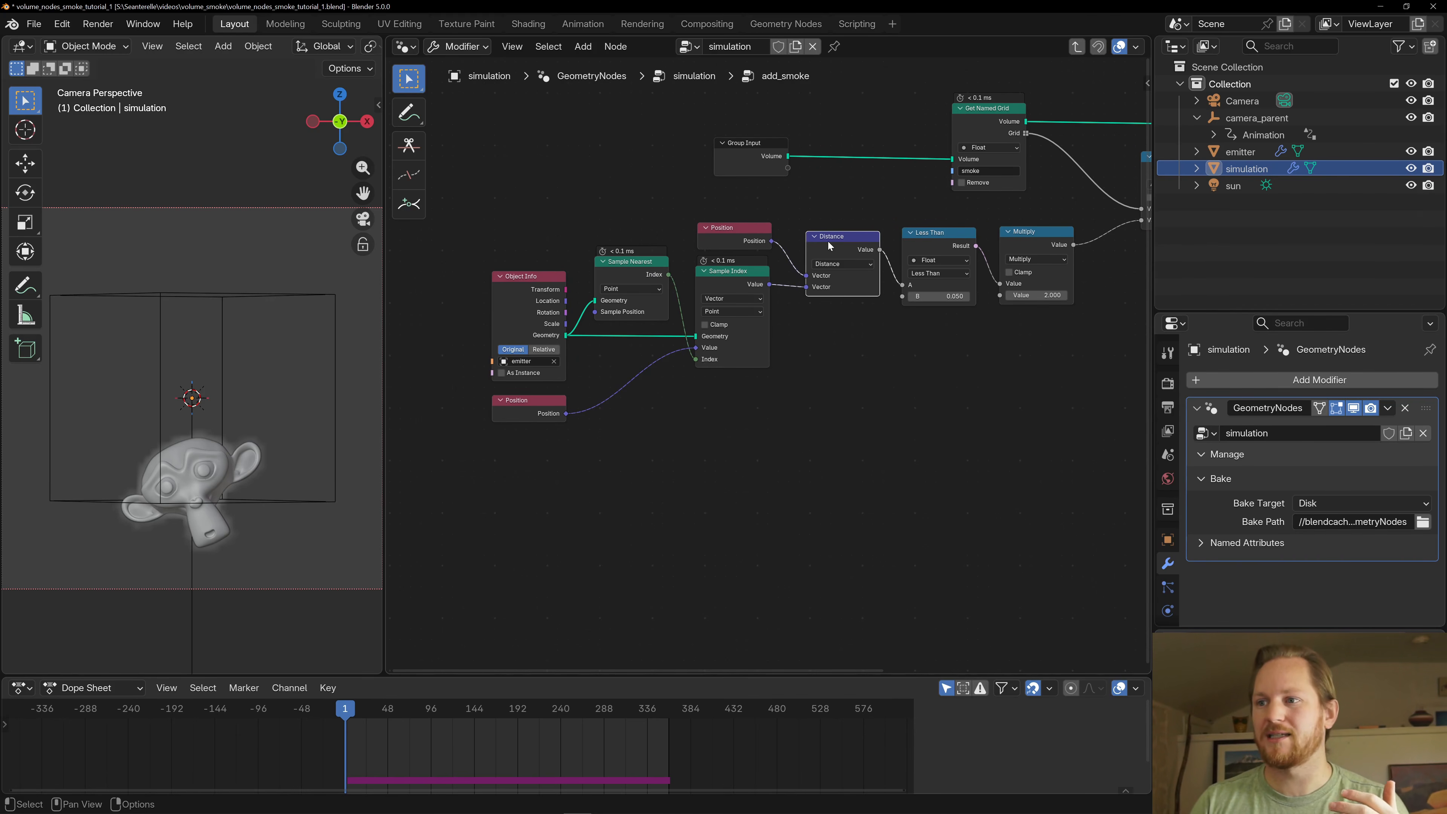
middle_click_drag(858, 294, 772, 324)
left_click(640, 264)
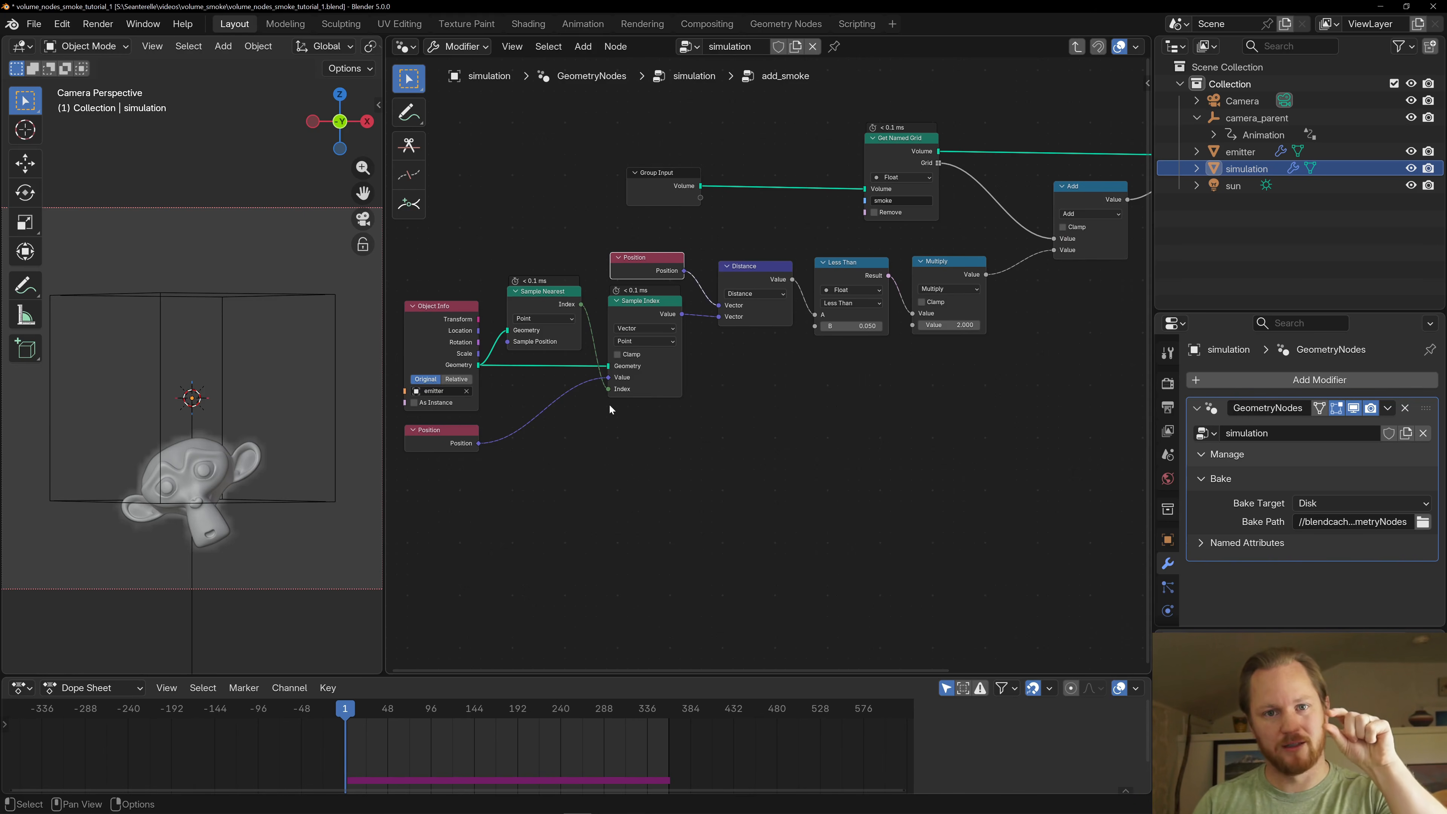
middle_click_drag(777, 354, 740, 329)
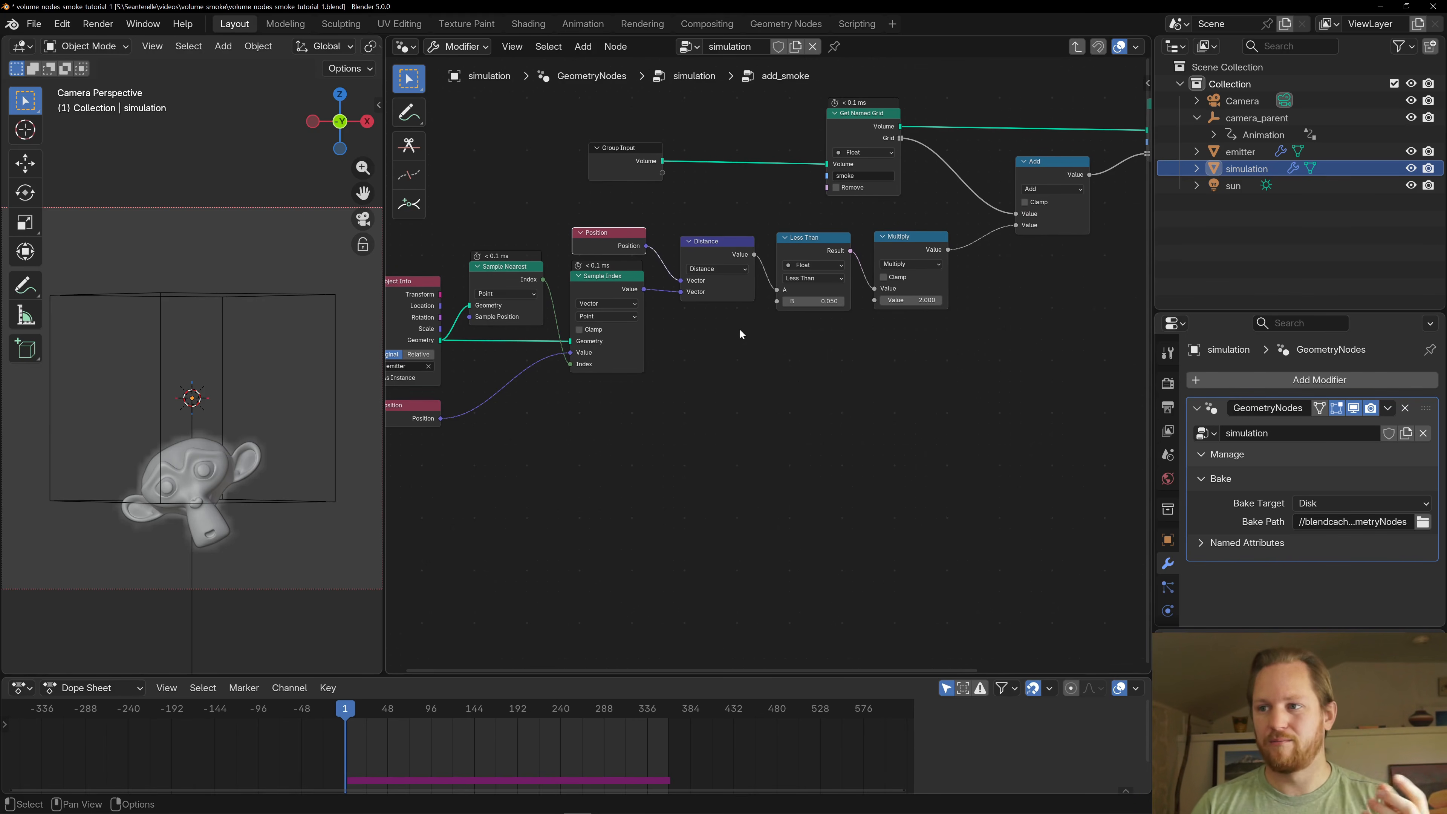
- Inspect the Less Than threshold and the Multiply node that set the amount of smoke passed to the Add node
left_click(813, 237)
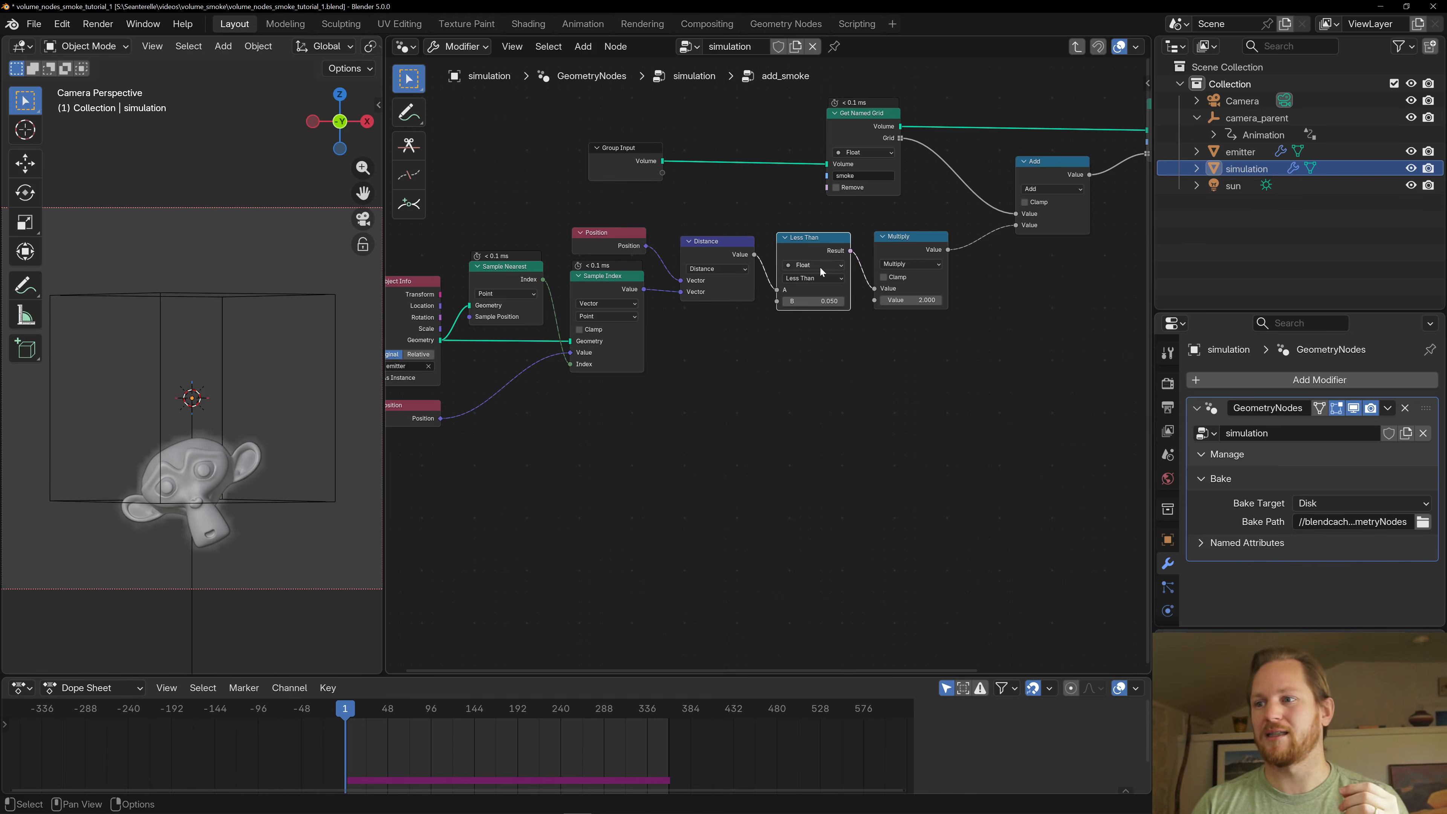
left_click(893, 240)
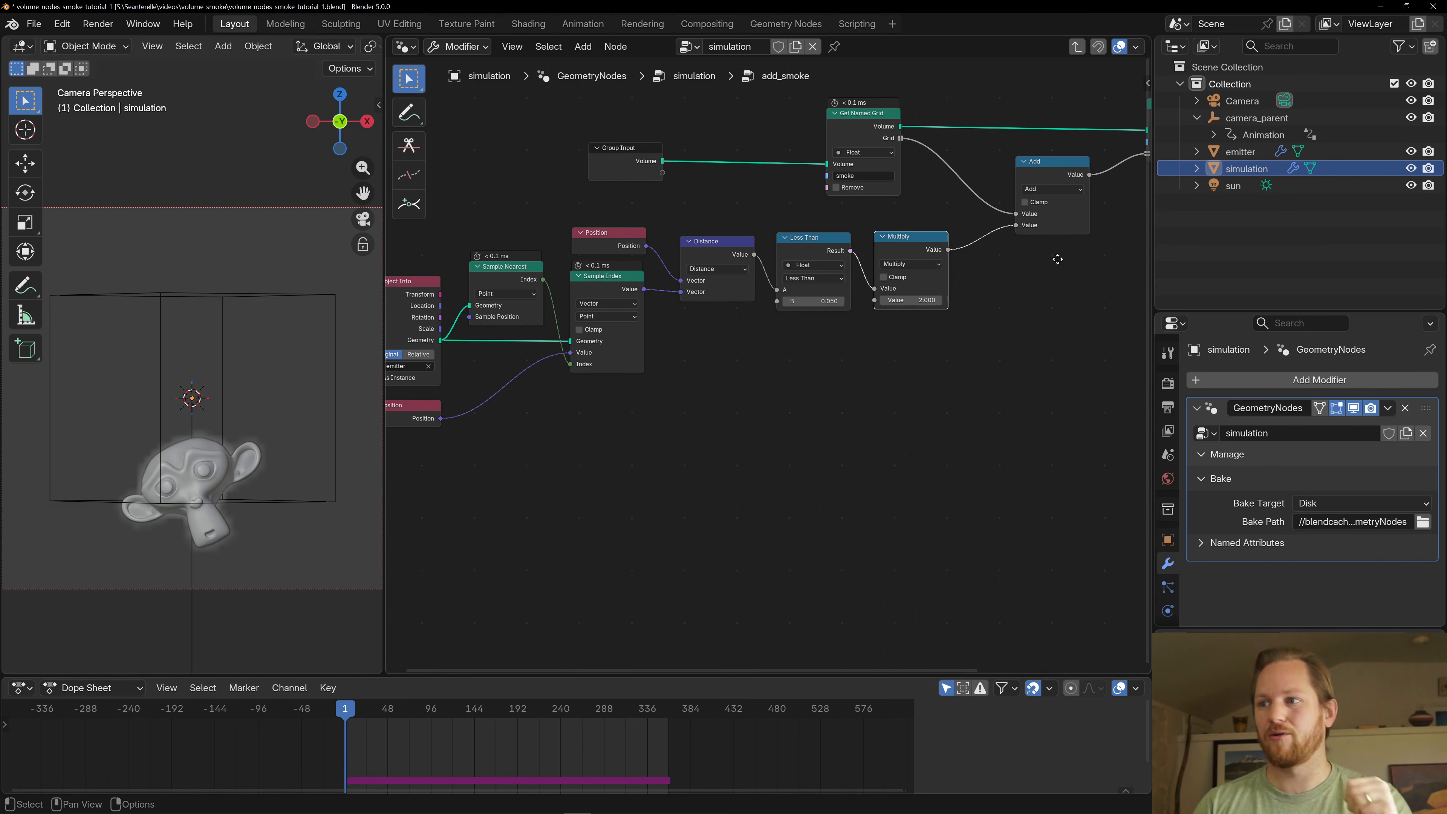
middle_click_drag(1074, 179, 967, 221)
mouse_move(796, 281)
left_mouse_down()
mouse_move(768, 277)
mouse_move(788, 279)
left_mouse_up()
- Examine how the Get Named Grid smoke grid is combined in the Add node and written back by Store Named Grid
left_click(929, 214)
left_click(778, 158)
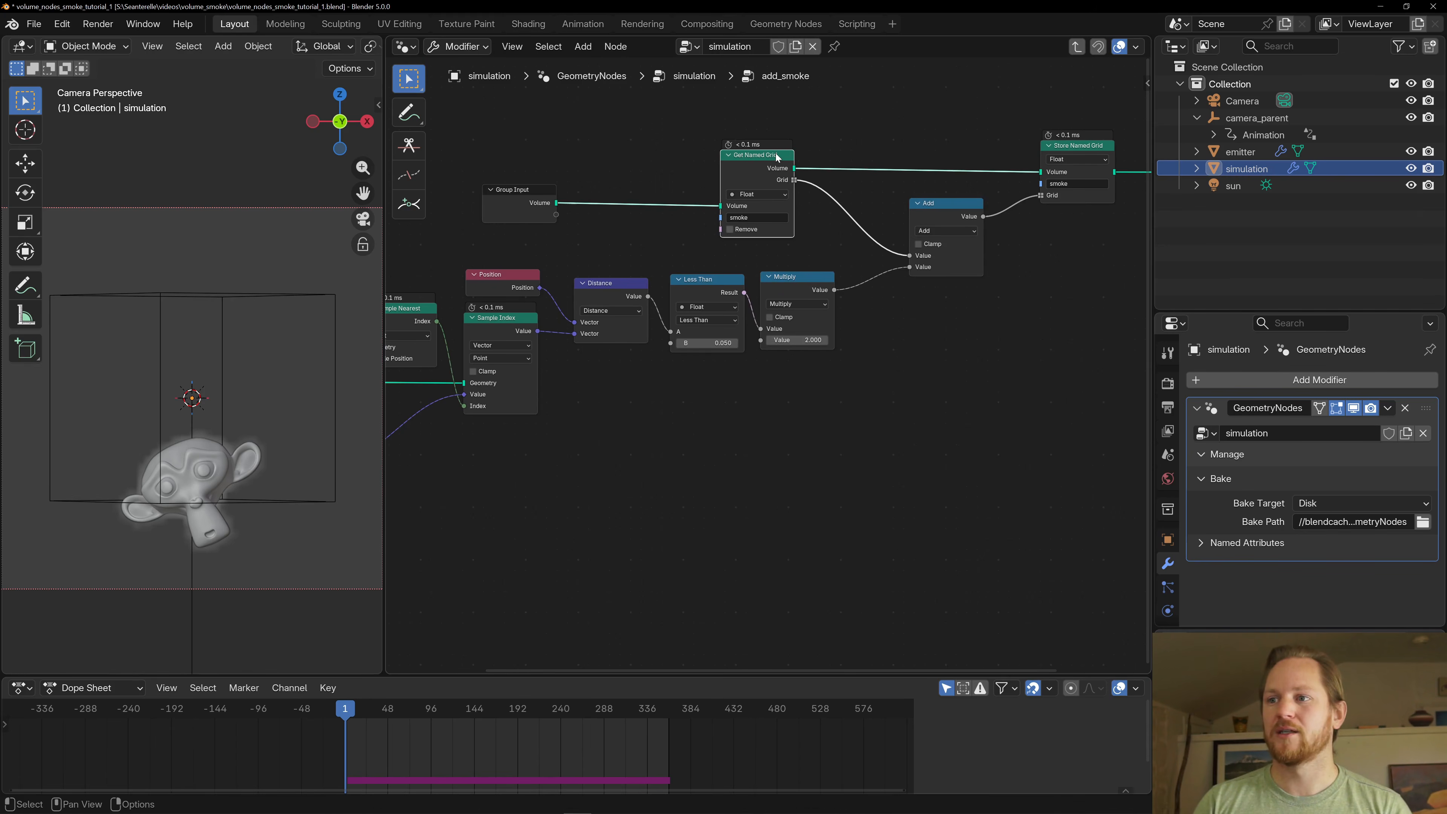
left_click(955, 211)
middle_click_drag(911, 274, 799, 336)
left_click(976, 211)
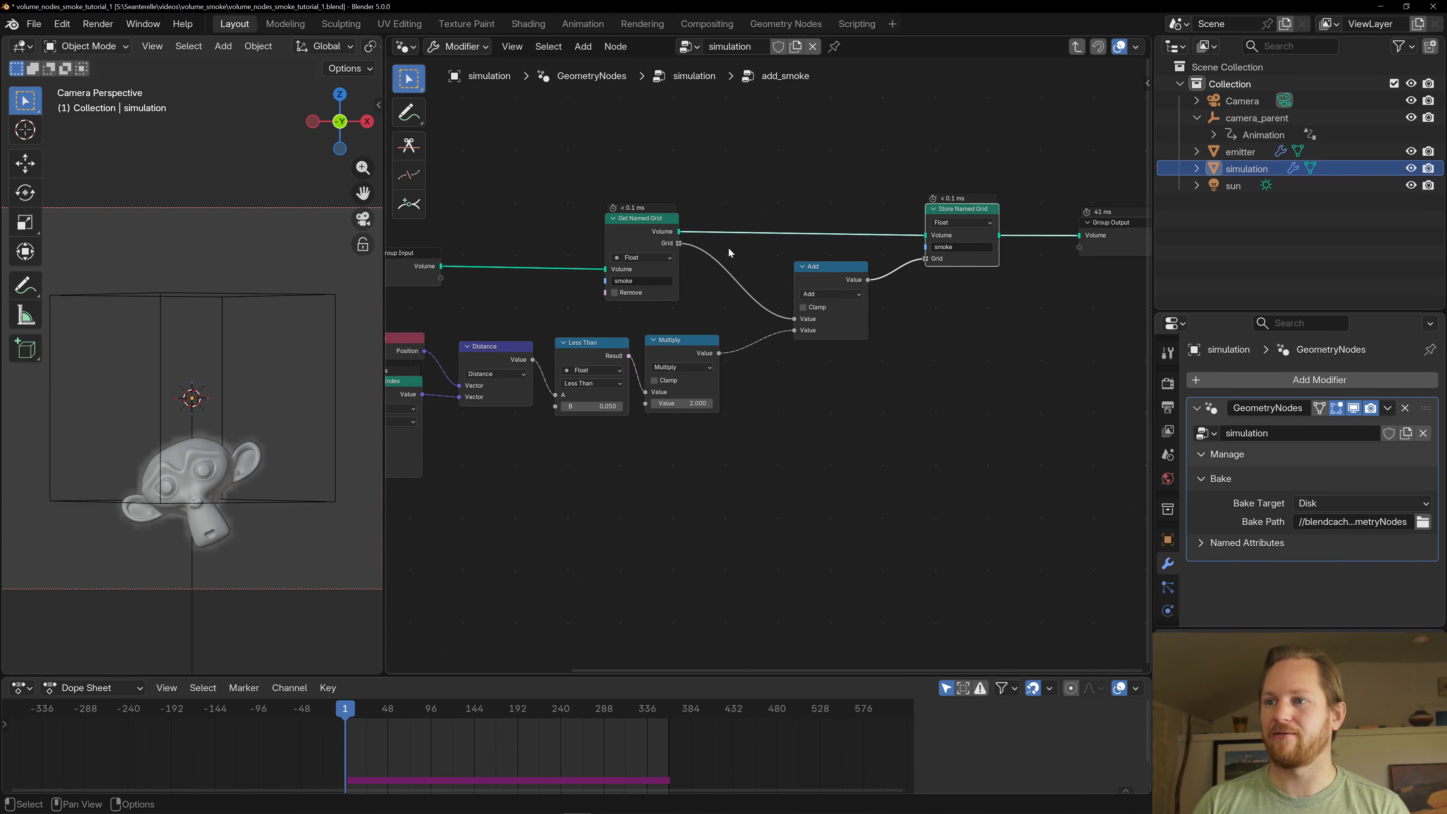
- Review how the add_smoke group passes the smoke grid from Get Named Grid through Add and Store Named Grid to the Group Output
scroll(684, 245, "down", 1)
middle_click_drag(541, 243, 608, 239)
scroll(608, 238, "down", 1)
left_click(694, 236)
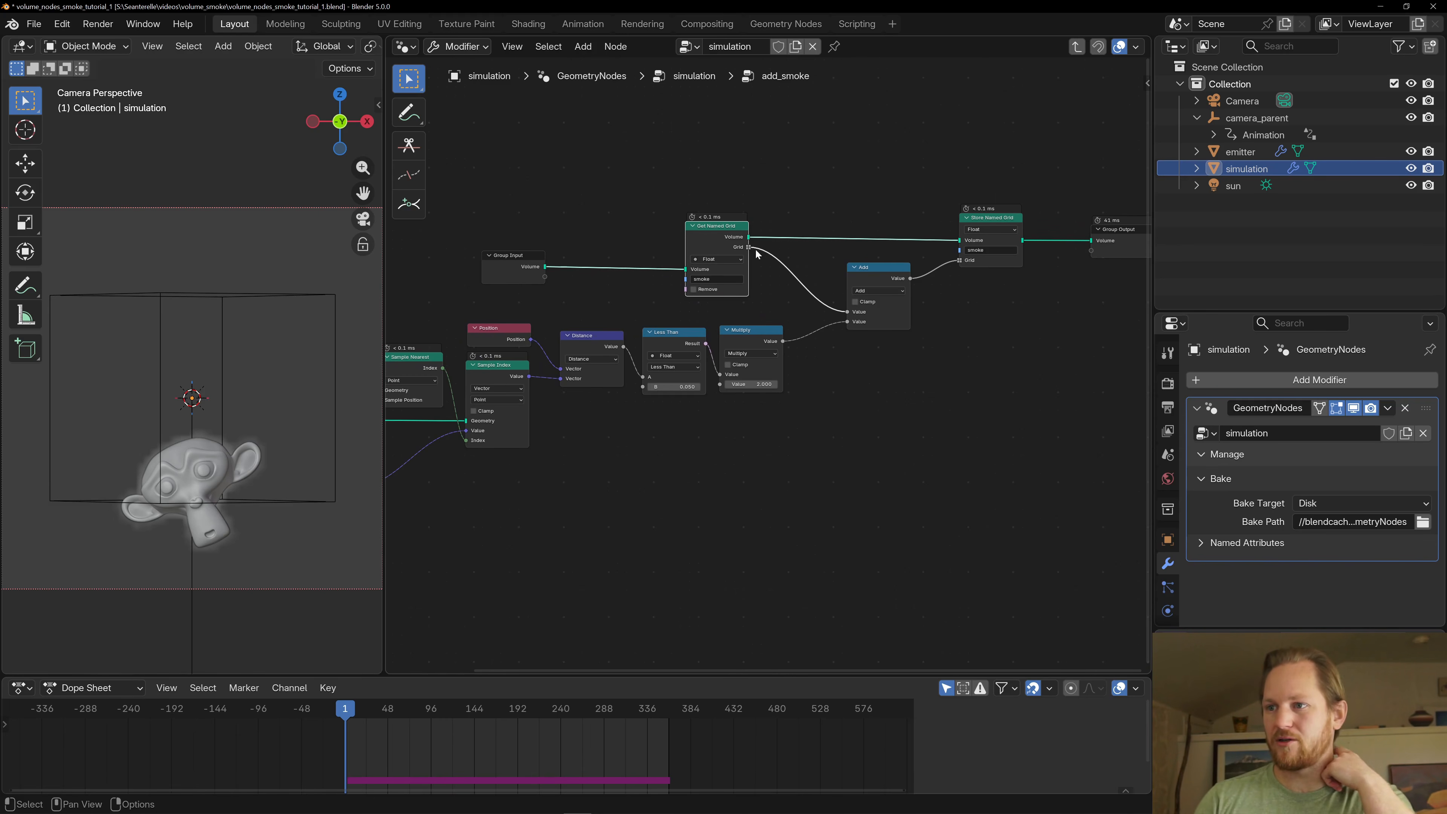
left_click(882, 267)
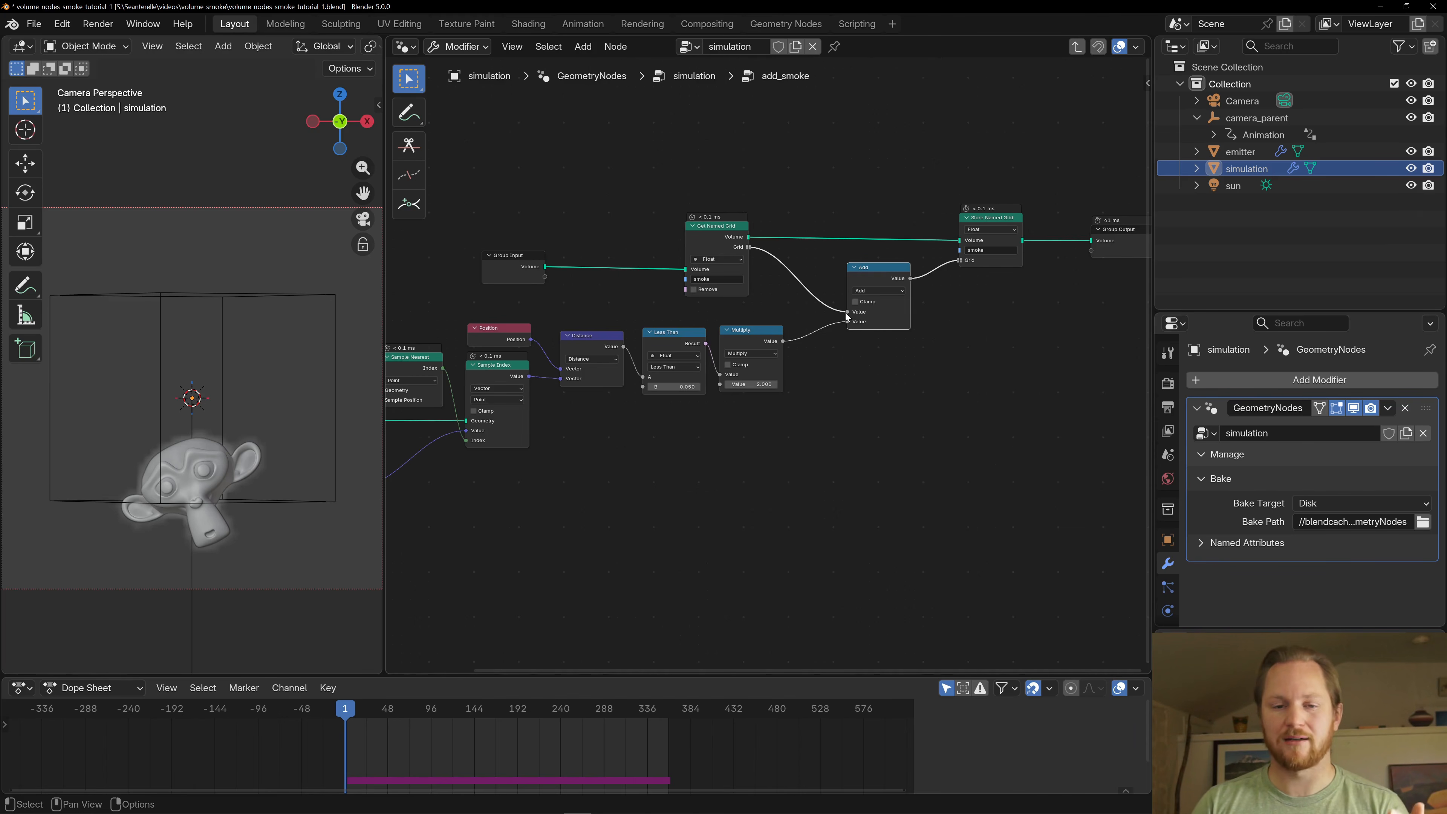
scroll(834, 348, "up", 1)
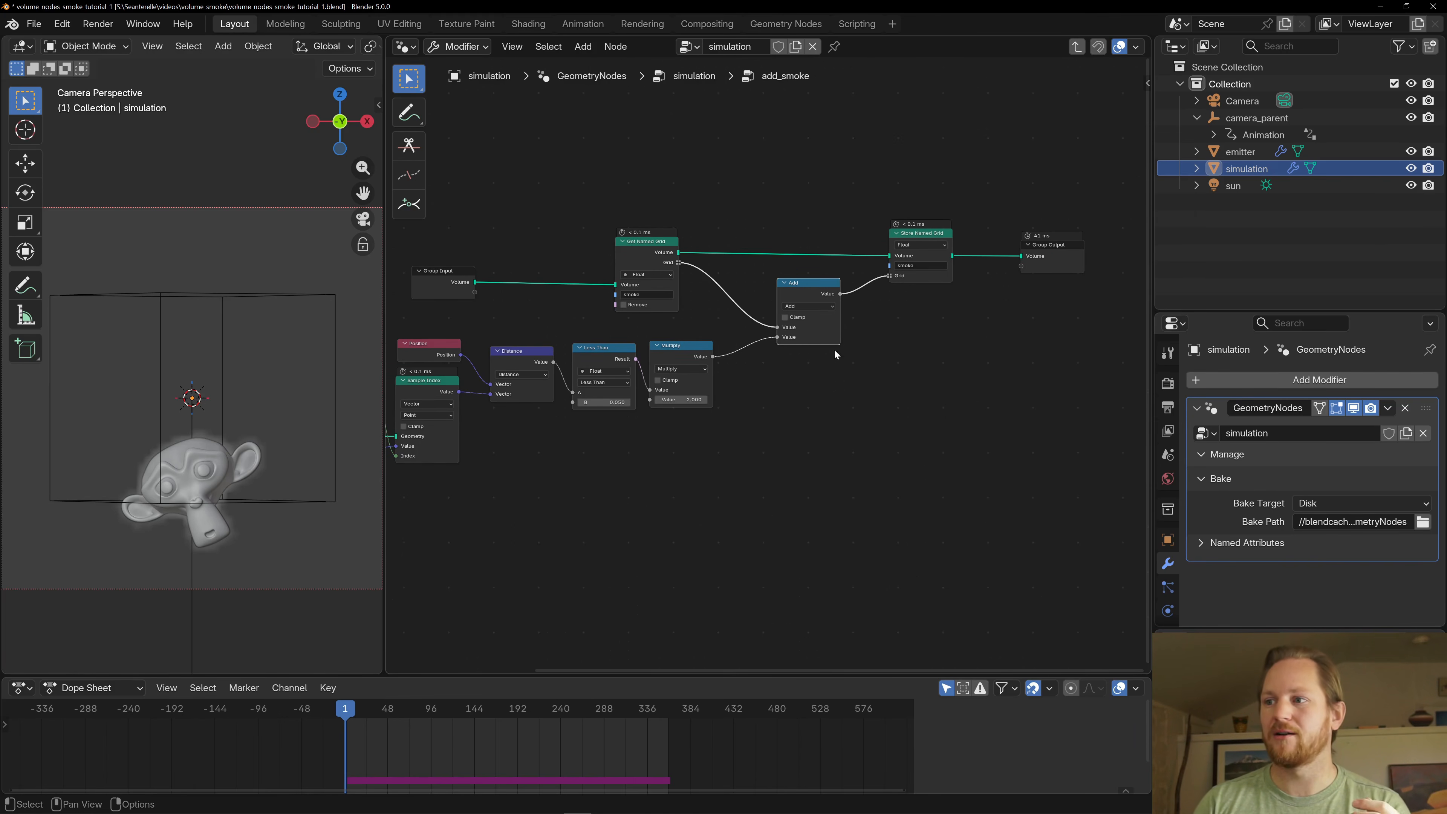
left_click(963, 199)
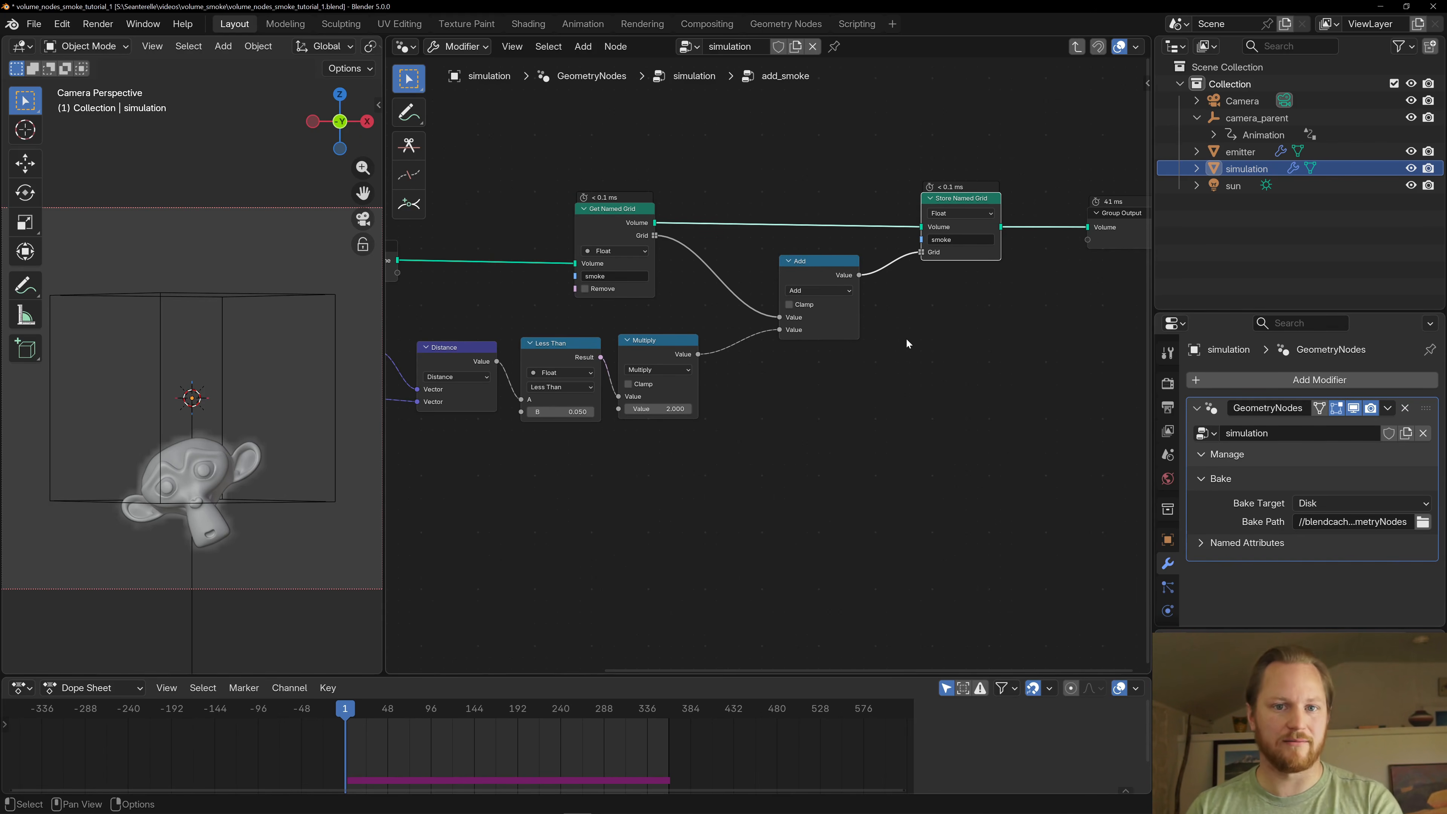
middle_click_drag(951, 313, 910, 325)
left_click(1092, 248)
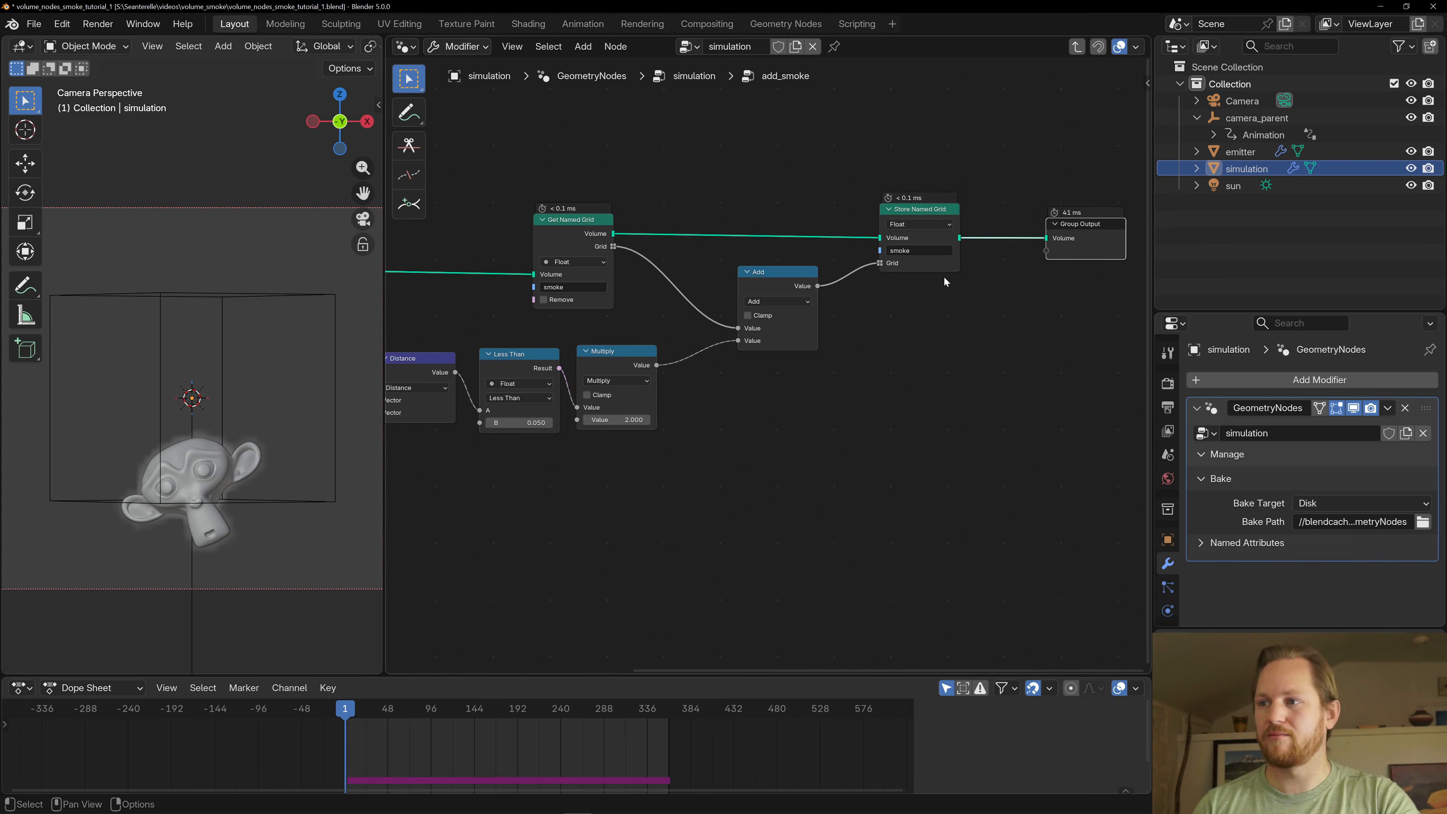
- Leave the add_smoke group and open the add_velocity group to survey its whole node network
key("Tab")
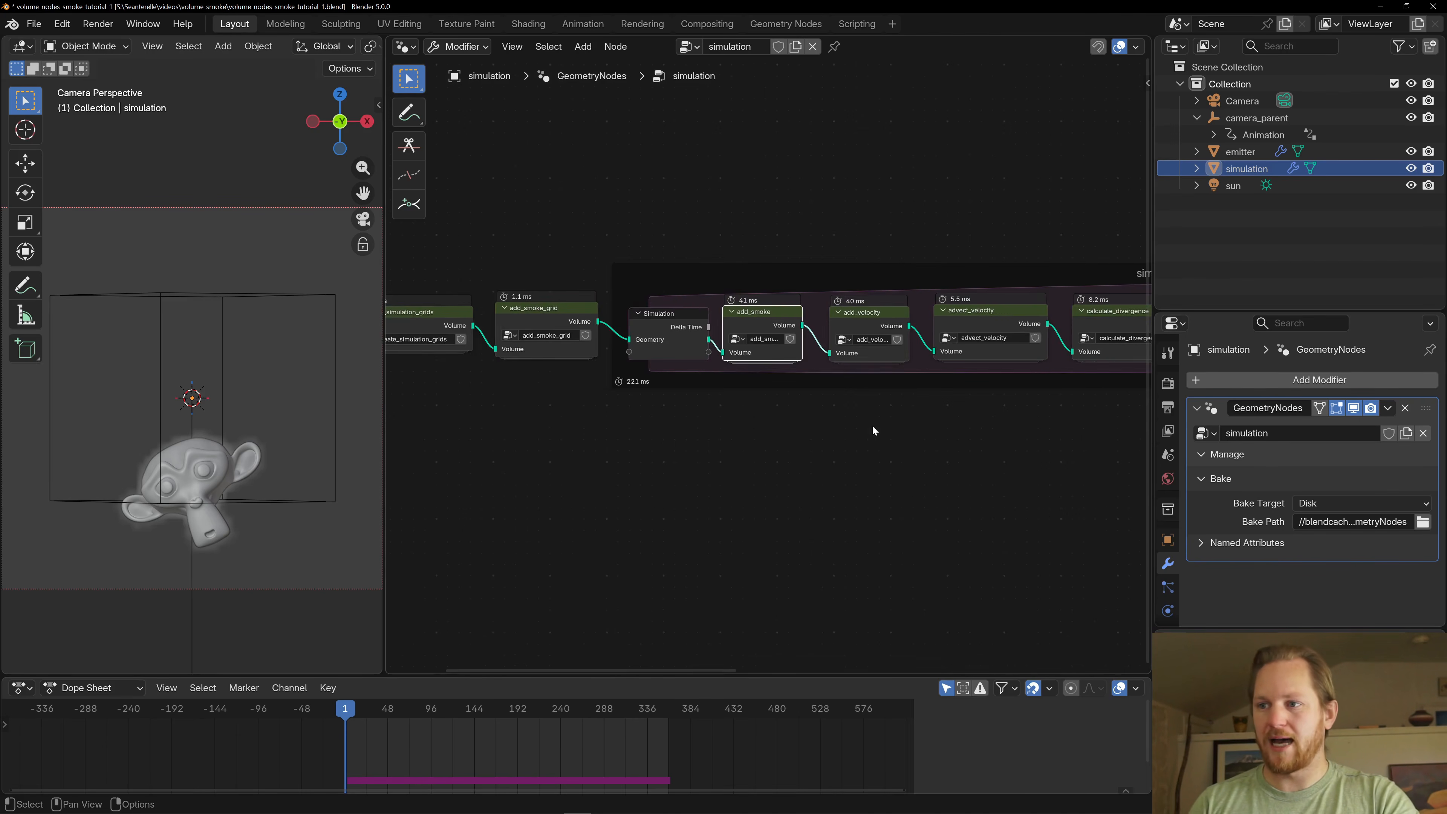
key("Tab")
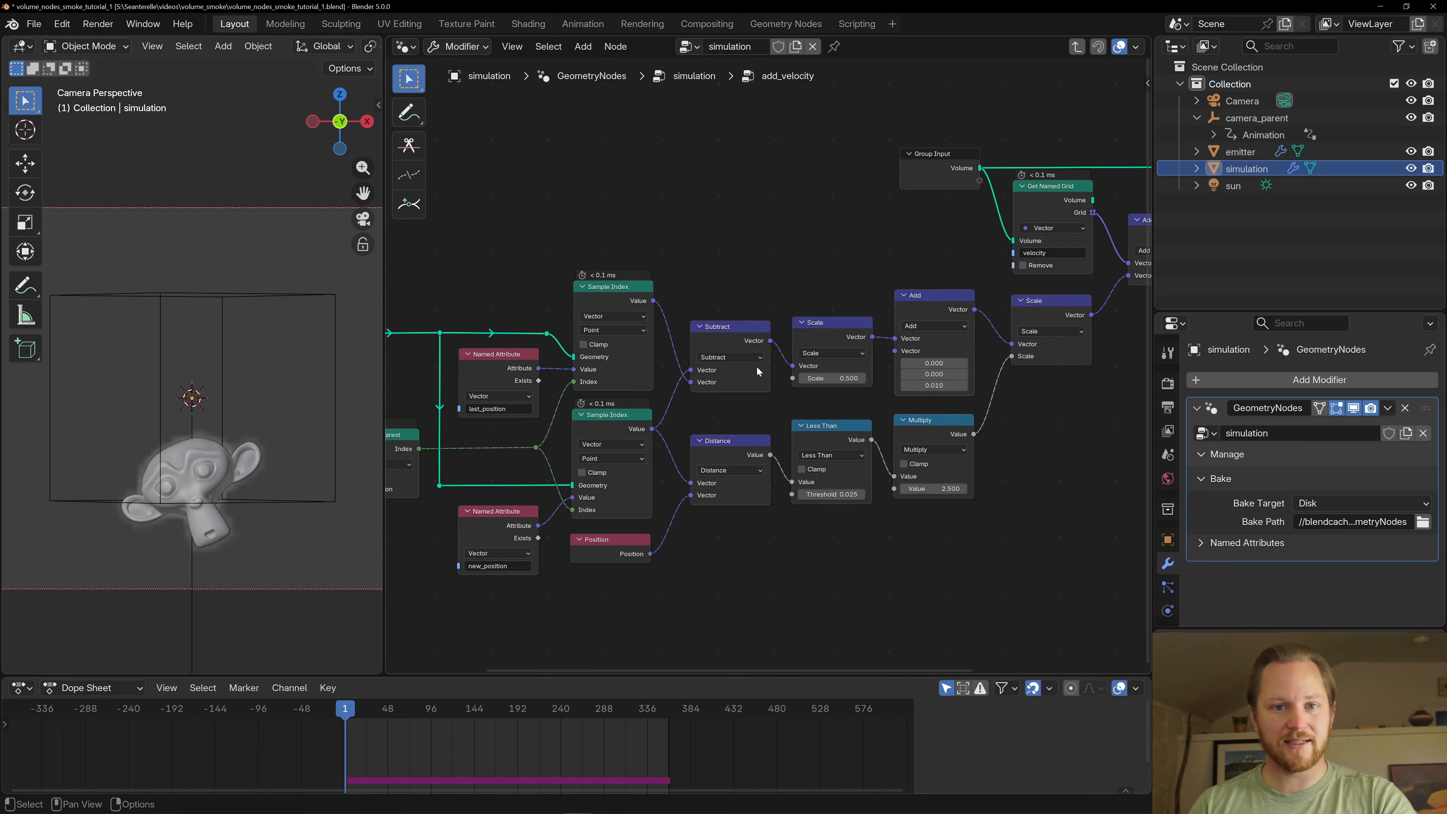
scroll(805, 231, "down", 4)
middle_click_drag(831, 266, 769, 261)
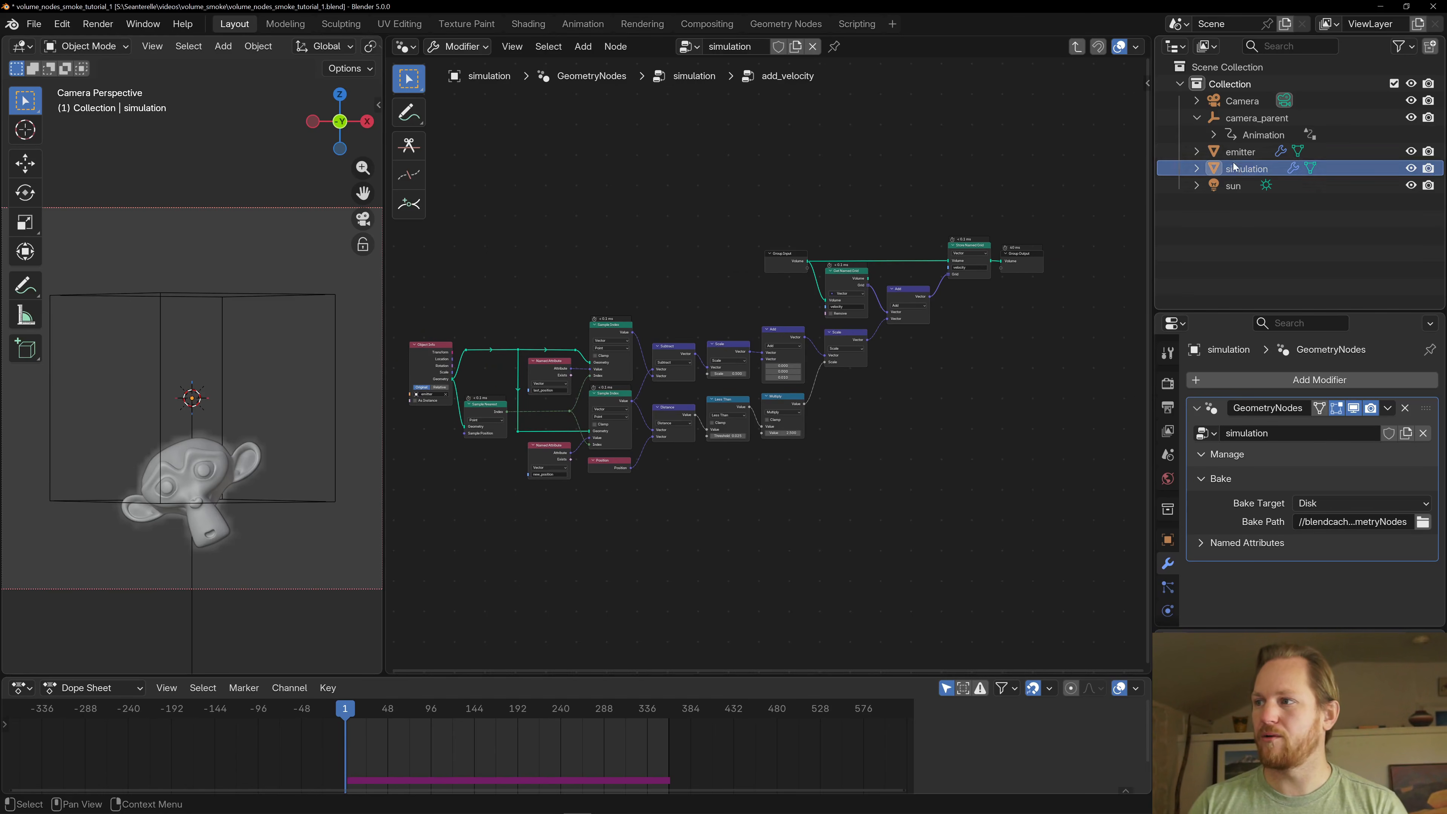
middle_click_drag(618, 533, 664, 522)
scroll(710, 530, "up", 5)
scroll(664, 521, "down", 2)
middle_click_drag(780, 519, 756, 524)
scroll(755, 523, "down", 2)
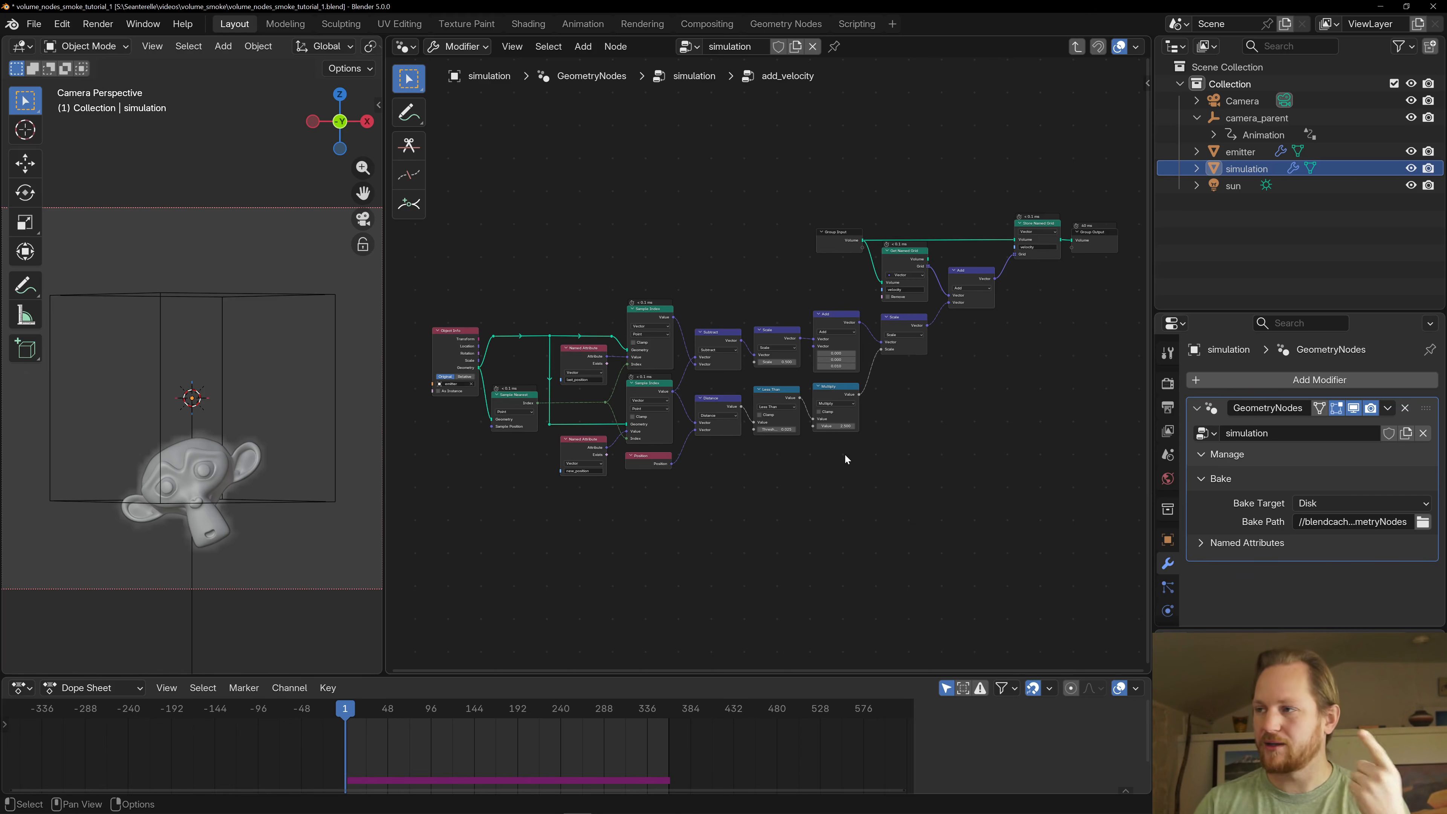
- Trace the velocity grid from Get Named Grid through the vector Add node into Store Named Grid
scroll(793, 451, "up", 1)
middle_click_drag(694, 503, 822, 505)
scroll(822, 505, "up", 5)
middle_click_drag(899, 542, 794, 489)
middle_click_drag(977, 466, 574, 601)
scroll(764, 366, "up", 3)
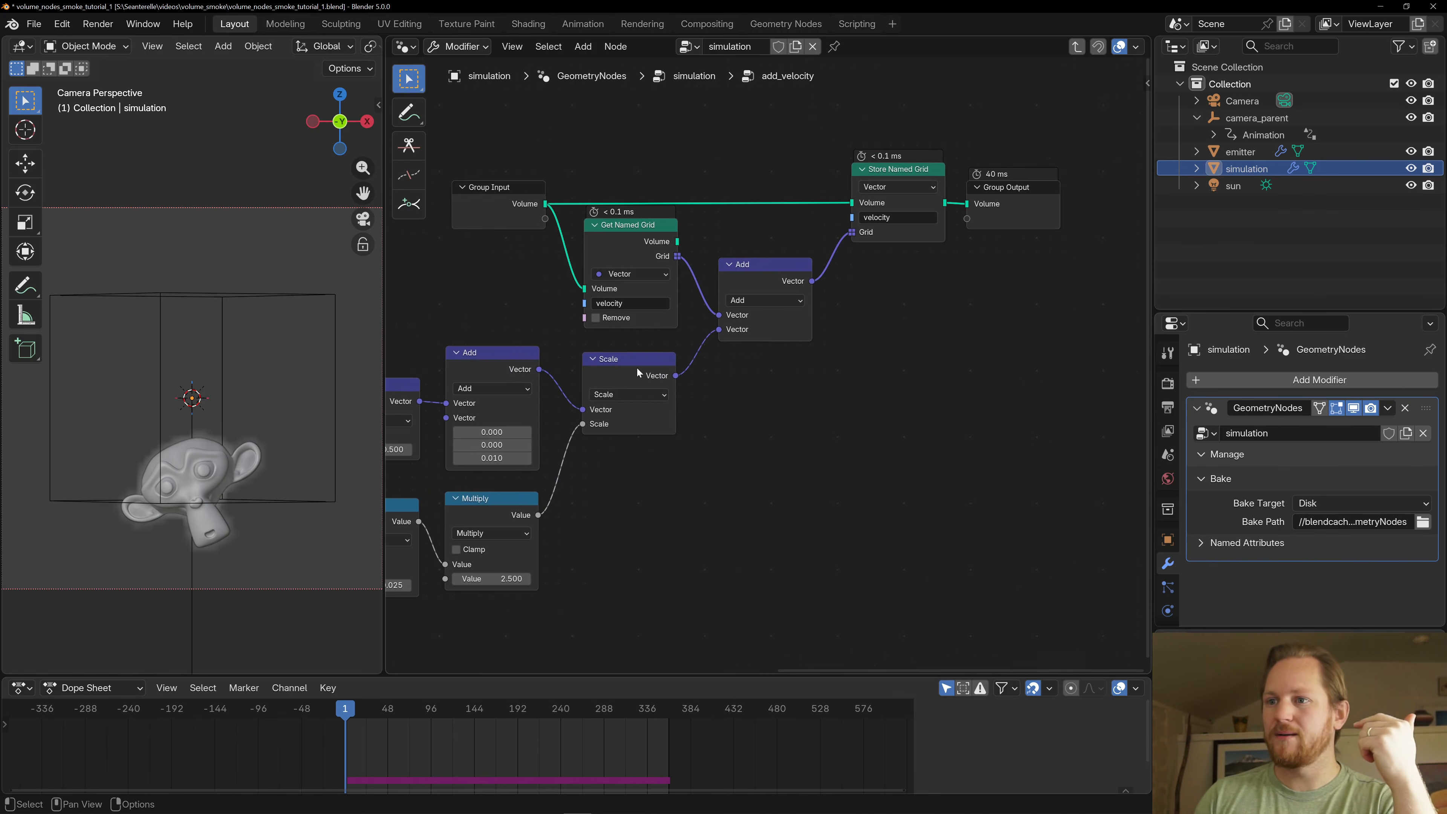
middle_click_drag(637, 371, 648, 433)
left_click(646, 290)
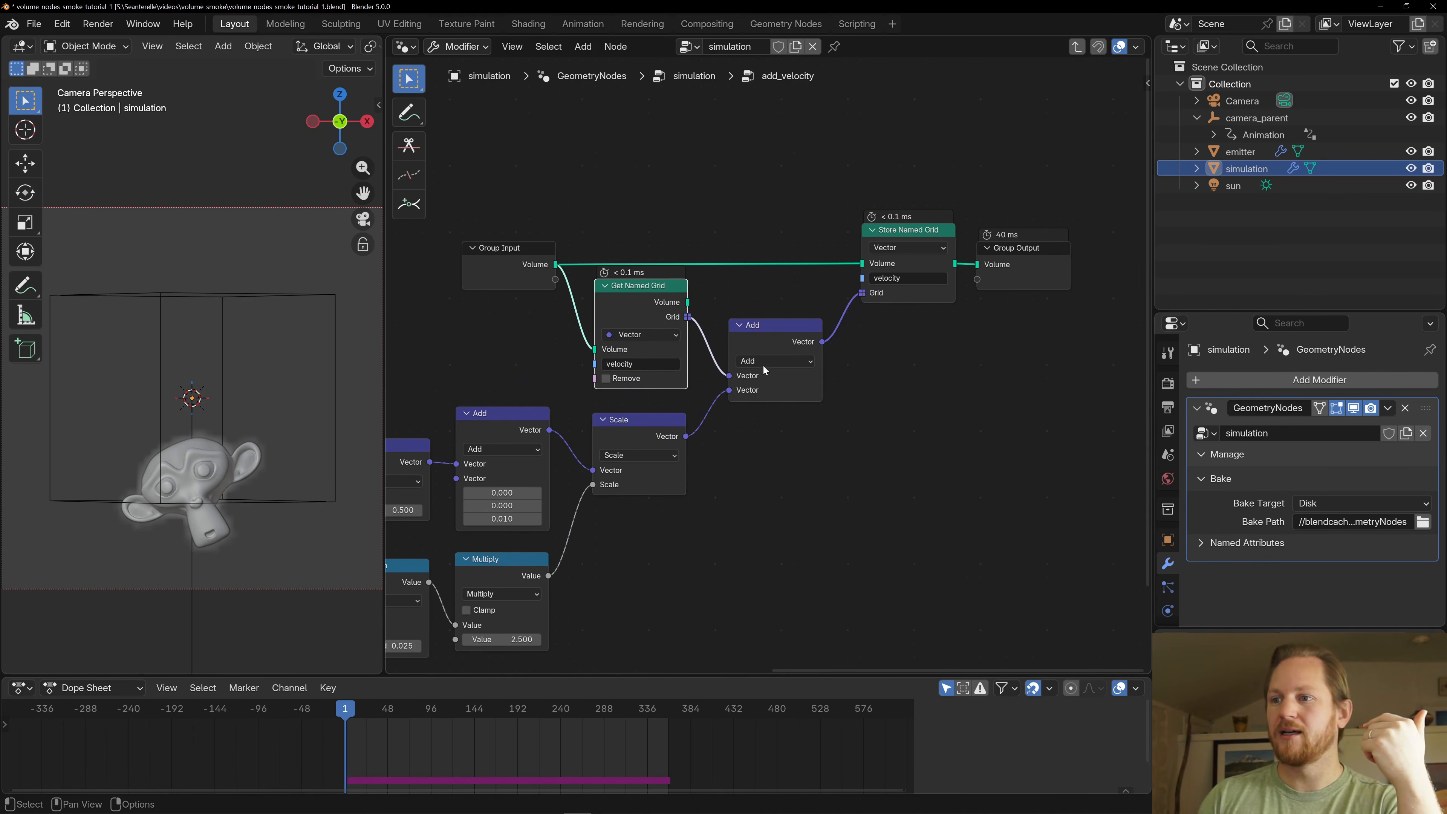
left_click(789, 334)
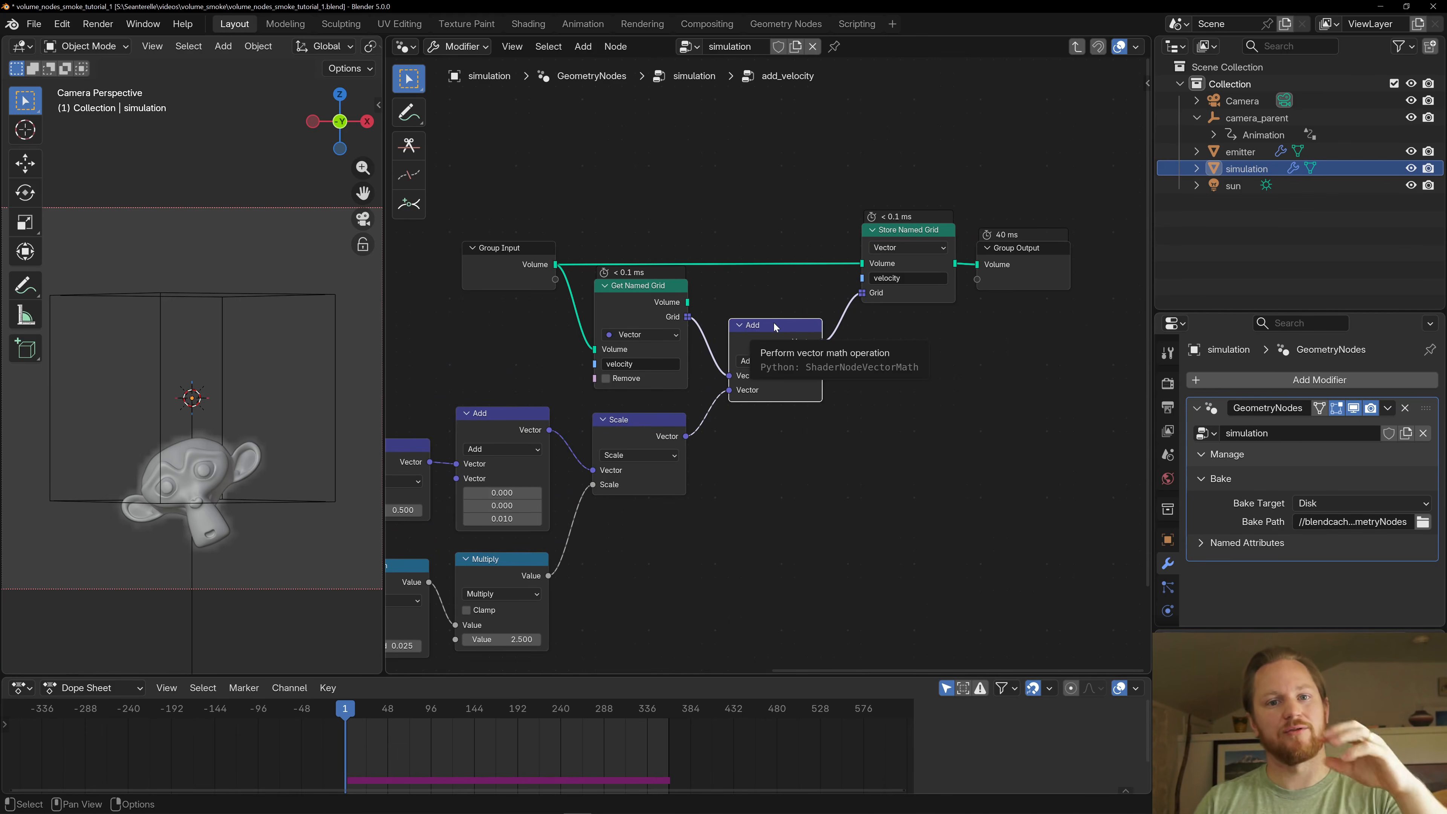
left_click(903, 230)
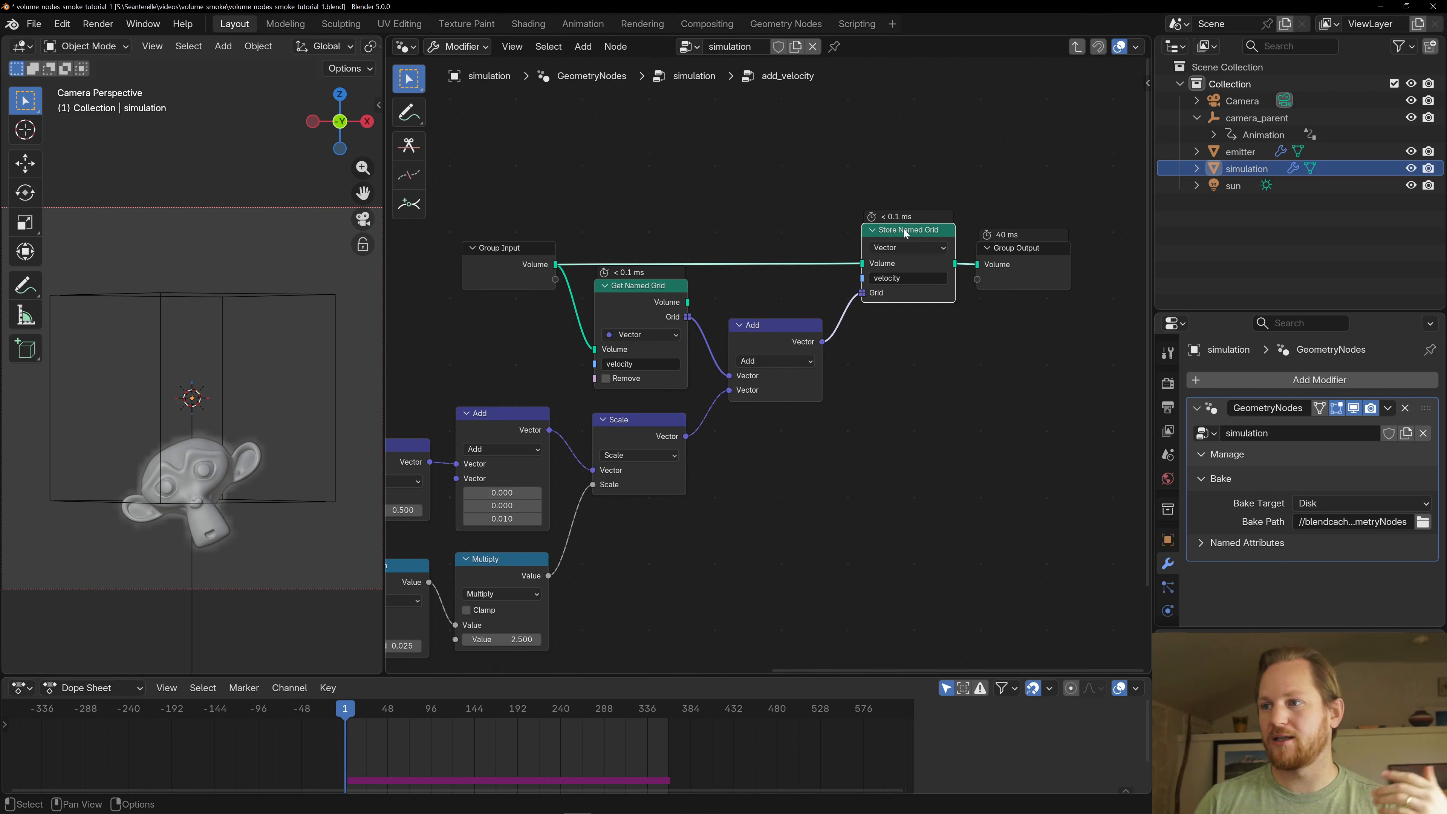
- Inspect the Scale node that combines the velocity vector with the distance-based factor before the grid addition
middle_click_drag(736, 496, 832, 444)
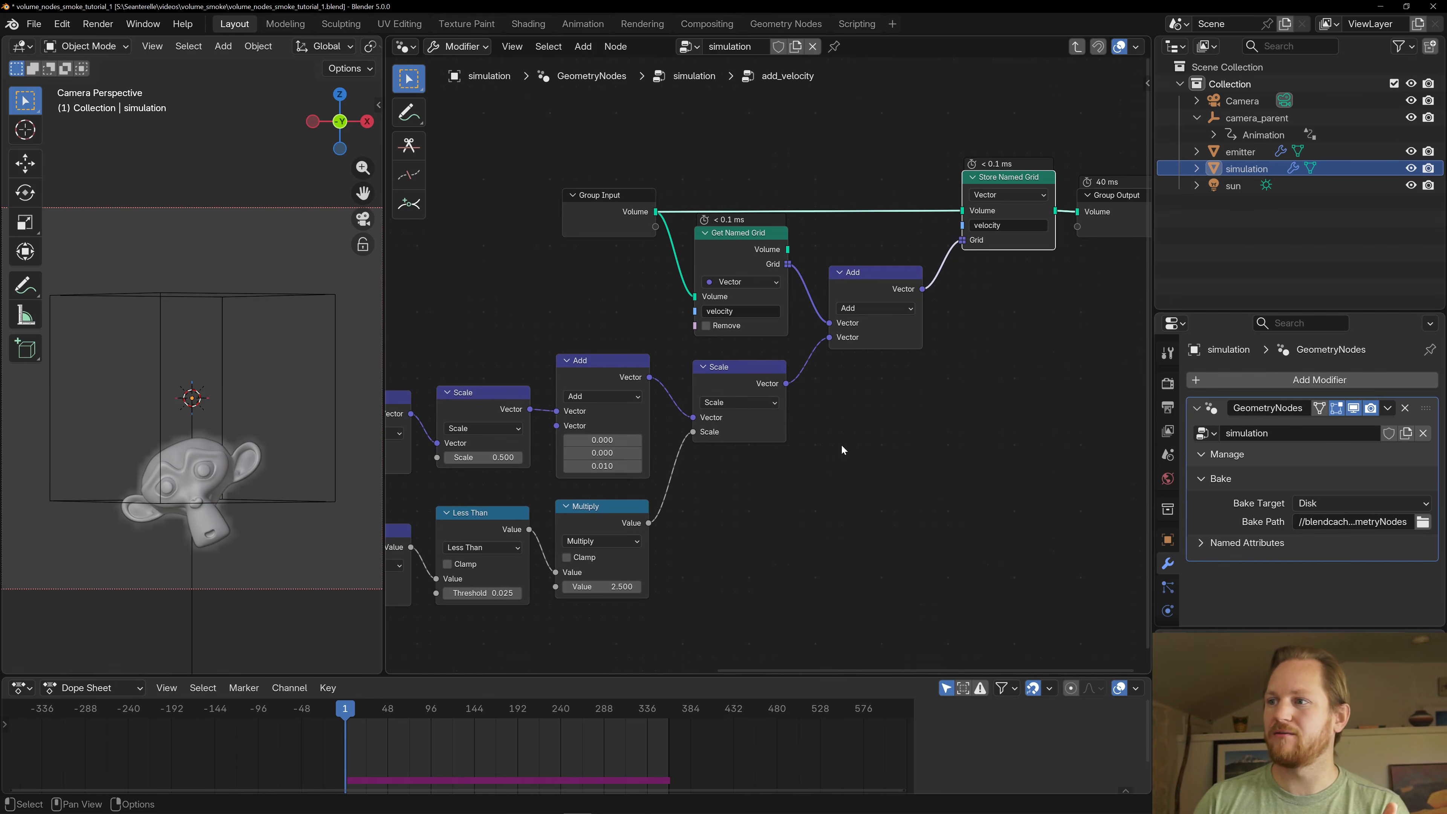
middle_click_drag(795, 502, 920, 407)
scroll(911, 396, "down", 2)
left_click(857, 296)
scroll(846, 288, "up", 2)
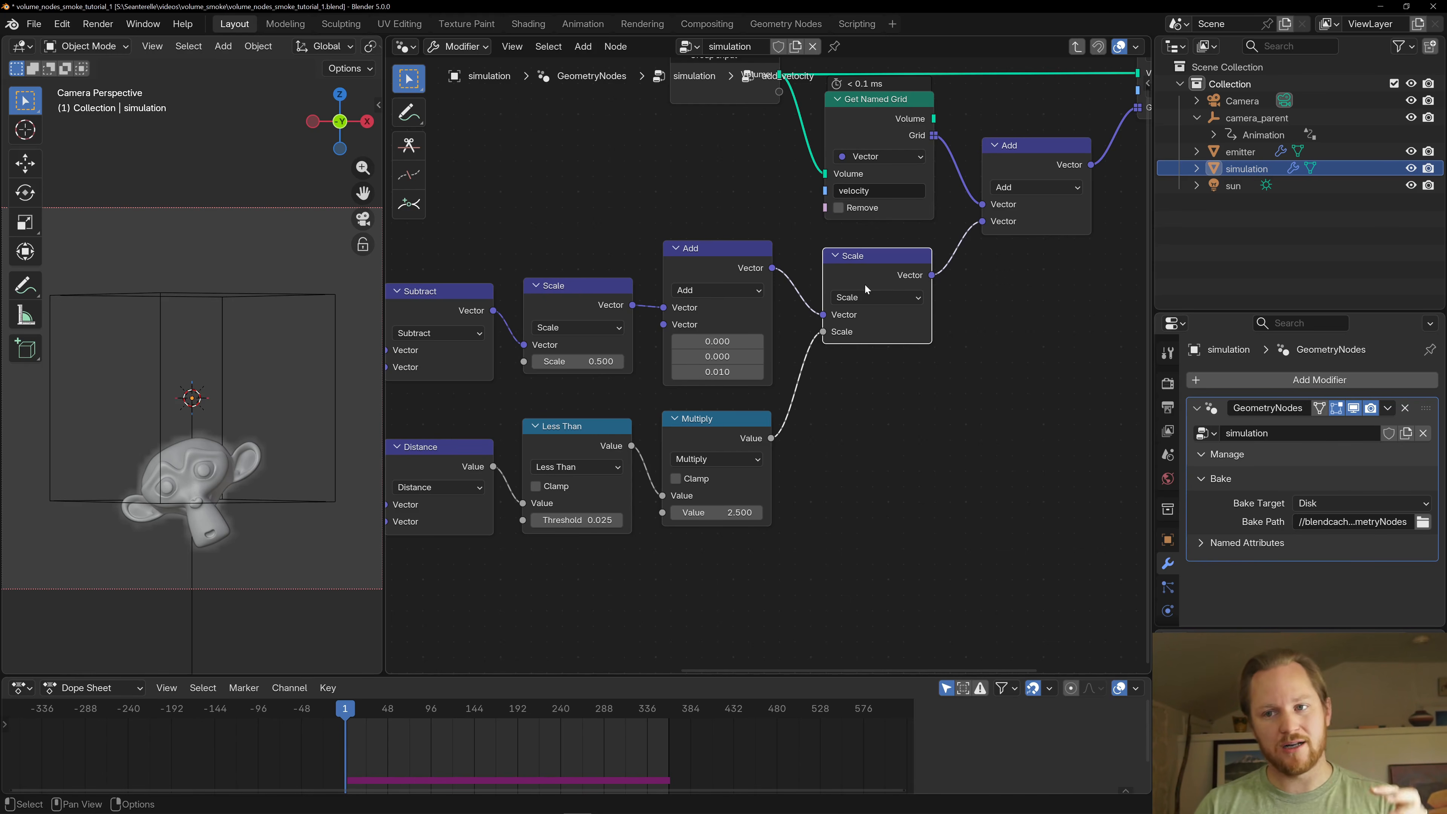
scroll(870, 262, "down", 1)
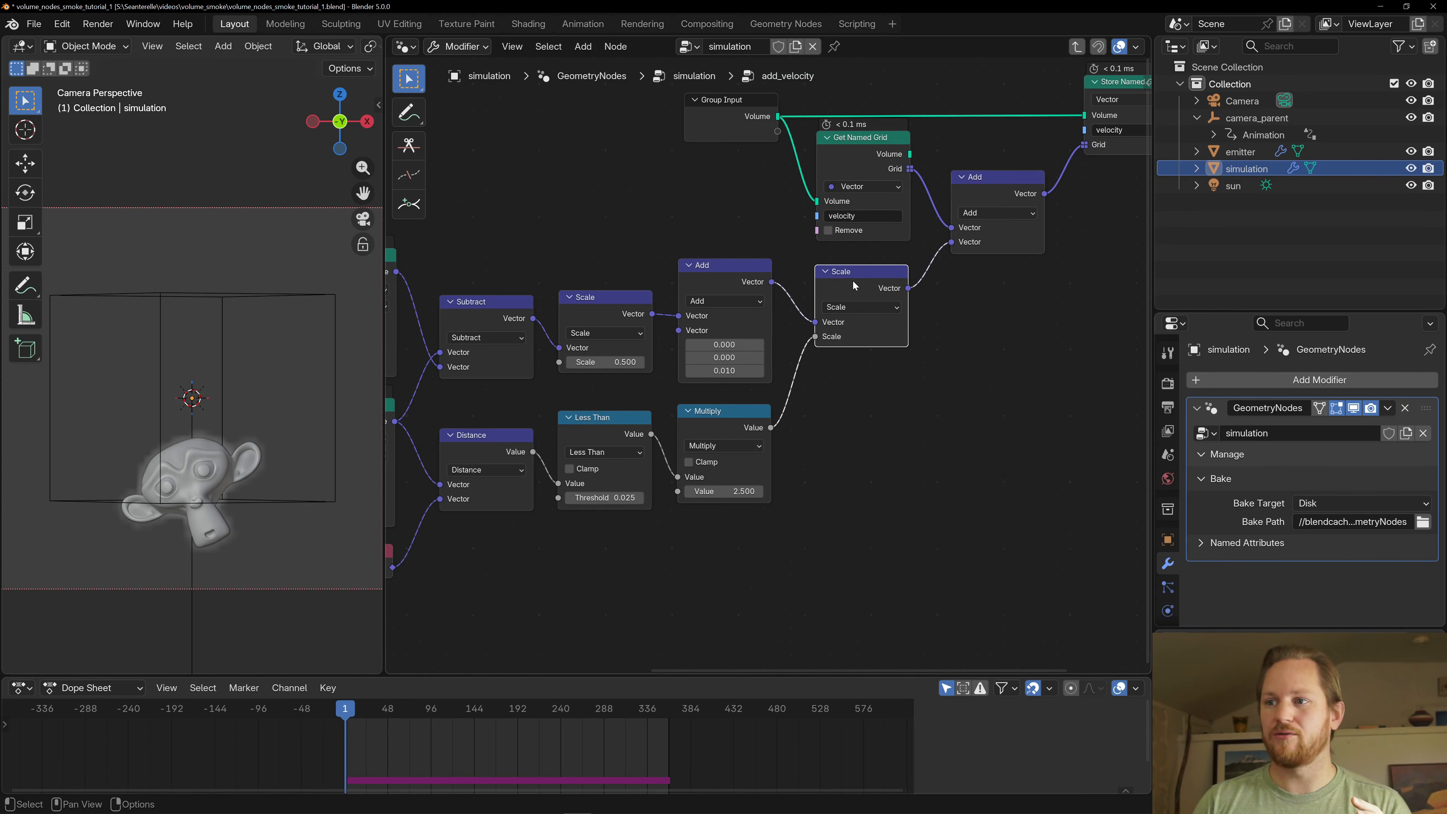
- Examine how the Distance node compares each voxel's Position with the new_position value from the lower Sample Index node
middle_click_drag(666, 266, 803, 166)
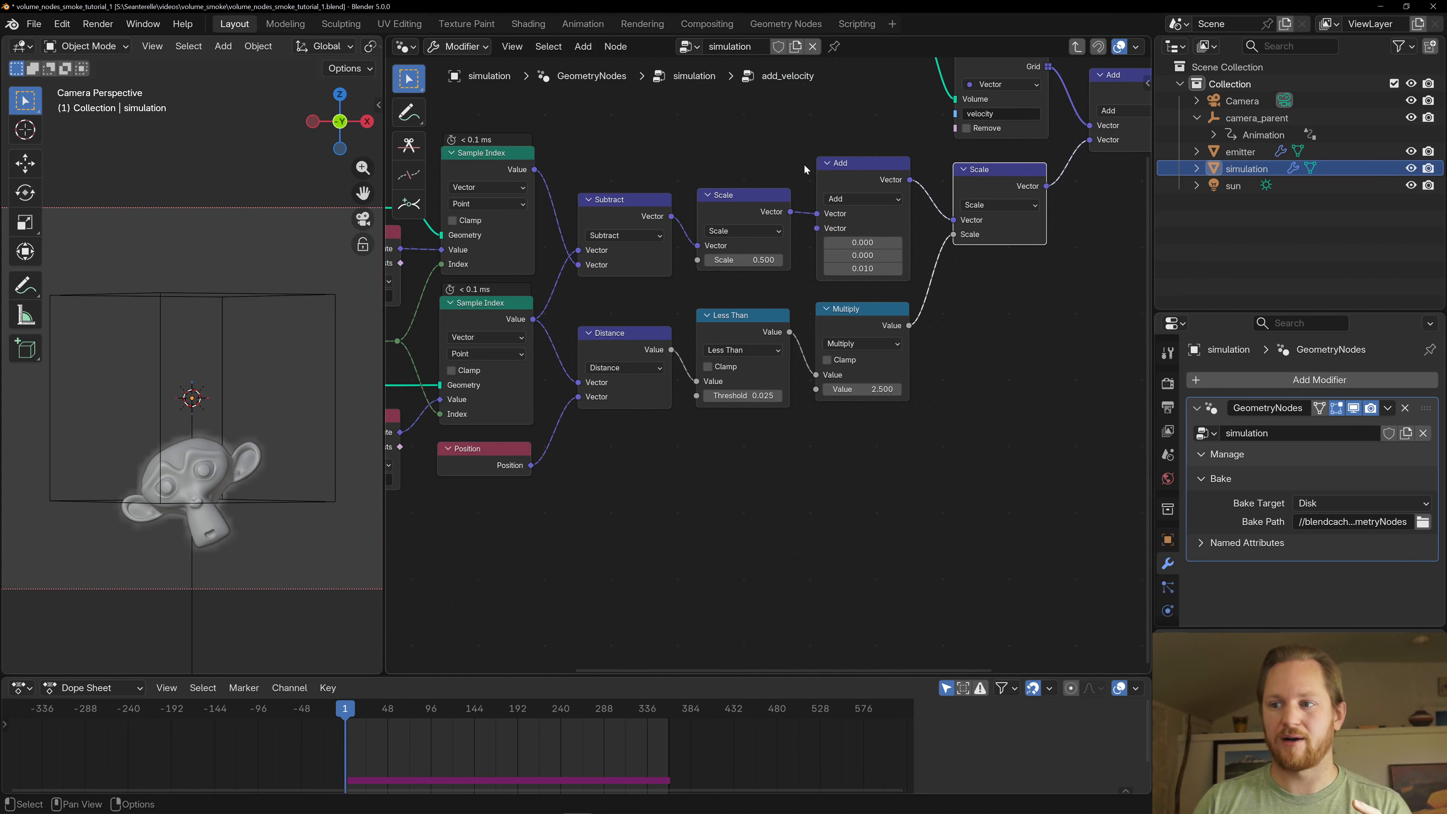
scroll(627, 464, "down", 2)
middle_click_drag(624, 469, 792, 421)
left_click(796, 314)
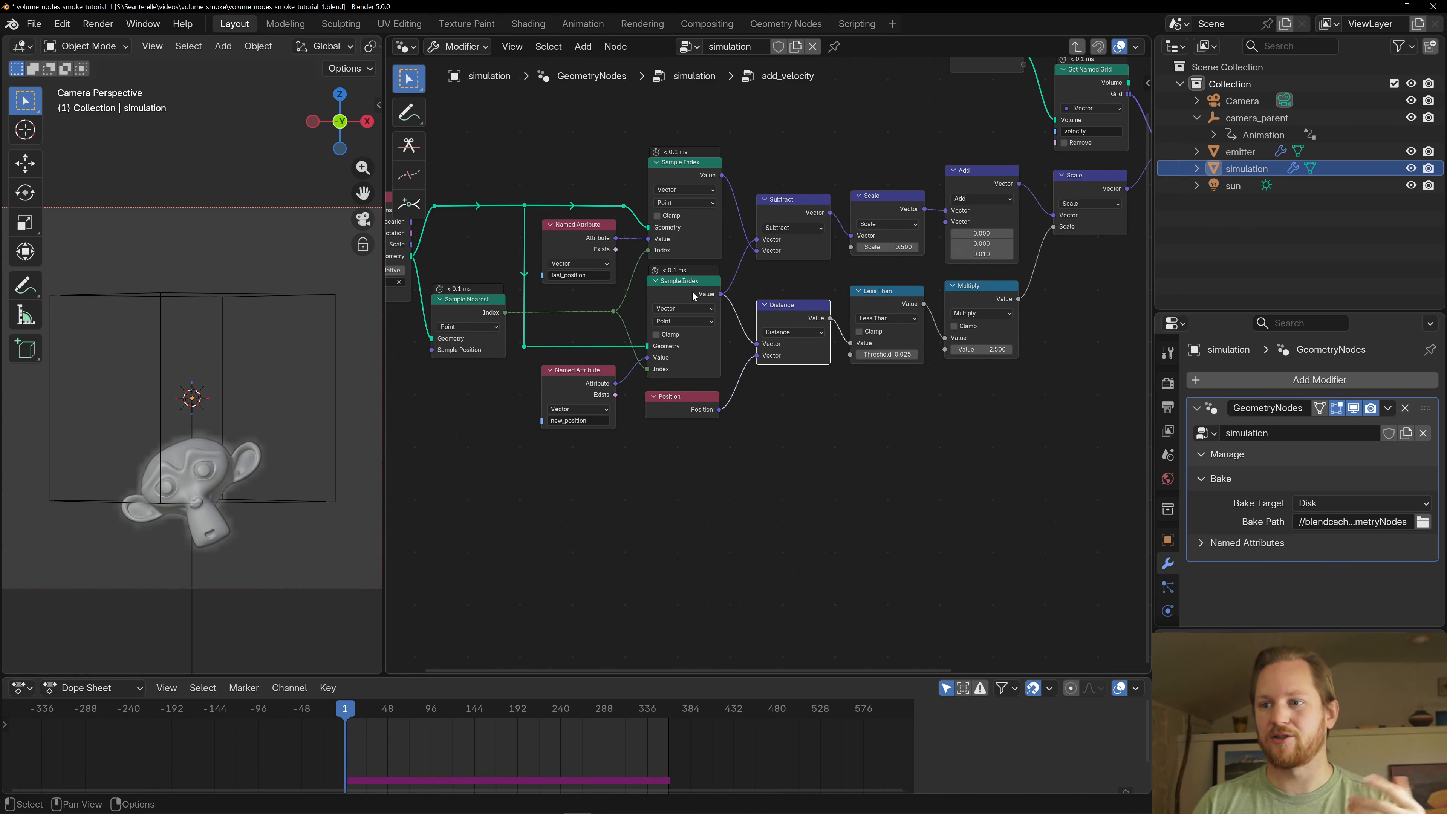
left_click(648, 318)
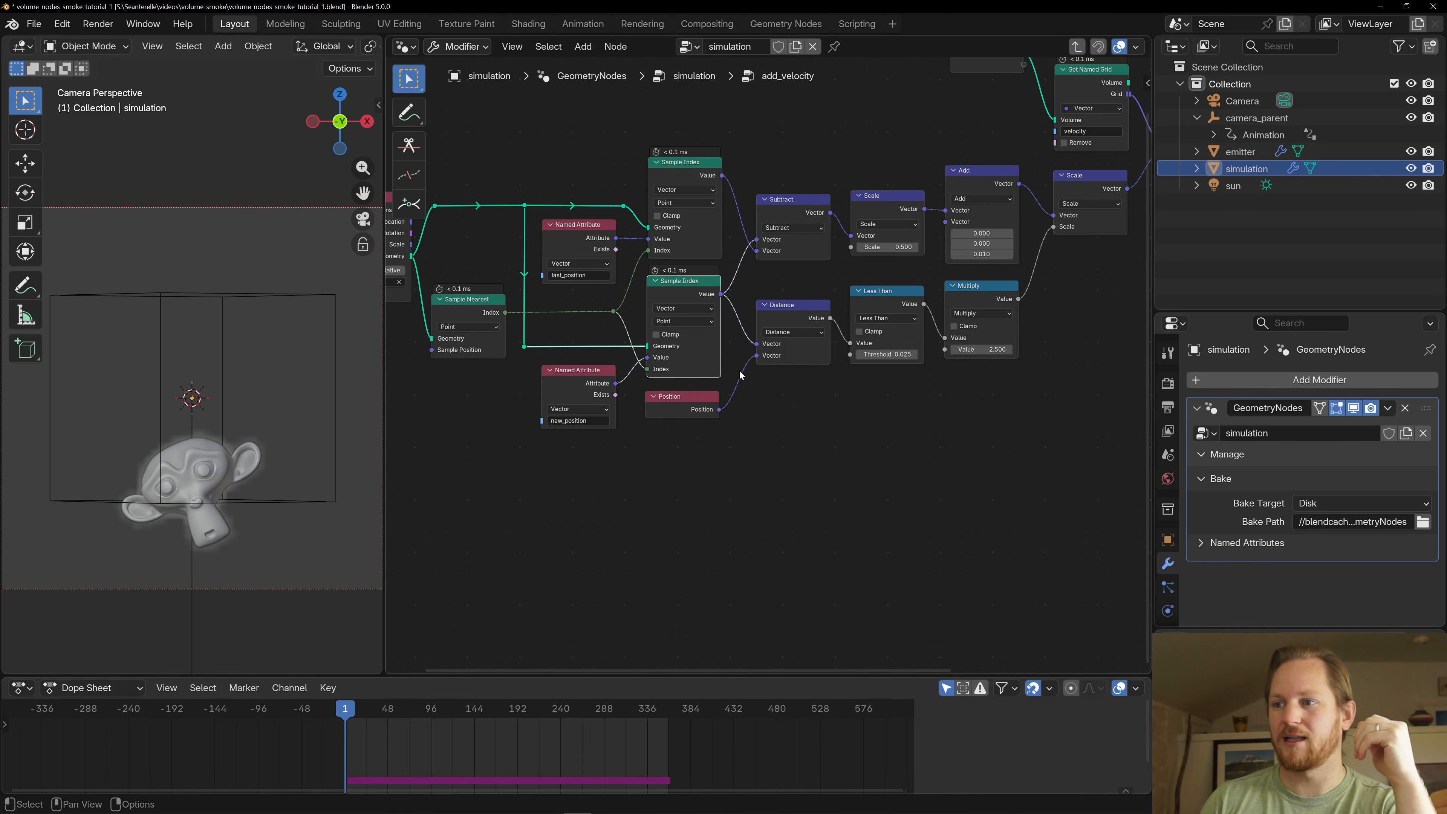
- Inspect the Less Than threshold and Multiply node that limit and strengthen the velocity added near the emitter
middle_click_drag(876, 380, 785, 417)
scroll(772, 409, "up", 2)
left_click(806, 326)
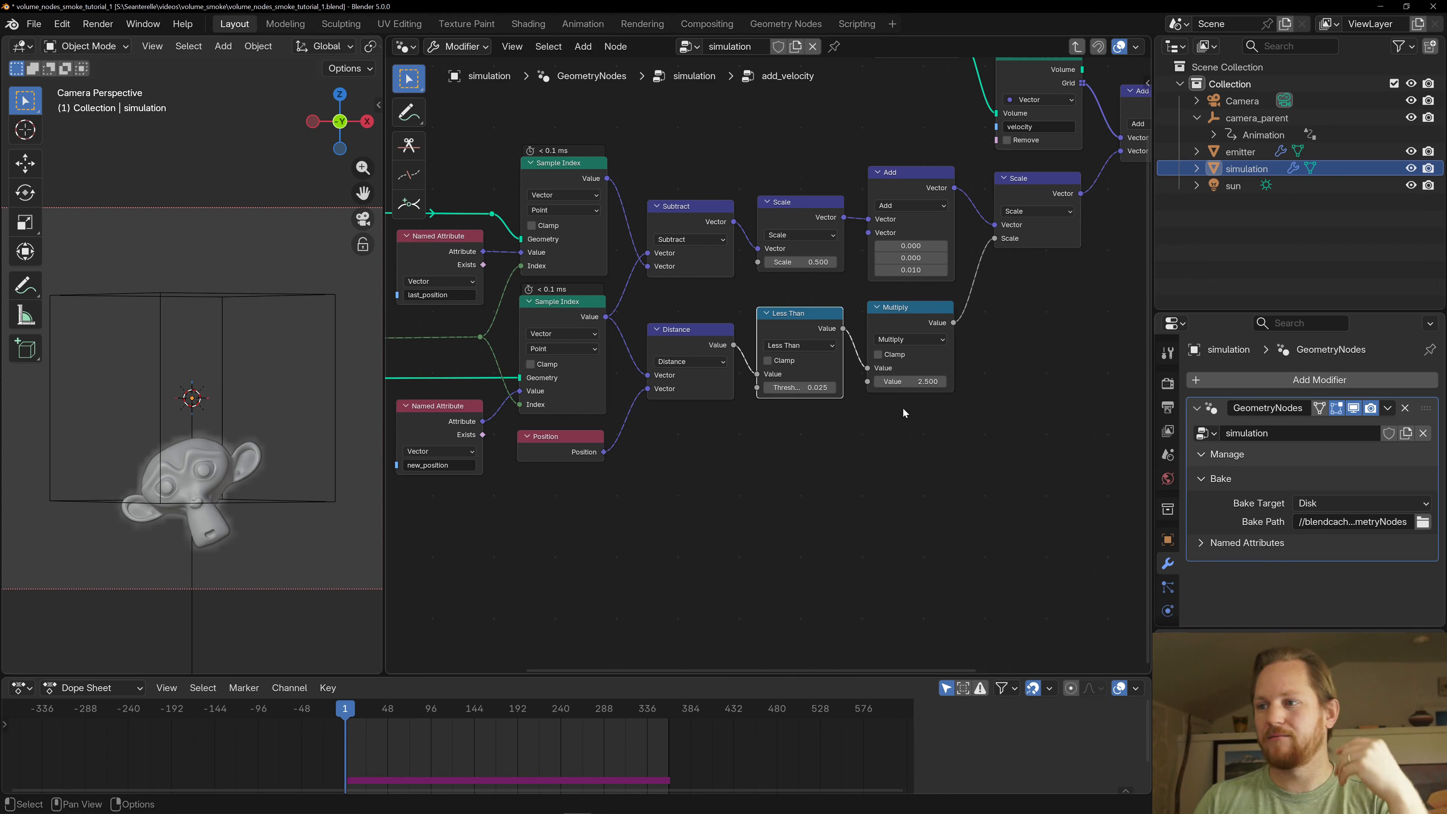
left_click(912, 321)
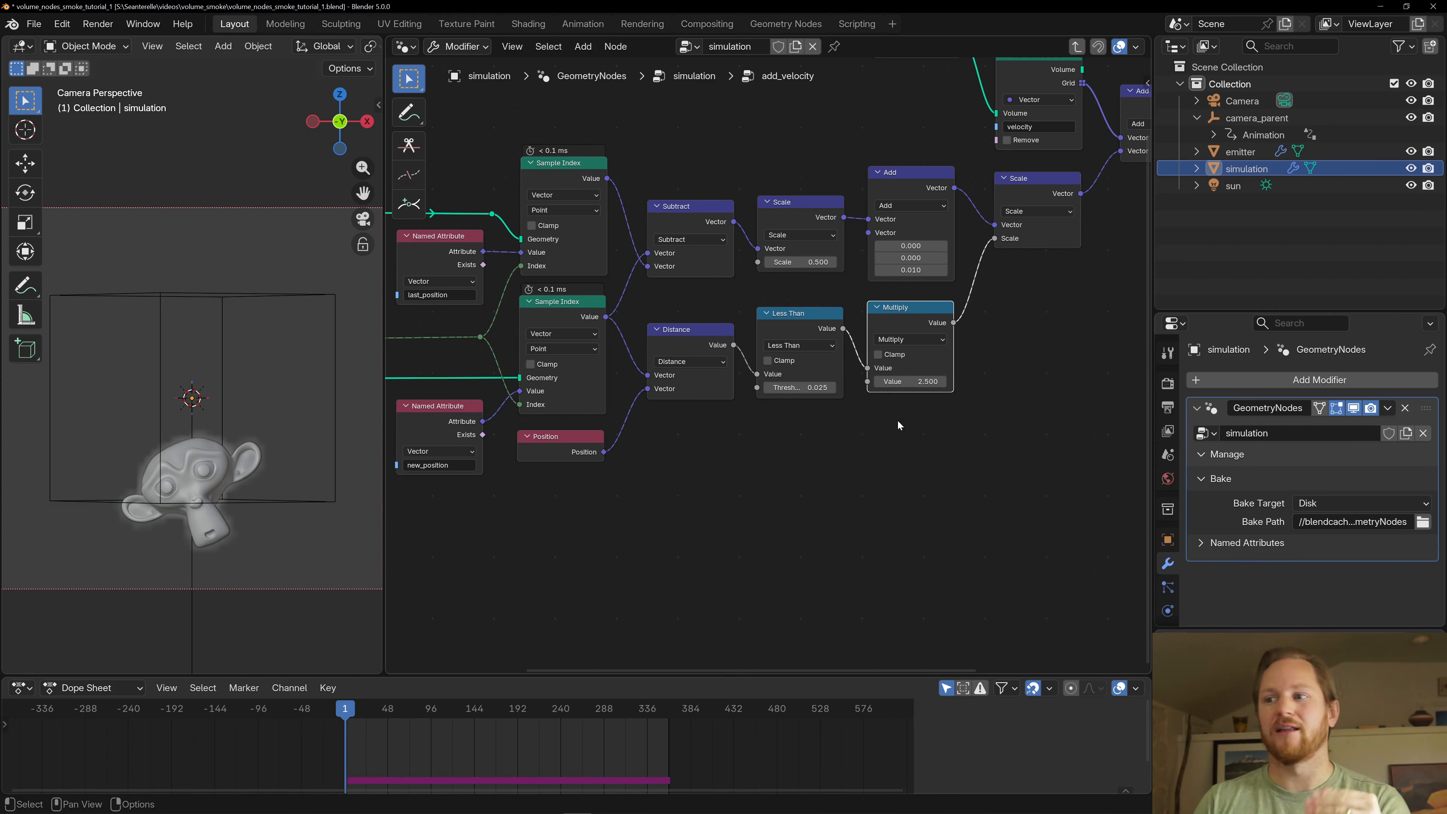
middle_click_drag(733, 302, 876, 323)
scroll(844, 320, "down", 1)
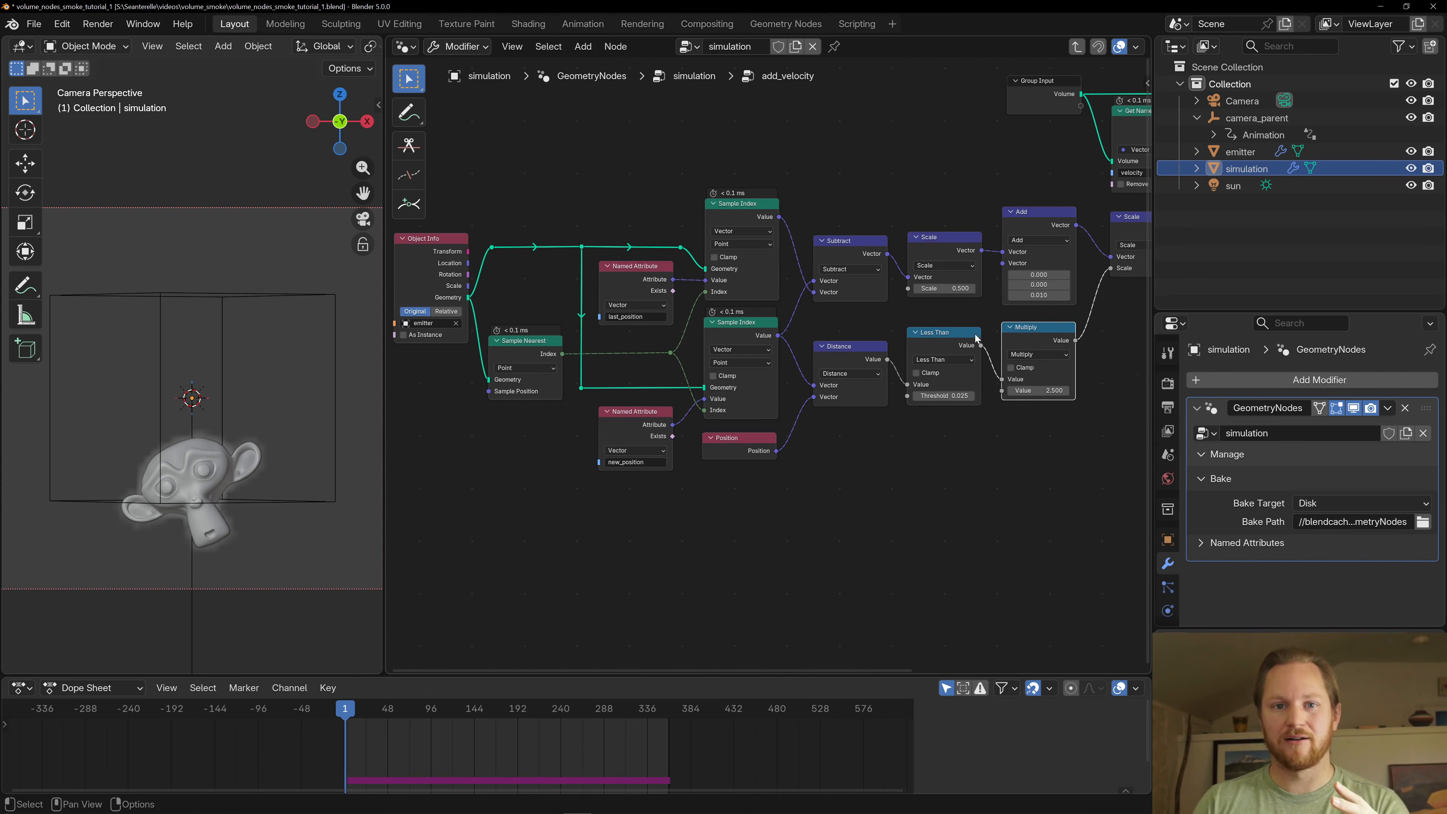
middle_click_drag(976, 337, 673, 401)
middle_click_drag(792, 398, 919, 405)
scroll(914, 393, "up", 3)
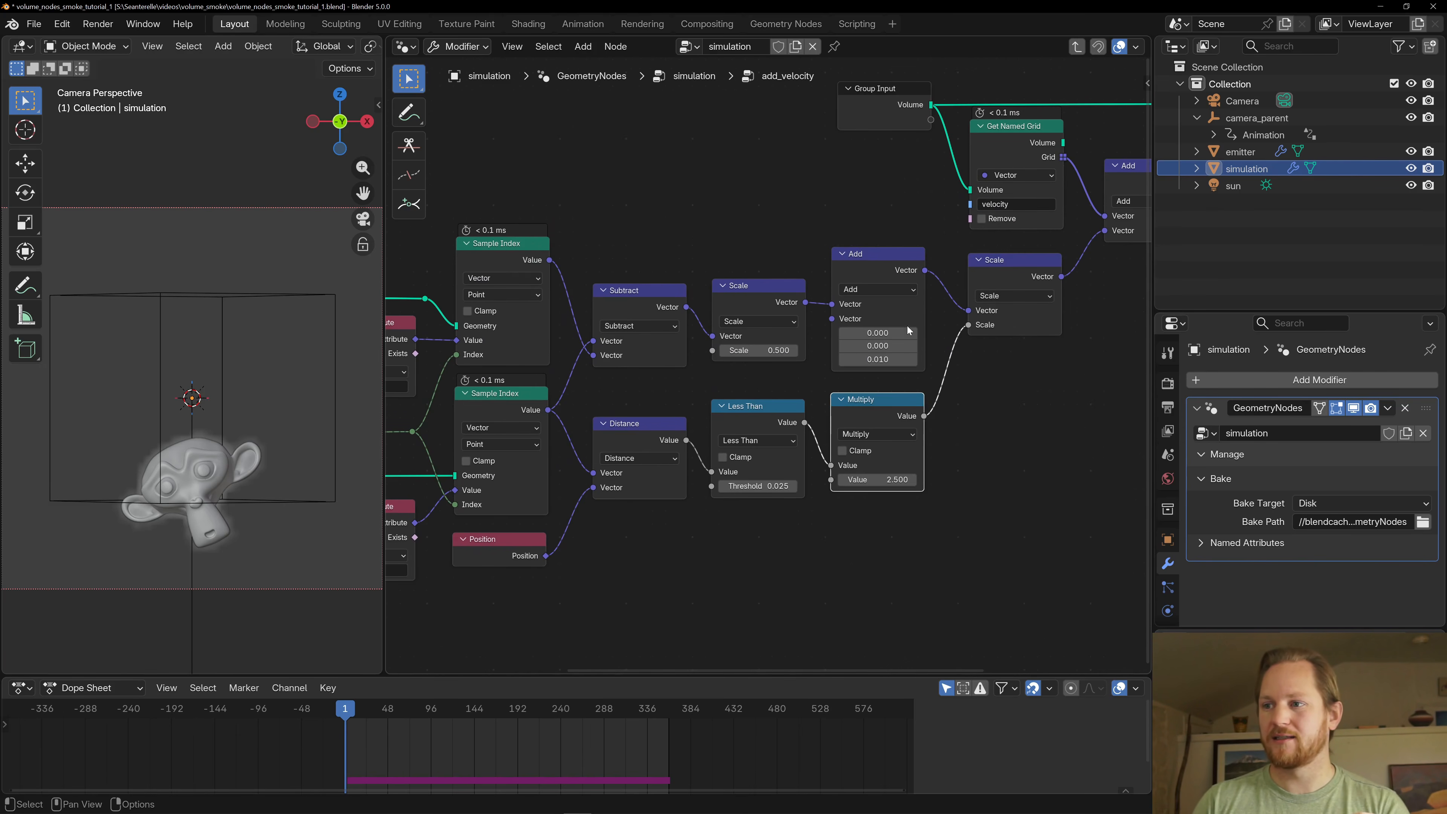
- Examine how the Subtract node derives the emitter's motion from the sampled last_position and new_position attributes
left_click(836, 254)
middle_click_drag(586, 264, 852, 227)
left_click(609, 206)
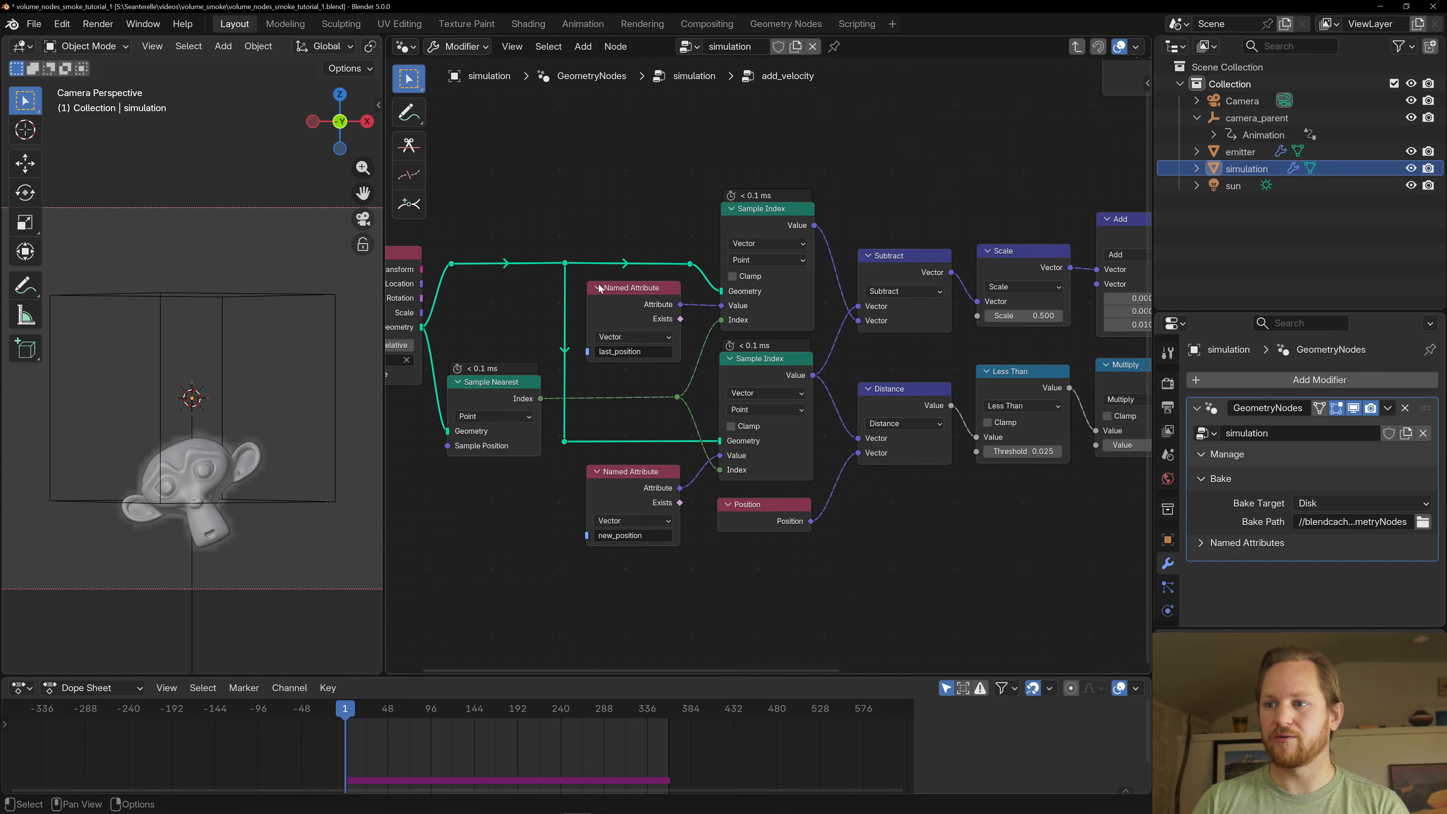
left_click(772, 214)
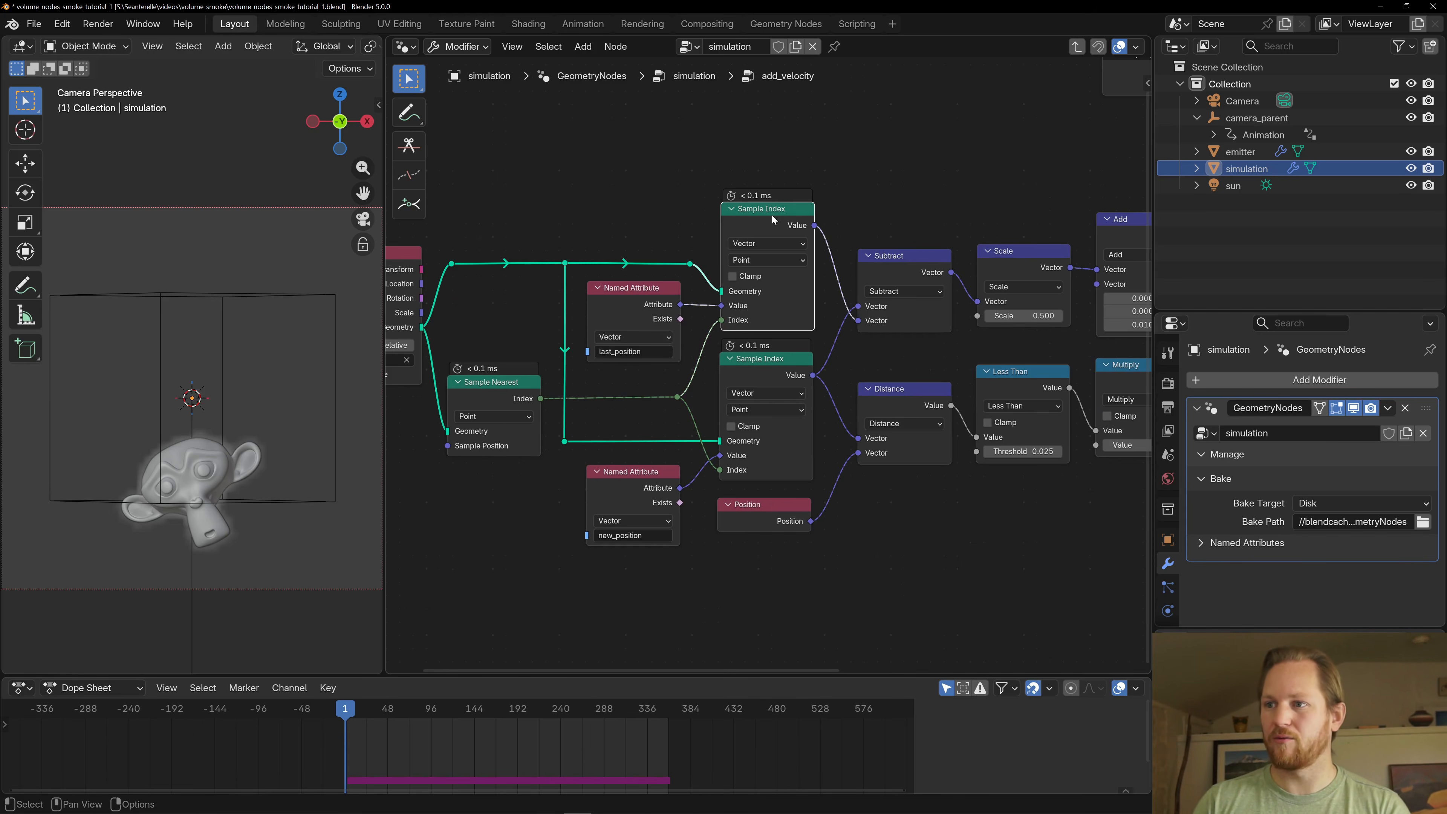
left_click(747, 361)
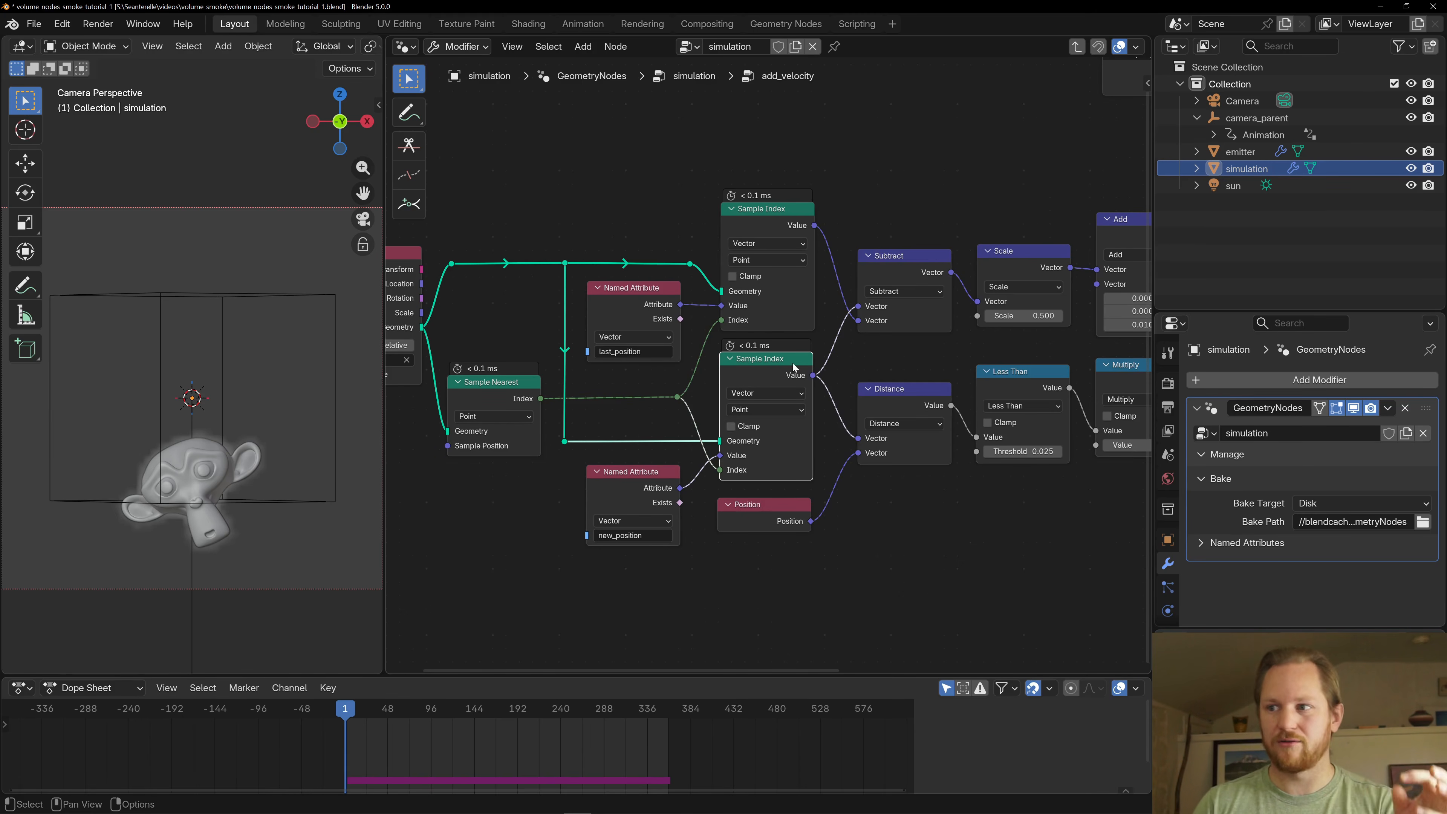
left_click(906, 285)
scroll(845, 350, "up", 2)
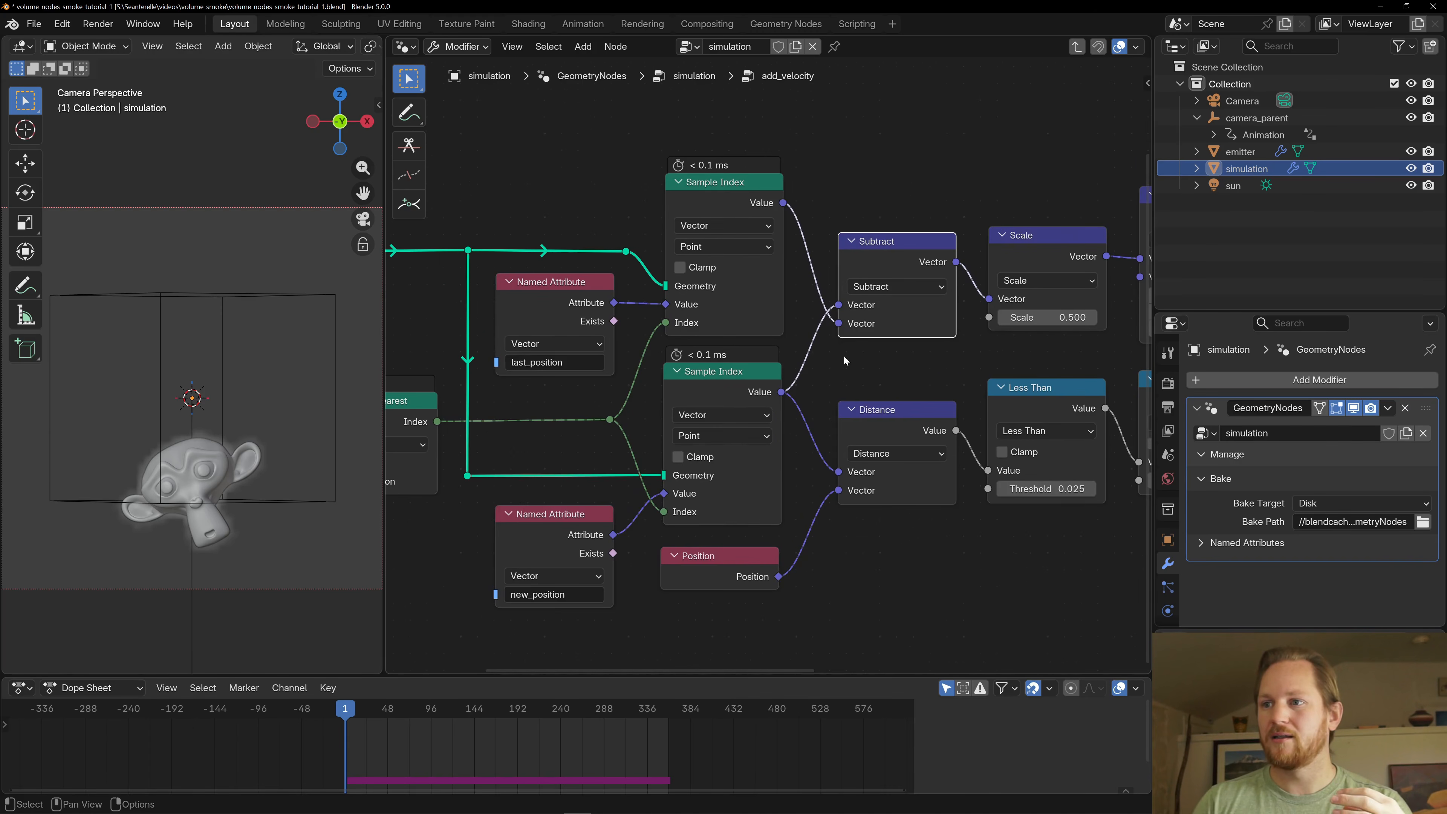
scroll(842, 355, "down", 2)
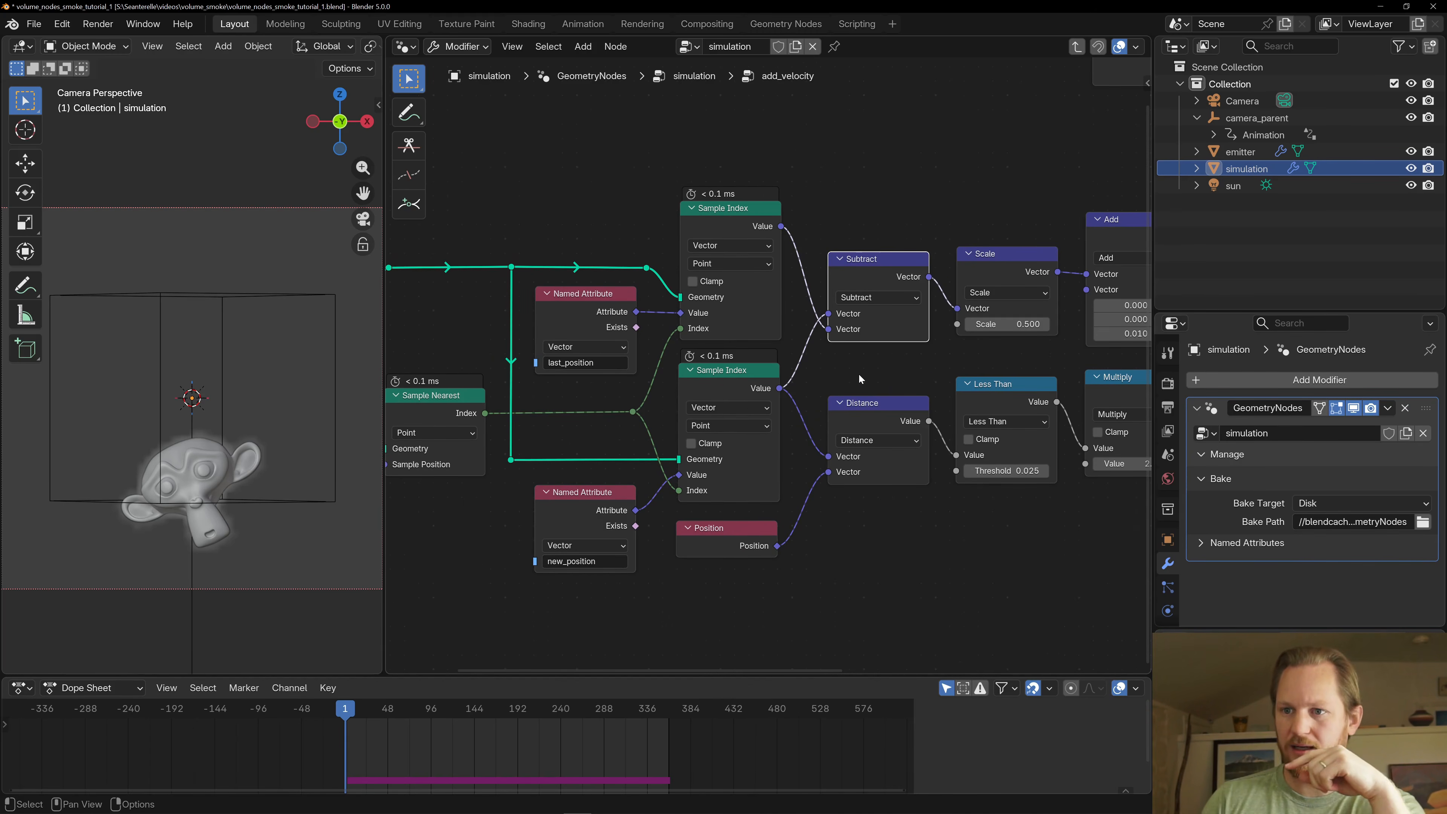
scroll(859, 375, "down", 1)
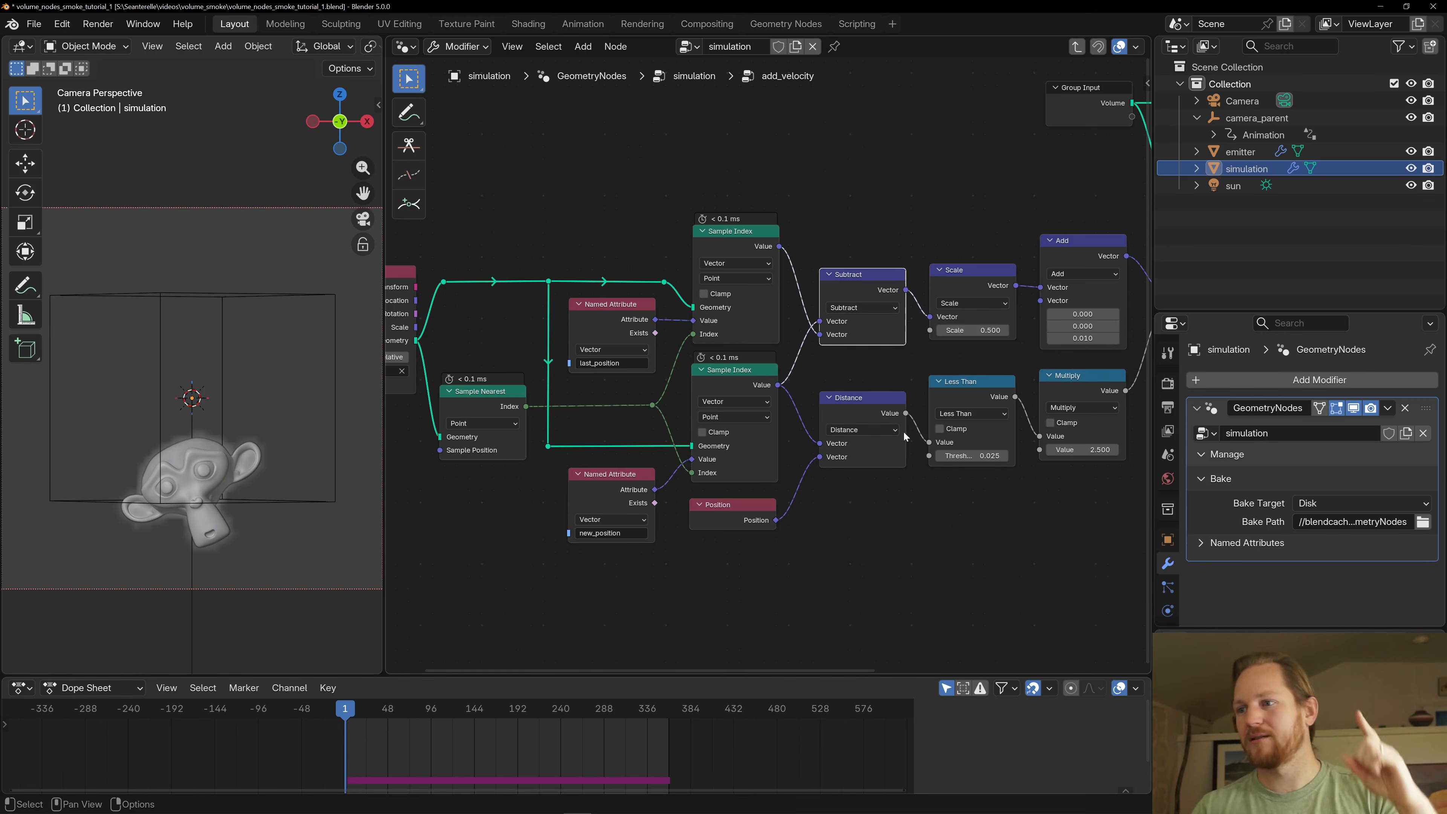
- Follow the subtracted motion vector through the Scale node and the upward-offset Add node to the final Scale node
middle_click_drag(941, 298, 825, 309)
left_click(823, 308)
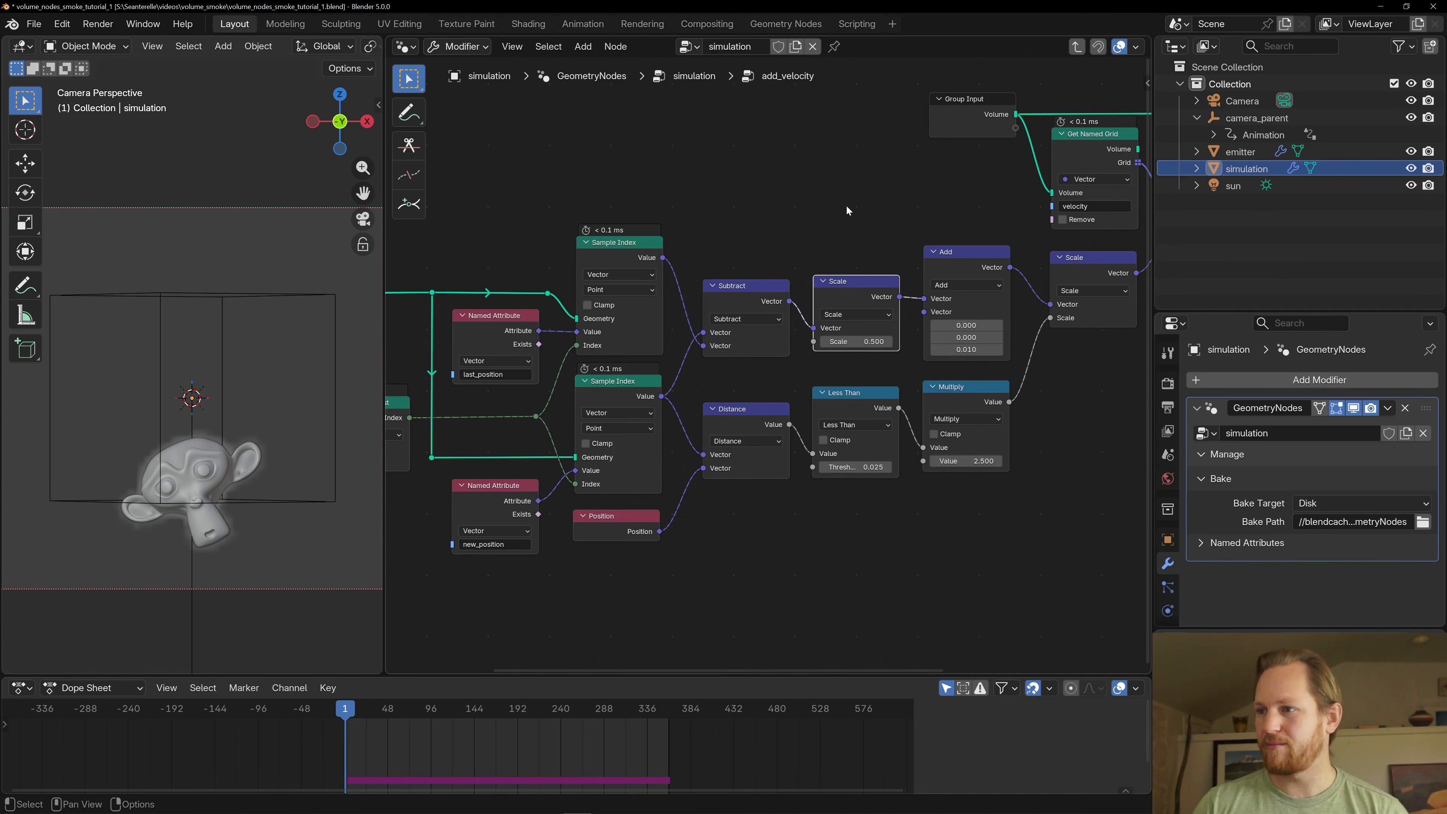
middle_click_drag(846, 210, 752, 210)
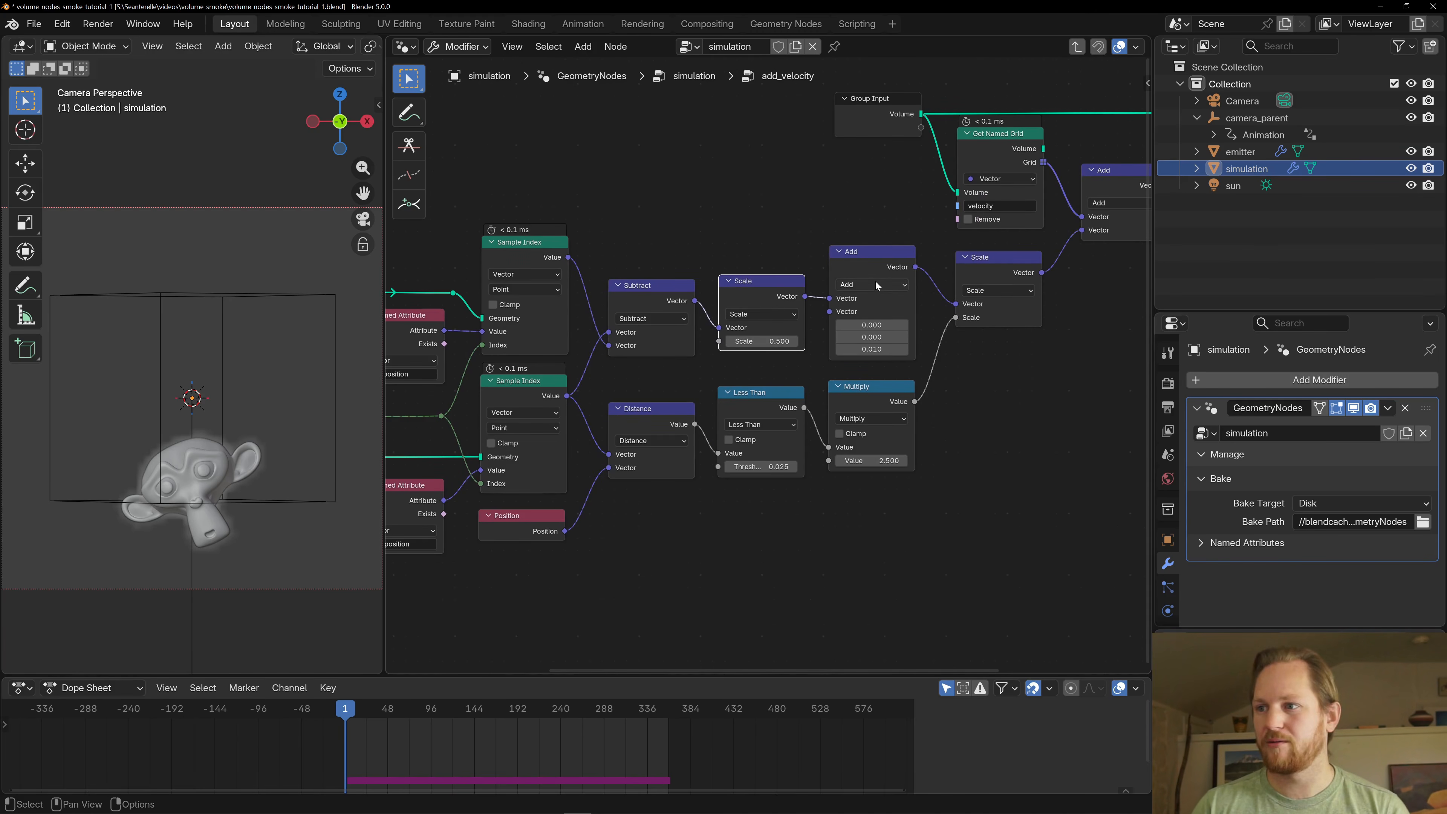
left_click(888, 273)
scroll(894, 285, "up", 2)
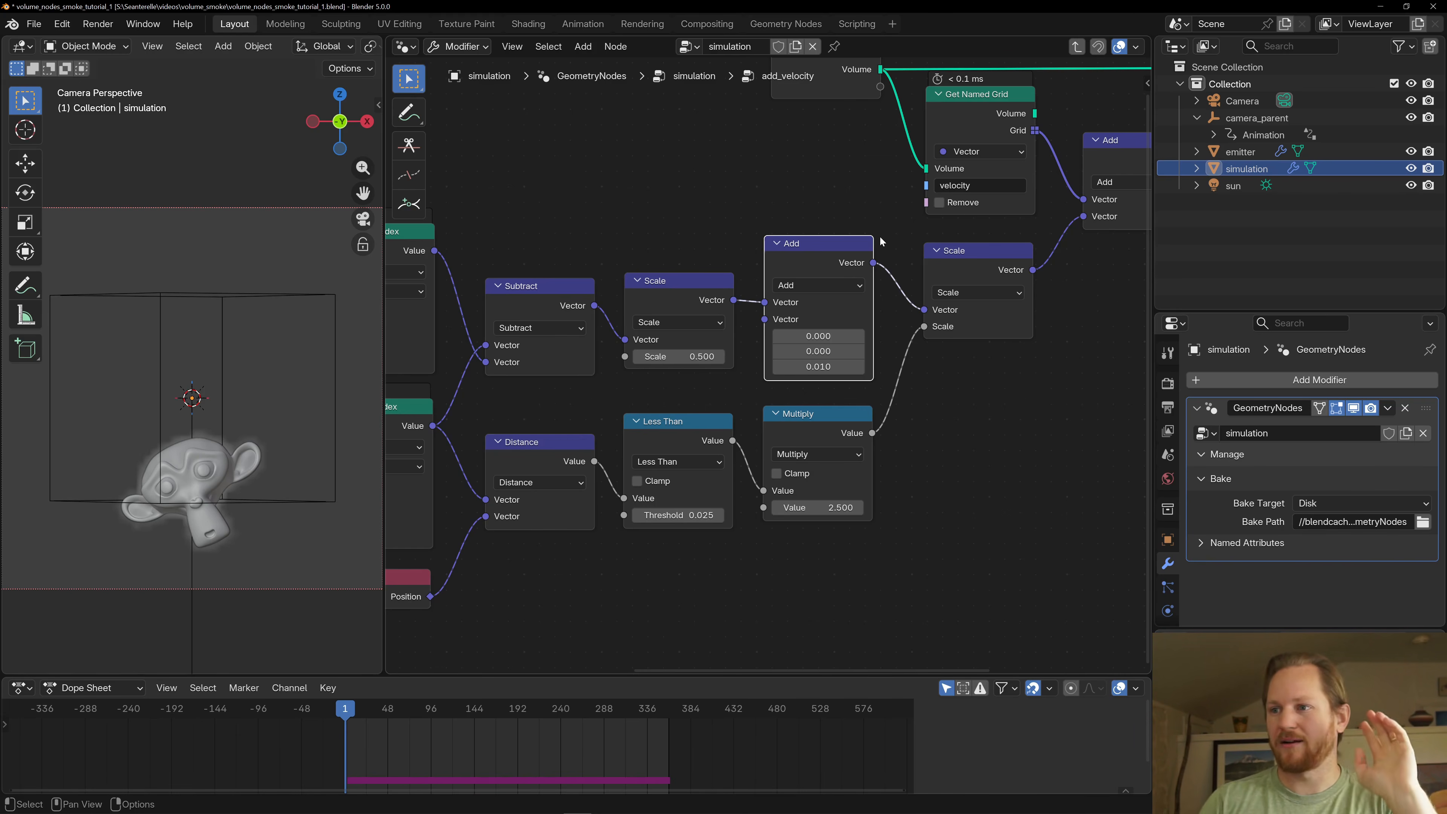
middle_click_drag(958, 283, 820, 304)
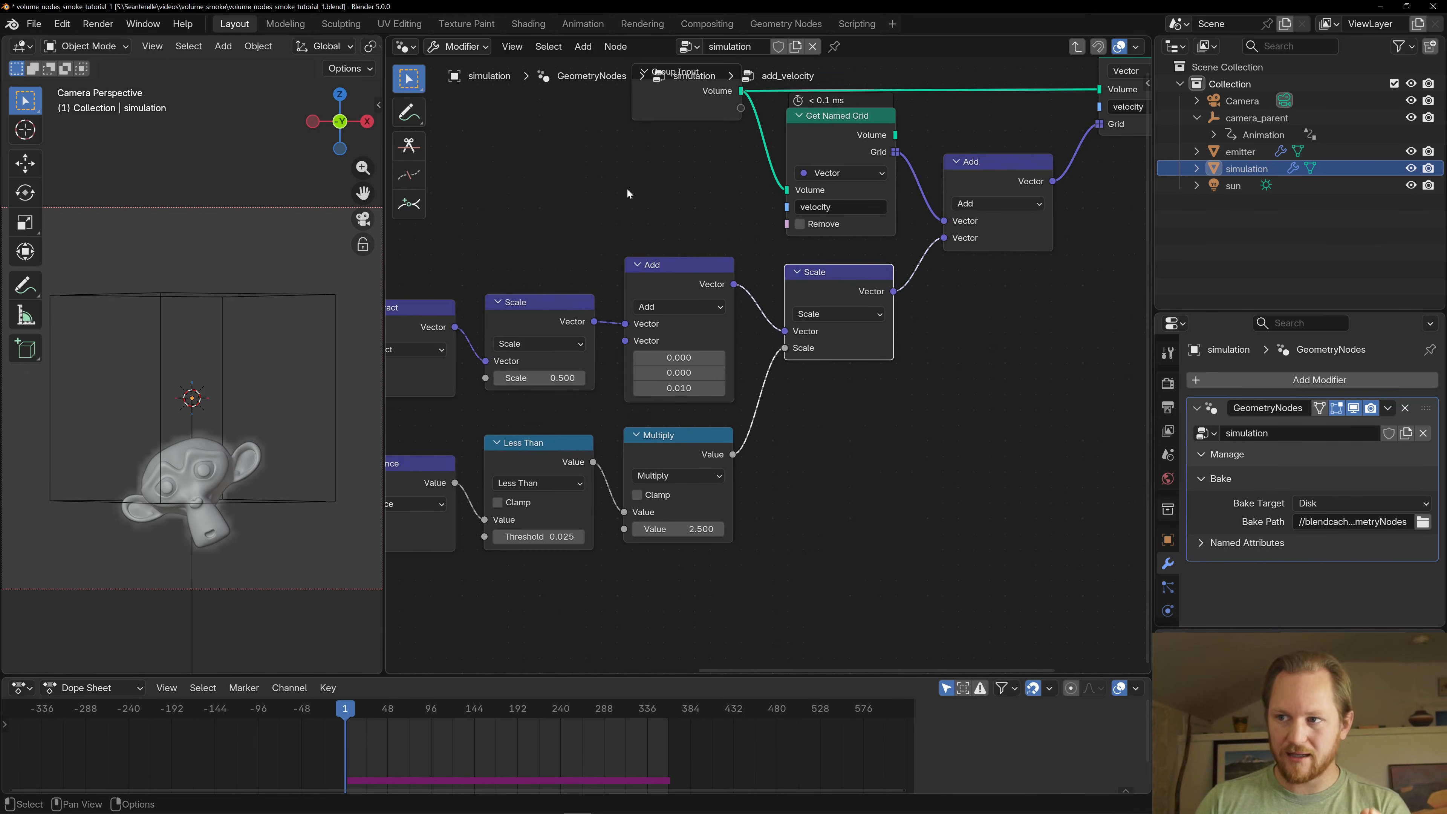
- Examine the vector Add node that merges the scaled emitter velocity with the existing velocity grid
scroll(790, 377, "down", 3)
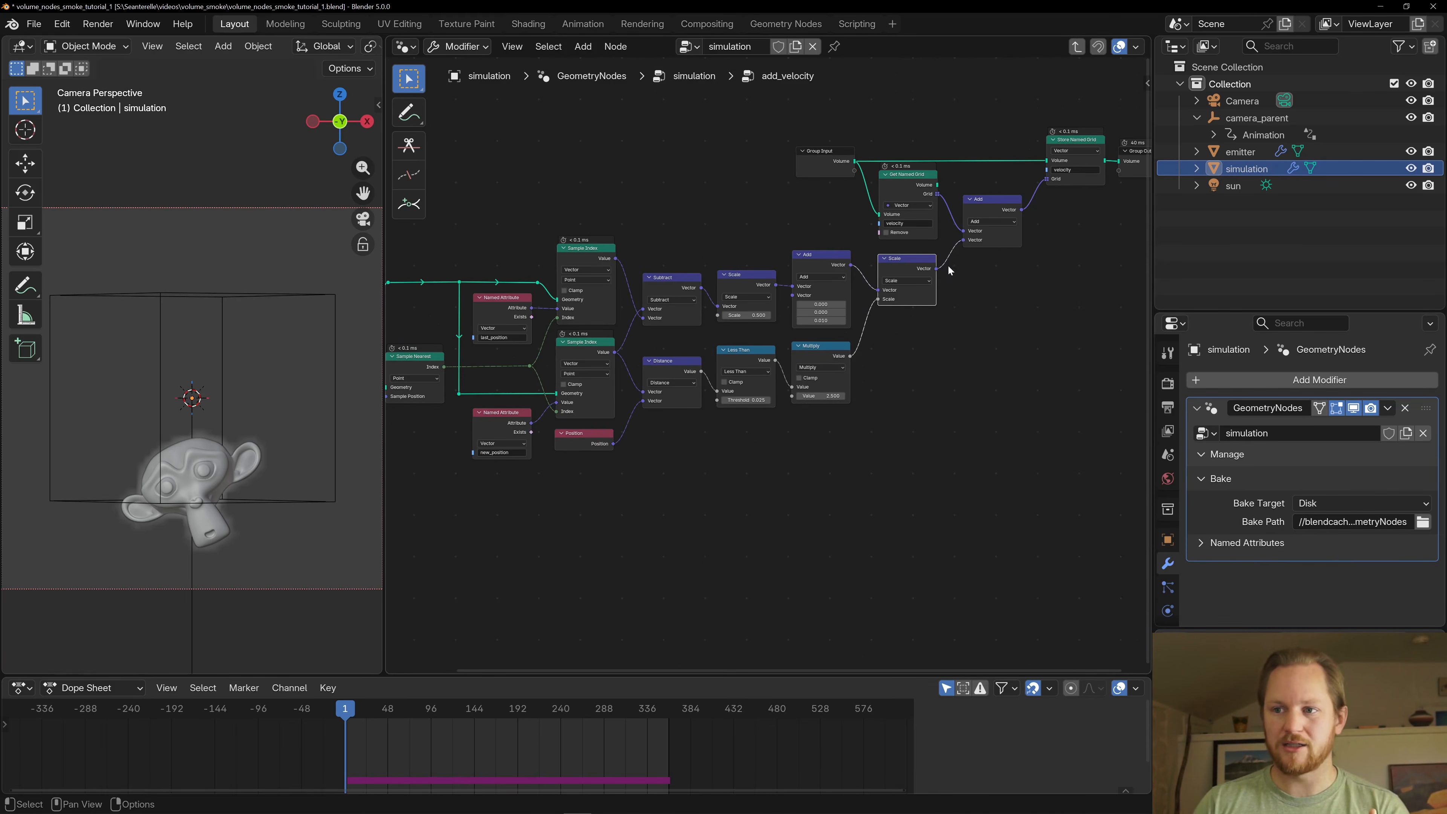
scroll(789, 441, "up", 1)
middle_click_drag(949, 266, 832, 394)
scroll(832, 399, "up", 2)
left_click(843, 347)
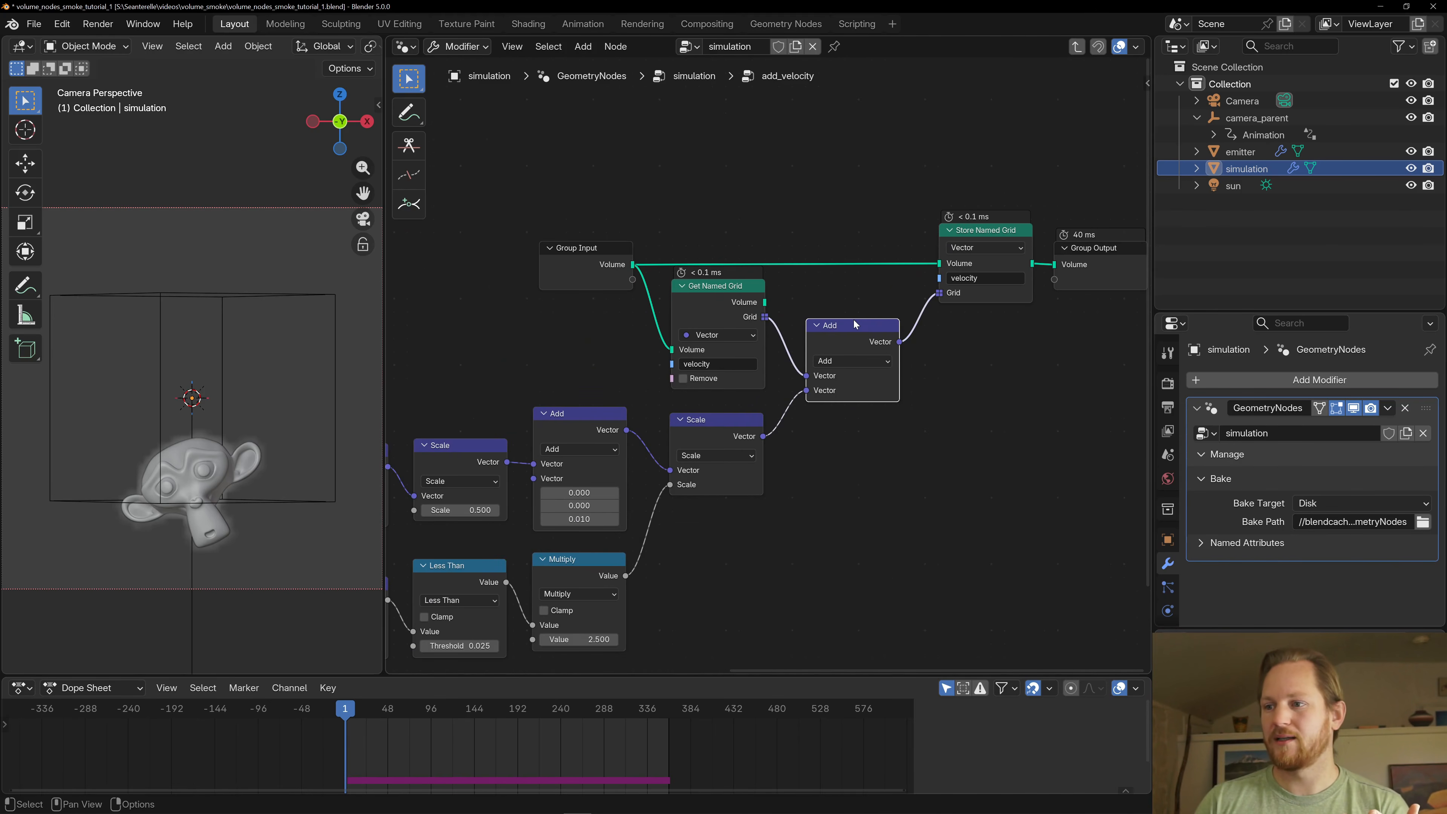
- Leave the add_velocity group and open the advect_velocity node group for inspection
scroll(705, 321, "down", 3)
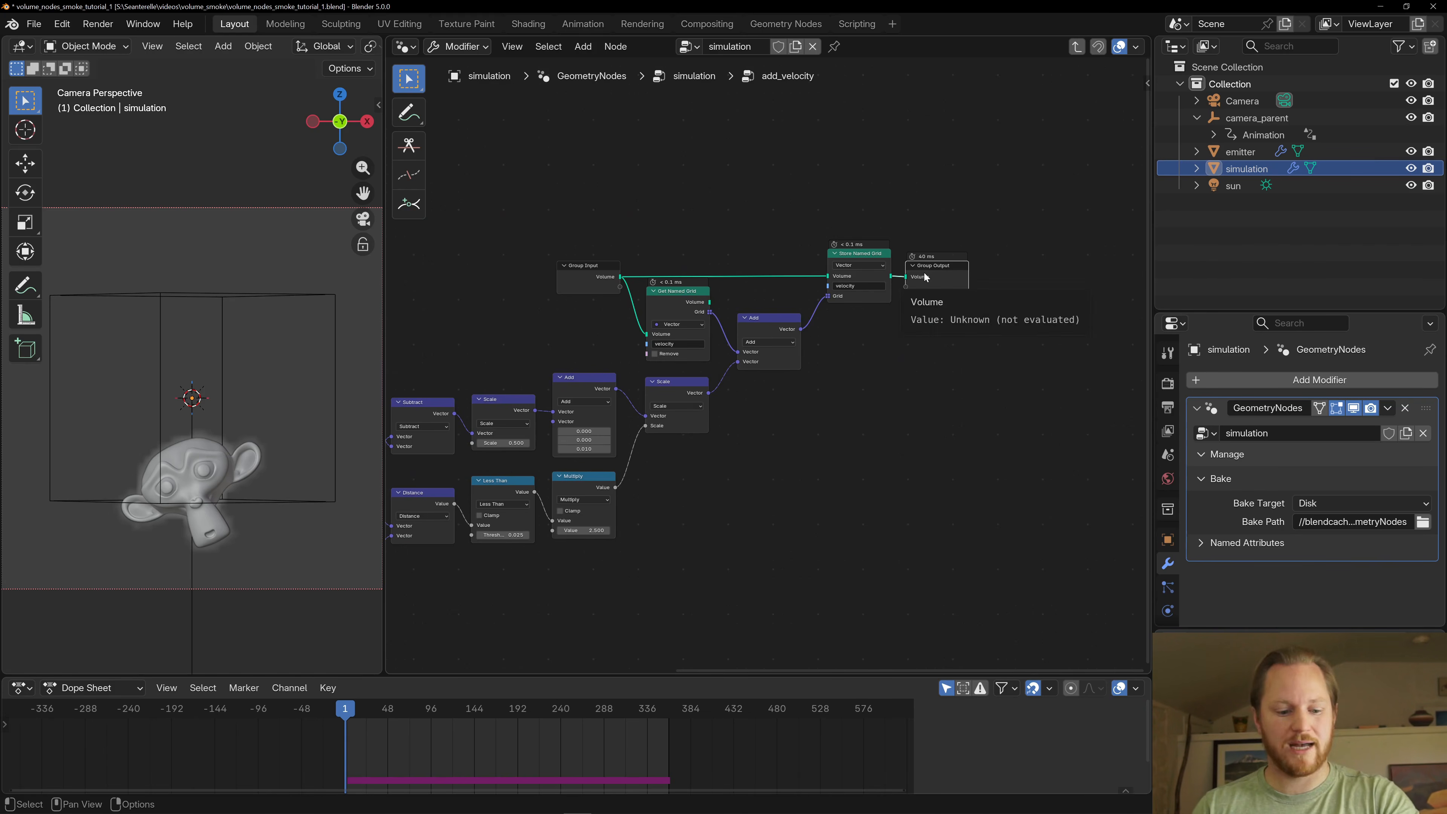
key("Tab")
scroll(775, 452, "up", 3)
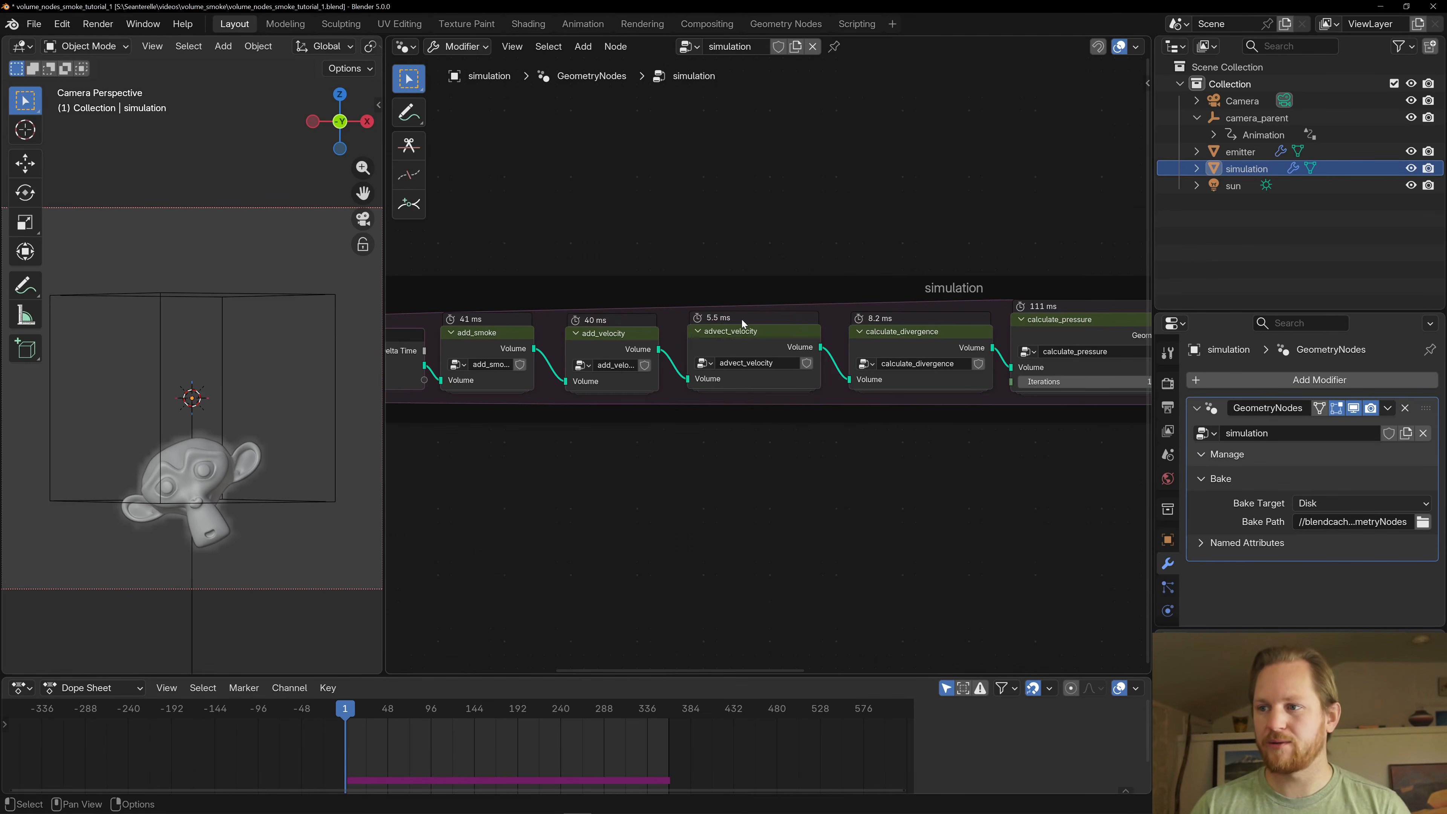
left_click(741, 342)
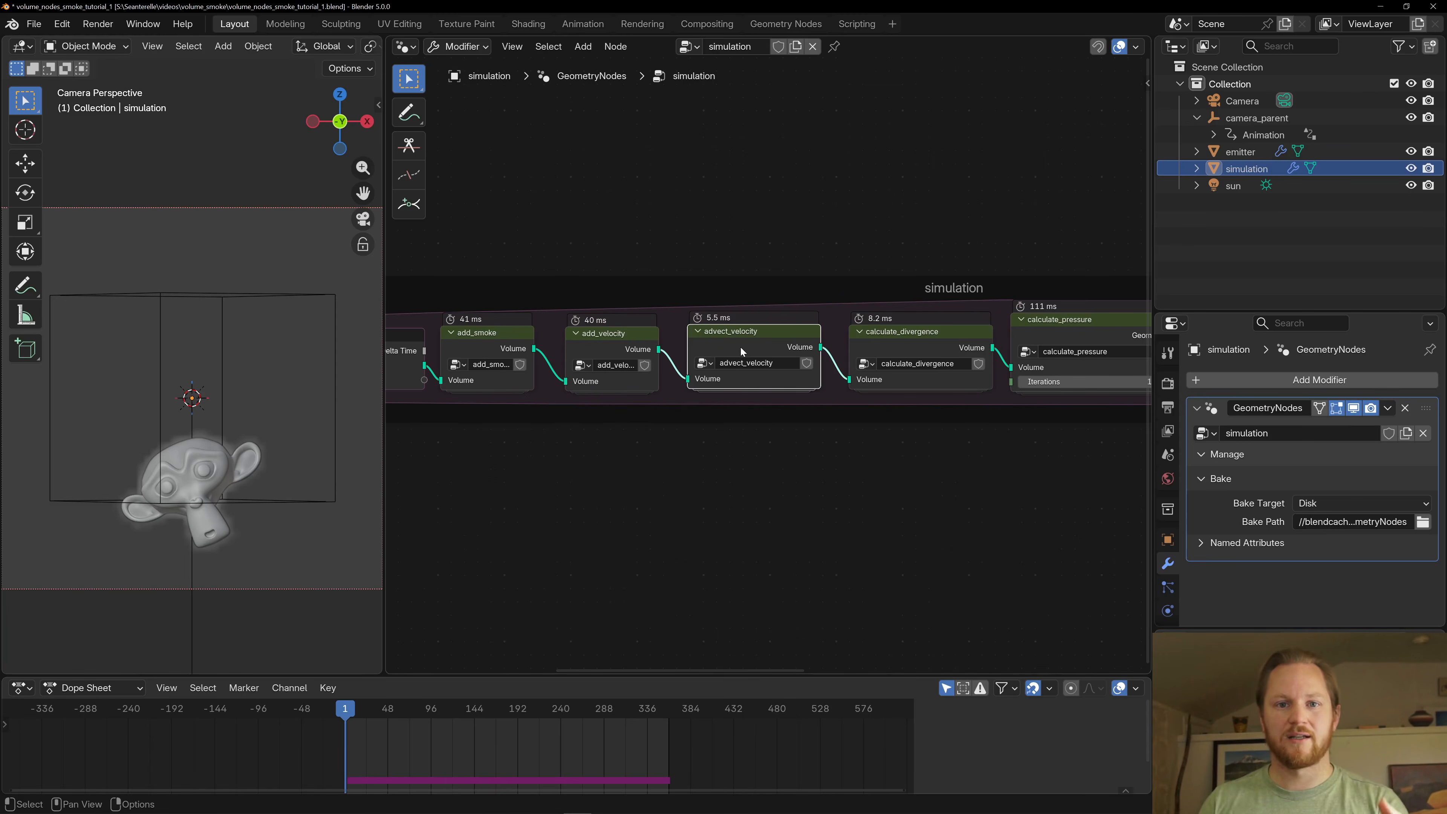
key("Tab")
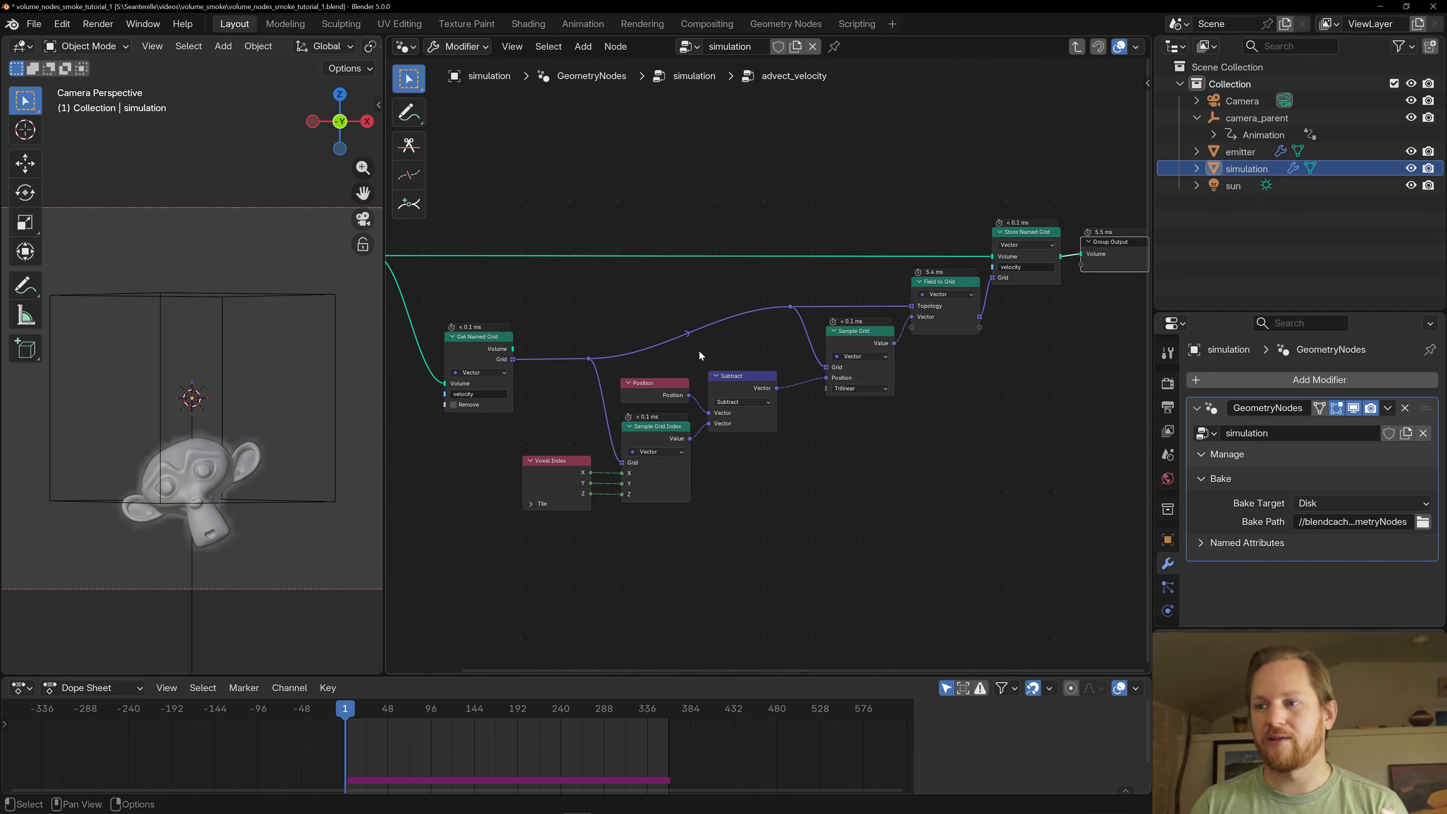
- Locate the Get Named Grid and Store Named Grid nodes that read and write the velocity grid in advect_velocity
middle_click_drag(590, 300, 603, 305)
scroll(605, 311, "down", 3)
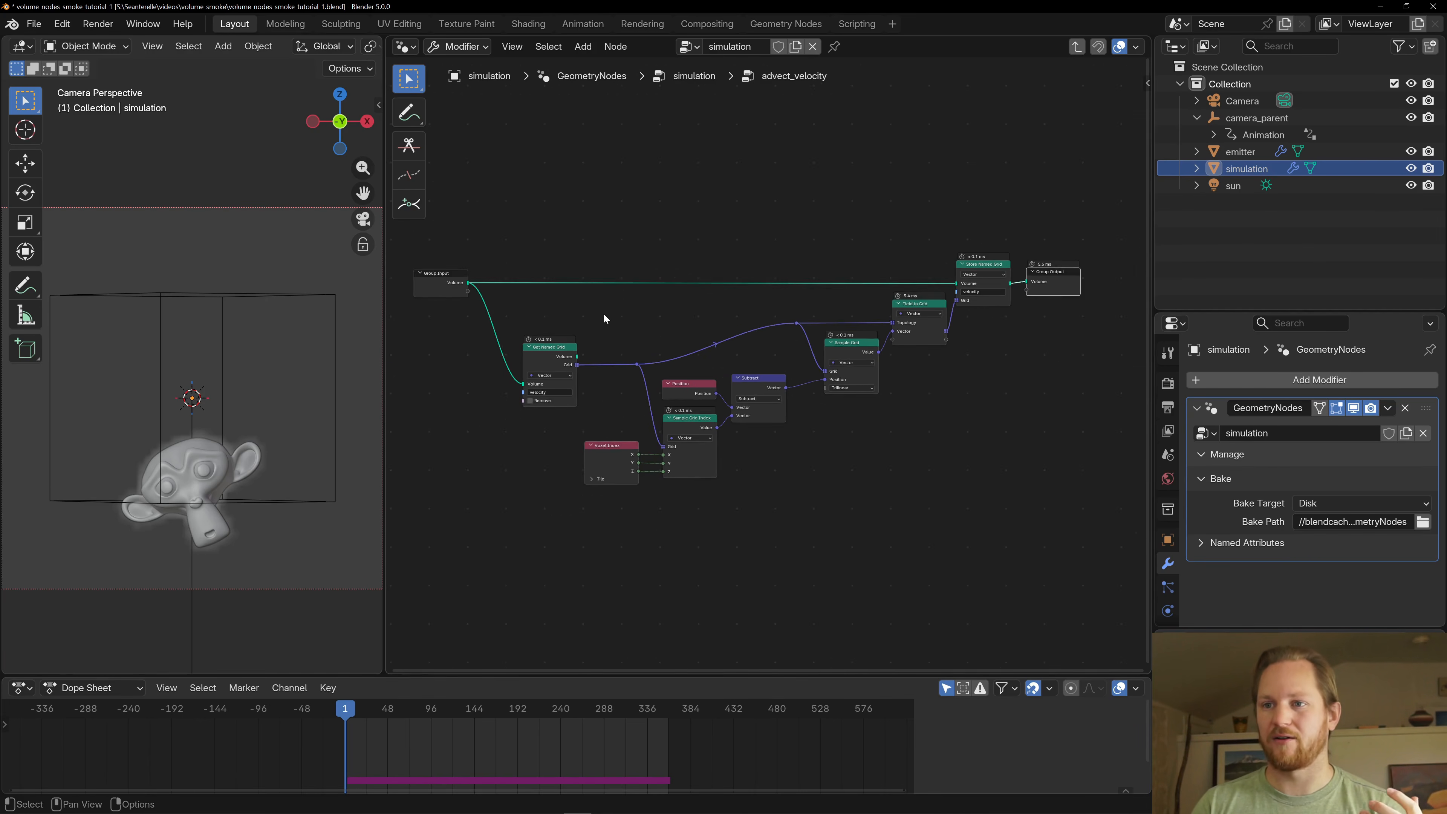
scroll(605, 314, "up", 2)
left_click(545, 373)
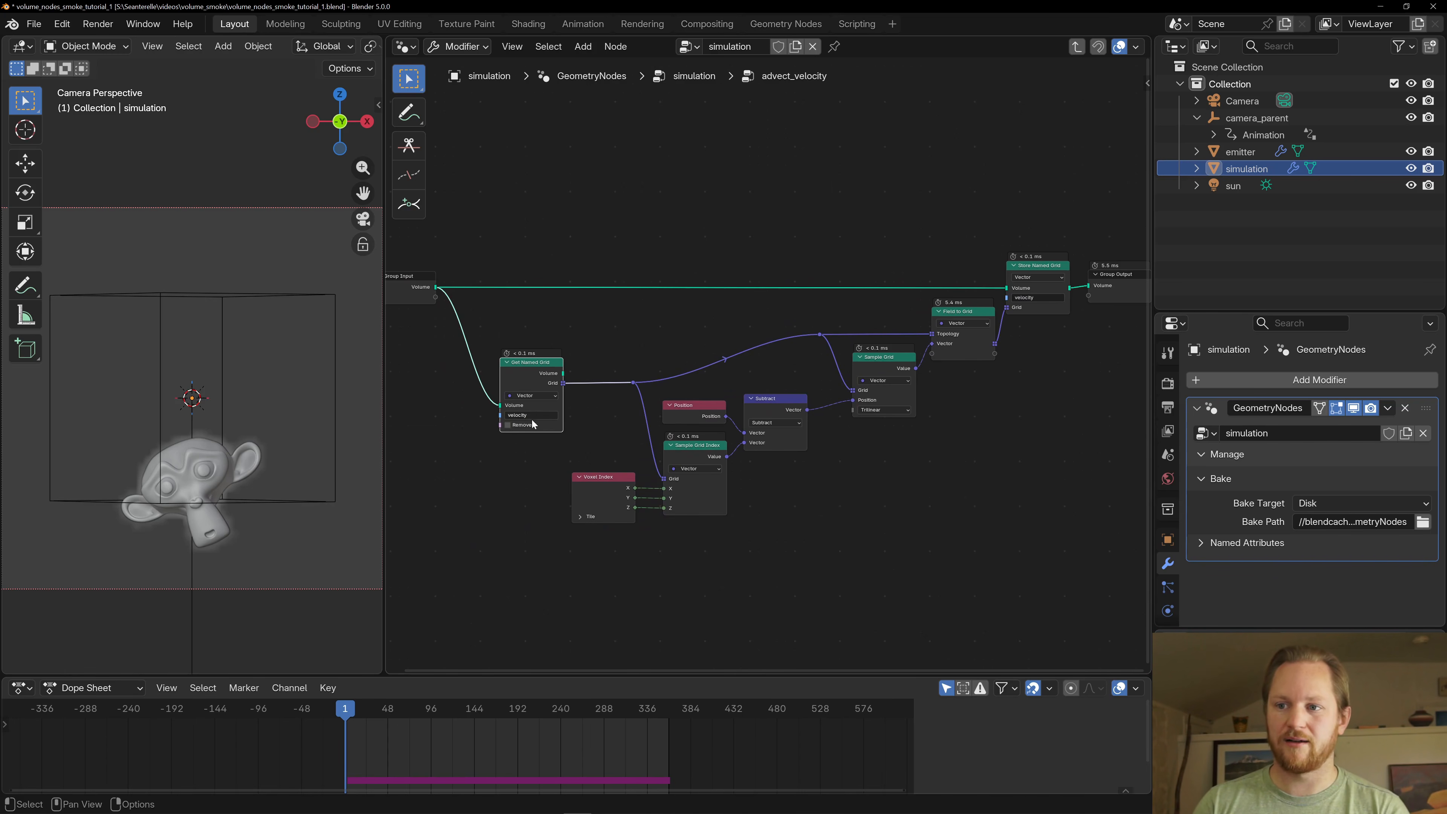
left_click(1049, 288)
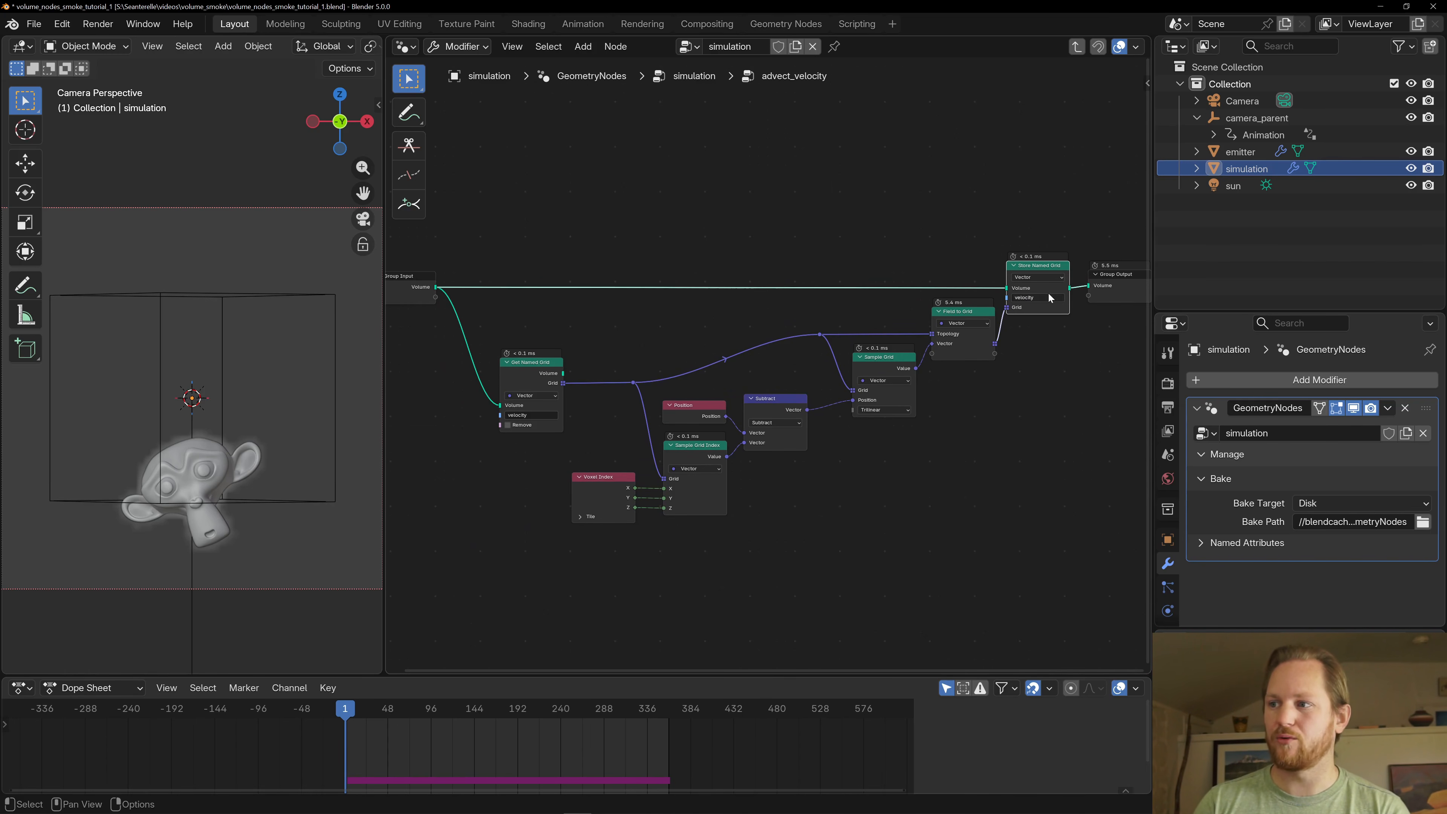
- Trace the backward advection lookup from Sample Grid Index through the Subtract node to Sample Grid
middle_click_drag(797, 464, 825, 419)
scroll(766, 436, "up", 4)
scroll(824, 418, "down", 2)
left_click(705, 395)
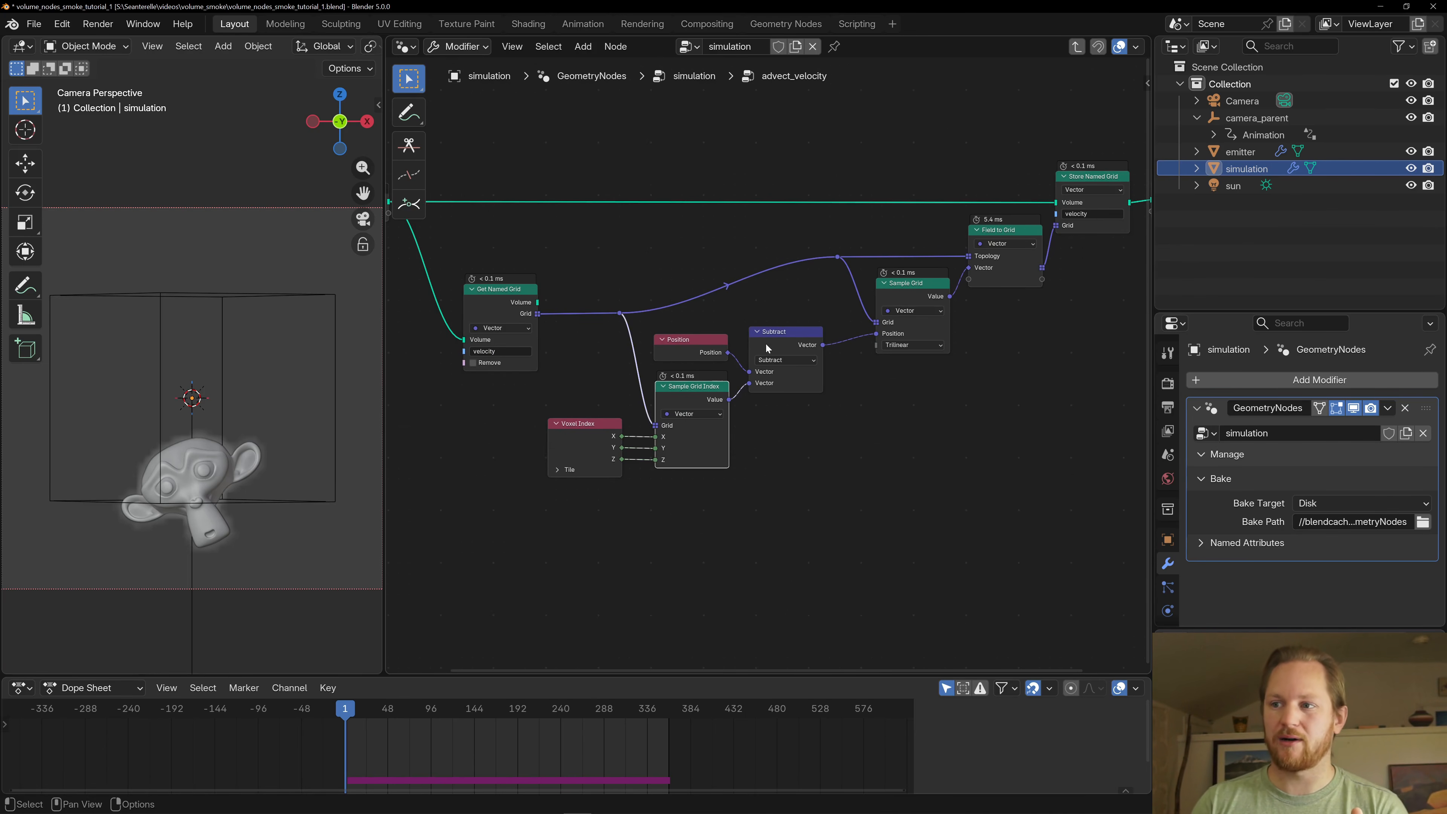
left_click(785, 343)
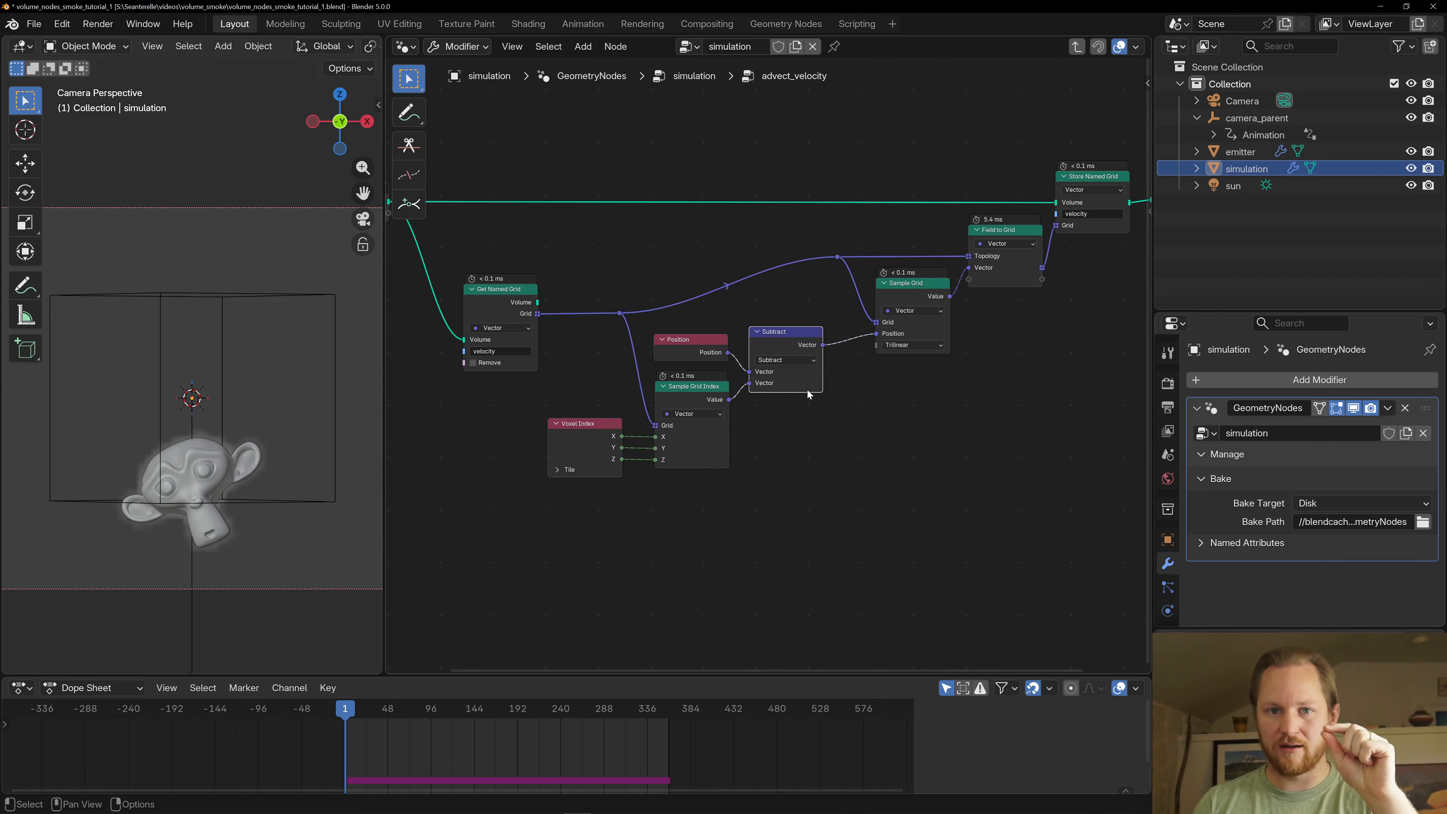
left_click(908, 287)
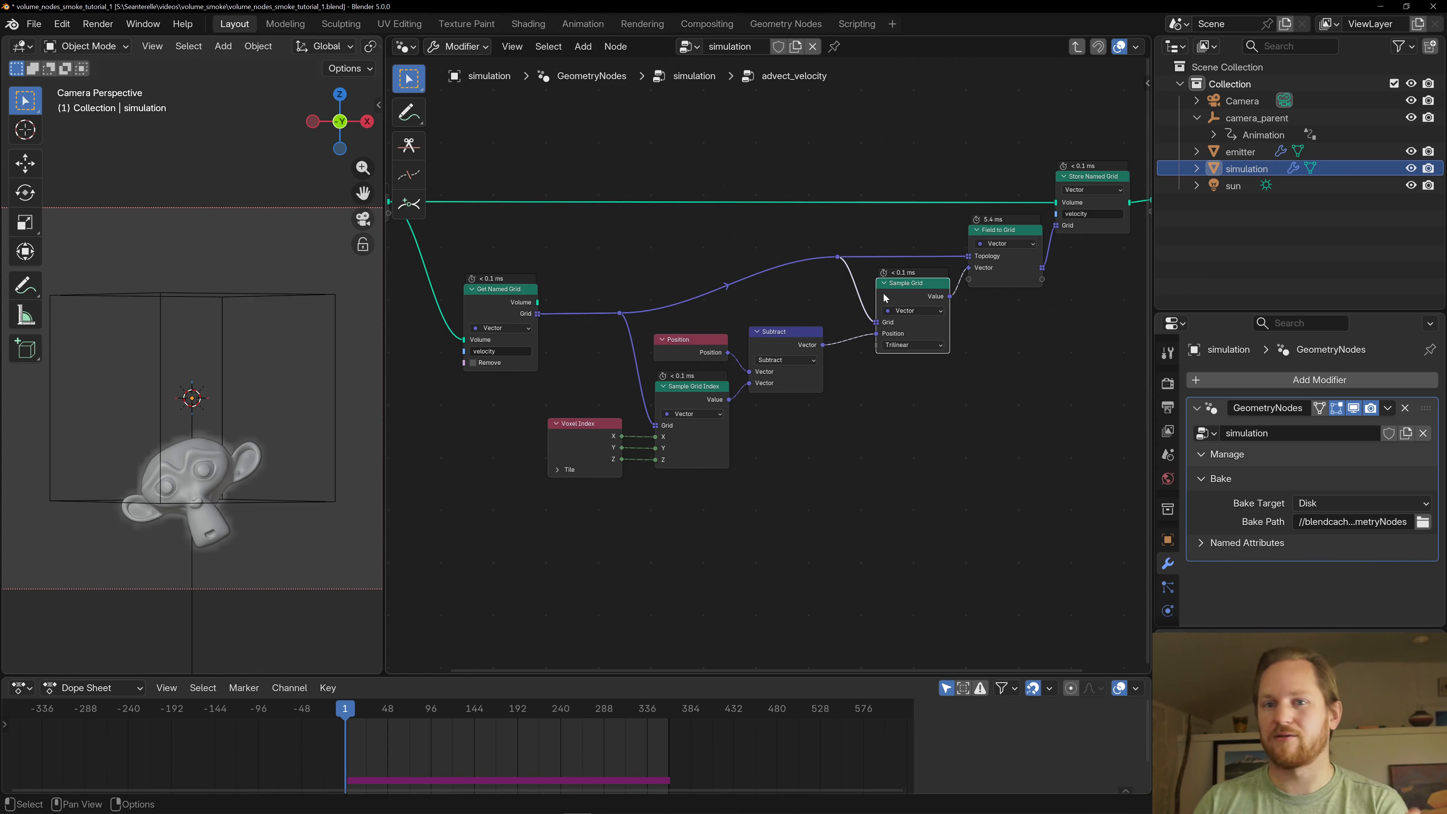
- Examine how the Voxel Index node supplies the X, Y and Z coordinates to Sample Grid Index
middle_click_drag(881, 201, 785, 196)
scroll(620, 434, "up", 2)
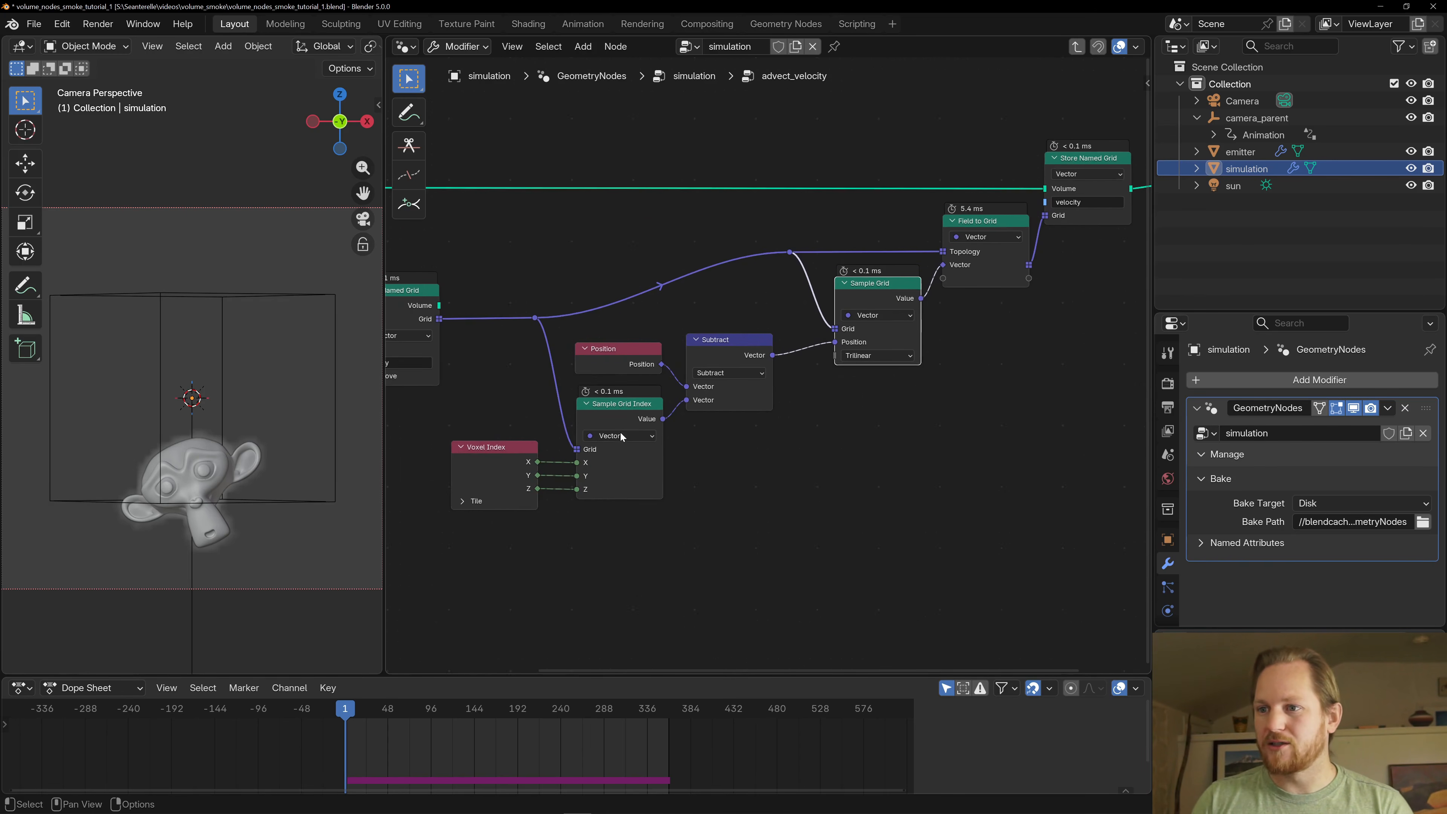
middle_click_drag(552, 302, 687, 280)
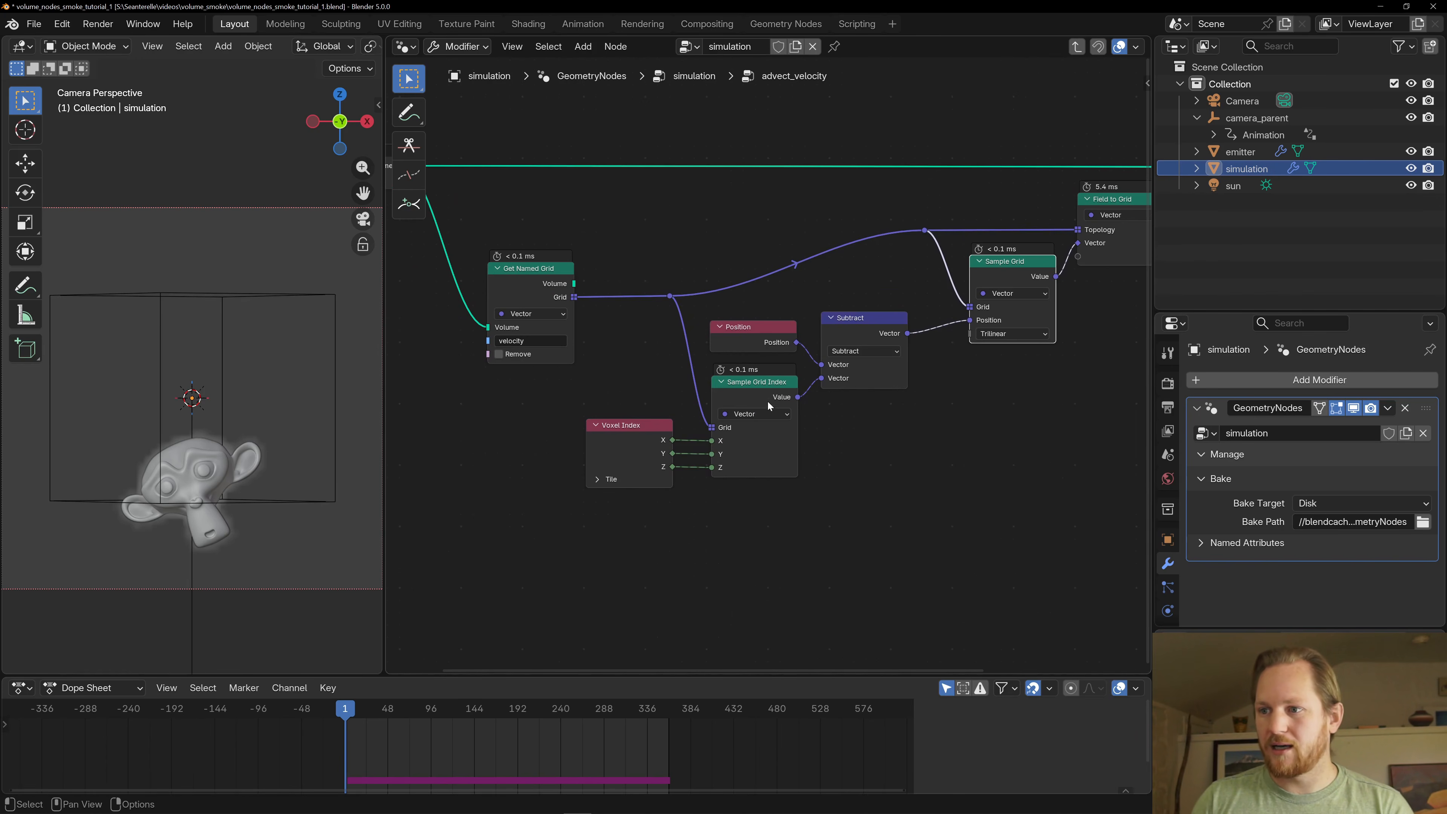
left_click_drag(767, 400, 772, 399)
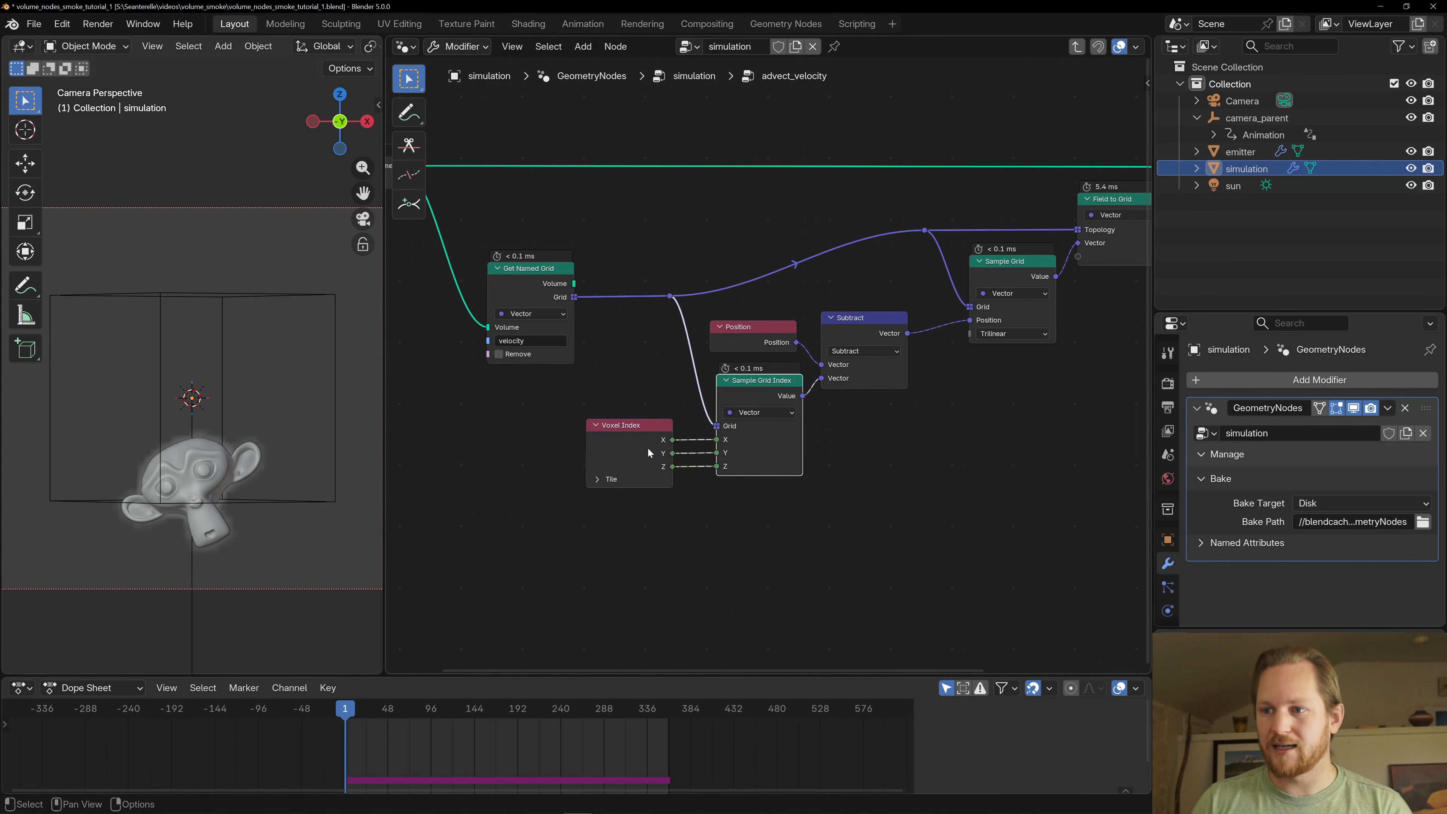
left_click_drag(648, 447, 680, 466)
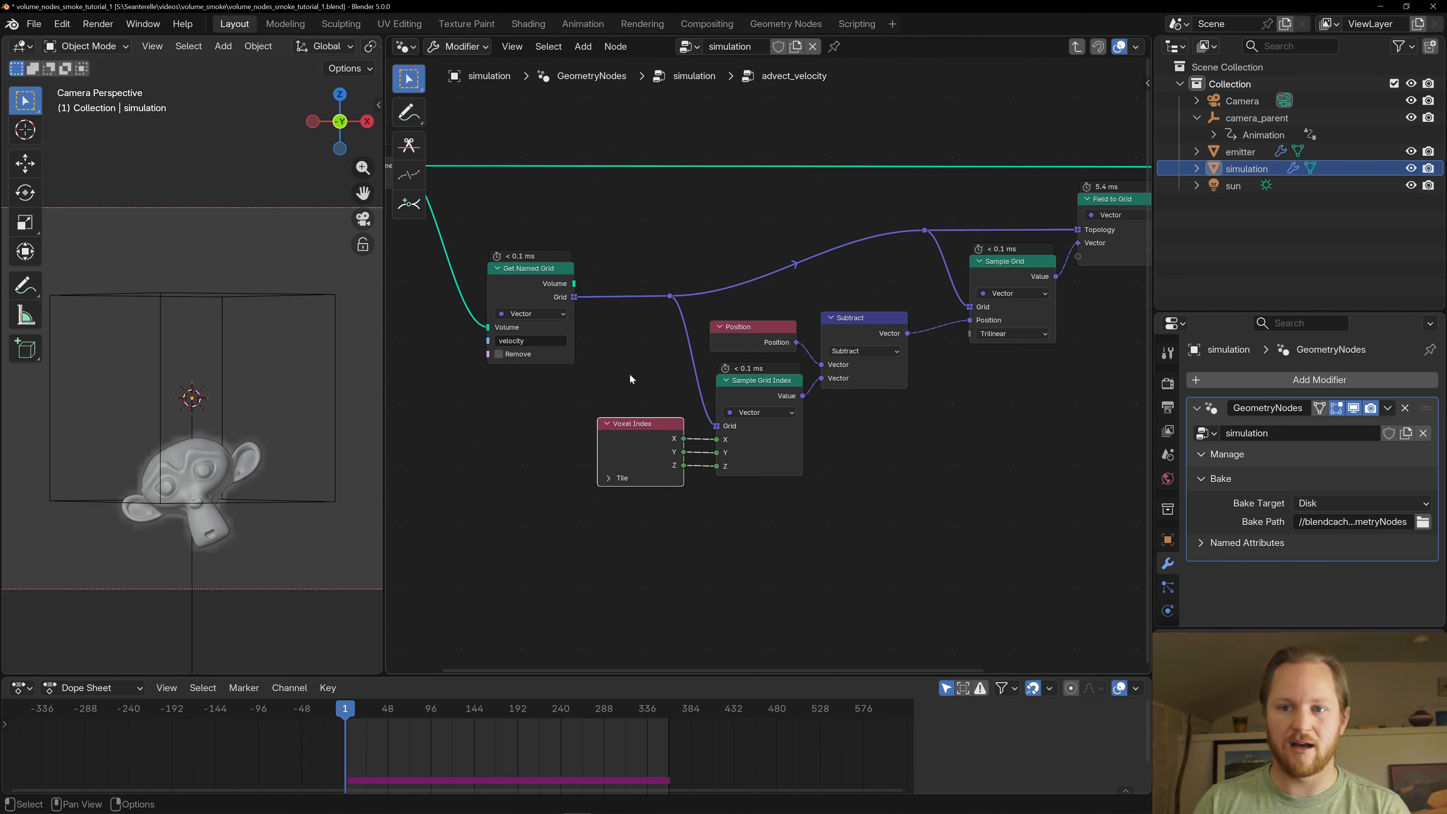
- Examine how the Subtract node takes the Sample Grid Index velocity away from the Position node's value
left_click(769, 382)
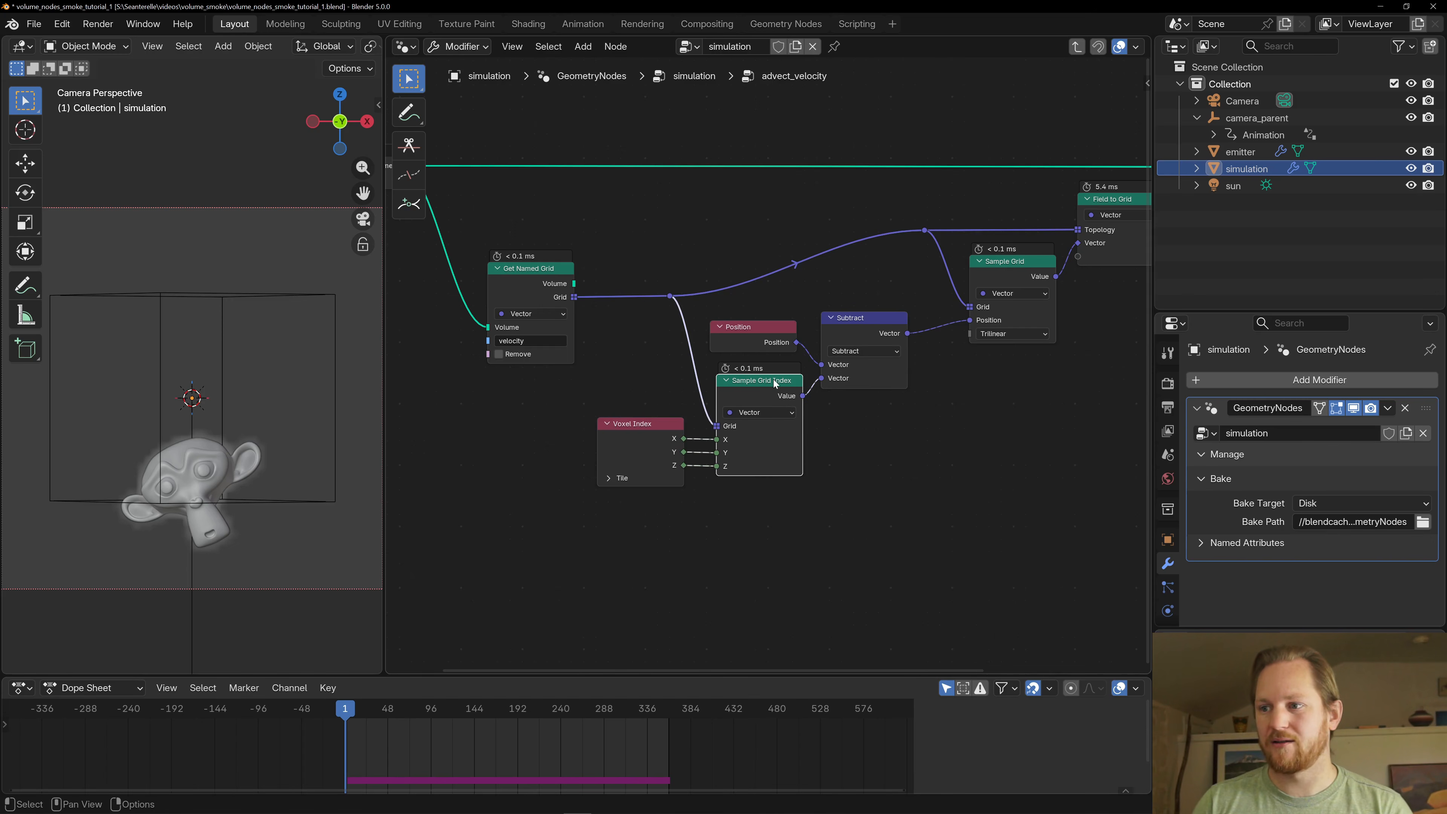
middle_click_drag(752, 407, 715, 443)
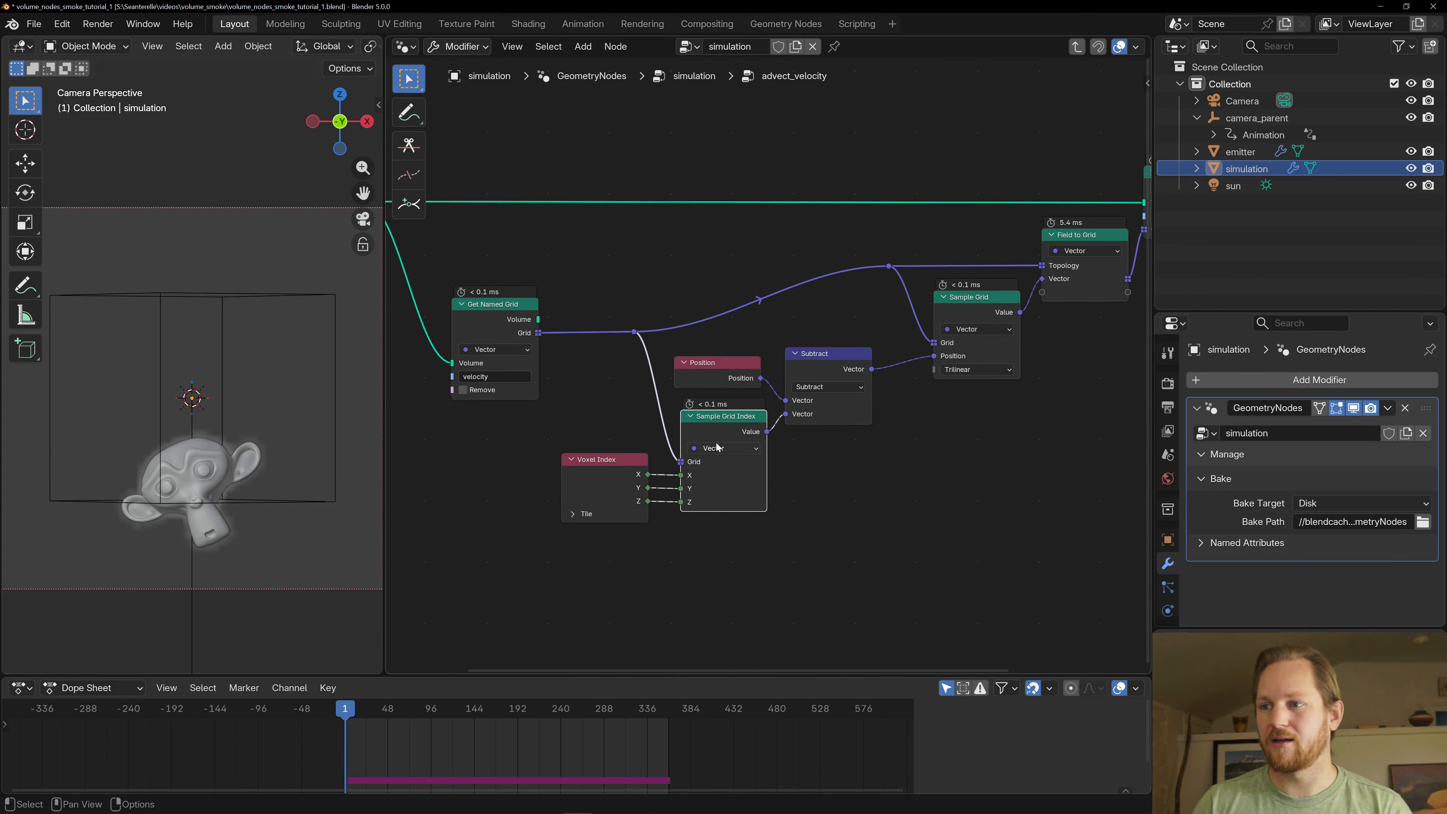
left_click_drag(715, 384, 717, 385)
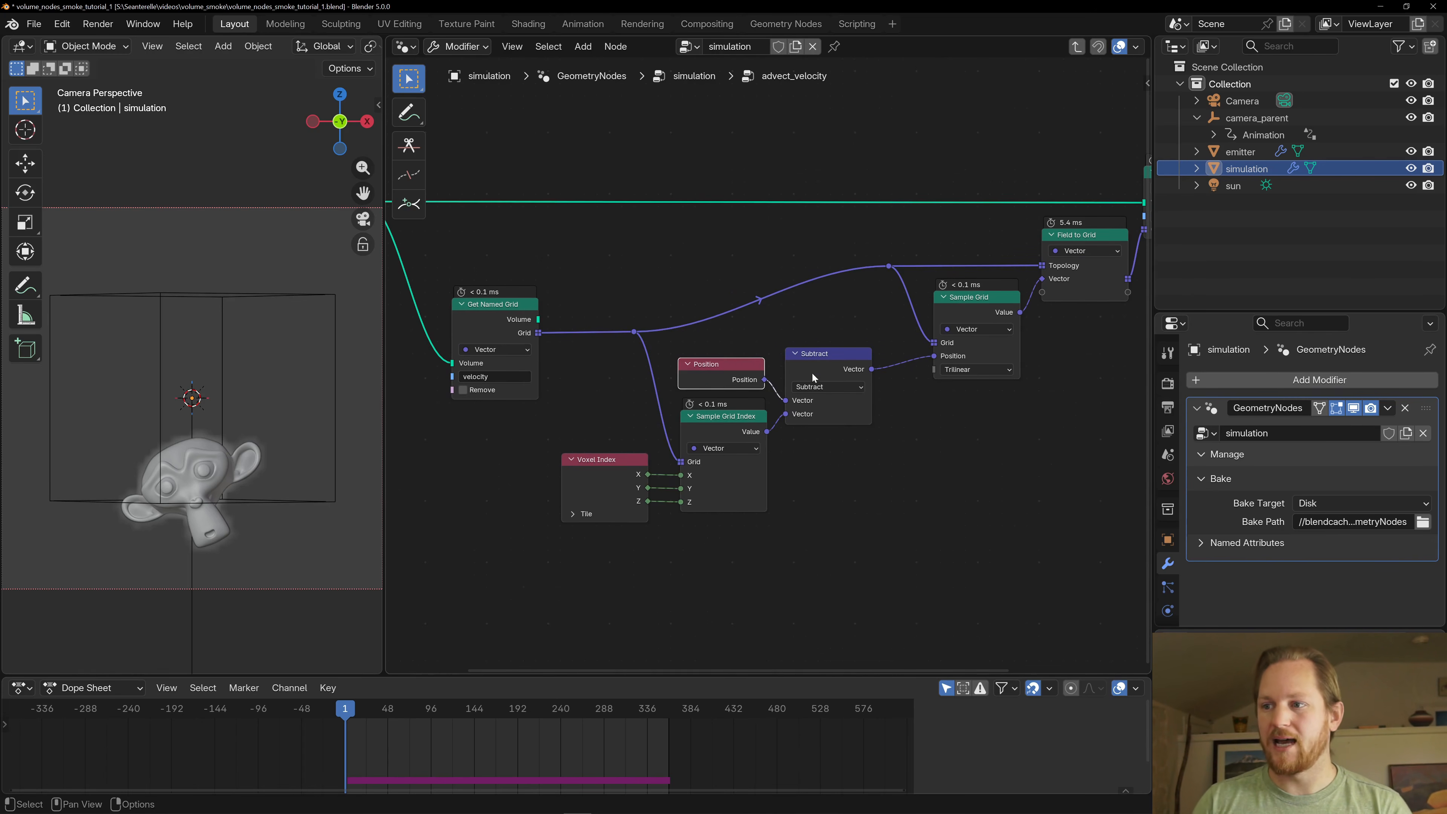
left_click(821, 369)
left_click(732, 375)
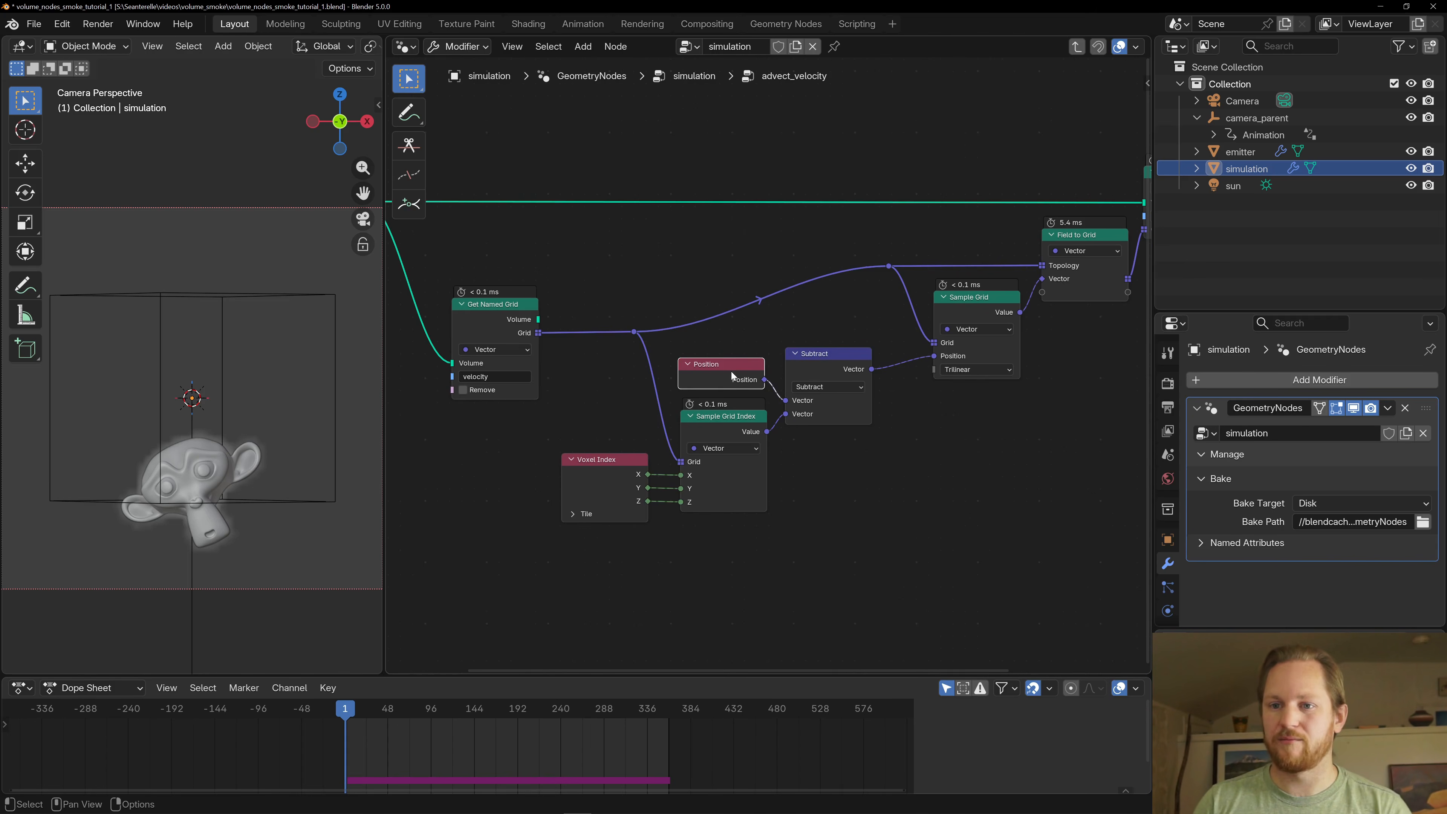
- Examine how Sample Grid reads the velocity grid from Get Named Grid at the subtracted position
scroll(740, 359, "down", 2)
left_click(783, 339)
scroll(579, 332, "down", 1)
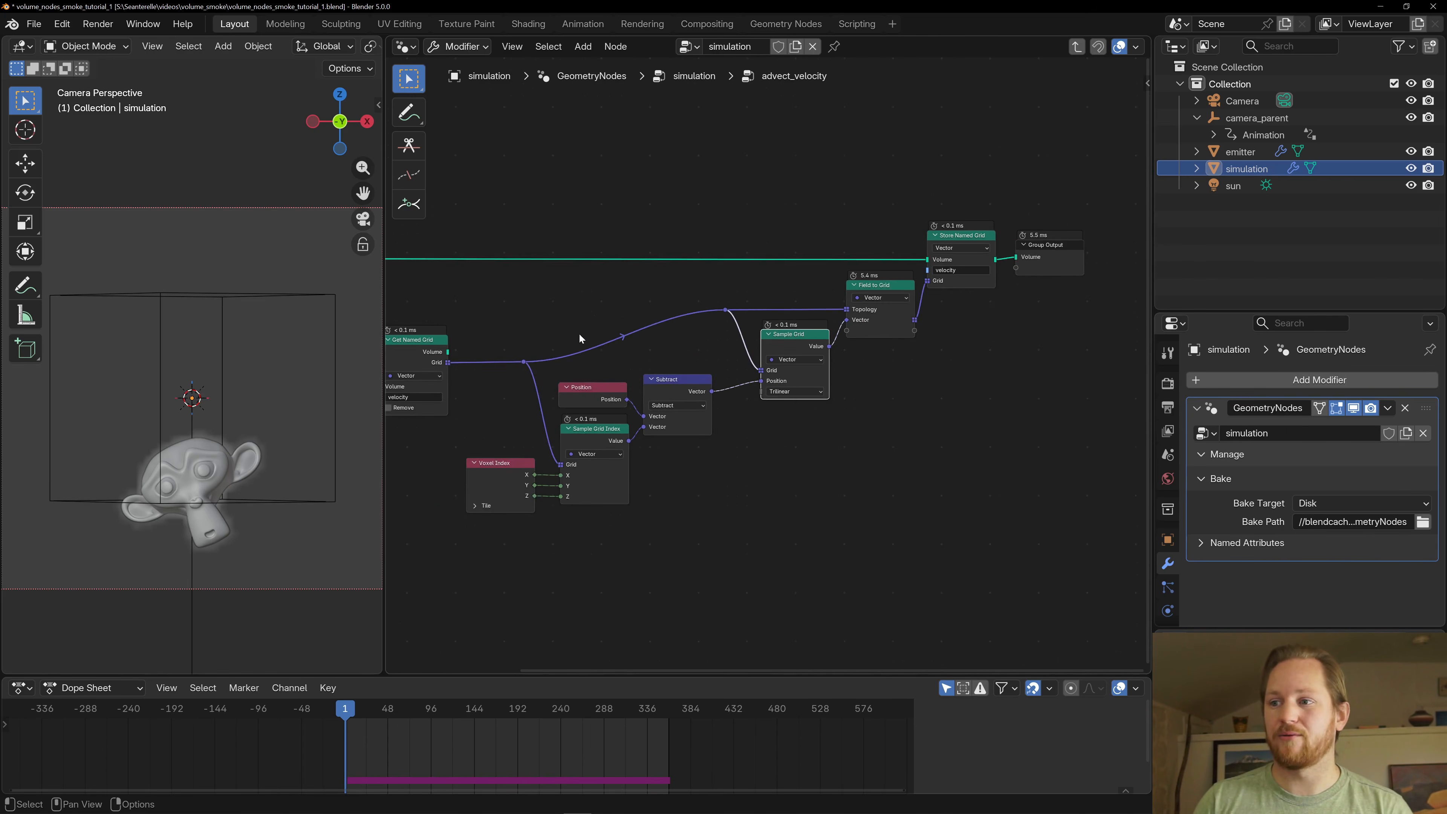
middle_click_drag(579, 335, 721, 335)
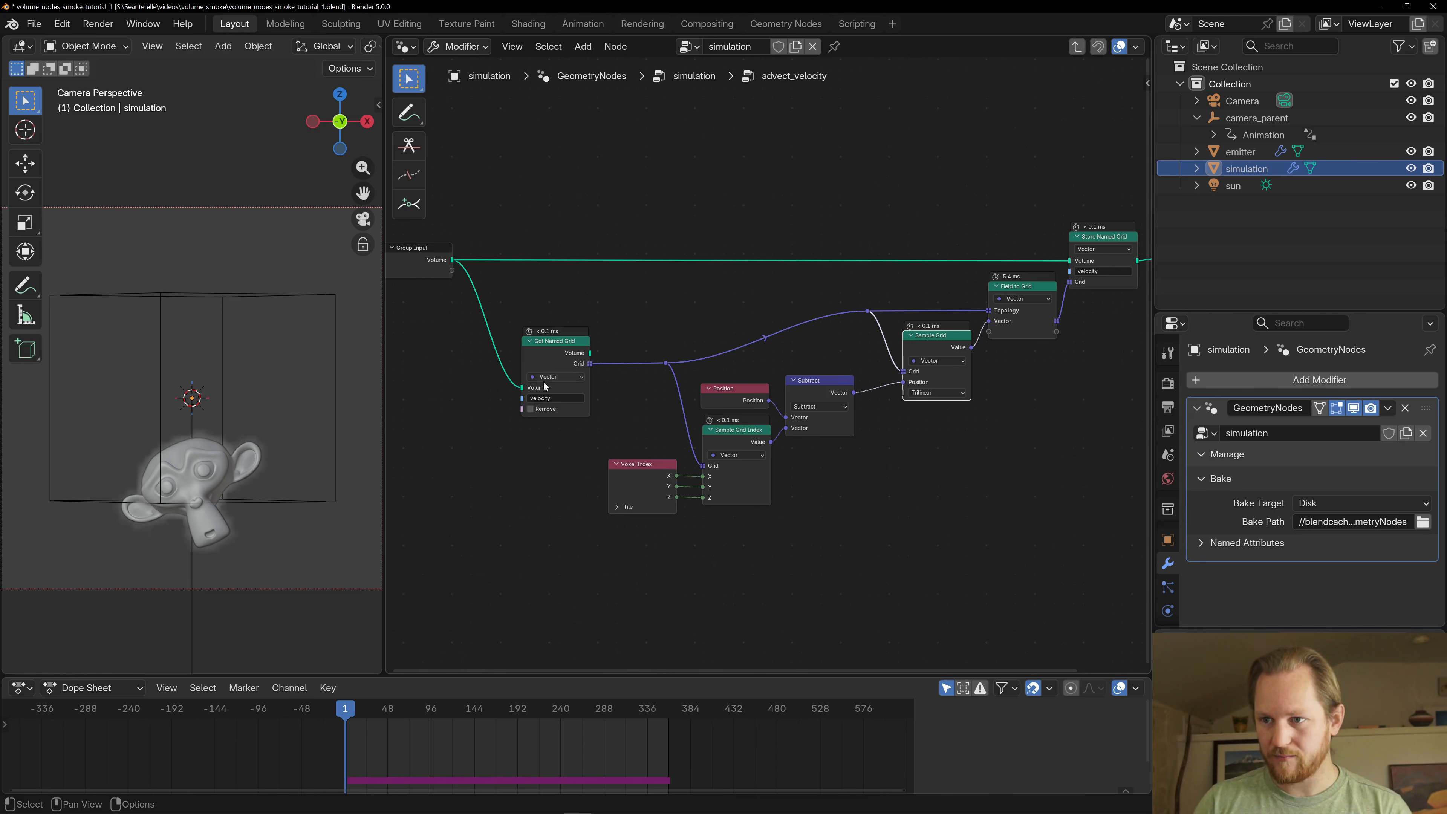
scroll(902, 368, "up", 1)
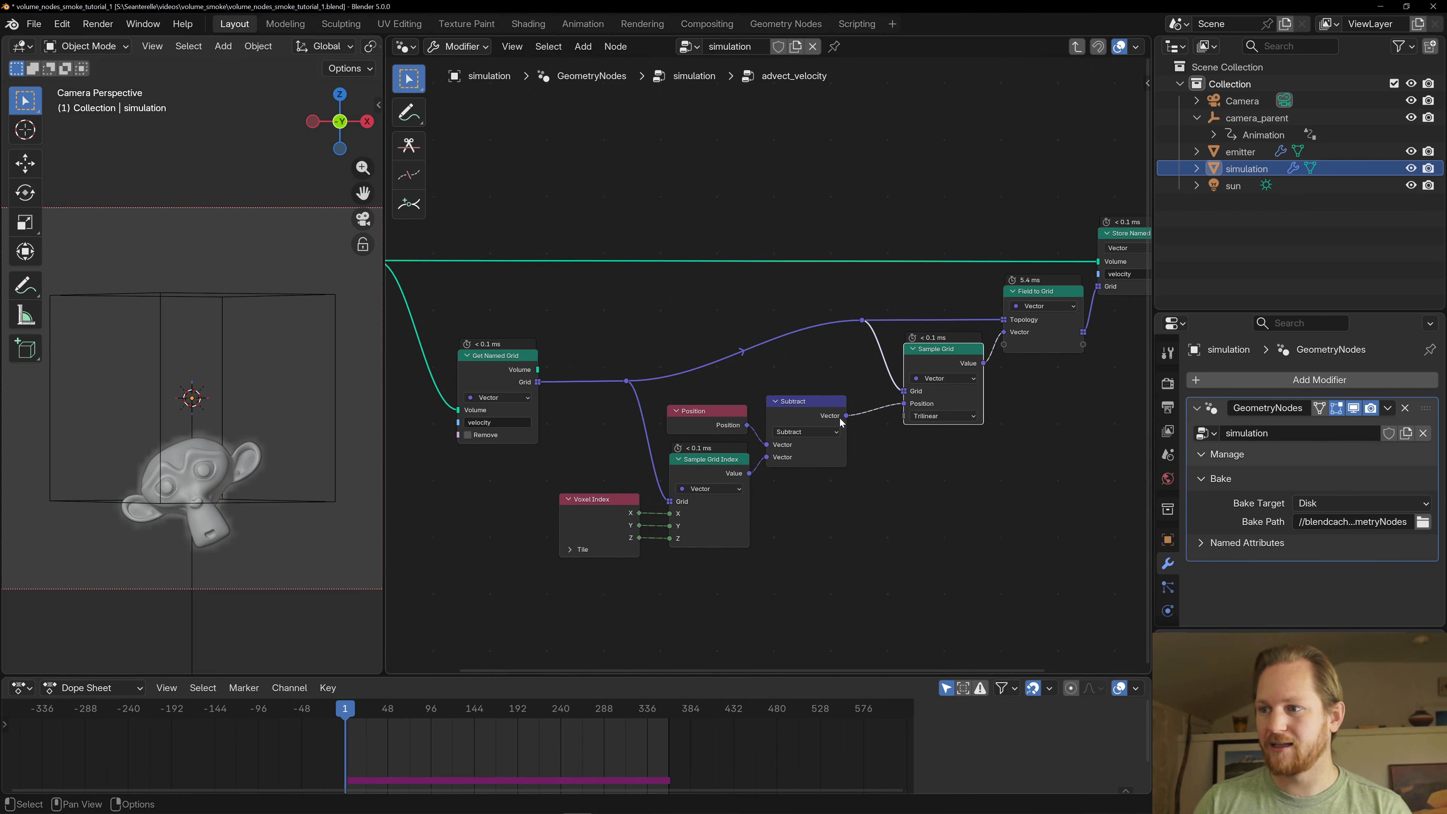
- Inspect the Field to Grid node and its Topology link from the velocity grid
middle_click_drag(883, 308, 680, 340)
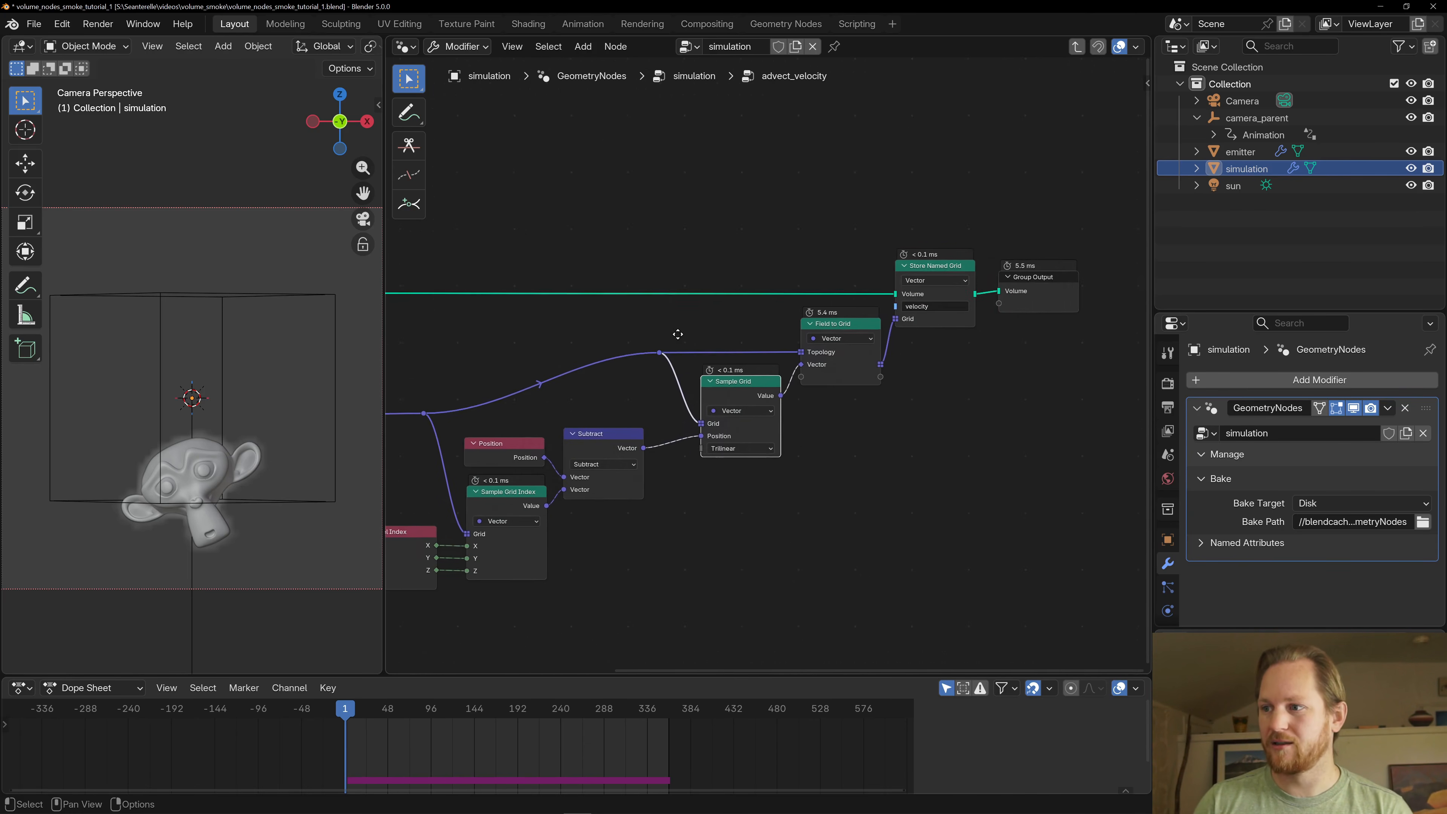
middle_click_drag(591, 340, 734, 358)
left_click(1005, 345)
middle_click_drag(890, 315, 705, 306)
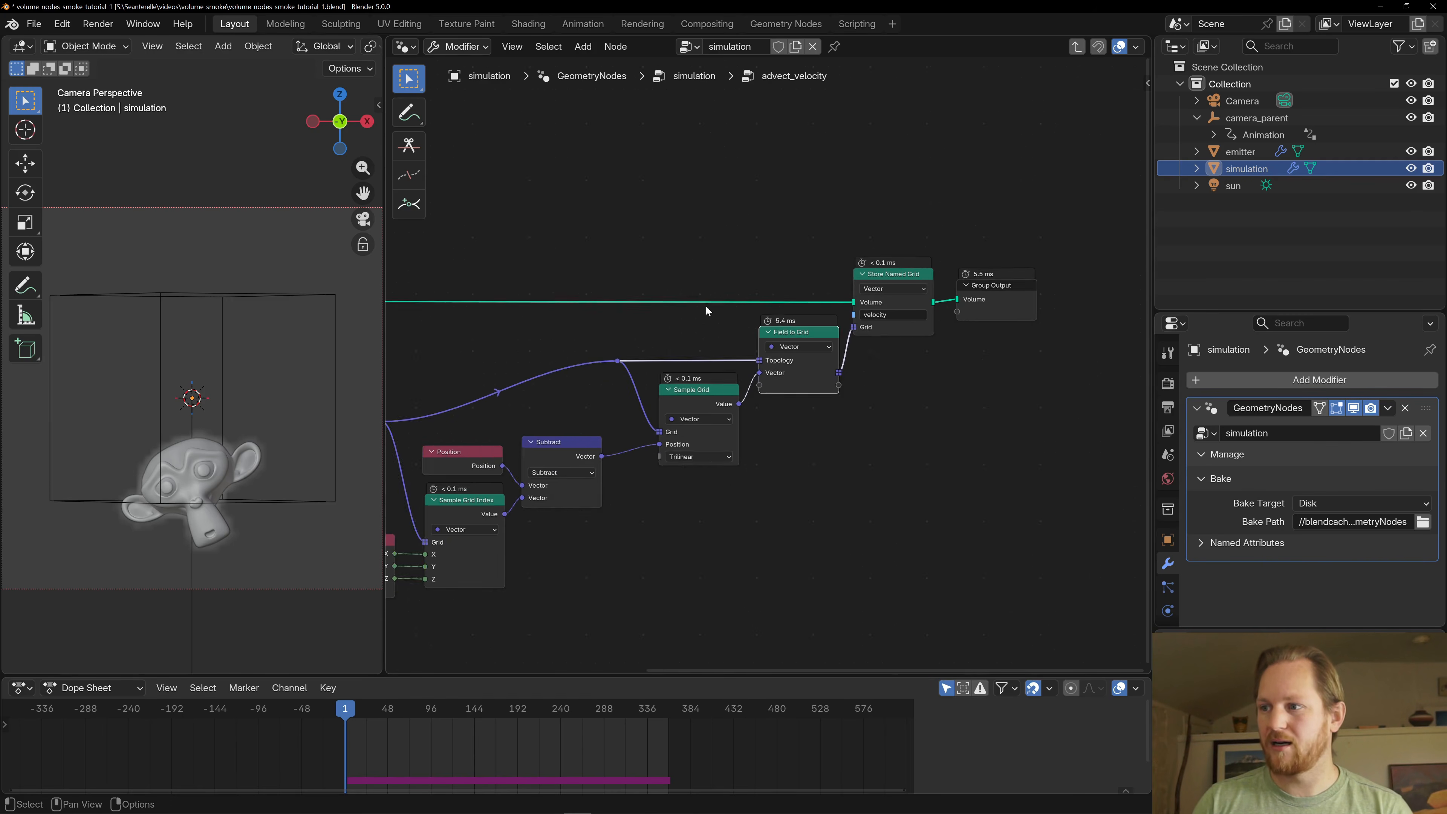
scroll(843, 324, "up", 3)
scroll(769, 346, "down", 4)
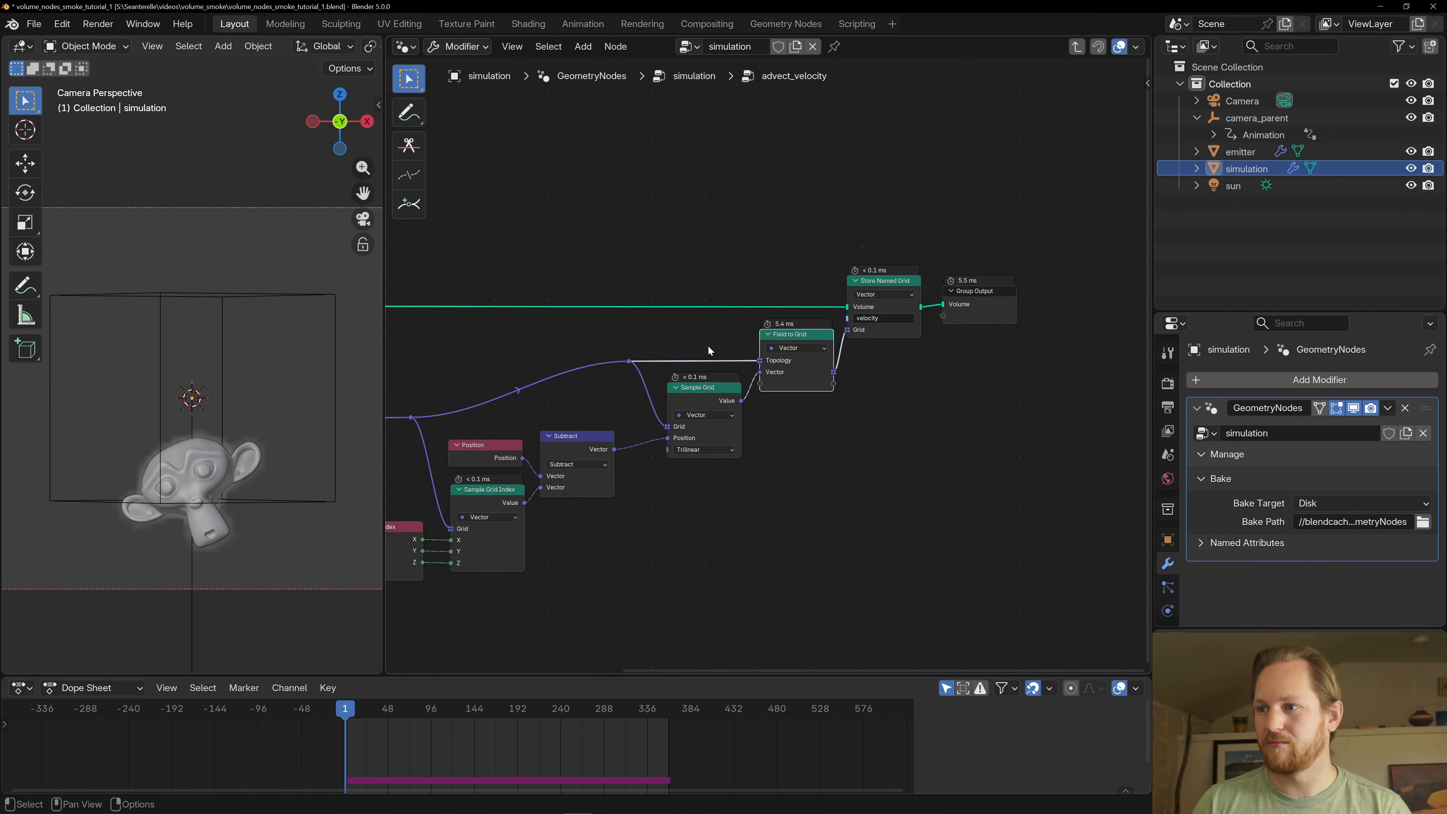
middle_click_drag(622, 357, 729, 333)
left_click_drag(823, 378, 930, 306)
key("ctrl+z")
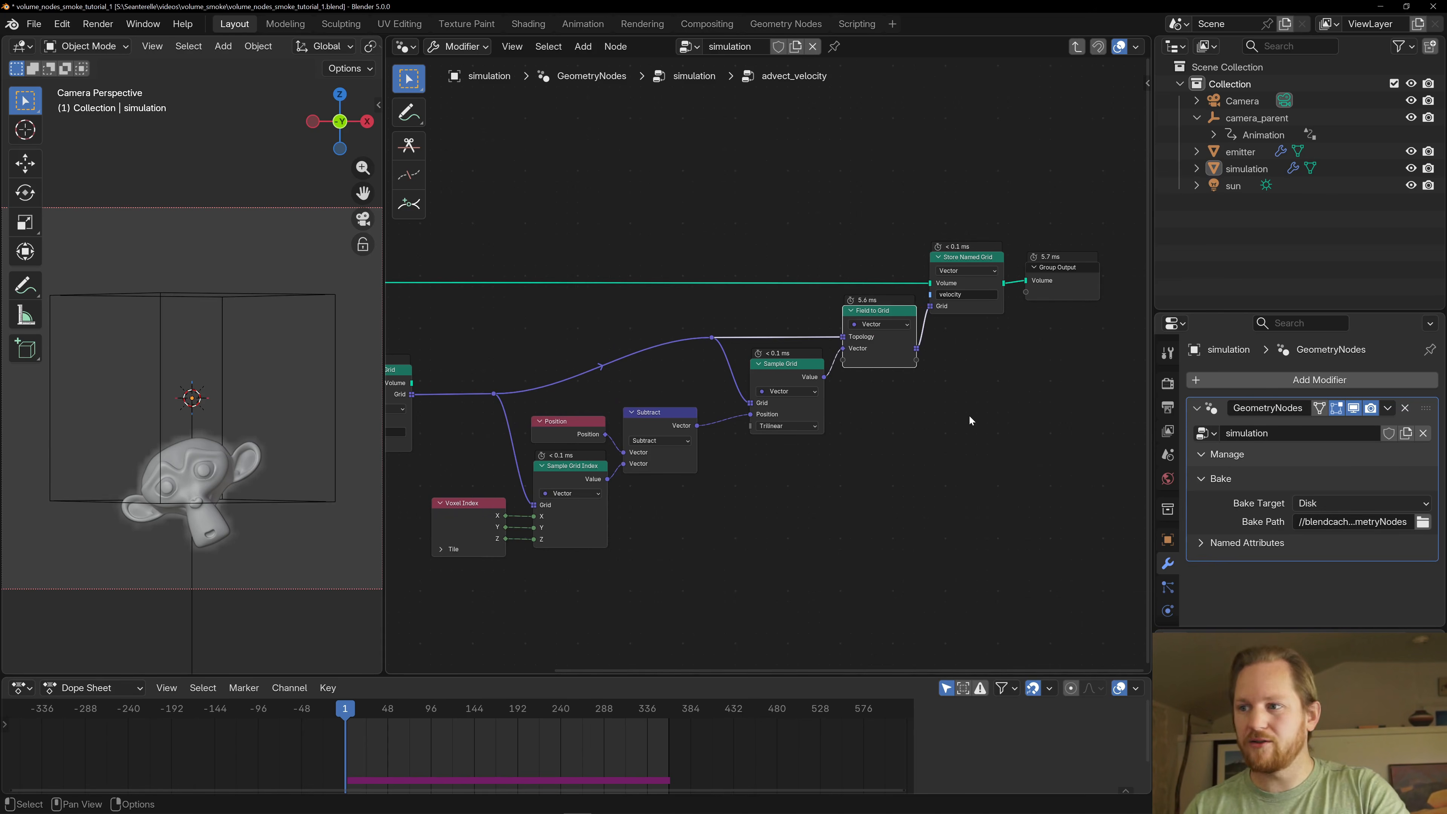
- Examine the trilinear Sample Grid node within the whole chain from Get Named Grid to Store Named Grid
scroll(781, 356, "up", 1)
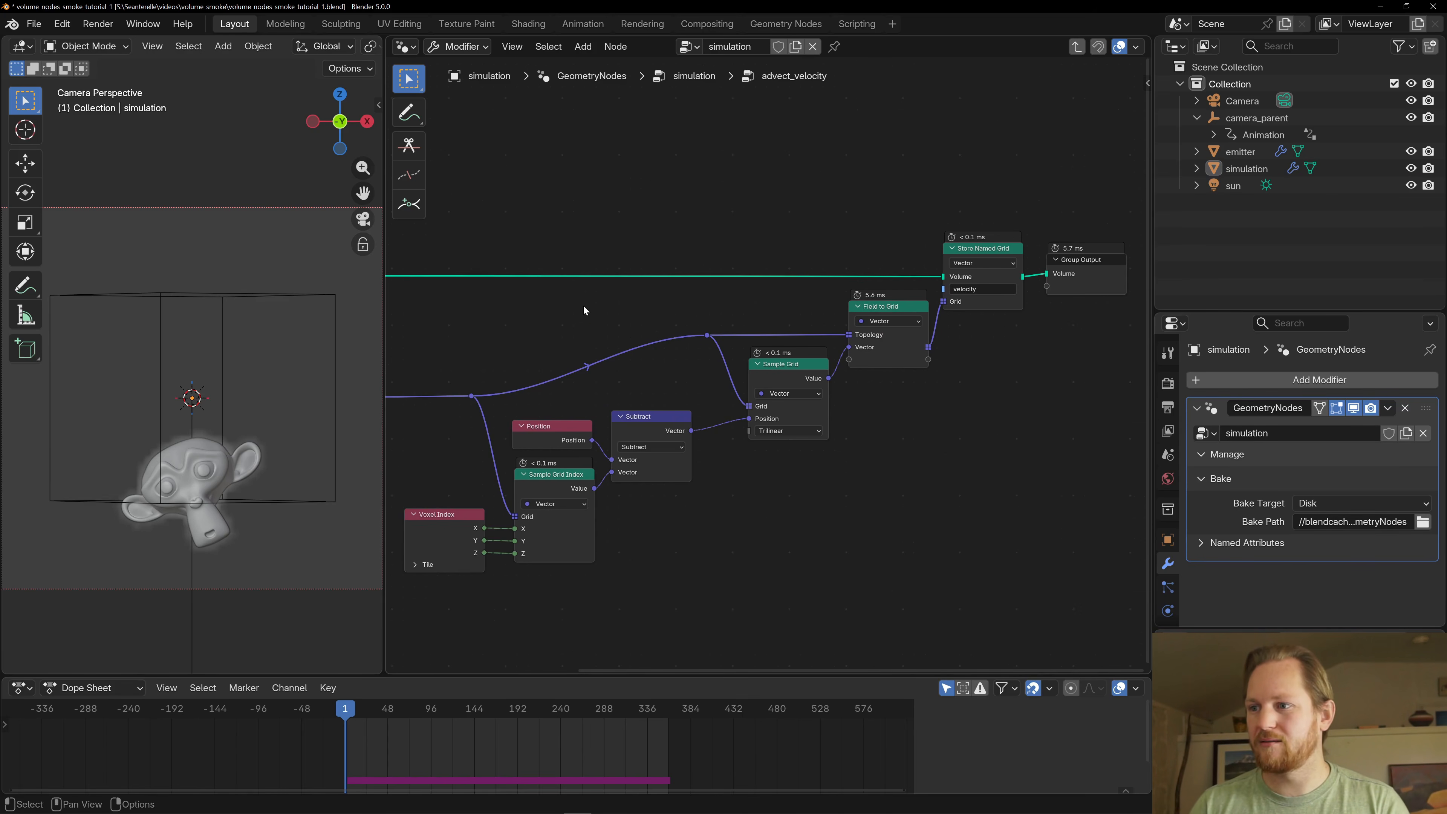
middle_click_drag(634, 309, 707, 279)
left_click(844, 339)
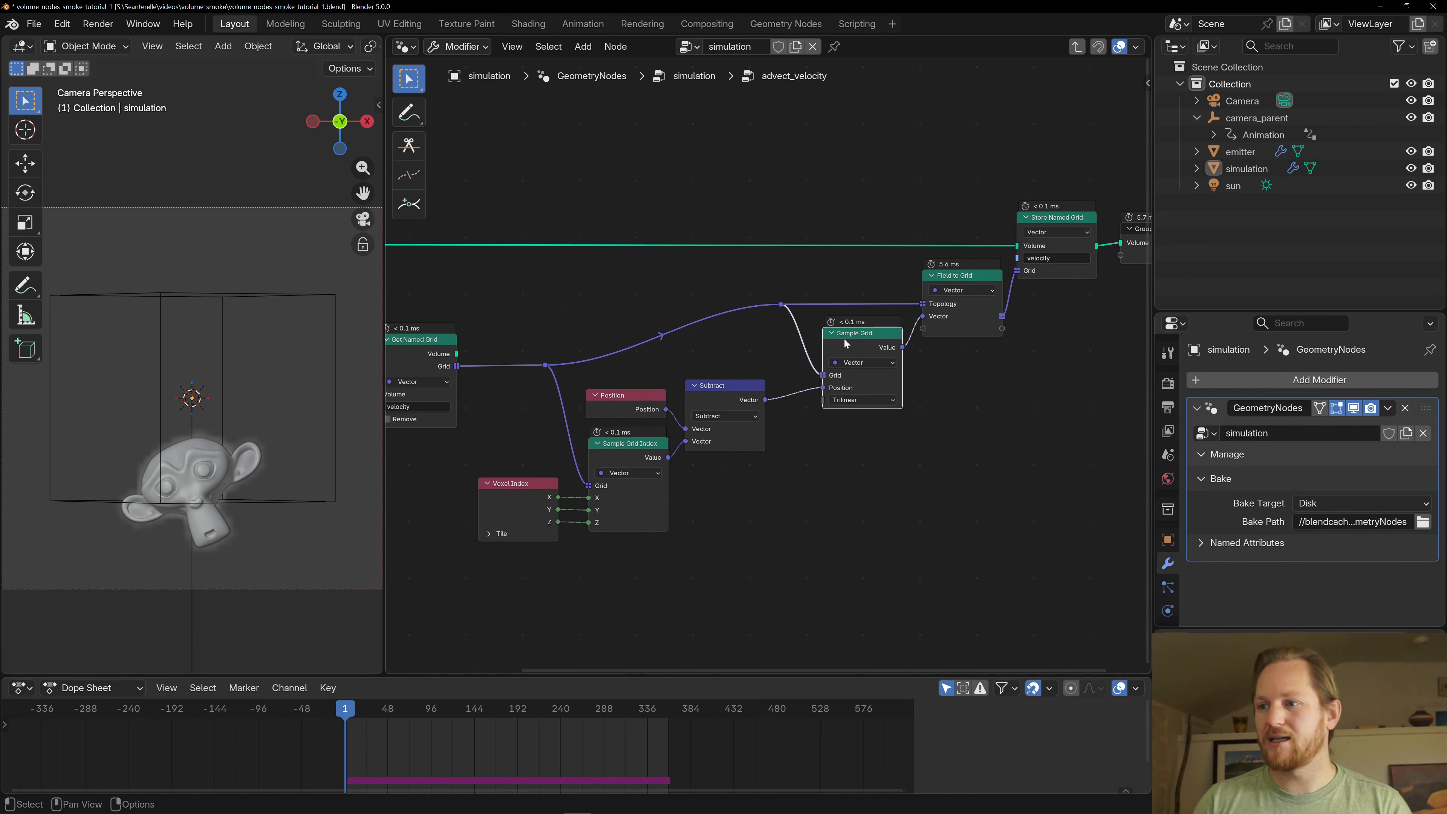
scroll(912, 398, "up", 1)
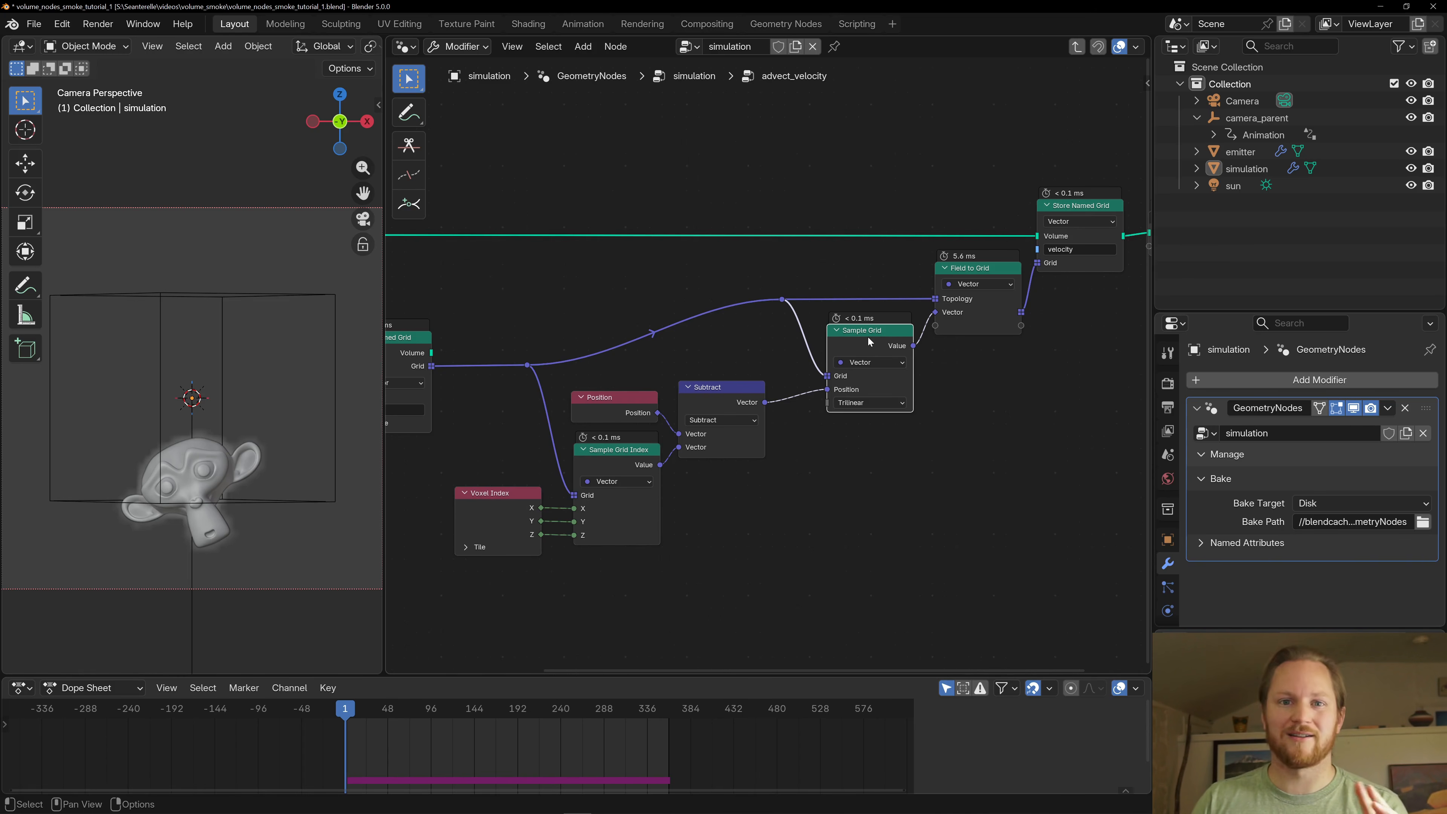
middle_click_drag(594, 292, 766, 290)
scroll(766, 291, "down", 2)
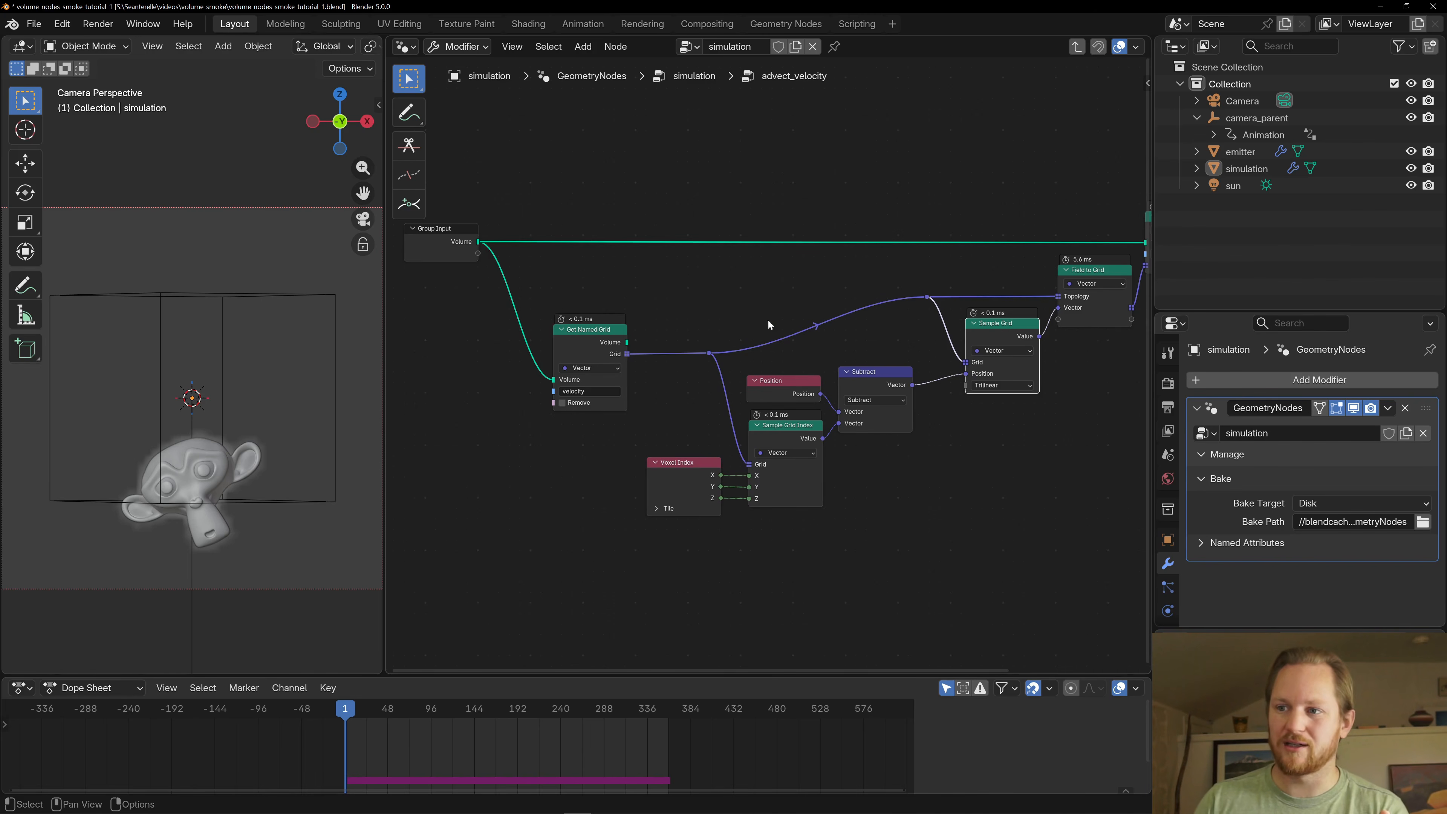
middle_click_drag(789, 266, 669, 294)
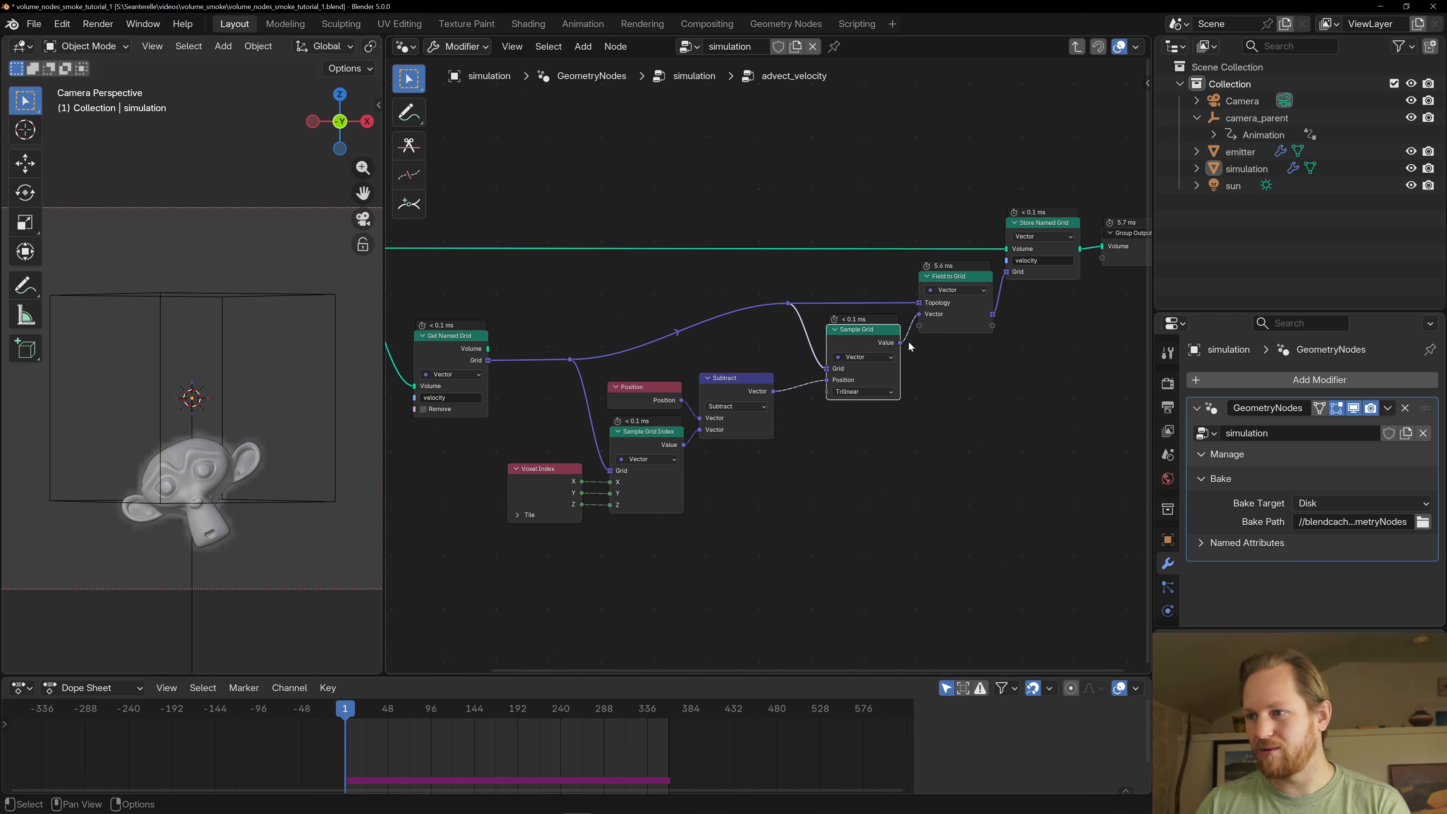
- Compare Sample Grid Index with Sample Grid and follow the sampled velocity into the Field to Grid node
left_click(634, 447)
scroll(656, 474, "up", 2)
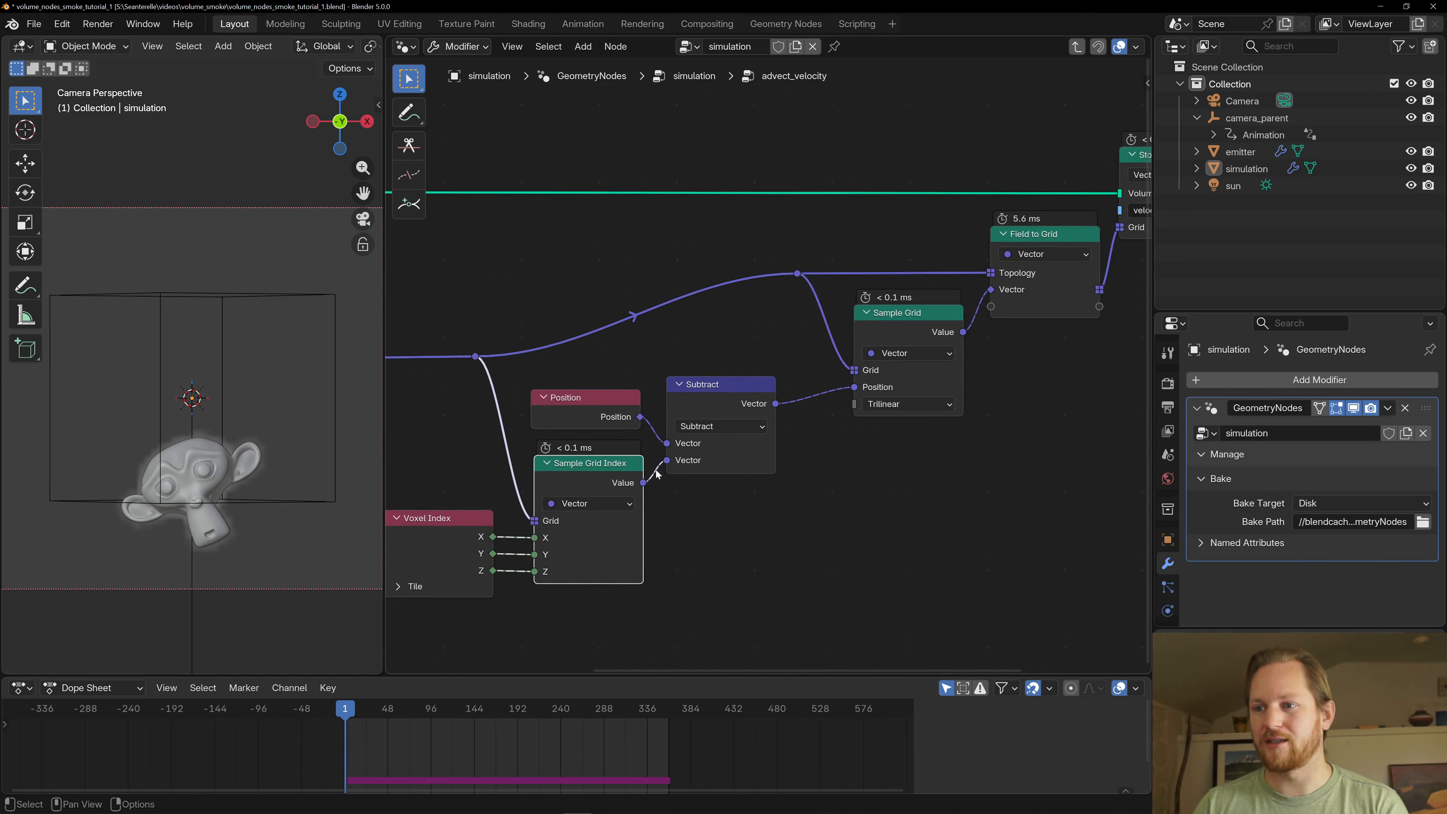
middle_click_drag(657, 474, 742, 369)
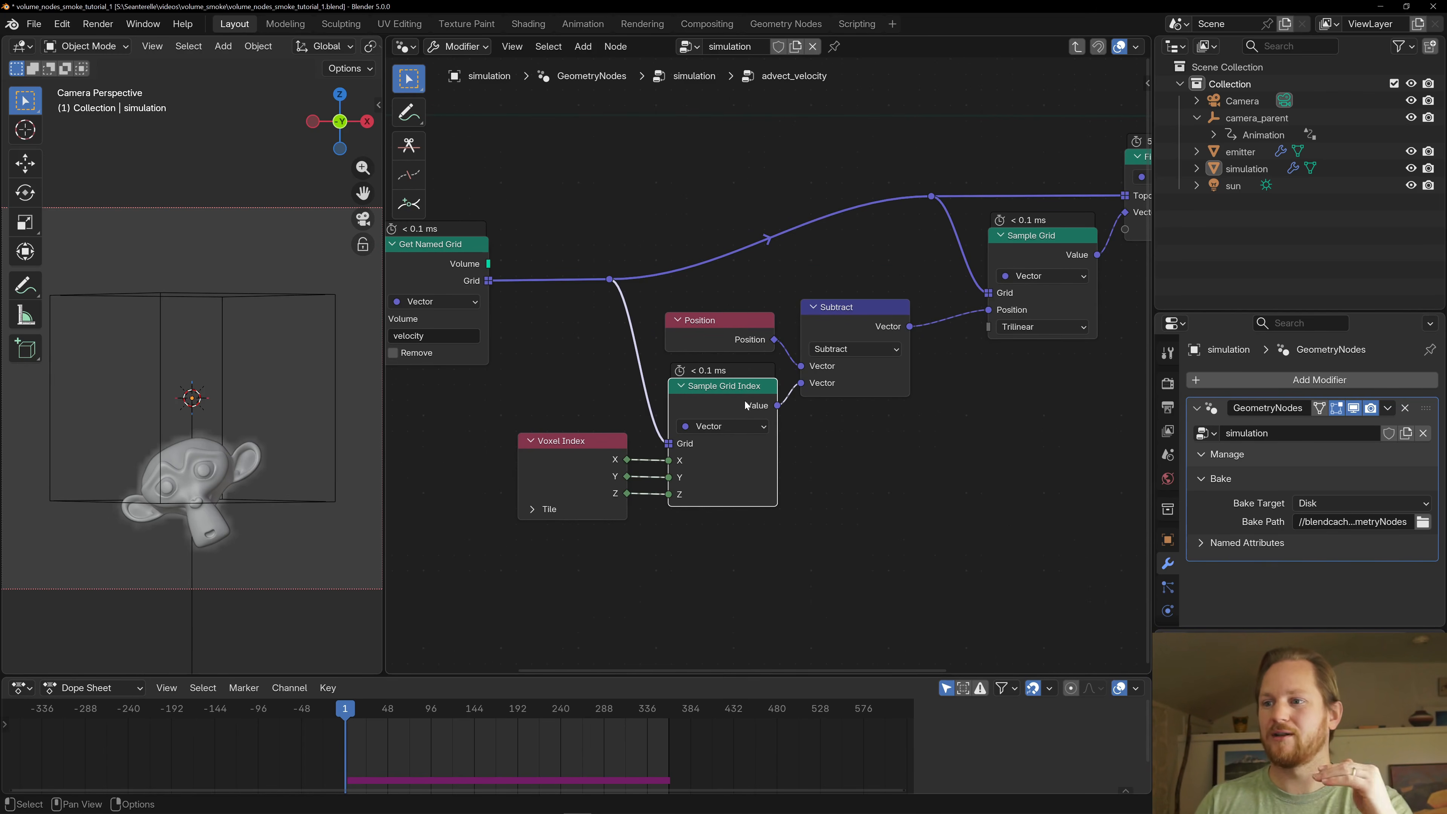
left_click(1043, 252)
middle_click_drag(1035, 193, 914, 228)
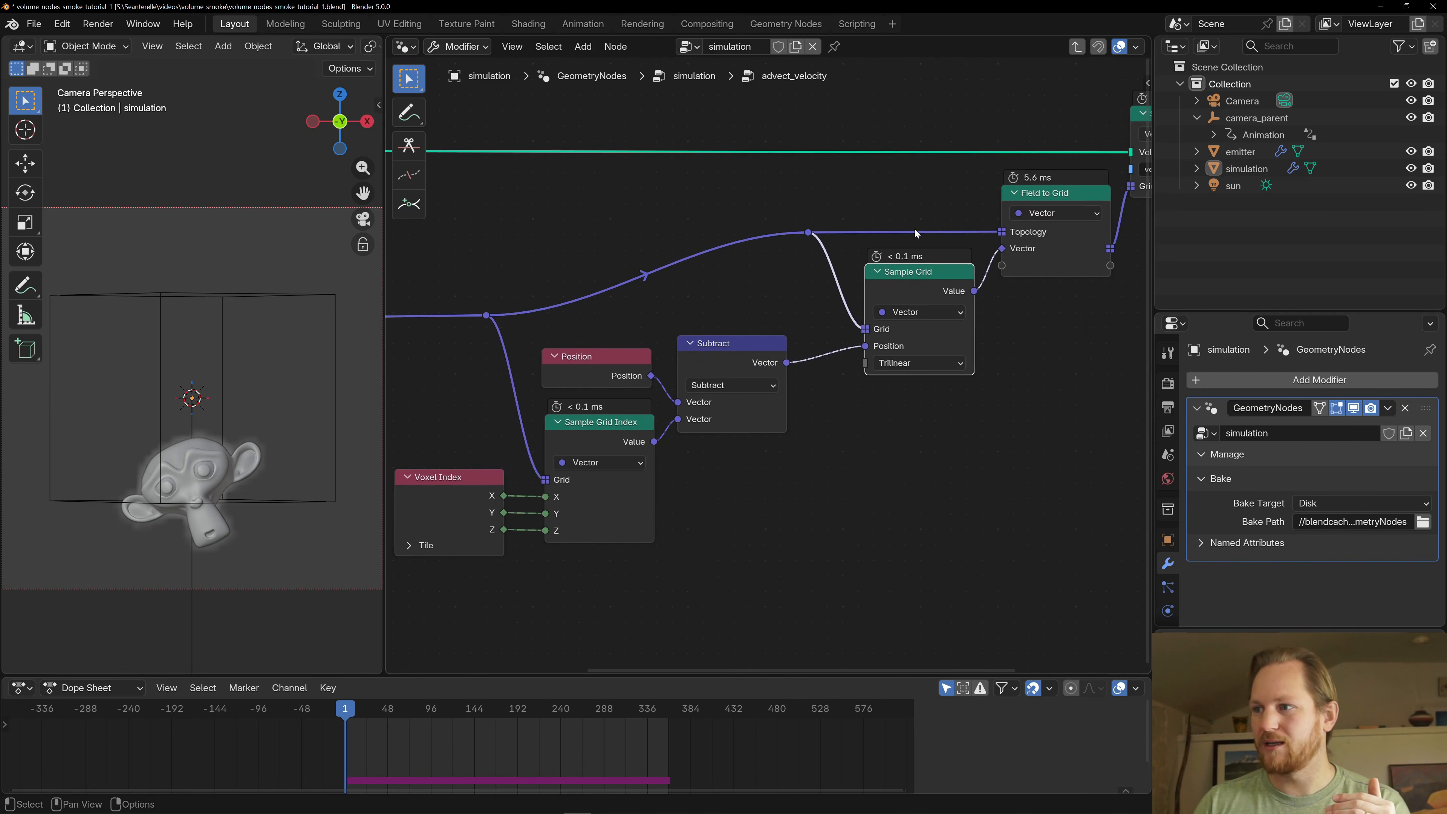
scroll(892, 303, "down", 3)
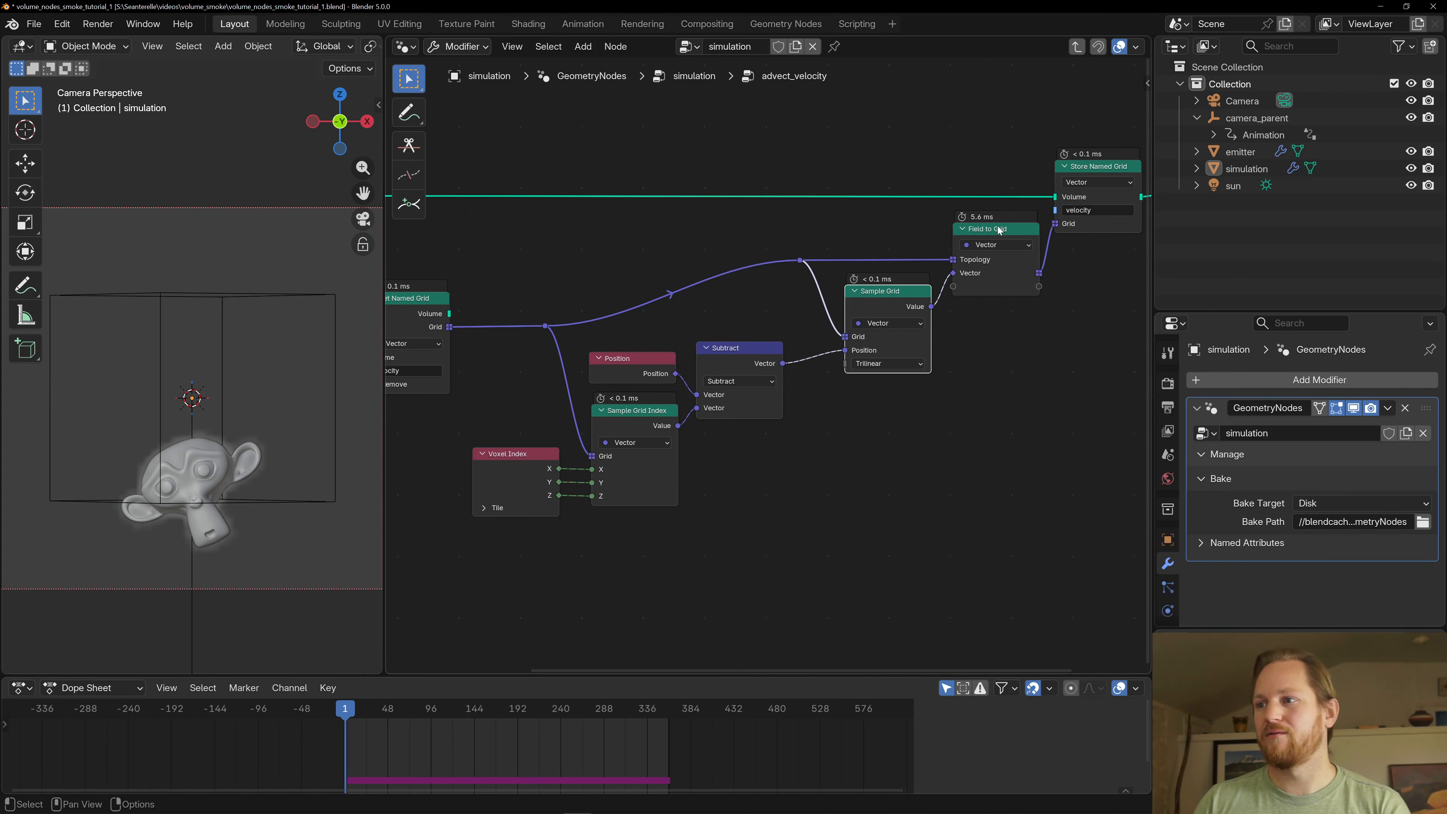
left_click(1021, 234)
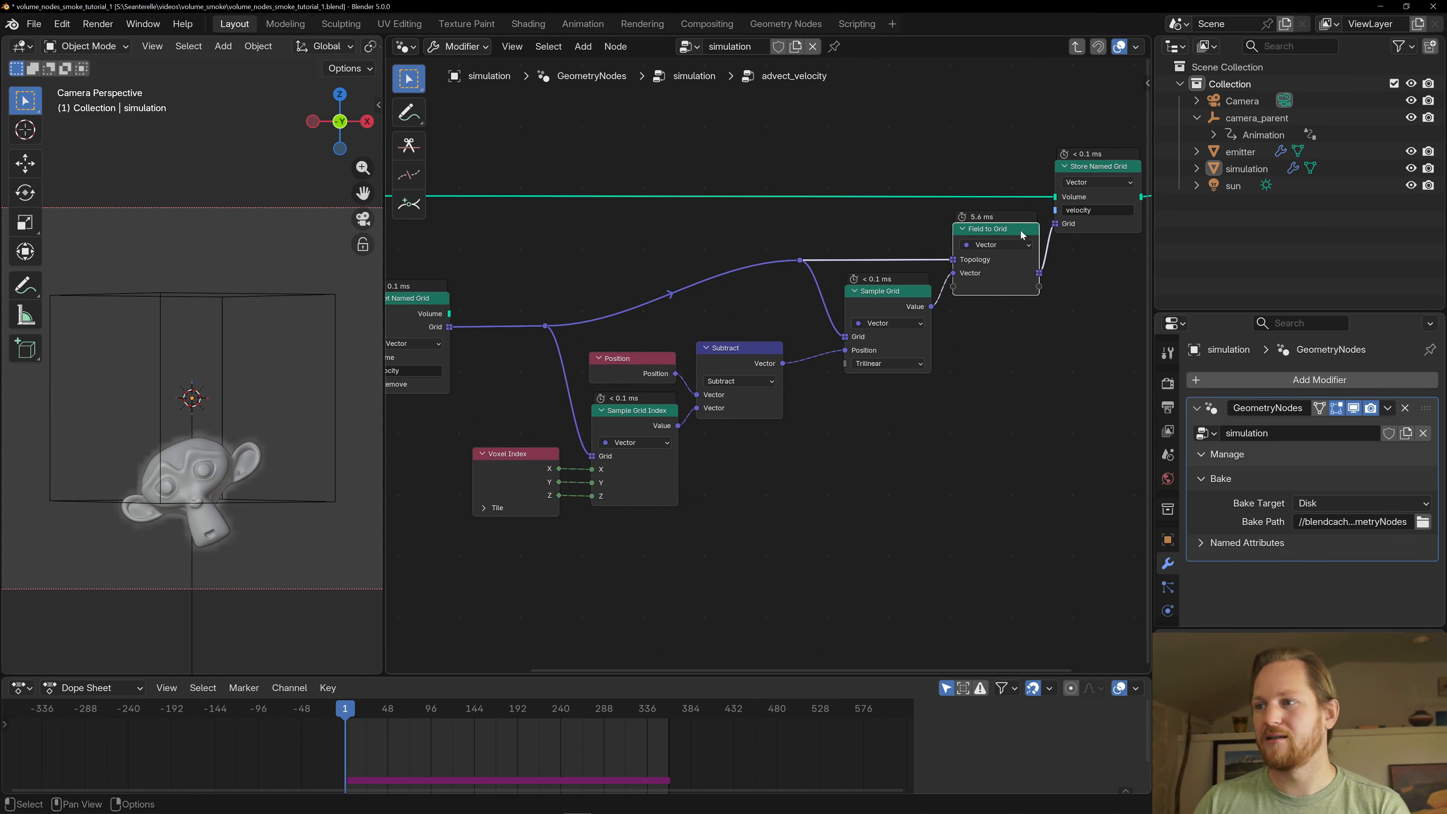
- Examine the advect_velocity chain from Get Named Grid through Field to Grid and Store Named Grid to the Group Output
middle_click_drag(492, 310, 627, 330)
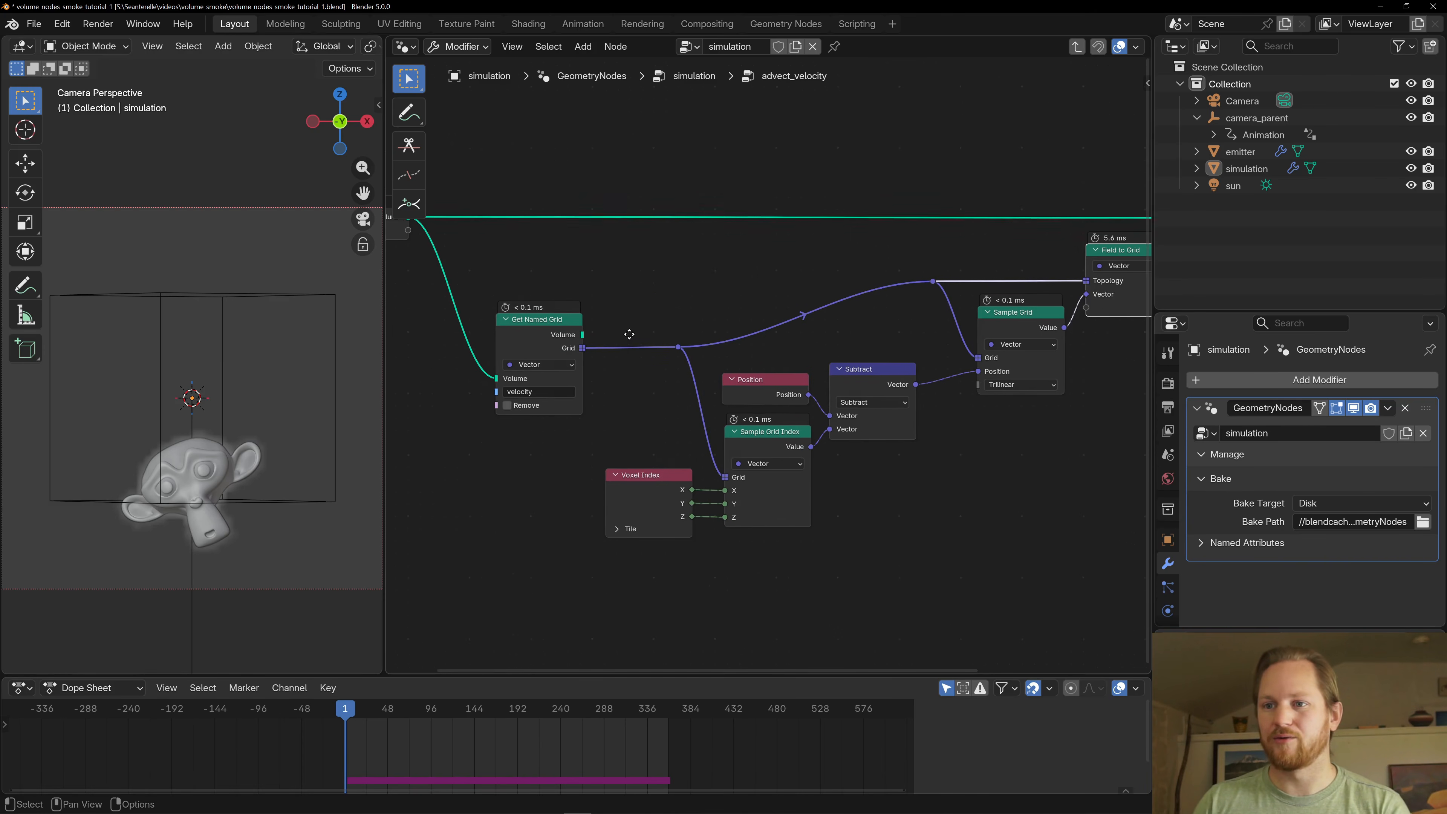
scroll(860, 267, "down", 1)
middle_click_drag(867, 265, 565, 321)
scroll(565, 321, "up", 1)
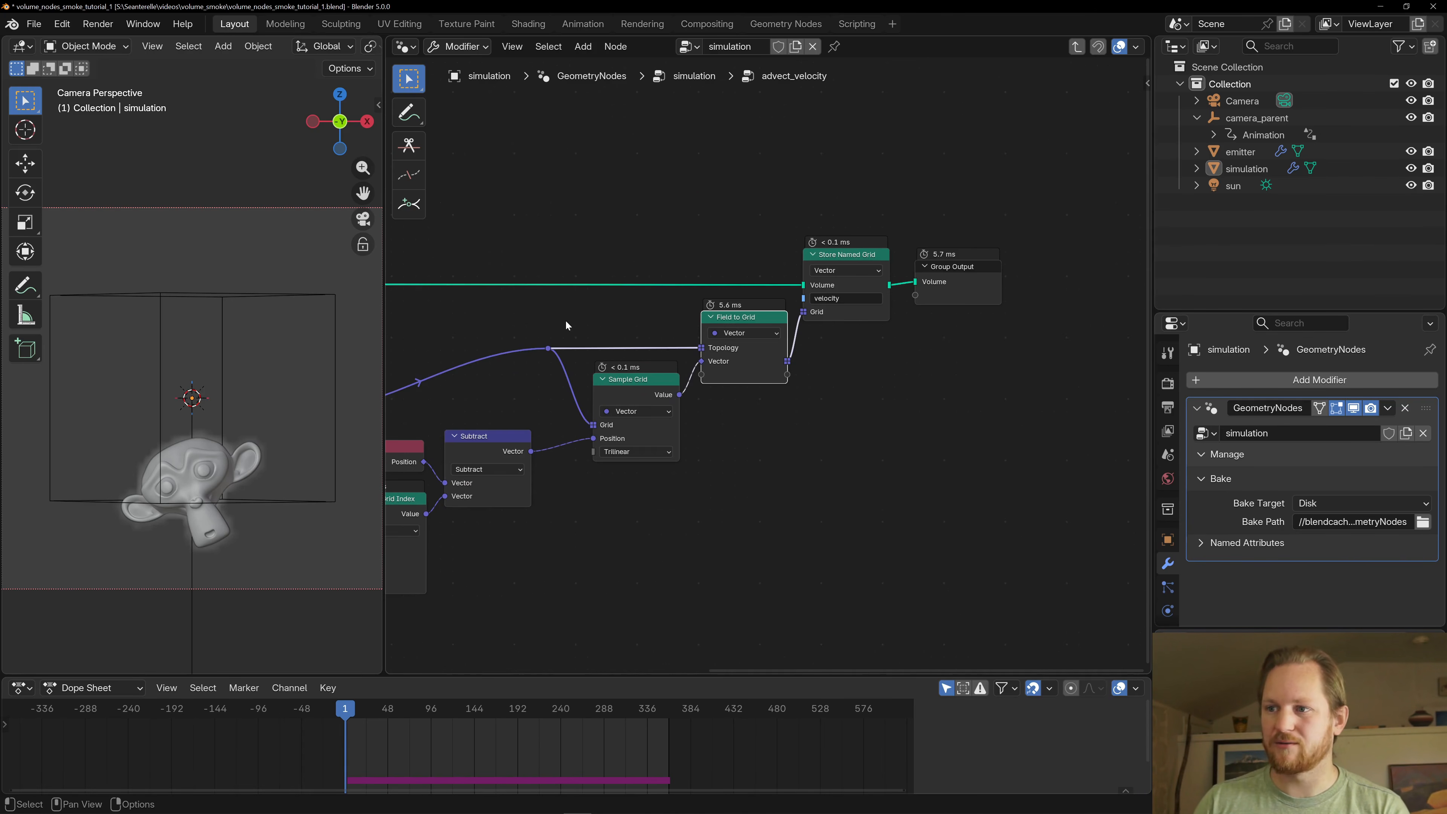
scroll(744, 381, "up", 1)
left_click(593, 404)
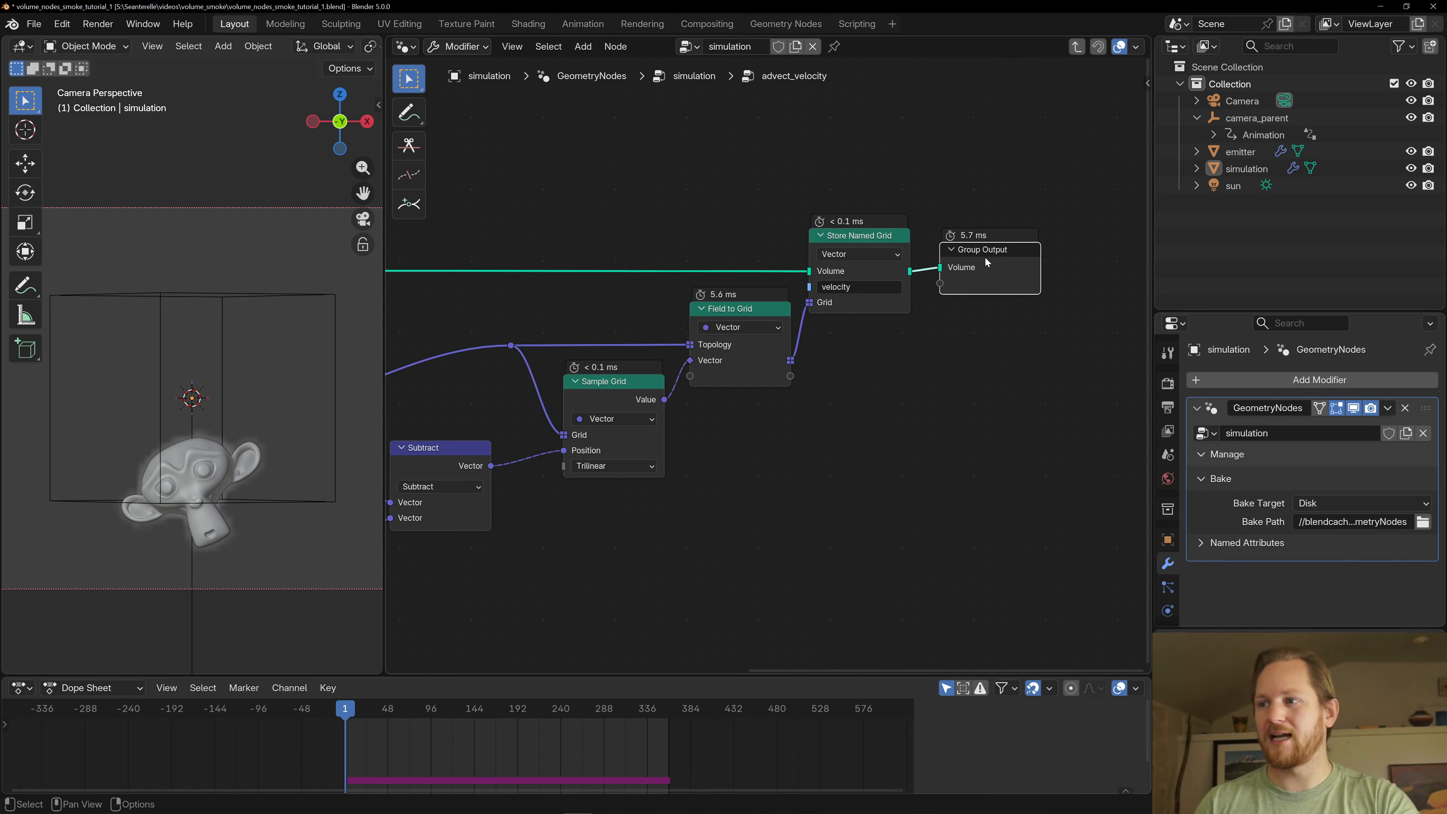
- Leave the advect_velocity group for the parent simulation node tree and save the file
scroll(797, 262, "down", 3)
key("Home")
key("Tab")
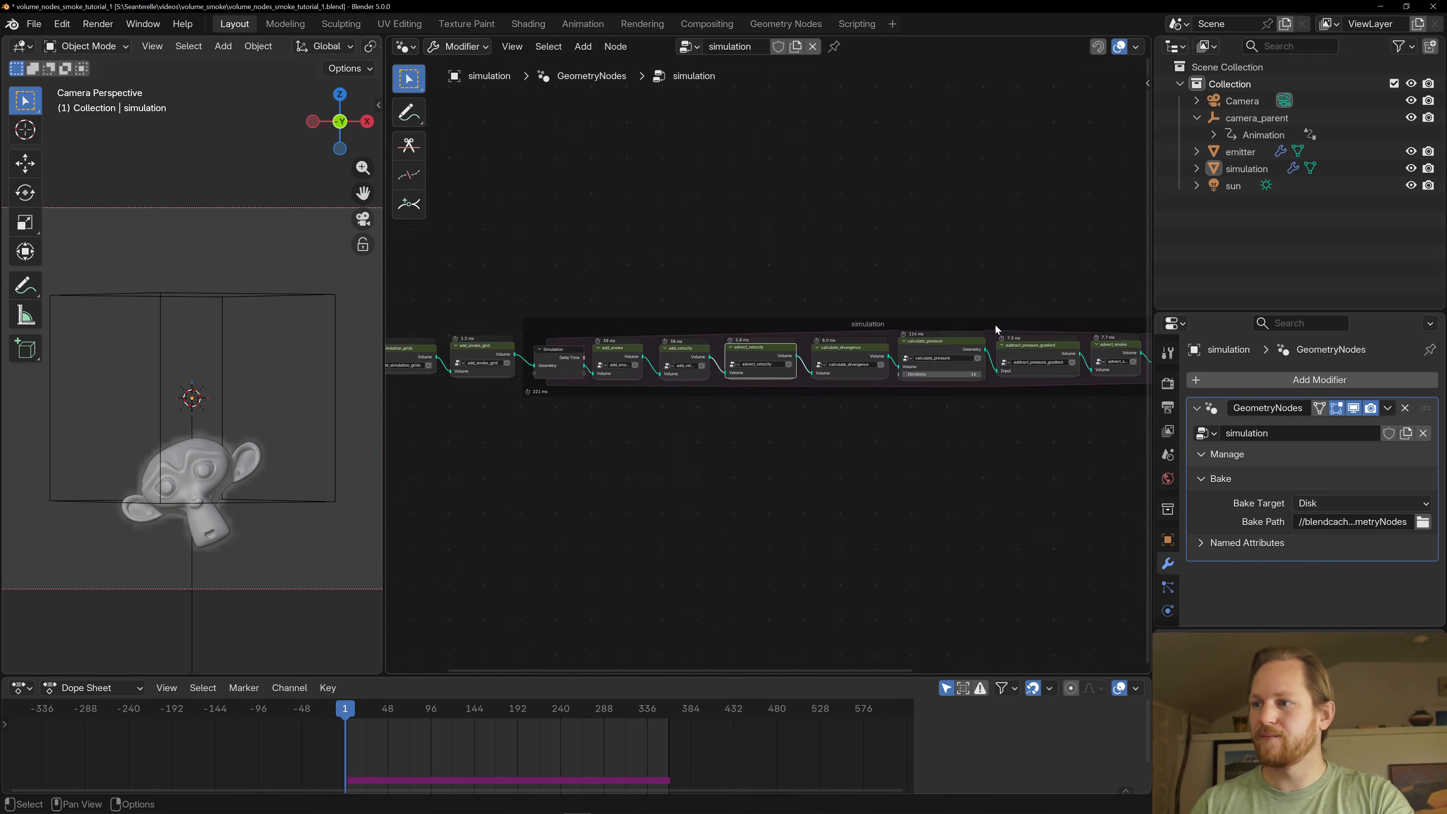
key("ctrl+s")
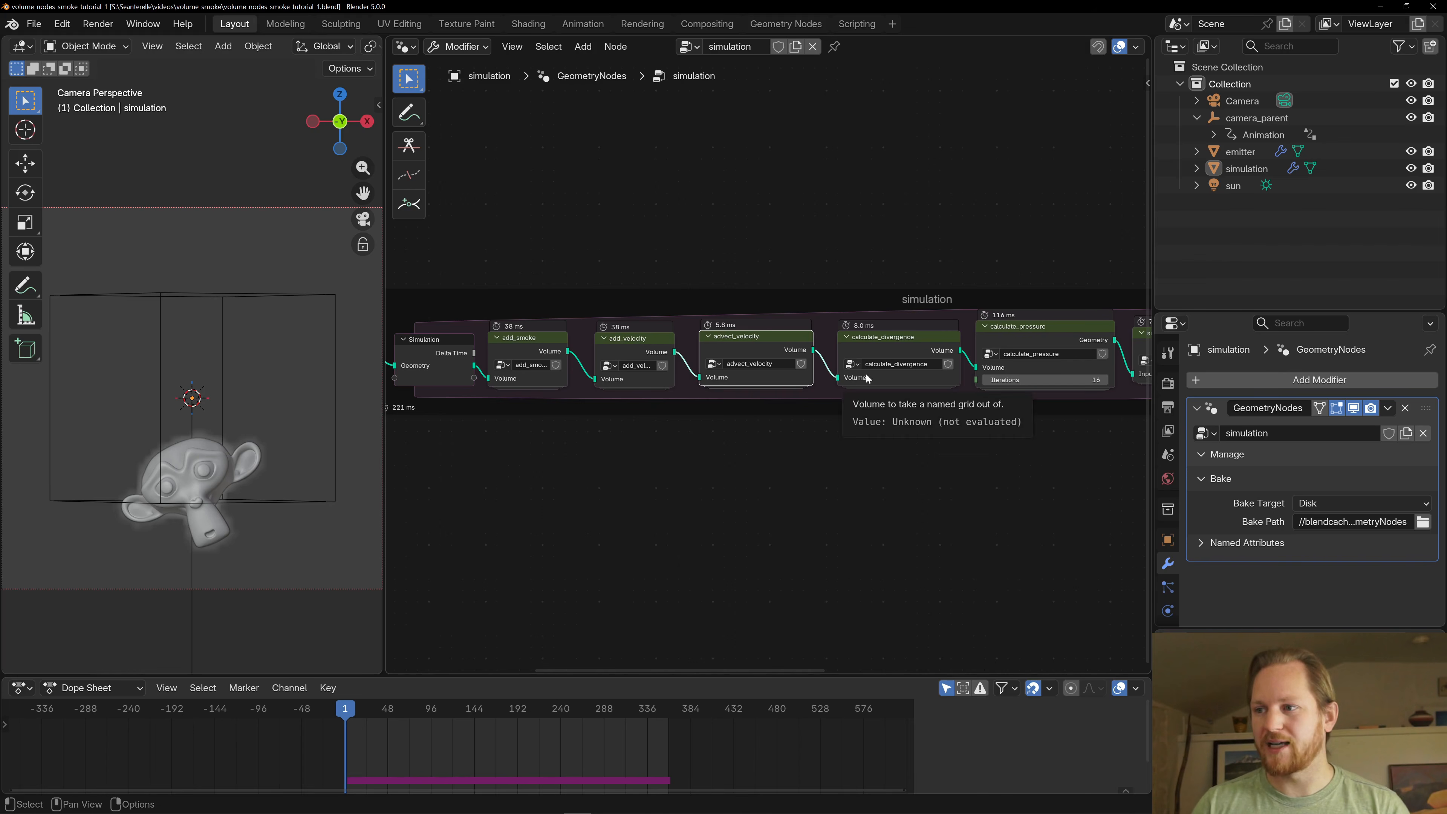
- Select the calculate_divergence group node following advect_velocity in the simulation zone
left_click(908, 350)
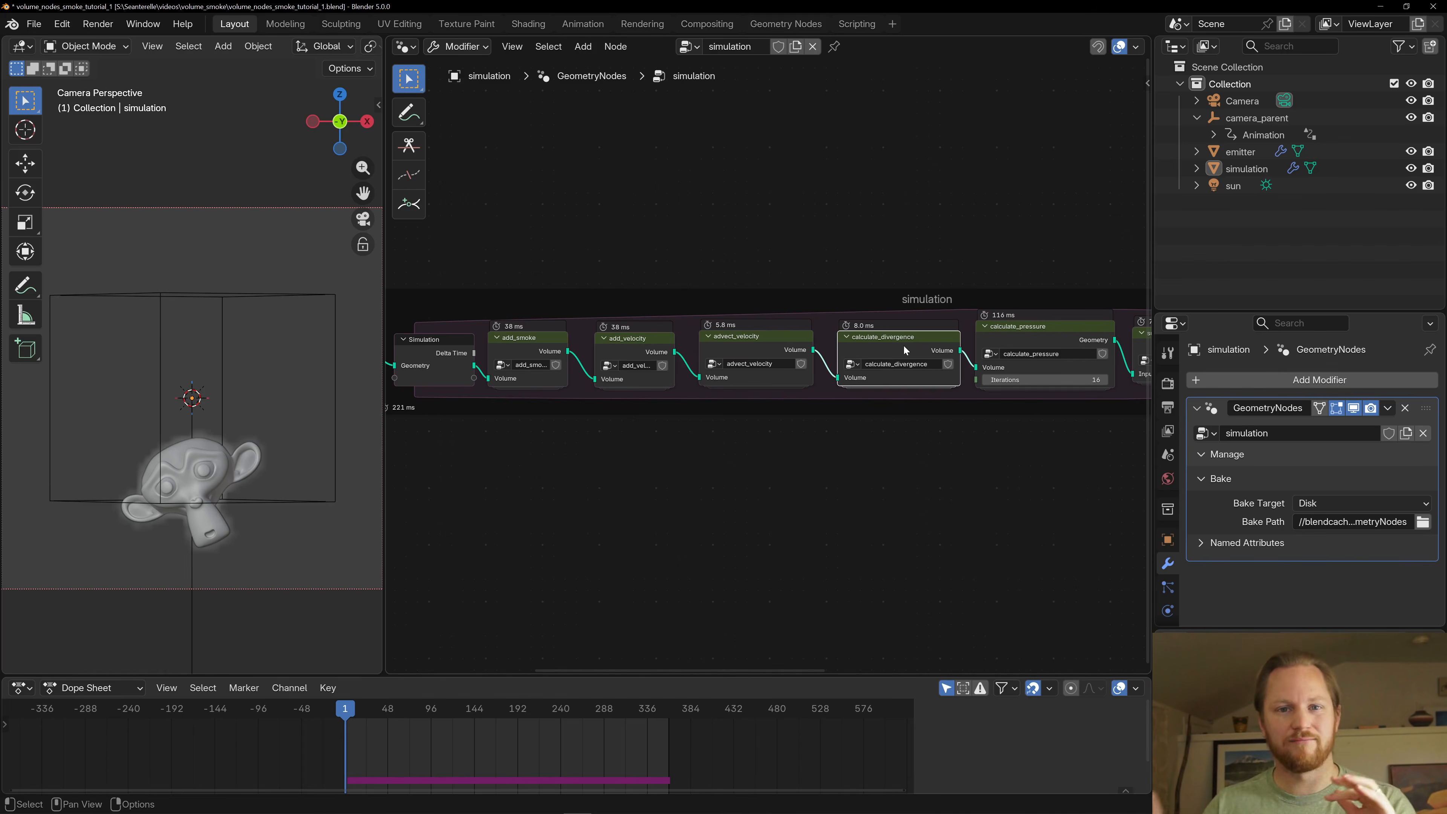
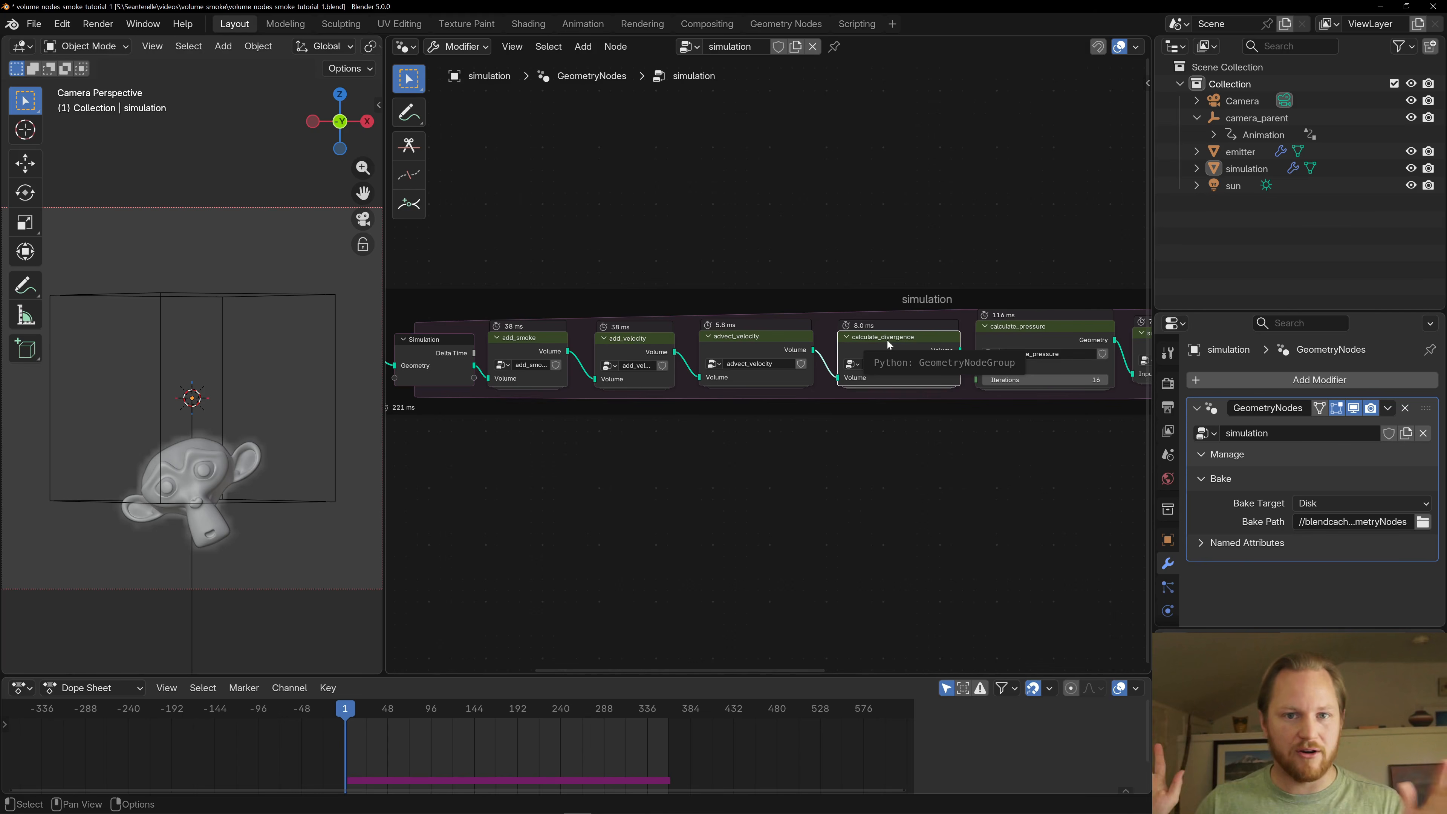
- Open the calculate_divergence group and select the get_value_at_offset node with X Offset 1
left_click(911, 343)
key("Tab")
scroll(911, 344, "down", 4)
middle_click_drag(697, 452, 902, 337)
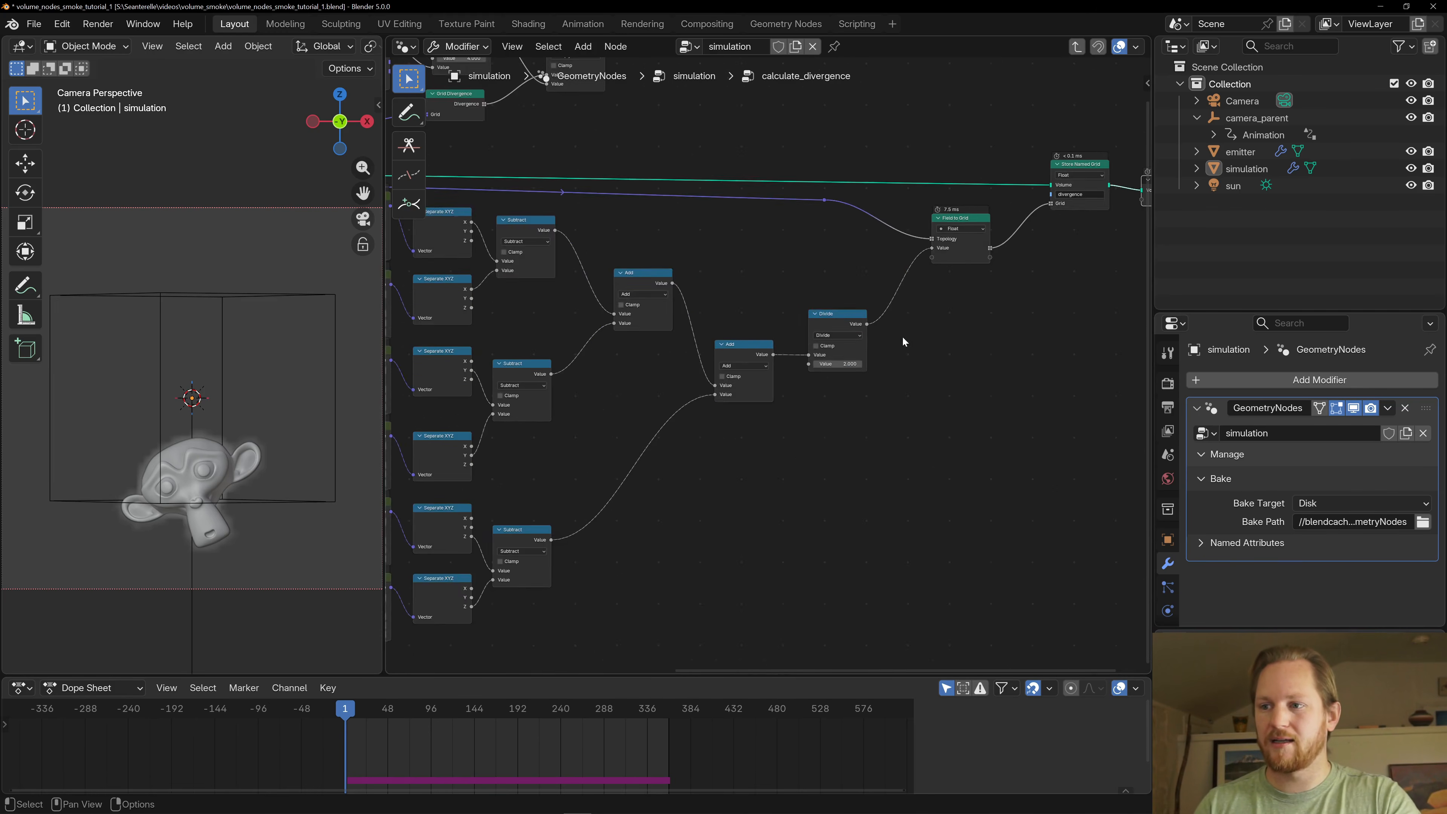
scroll(766, 342, "down", 7)
scroll(793, 329, "up", 8)
middle_click_drag(630, 336, 854, 397)
scroll(798, 315, "down", 3)
left_click(699, 247)
scroll(650, 325, "up", 5)
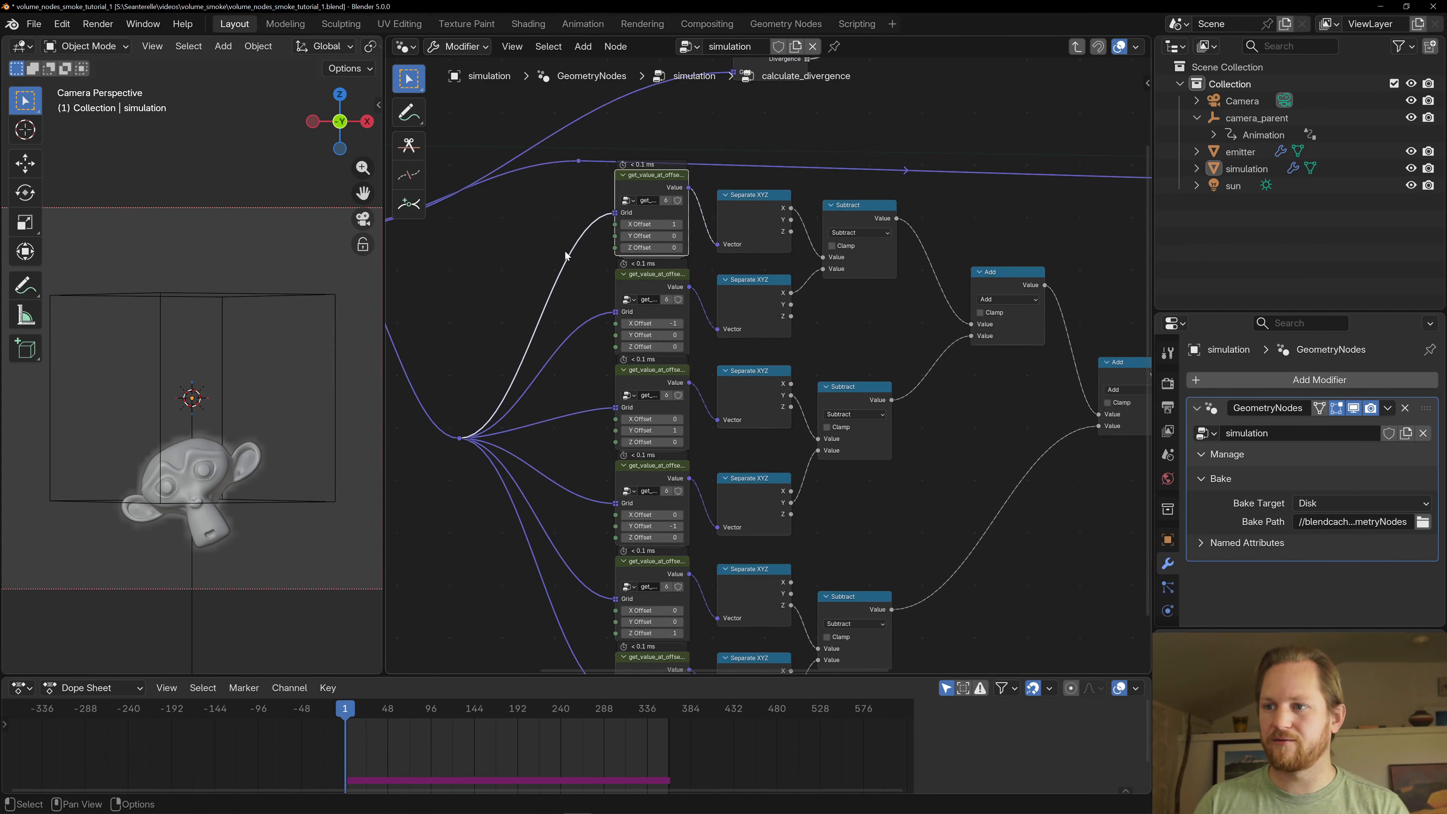
- Examine how the velocity grid feeds the six get_value_at_offset nodes and their X, Y and Z offsets
middle_click_drag(565, 252, 743, 280)
scroll(744, 280, "up", 1)
scroll(687, 102, "up", 1)
middle_click_drag(728, 210, 651, 227)
scroll(721, 199, "down", 4)
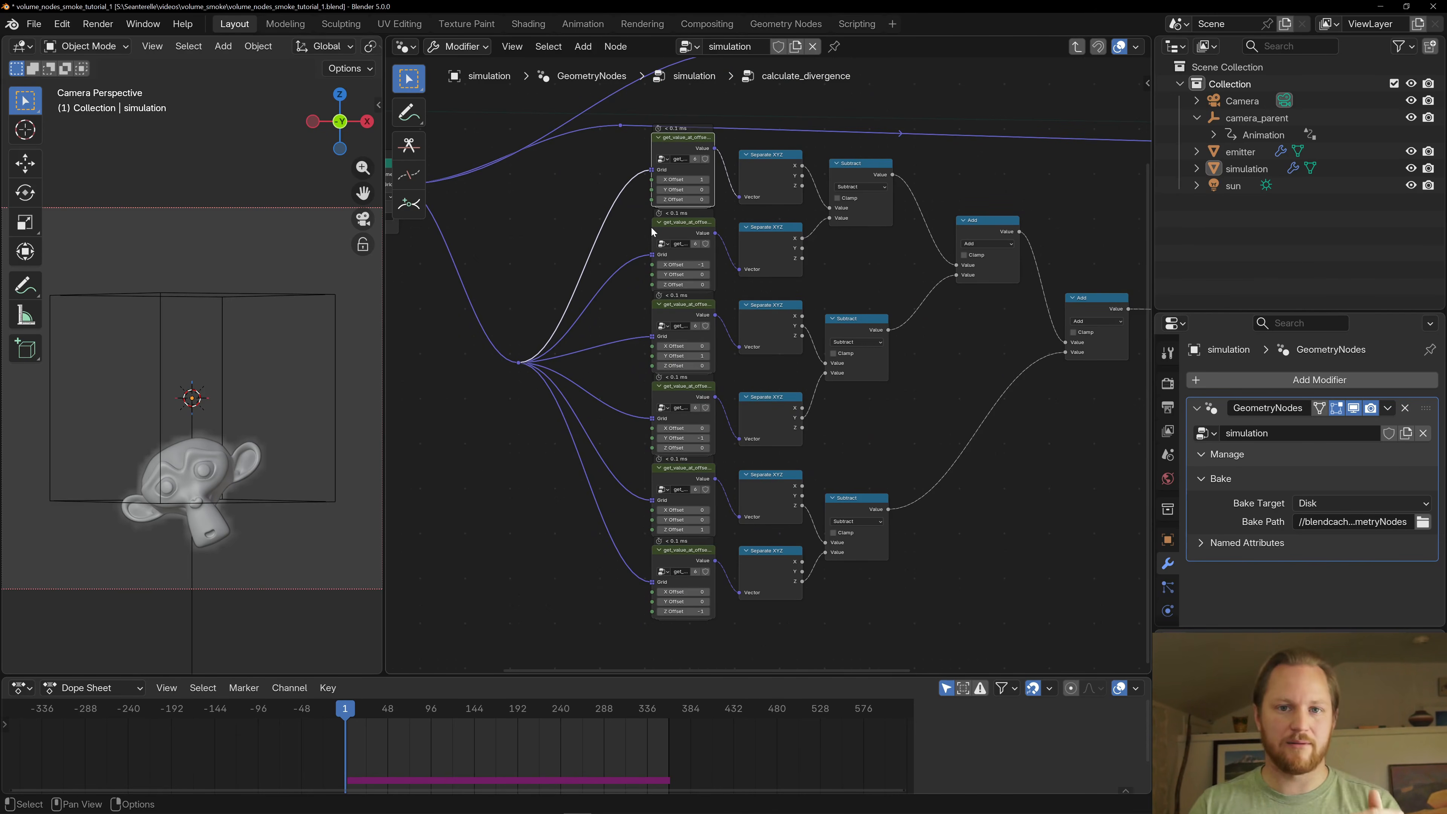
middle_click_drag(613, 281, 650, 292)
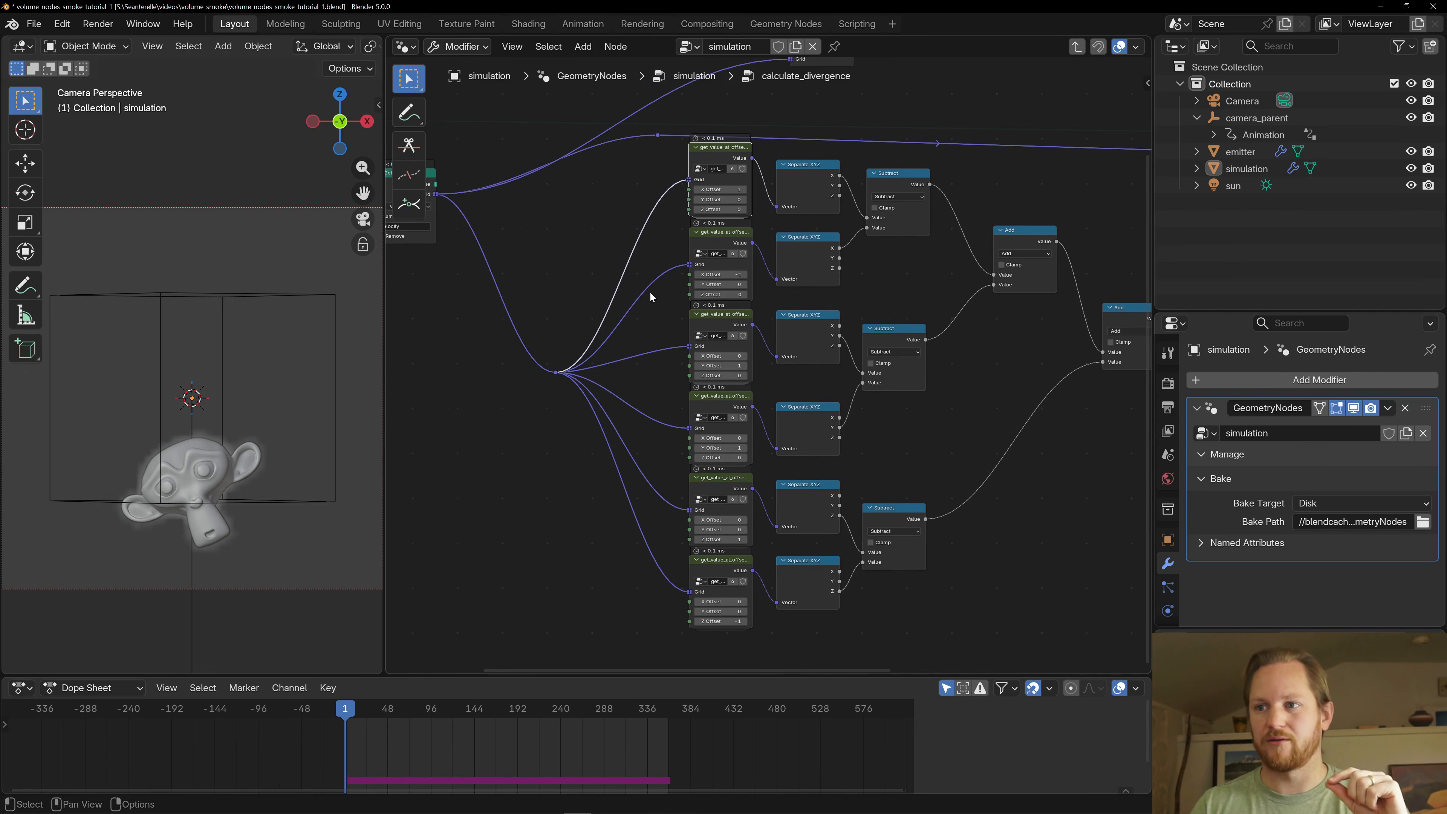
scroll(651, 296, "down", 1)
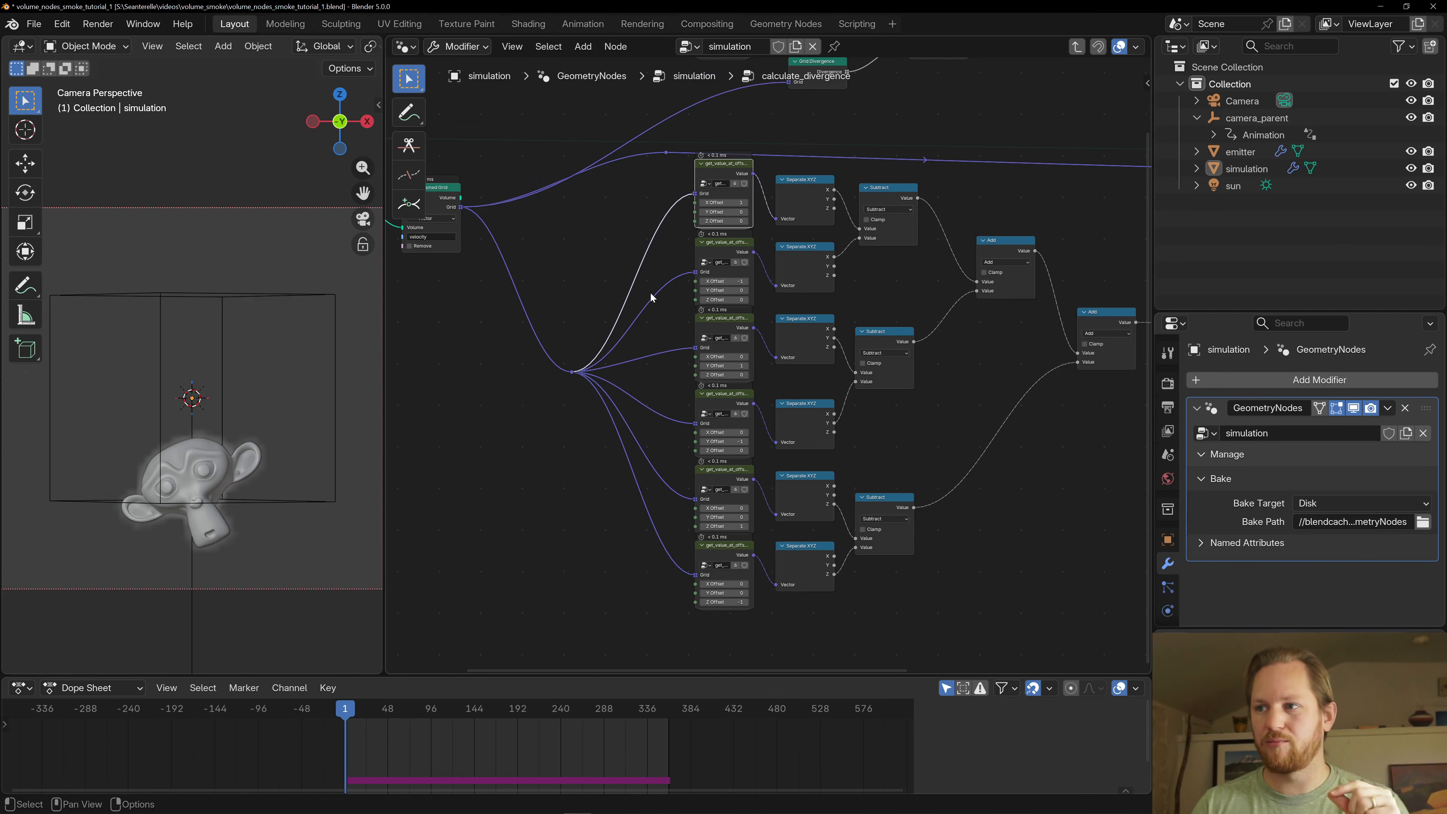
- Trace the offset samples from Separate XYZ through the Subtract and Add nodes to the final Divide node
left_click(795, 192)
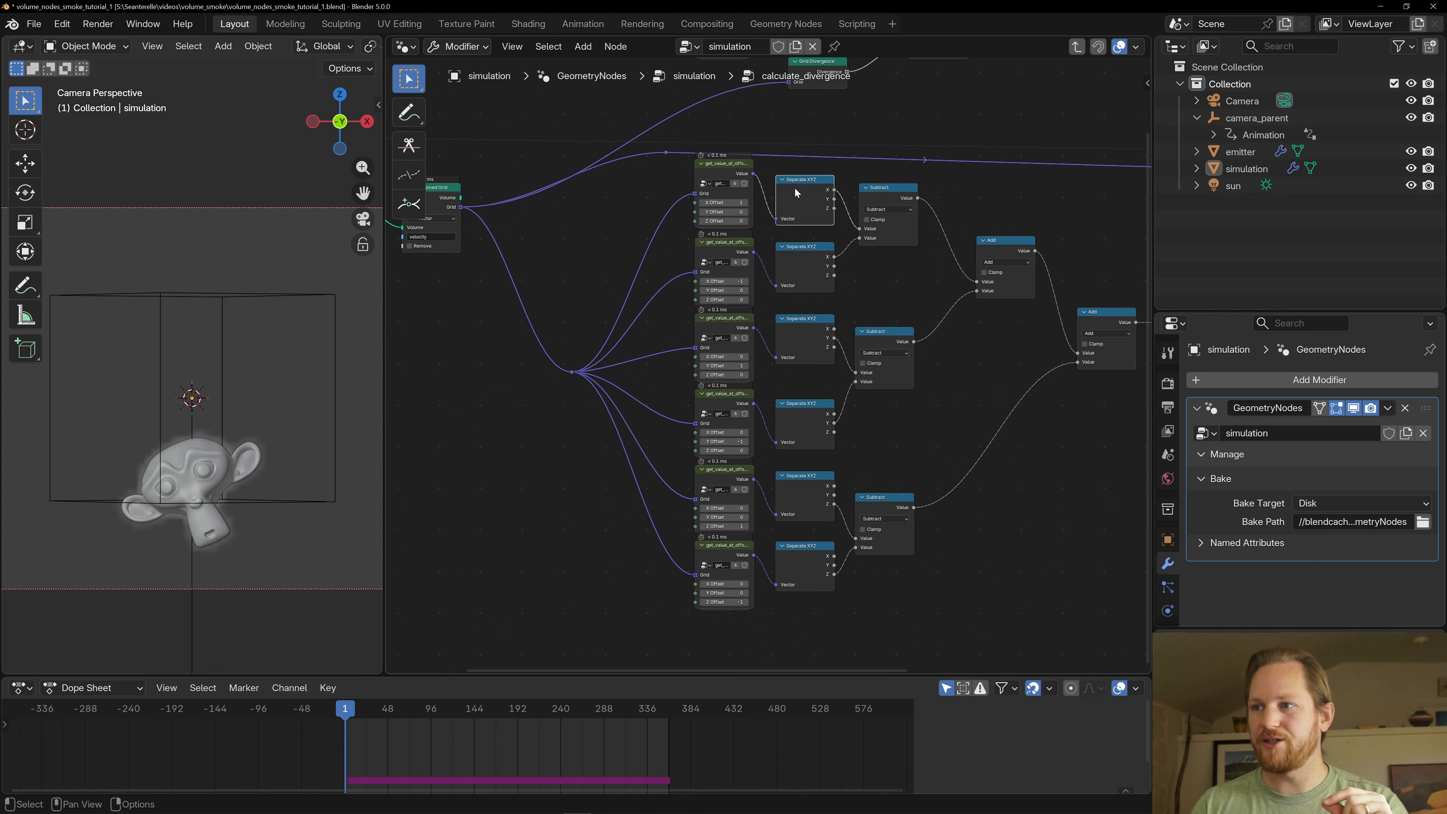
left_click(886, 187)
middle_click_drag(878, 313, 824, 289)
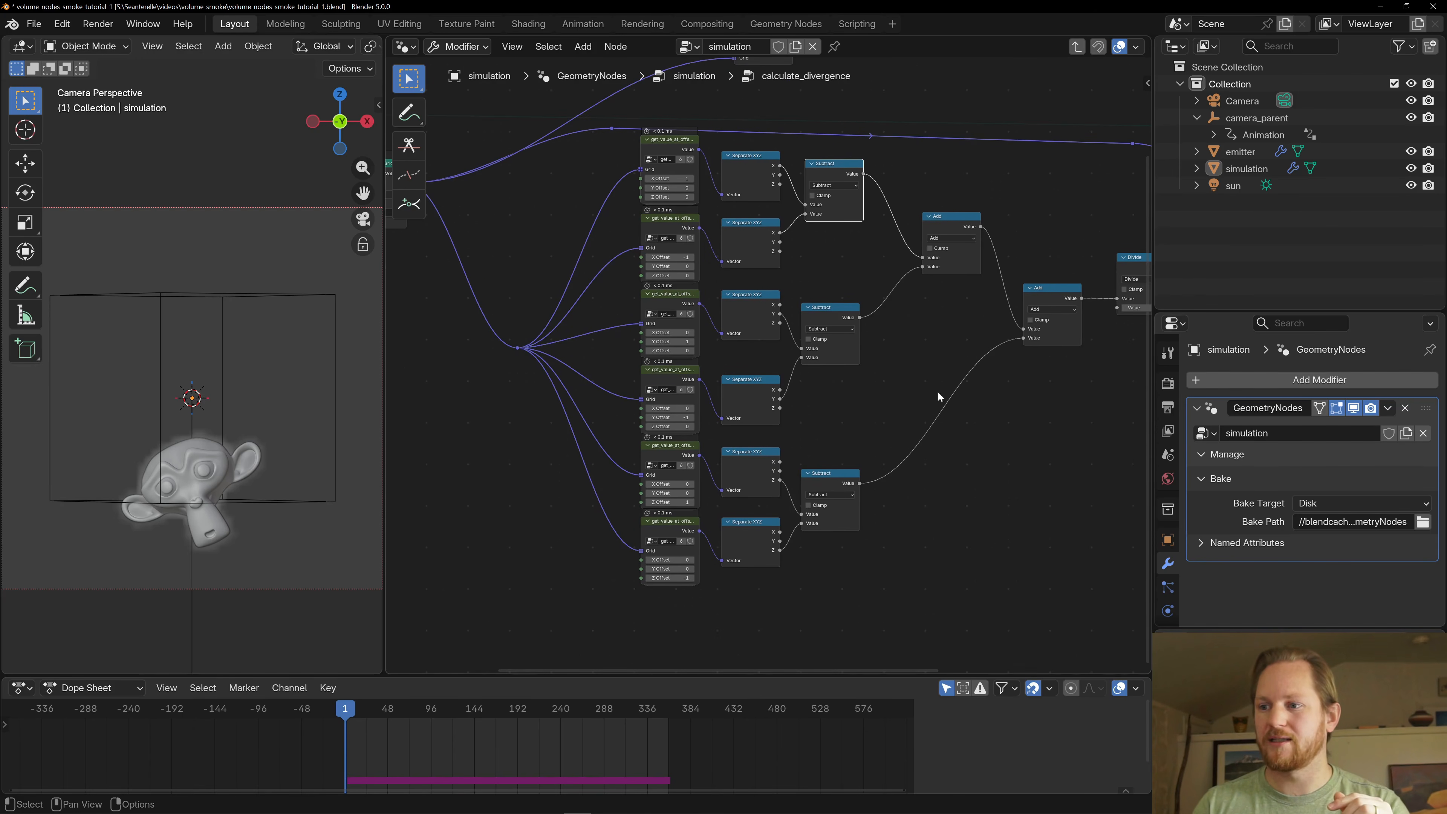
scroll(882, 315, "up", 2, "shift")
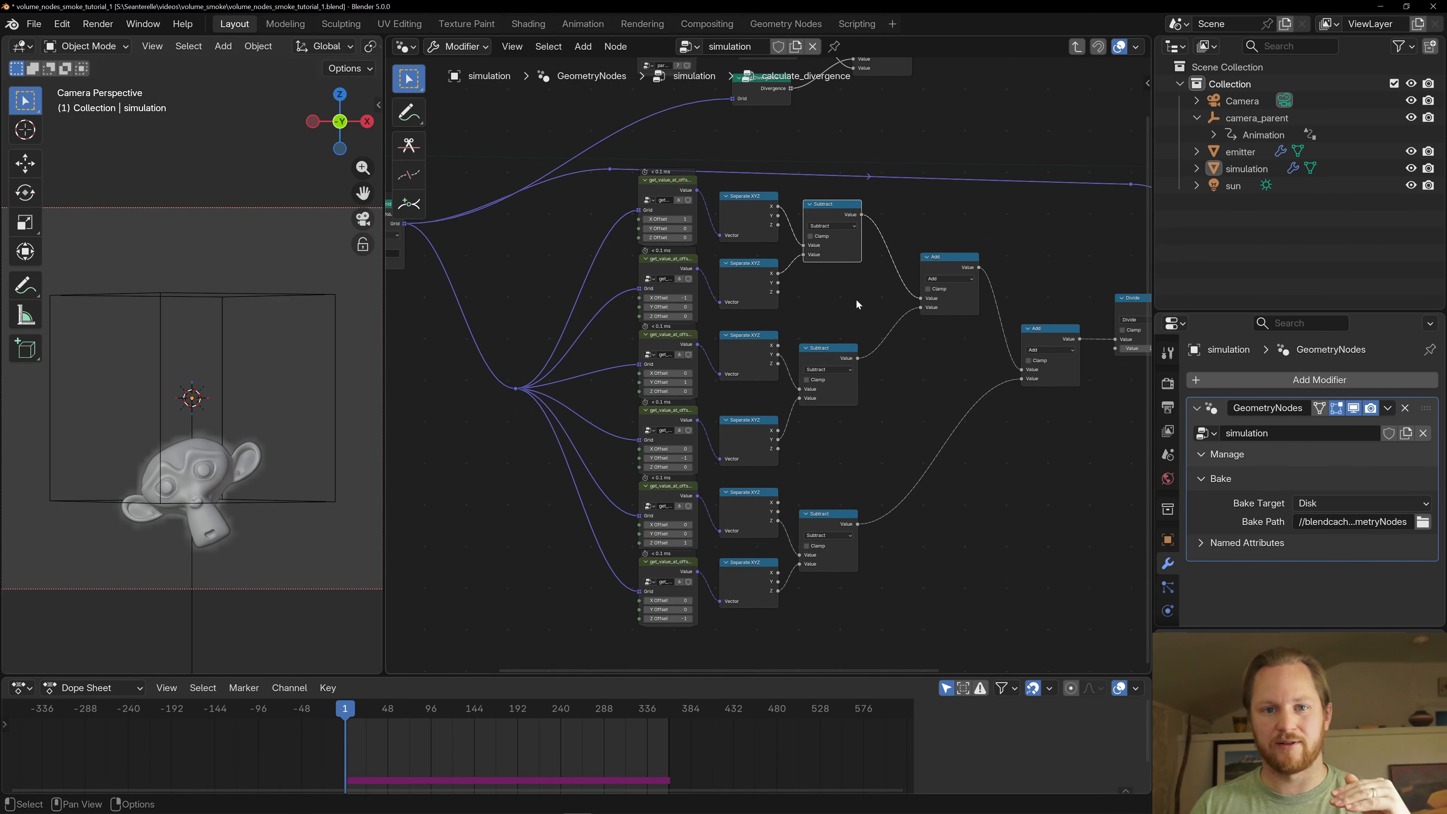
middle_click_drag(856, 299, 754, 286)
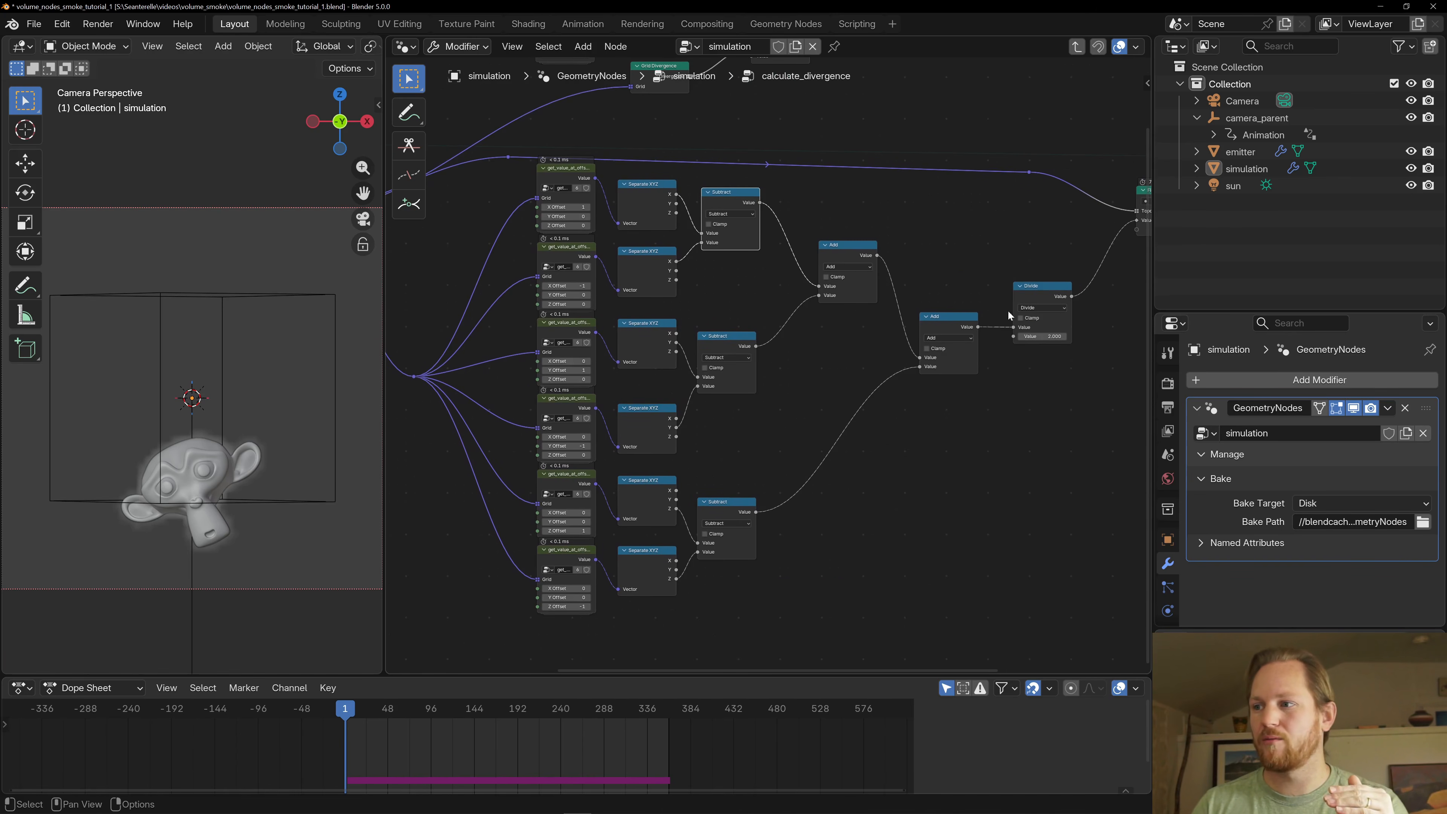
left_click(1045, 291)
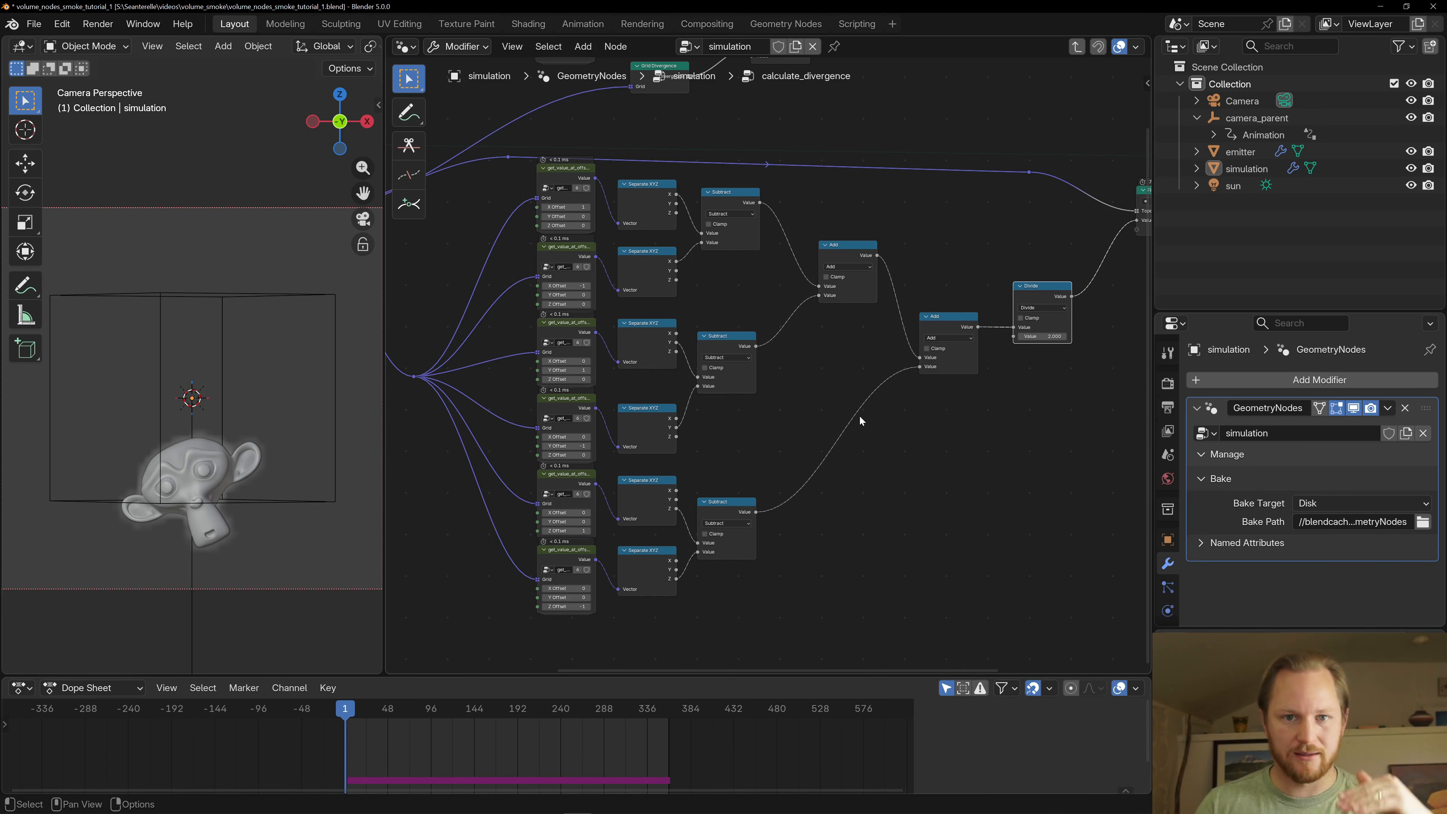
- Examine the alternative Grid Divergence branch with its parameters, Divide and Multiply nodes above the main chain
scroll(859, 420, "down", 2)
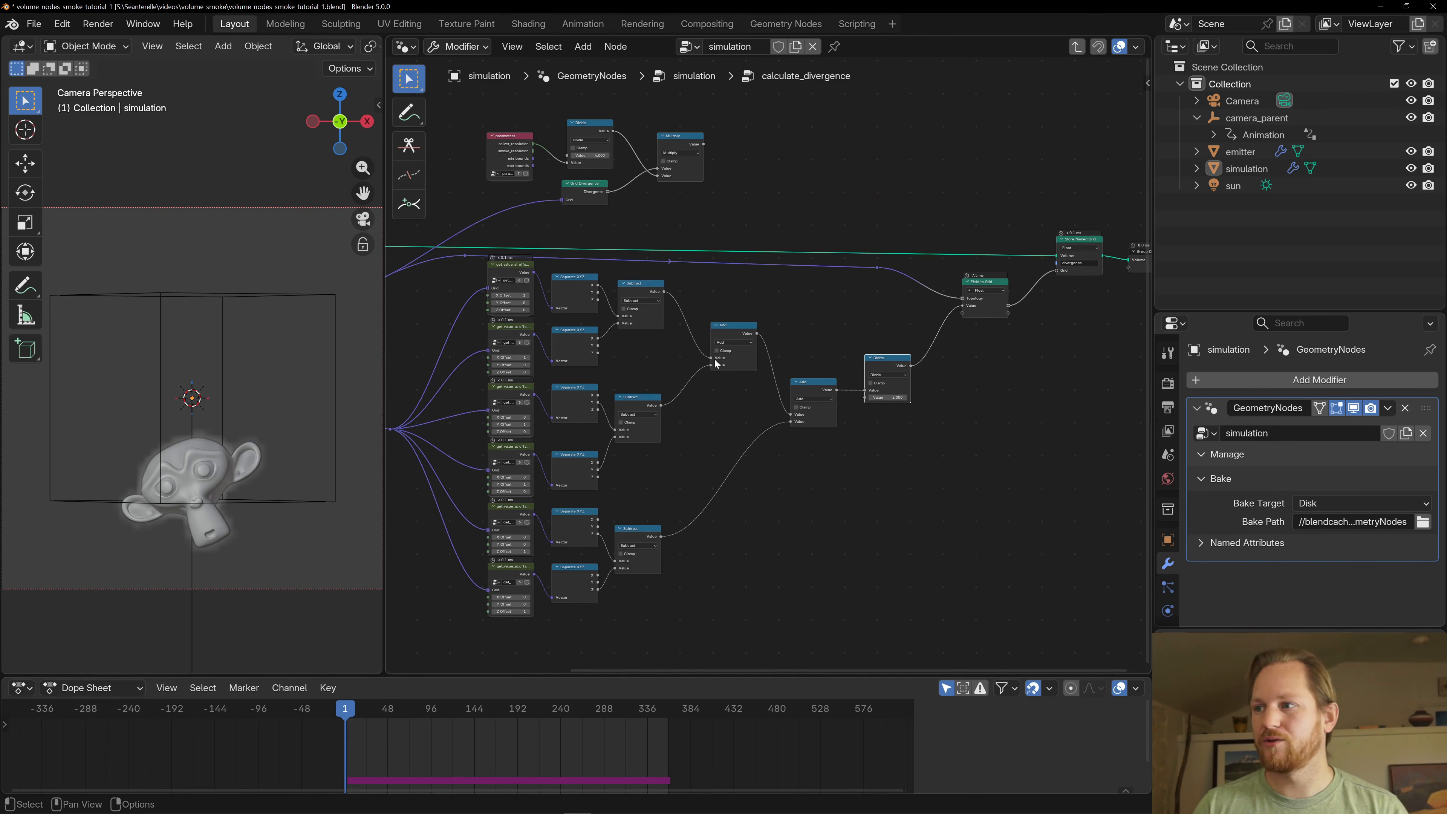
scroll(831, 318, "up", 5)
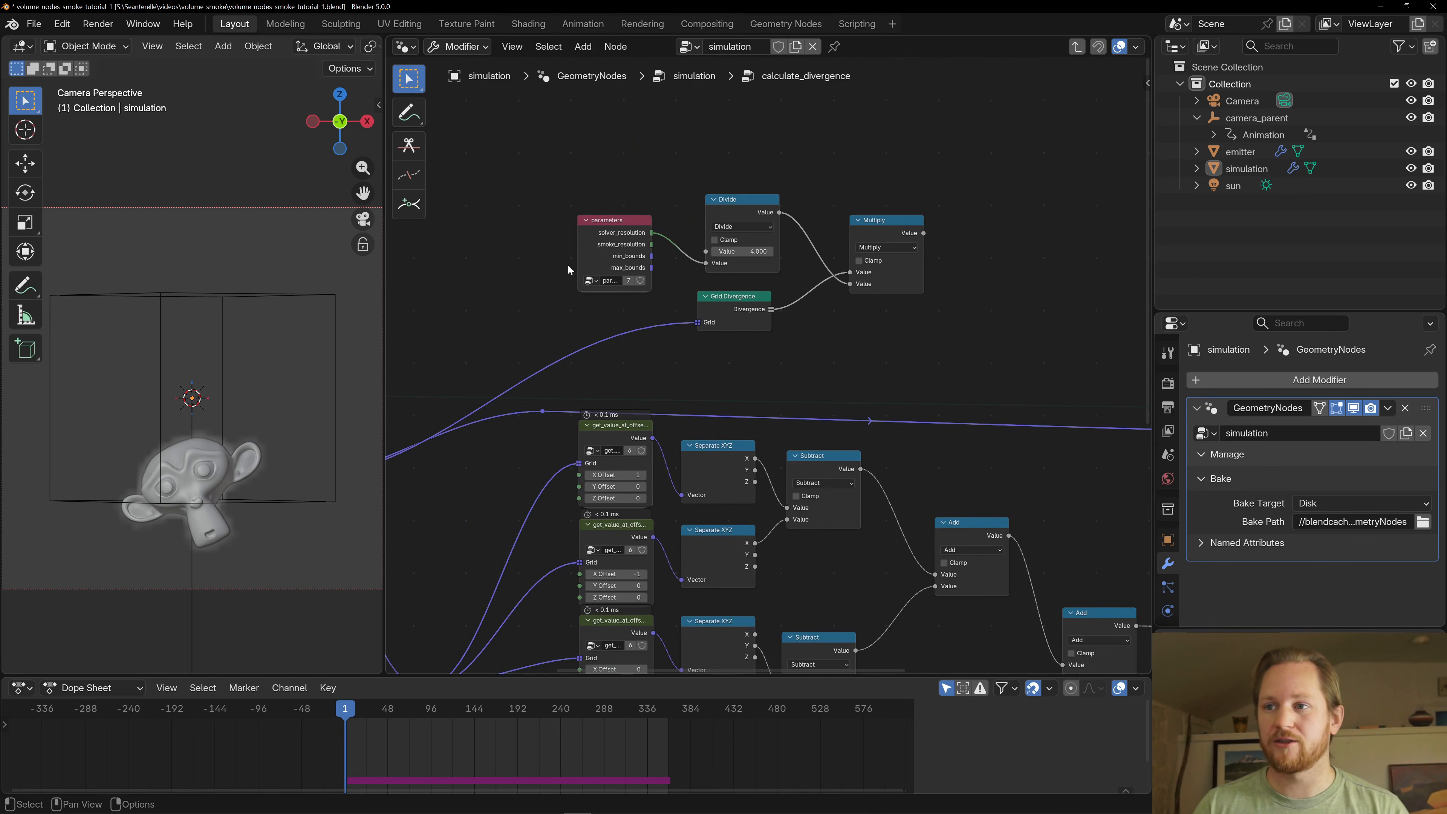
left_click(740, 218)
left_click(732, 308)
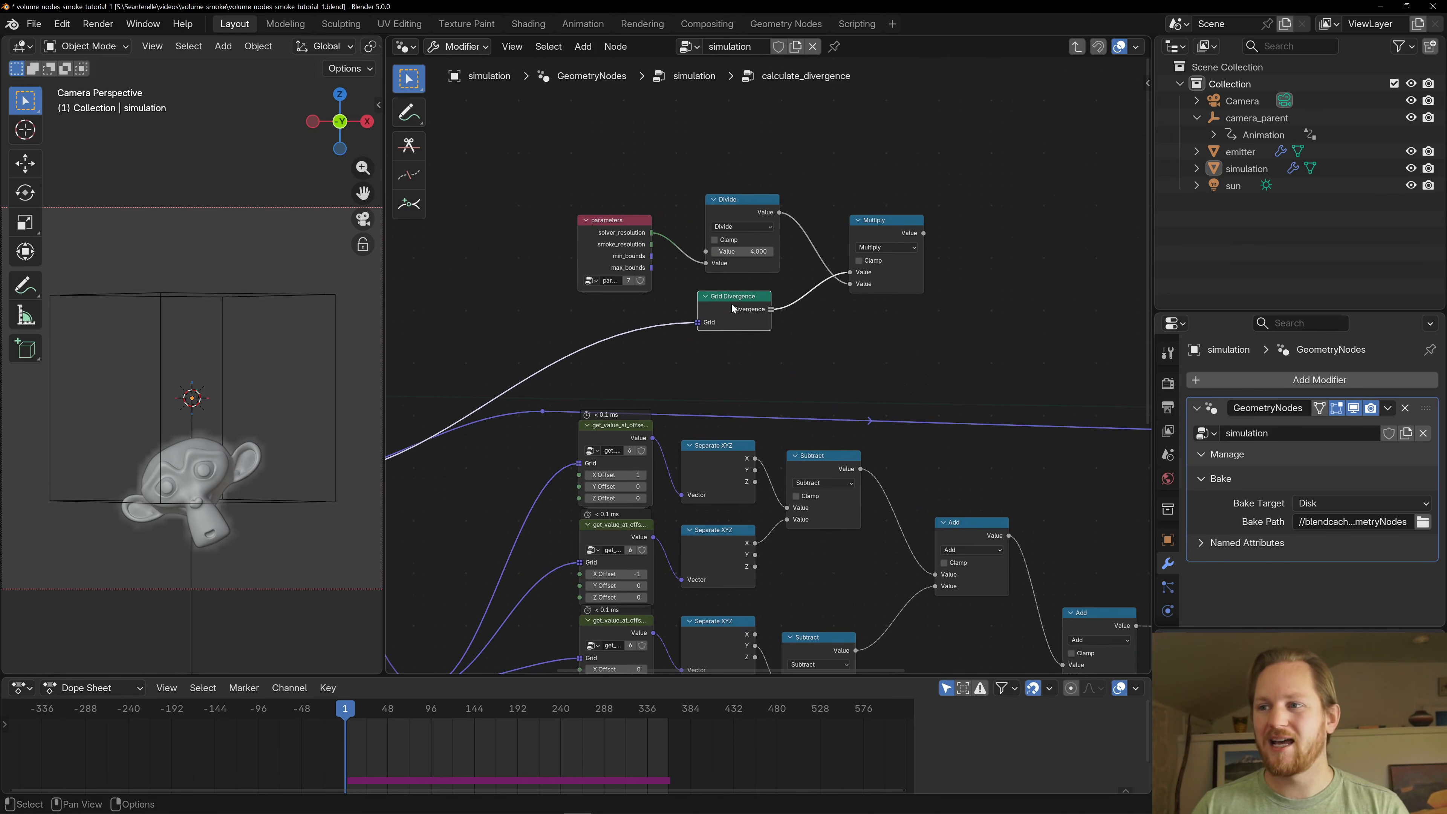
middle_click_drag(793, 332, 766, 243)
scroll(810, 323, "down", 3)
middle_click_drag(667, 306, 862, 390)
scroll(884, 406, "up", 4)
- Nudge the Multiply, Divide and Grid Divergence nodes slightly to tidy the alternative divergence branch
left_click_drag(917, 237, 901, 223)
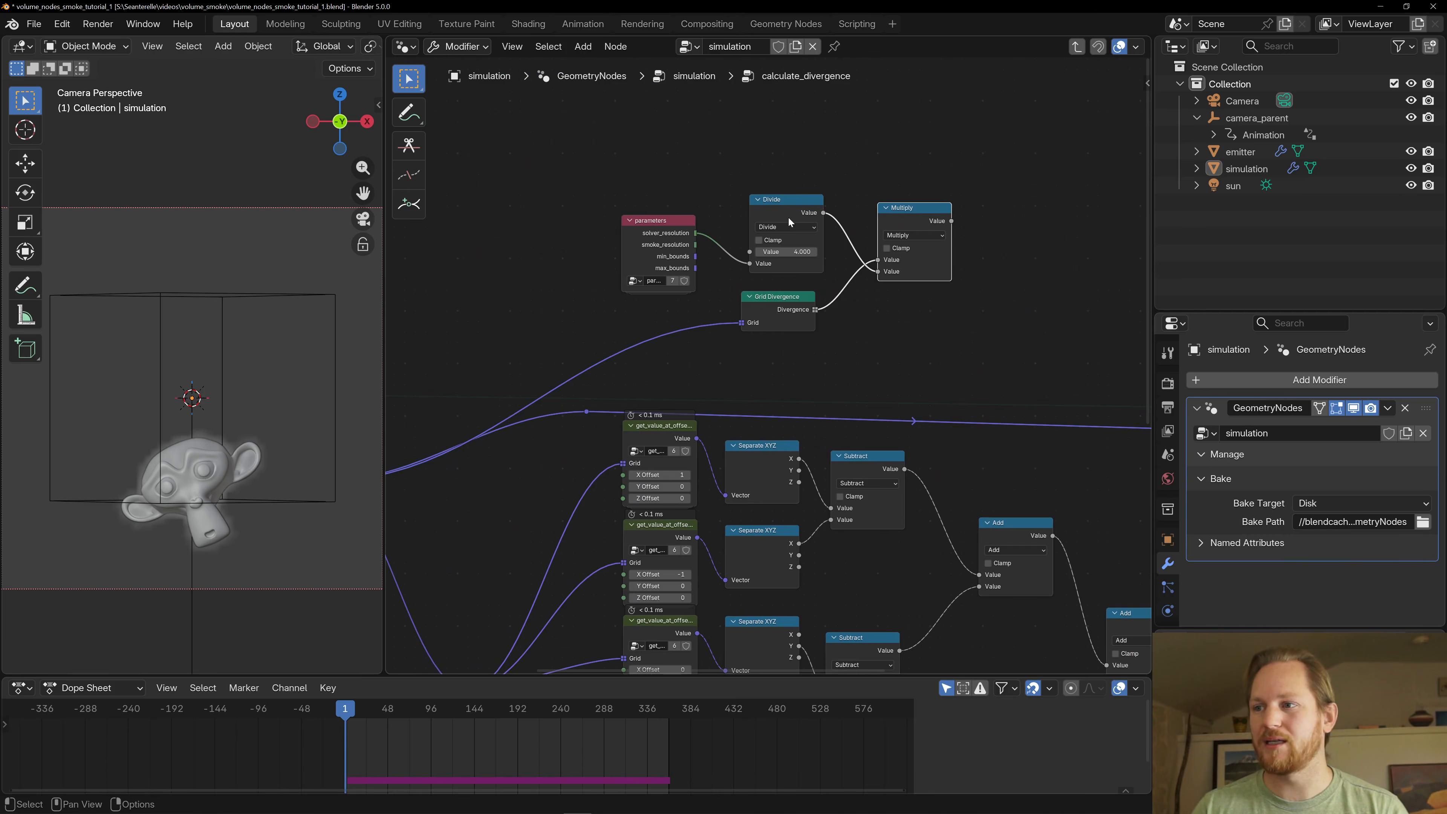
left_click_drag(788, 216, 778, 212)
mouse_move(774, 296)
left_mouse_down()
mouse_move(760, 307)
mouse_move(773, 298)
left_mouse_up()
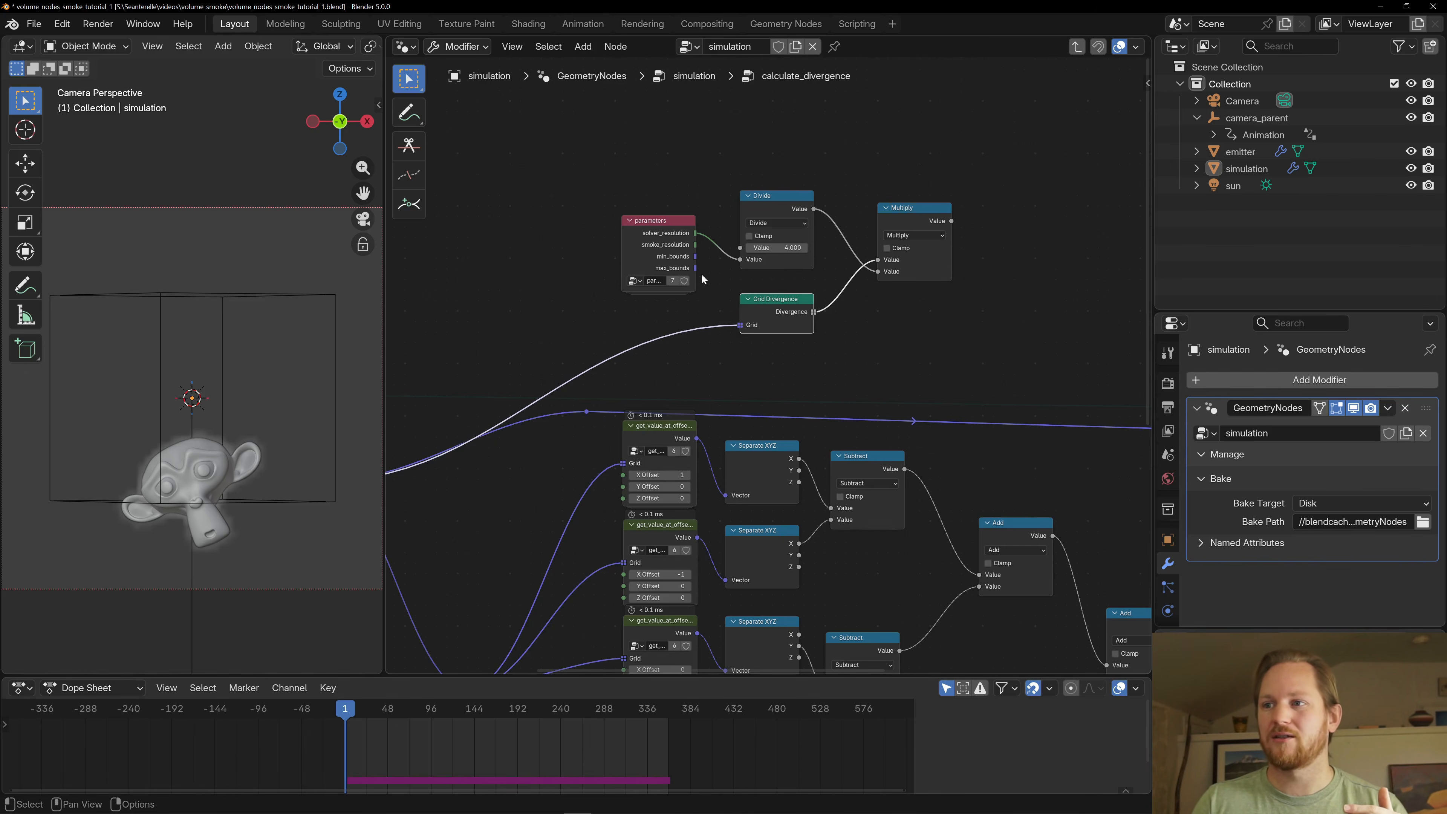
- Inspect the resolutions and bounds inside the parameters group, return to calculate_divergence, and check the Divide and Grid Divergence nodes
left_click(637, 225)
key("Tab")
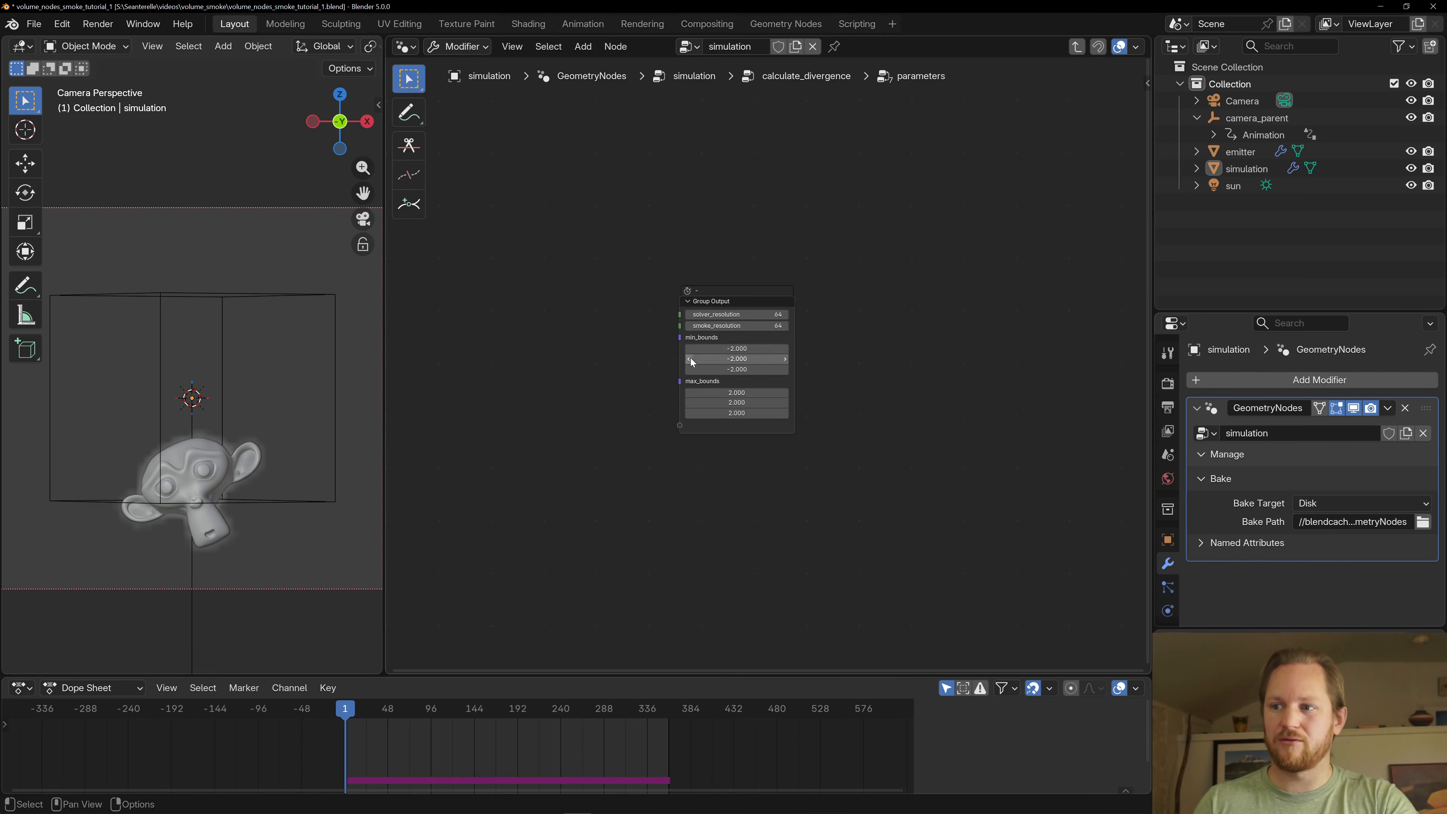
key("Tab")
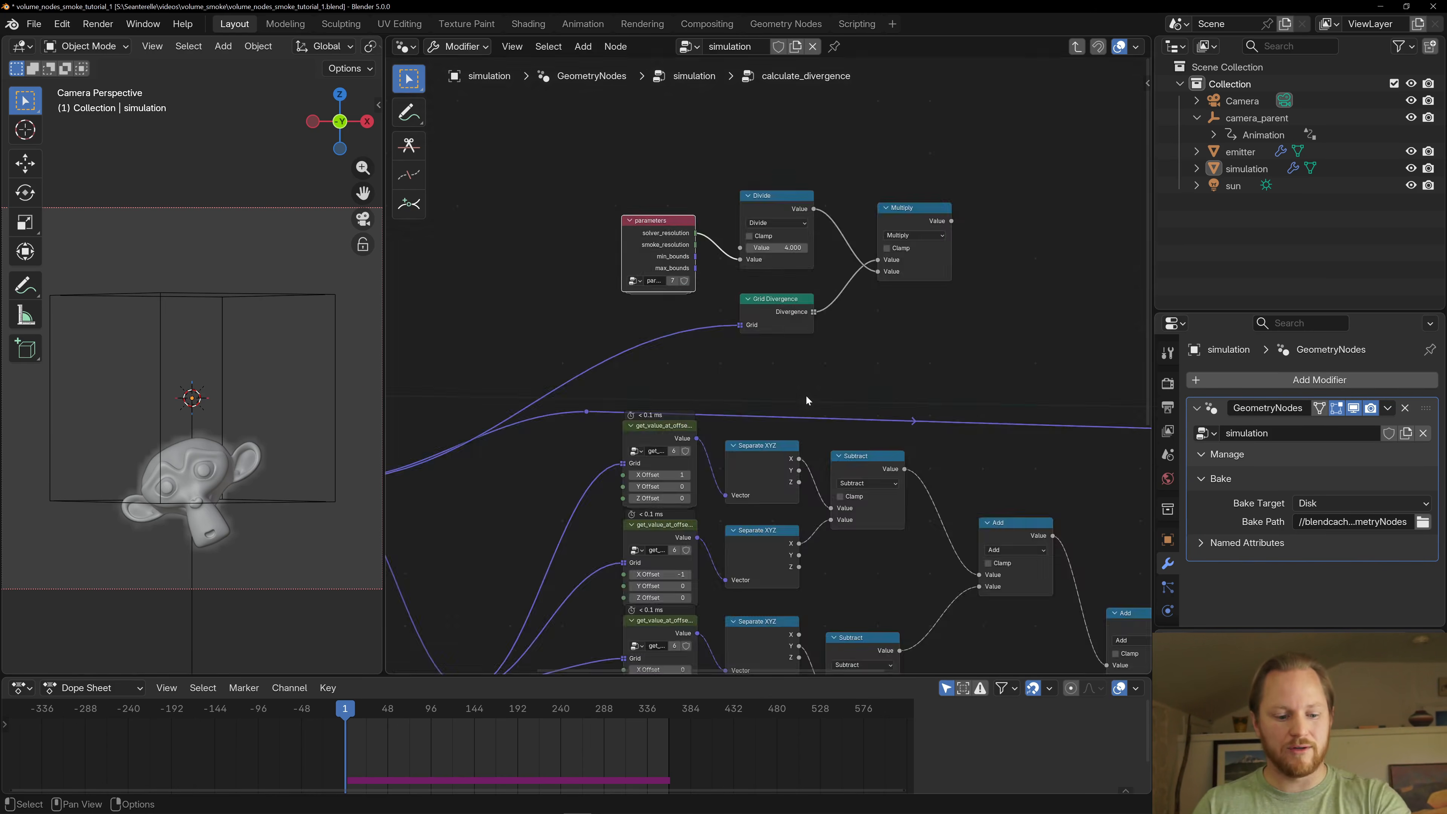
left_click(770, 220)
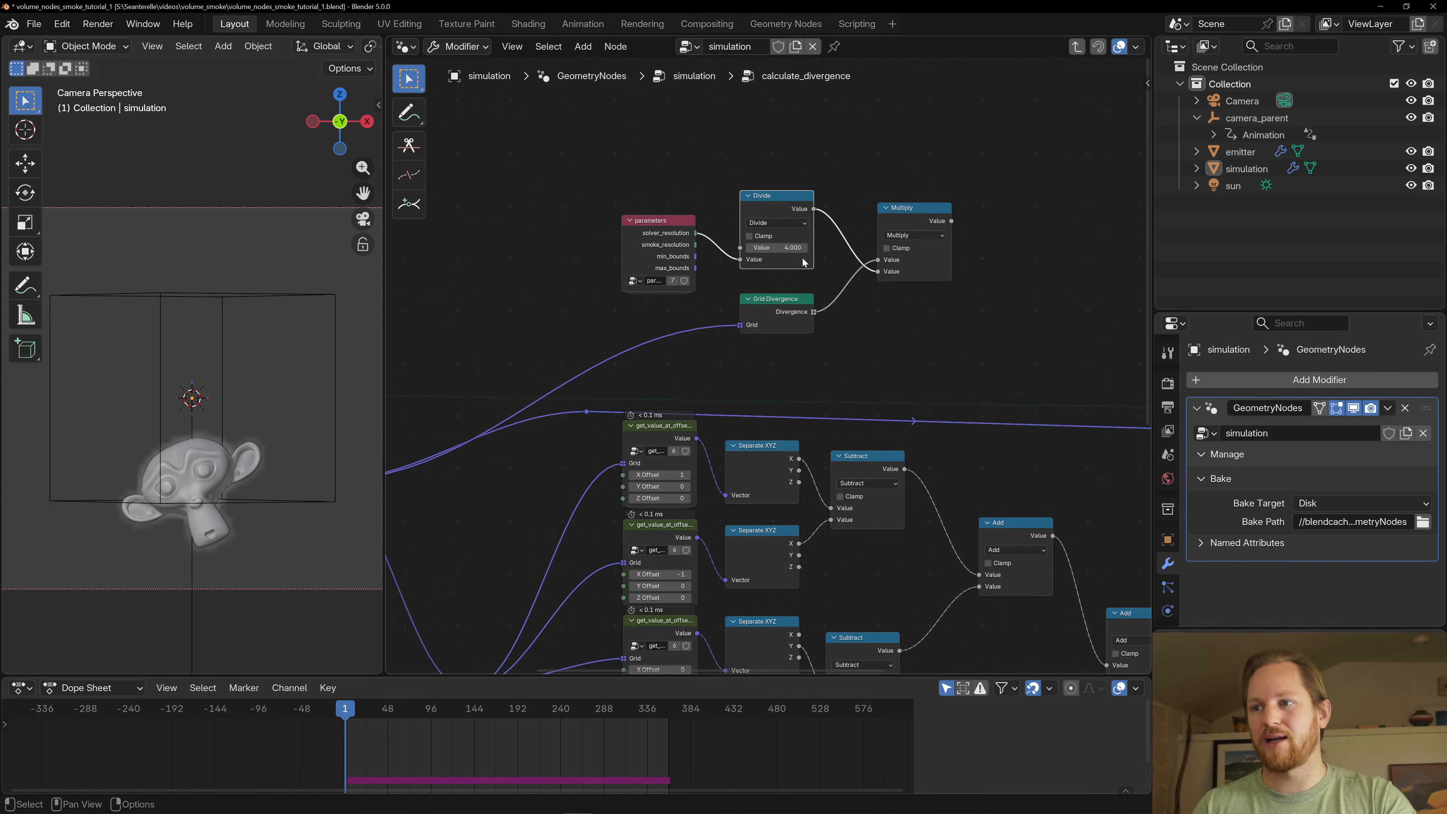
left_click(800, 313)
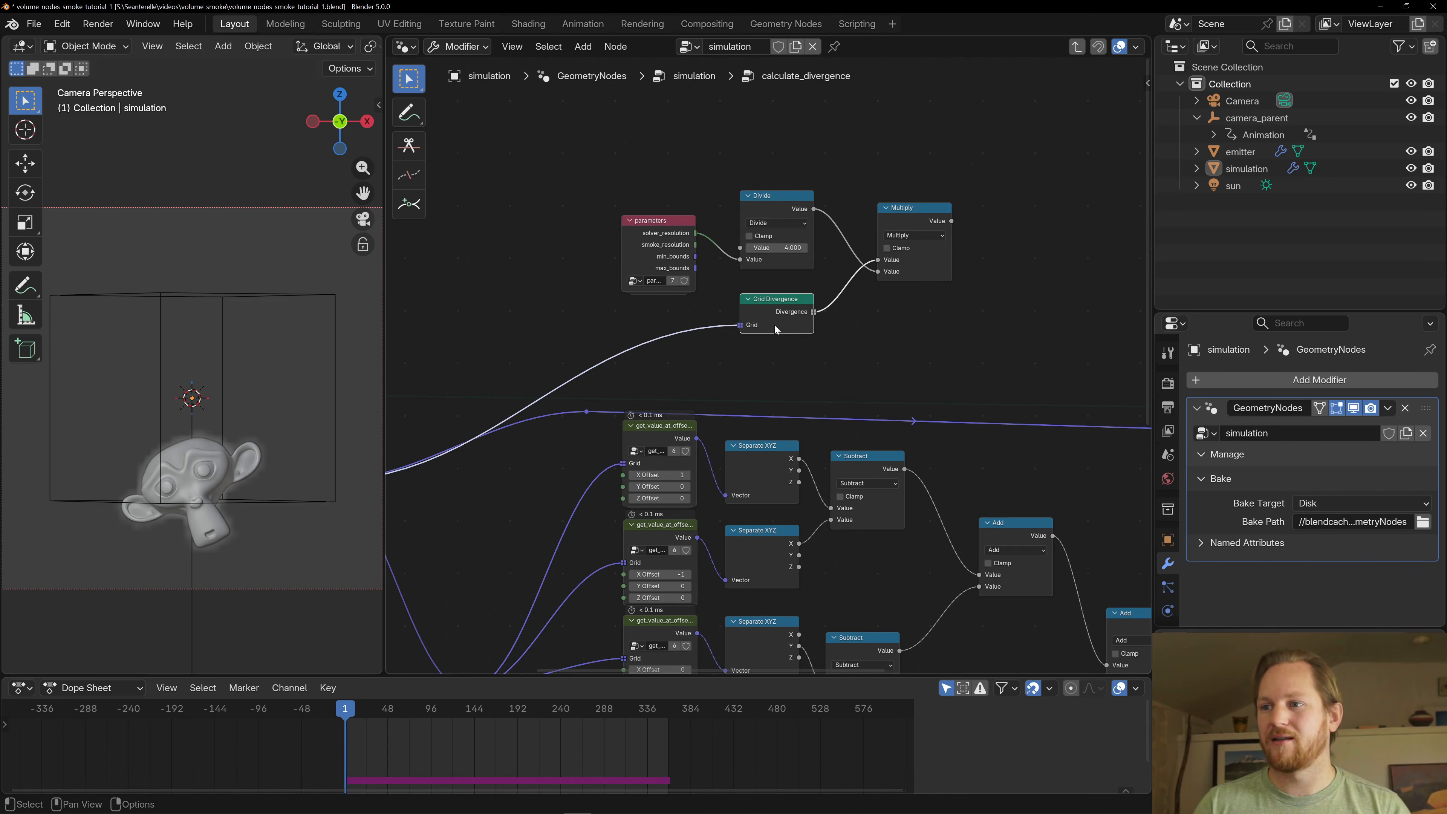
- Follow the divergence result through Field to Grid and Store Named Grid to the Group Output, and survey the whole calculate_divergence tree
scroll(792, 346, "down", 2)
middle_click_drag(871, 330, 632, 273)
scroll(632, 273, "down", 2)
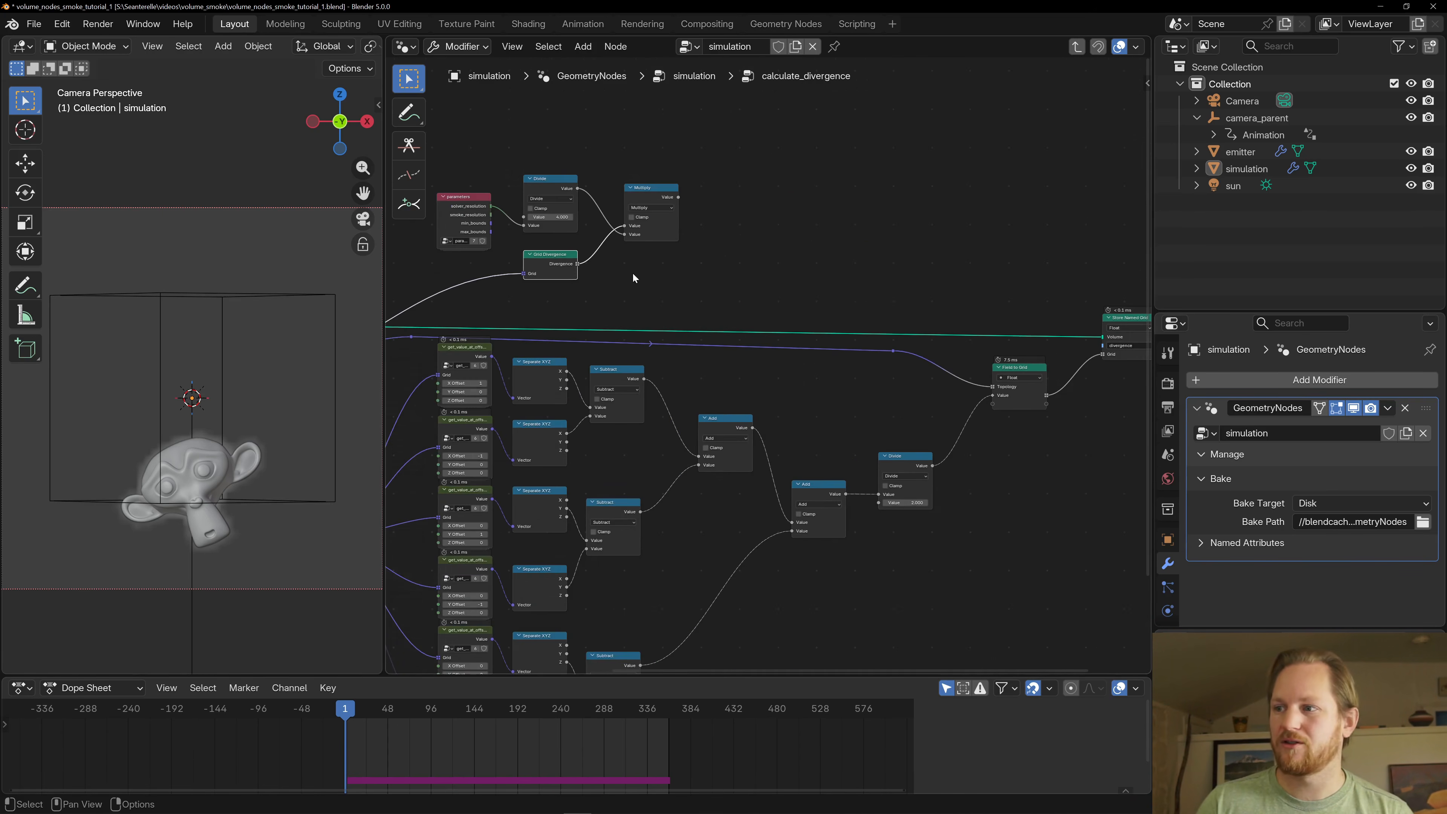
middle_click_drag(712, 305, 557, 334)
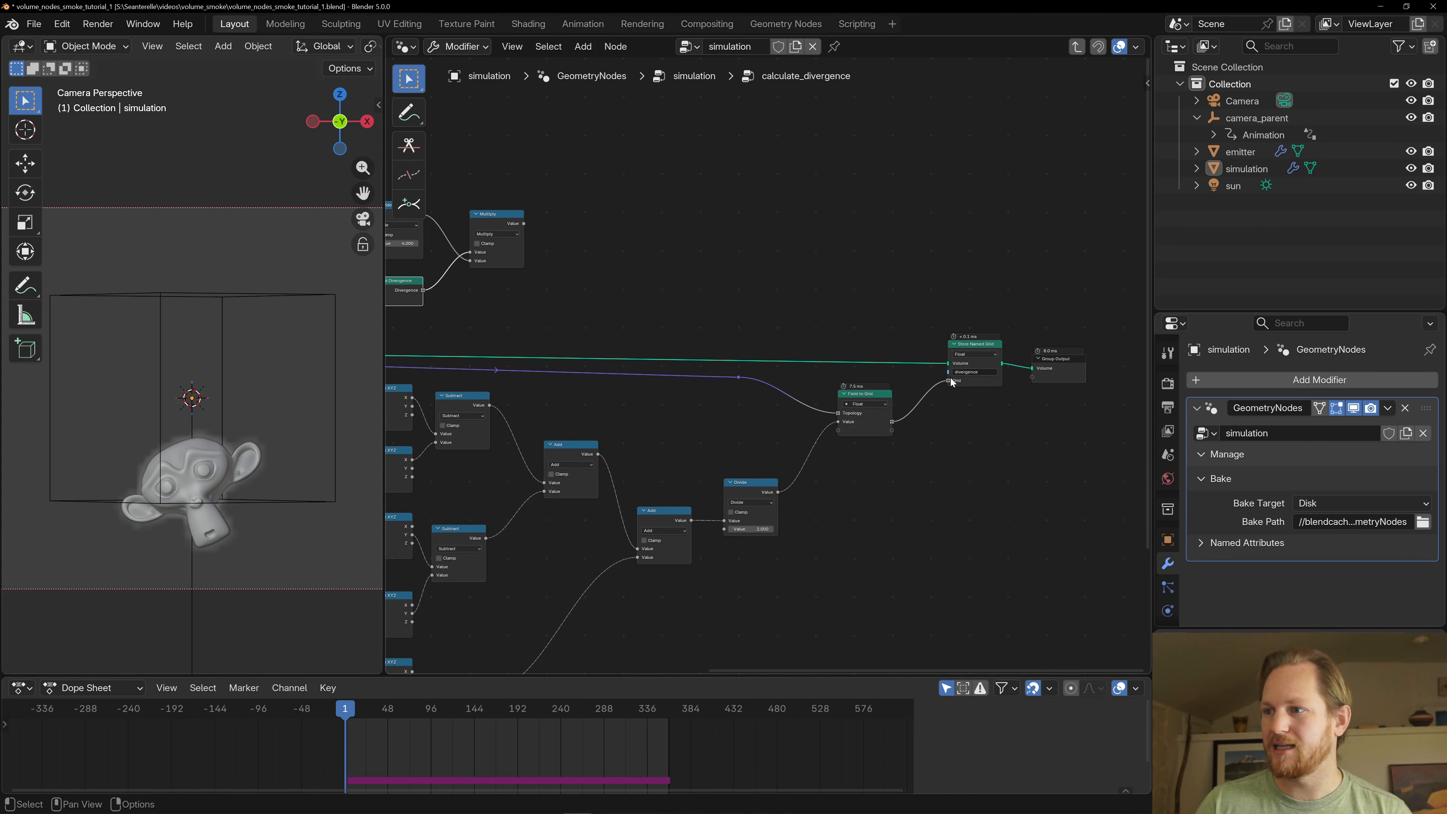
scroll(666, 418, "down", 3)
middle_click_drag(665, 418, 864, 339)
scroll(721, 318, "down", 2)
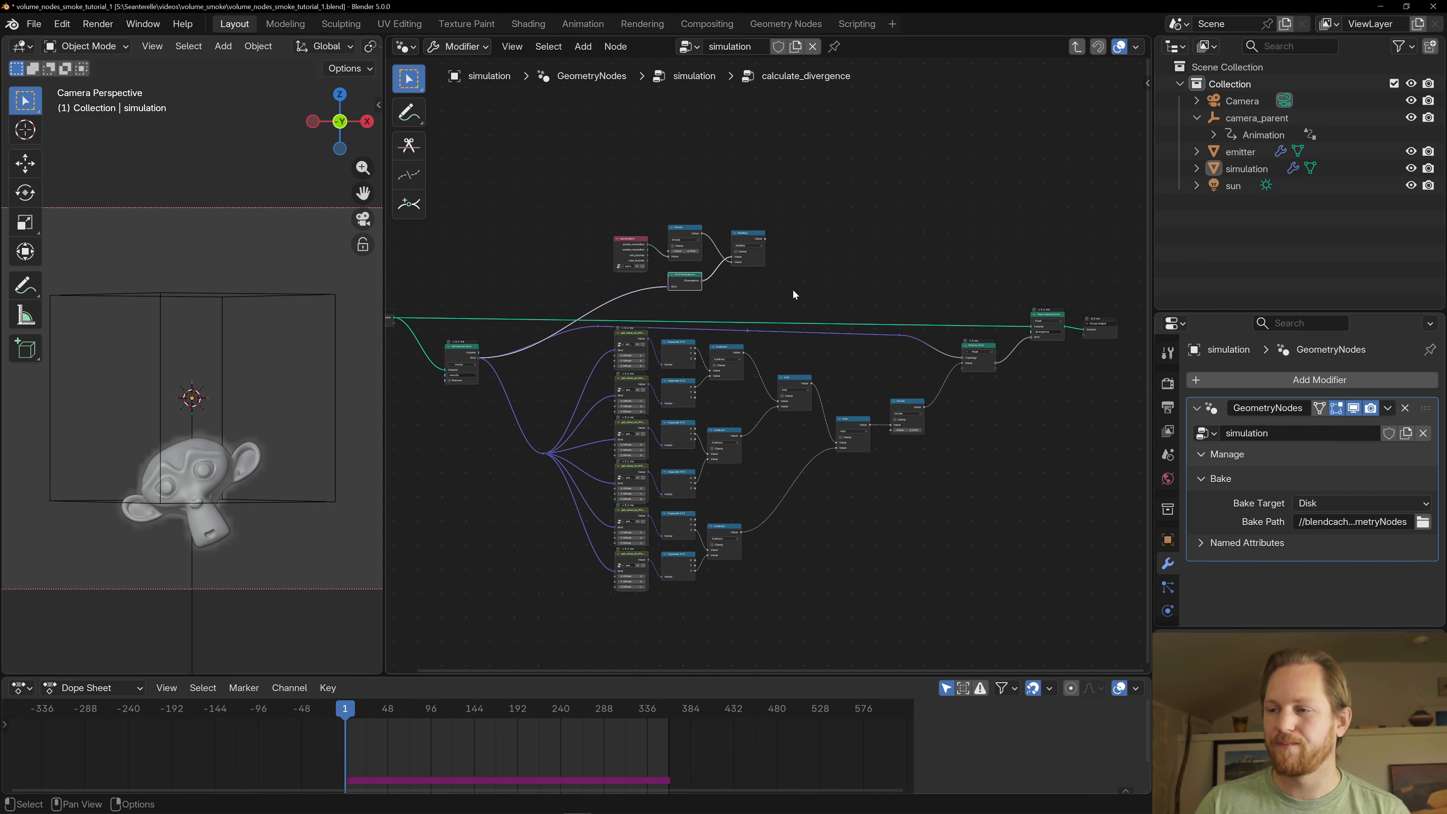
- Compare the Grid Divergence branch with the manual chain of offset samples below it
scroll(779, 292, "up", 2)
scroll(851, 380, "up", 7)
middle_click_drag(684, 260, 872, 370)
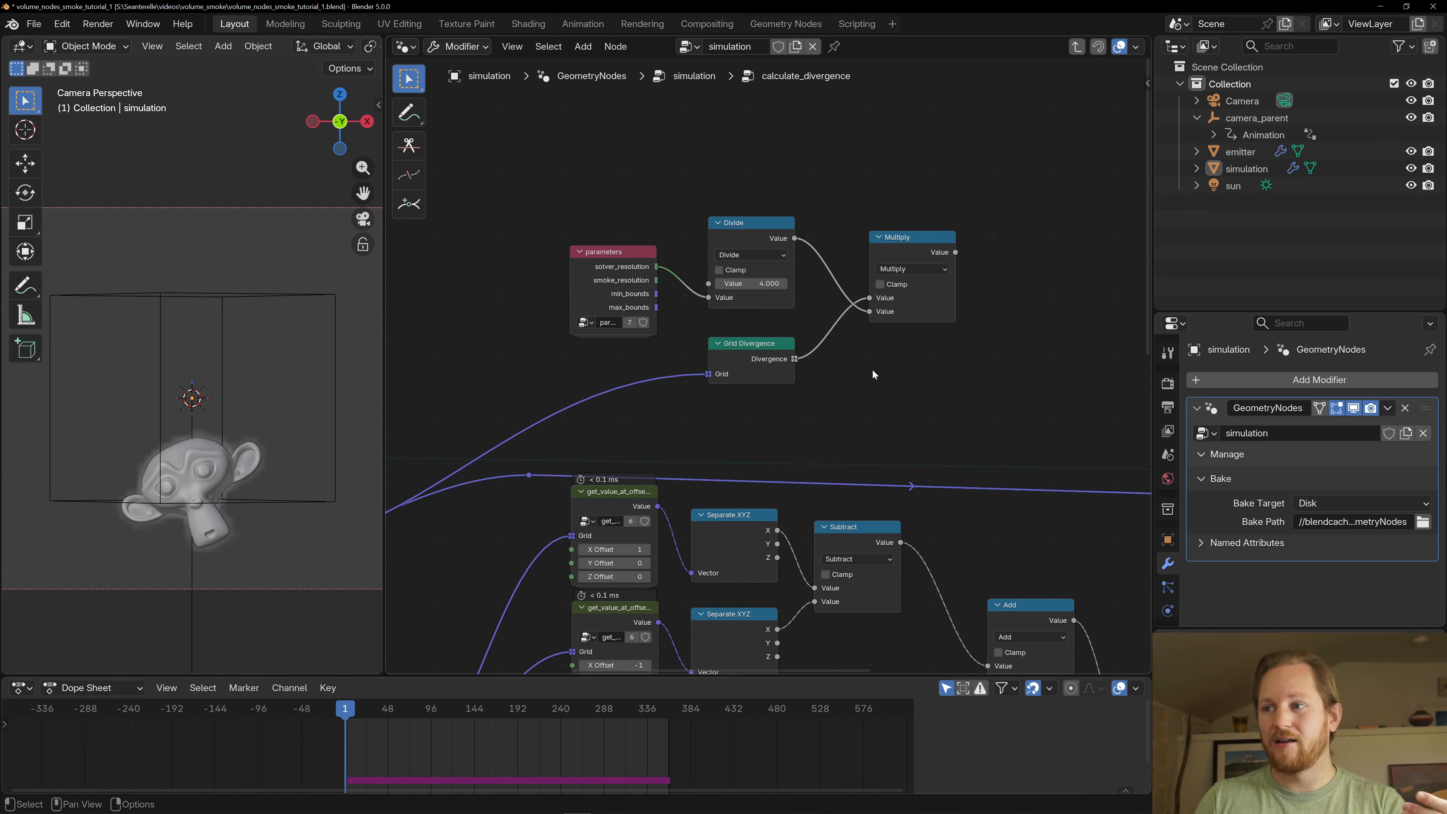
scroll(873, 371, "down", 1)
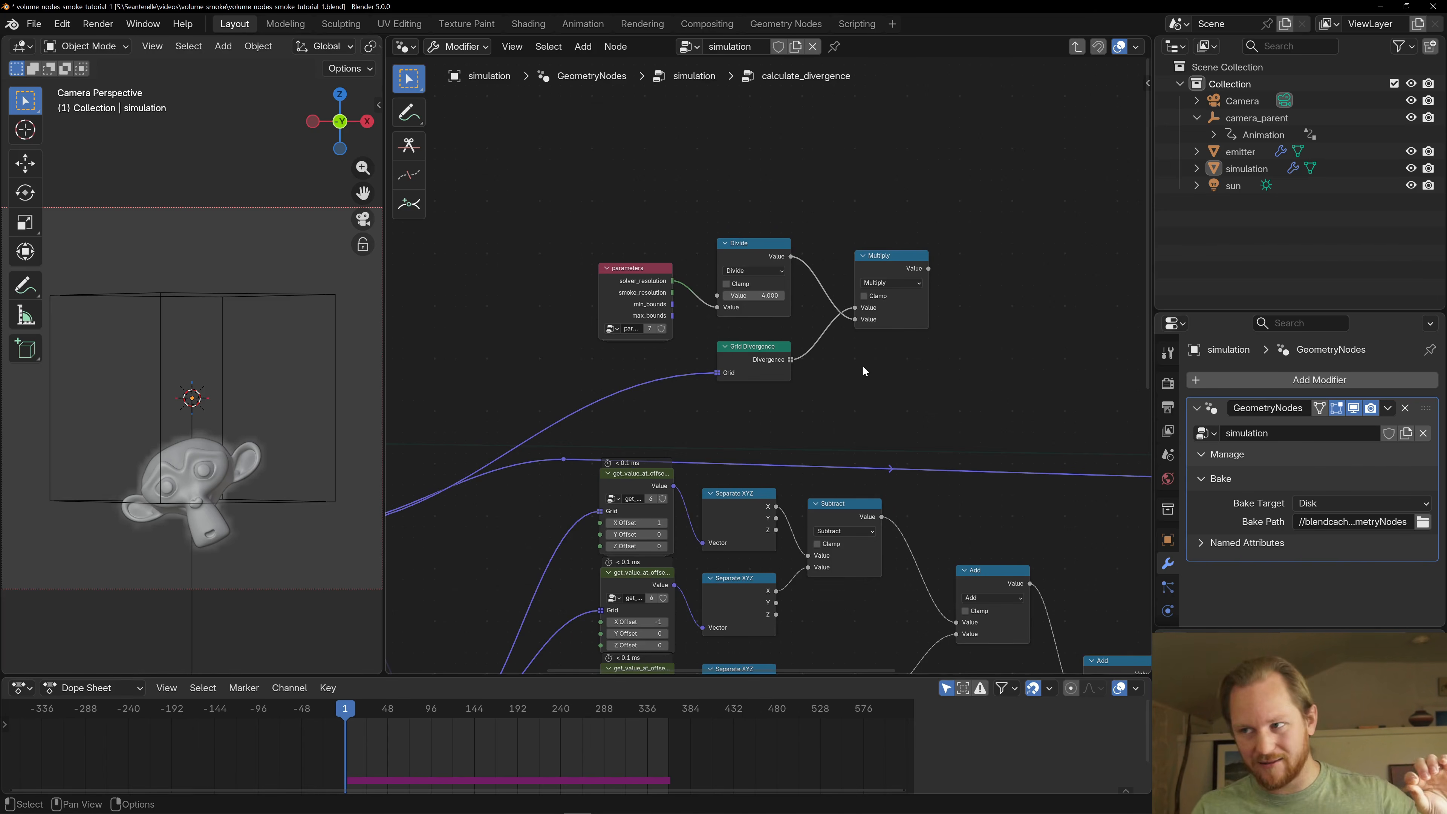
scroll(861, 365, "down", 4)
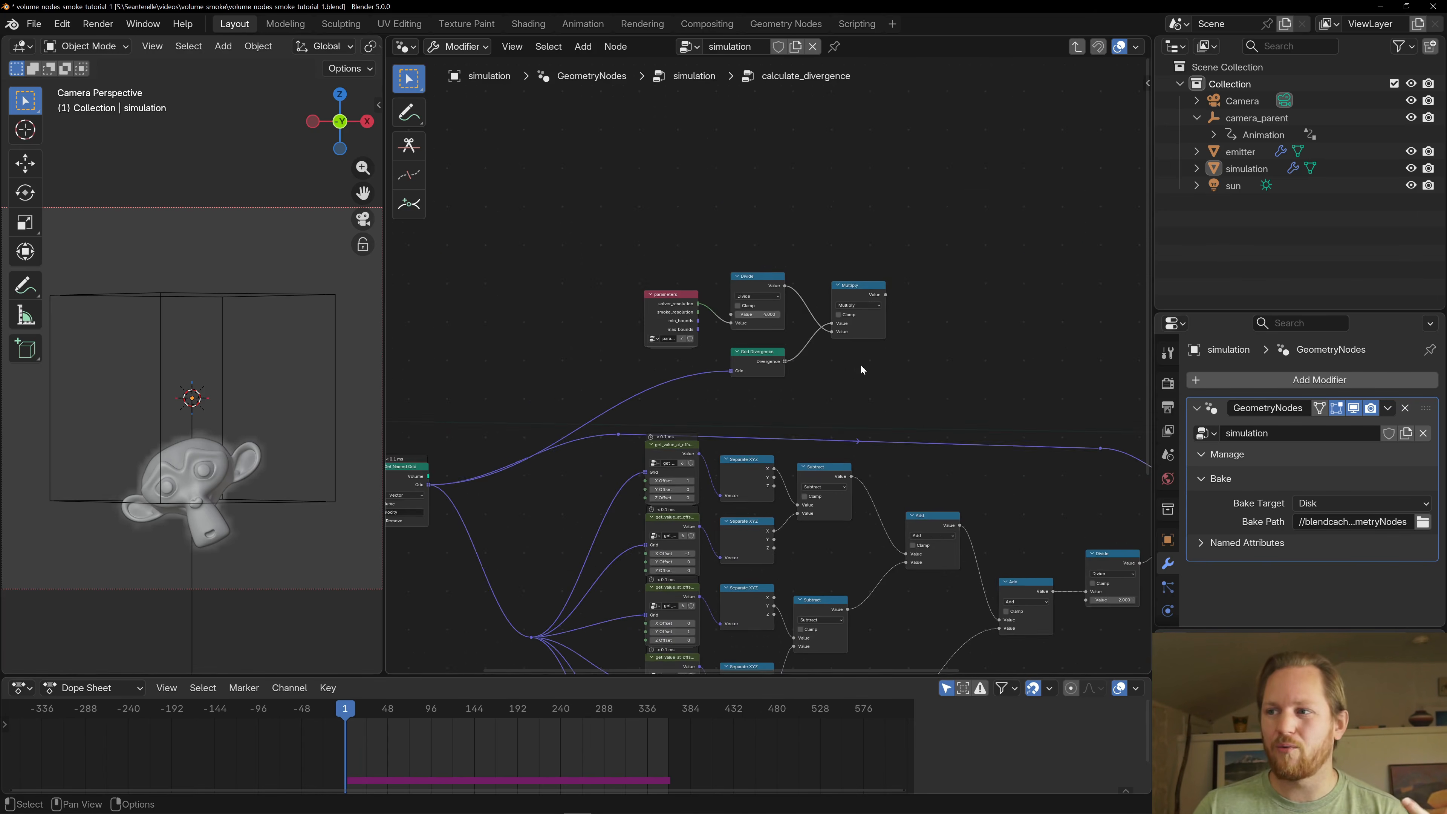
- Open the get_value_at_offset_vector group from the sampling node with X Offset 1
middle_click_drag(923, 533, 866, 320)
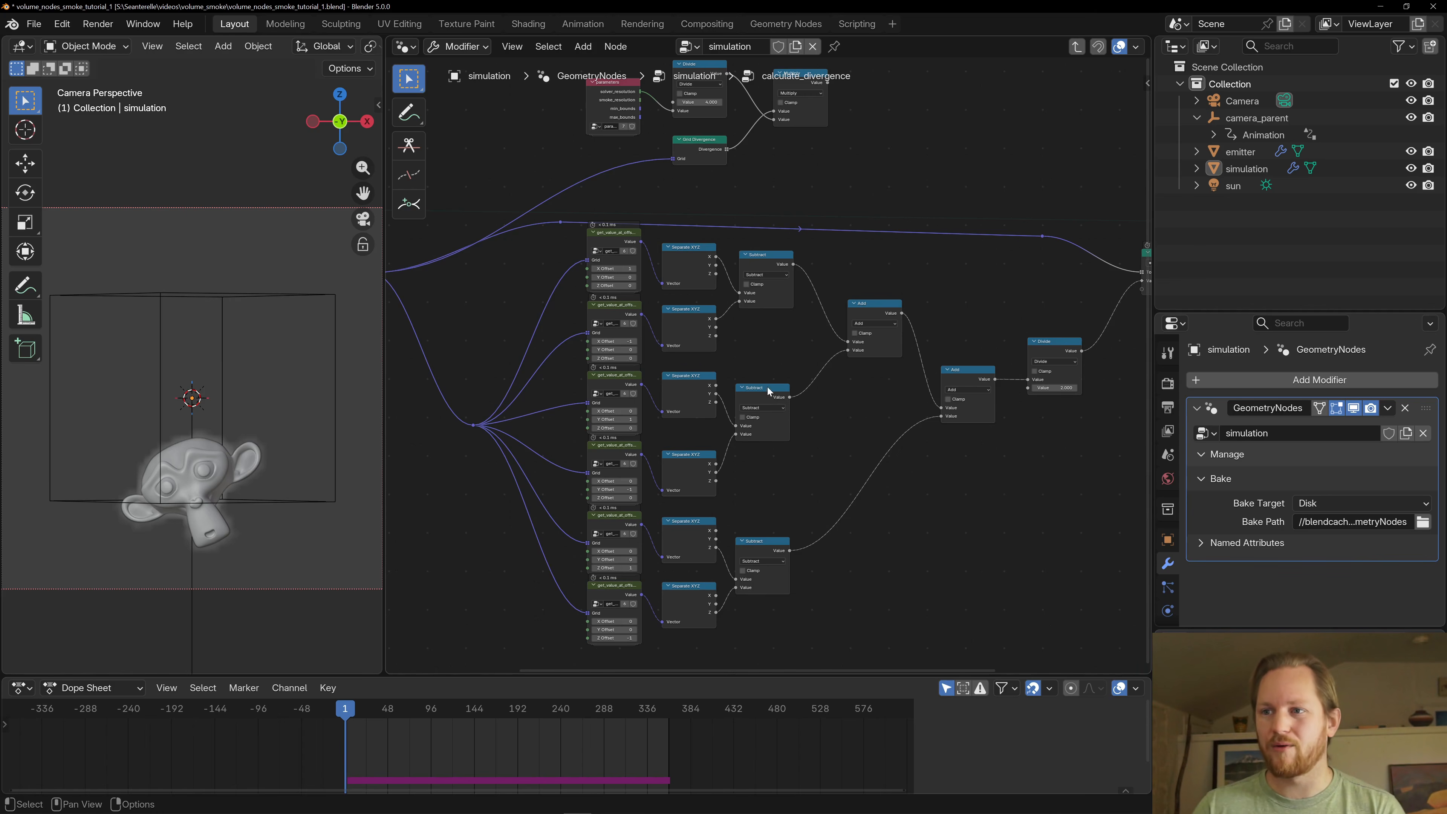
scroll(510, 280, "up", 4)
left_click(710, 128)
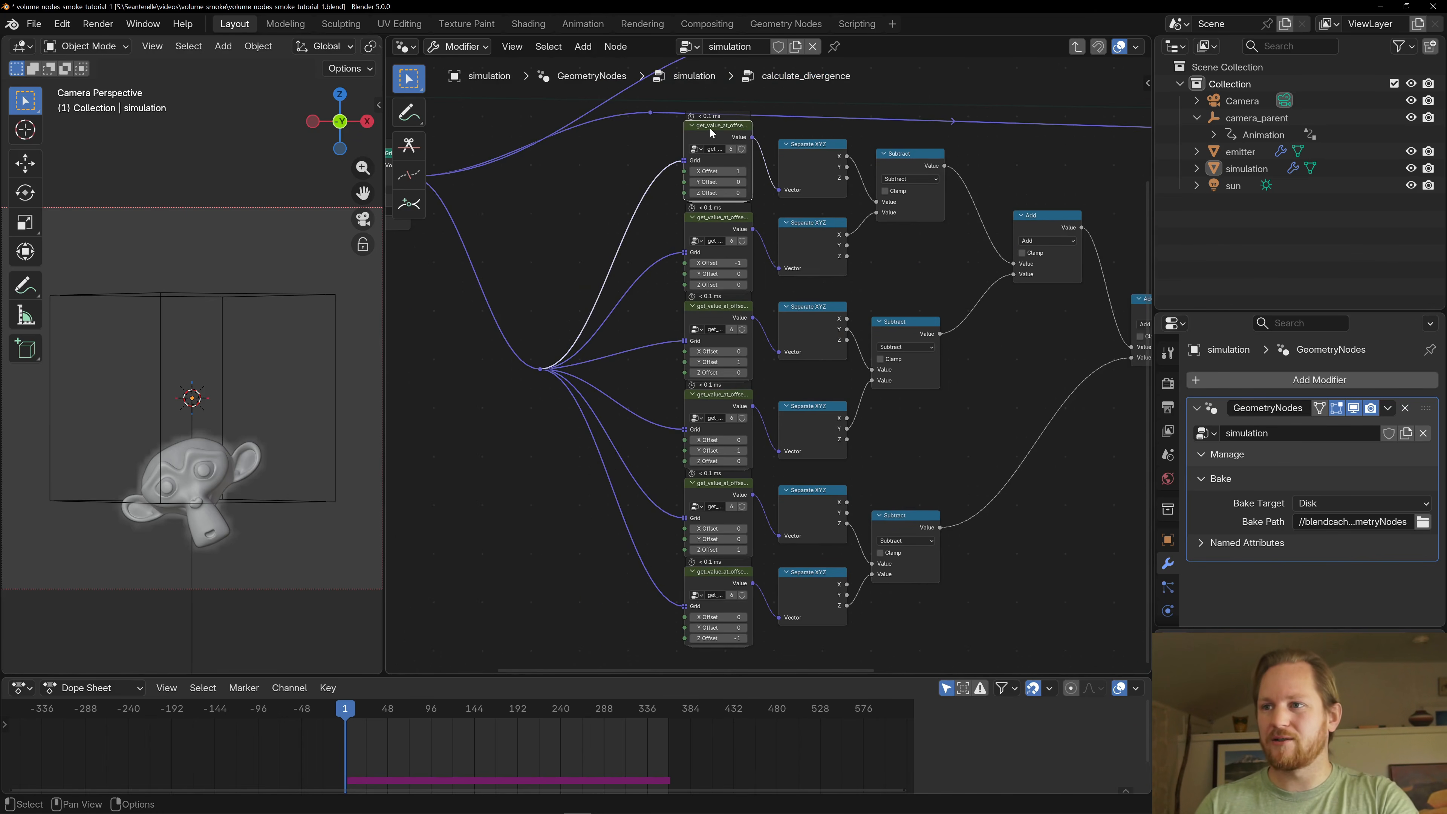
mouse_move(684, 137)
left_mouse_down()
mouse_move(655, 141)
mouse_move(697, 142)
left_mouse_up()
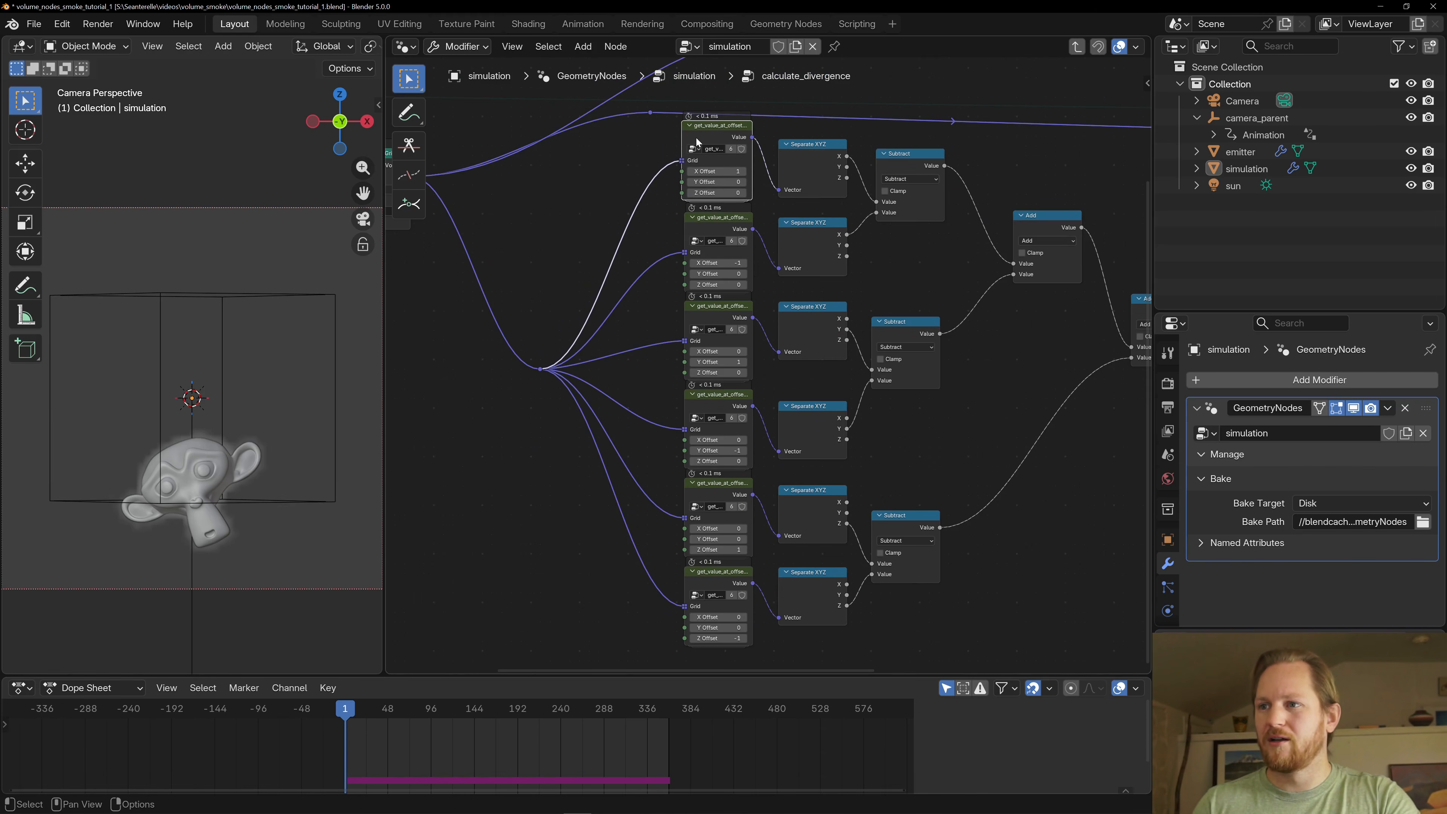
key("Tab")
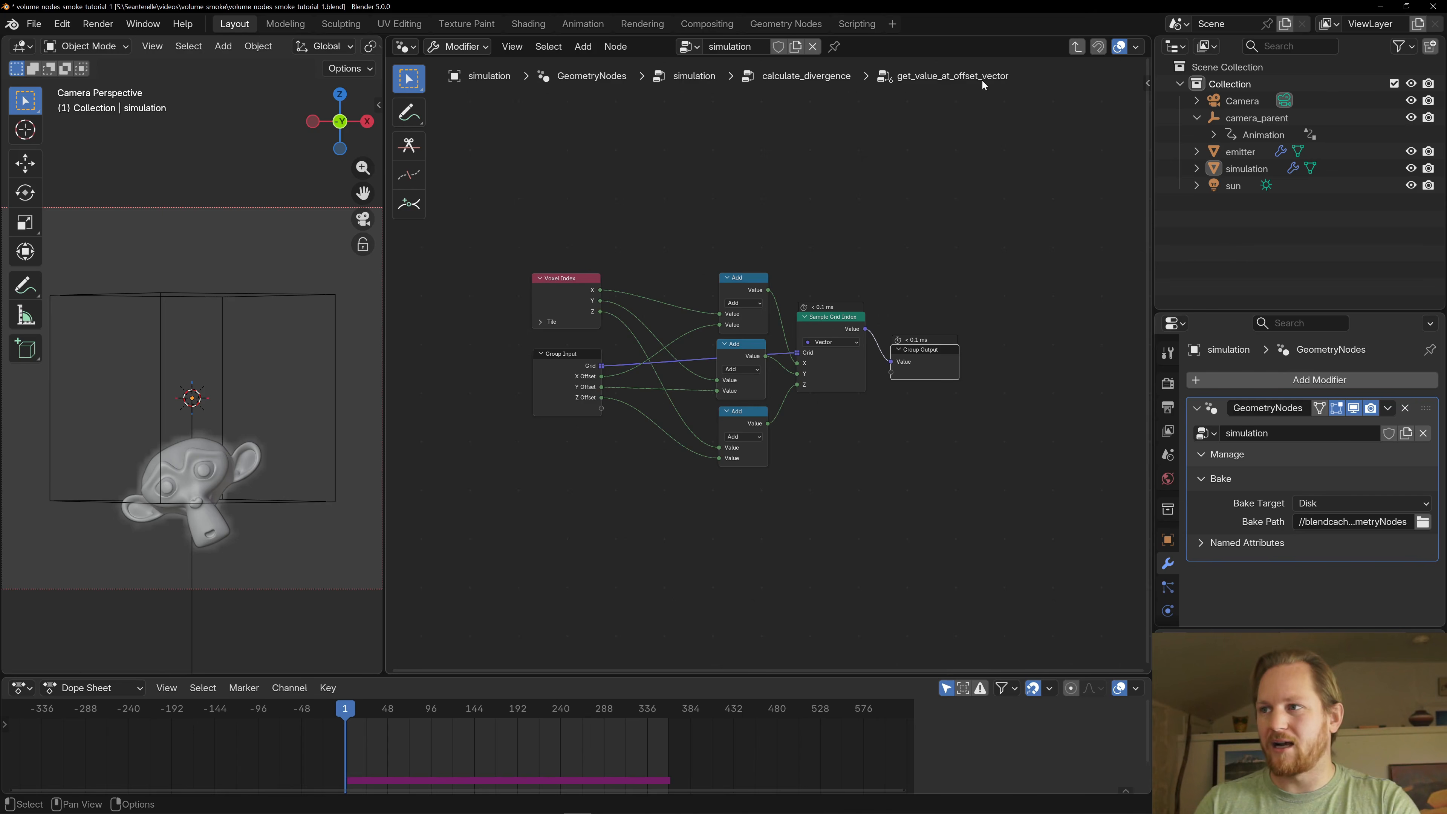
- Trace Voxel Index and the group's offsets through the Add nodes into Sample Grid Index and Group Output, and return to calculate_divergence
scroll(645, 277, "up", 3)
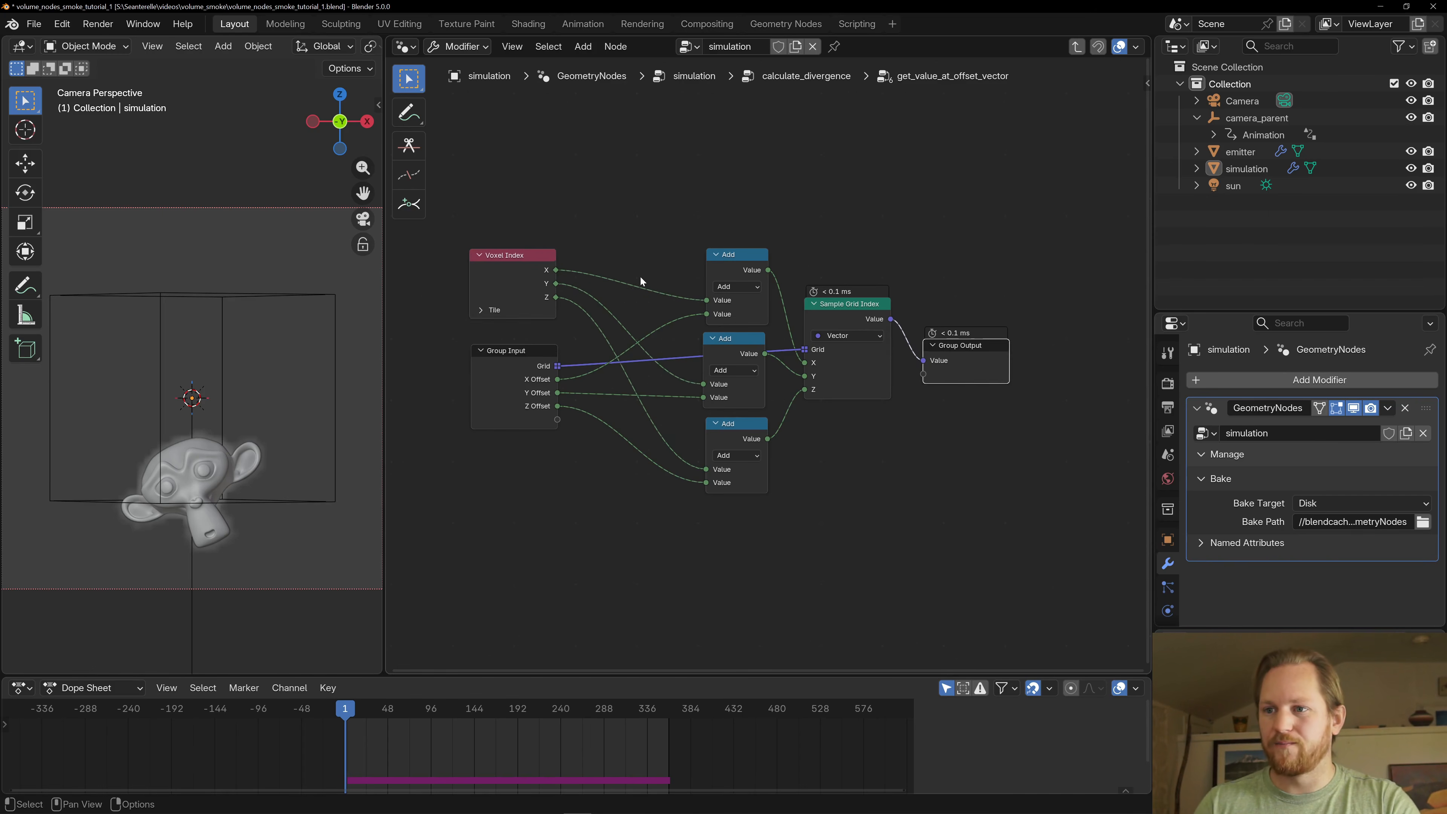
left_click_drag(514, 295, 522, 301)
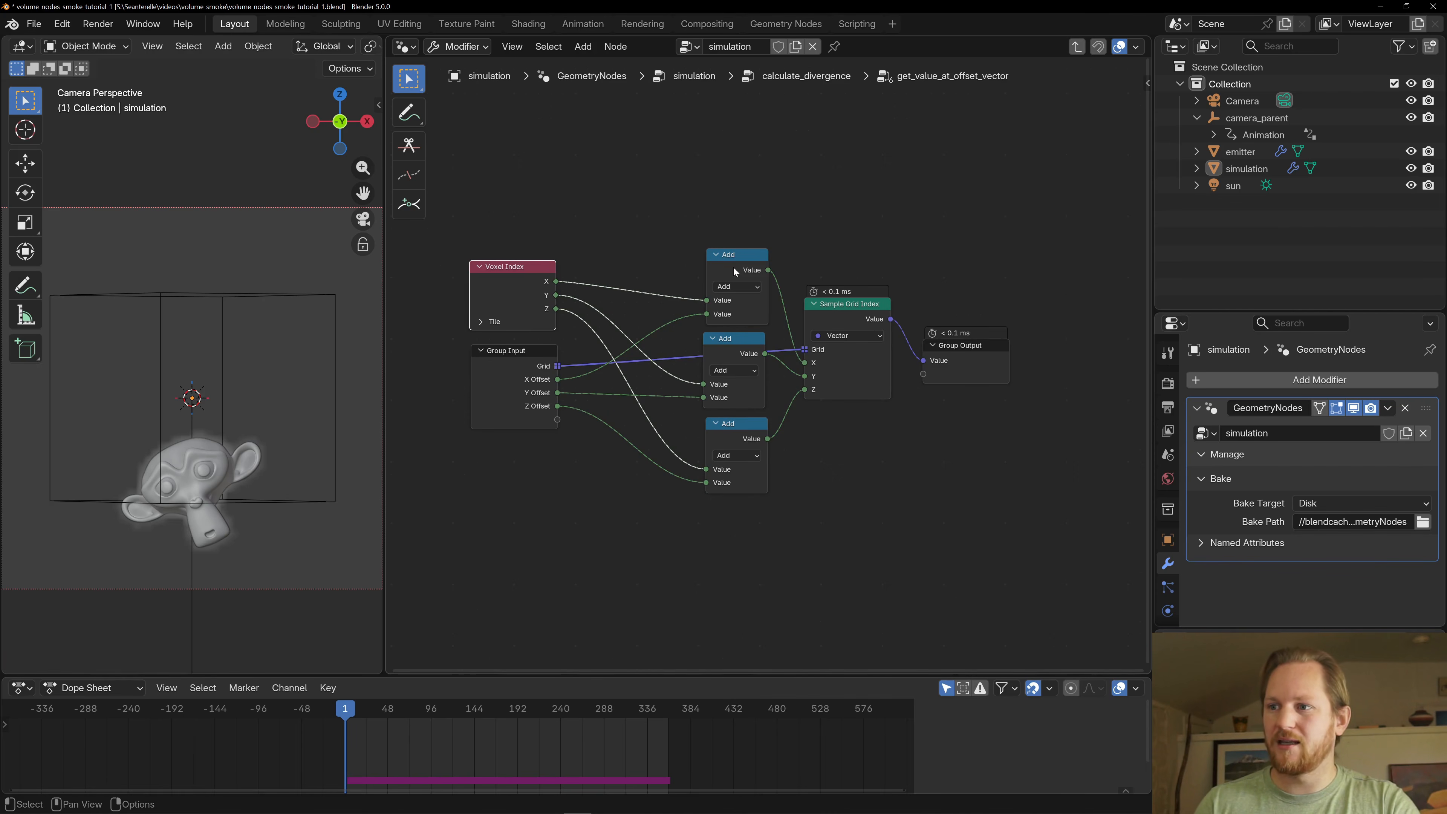
left_click(519, 387)
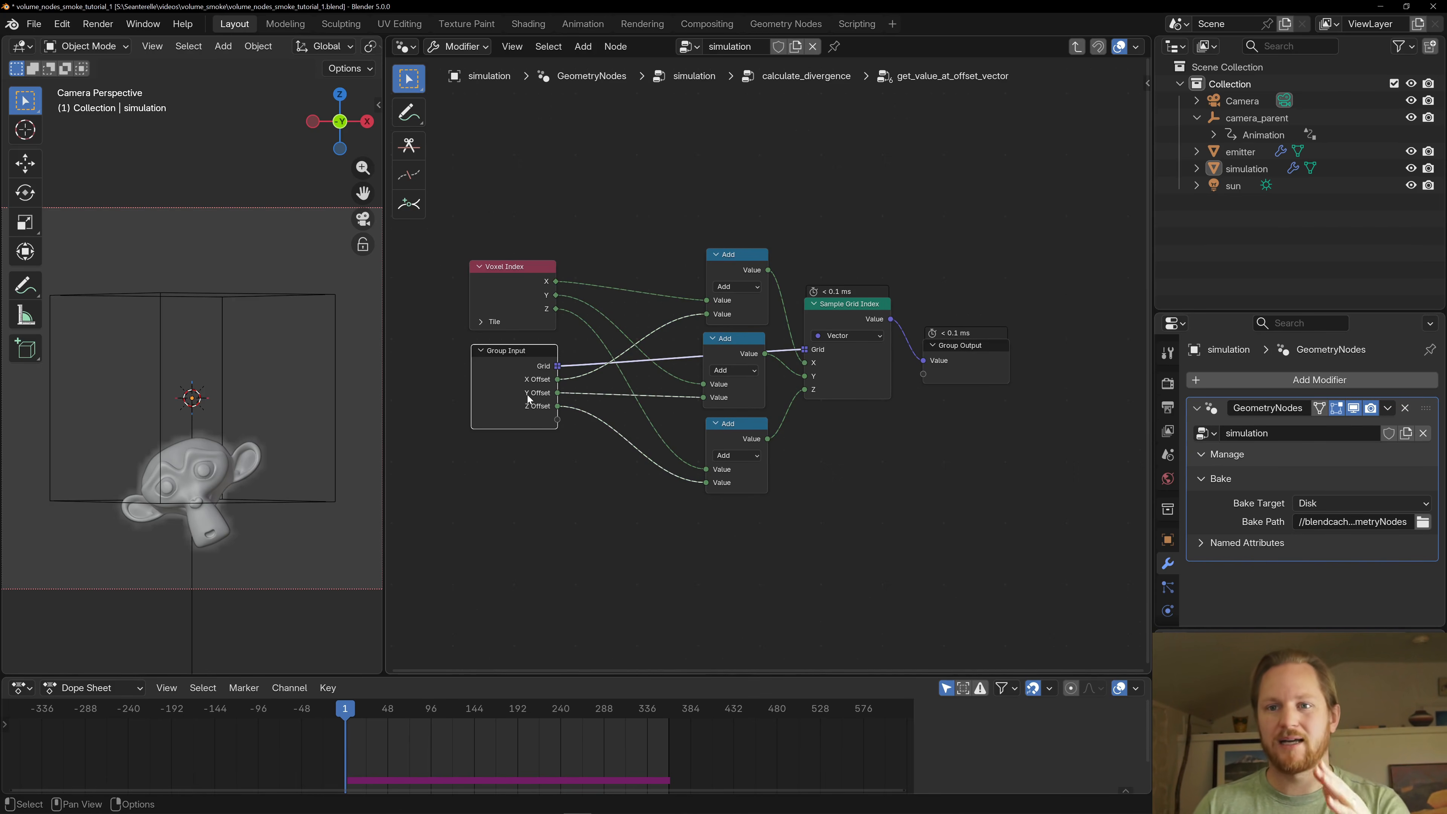
left_click_drag(829, 305, 832, 308)
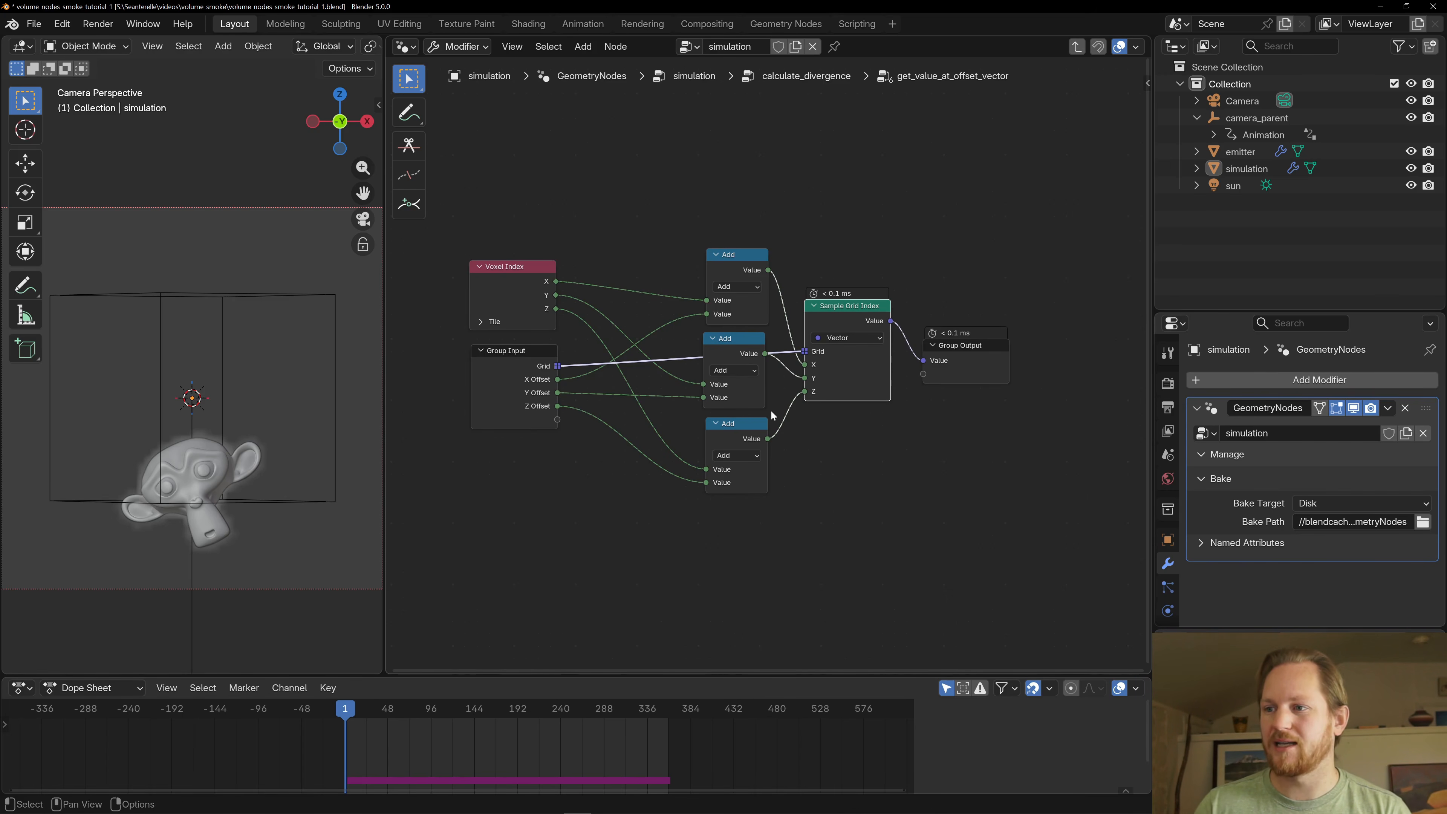
left_click(959, 355)
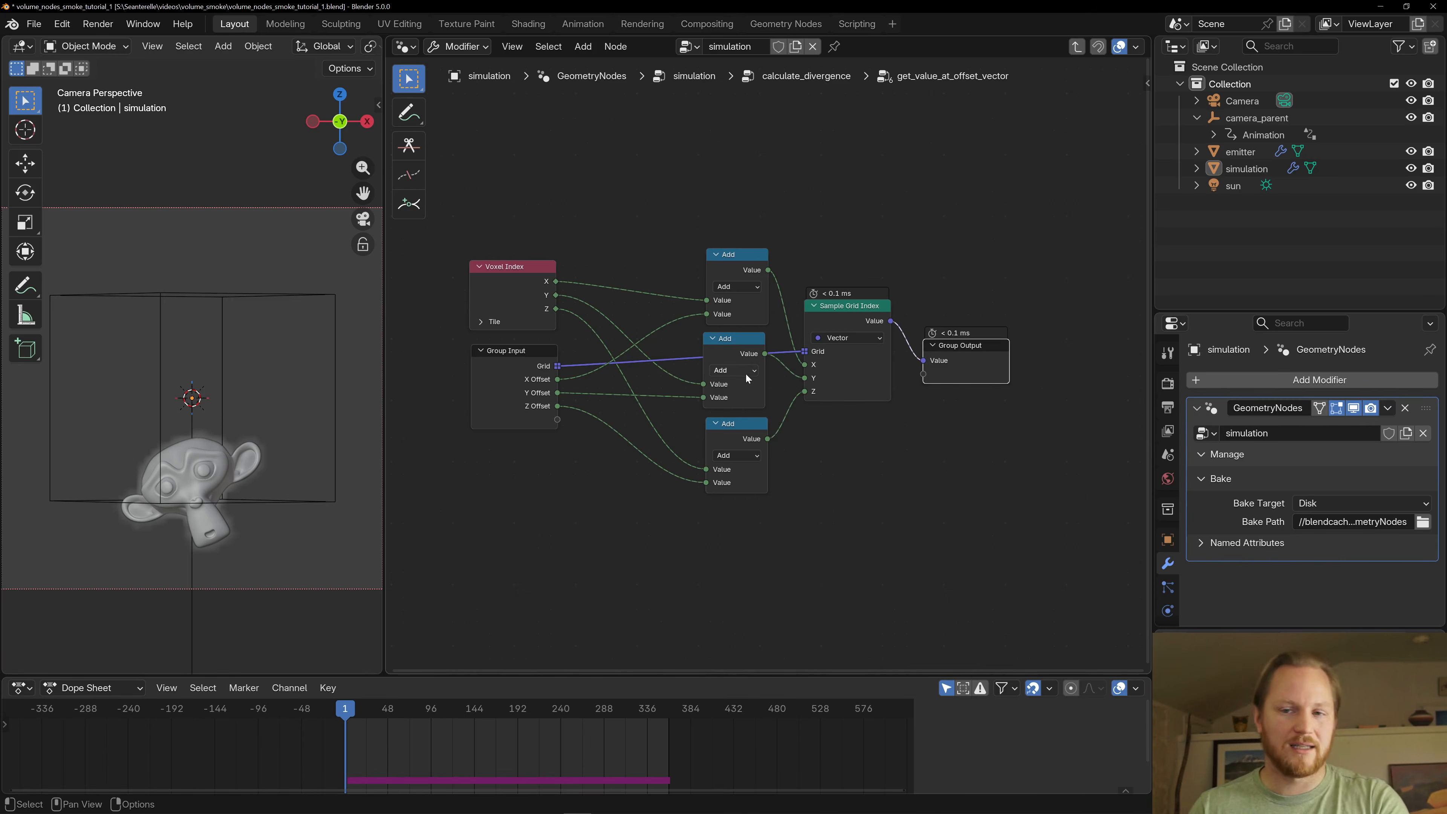
key("Tab")
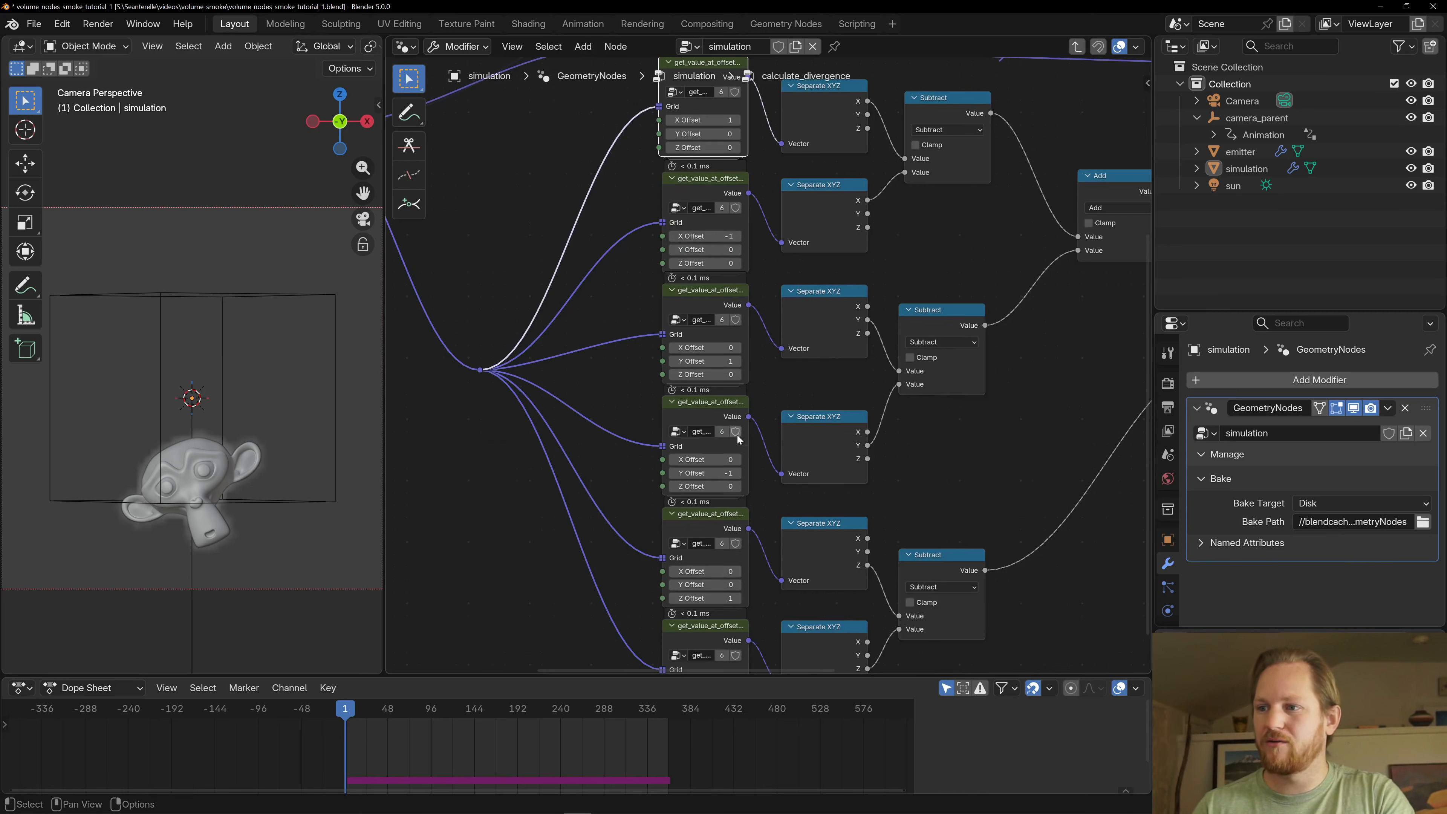
- Examine the six get_value_at_offset_vector nodes in calculate_divergence and the Separate XYZ nodes they feed
middle_click_drag(487, 306, 726, 438)
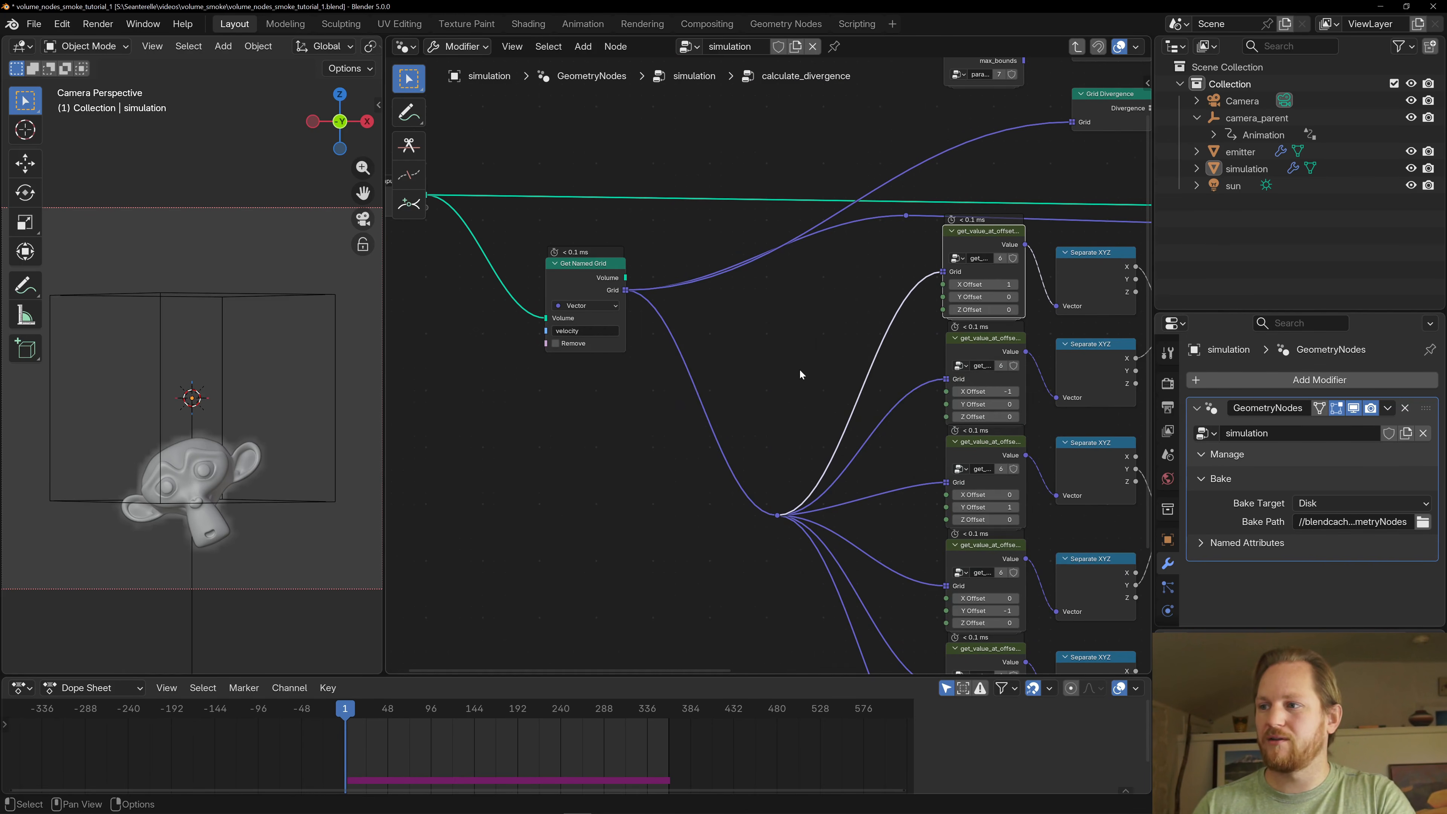
middle_click_drag(799, 369, 554, 360)
scroll(612, 318, "up", 1)
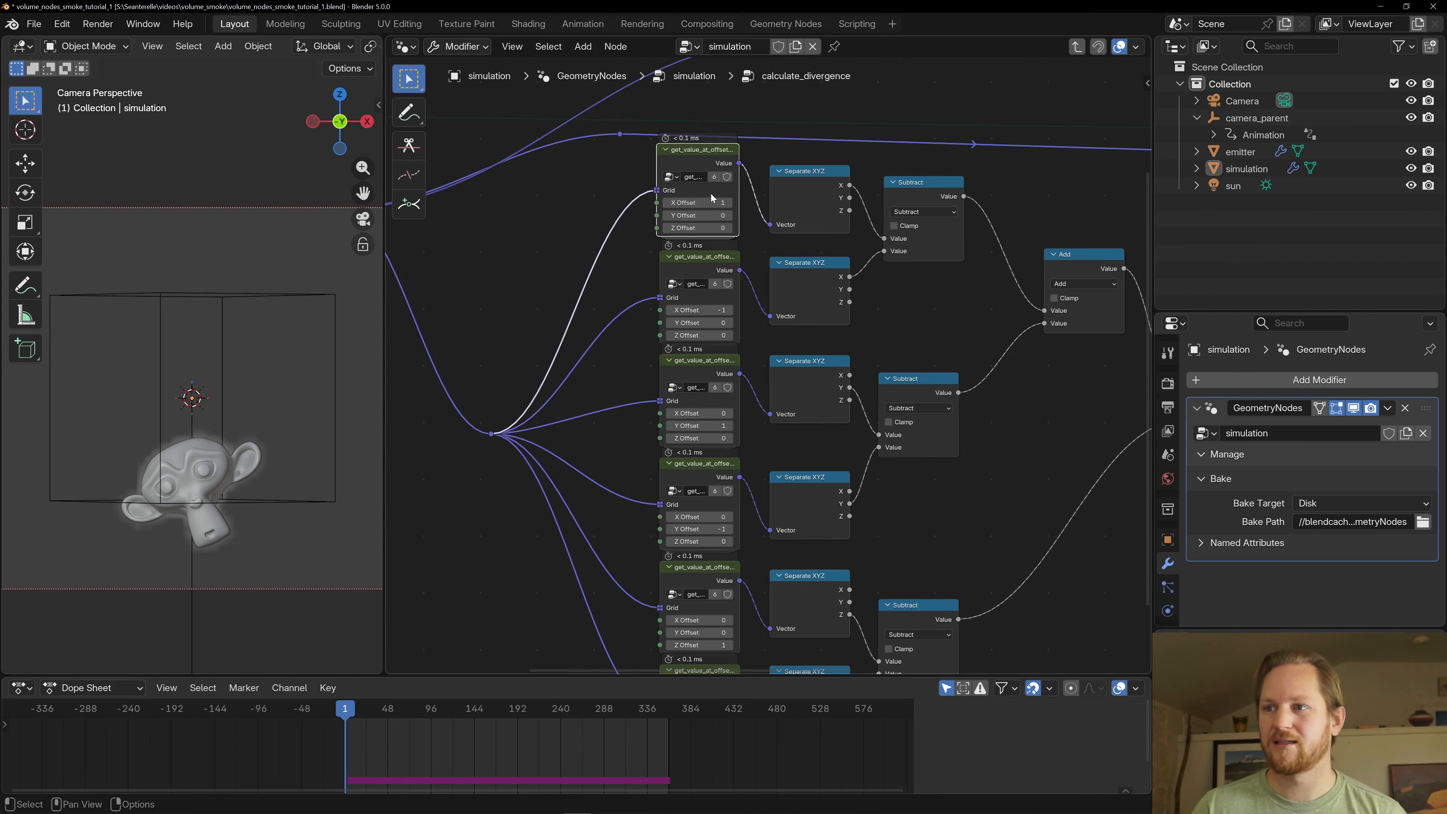
scroll(632, 342, "down", 2)
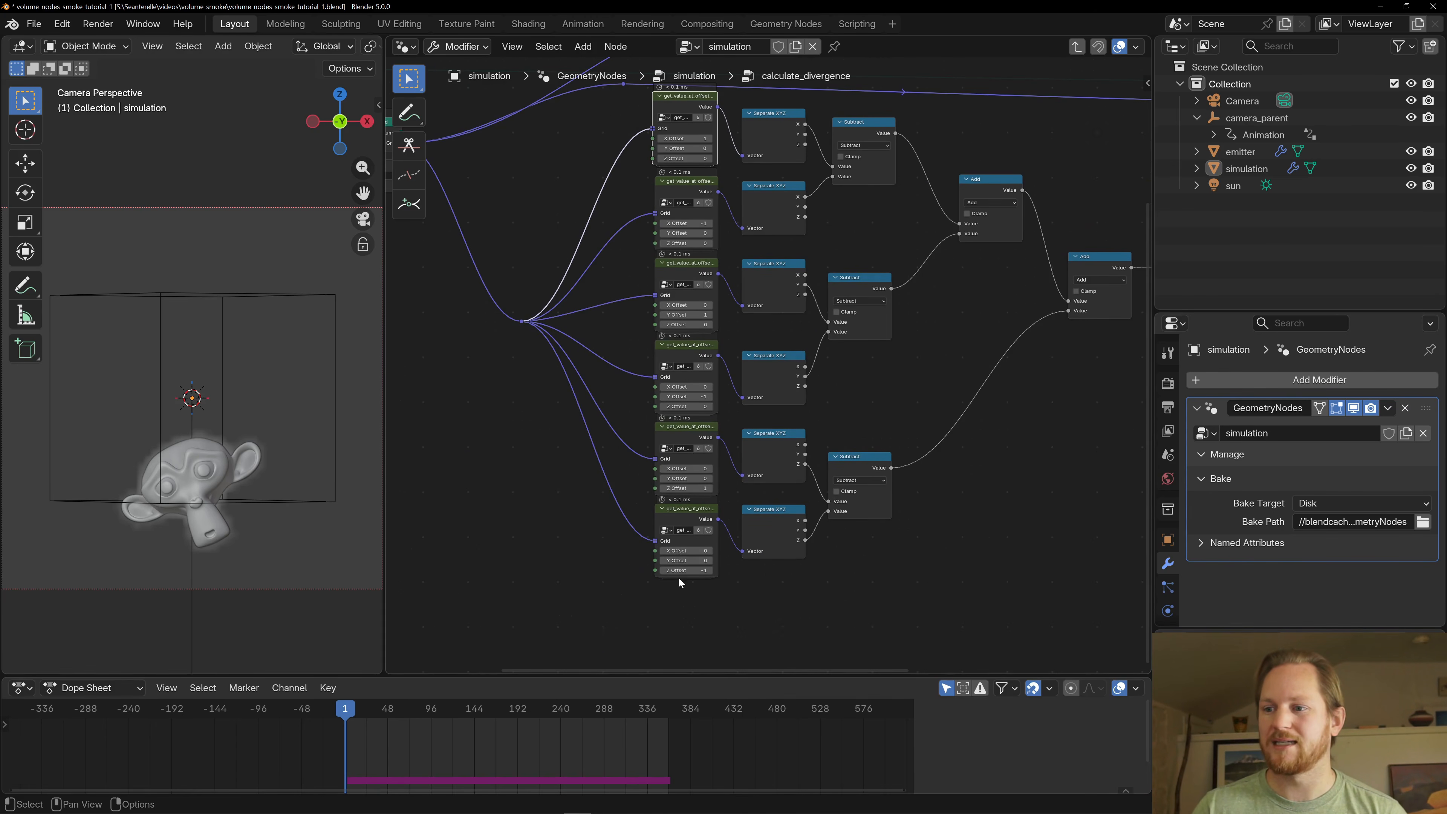
scroll(459, 265, "up", 1)
middle_click_drag(495, 246, 451, 307)
left_click(723, 167)
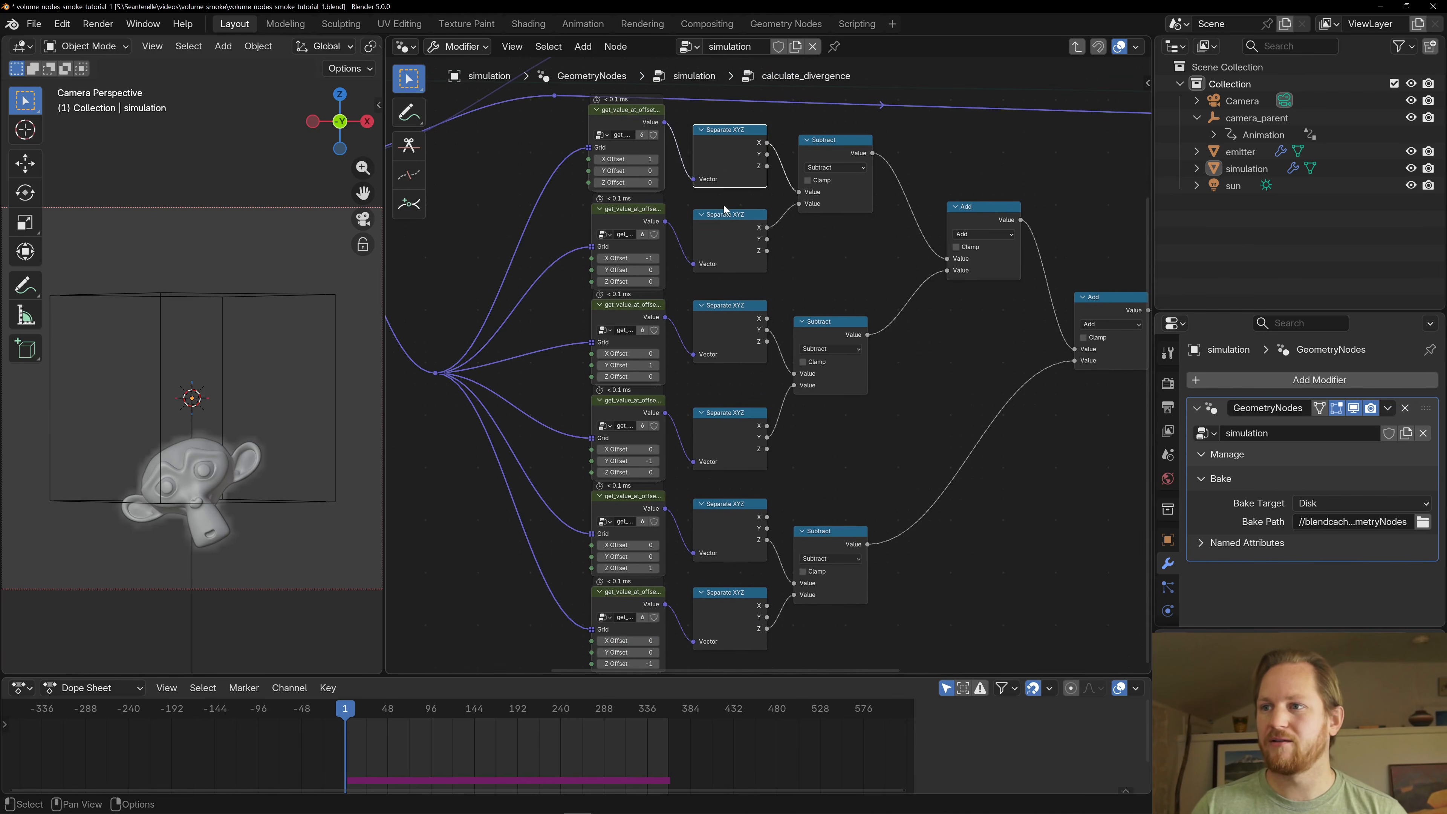
left_click(734, 250)
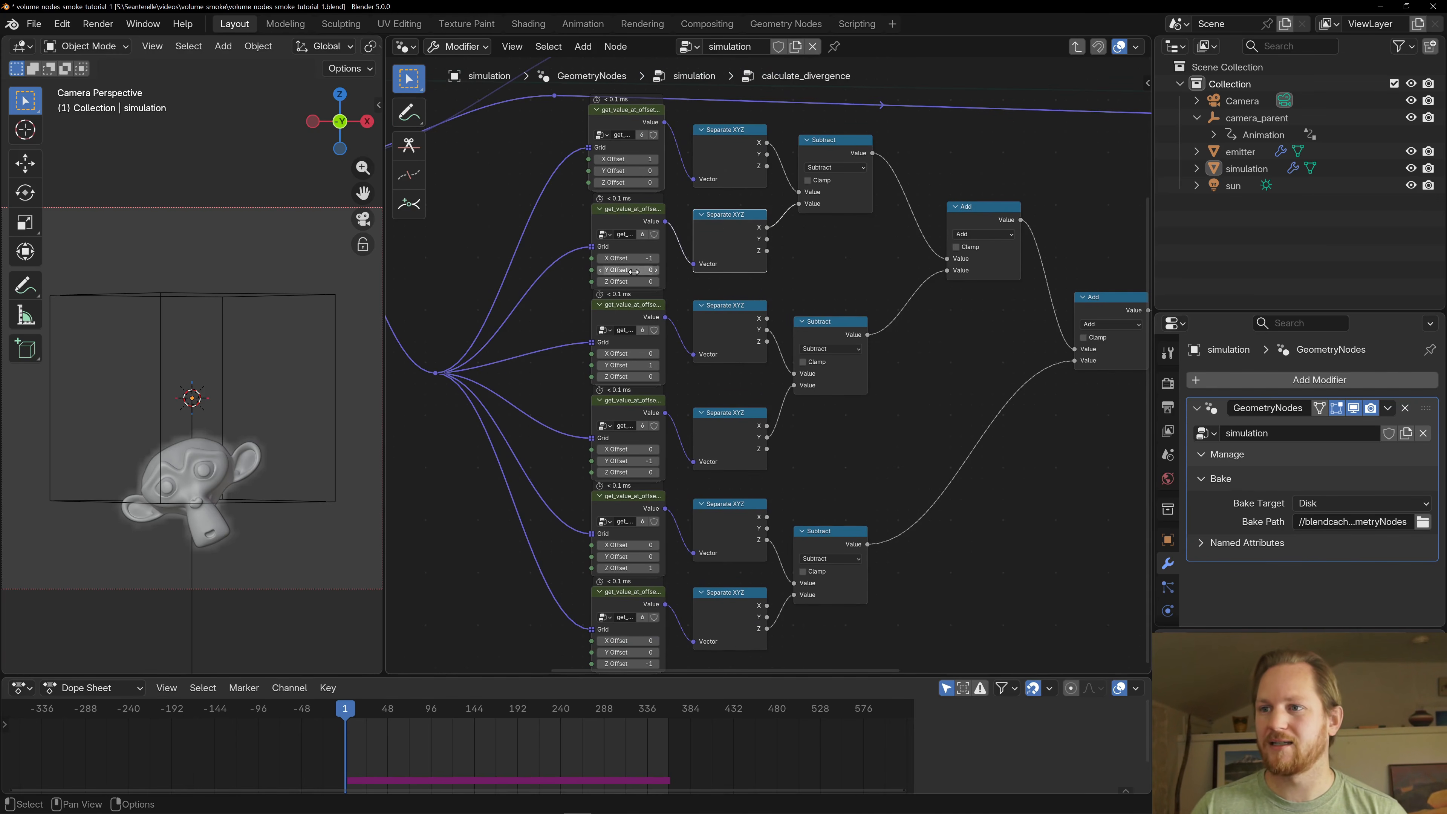
middle_click_drag(737, 449, 726, 375)
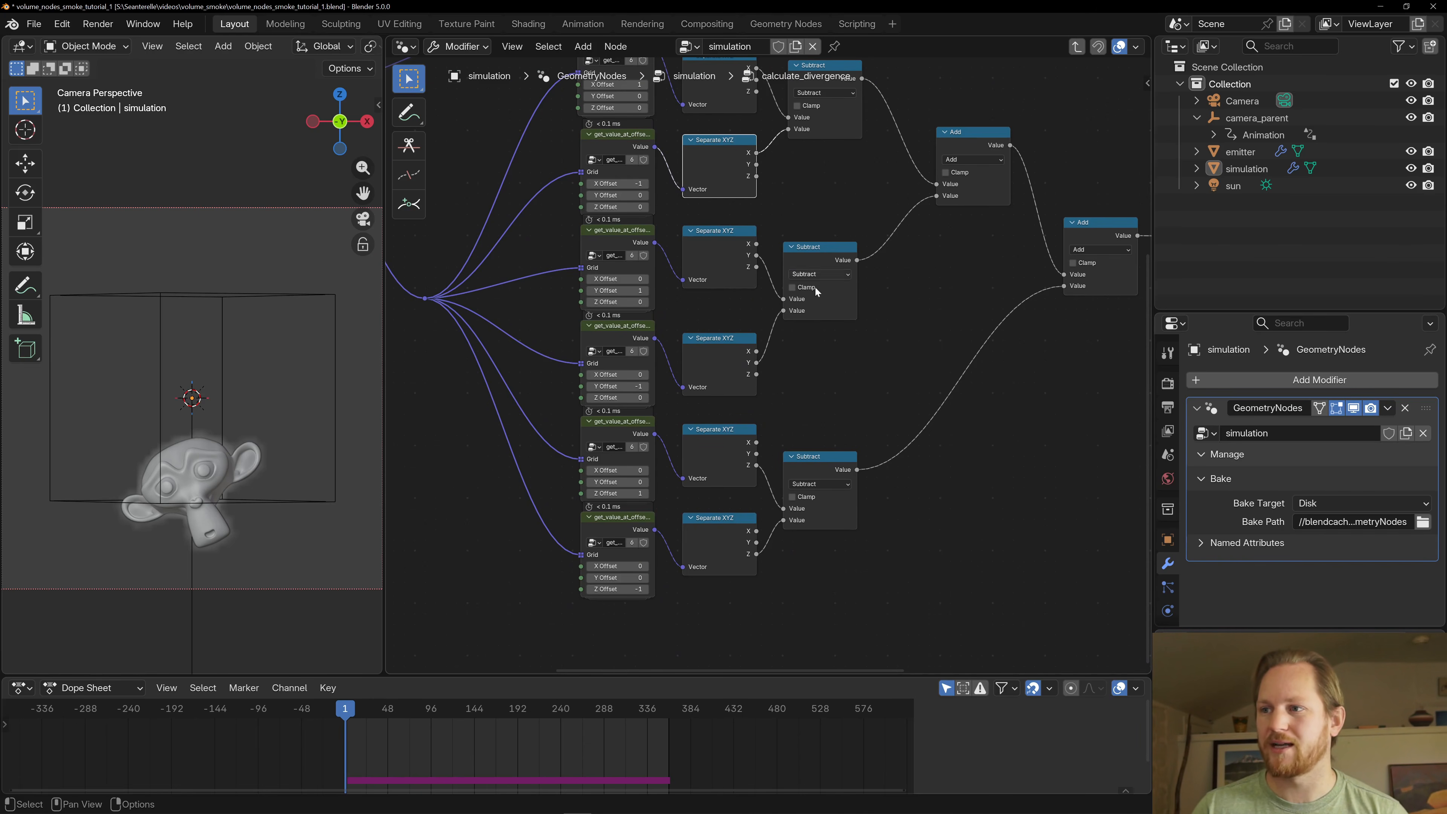
- Trace the Subtract results through the two chained Add nodes to the Divide node
scroll(863, 325, "down", 2)
middle_click_drag(863, 324, 804, 335)
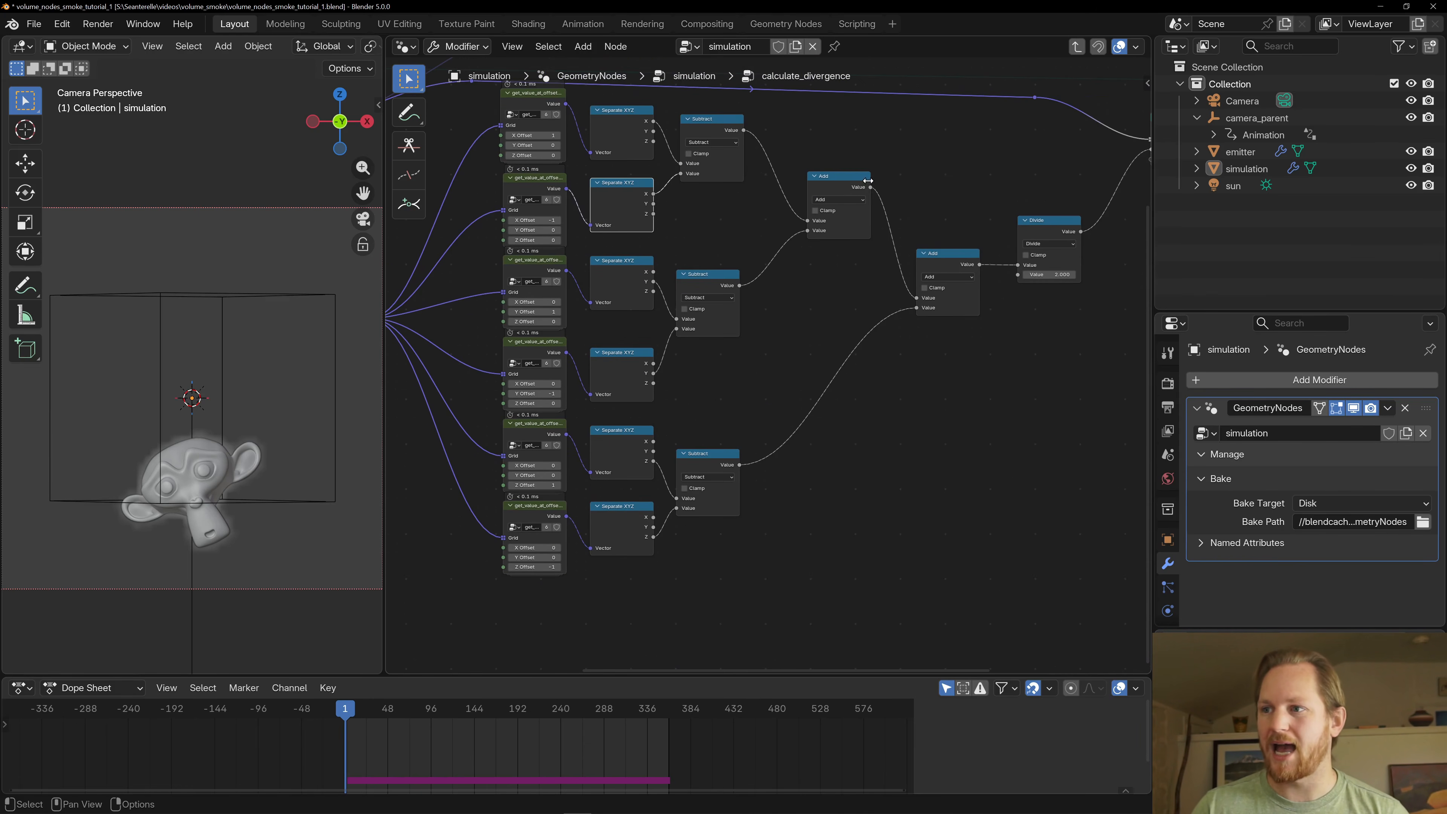
left_click(856, 182)
left_click(933, 255)
middle_click_drag(947, 162, 813, 202)
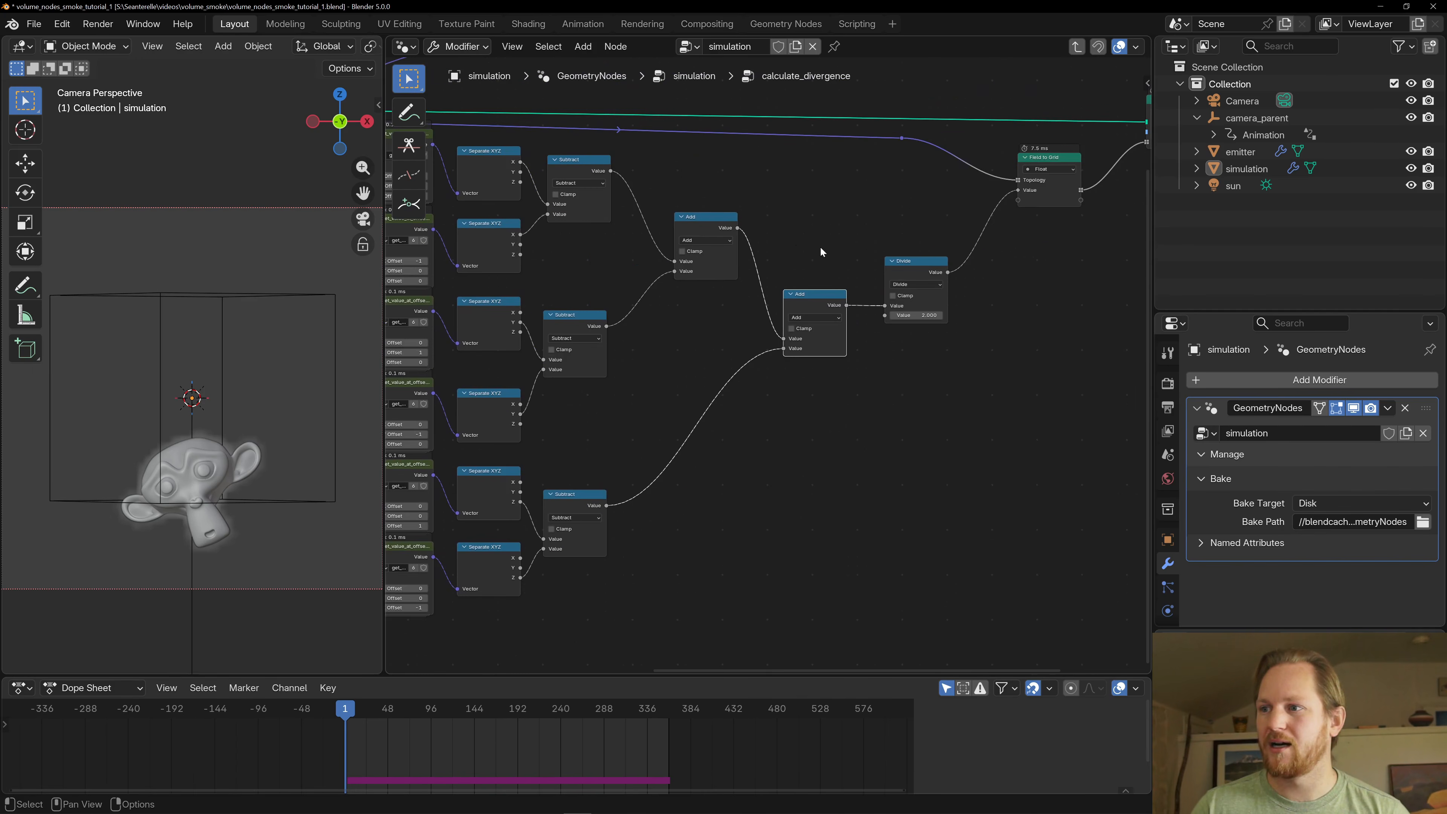
scroll(820, 251, "up", 1)
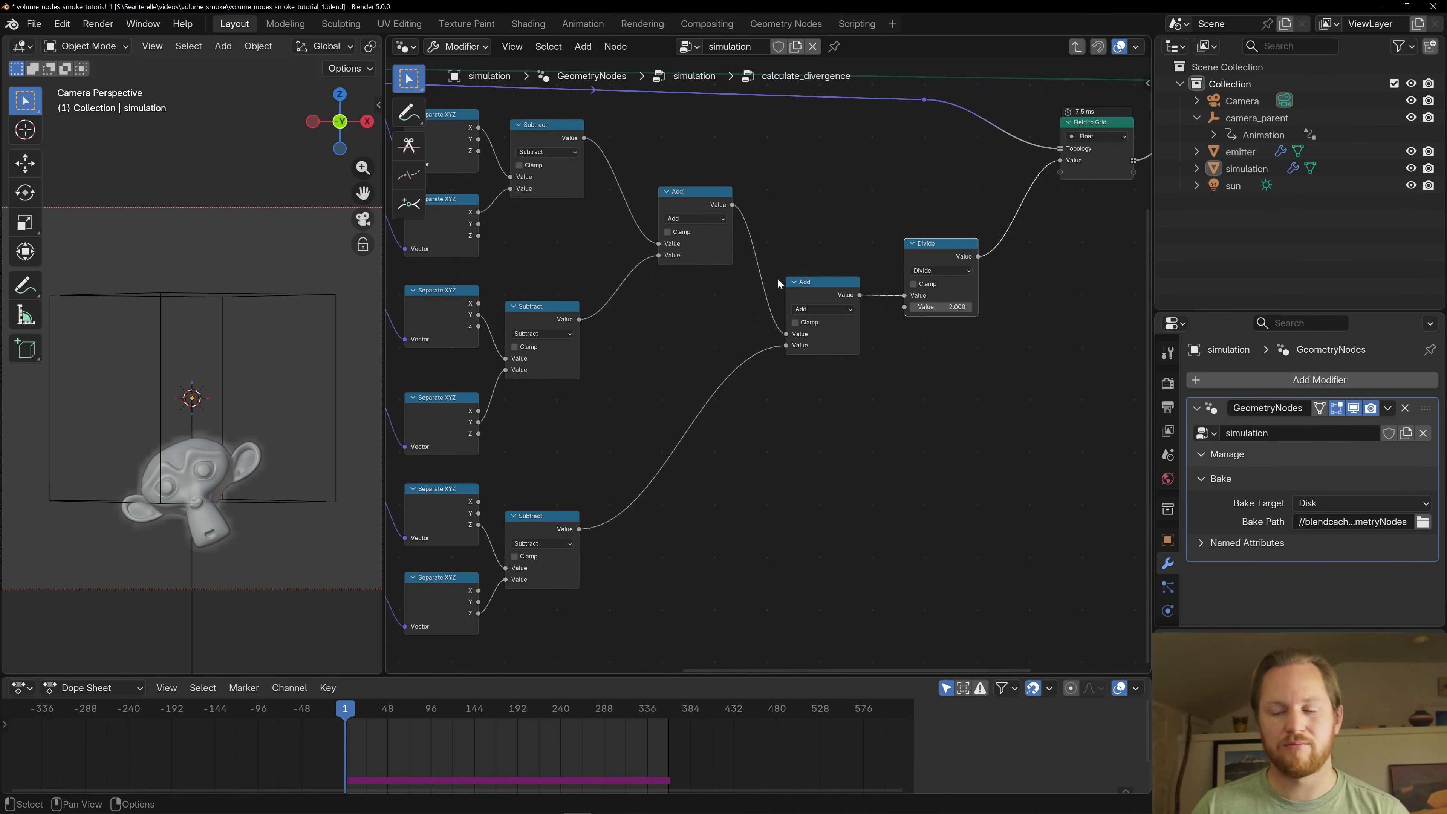
middle_click_drag(777, 278, 848, 306)
scroll(893, 243, "down", 1)
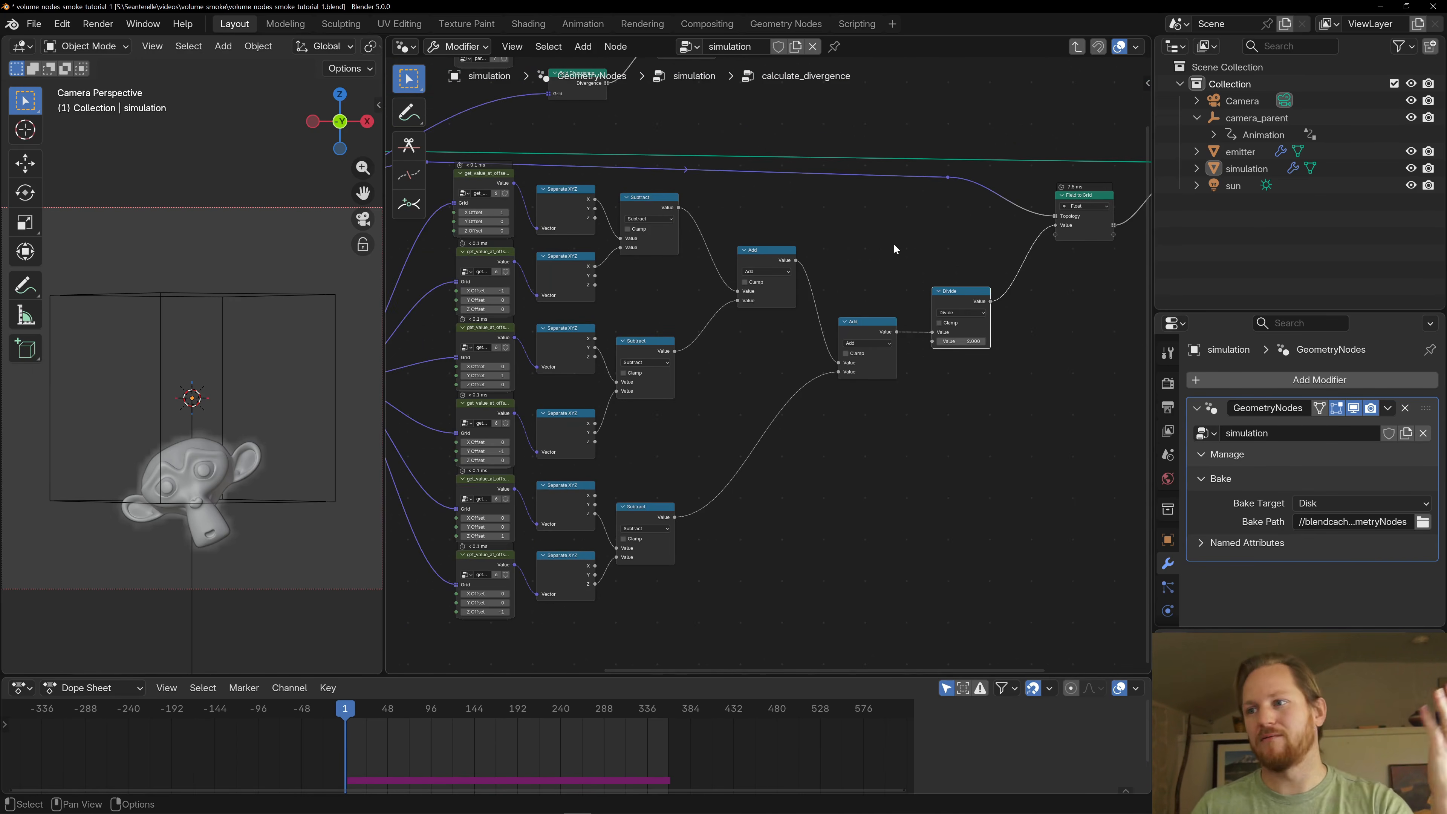
- Follow the divided value into Field to Grid and Store Named Grid, checking the topology link back to its source grid
middle_click_drag(893, 244, 736, 372)
scroll(873, 394, "up", 2)
left_click_drag(909, 315, 908, 304)
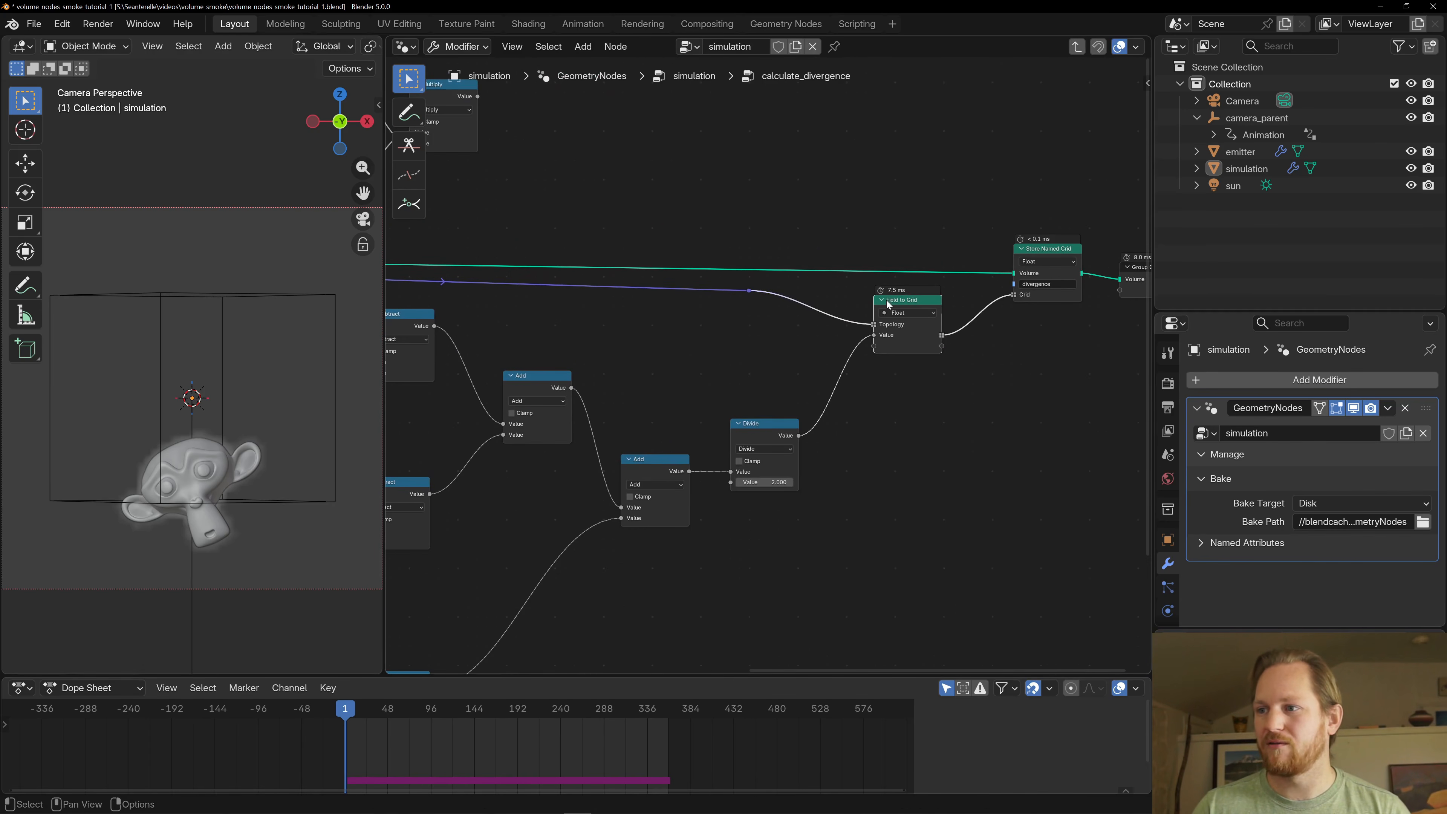
scroll(604, 281, "down", 3)
middle_click_drag(599, 278, 796, 293)
scroll(797, 293, "down", 1)
scroll(411, 326, "down", 4)
middle_click_drag(411, 326, 451, 359)
scroll(477, 360, "up", 2)
scroll(478, 361, "up", 1)
left_click(397, 354)
middle_click_drag(947, 357, 610, 359)
scroll(609, 359, "up", 4)
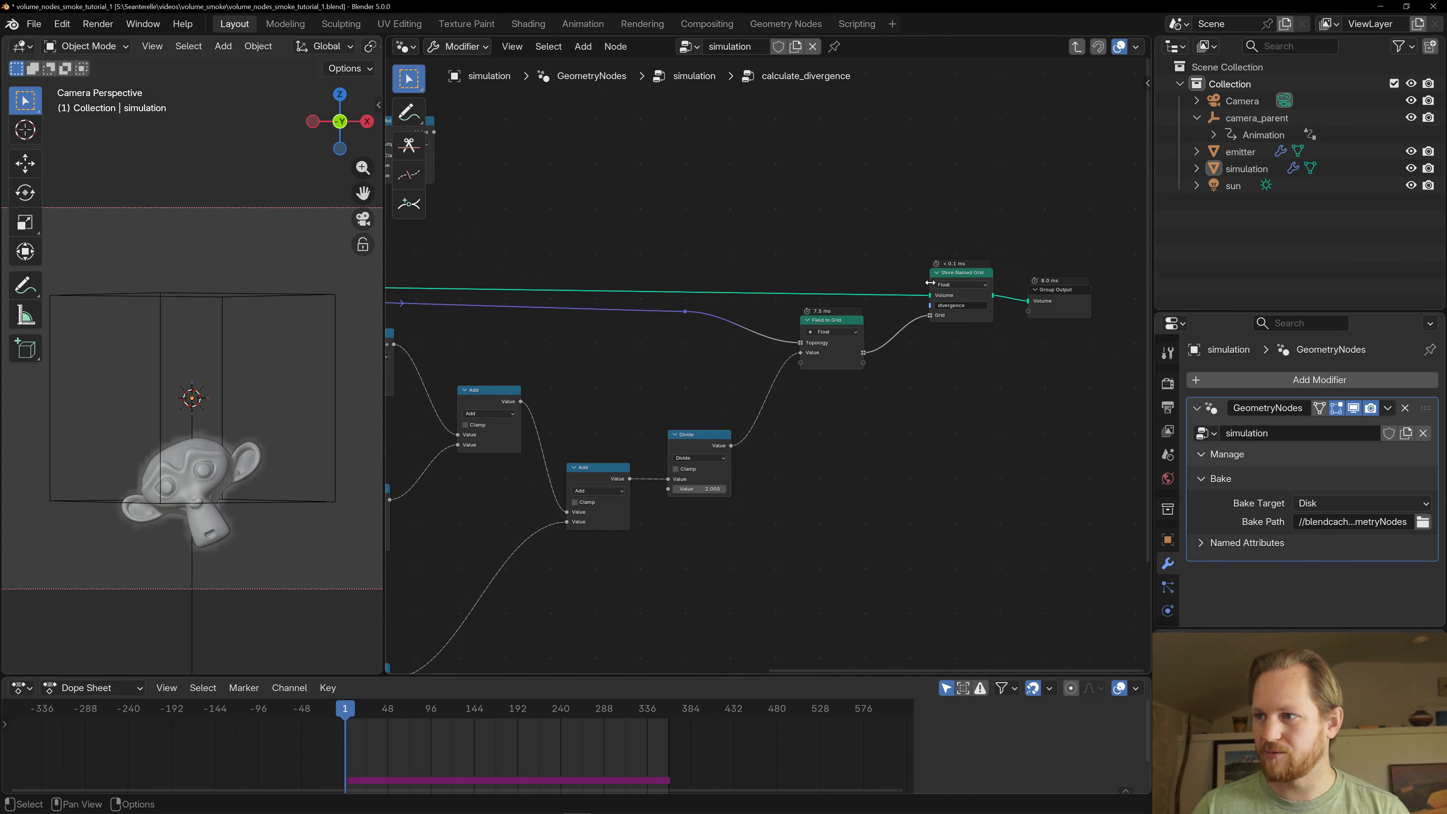
- Review how the Separate XYZ components pass through the Subtract nodes to the final Divide by 2
scroll(906, 325, "down", 2)
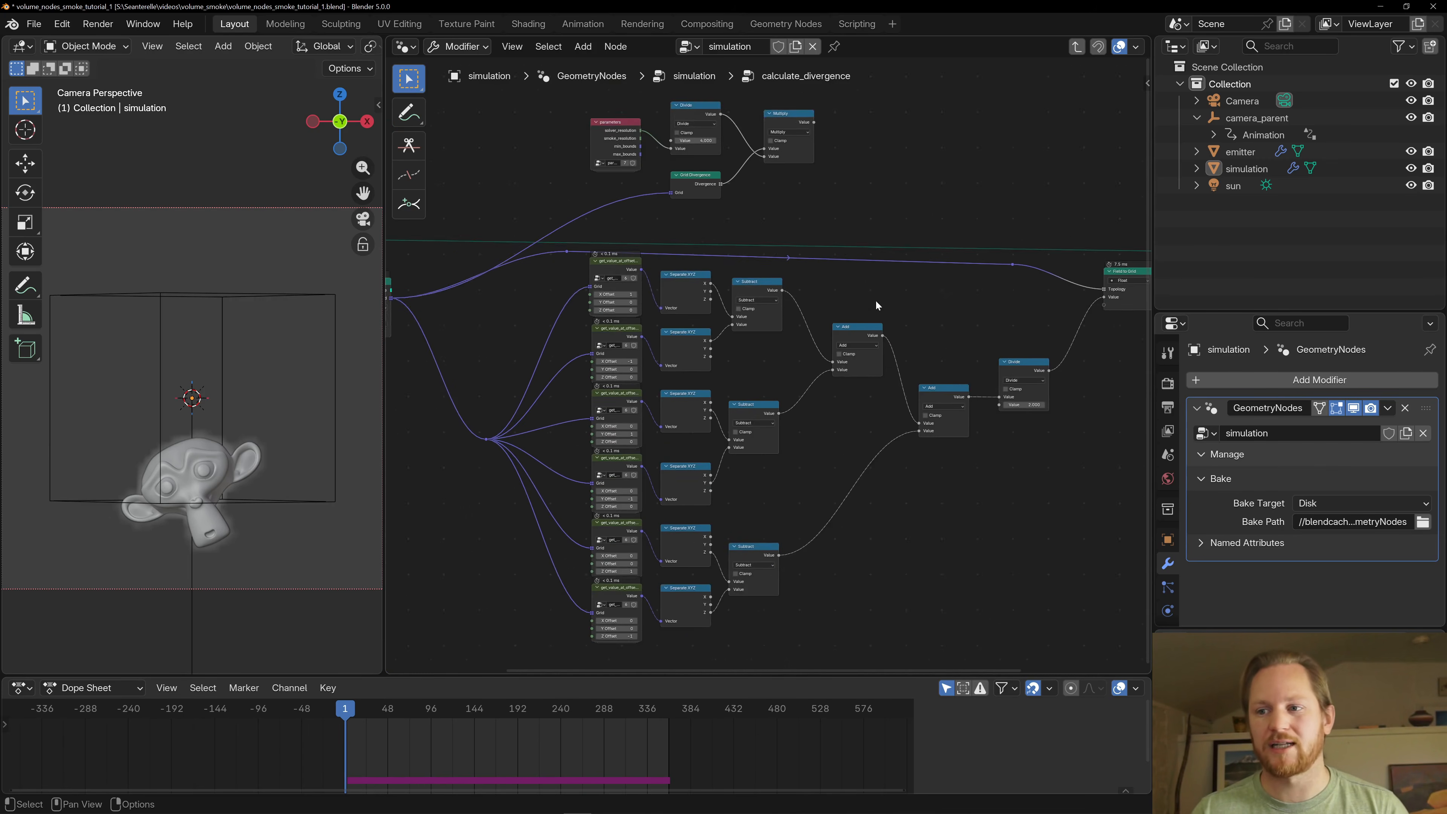
middle_click_drag(875, 300, 850, 253)
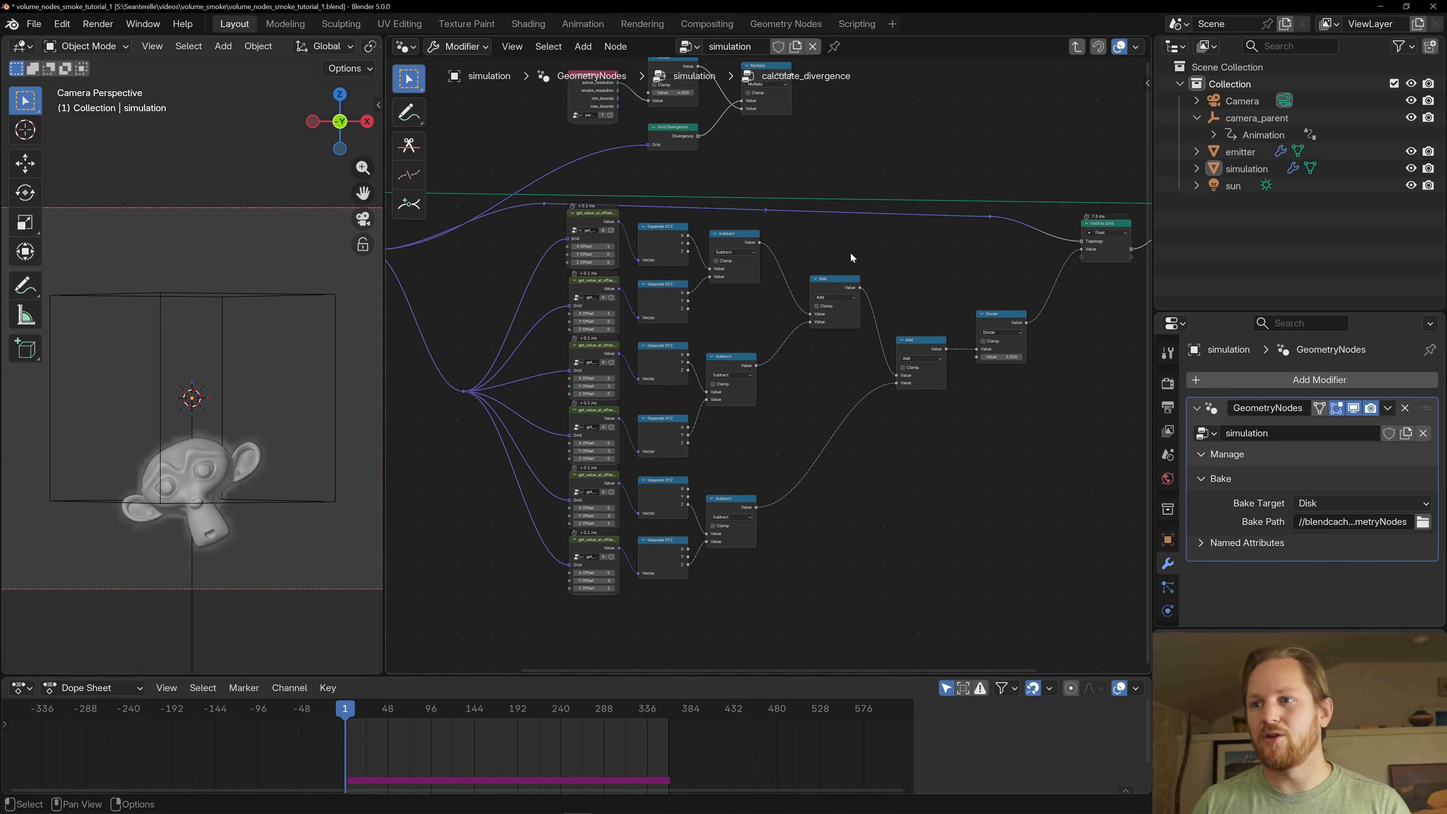
scroll(779, 314, "up", 3)
middle_click_drag(769, 332, 819, 305)
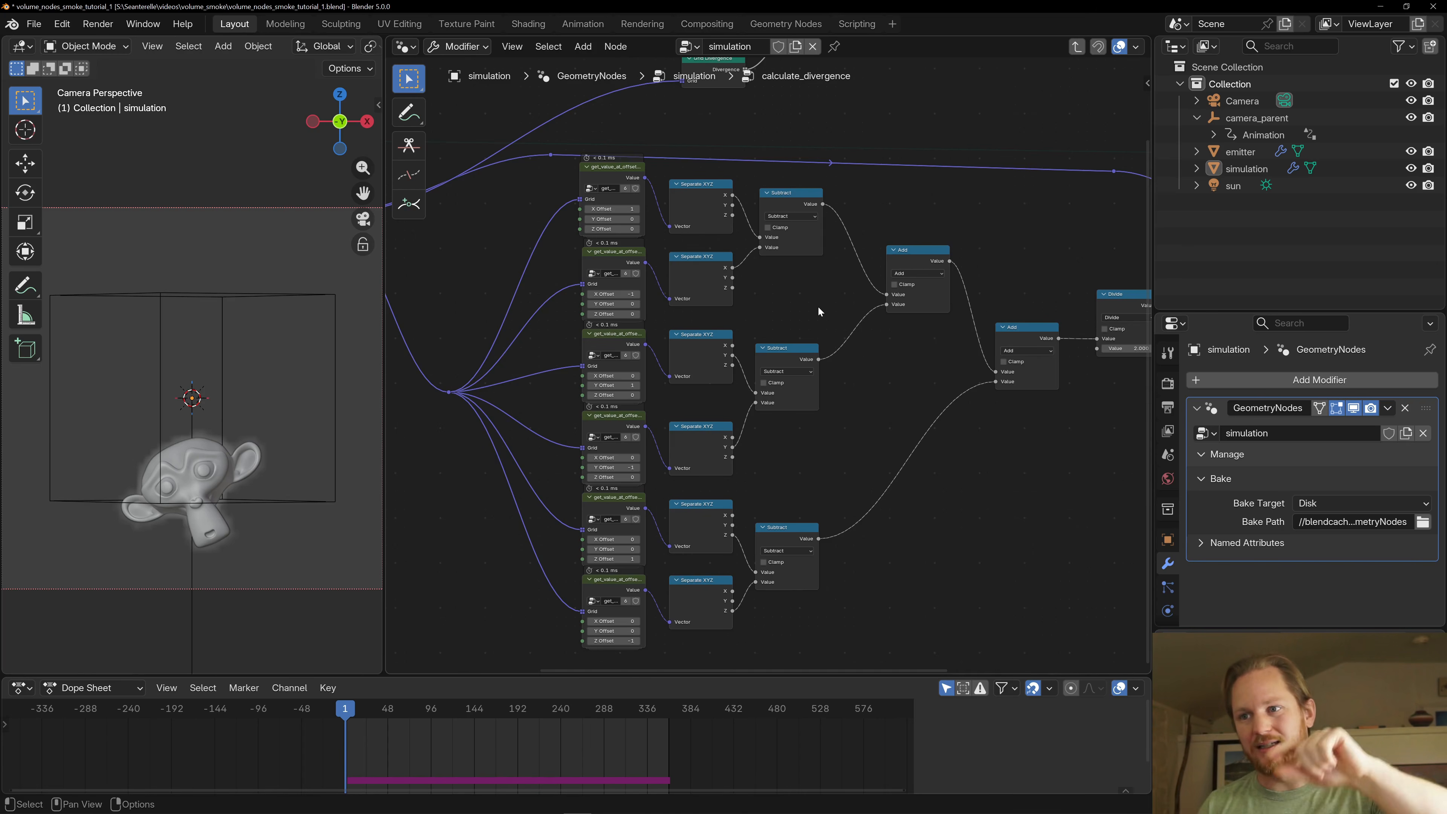
left_click(681, 276)
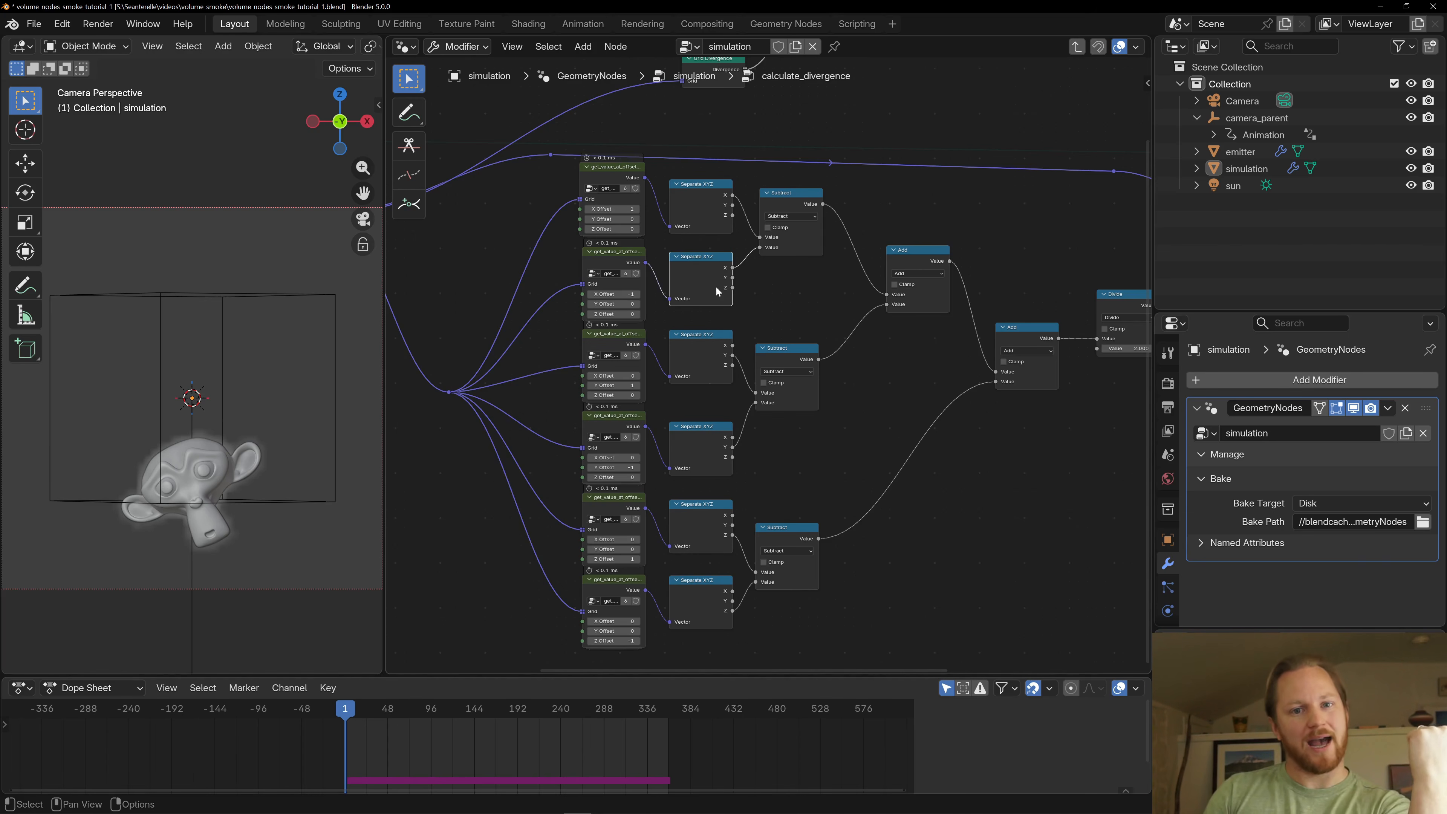
left_click(795, 194)
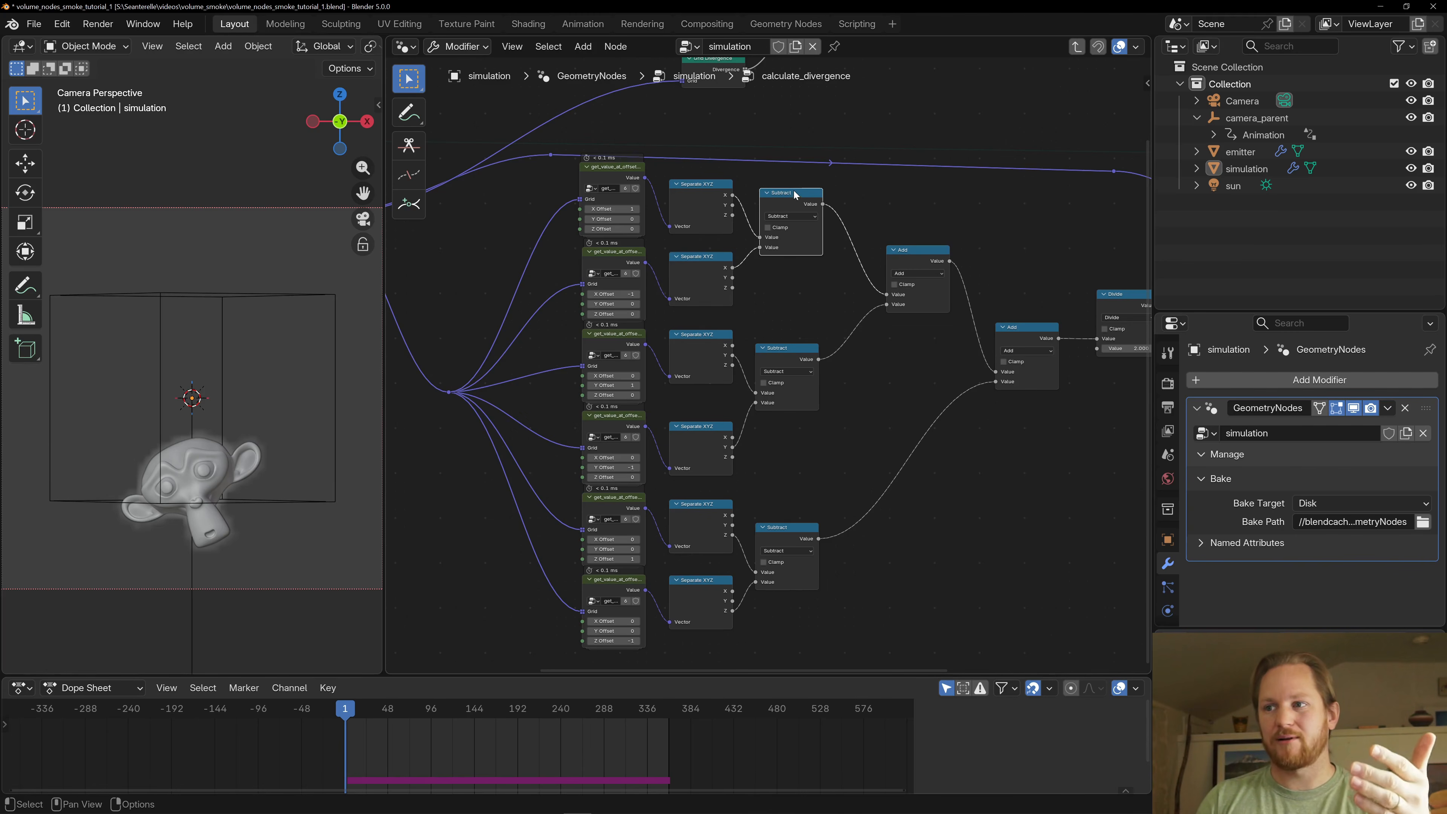
left_click(777, 363)
left_click(772, 203)
middle_click_drag(818, 361, 580, 358)
left_click(888, 306)
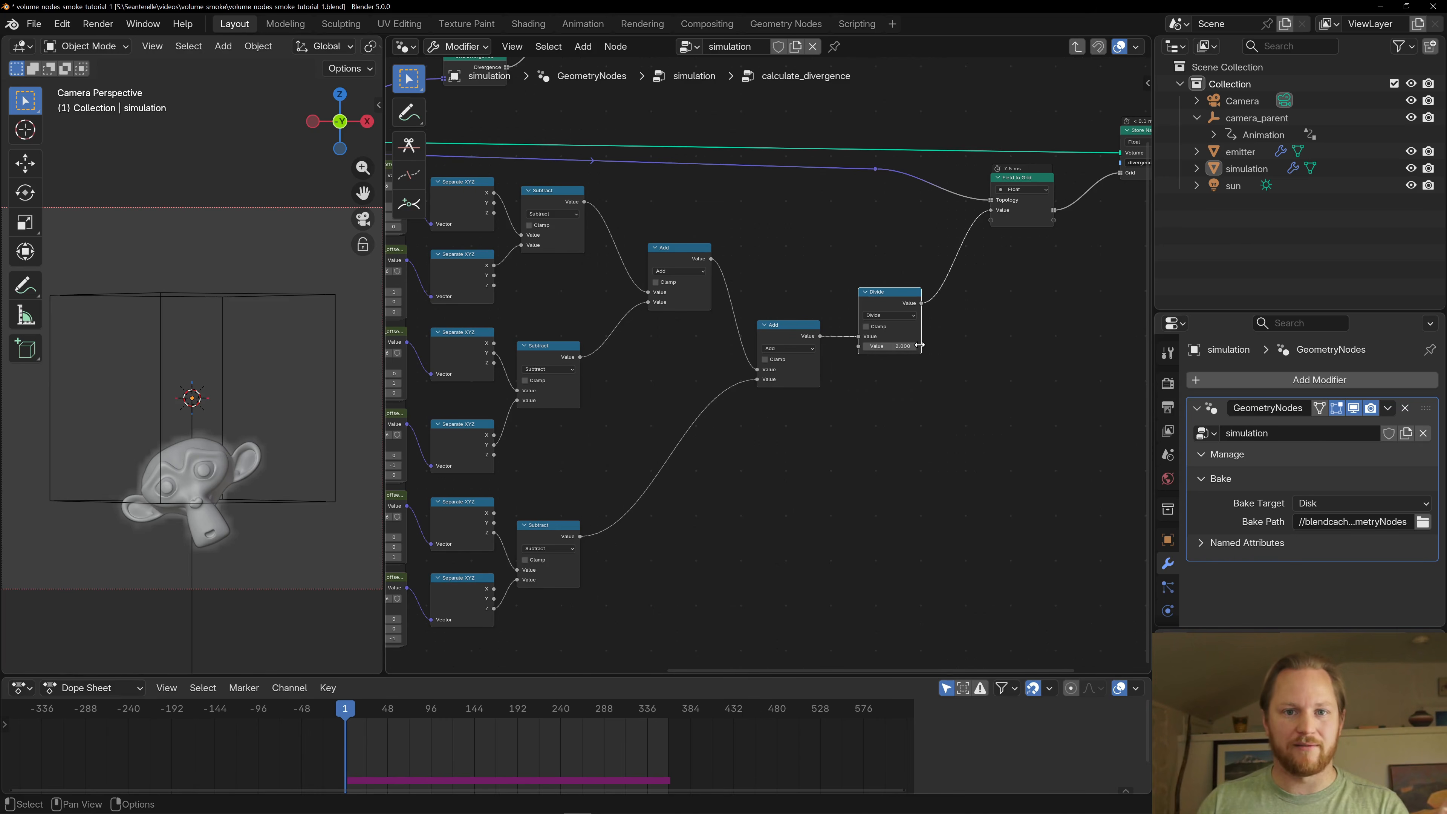
- Leave the calculate_divergence group and select the calculate_pressure node in the simulation zone
scroll(918, 343, "down", 3)
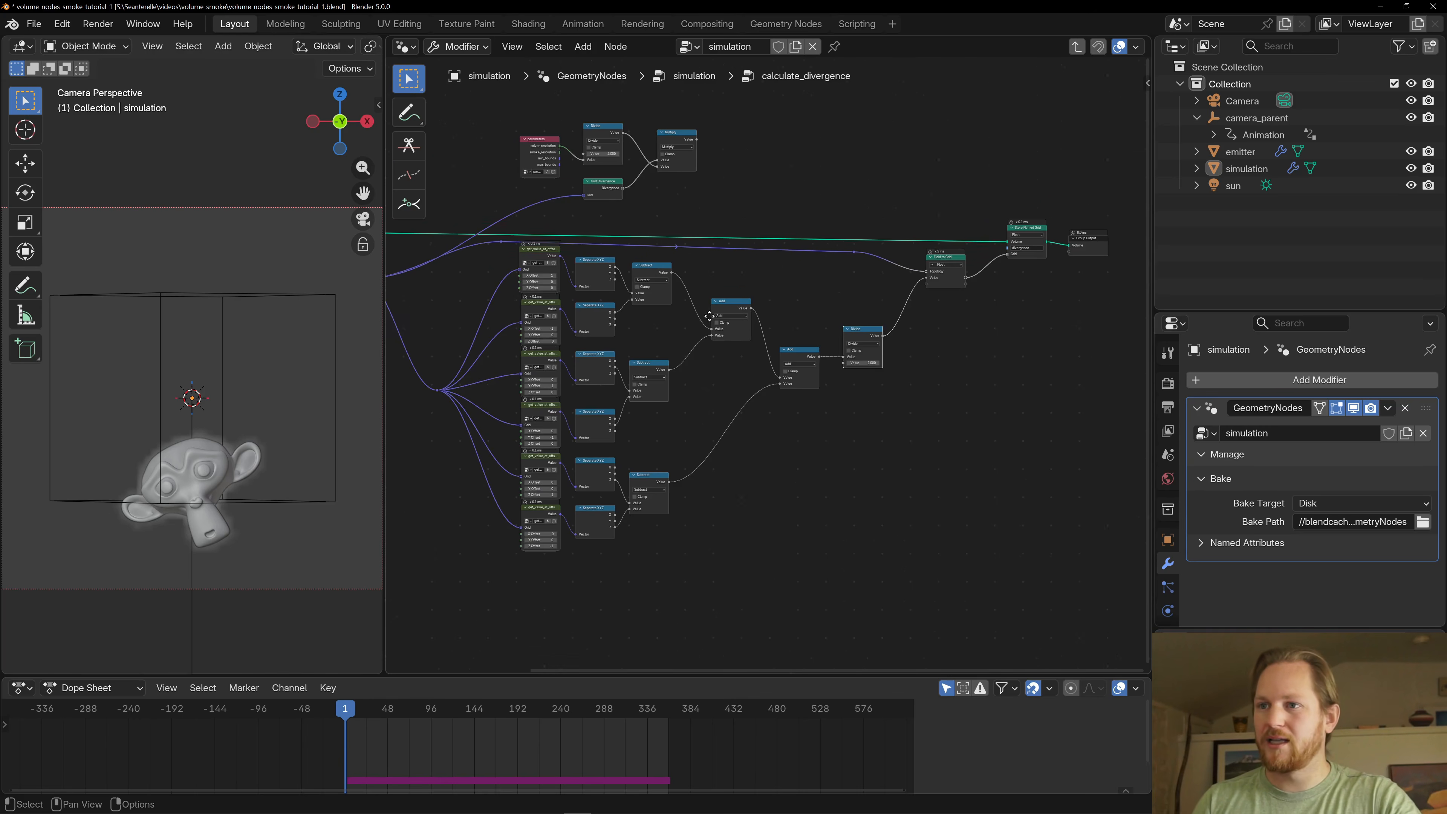
key("Tab")
scroll(730, 317, "up", 3)
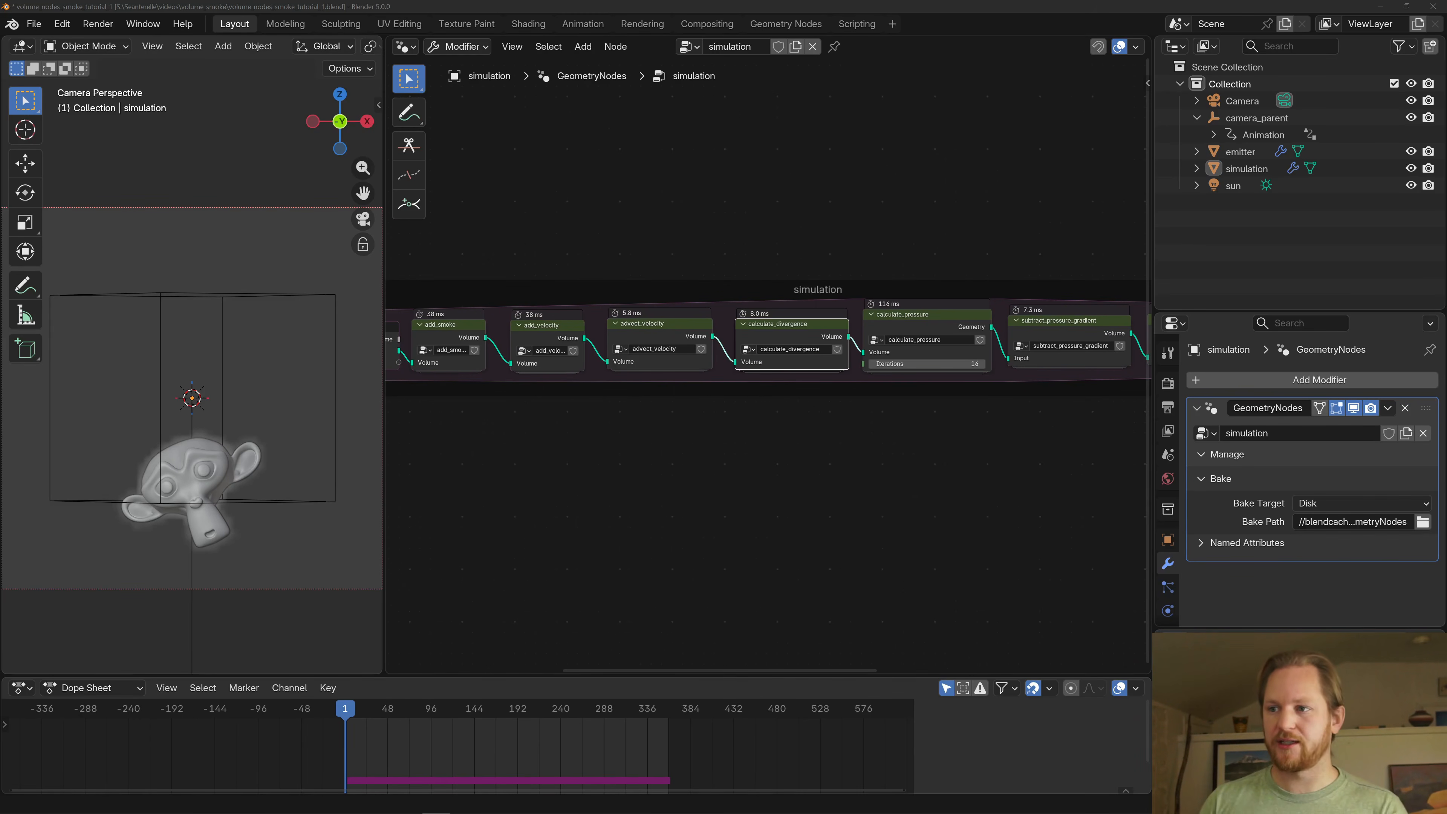
left_click(895, 325)
middle_click_drag(946, 280, 739, 295)
scroll(760, 294, "up", 5)
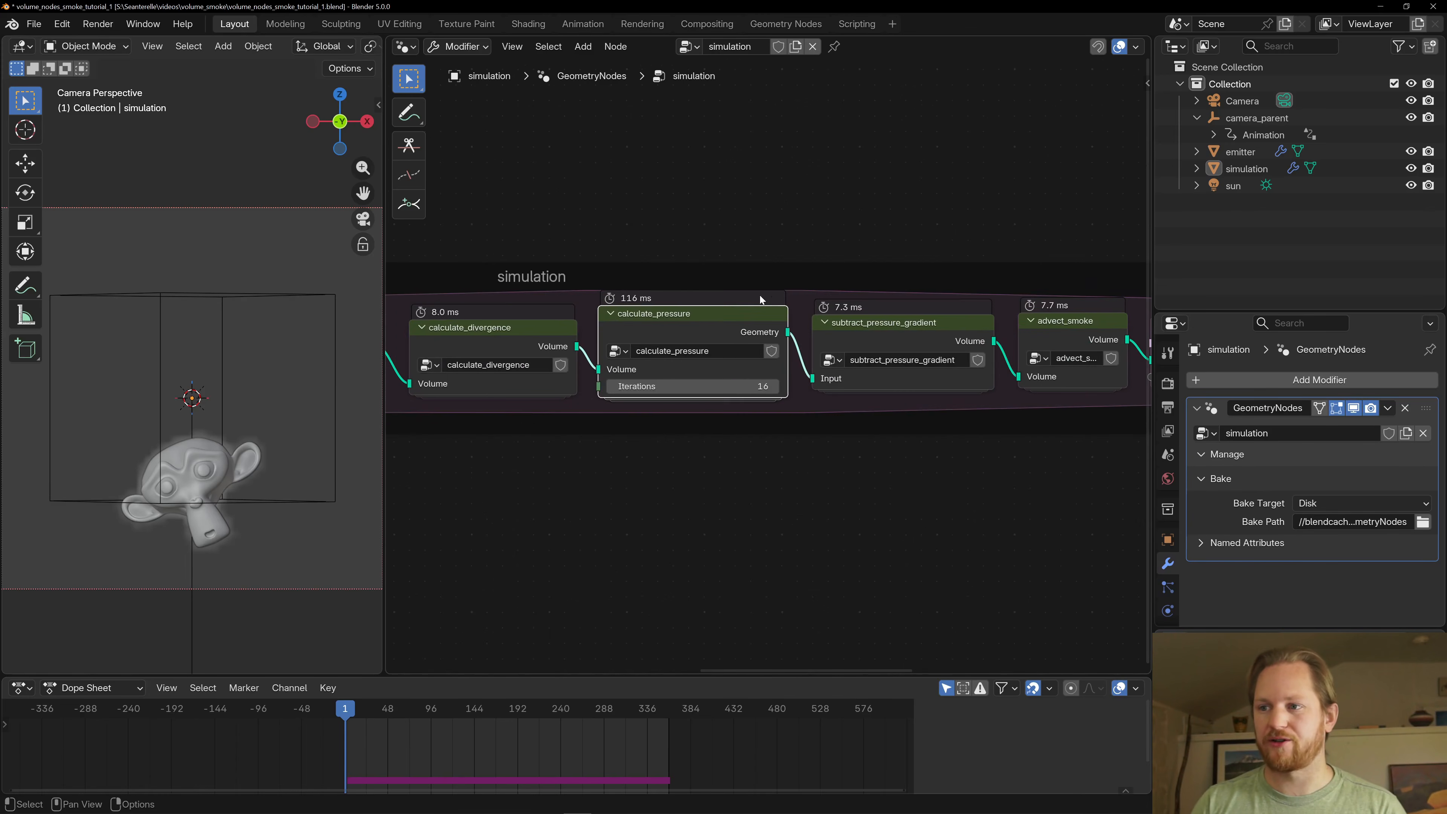
- Compare the calculate_pressure node with the subtract_pressure_gradient node that follows it
scroll(731, 280, "down", 2)
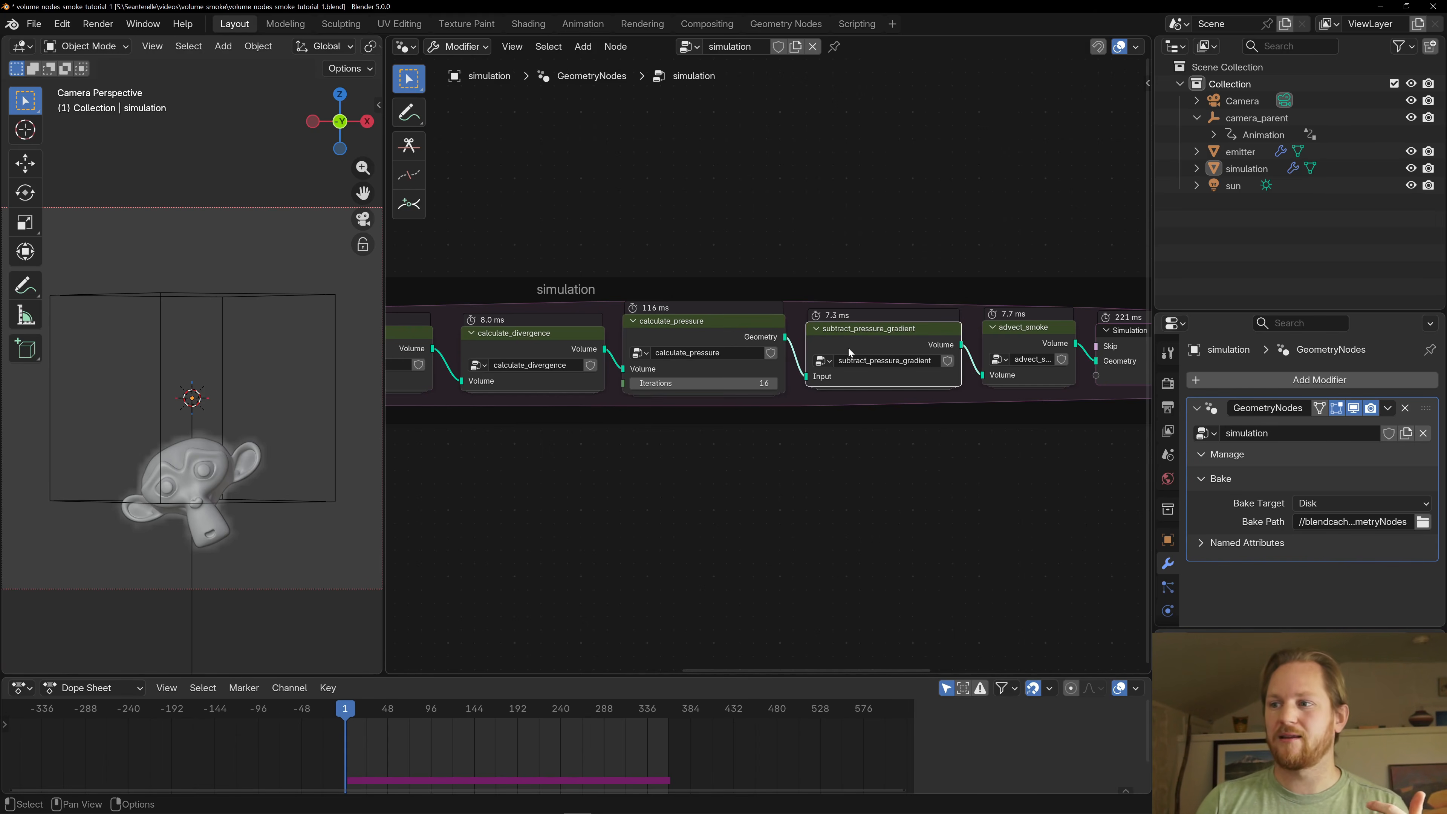
left_click(896, 349)
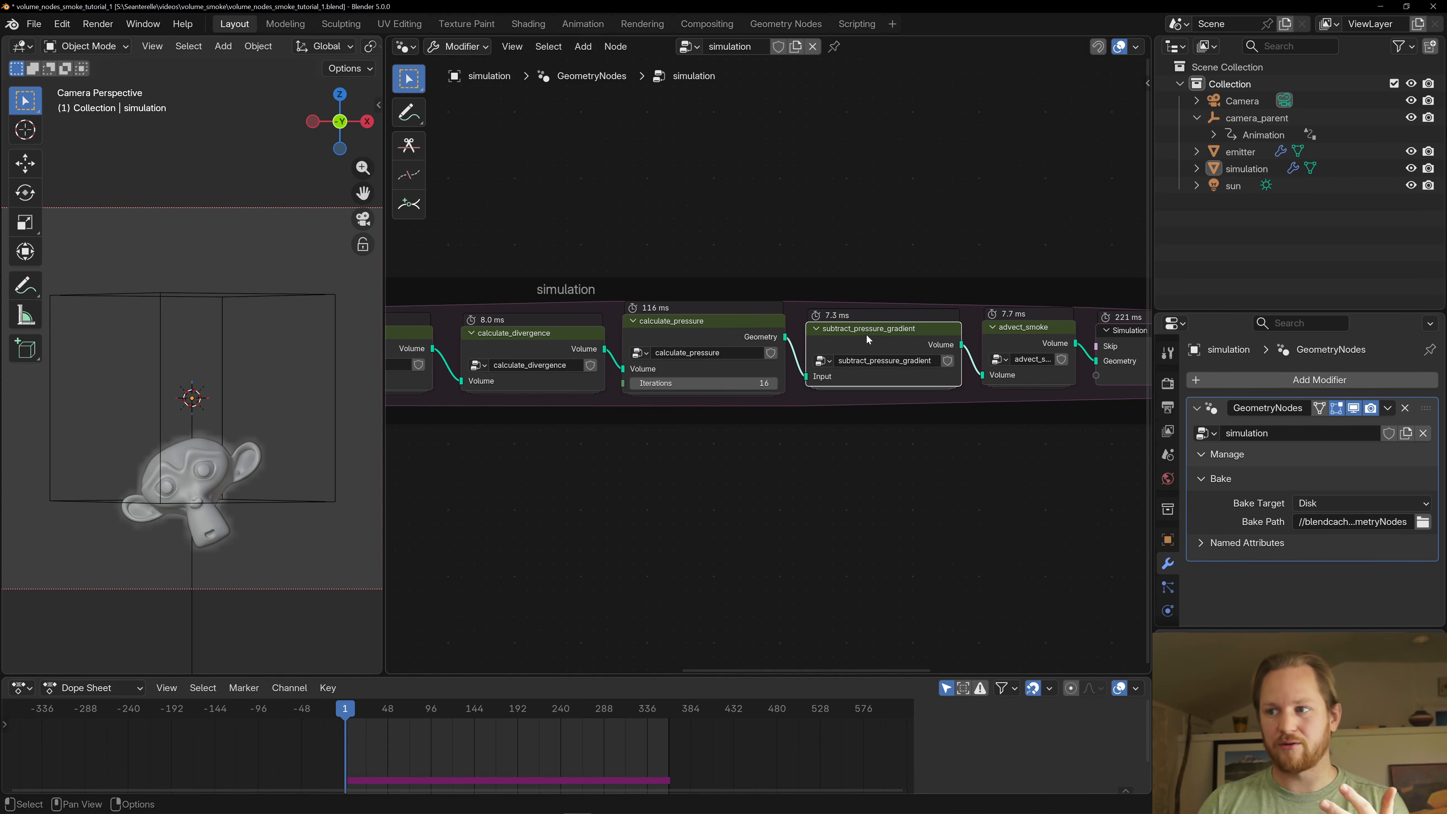
left_click_drag(866, 333, 864, 332)
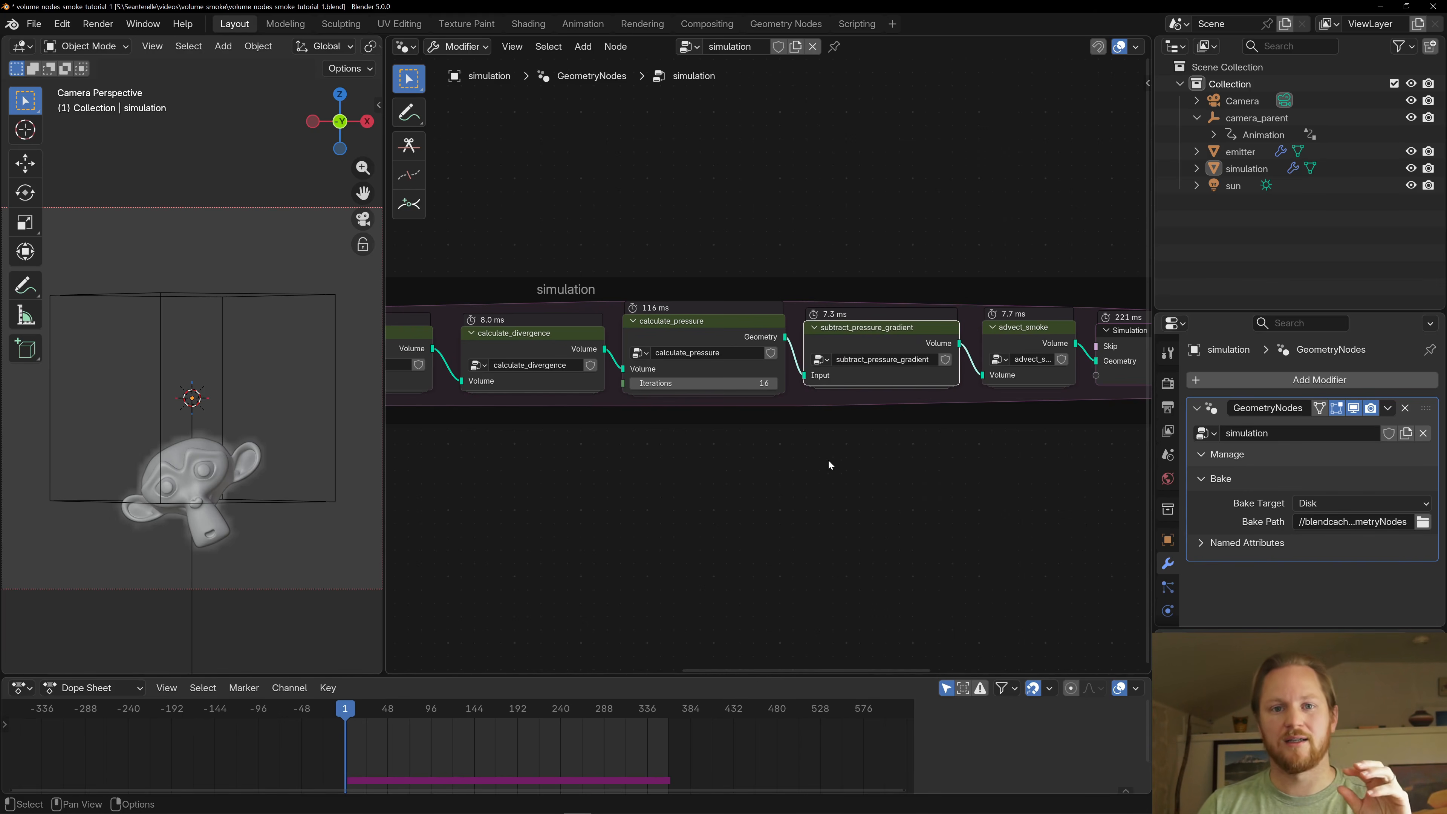
left_click(719, 341)
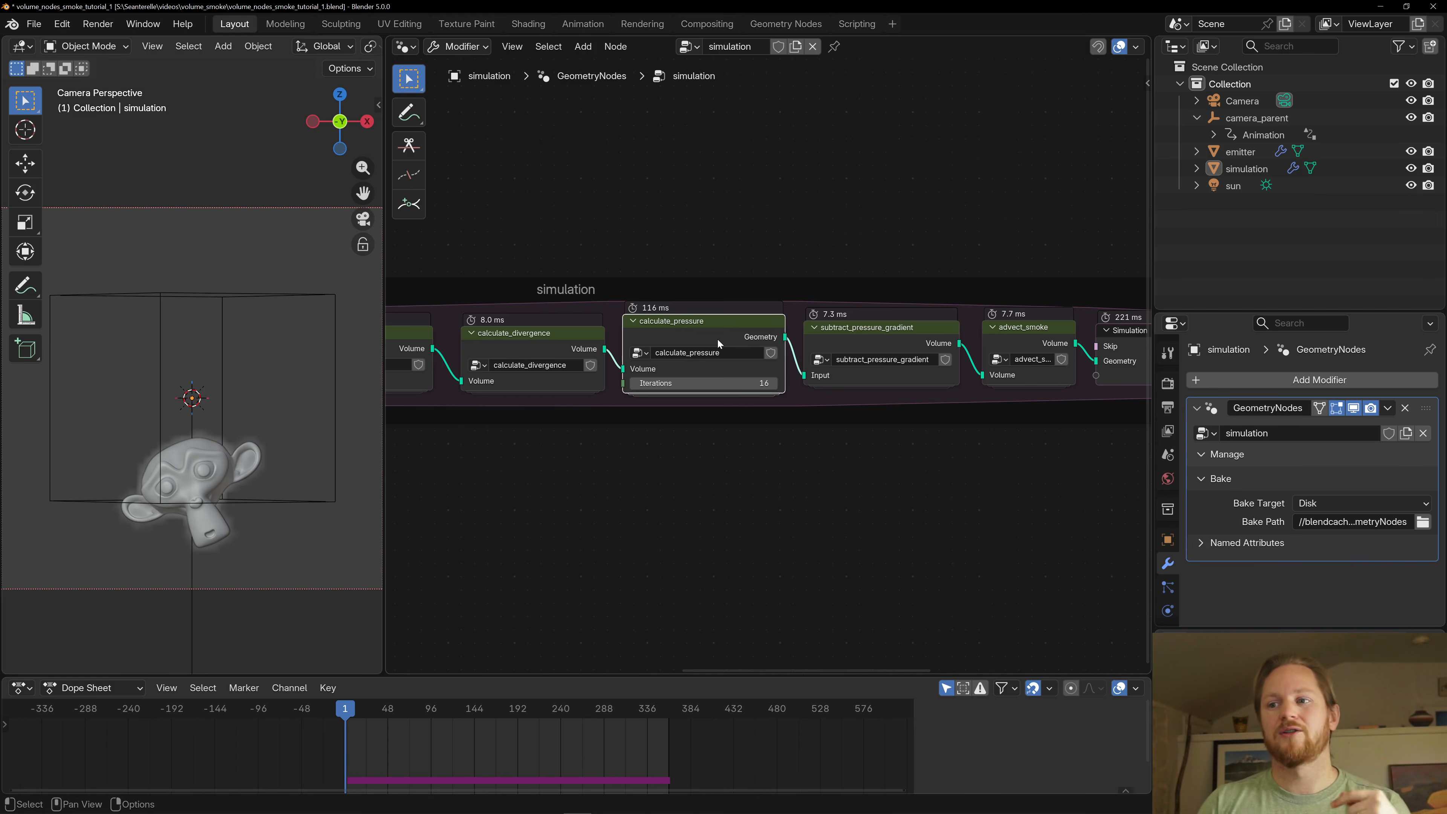
left_click(909, 329)
left_click(716, 322)
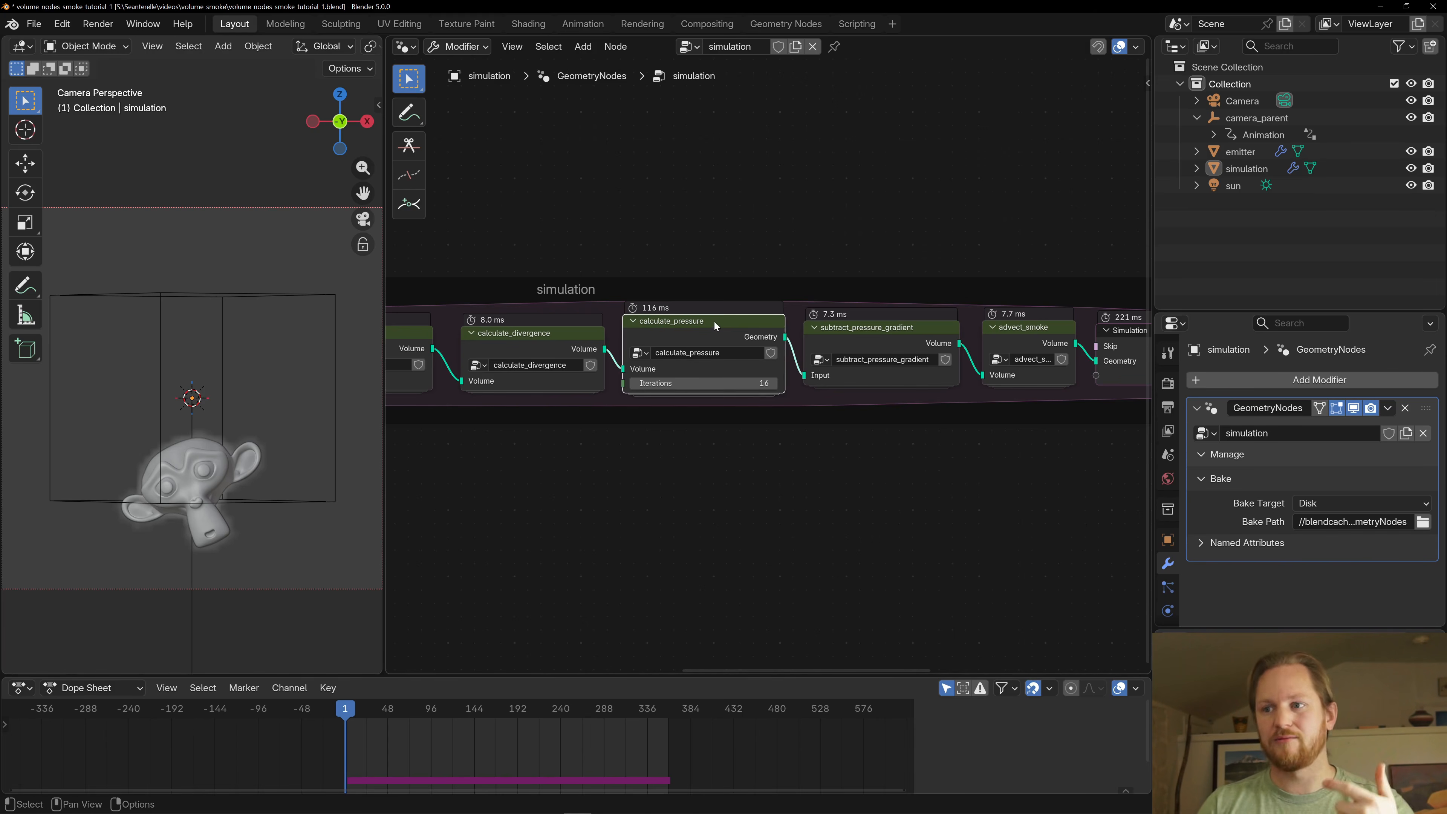
- Open the calculate_pressure group and inspect its Repeat zone, Iterations input and pressure_iteration node
key("Tab")
left_click(667, 437)
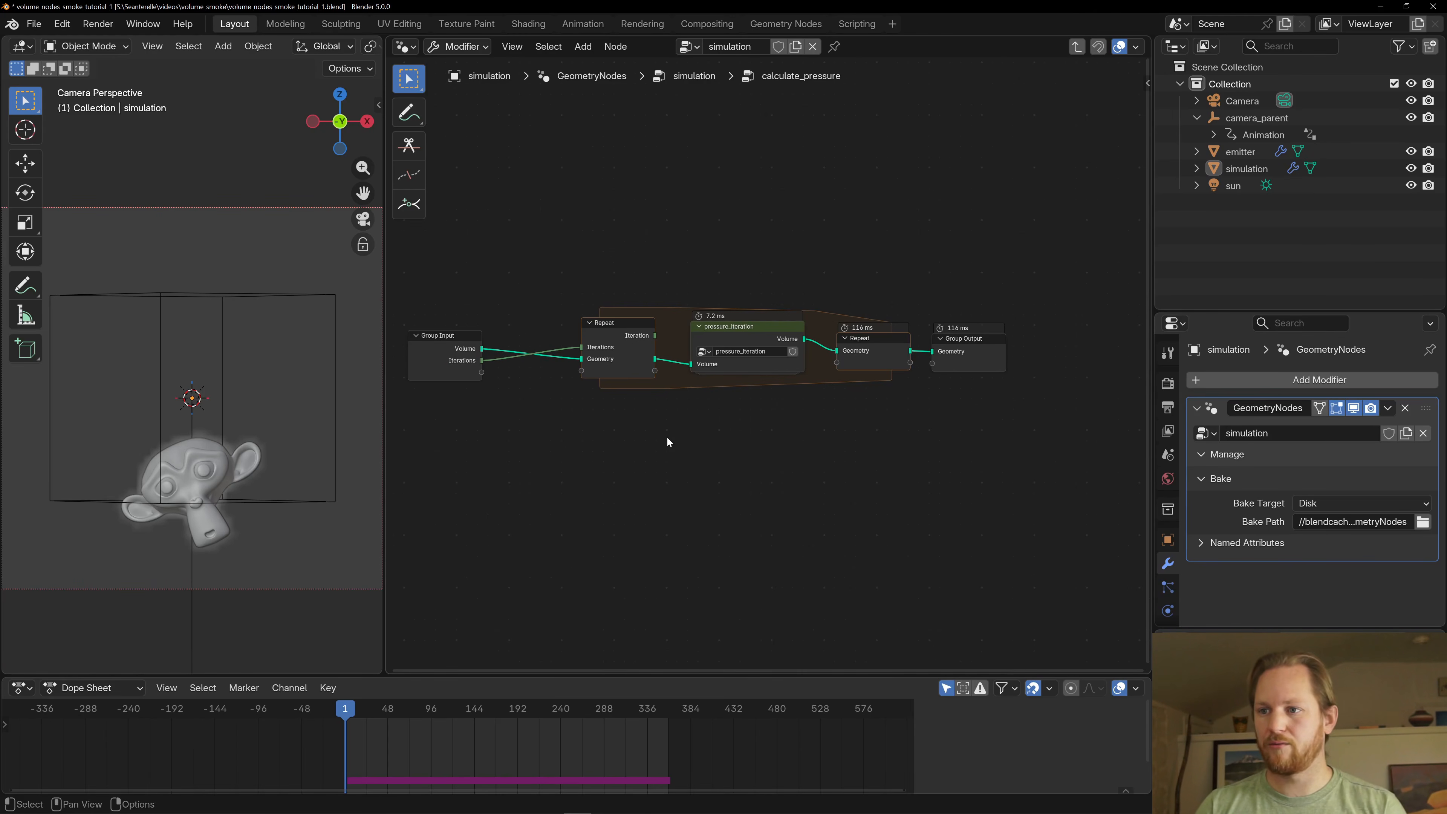
left_click(621, 328)
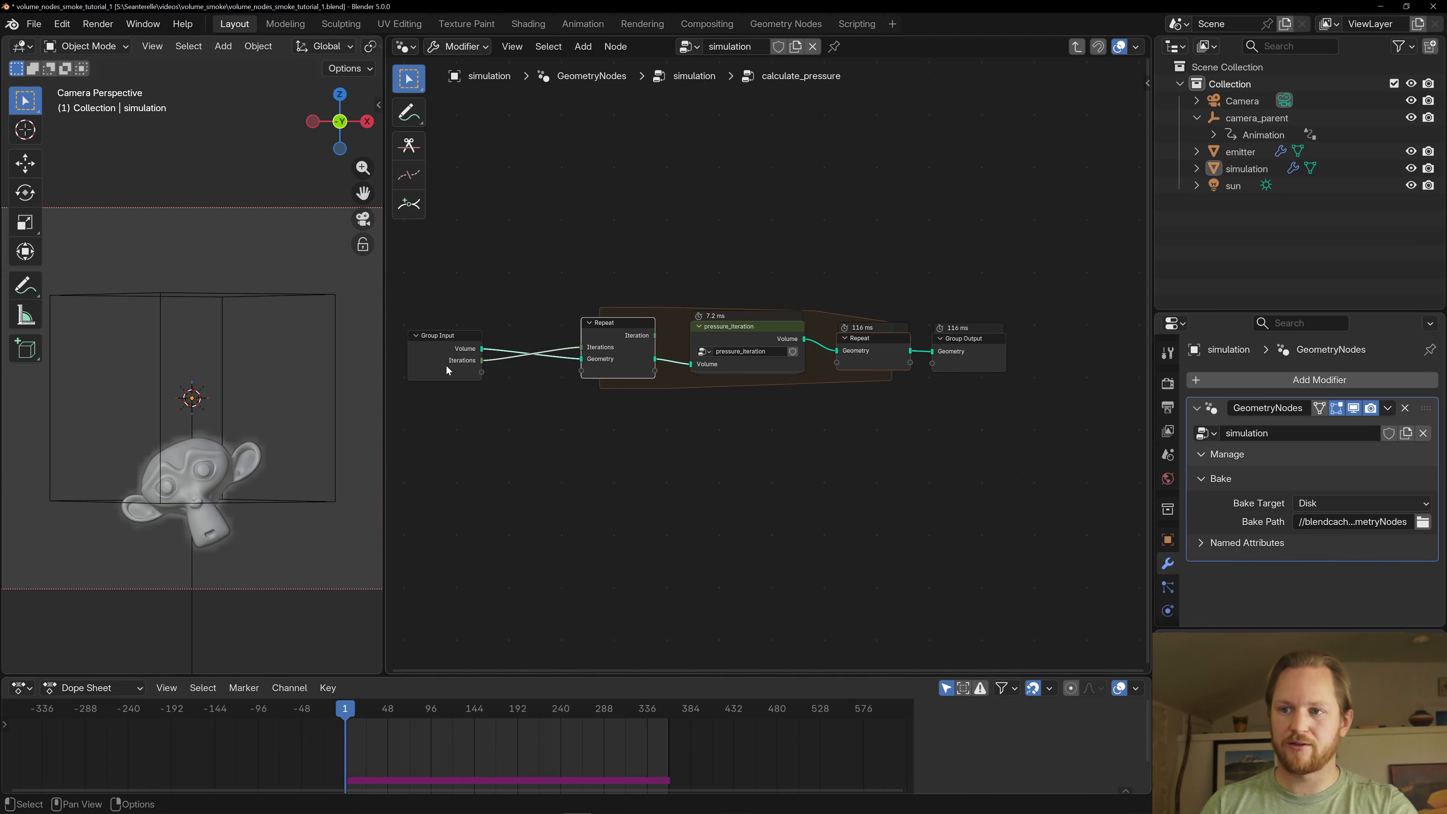
left_click(766, 329)
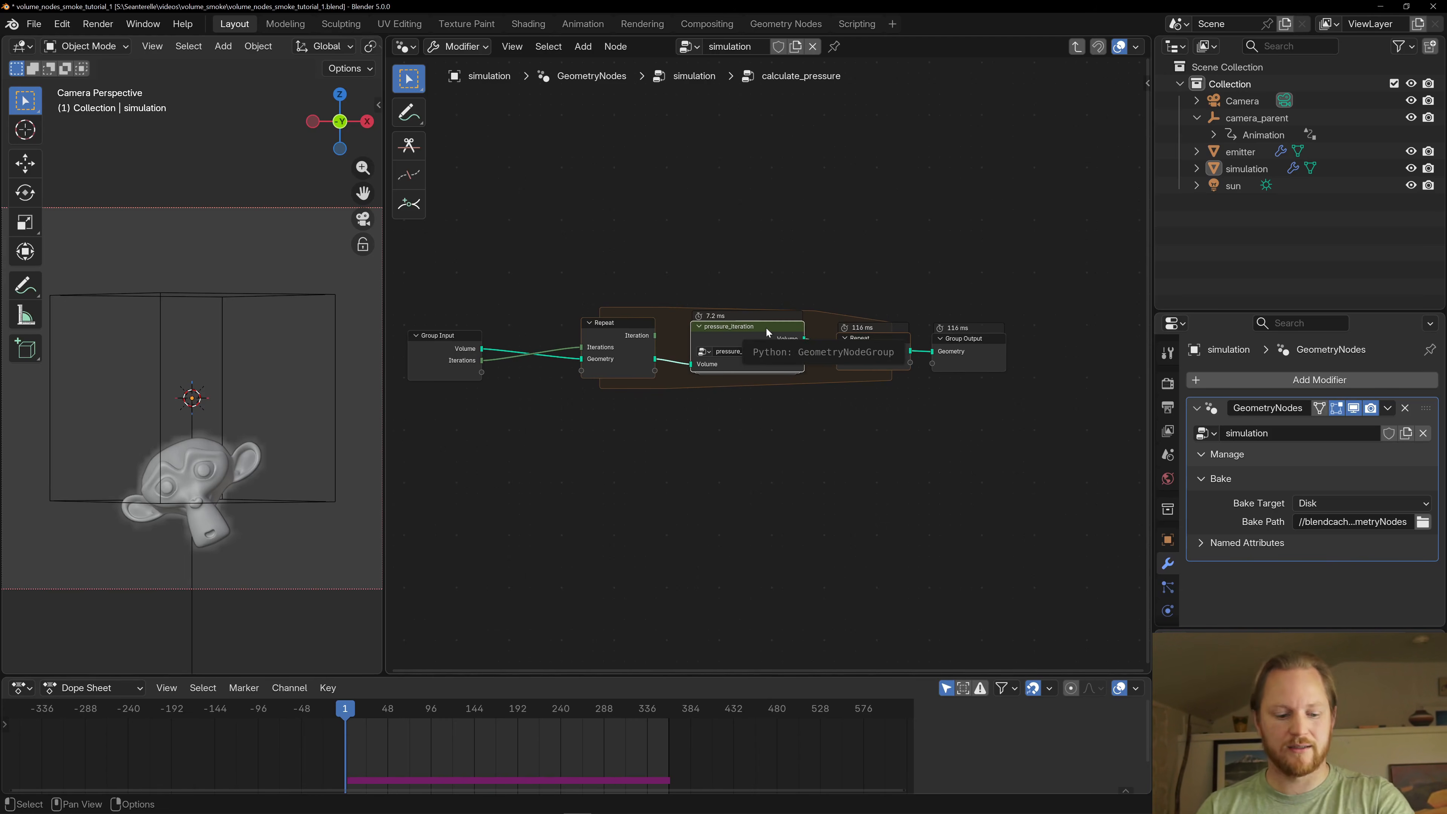
- Open the pressure_iteration group and examine its six get_value_at_offset nodes sampling the pressure grid
key("Tab")
scroll(653, 450, "up", 3)
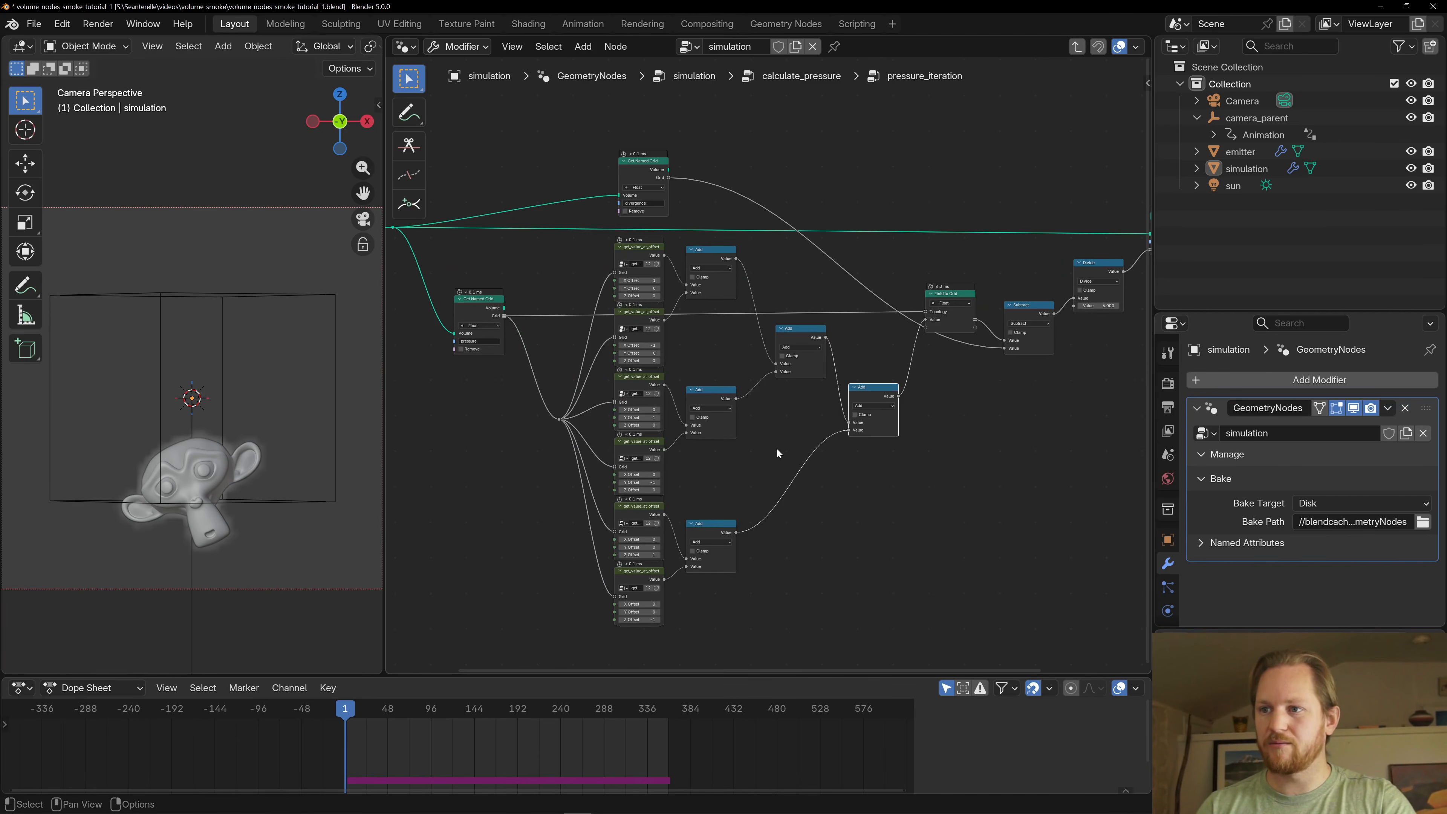
left_click(637, 253)
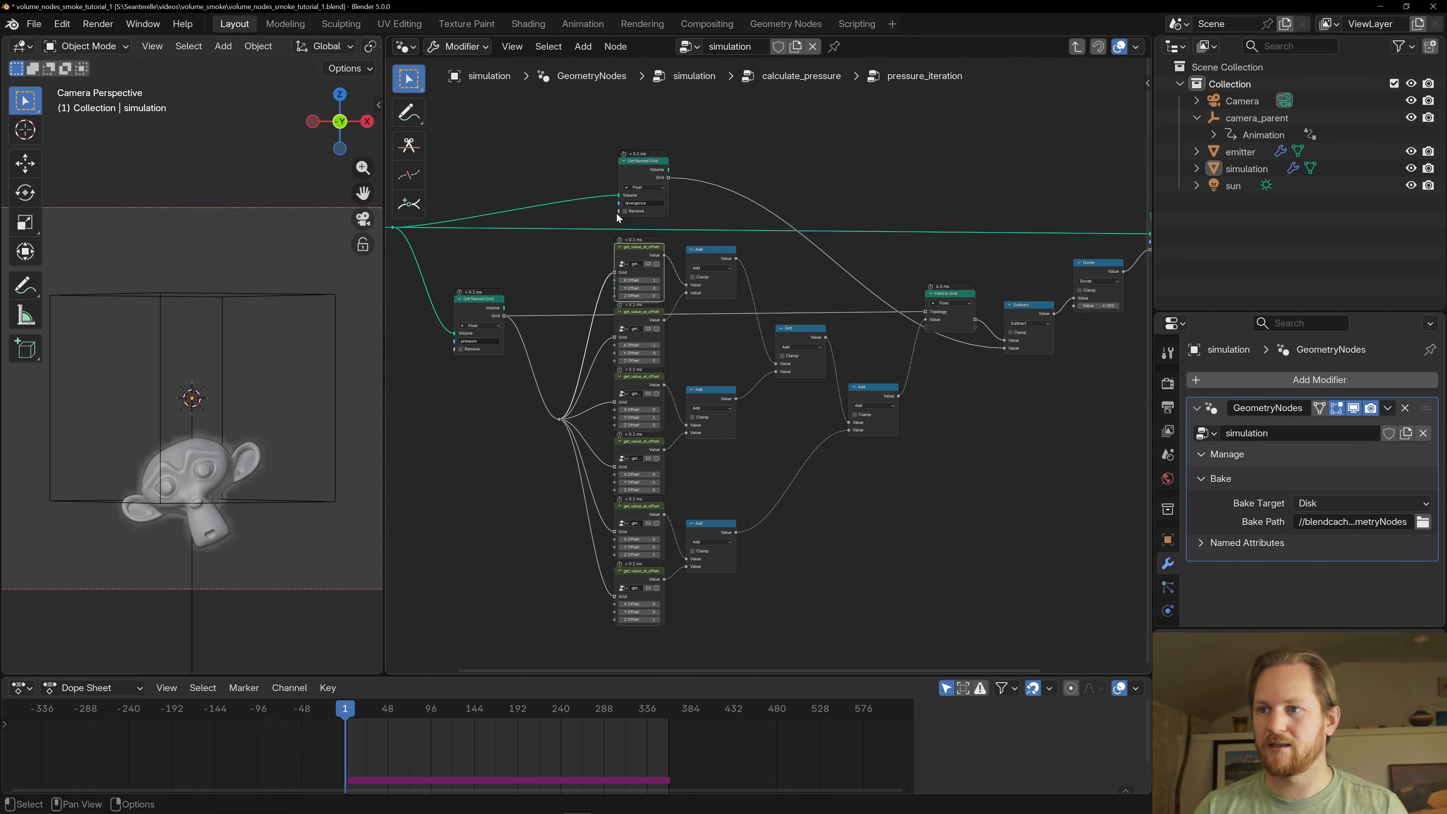
scroll(604, 313, "up", 1)
left_click(601, 311)
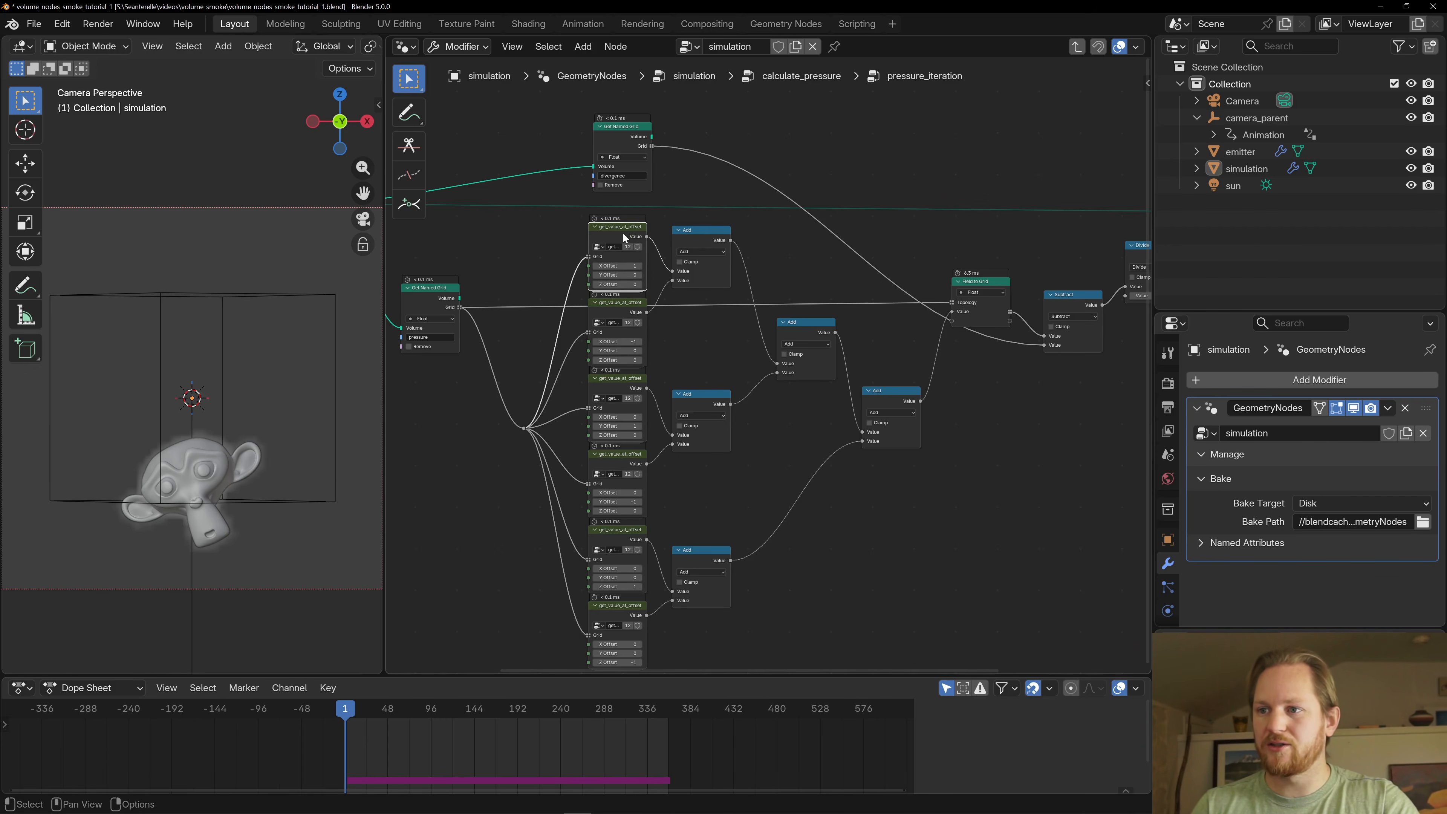
middle_click_drag(642, 375, 649, 282)
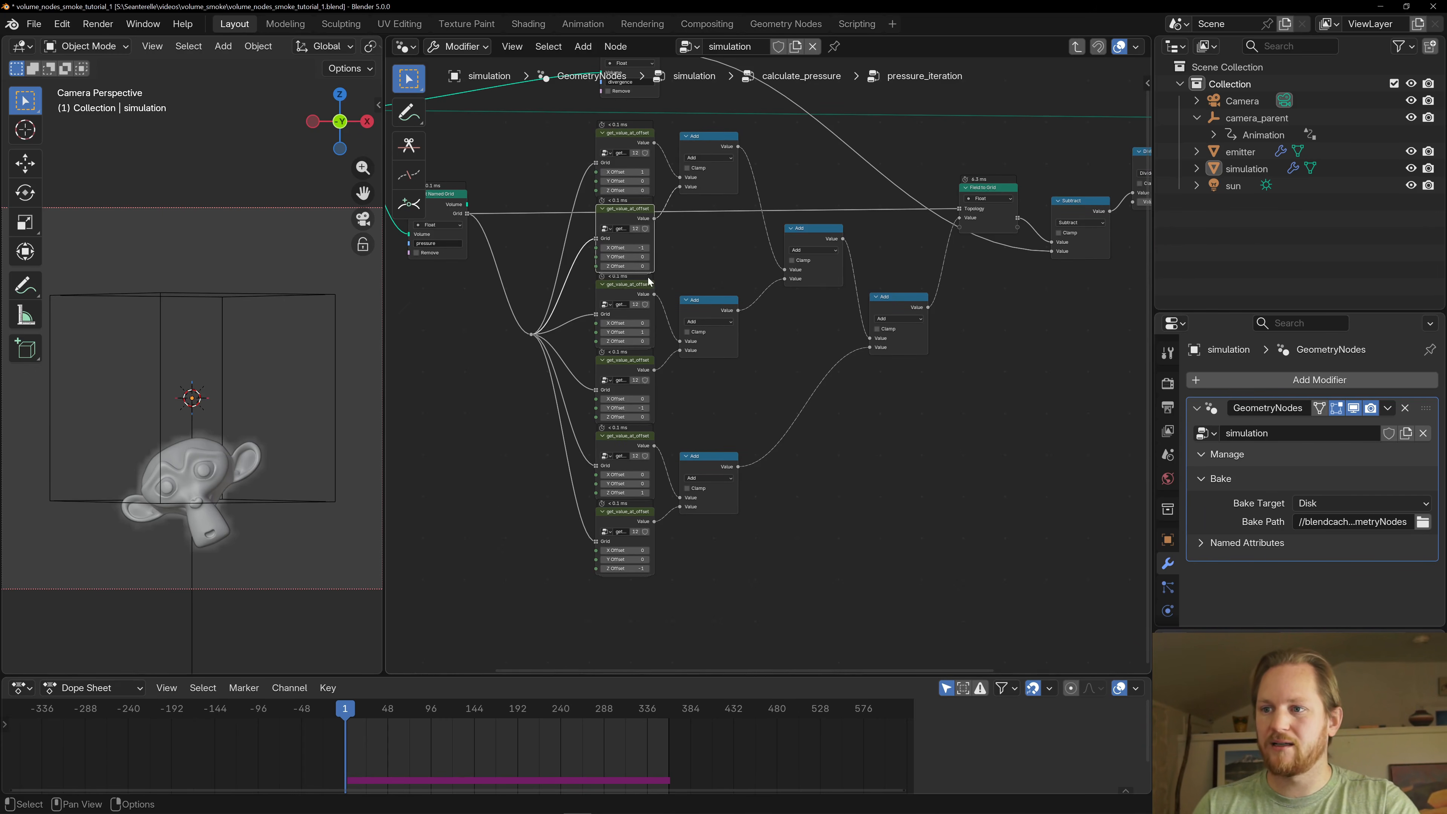
left_click(625, 294)
left_click(623, 370)
left_click(622, 446)
left_click(610, 521)
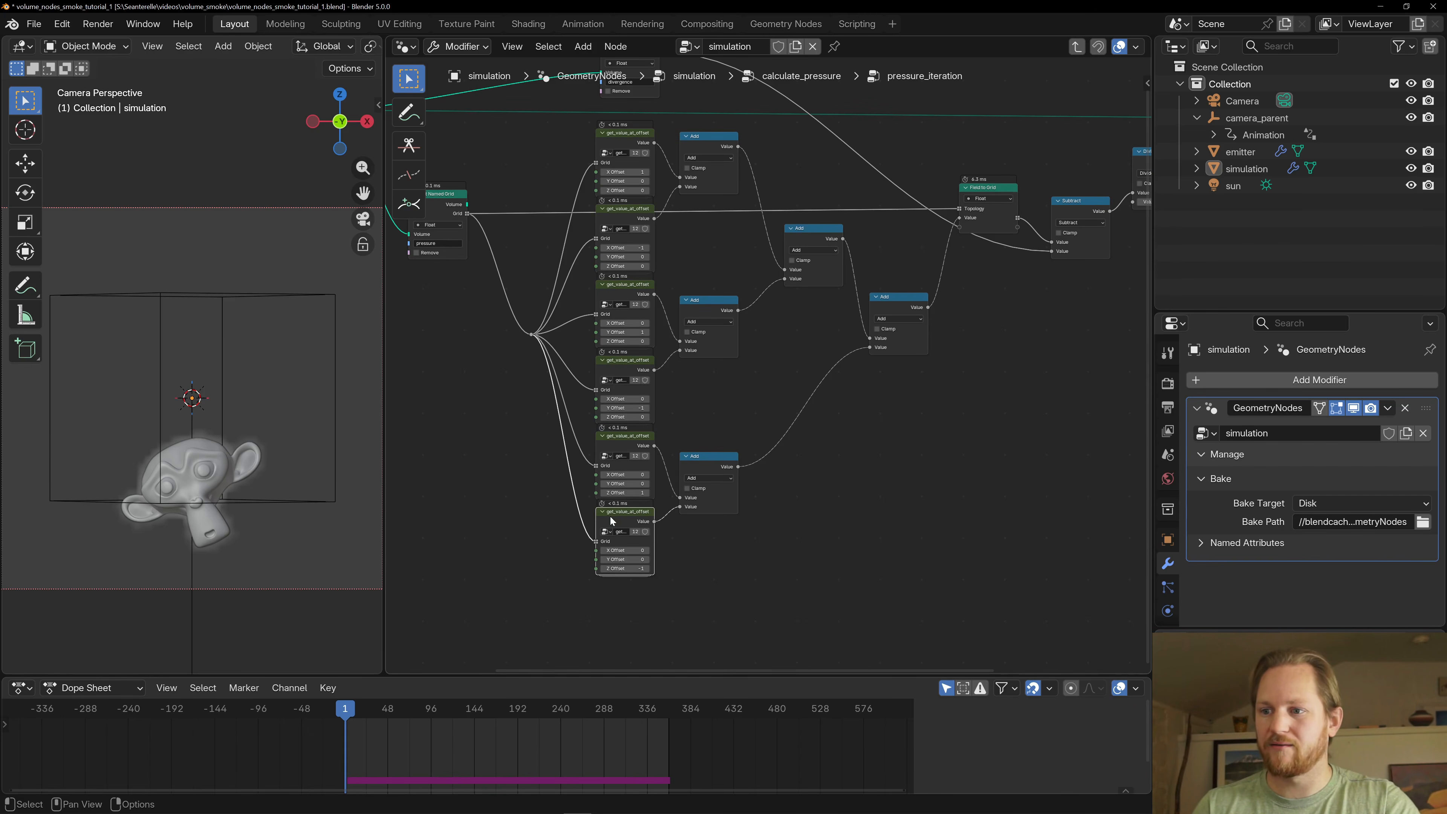
- Open the get_value_at_offset group from the sampling node with X Offset -1
left_click(617, 217)
middle_click_drag(564, 258, 714, 350)
key("Tab")
scroll(593, 390, "up", 3)
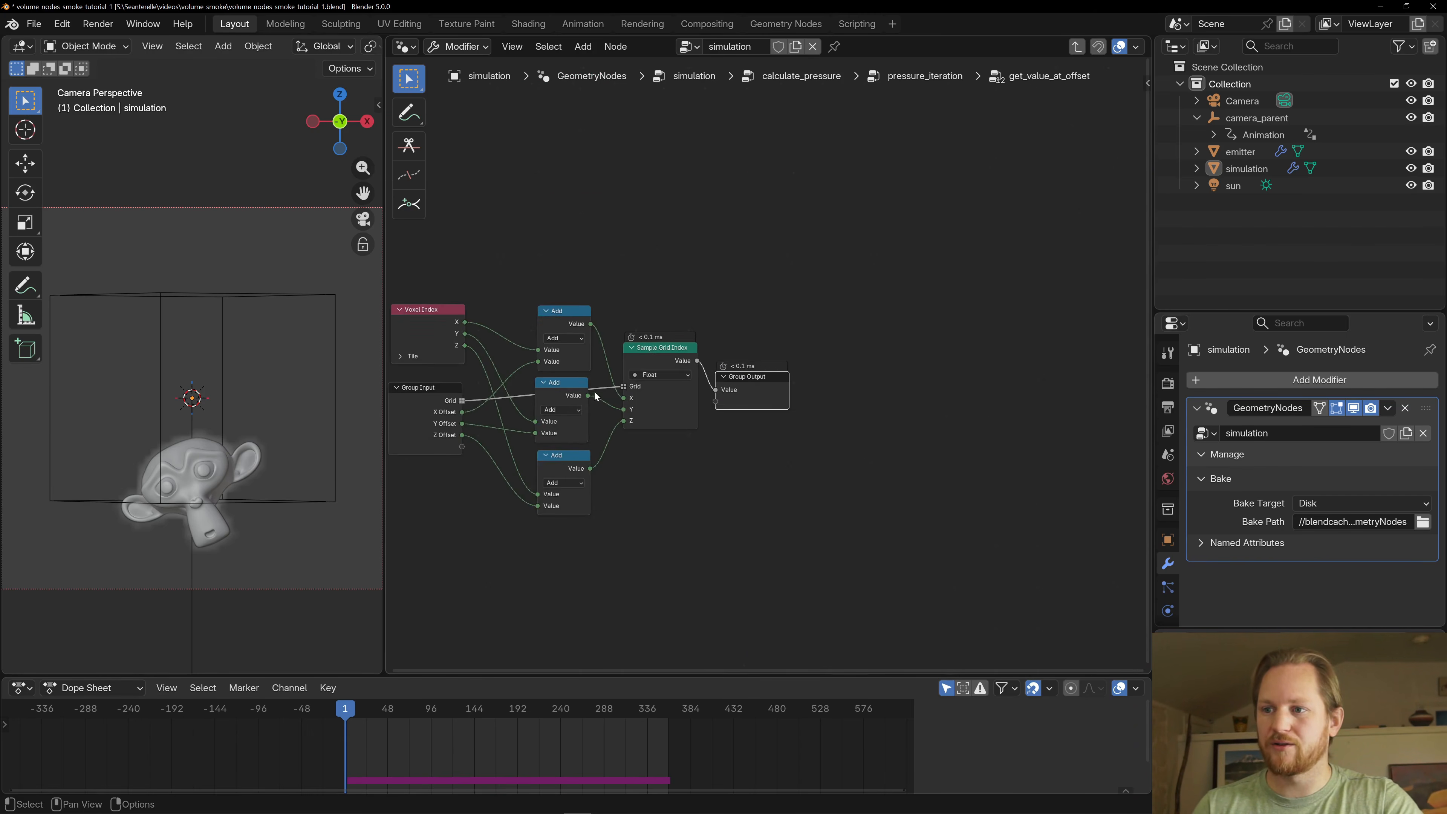
- Examine how get_value_at_offset adds the offsets to the voxel index for grid sampling, and return to the pressure_iteration group
middle_click_drag(639, 293, 825, 264)
scroll(826, 264, "up", 2)
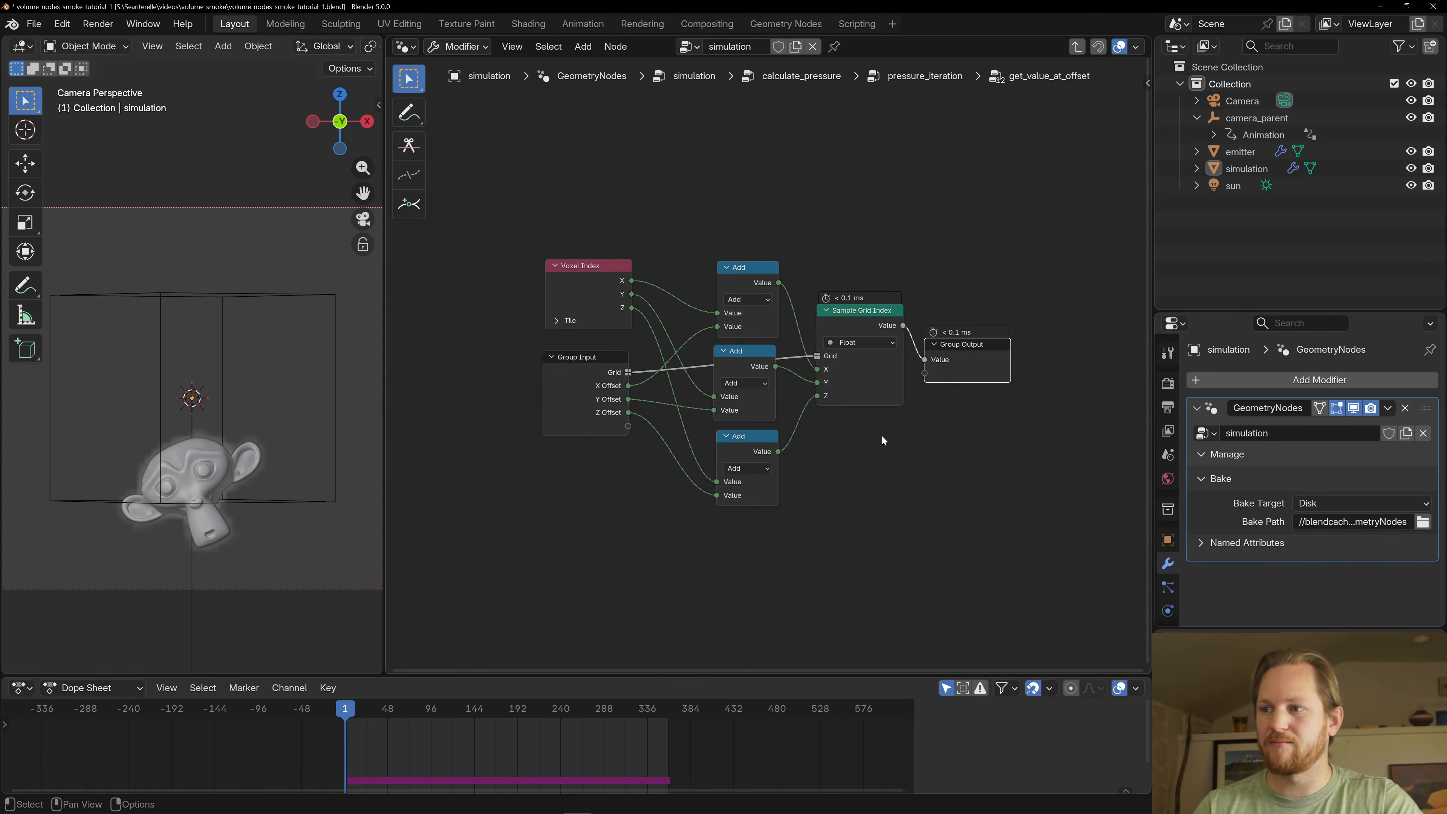
key("Tab")
scroll(893, 355, "down", 4)
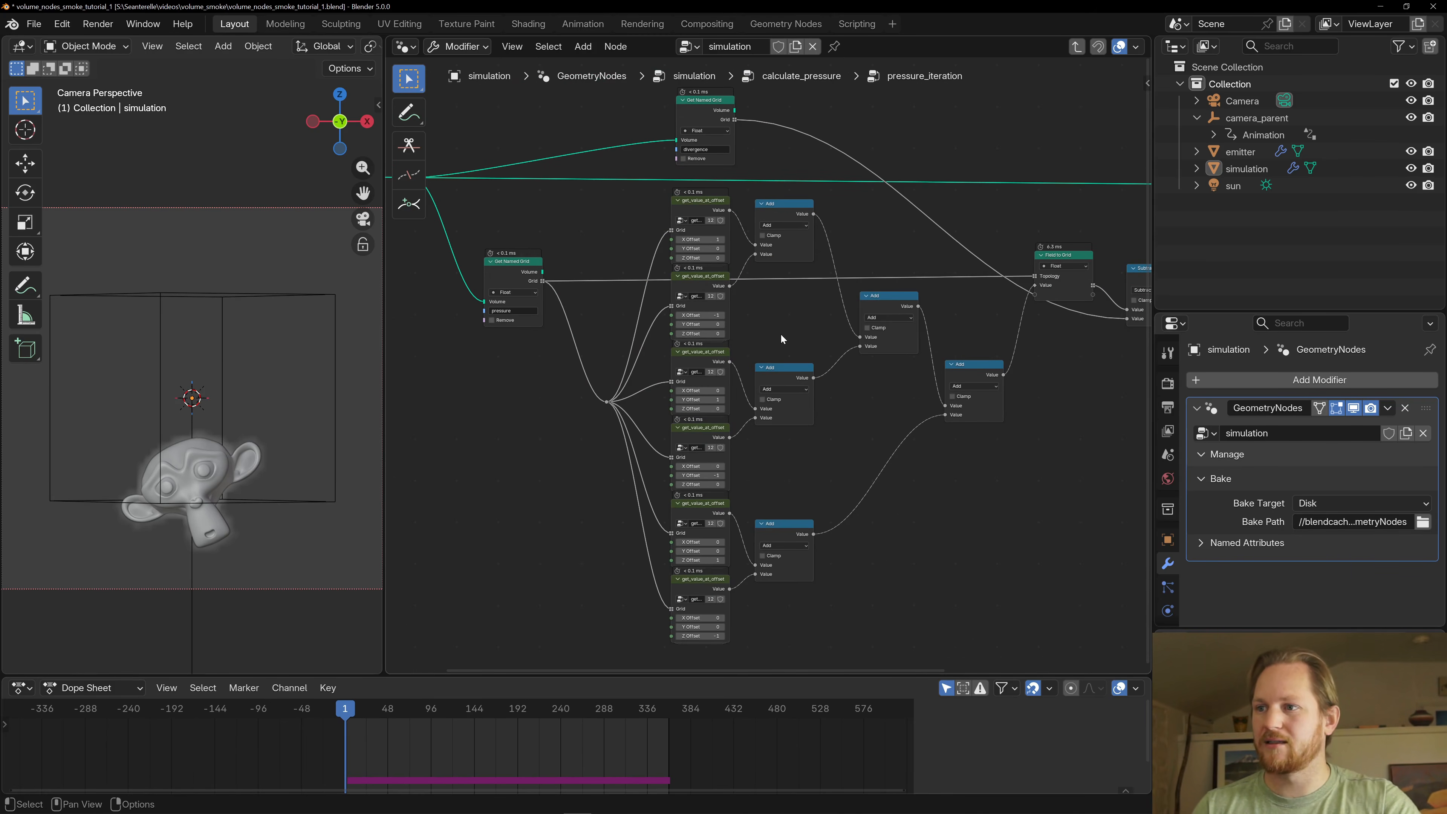
middle_click_drag(780, 341, 762, 294)
scroll(761, 285, "down", 2)
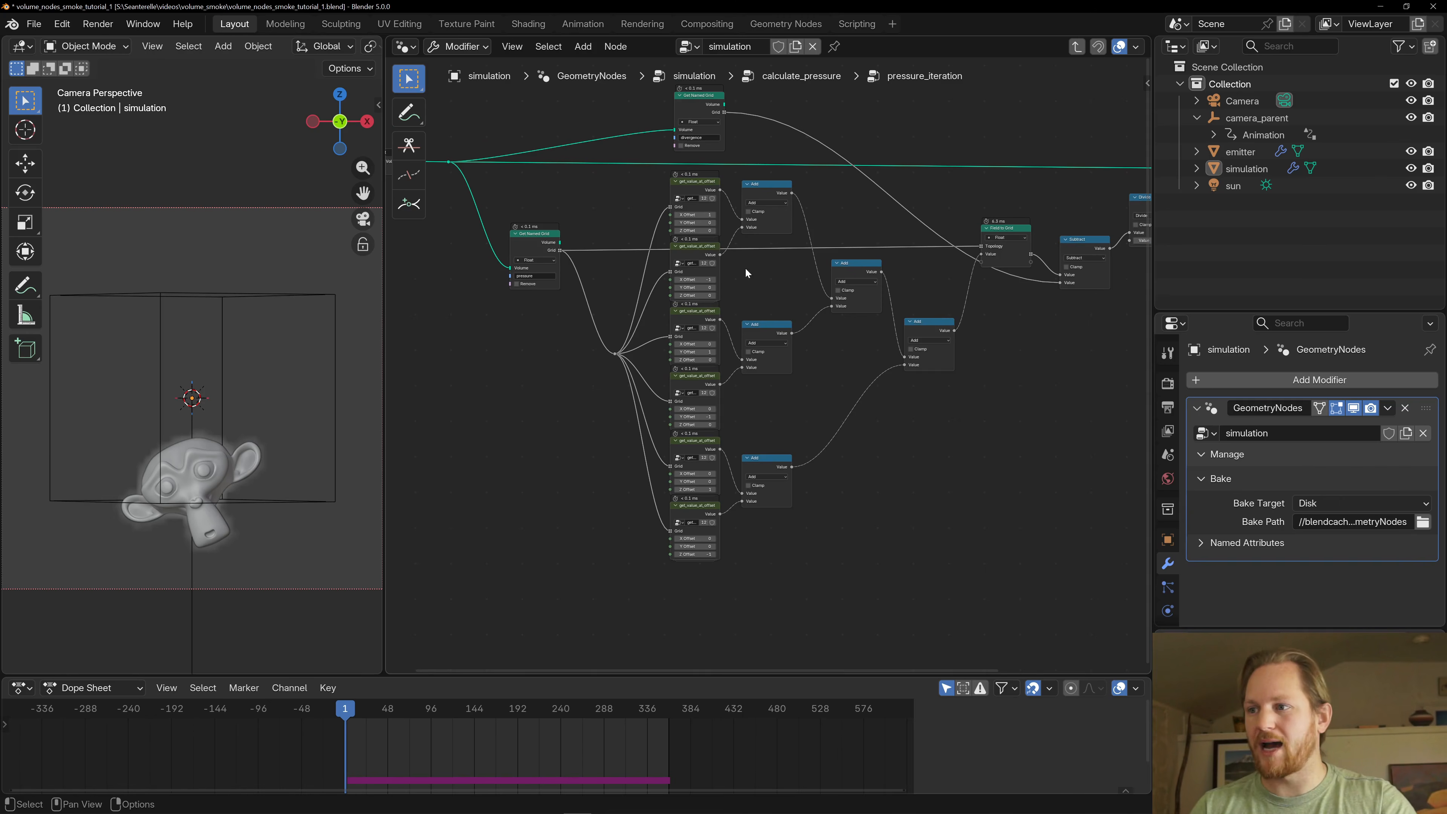
- Inspect the Field to Grid, Subtract and Divide nodes that combine the summed pressure samples with the divergence grid
middle_click_drag(968, 279, 835, 326)
scroll(840, 317, "up", 2)
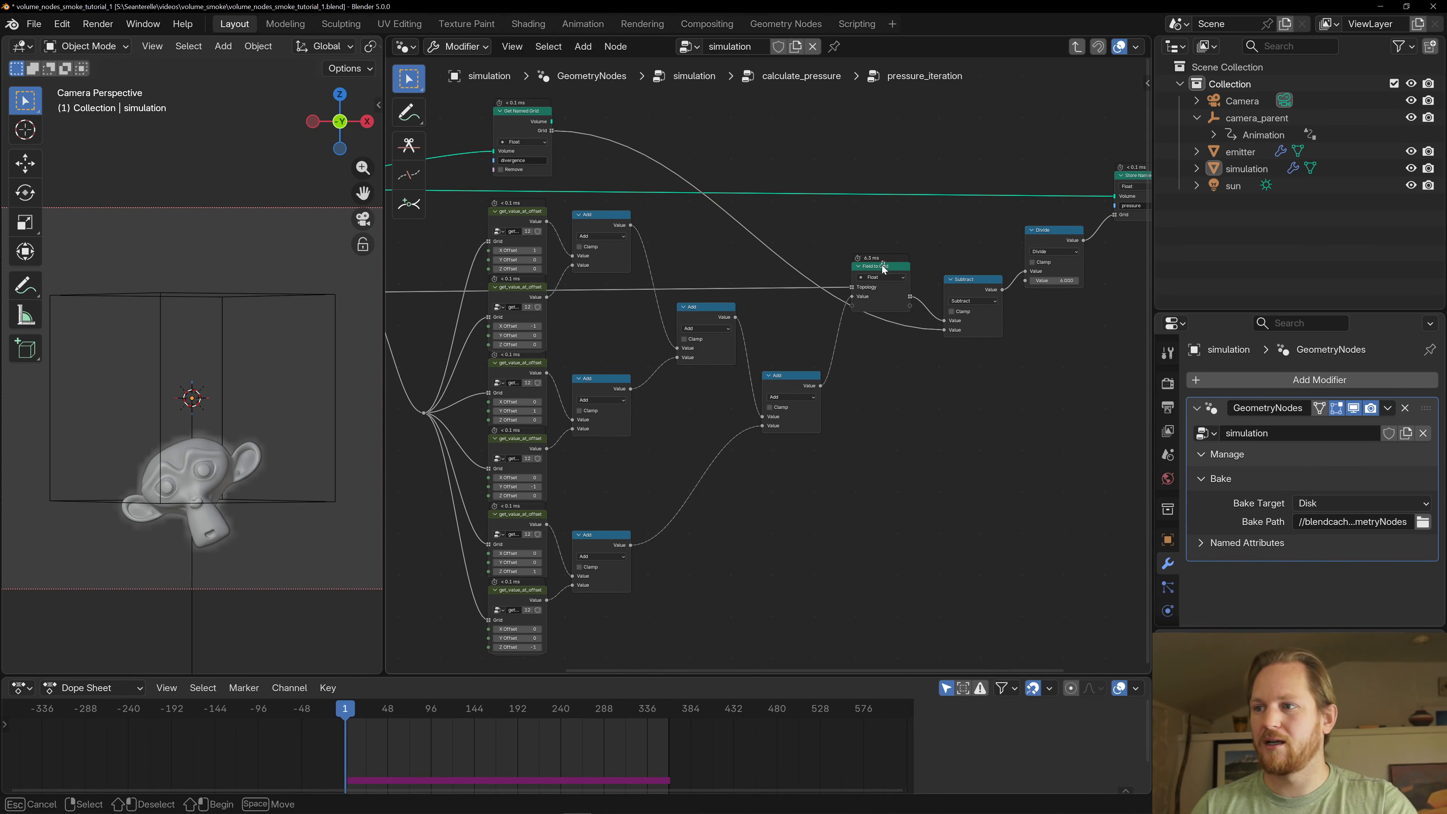
middle_click_drag(957, 262, 891, 284)
left_click(909, 295)
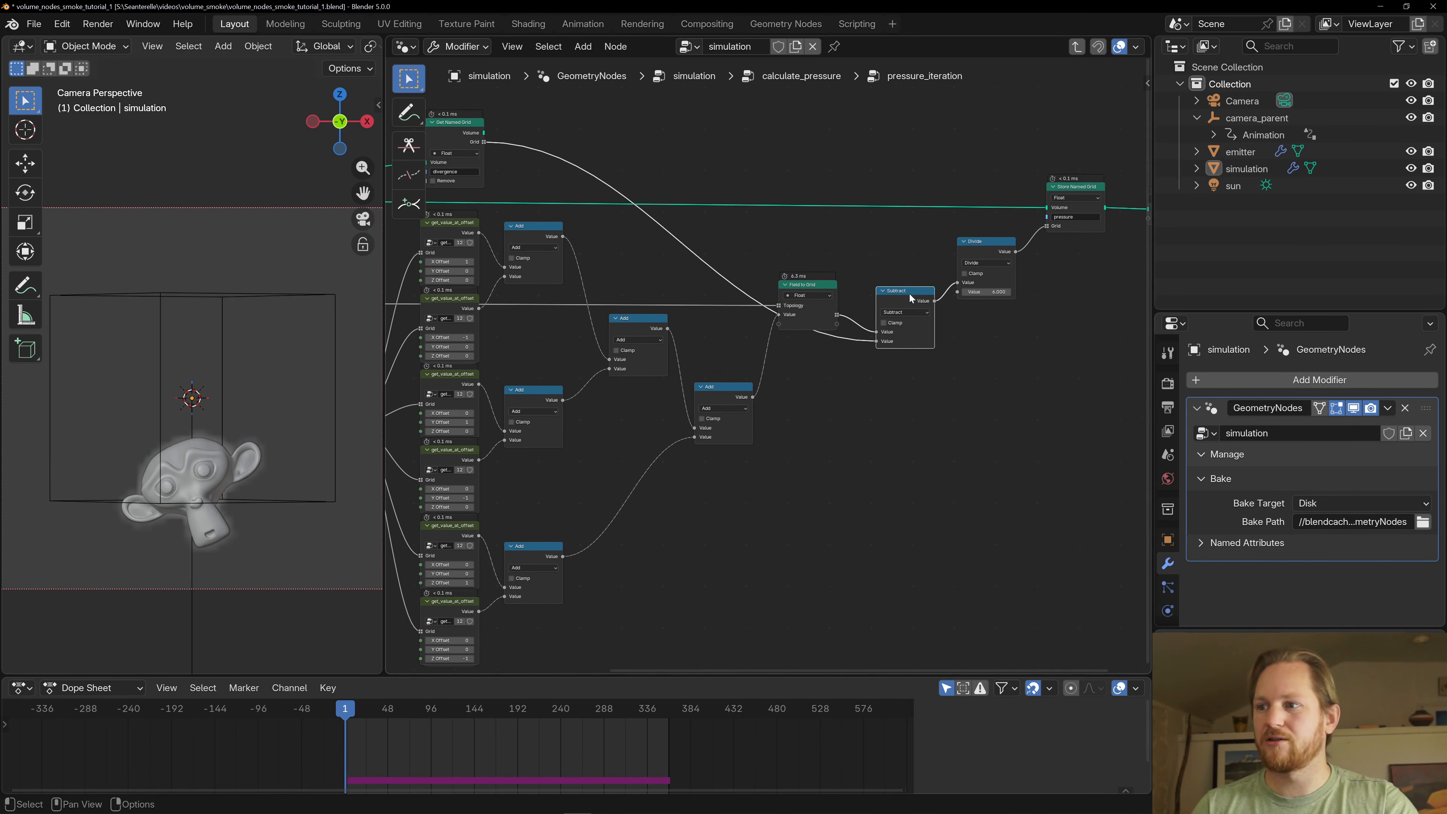
middle_click_drag(549, 177, 822, 212)
left_click(730, 167)
middle_click_drag(994, 252, 709, 217)
scroll(798, 251, "up", 1)
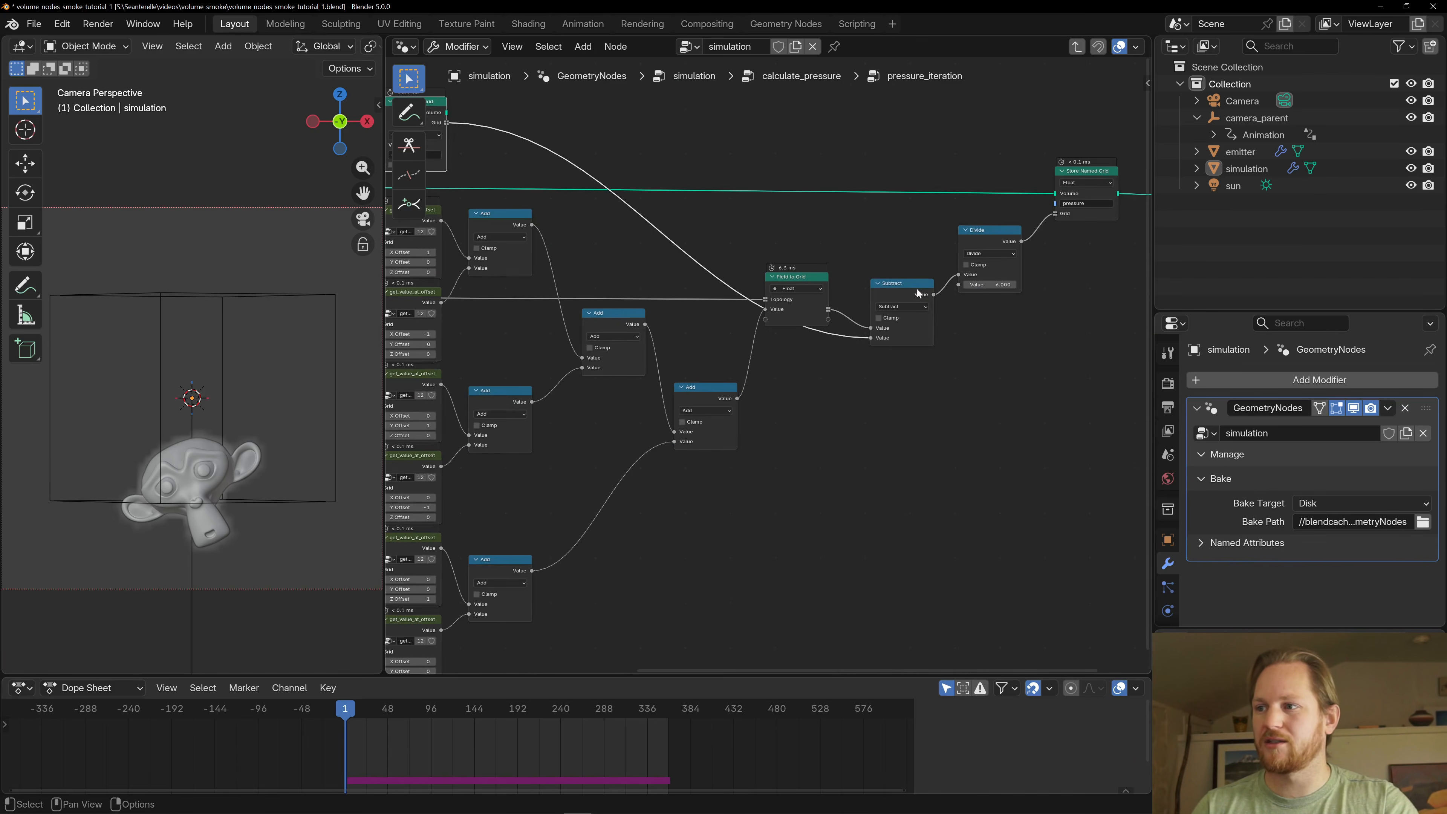
left_click(970, 247)
scroll(874, 349, "down", 5)
scroll(878, 336, "up", 5)
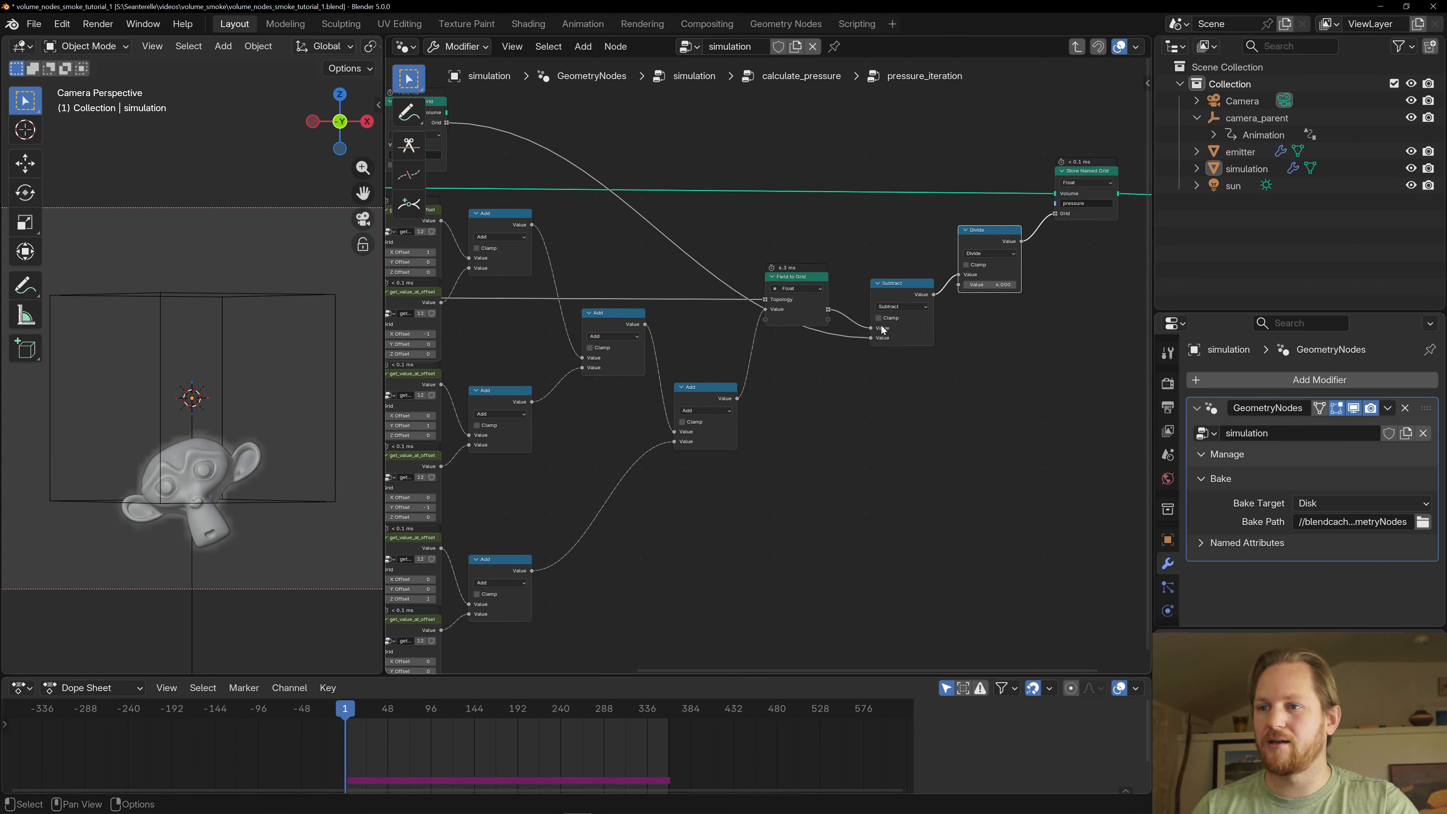
- Trace the pressure samples through the Add nodes to the Divide node, and nudge the Divide node slightly down
middle_click_drag(547, 295, 856, 252)
scroll(751, 249, "down", 3)
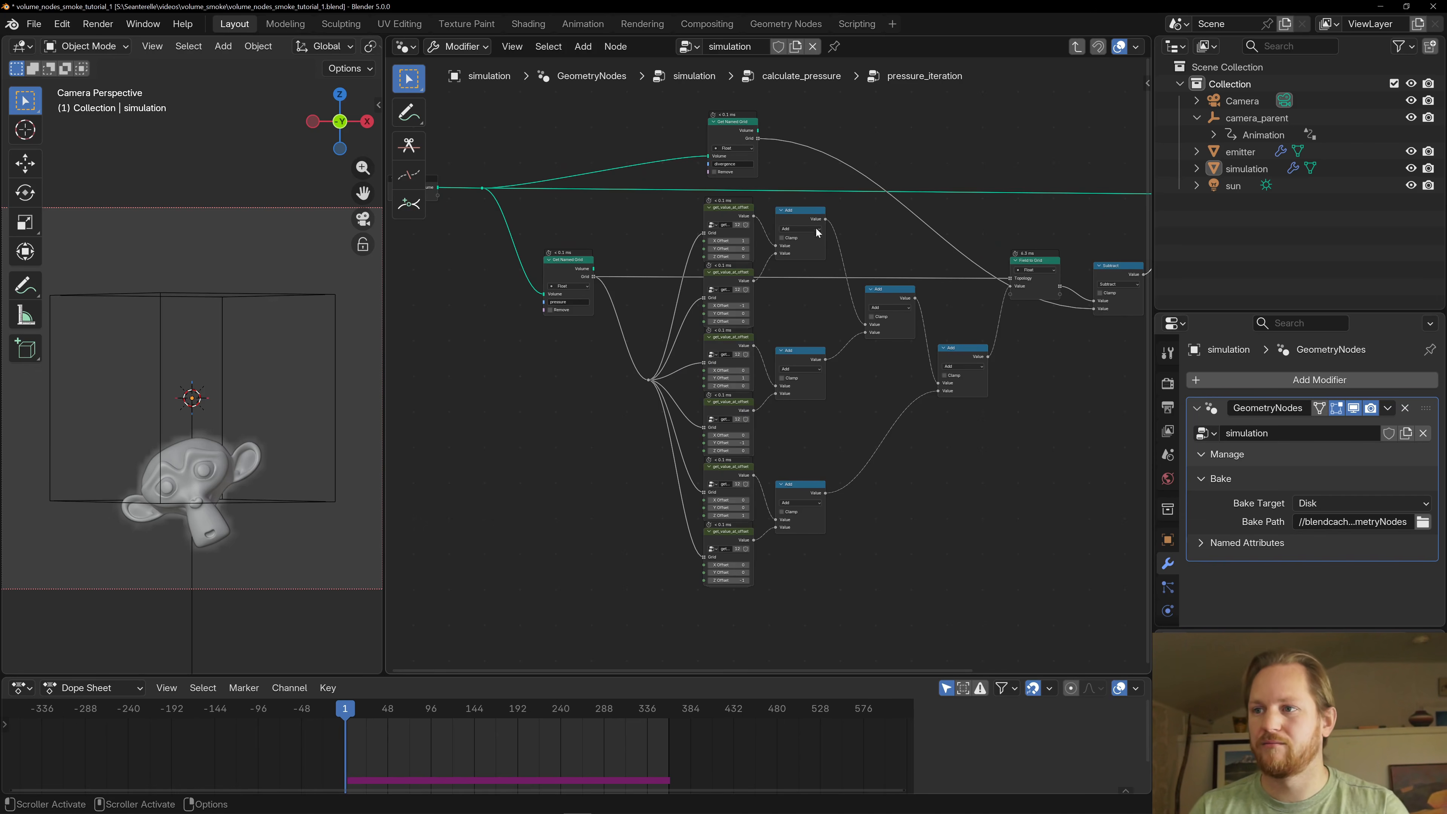
middle_click_drag(912, 266, 803, 266)
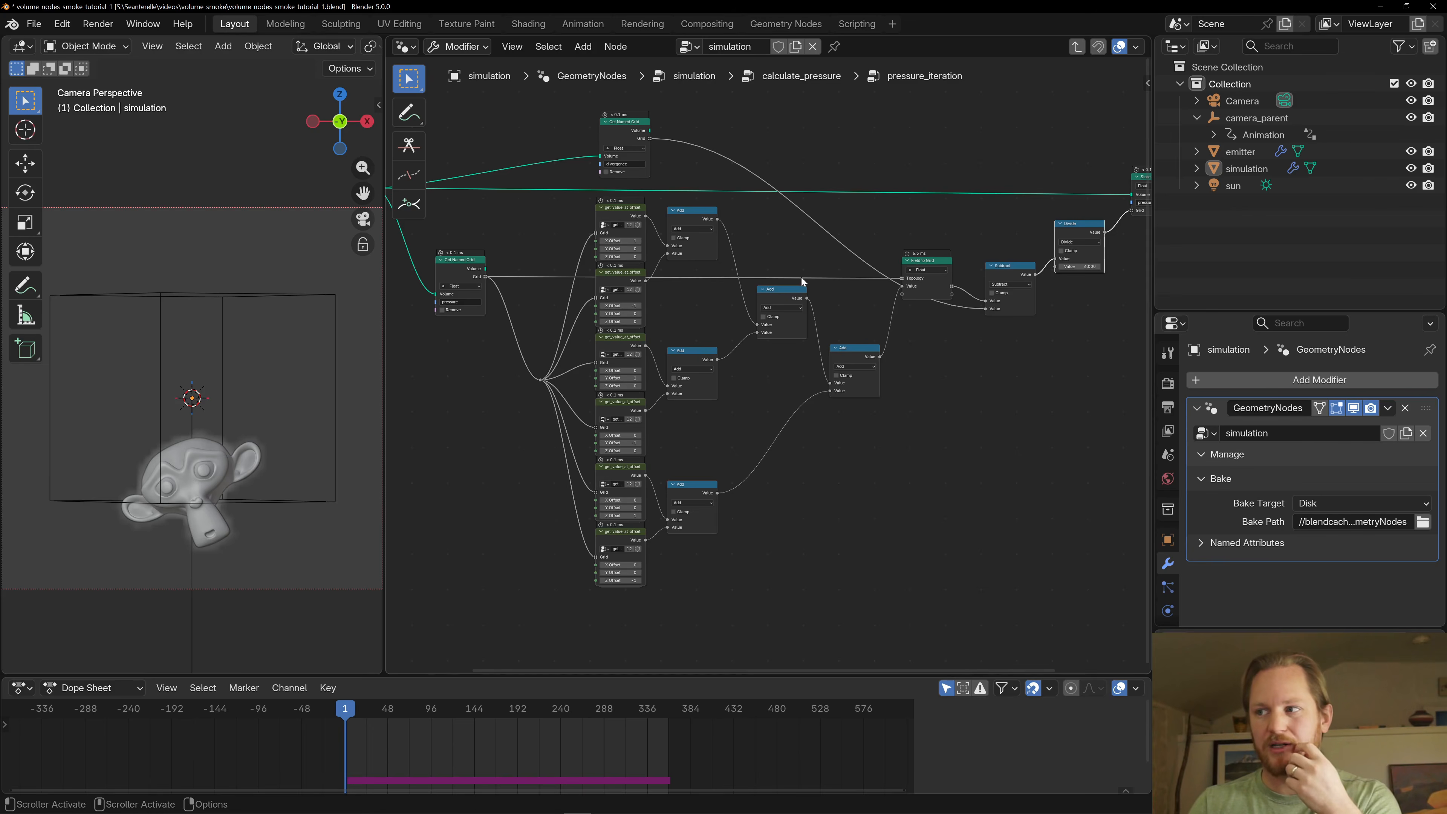
middle_click_drag(815, 380, 729, 420)
scroll(840, 441, "up", 2)
left_click(841, 442)
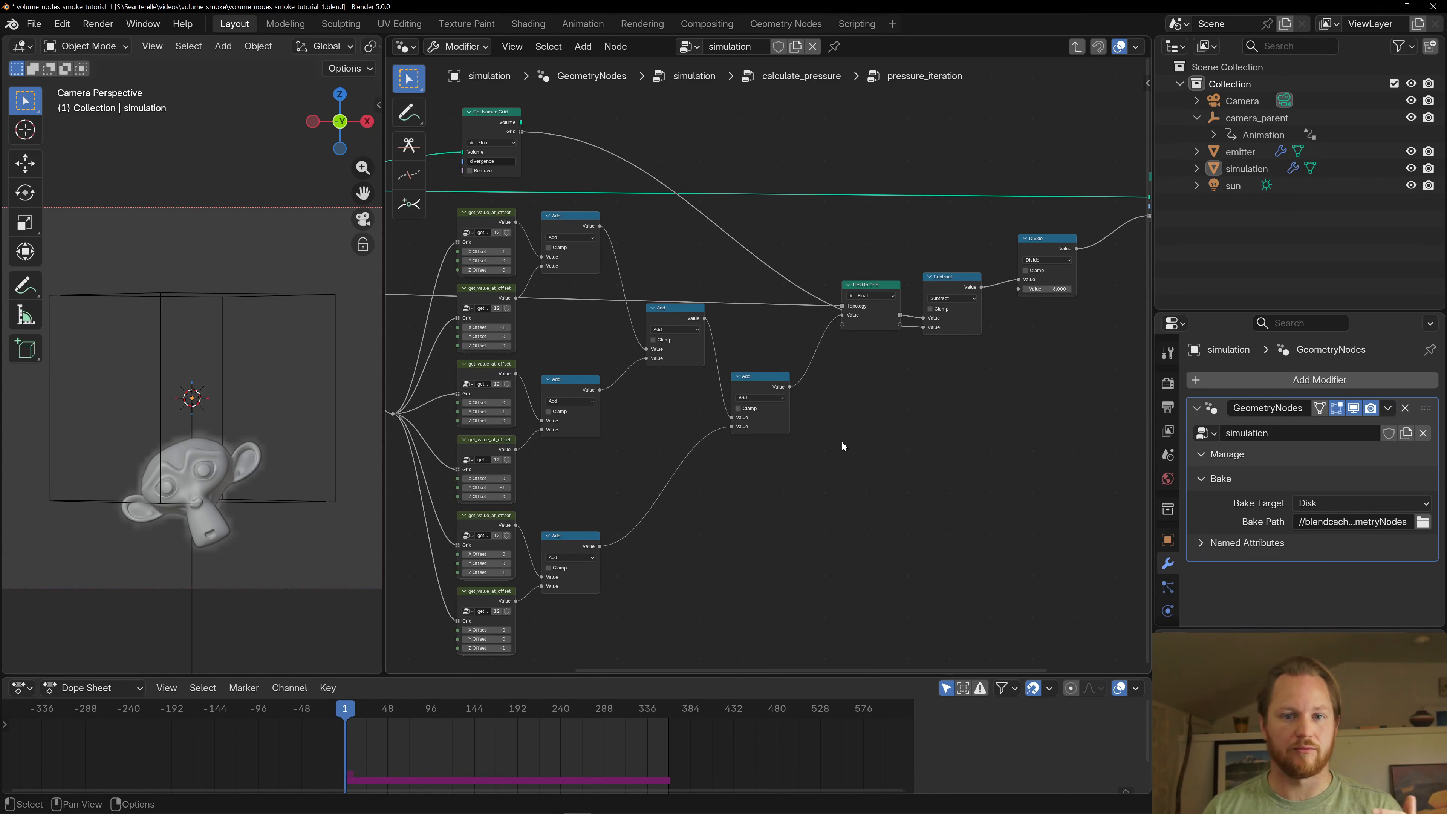
middle_click_drag(760, 405, 854, 363)
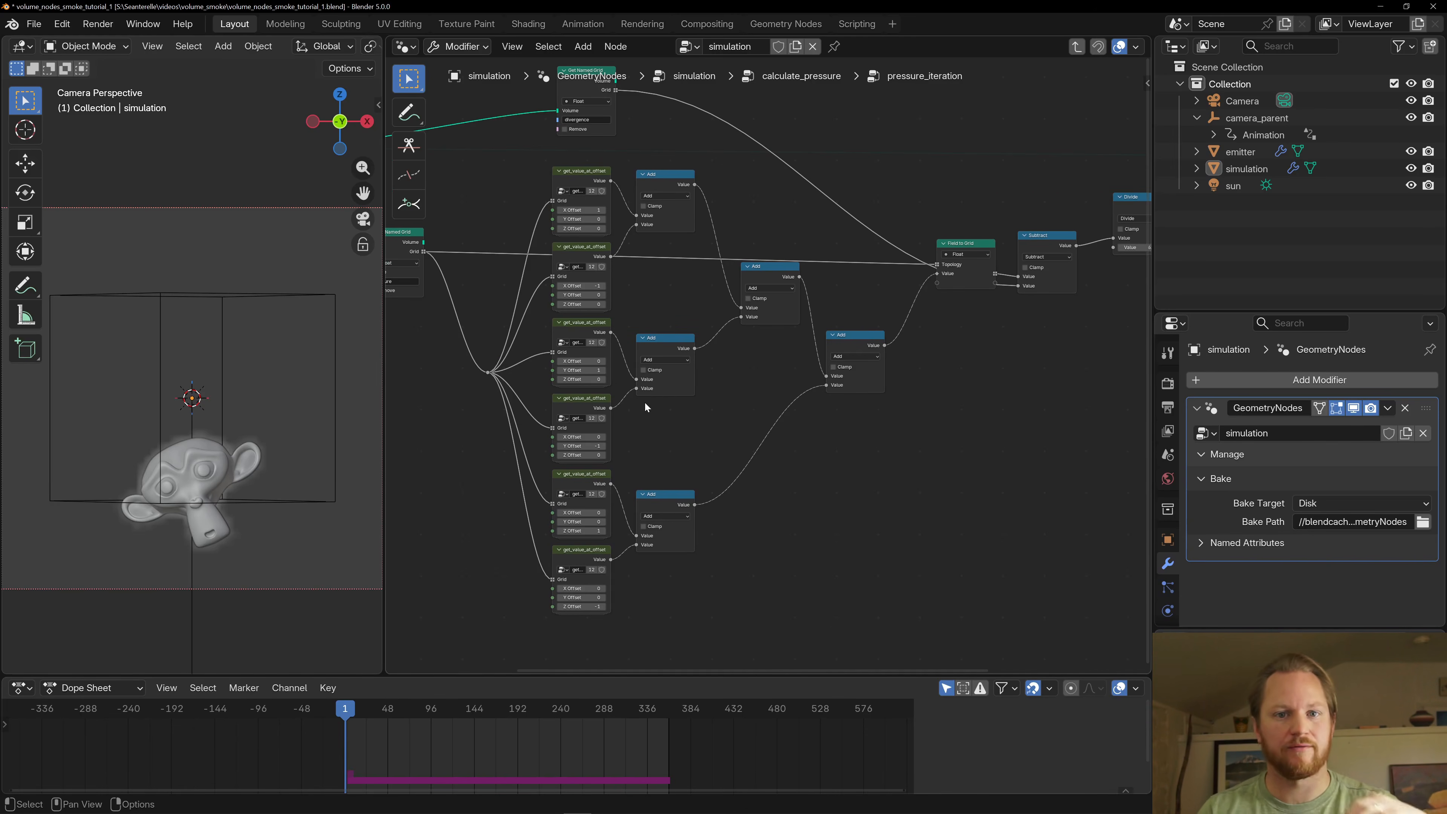
scroll(806, 420, "down", 1)
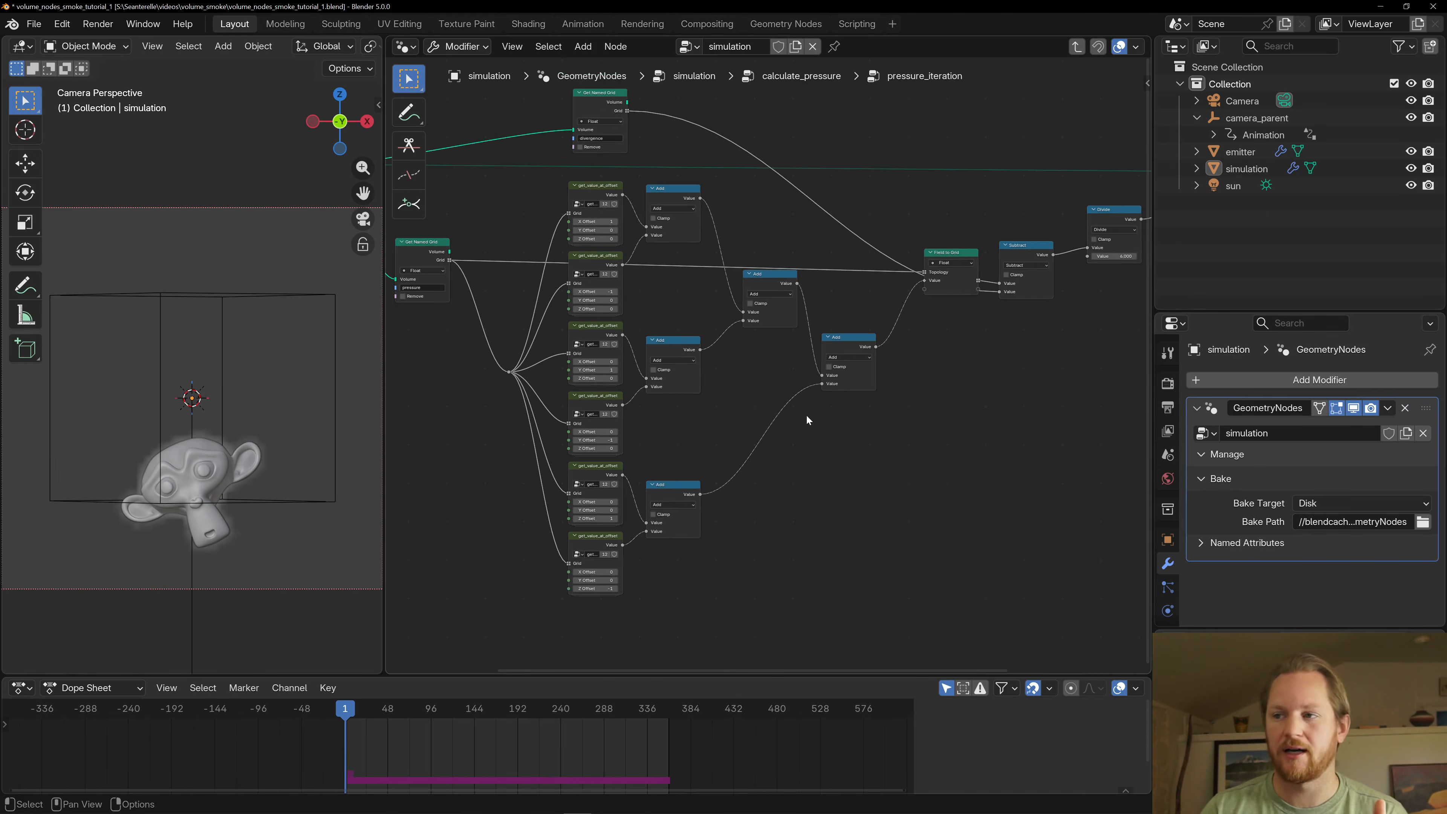
left_click_drag(1099, 212, 1102, 230)
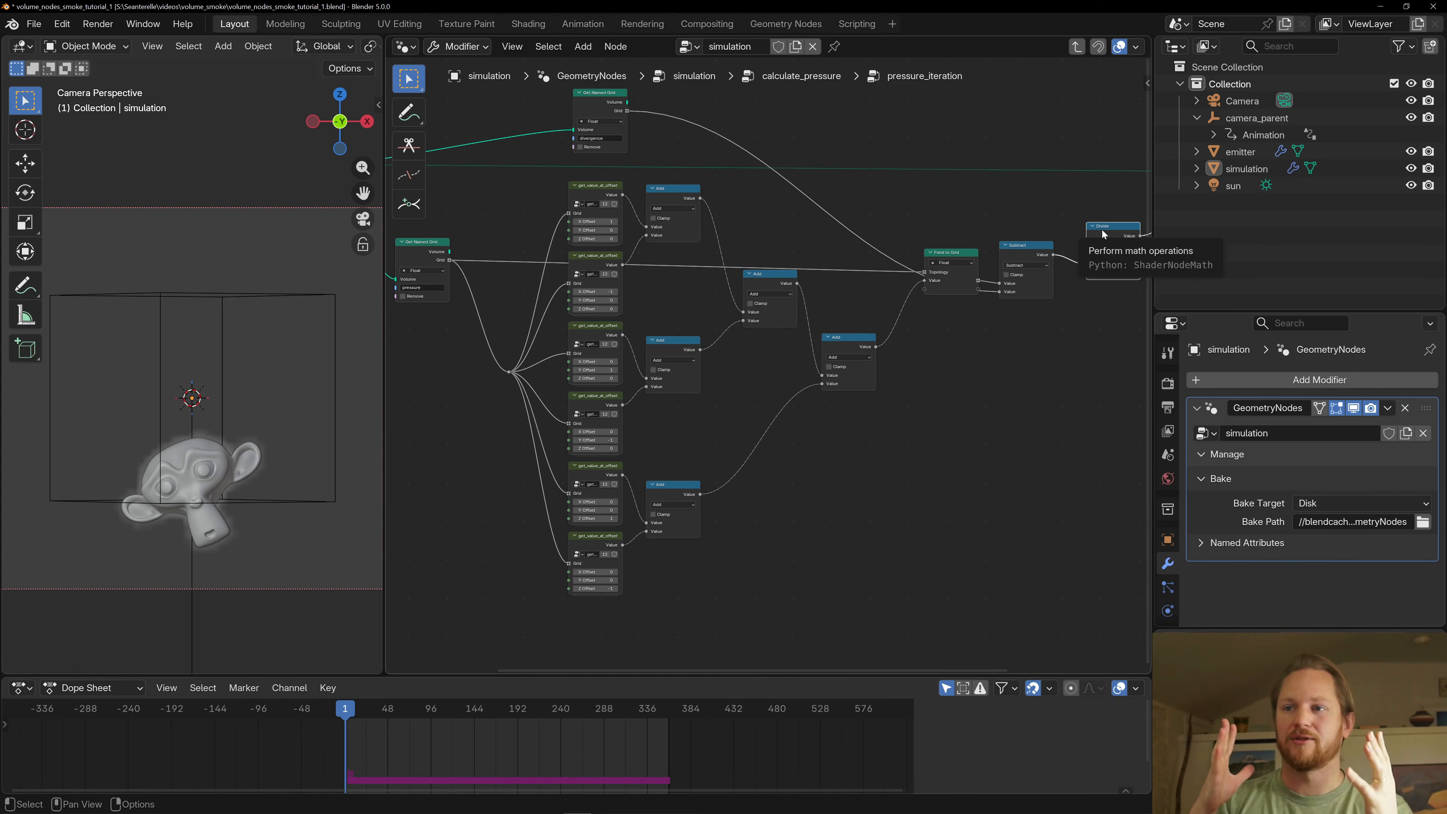
key("Home")
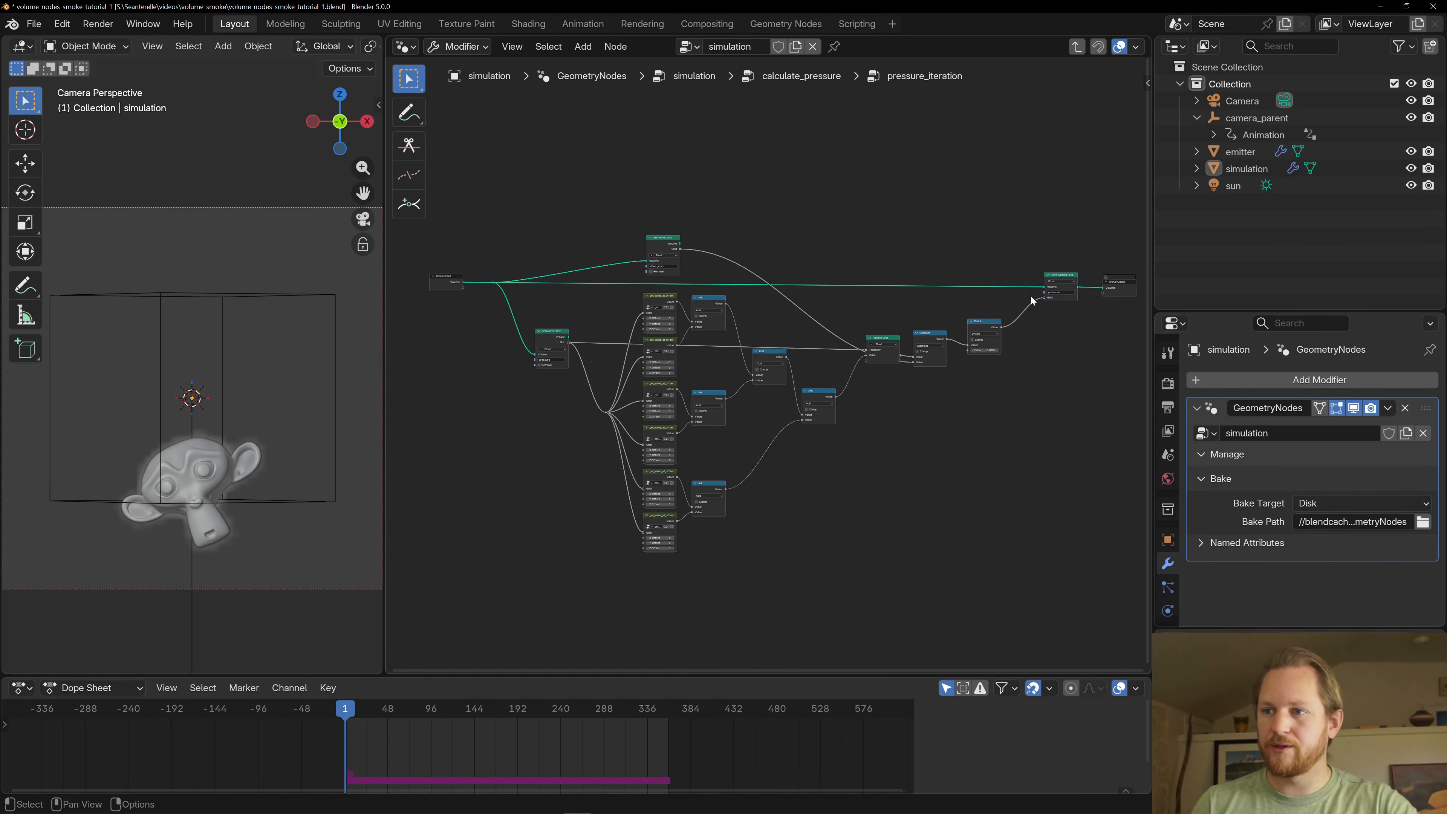
- Leave the pressure_iteration and calculate_pressure groups for the simulation node tree, and save the file
key("Tab")
key("Home")
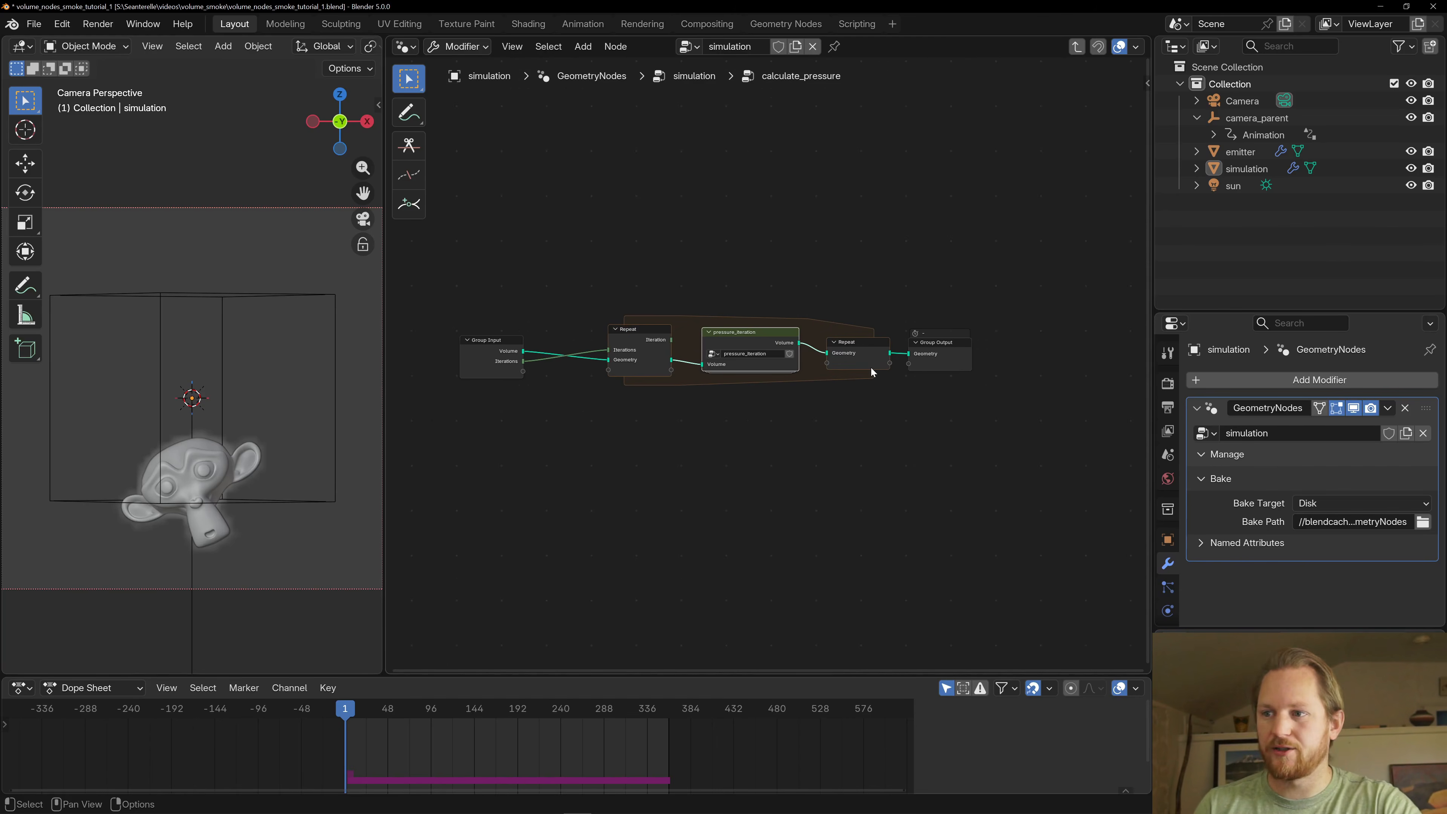
left_click(932, 356)
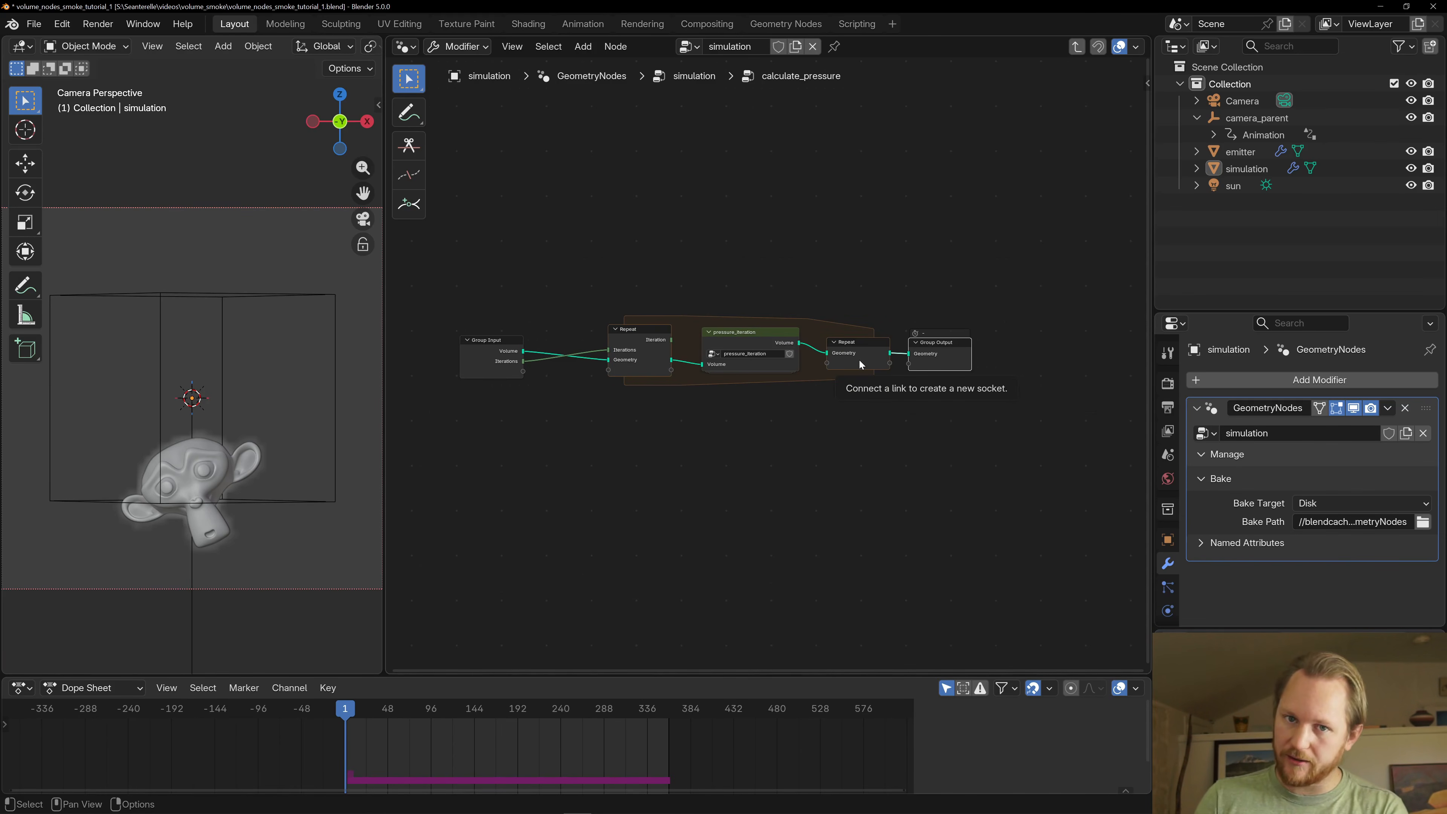
key("Tab")
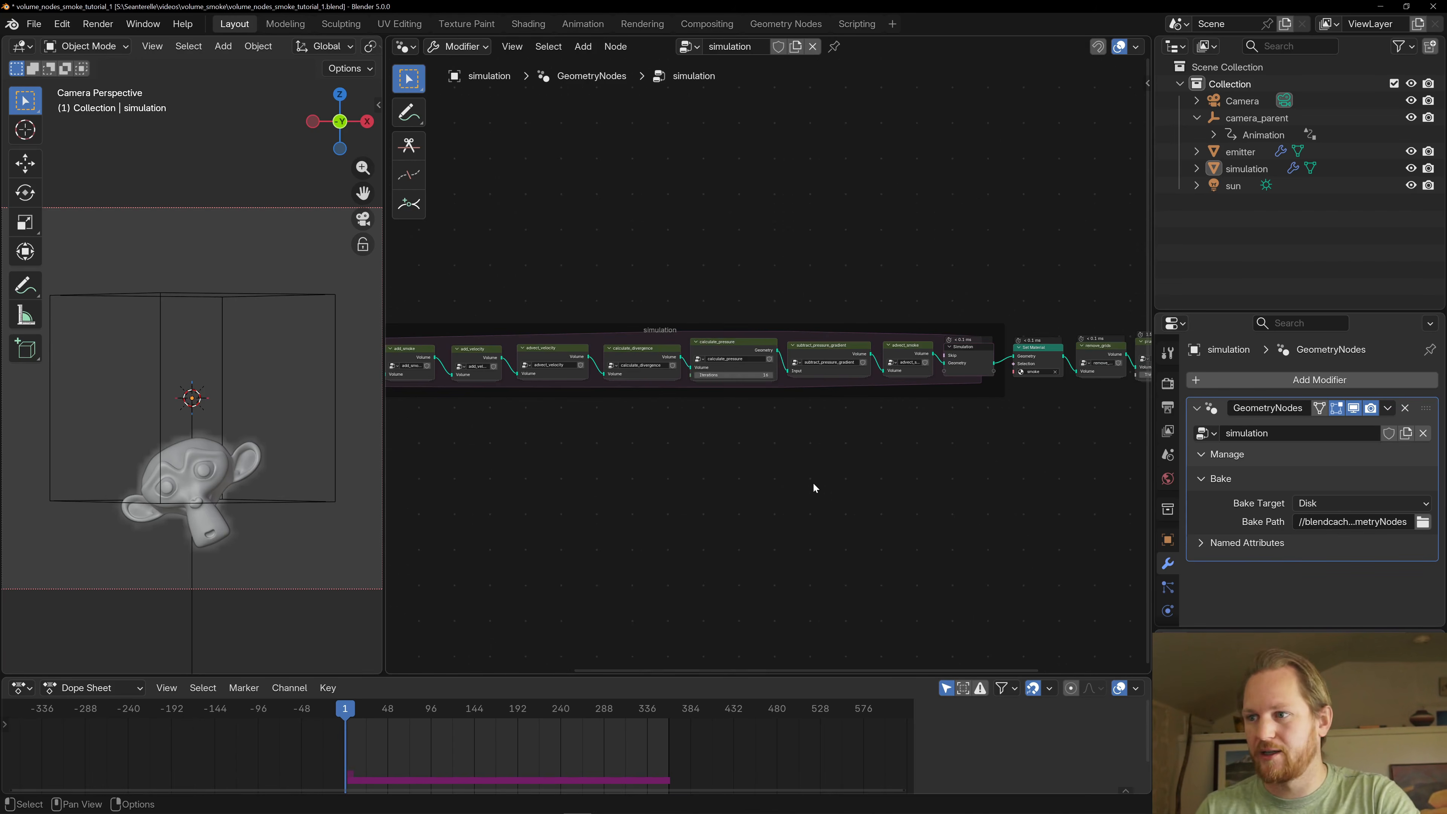
key("ctrl+s")
- Open the subtract_pressure_gradient group that follows calculate_pressure and view its whole node layout
middle_click_drag(885, 371, 806, 364)
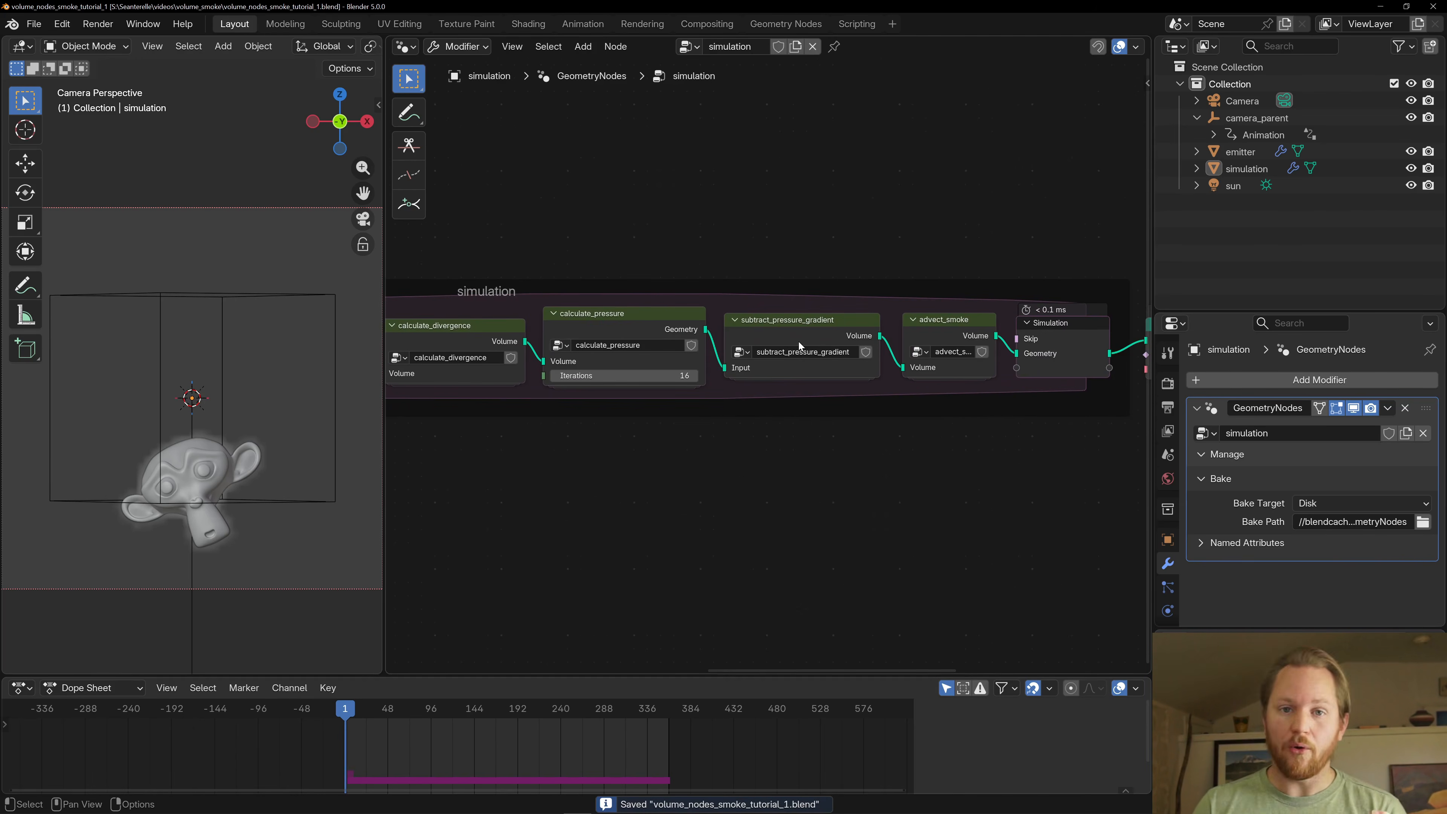
left_click(576, 327)
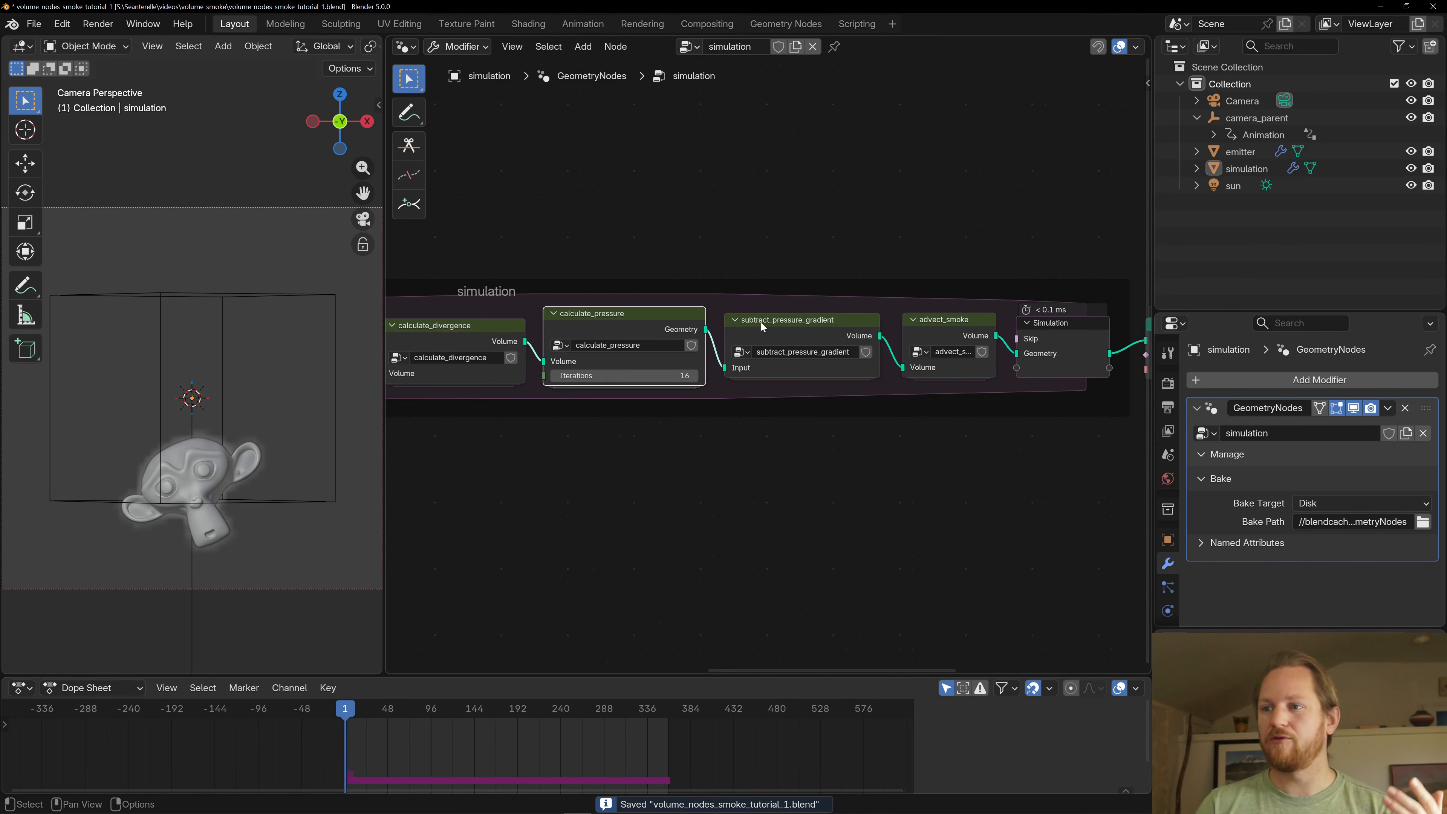
left_click(764, 323)
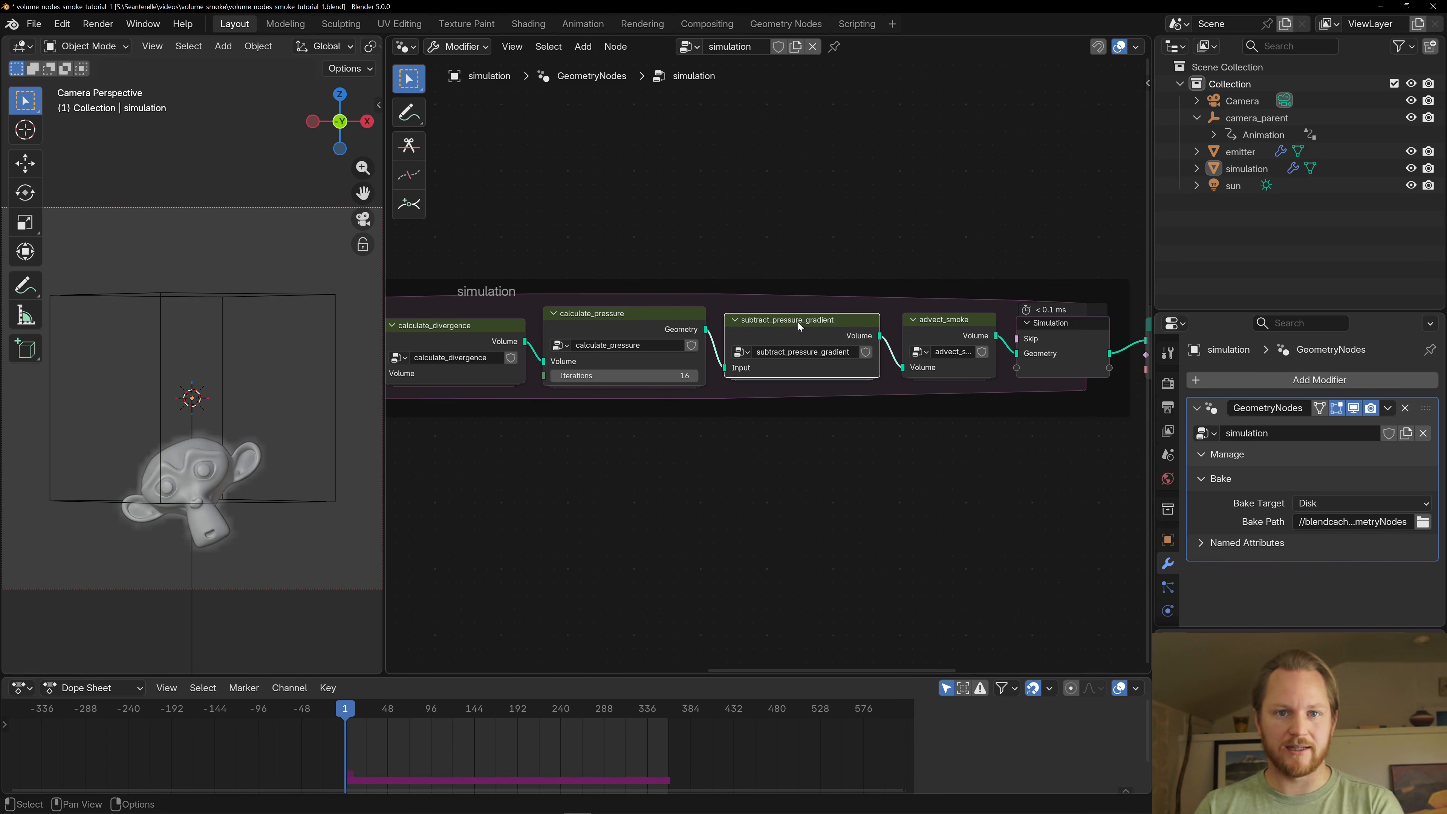
key("Tab")
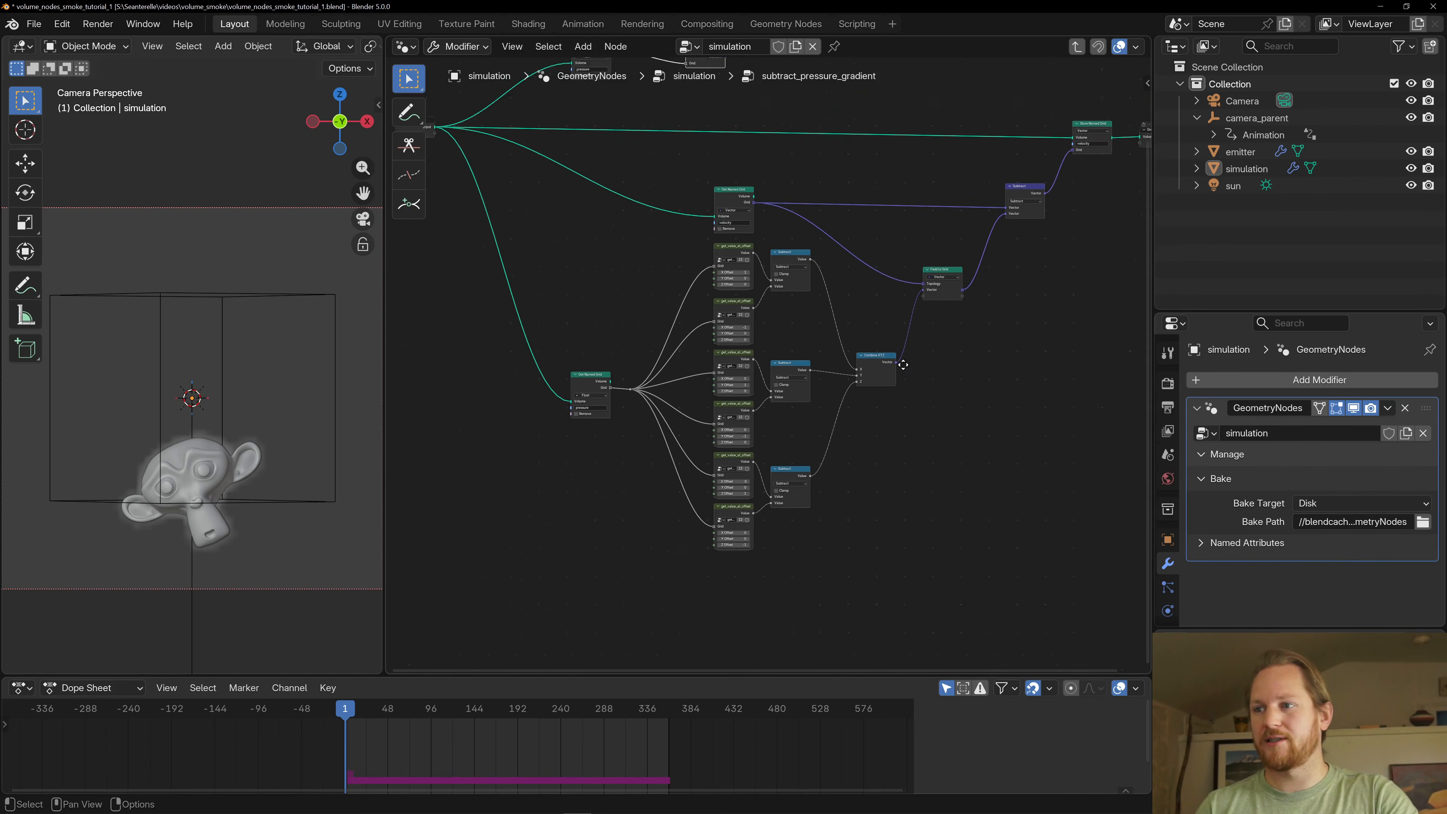
scroll(873, 408, "down", 2)
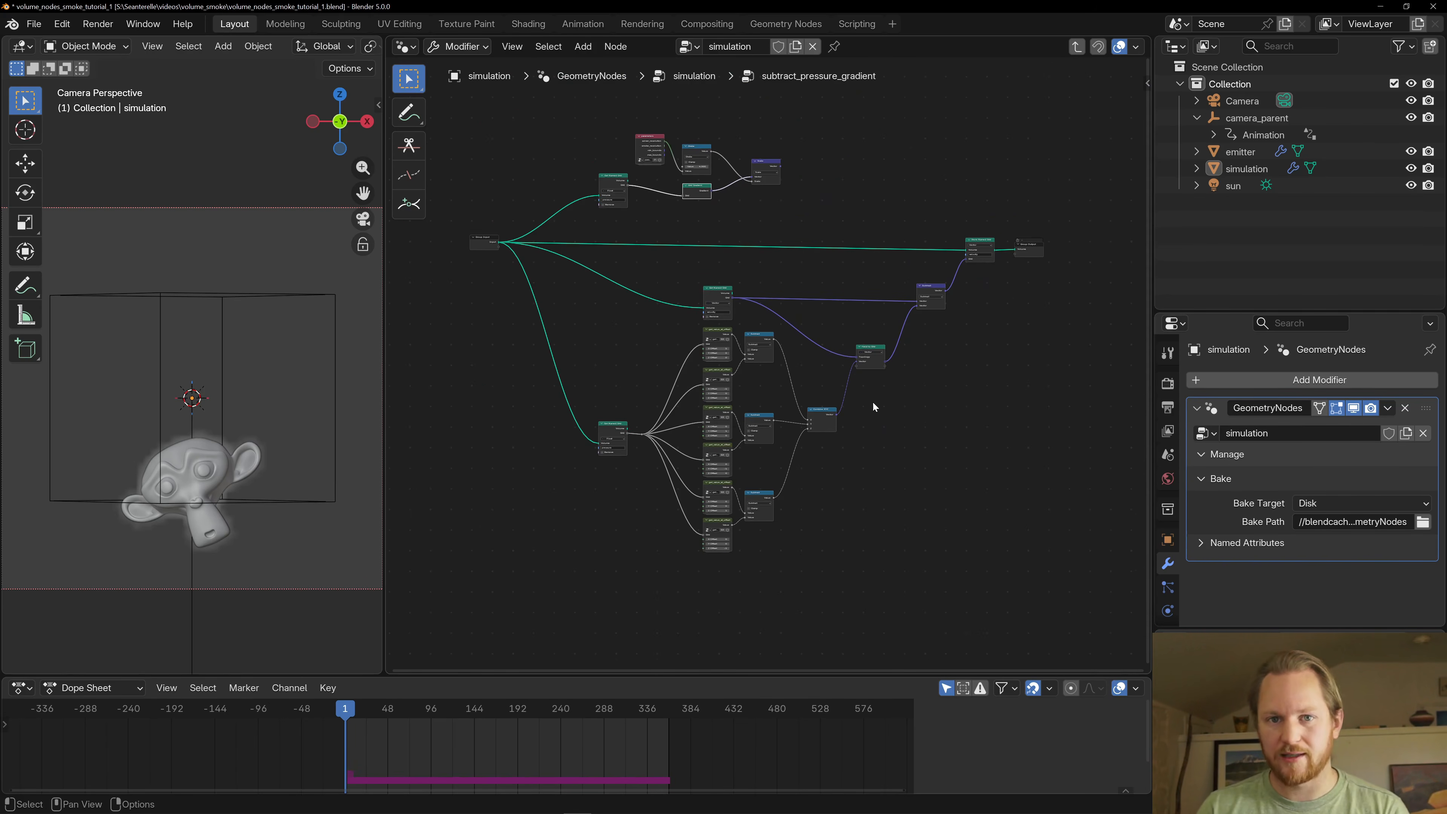
- Nudge the velocity Get Named Grid node slightly within the subtract_pressure_gradient group
scroll(746, 397, "up", 4)
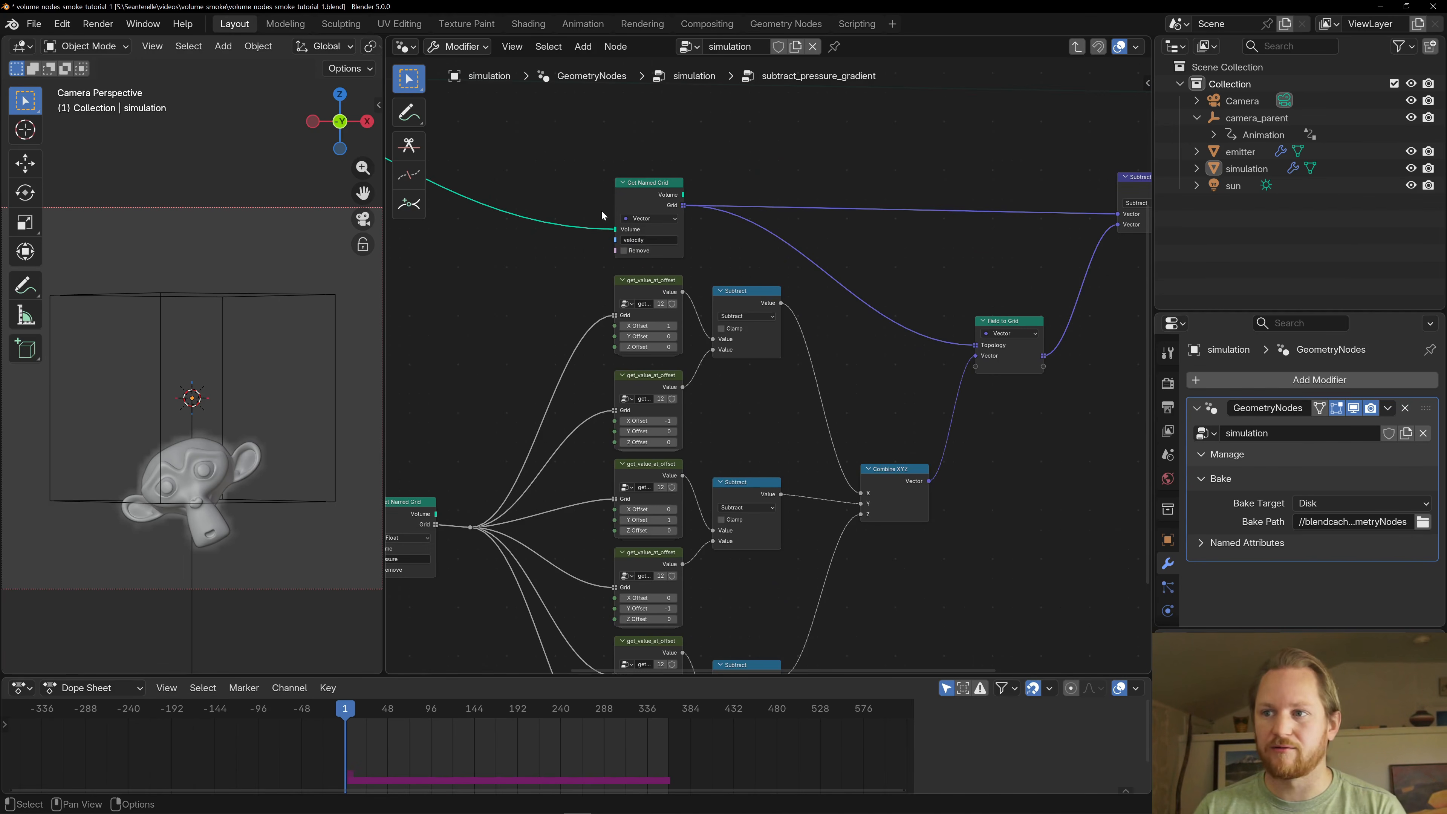
left_click_drag(650, 177, 664, 186)
scroll(649, 163, "down", 3)
middle_click_drag(649, 164, 691, 428)
middle_click_drag(569, 409, 637, 394)
scroll(645, 399, "down", 1)
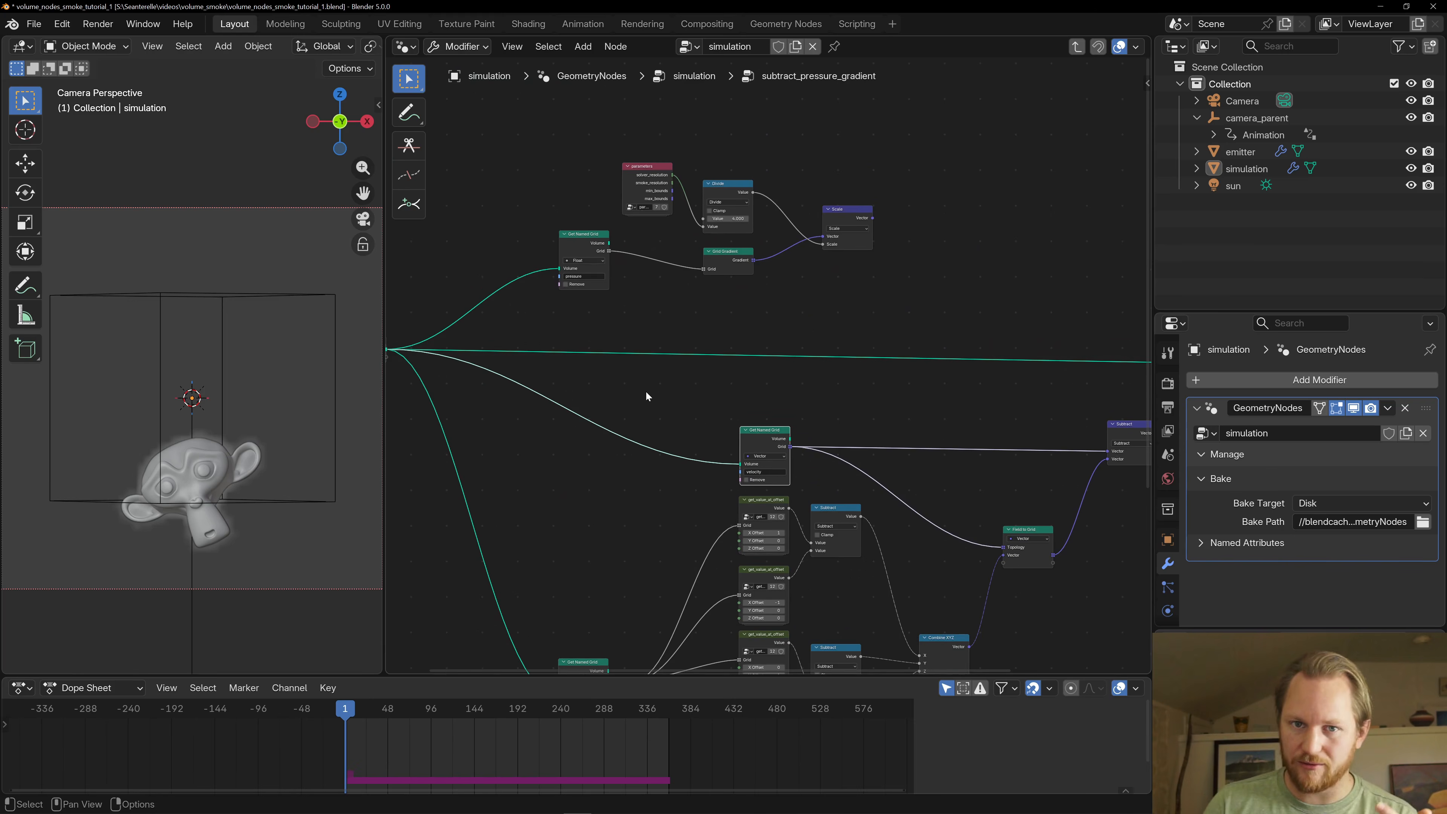
- Examine the unconnected branch where the Grid Gradient node takes the pressure grid and feeds the Scale node
scroll(654, 334, "up", 1)
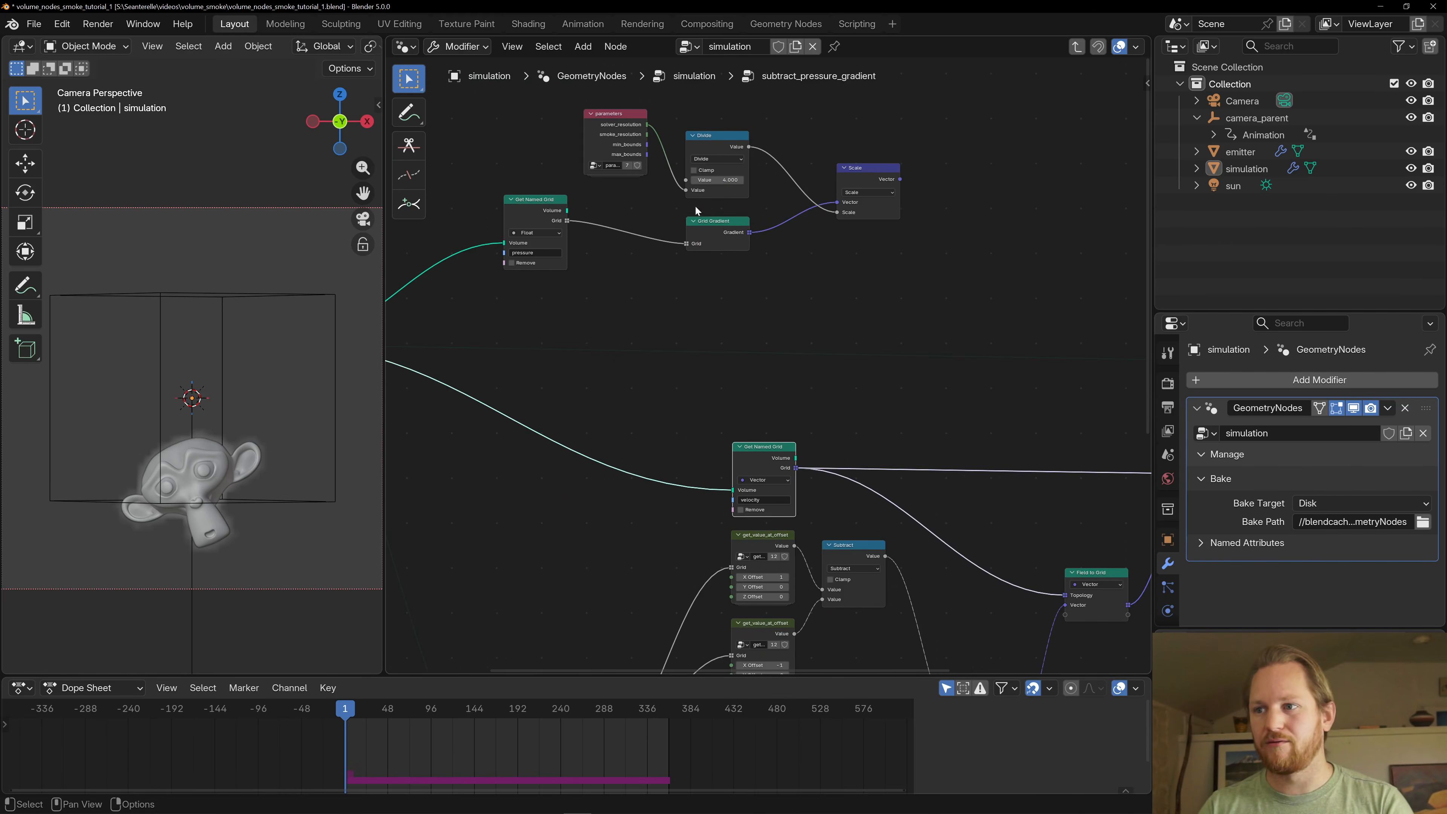
left_click(719, 224)
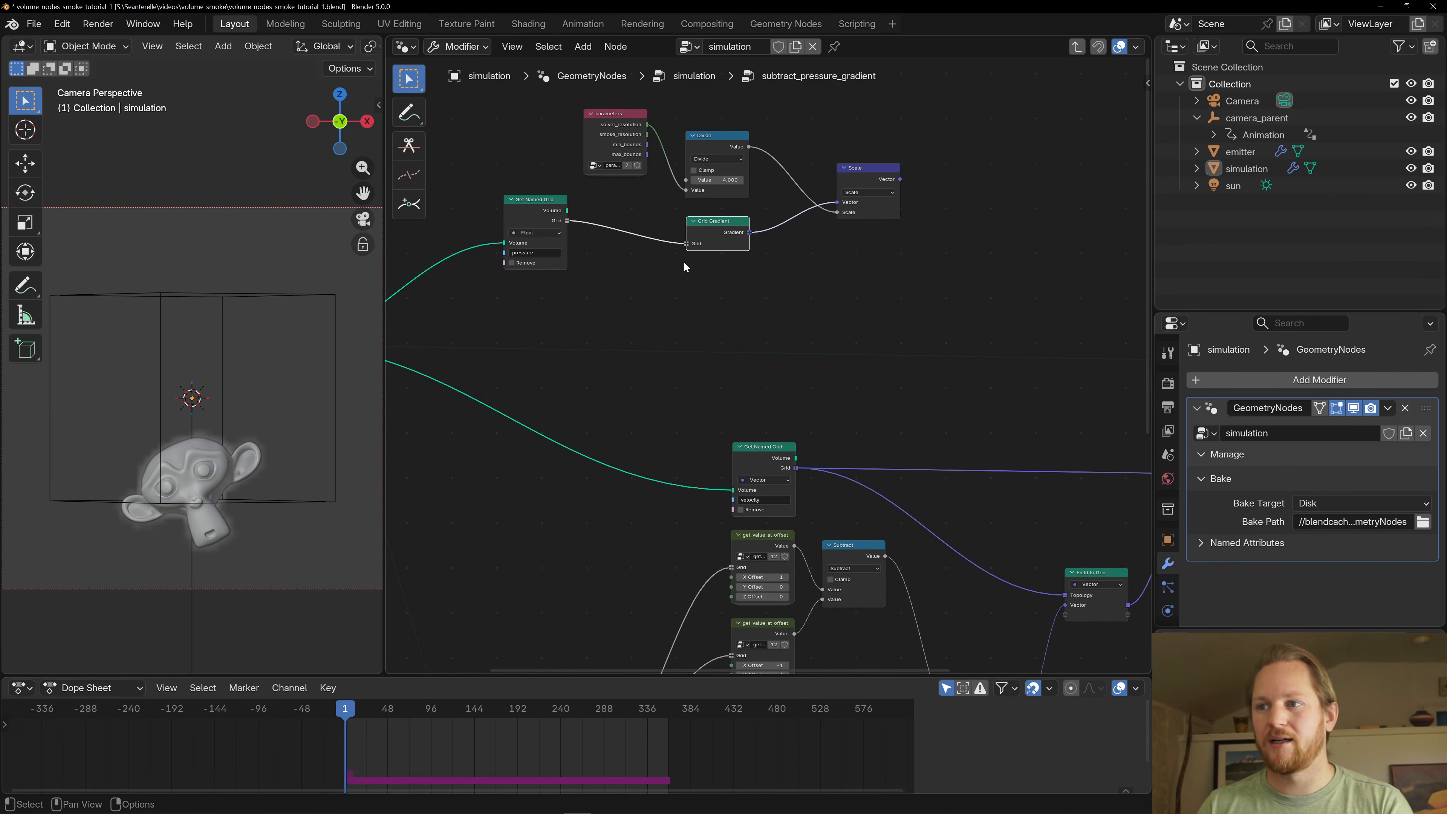
scroll(580, 190, "down", 1)
scroll(968, 256, "down", 1)
middle_click_drag(968, 256, 815, 256)
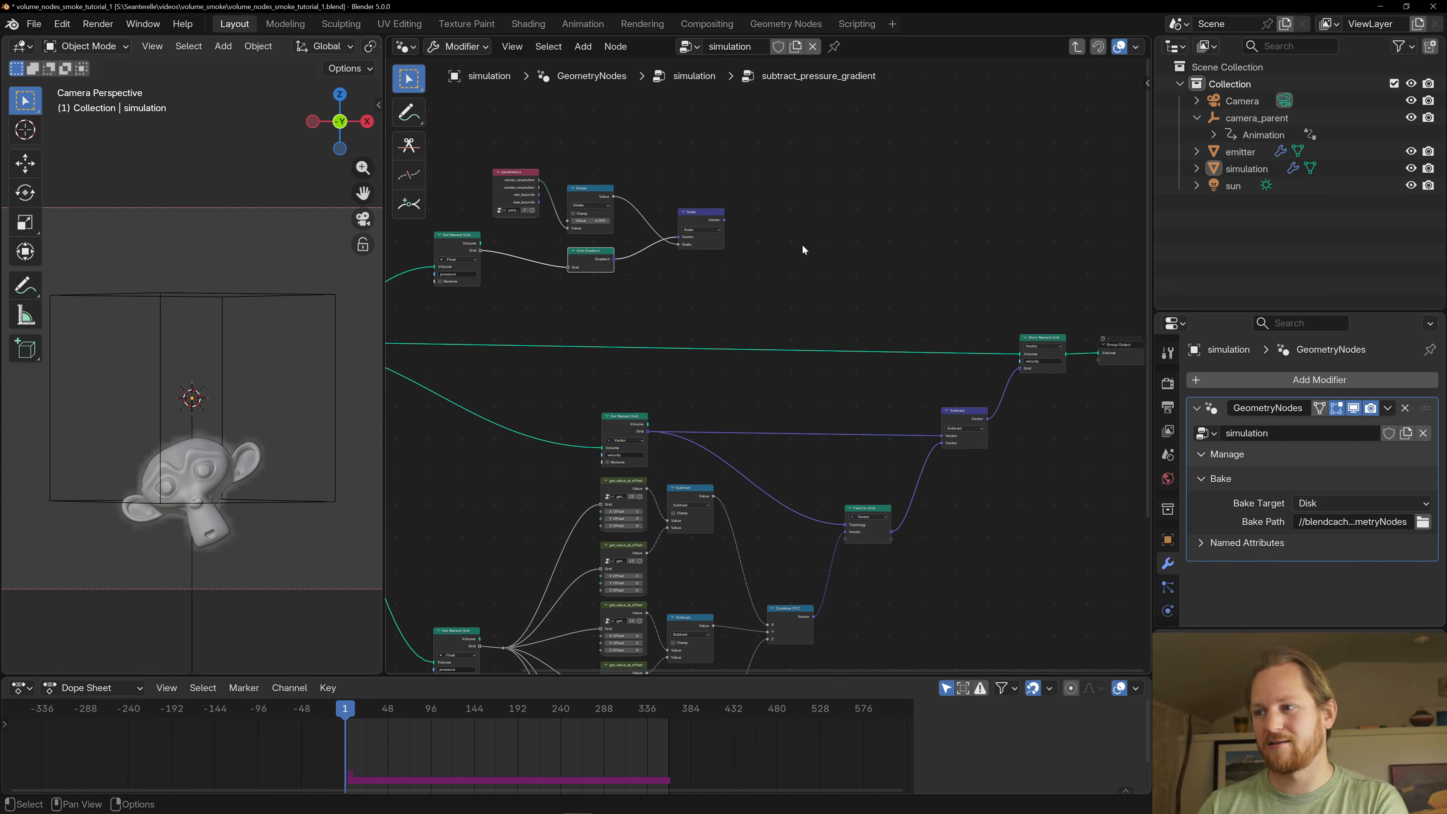
middle_click_drag(802, 245, 943, 258)
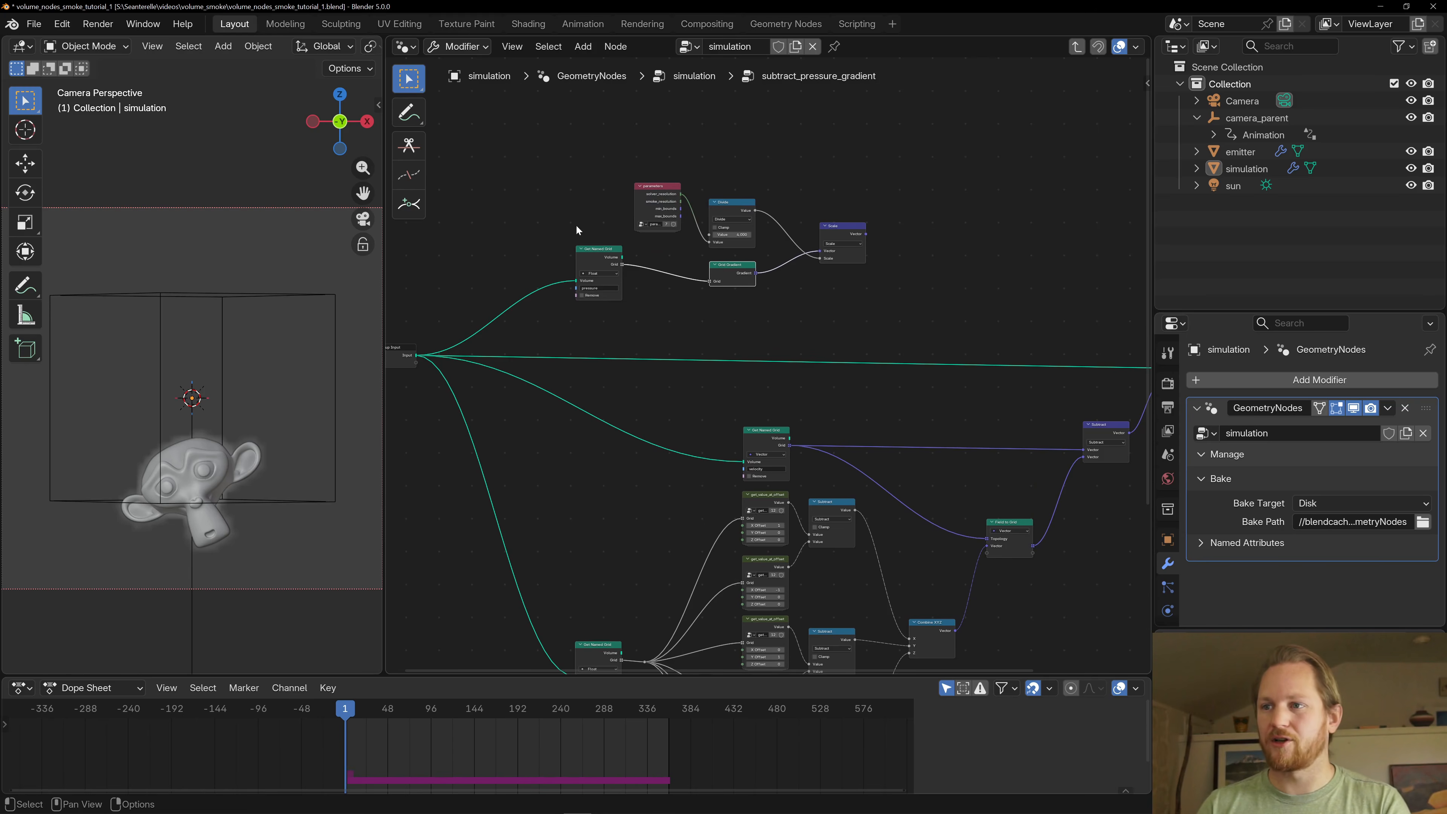
- Compare the Grid Gradient branch with the manual gradient built from get_value_at_offset, Subtract and Combine XYZ nodes
scroll(766, 342, "up", 4)
middle_click_drag(759, 304, 737, 328)
middle_click_drag(783, 525, 761, 209)
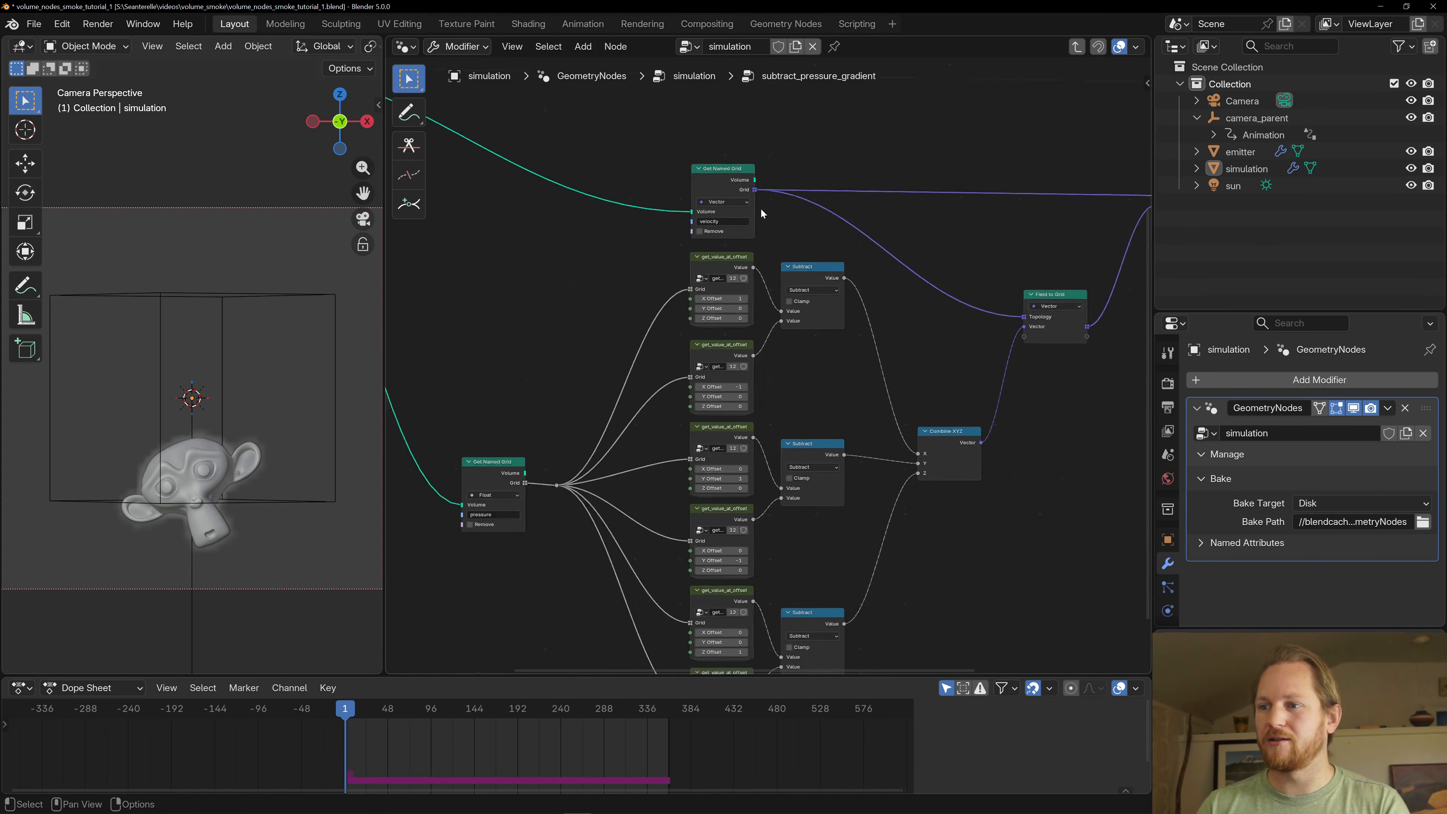
scroll(761, 211, "down", 4)
middle_click_drag(785, 150, 842, 537)
scroll(755, 430, "down", 1)
scroll(759, 428, "up", 6)
middle_click_drag(794, 425, 610, 100)
scroll(769, 363, "down", 5)
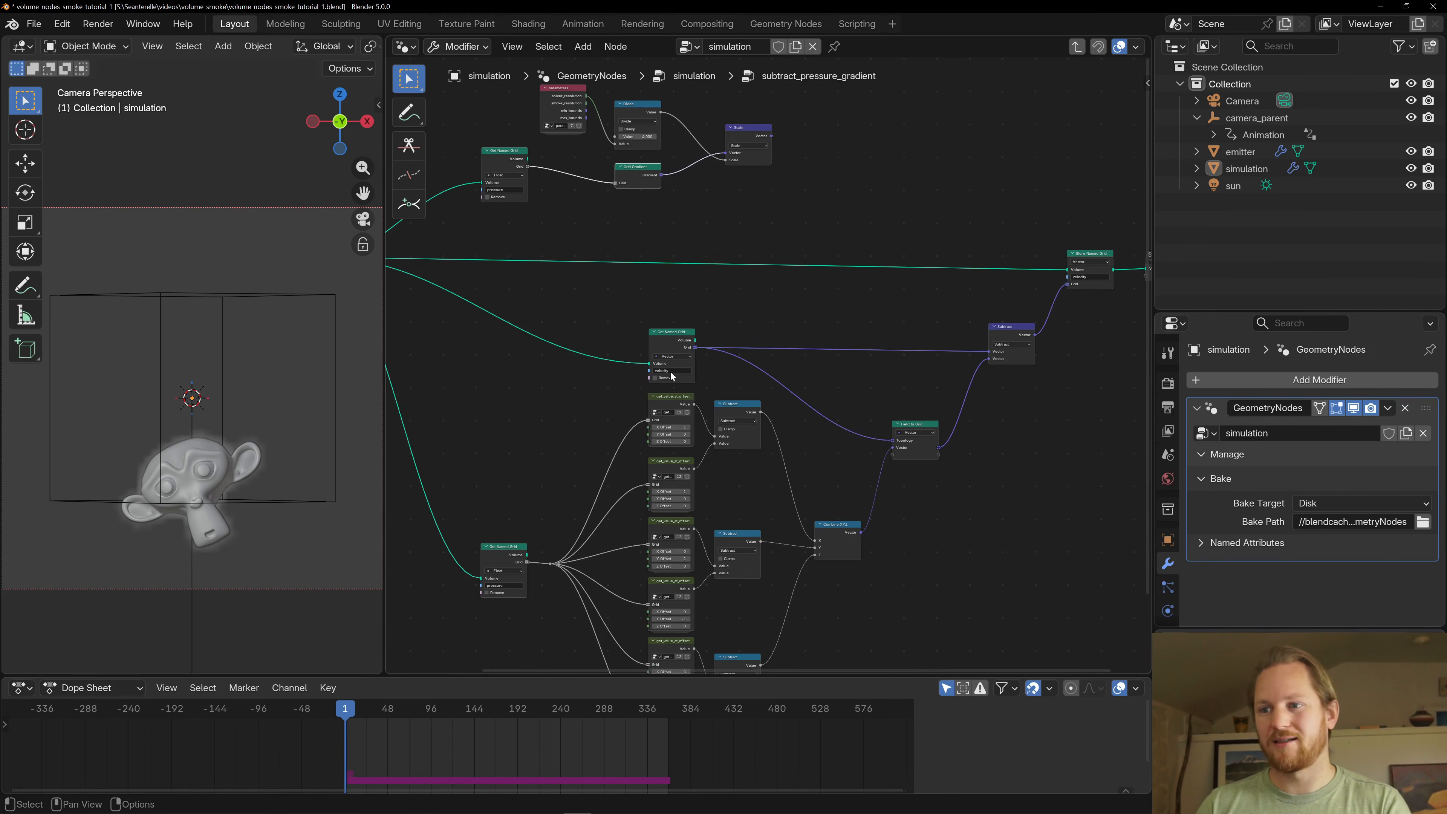
middle_click_drag(594, 274, 616, 411)
scroll(615, 410, "up", 4)
middle_click_drag(514, 358, 608, 373)
scroll(608, 373, "up", 2)
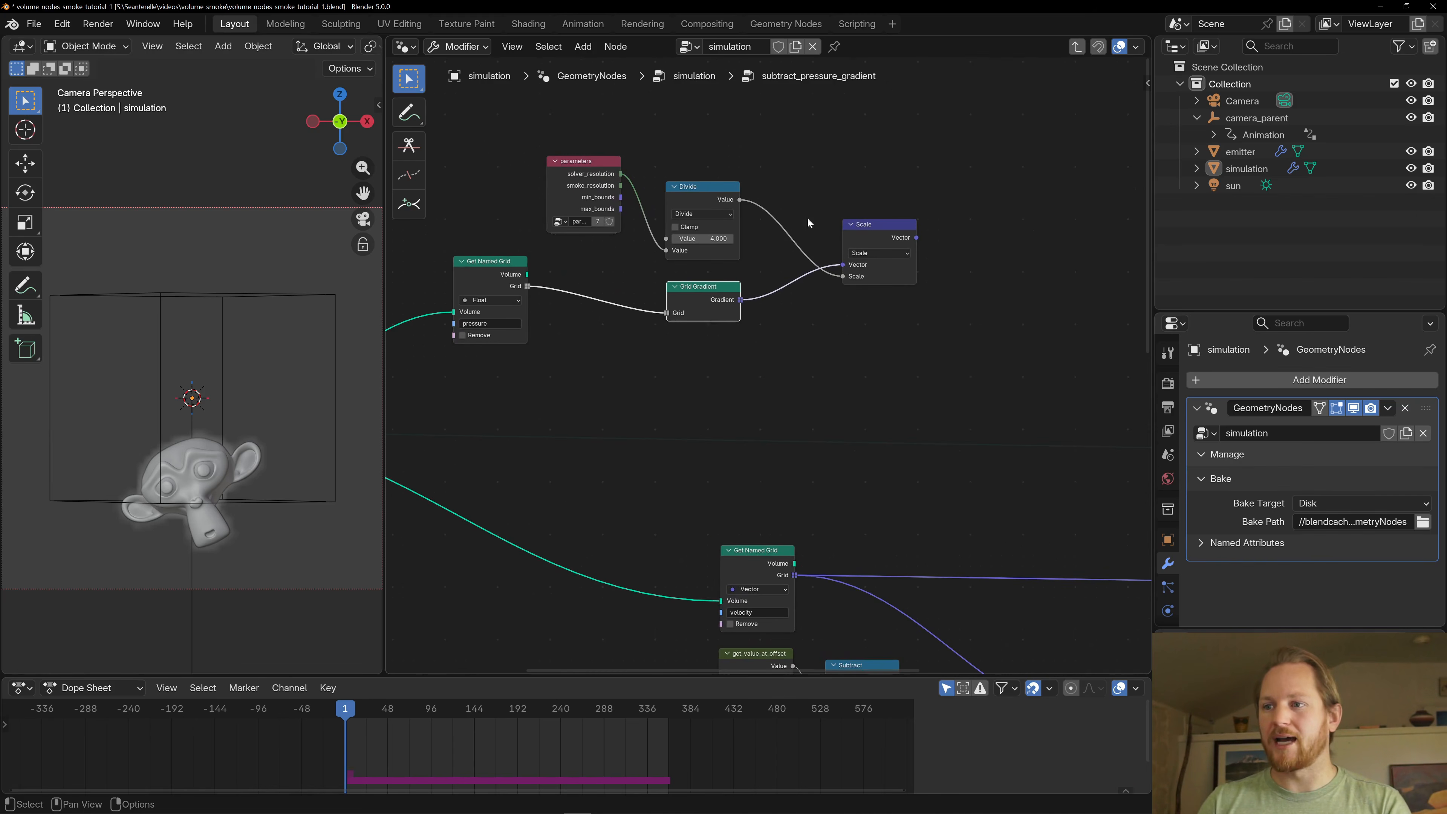
- Move the parameters, Divide, Grid Gradient, pressure Get Named Grid and Scale nodes closer together in the gradient branch
left_click_drag(580, 162, 702, 171)
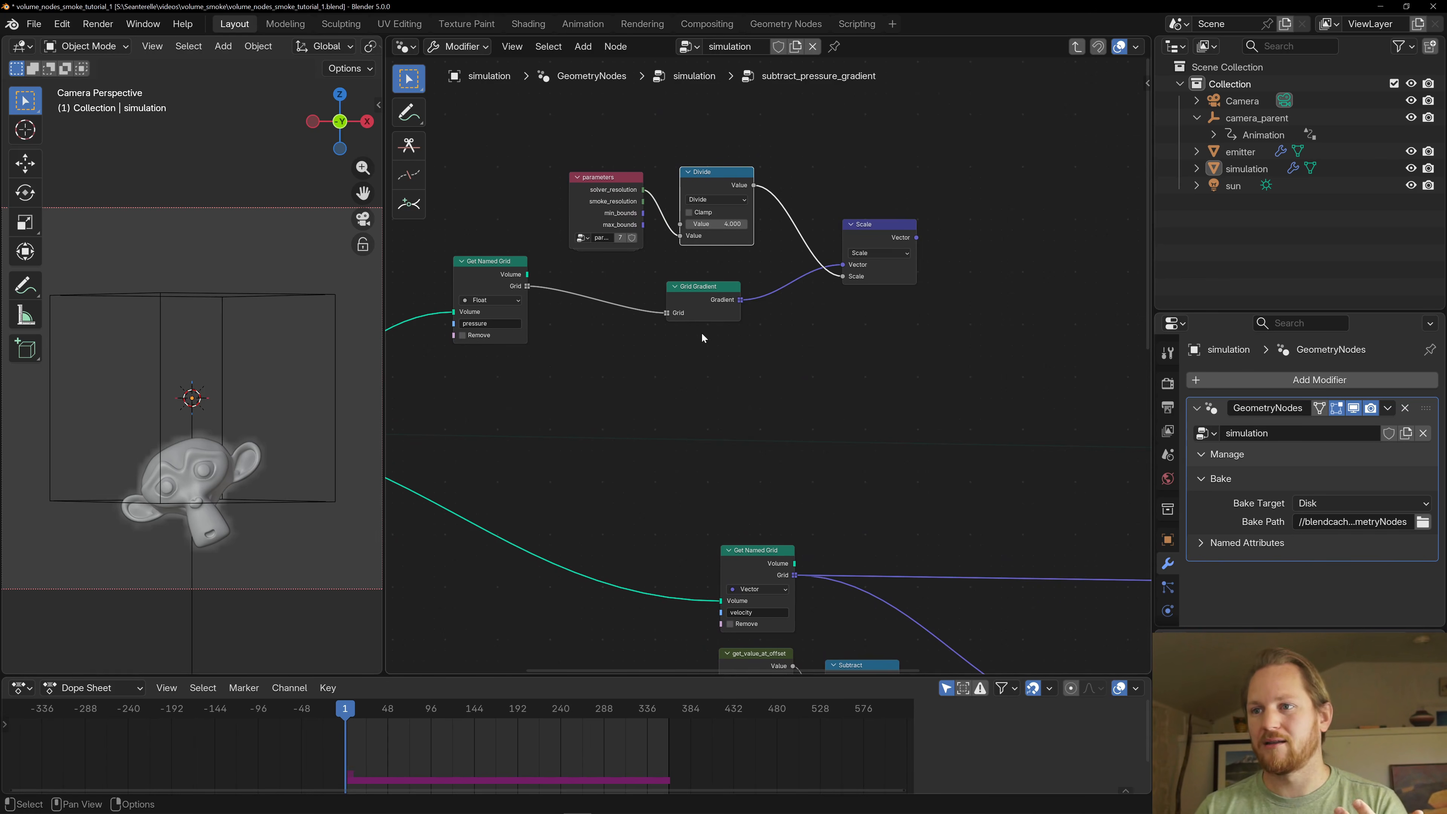
left_click_drag(873, 228, 854, 215)
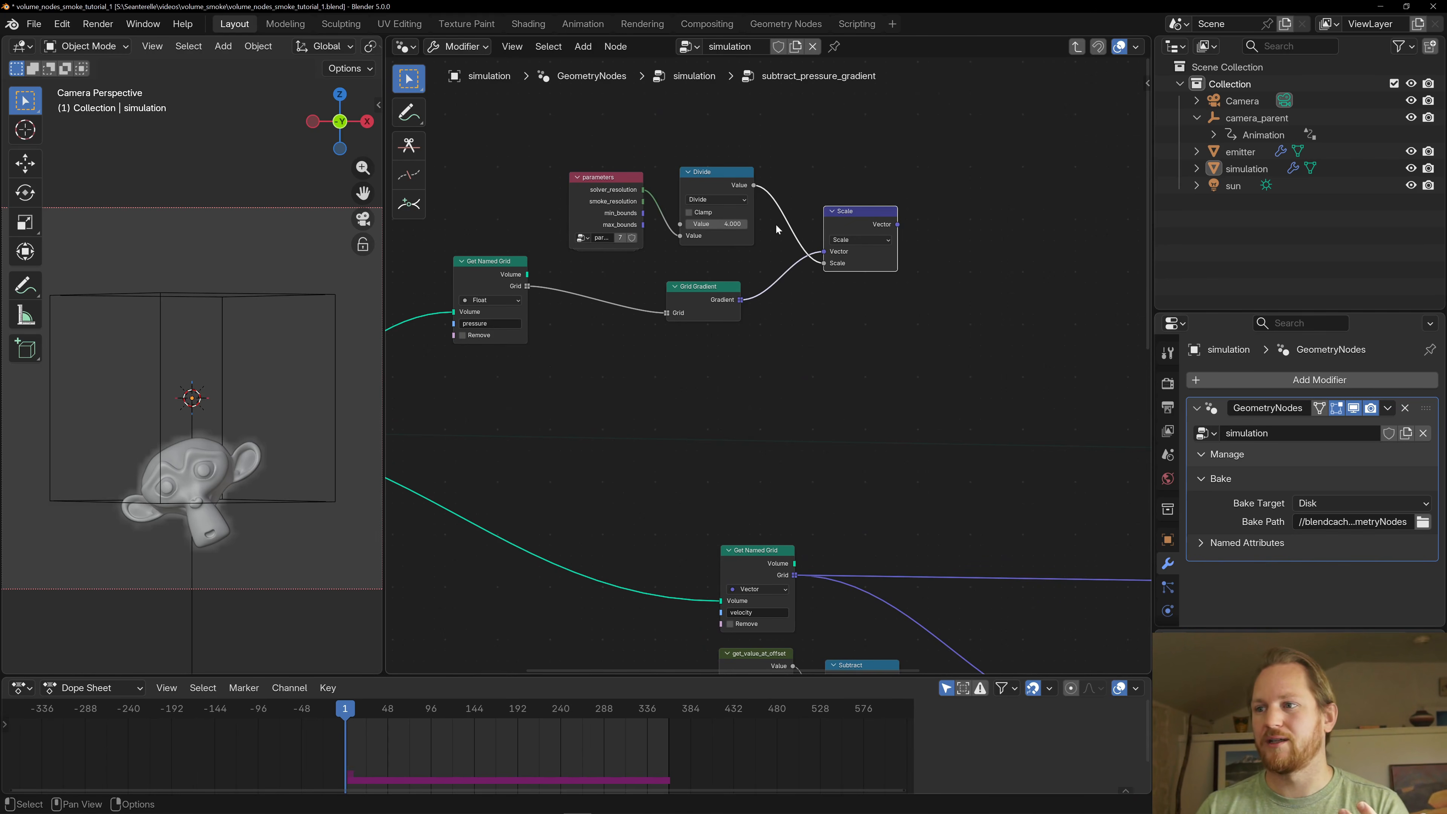
left_click(700, 306)
mouse_move(700, 307)
left_mouse_down()
mouse_move(691, 319)
mouse_move(700, 295)
left_mouse_up()
left_click_drag(533, 277, 595, 287)
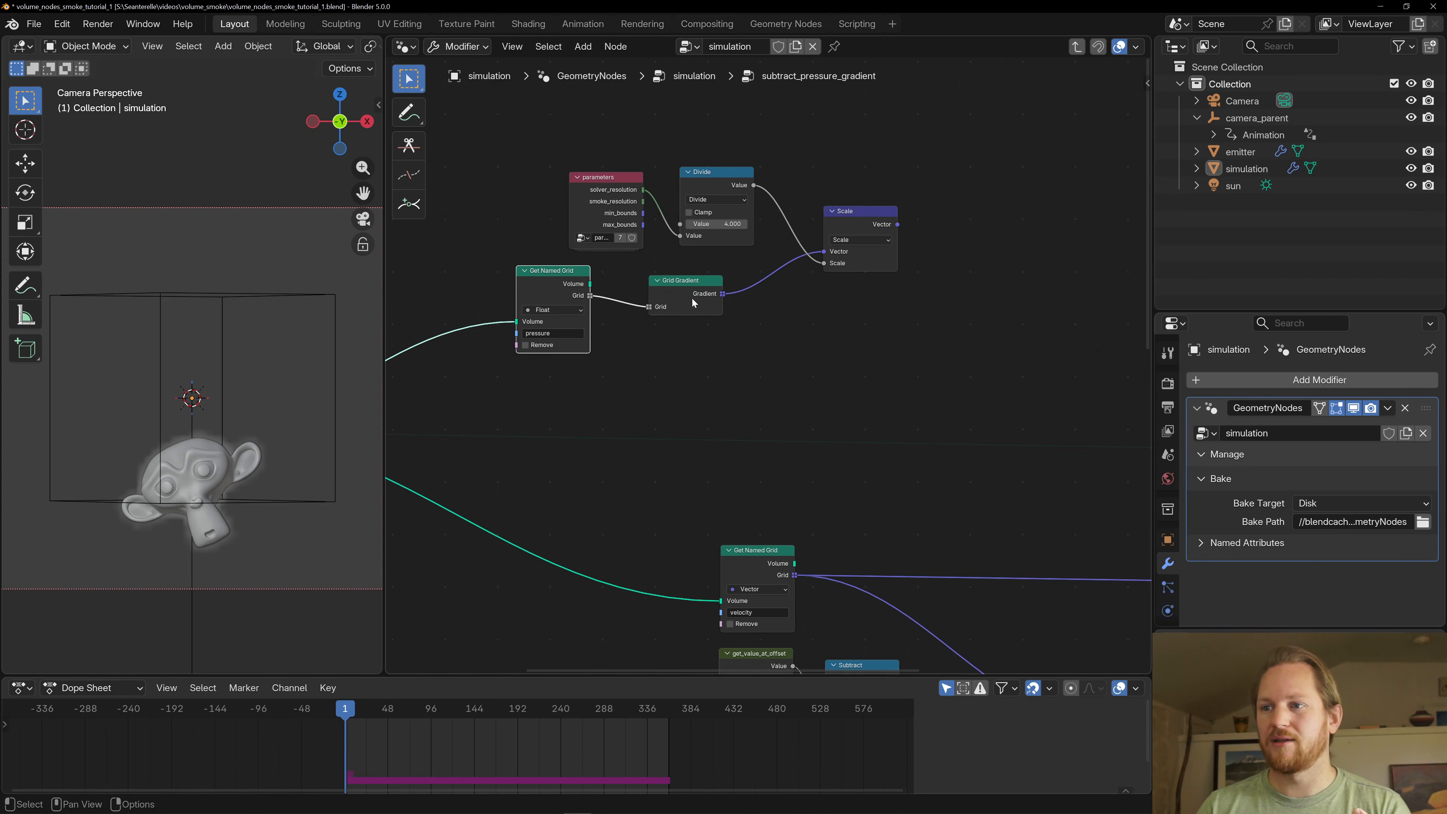
mouse_move(849, 217)
left_mouse_down()
mouse_move(833, 207)
mouse_move(861, 212)
left_mouse_up()
middle_click_drag(889, 214, 815, 230)
scroll(638, 215, "down", 3)
scroll(815, 229, "up", 4)
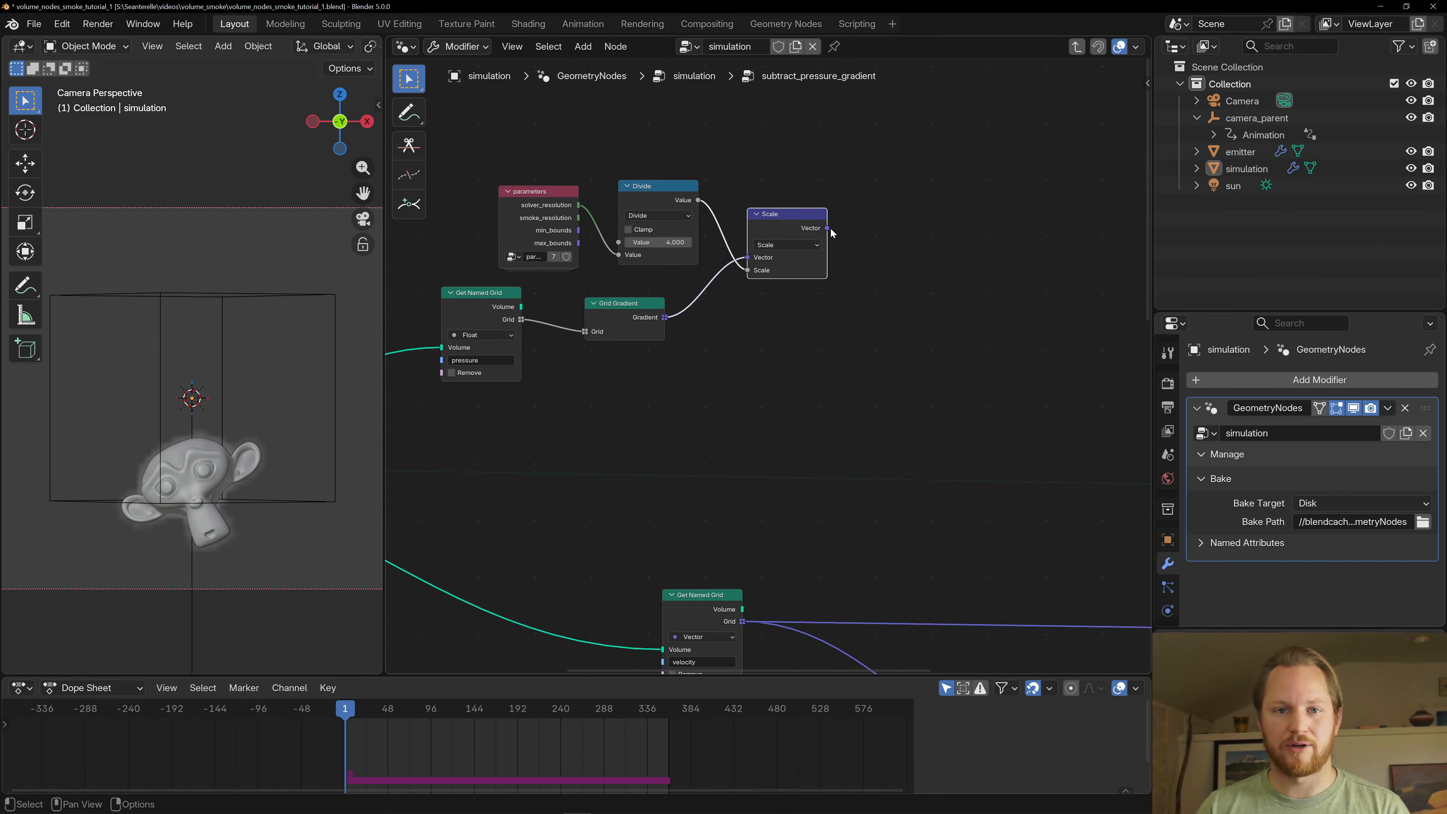
- Nudge the Combine XYZ node of the manual pressure gradient slightly lower and closer to its Subtract nodes
scroll(775, 356, "down", 6)
middle_click_drag(790, 517, 701, 198)
scroll(703, 232, "down", 5)
middle_click_drag(608, 201, 562, 207)
scroll(608, 248, "up", 5)
scroll(603, 229, "up", 4)
middle_click_drag(515, 301, 585, 209)
scroll(584, 211, "down", 1)
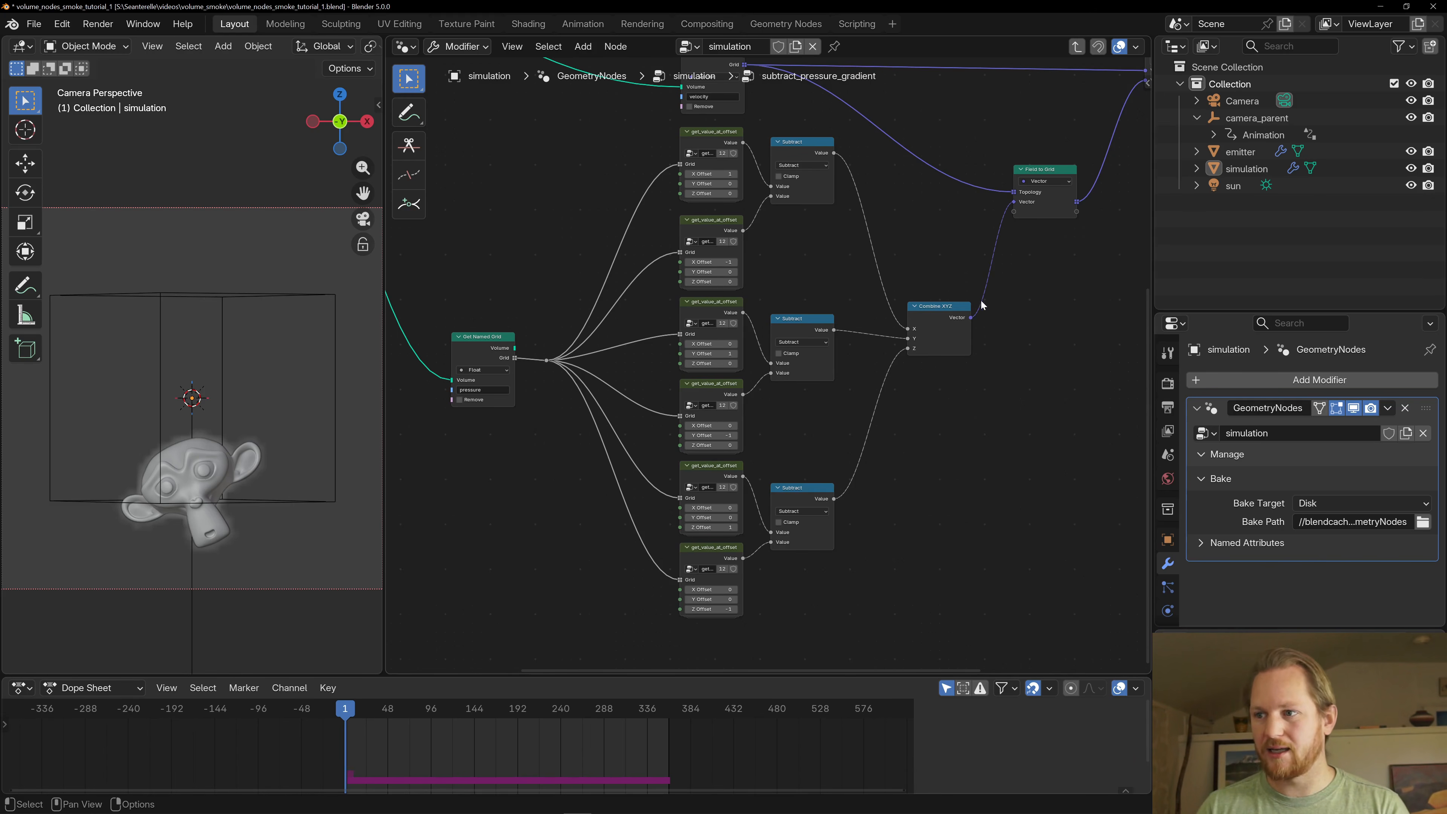
left_click_drag(925, 308, 915, 318)
scroll(706, 114, "up", 2)
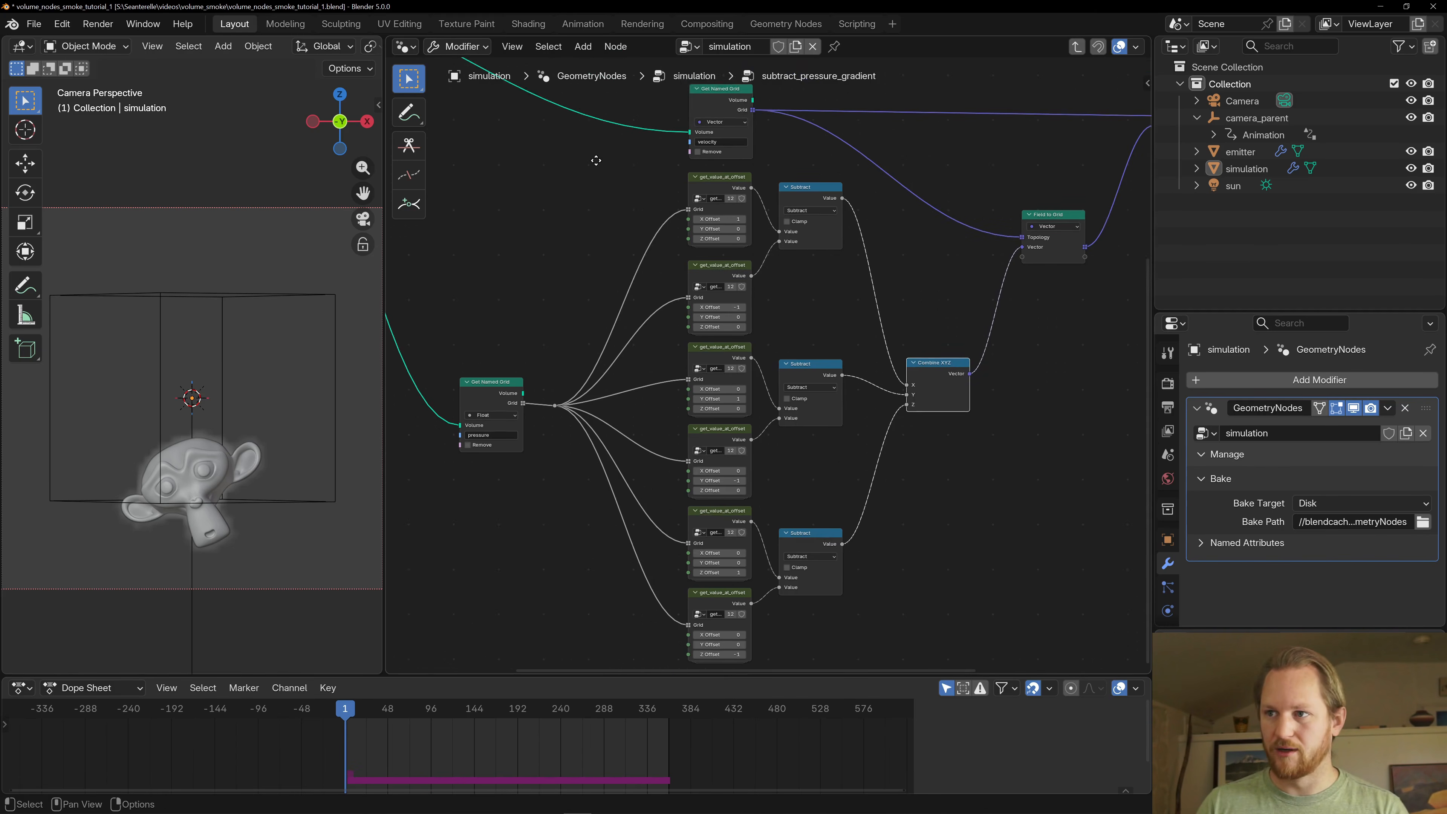
- Examine the six get_value_at_offset nodes fed by the pressure grid, looking briefly inside the first group and comparing their X, Y and Z offsets
left_click(694, 152)
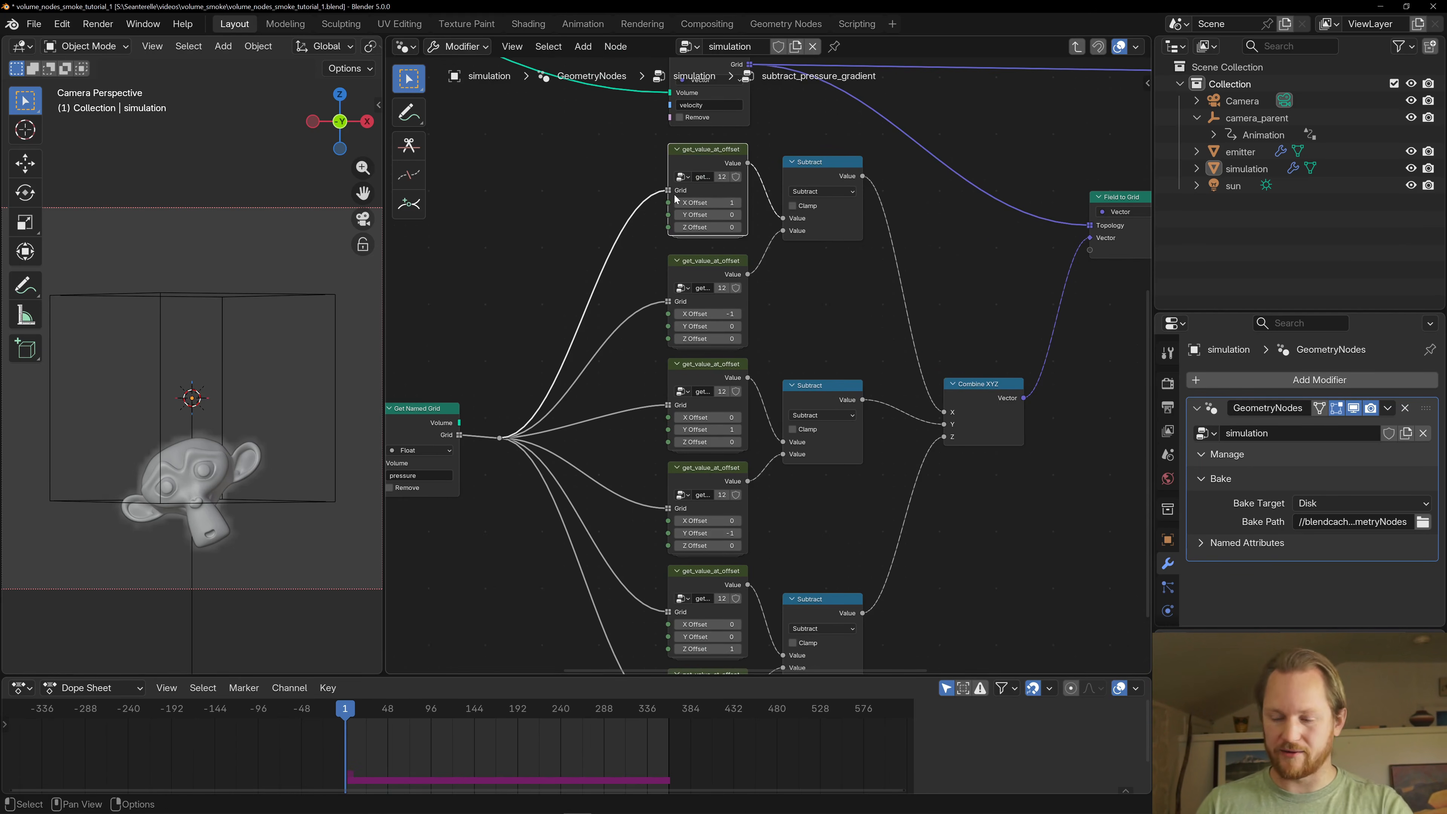
key("Tab")
key("Tab")
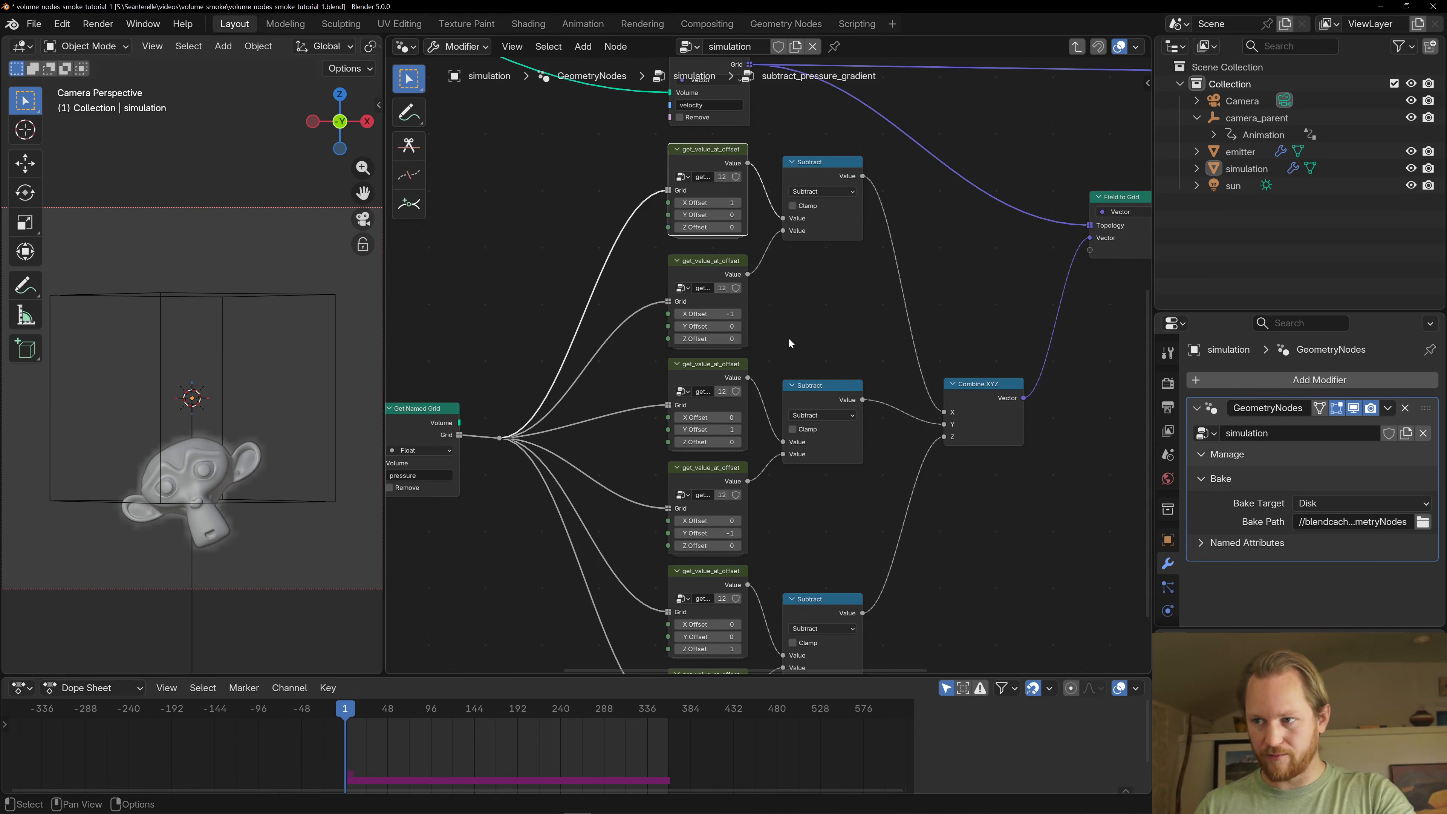
middle_click_drag(546, 260, 653, 218)
scroll(653, 196, "down", 2)
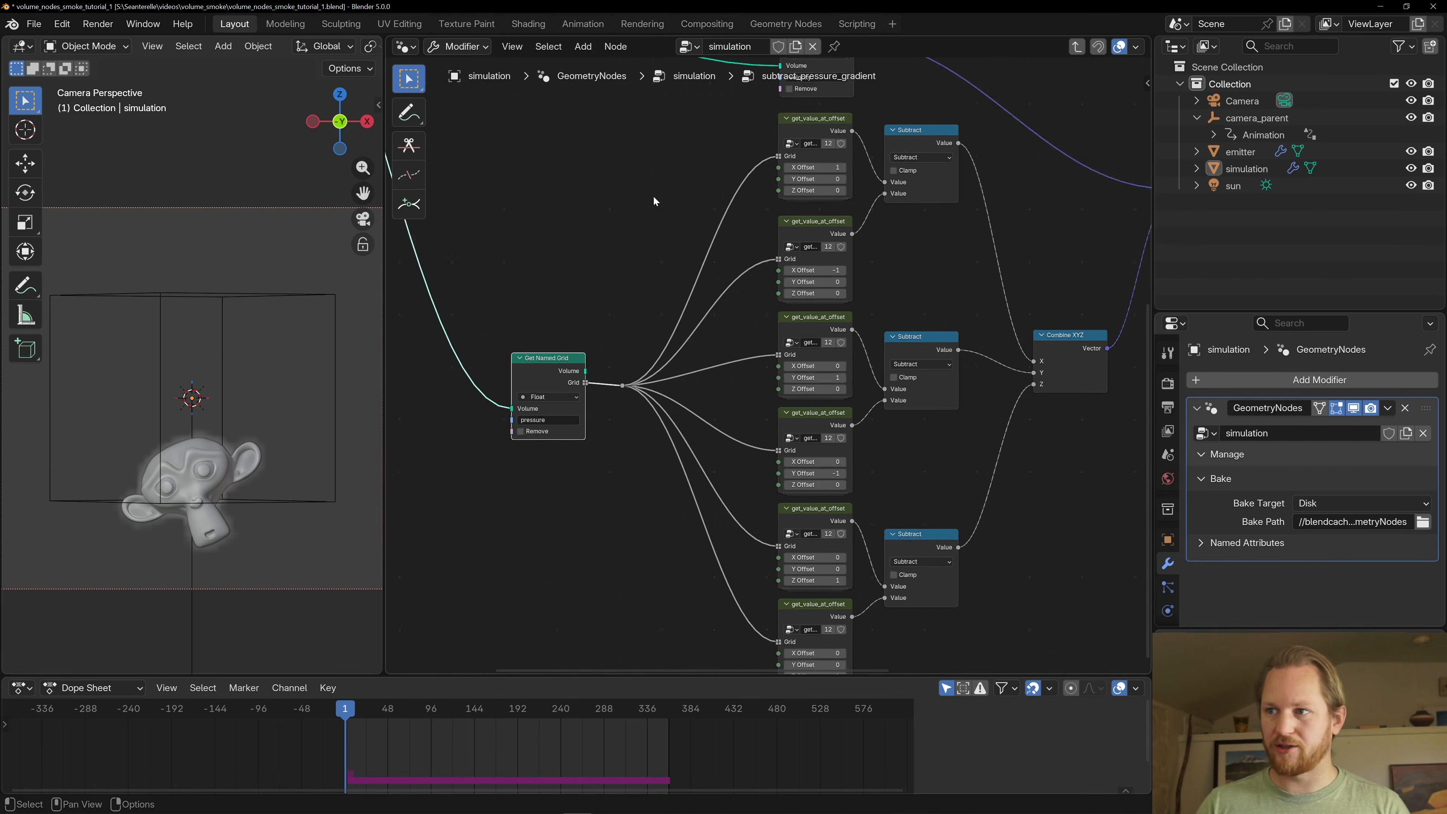
left_click(807, 234)
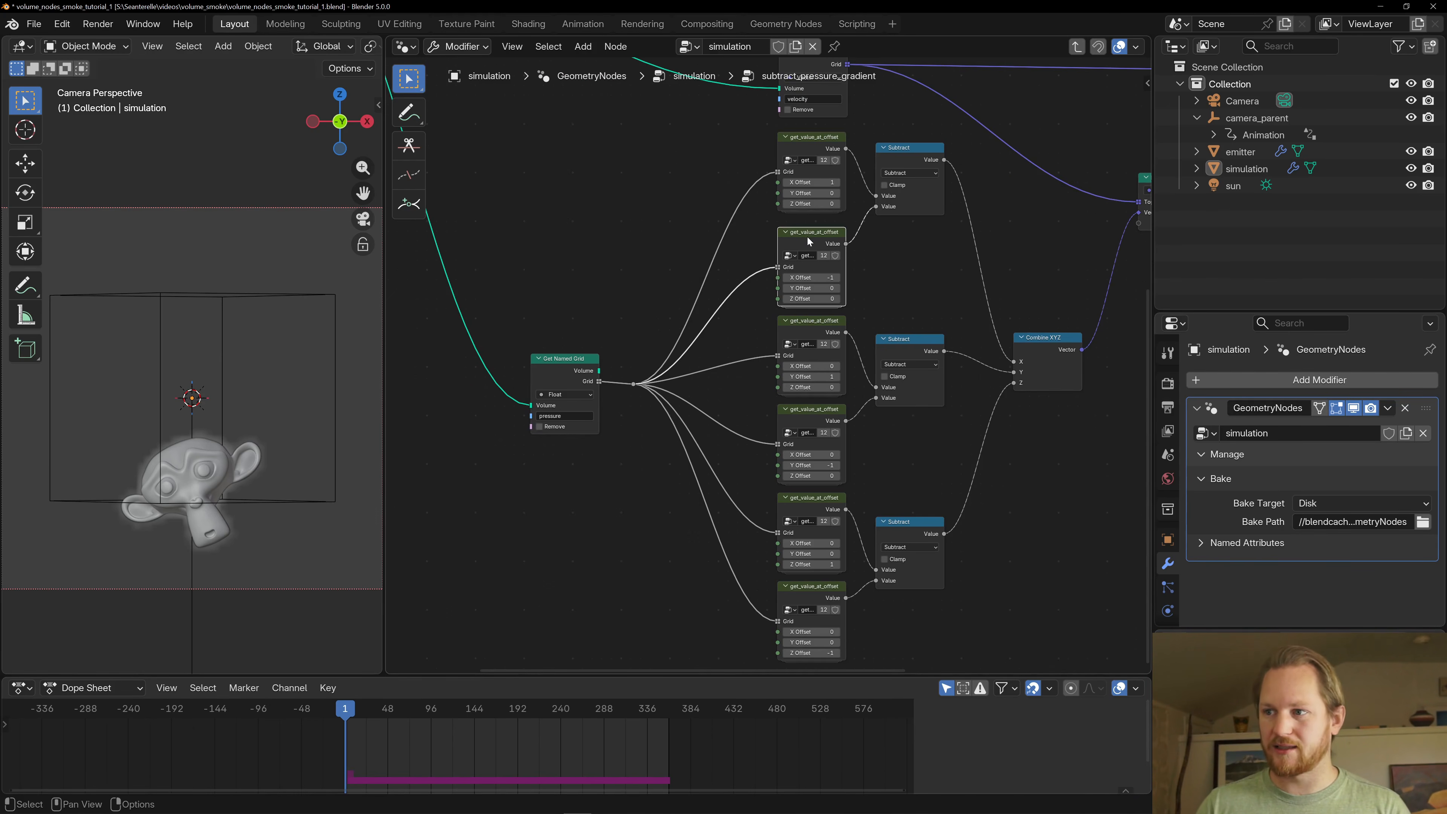
left_click(806, 334)
middle_click_drag(924, 284, 733, 298)
left_click(747, 310)
left_click(746, 407)
left_click(736, 488)
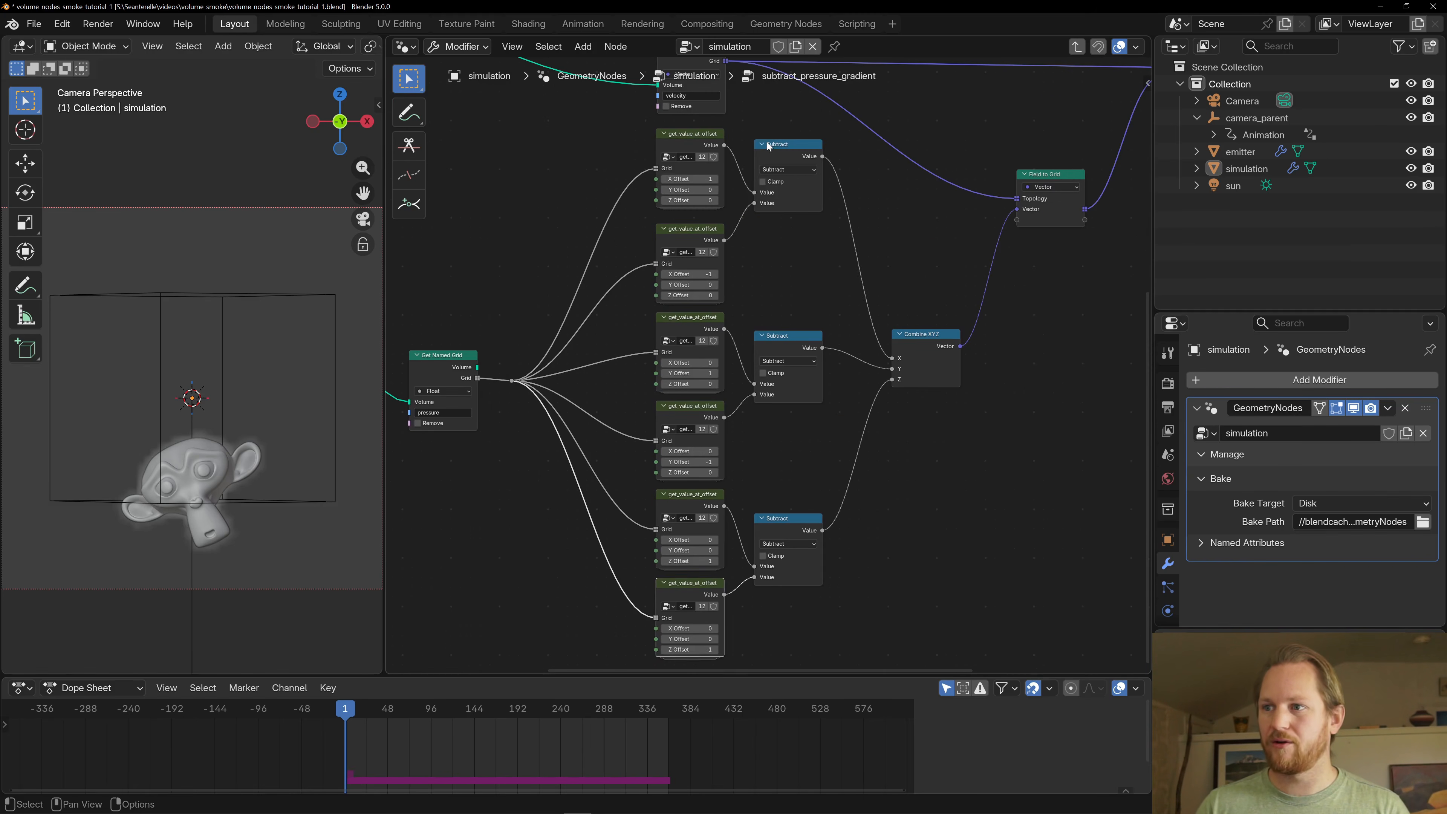
- Examine the three Subtract nodes that take the difference of each opposing pair of offset pressure values
left_click(767, 142)
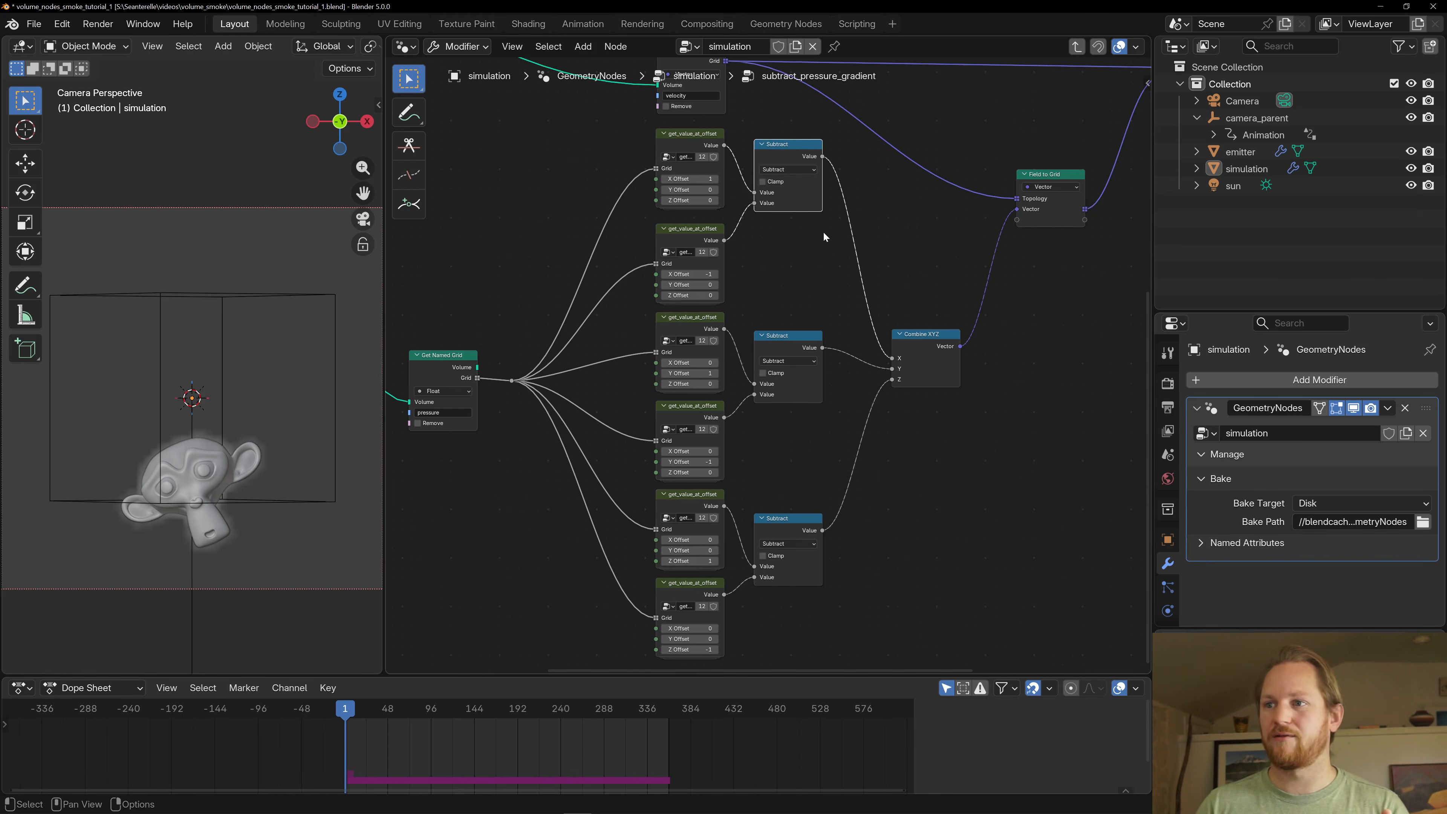
middle_click_drag(823, 232, 795, 88)
left_click(772, 189)
left_click(757, 386)
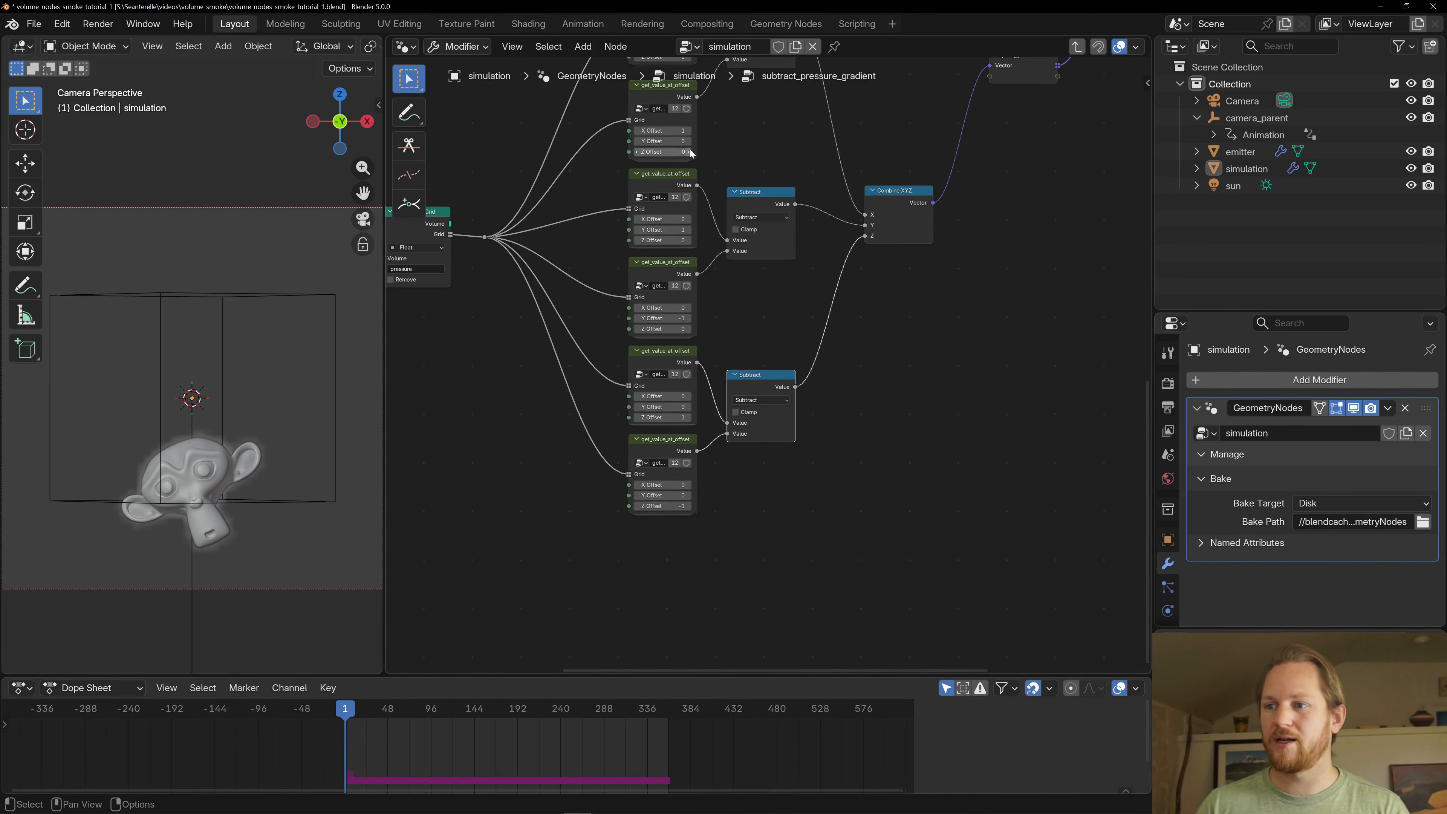
scroll(709, 168, "down", 1)
middle_click_drag(711, 166, 726, 242)
scroll(728, 240, "up", 1)
scroll(742, 232, "down", 1)
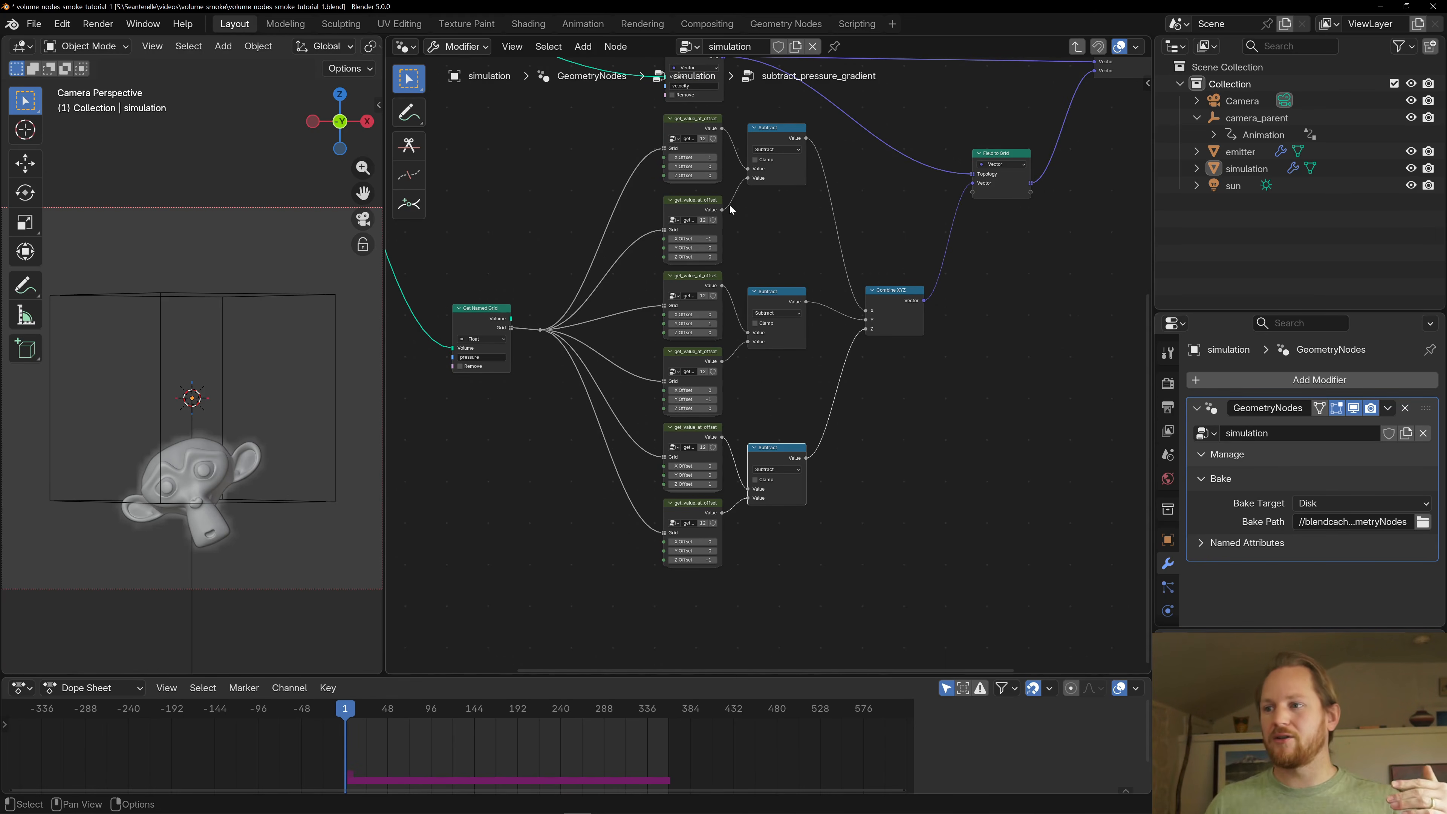
- Nudge the Field to Grid node that receives the Combine XYZ vector slightly upward
scroll(844, 305, "up", 2)
middle_click_drag(930, 275, 827, 308)
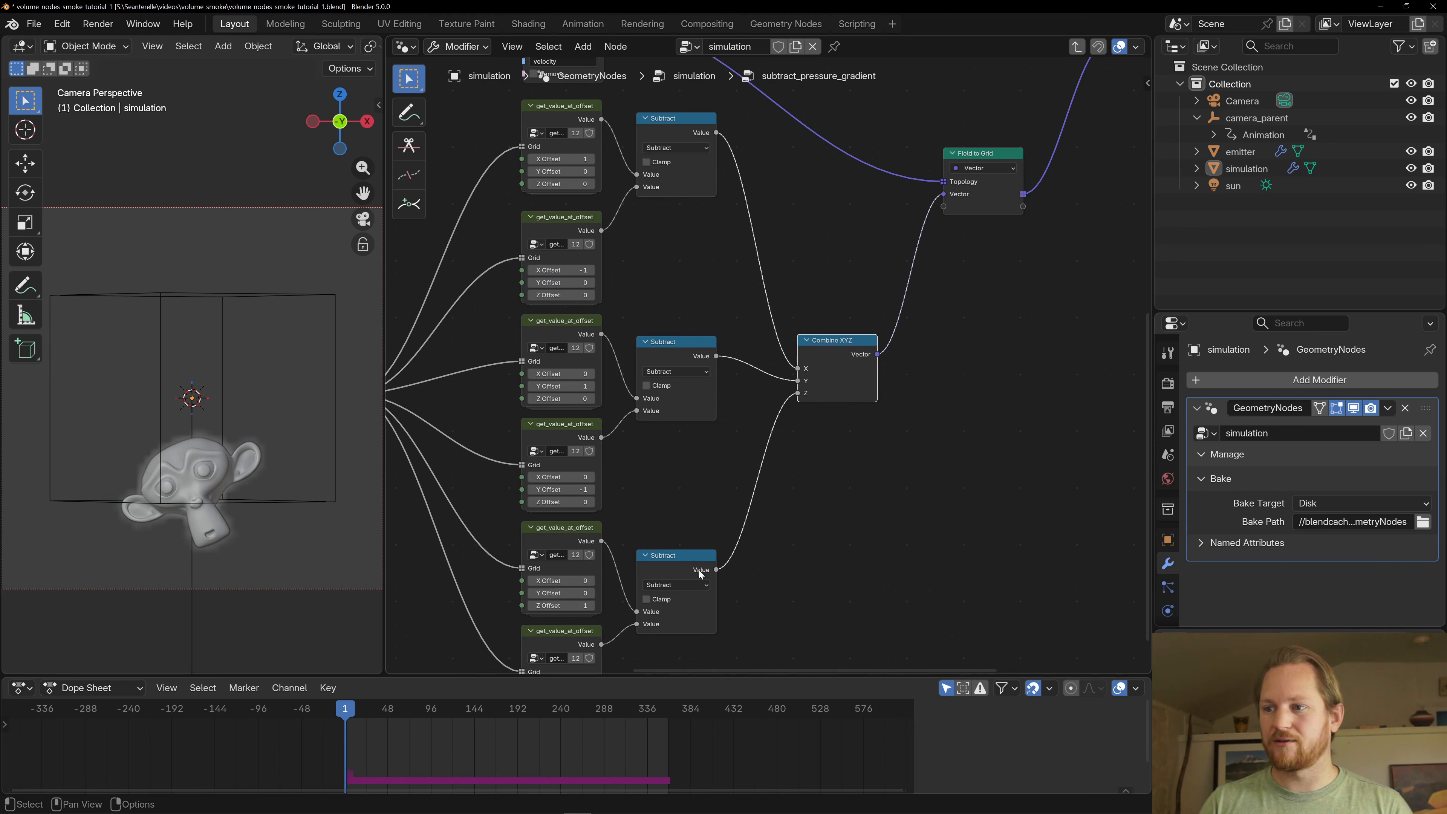
scroll(798, 394, "down", 2)
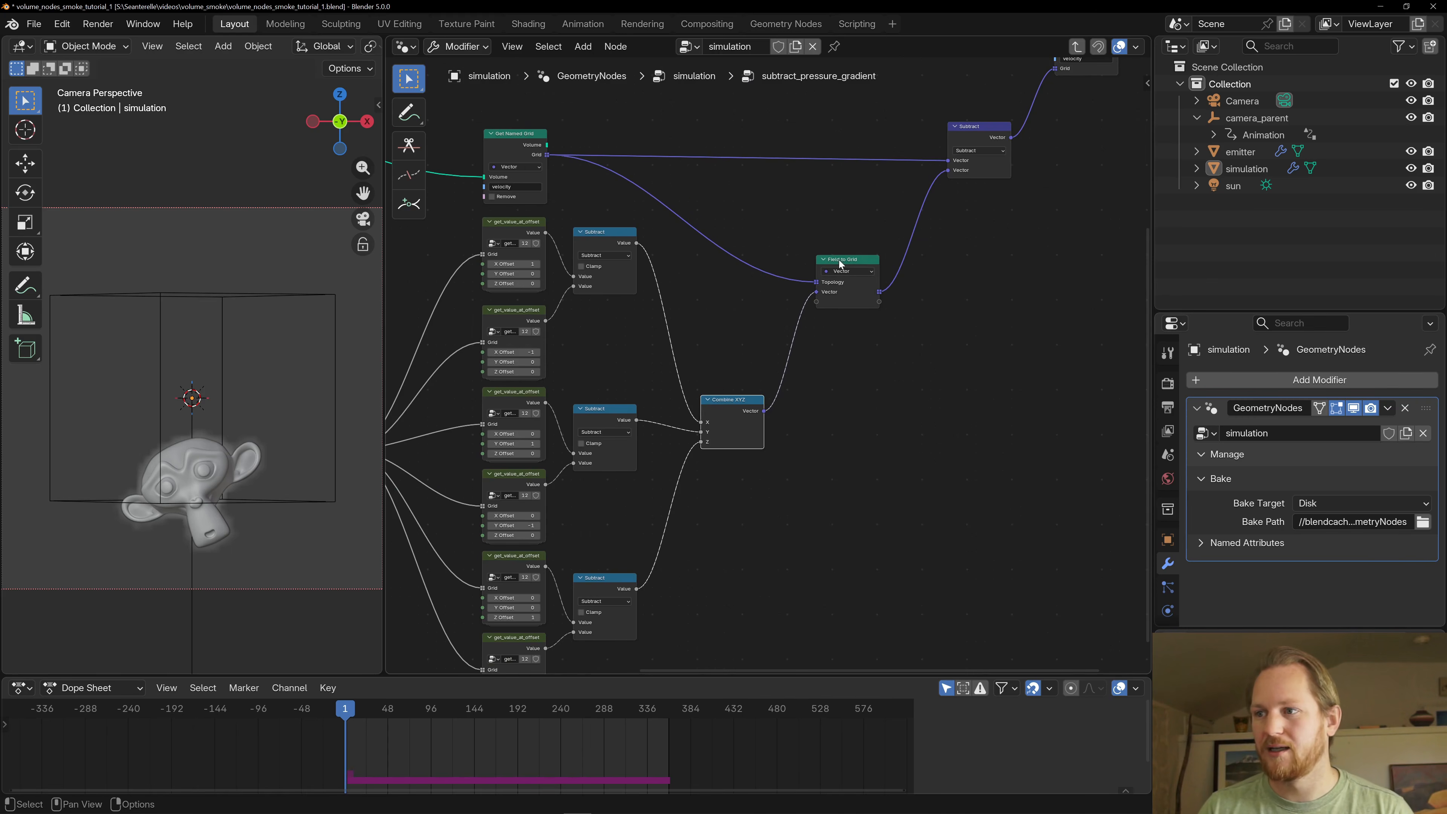
left_click_drag(834, 260, 828, 243)
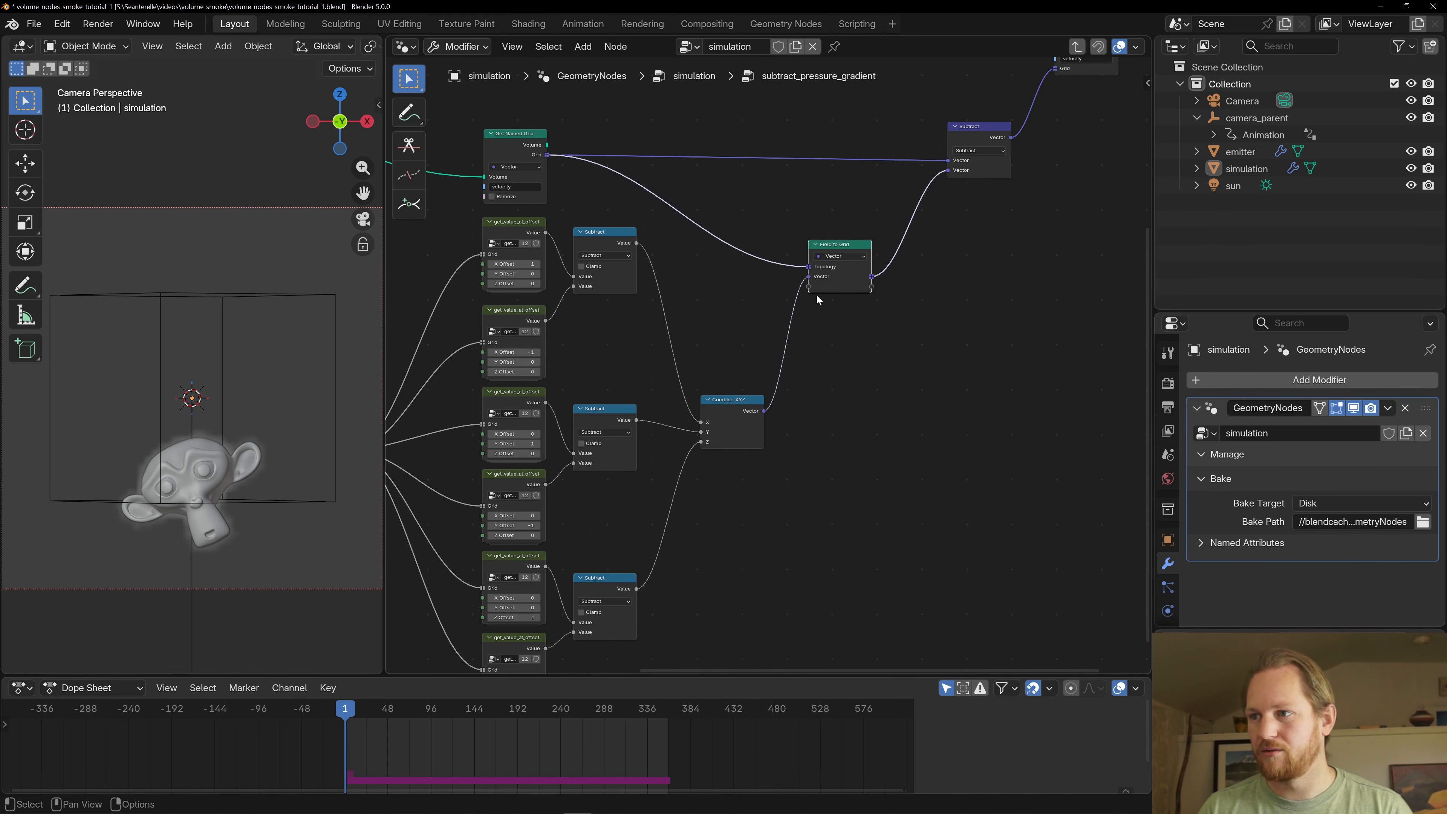
- Trace the velocity grid and the Field to Grid gradient through the vector Subtract node into the velocity Store Named Grid node
middle_click_drag(741, 294, 730, 327)
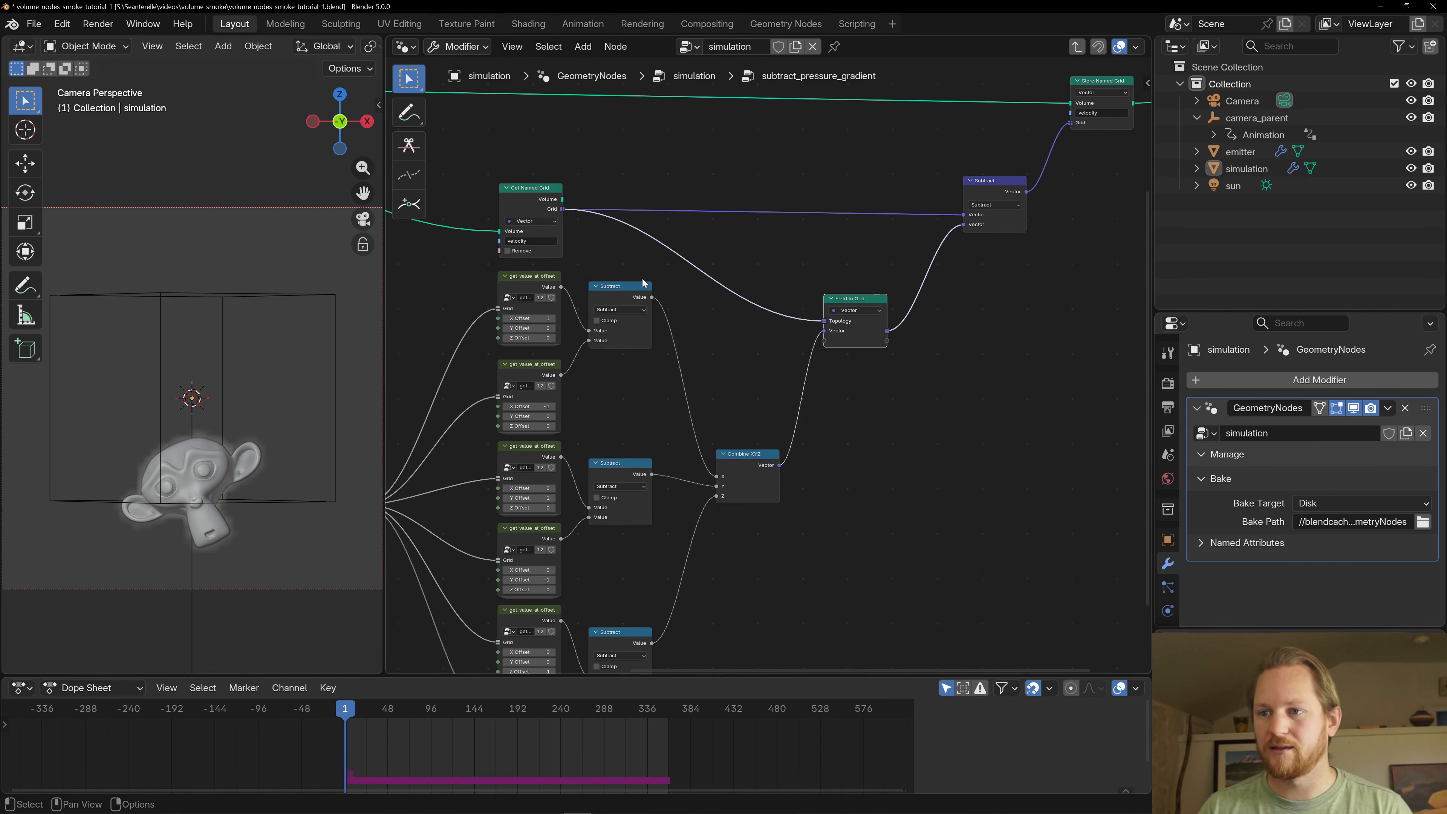
left_click(529, 189)
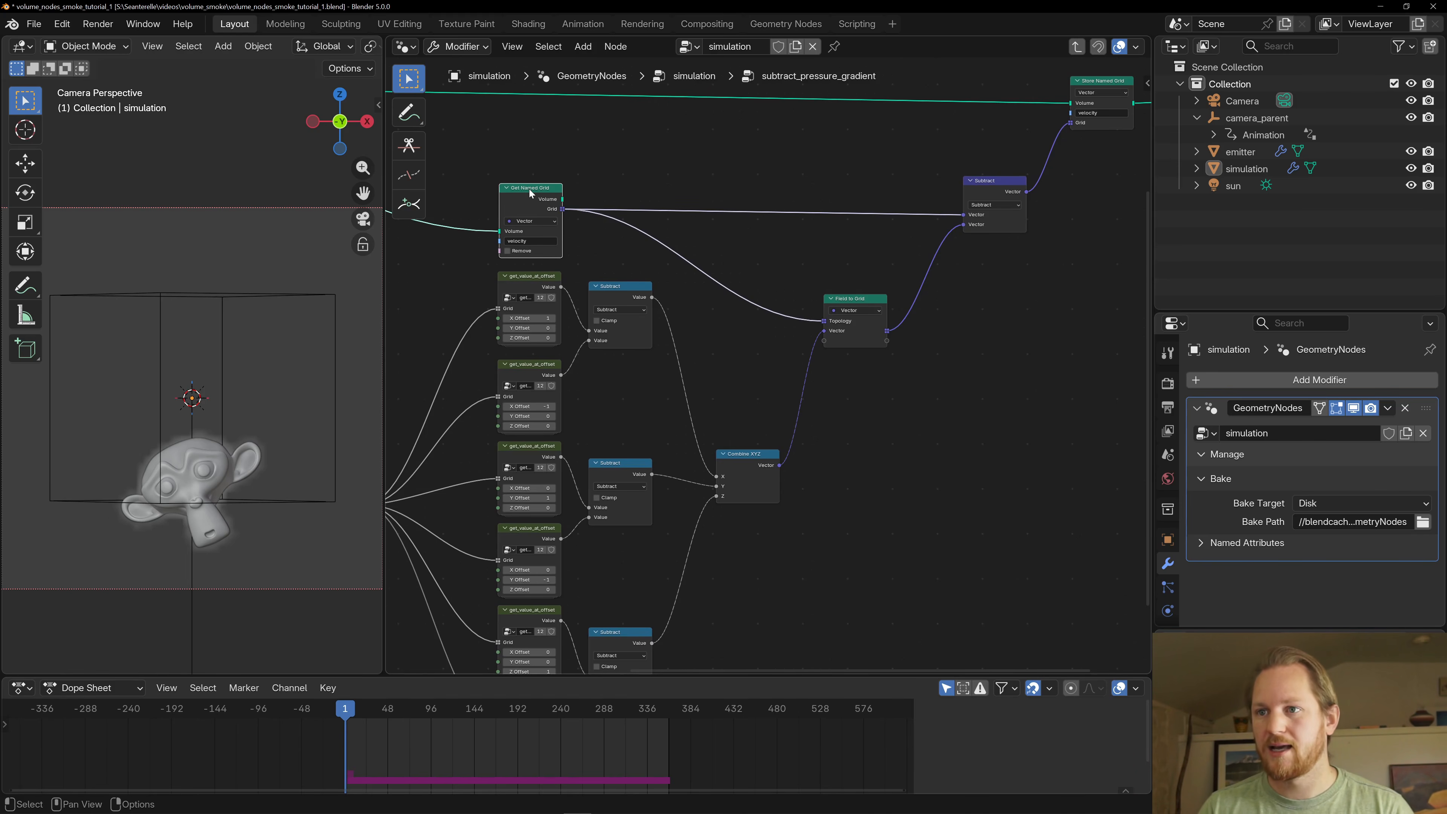
left_click_drag(991, 193, 990, 195)
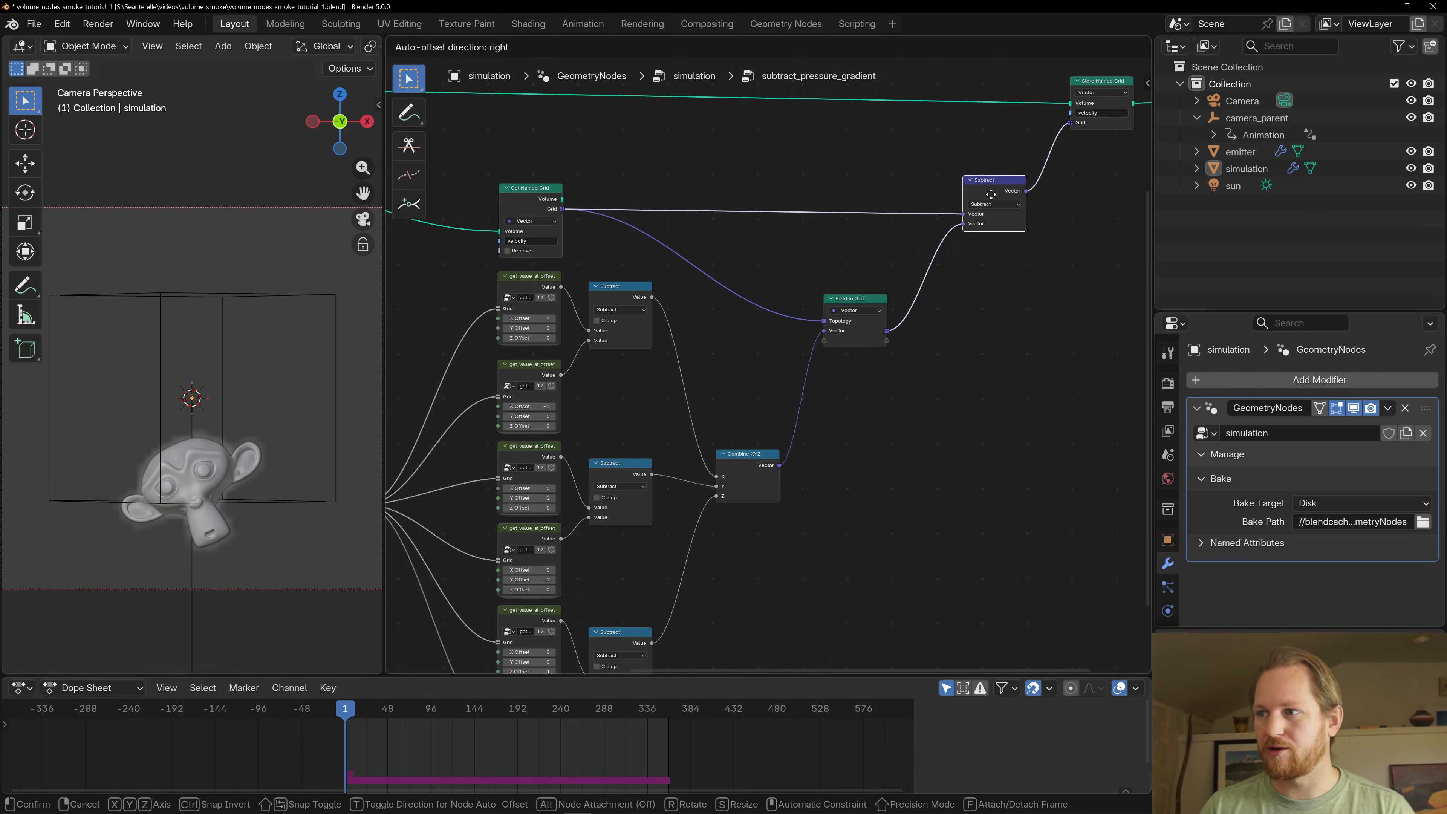
left_click(857, 304)
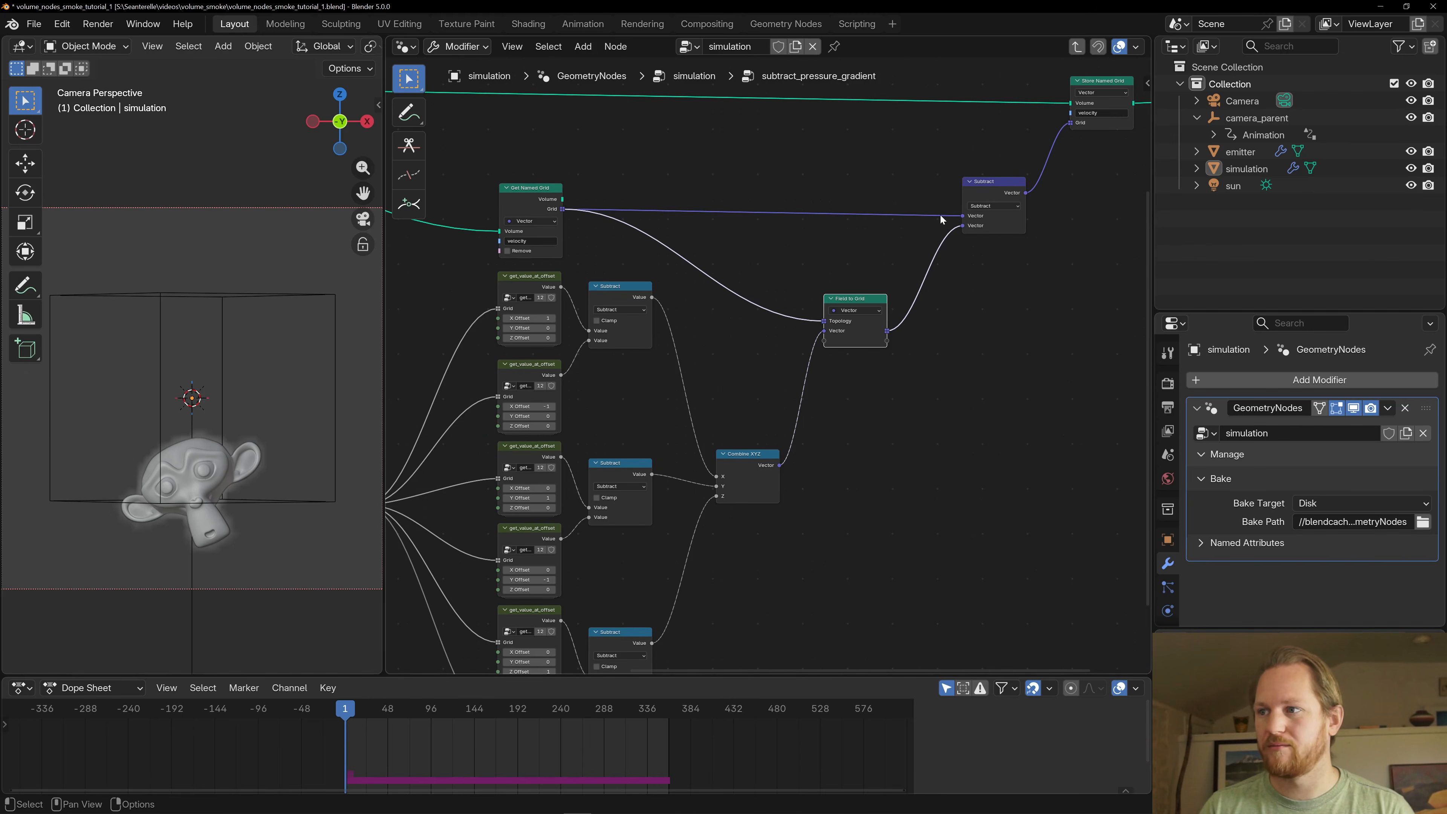
middle_click_drag(883, 216, 769, 328)
scroll(885, 317, "up", 2)
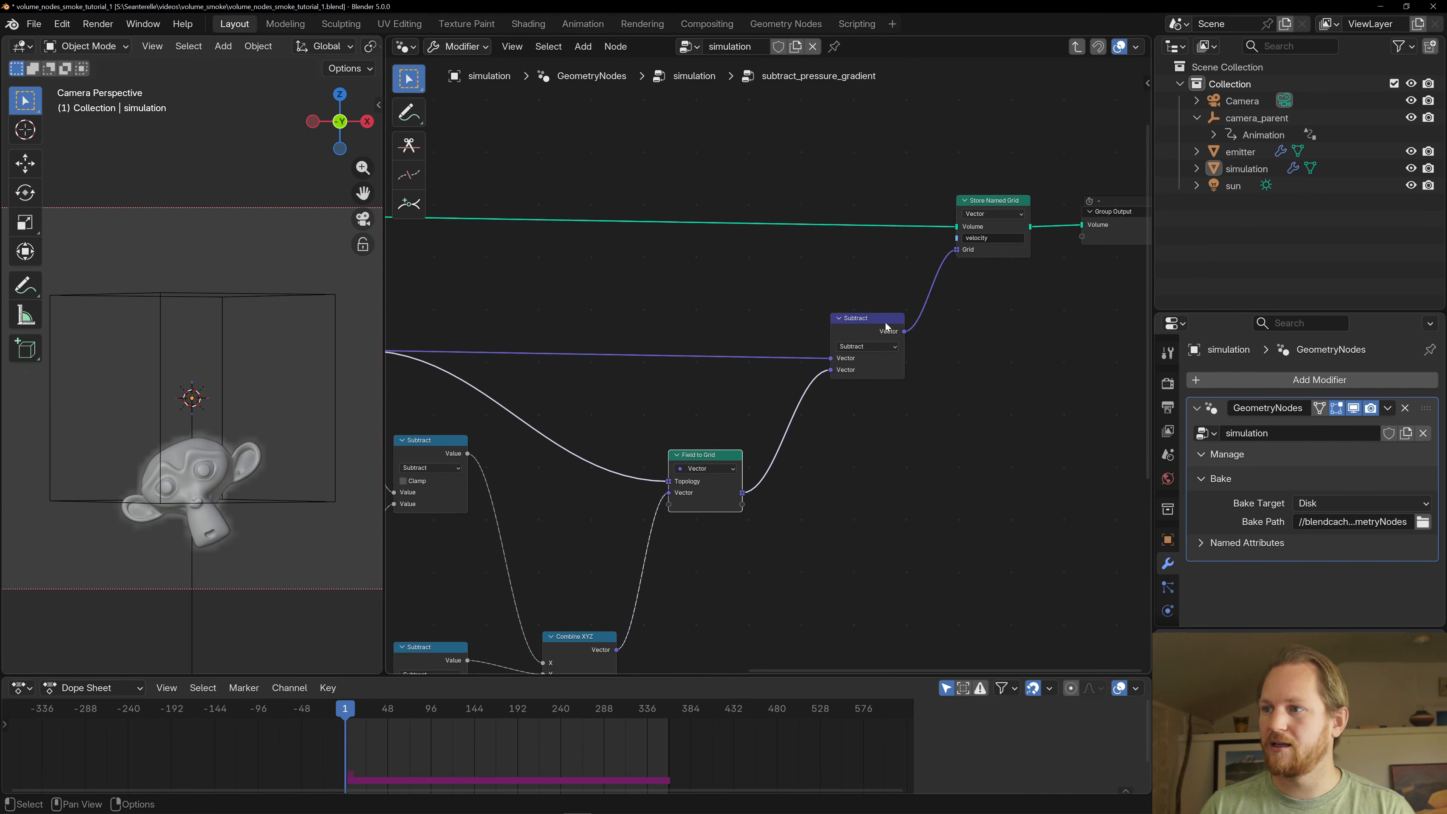
left_click(884, 318)
scroll(622, 260, "down", 3)
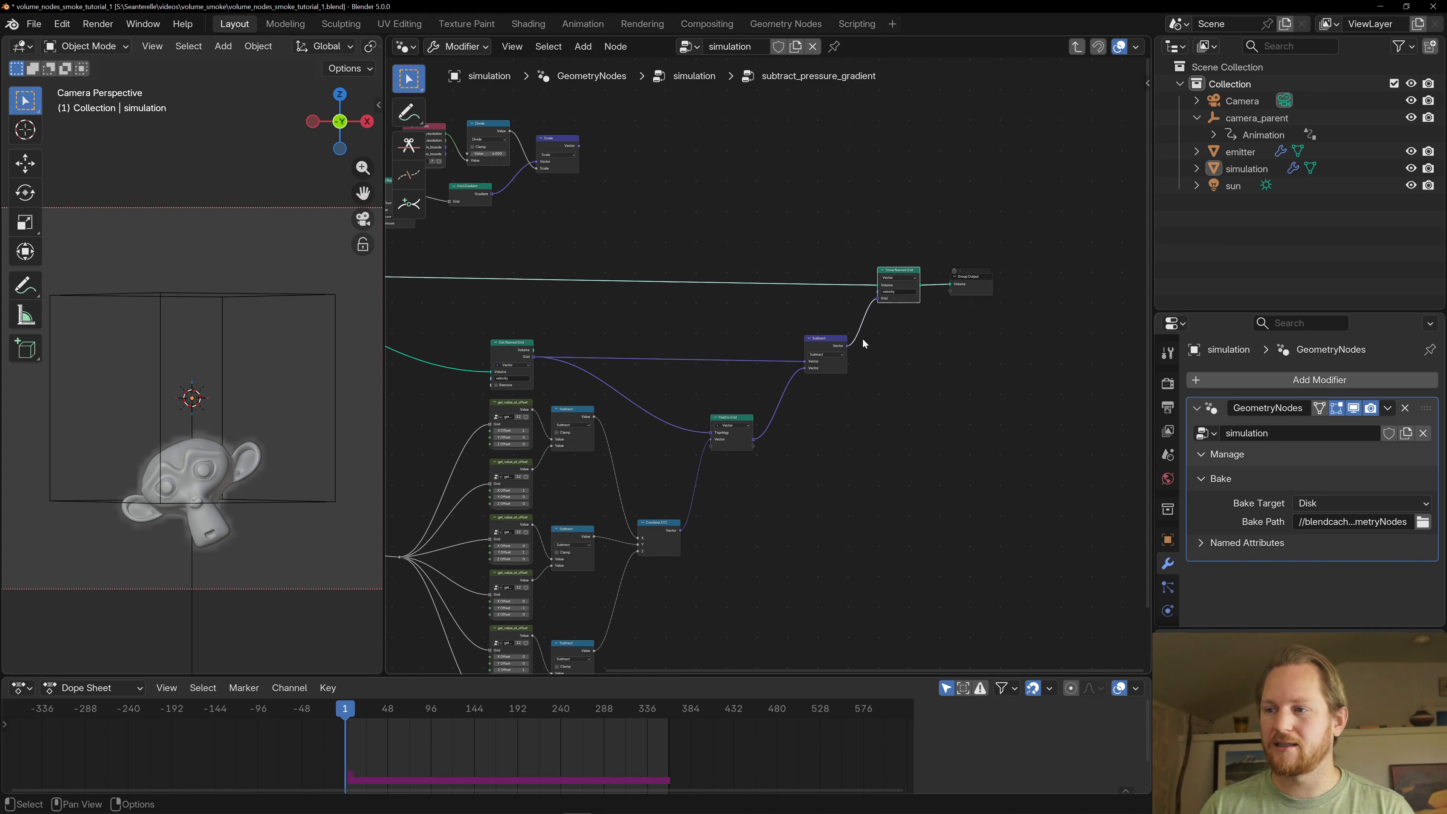
- Leave the subtract_pressure_gradient group and open the advect_smoke group for editing
left_click(965, 282)
key("Tab")
scroll(997, 439, "up", 1)
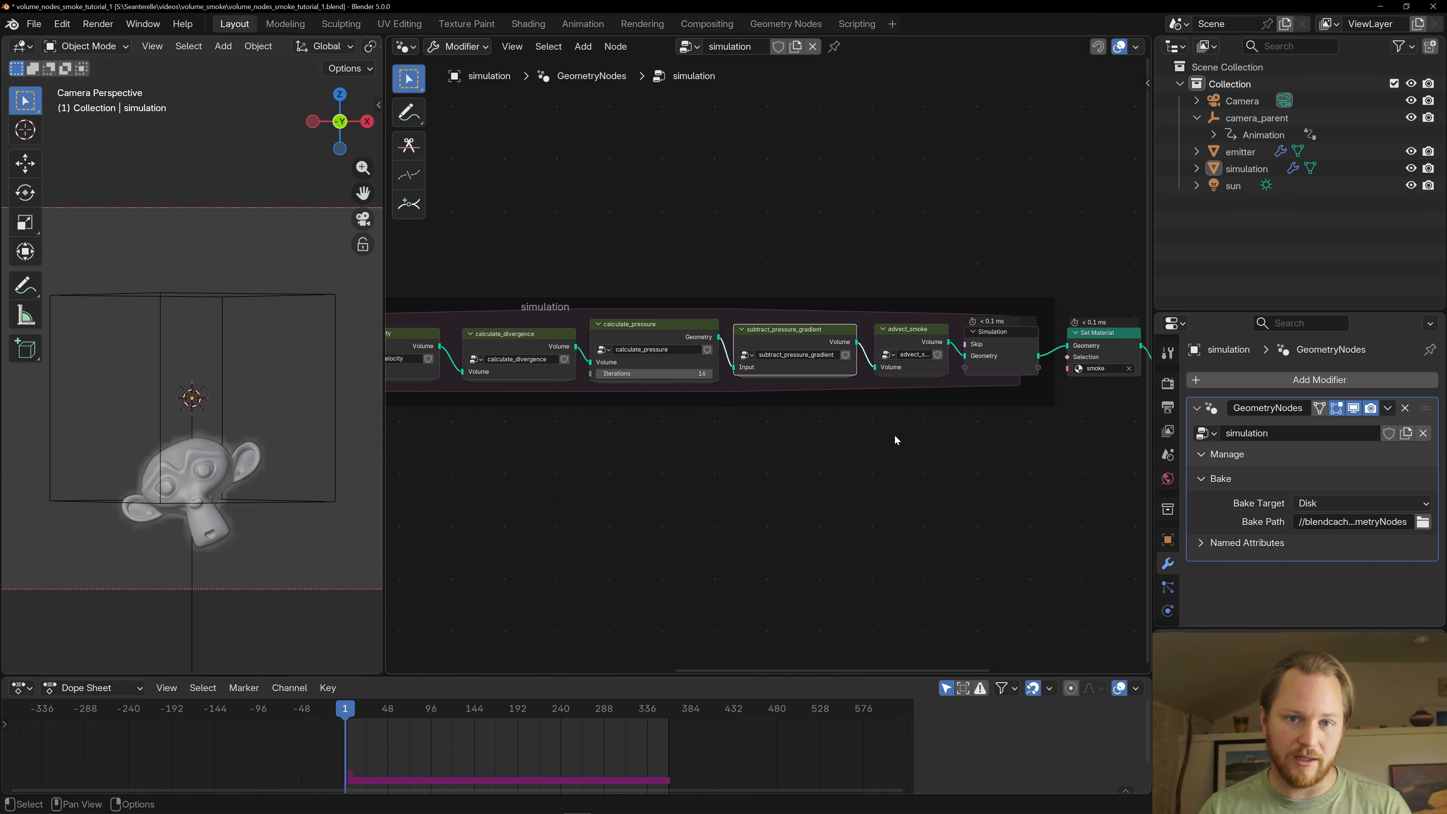
left_click(891, 332)
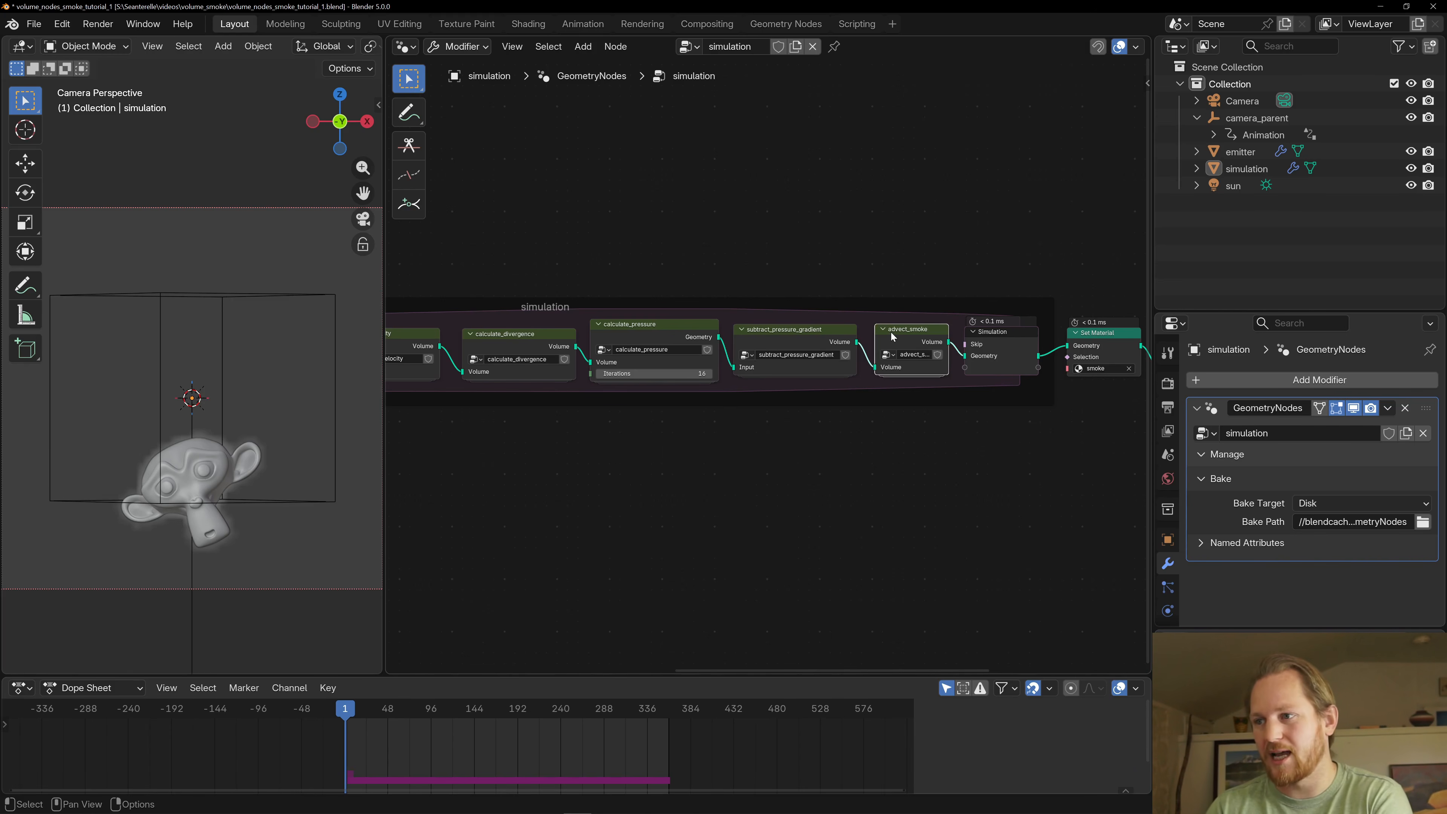
middle_click_drag(897, 336, 839, 347)
key("Tab")
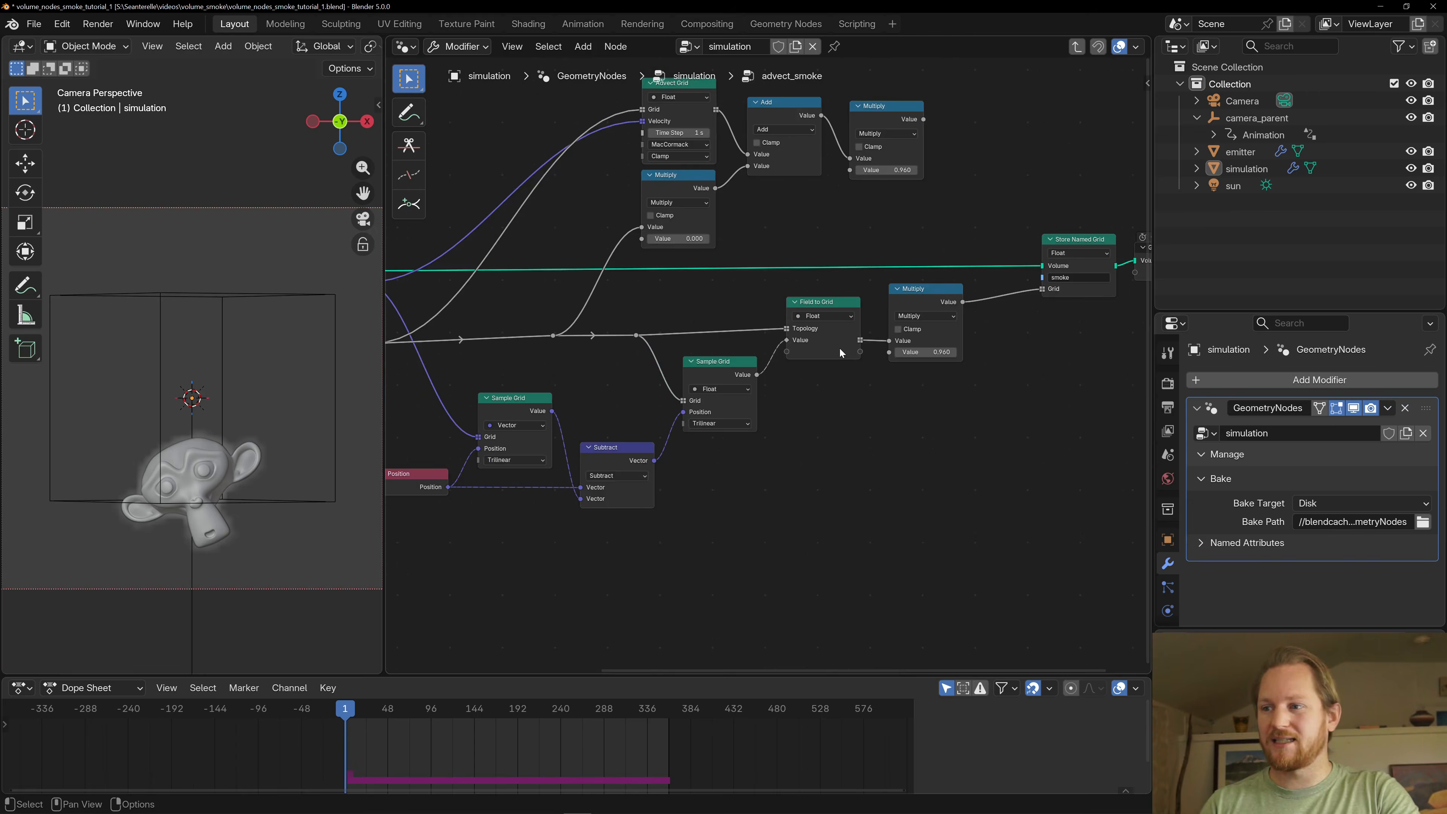
- Move the unconnected Advect Grid branch with its Add and two Multiply nodes up, away from the main smoke chain
scroll(839, 348, "down", 3)
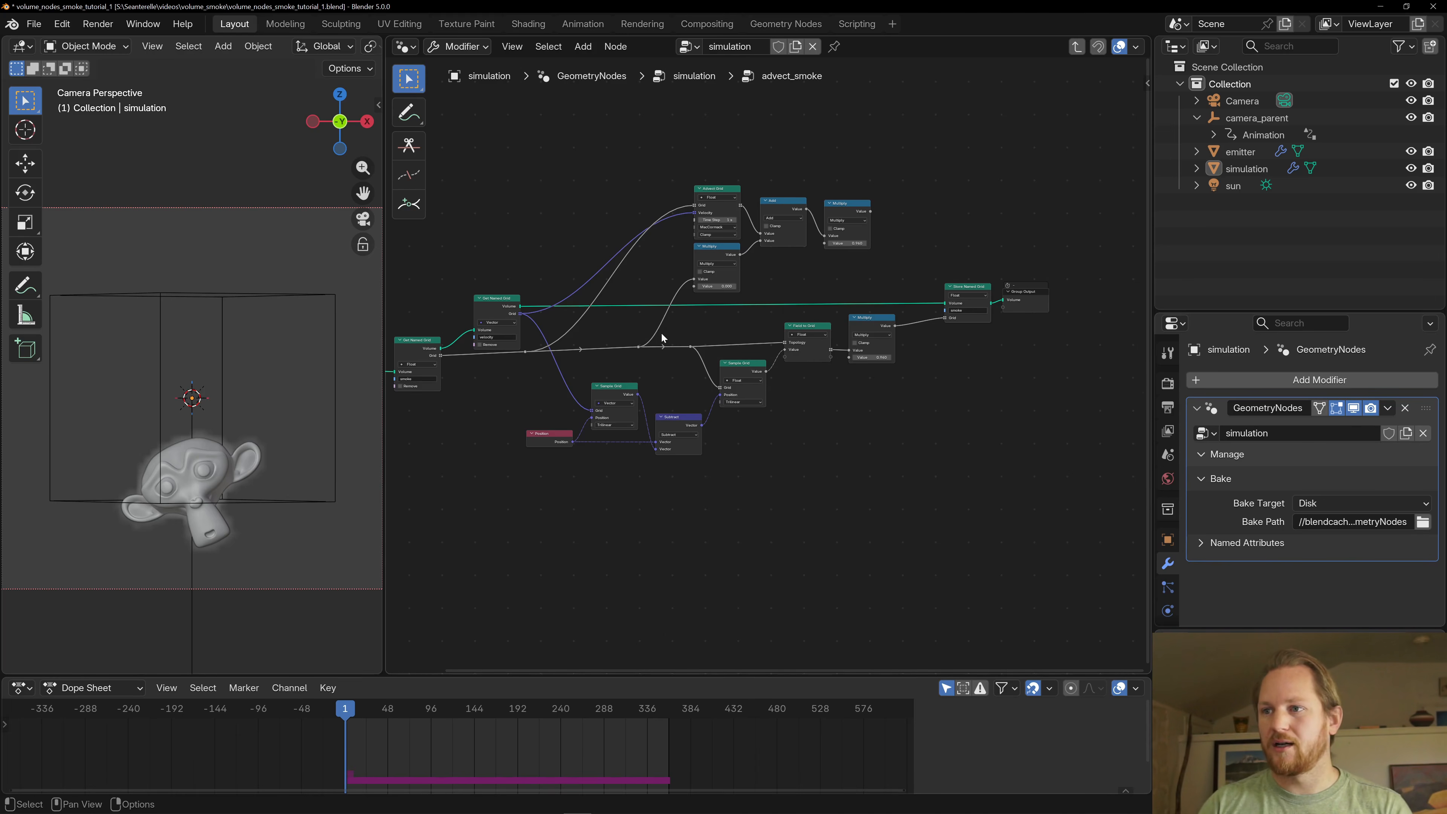
scroll(722, 198, "up", 4)
left_click(725, 178)
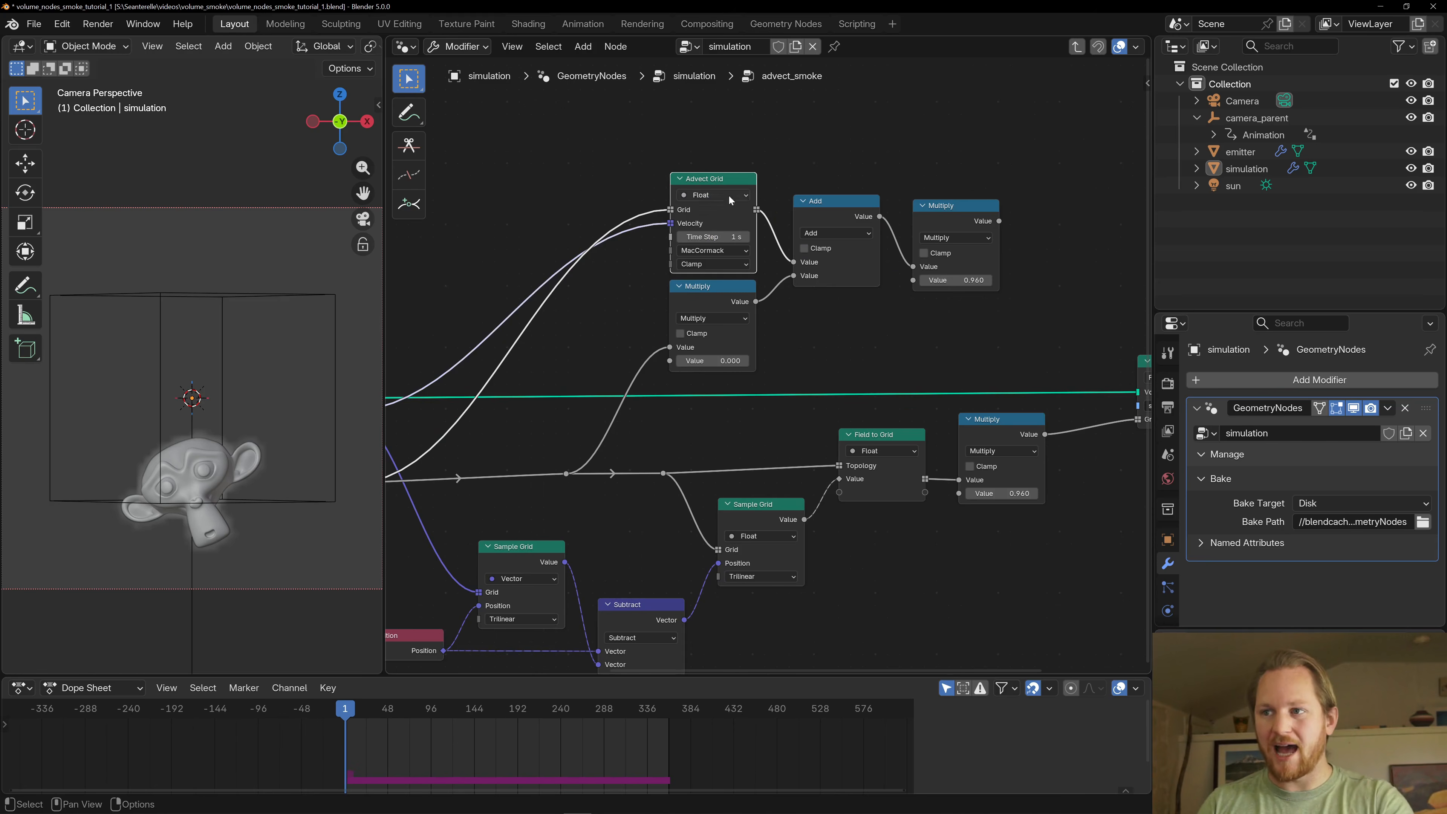
scroll(765, 213, "down", 2)
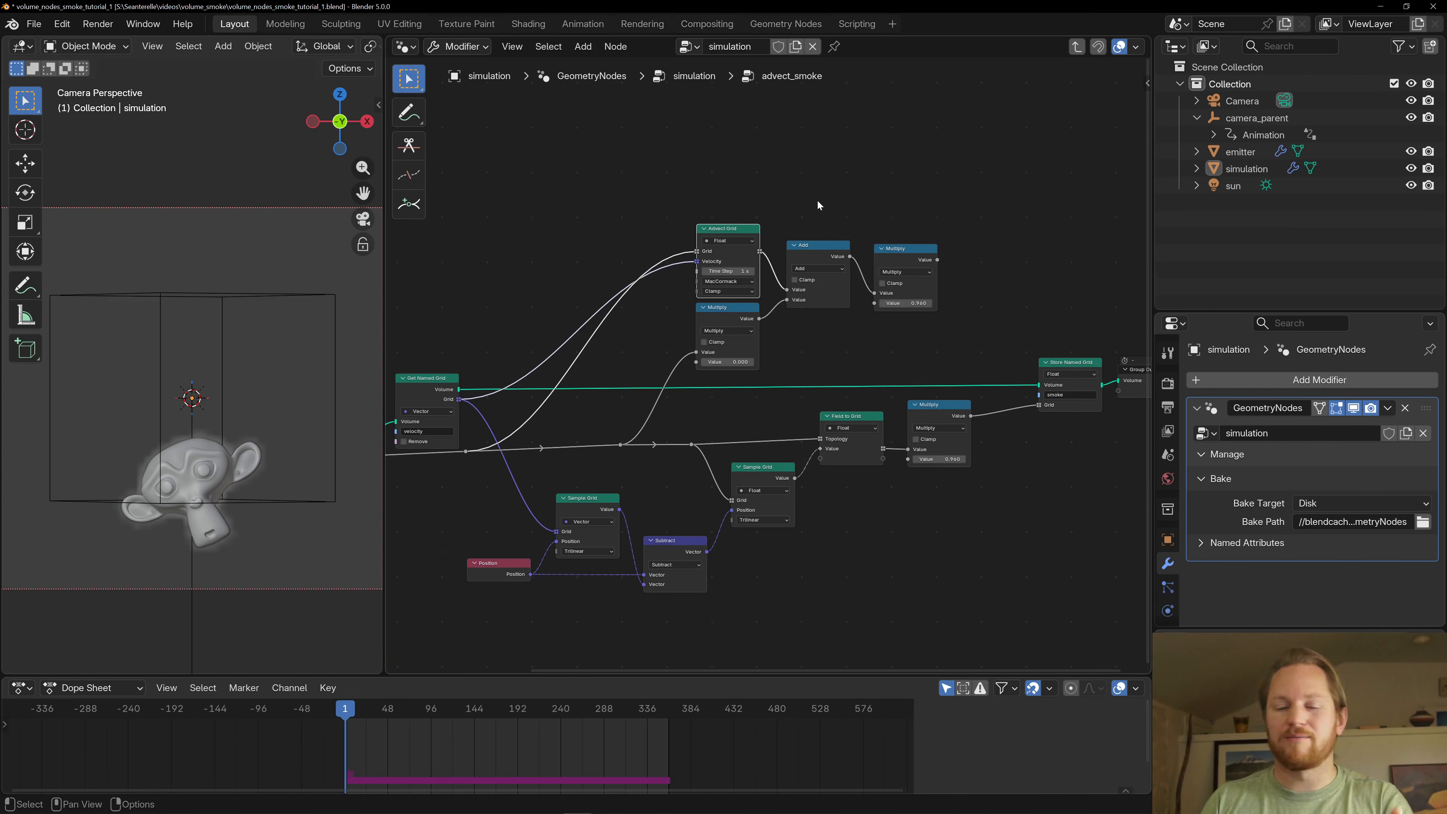
left_click(835, 195)
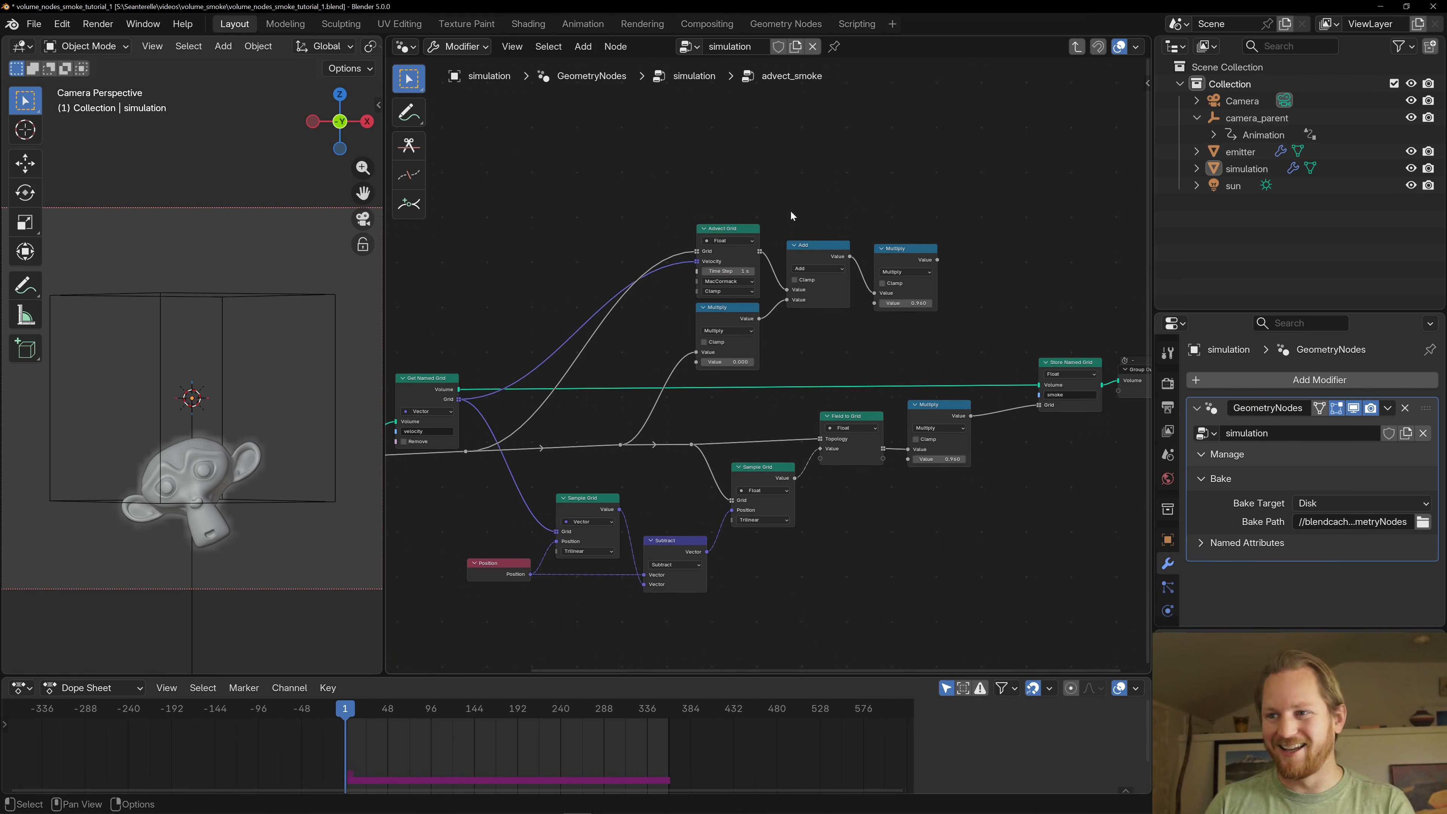
left_click_drag(647, 195, 957, 355)
scroll(958, 355, "down", 1)
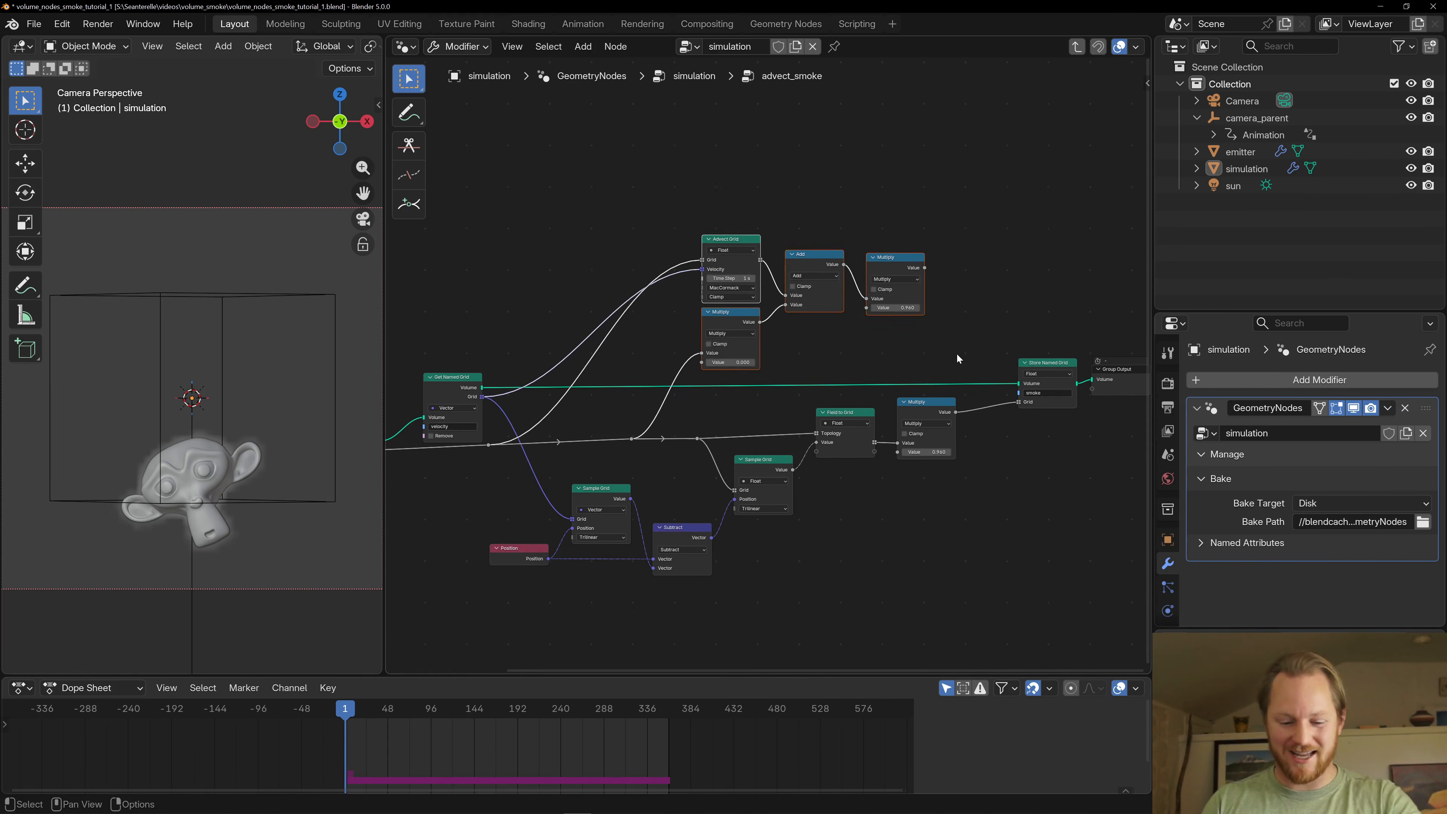
key("g")
left_click(954, 264)
key("g")
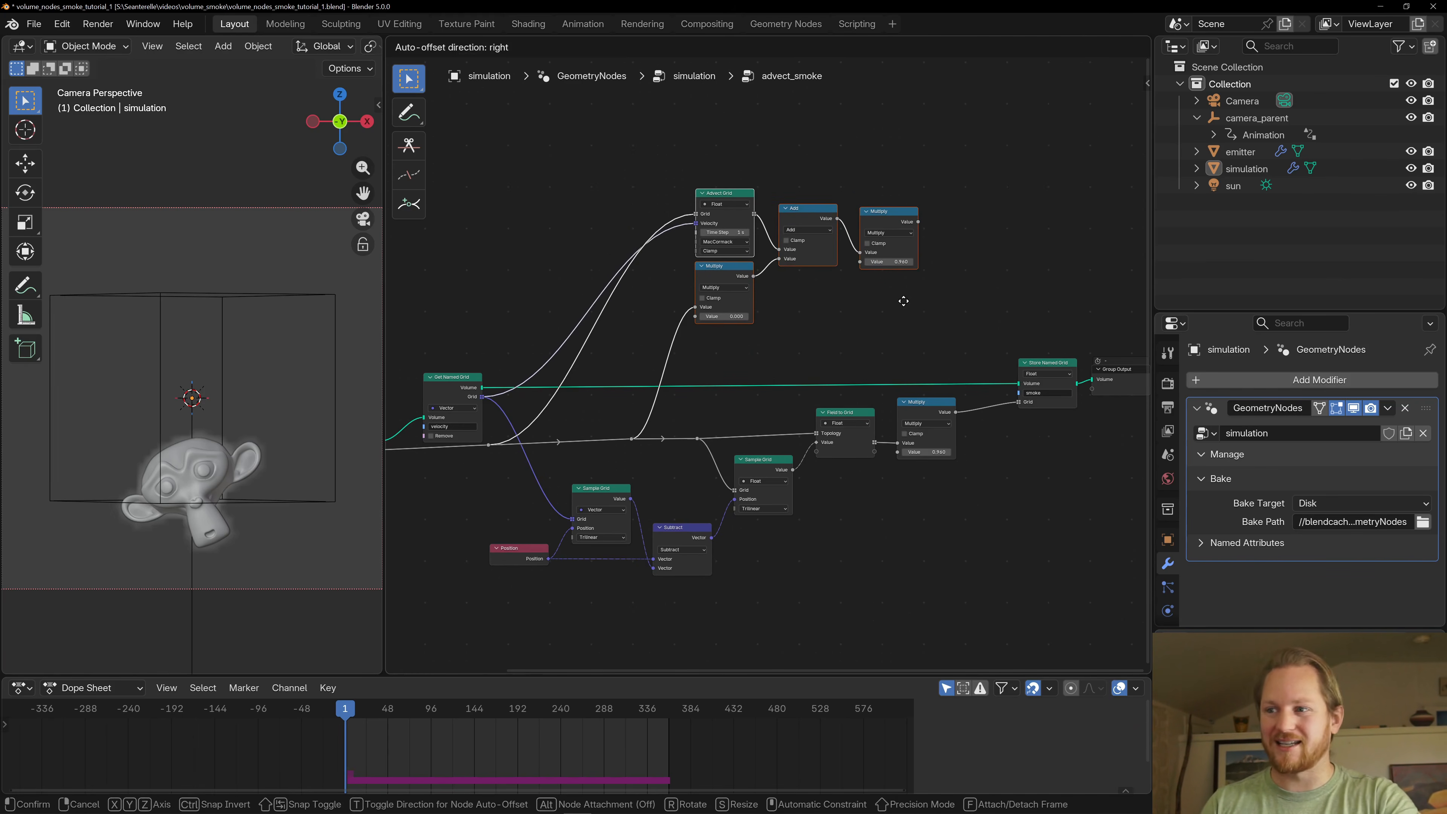
left_click(903, 300)
left_click(790, 322)
middle_click_drag(760, 340, 871, 258)
- Trace the smoke and velocity grids from the Group Input through their Get Named Grid nodes to the vector Sample Grid node
middle_click_drag(1013, 385, 836, 344)
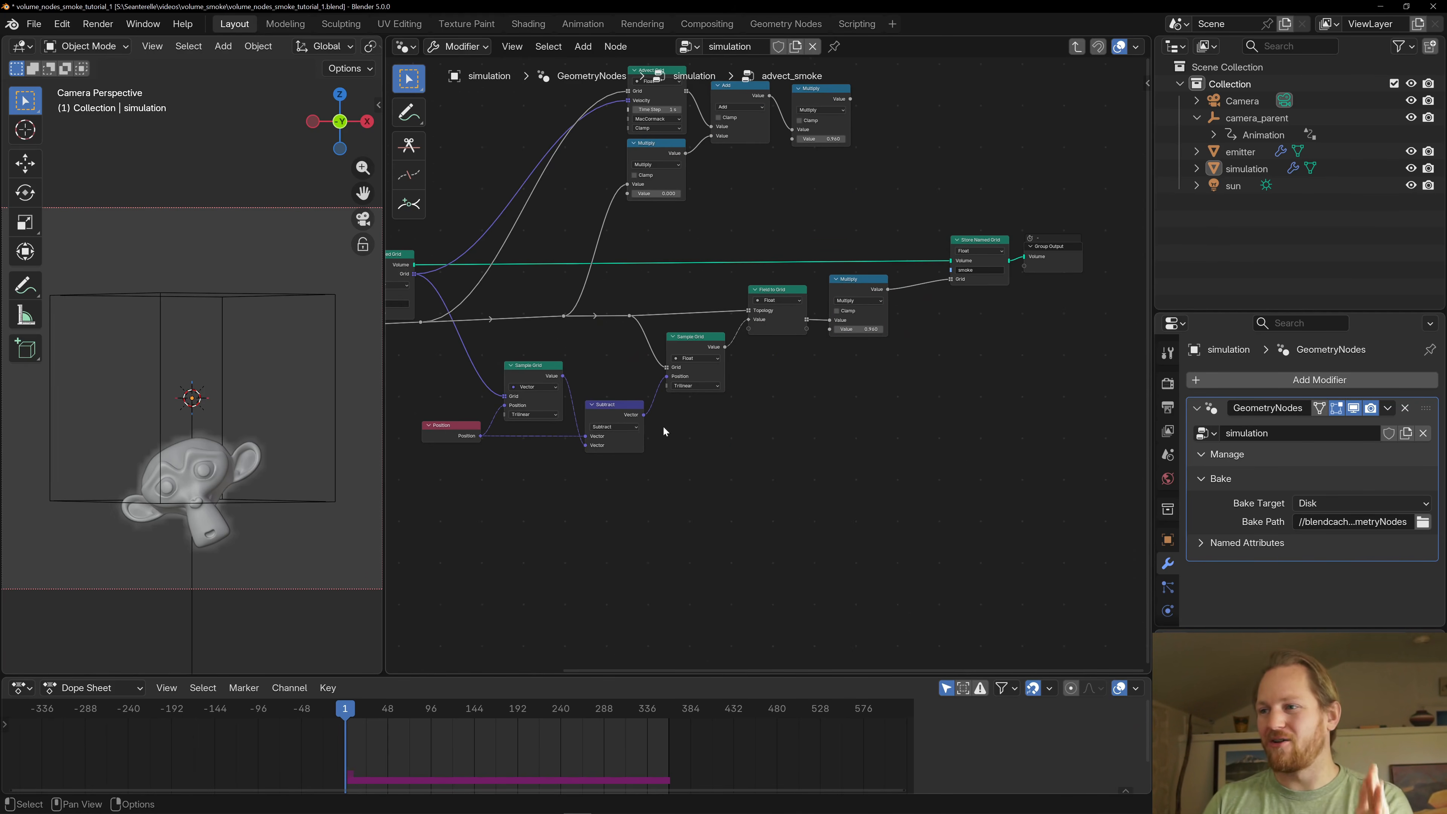
middle_click_drag(544, 376, 757, 360)
scroll(766, 356, "up", 2)
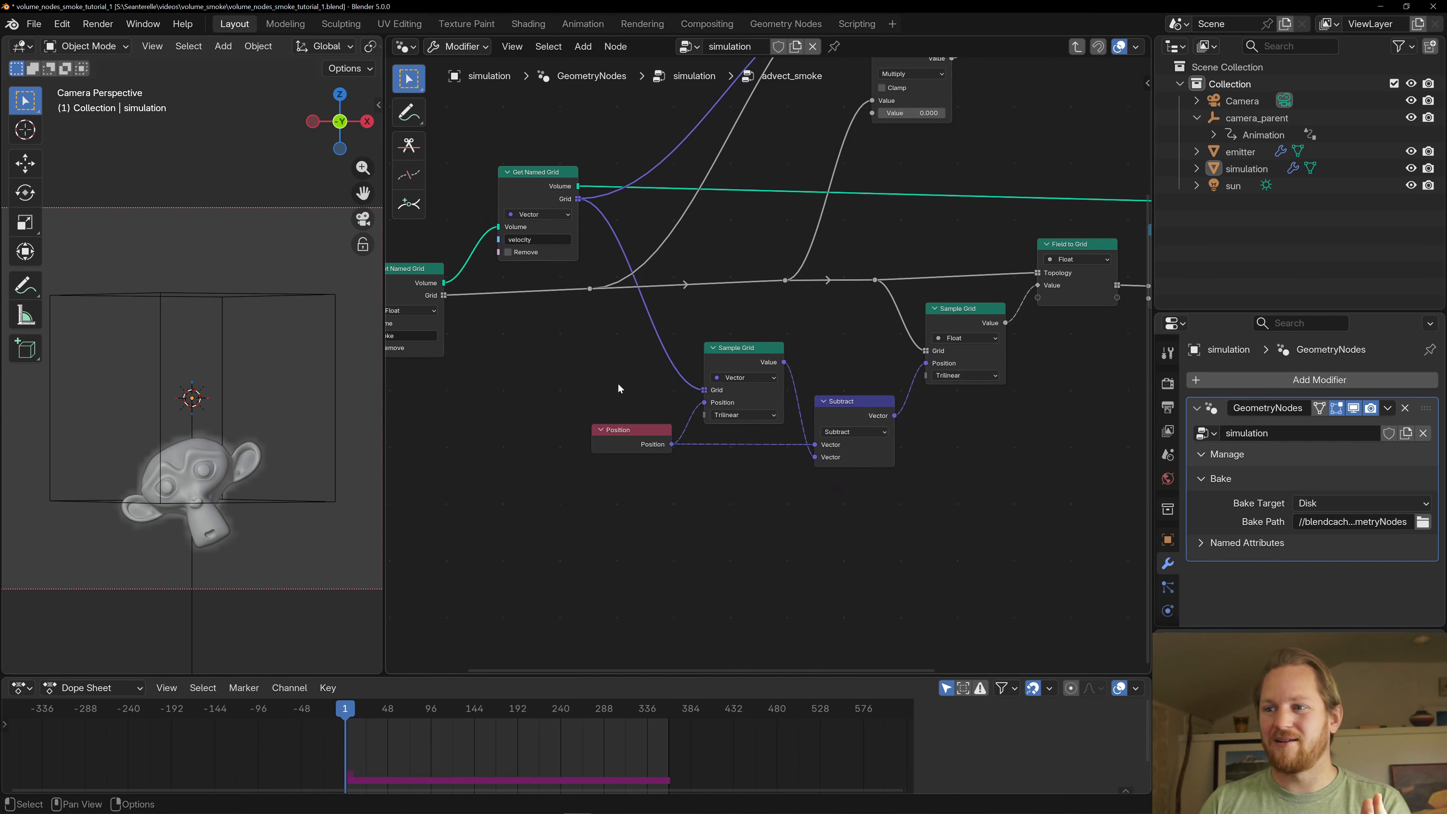
middle_click_drag(617, 383, 784, 354)
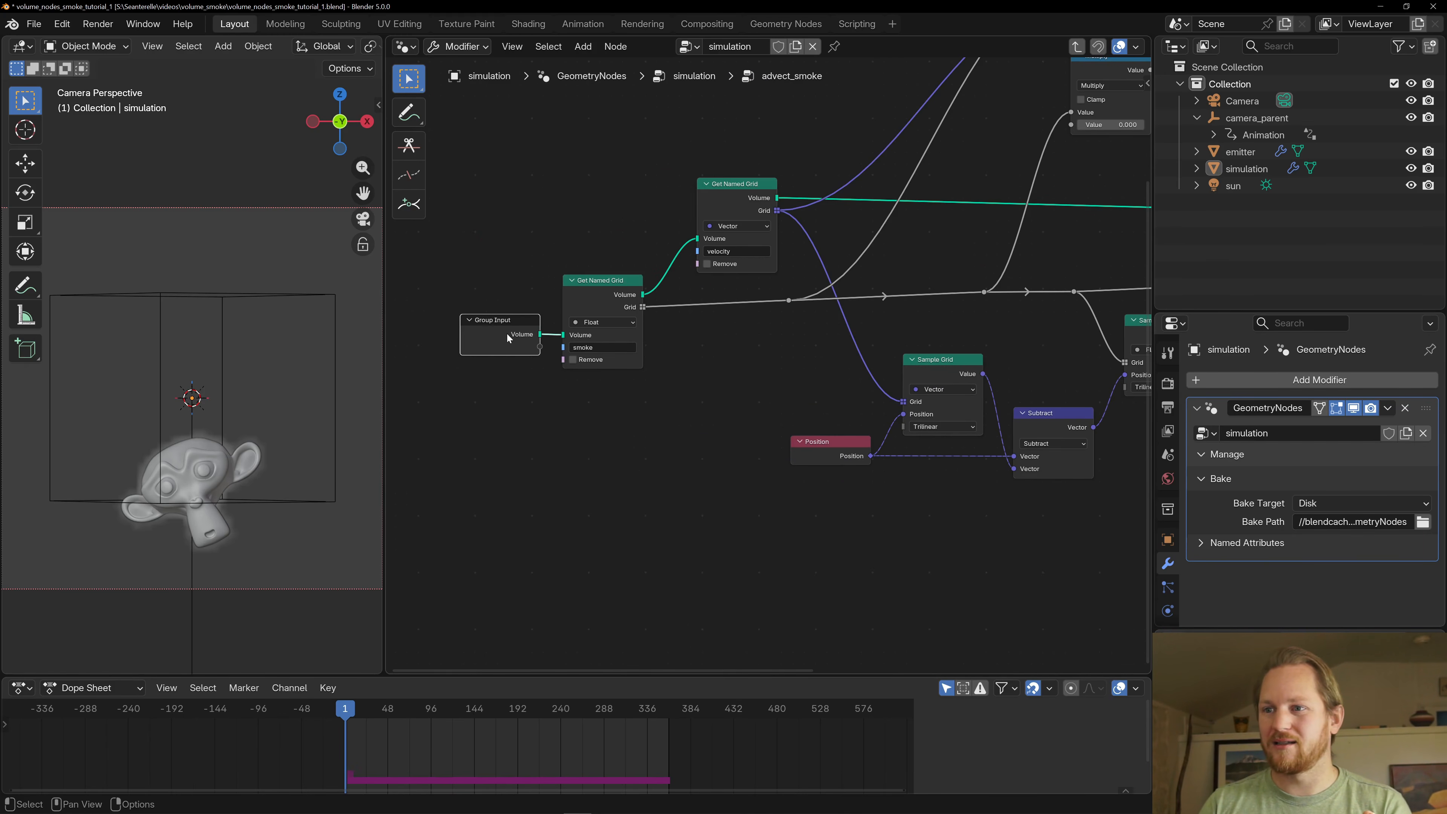
left_click(632, 290)
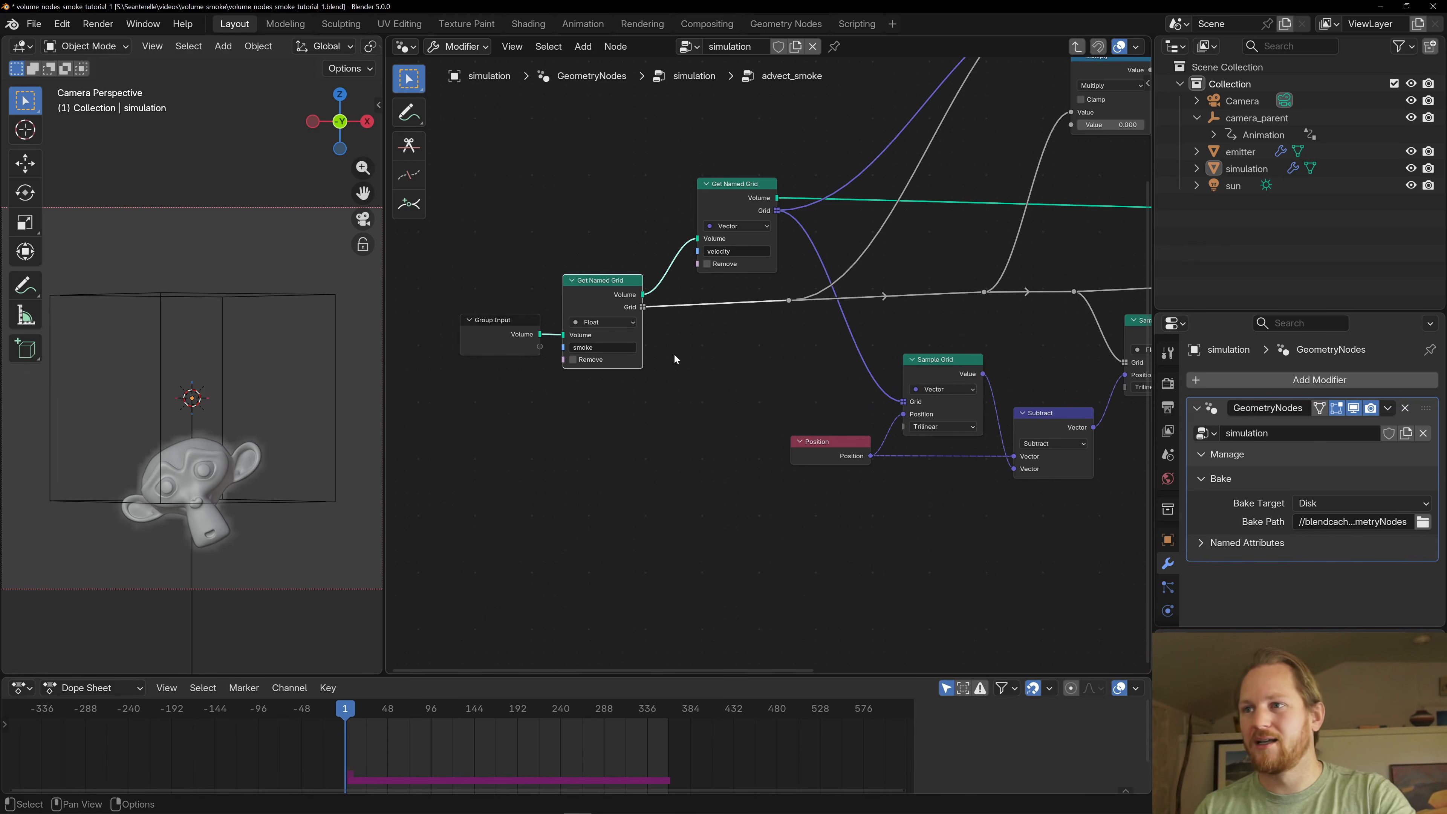
left_click(731, 188)
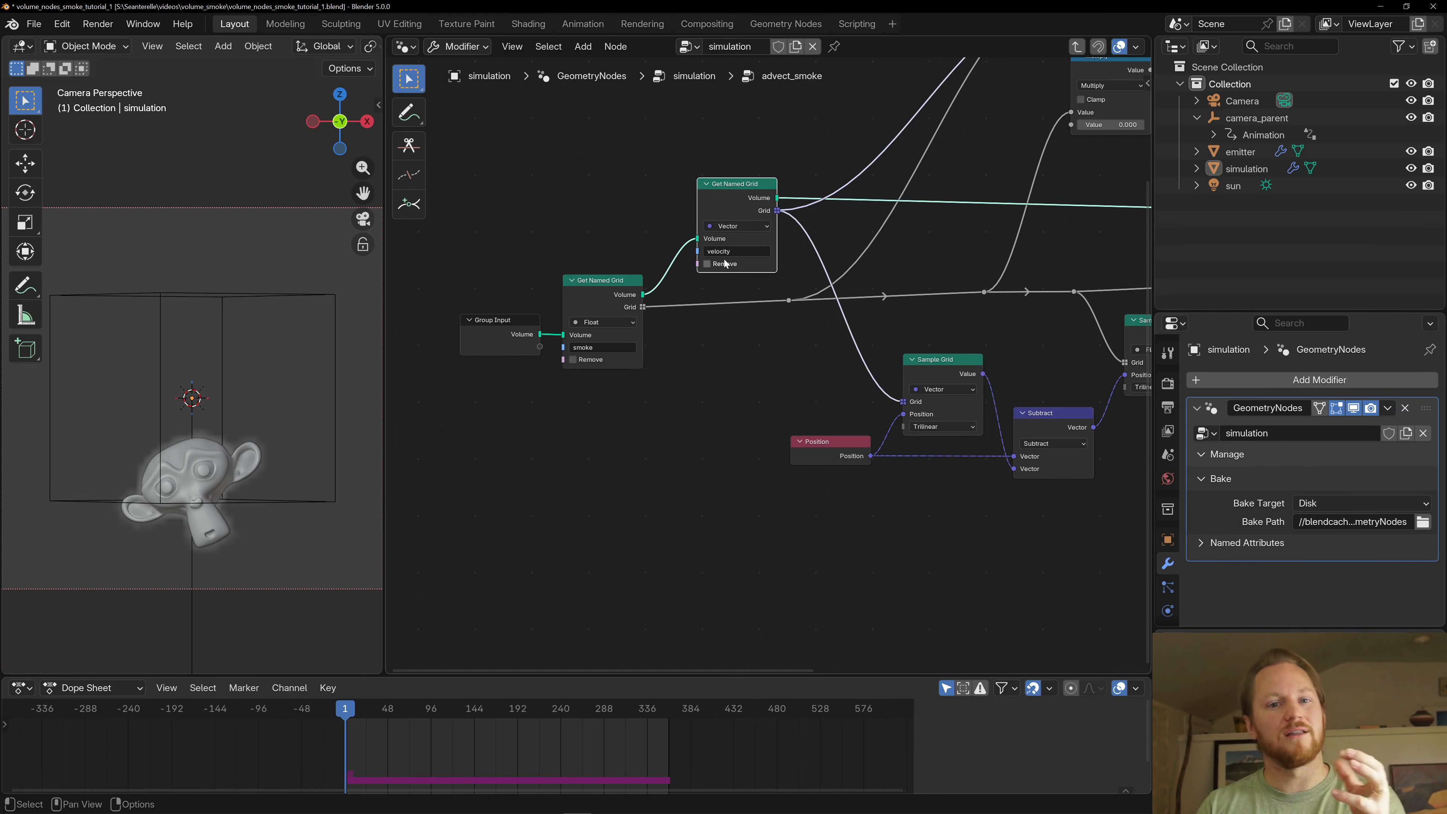
middle_click_drag(709, 414, 560, 406)
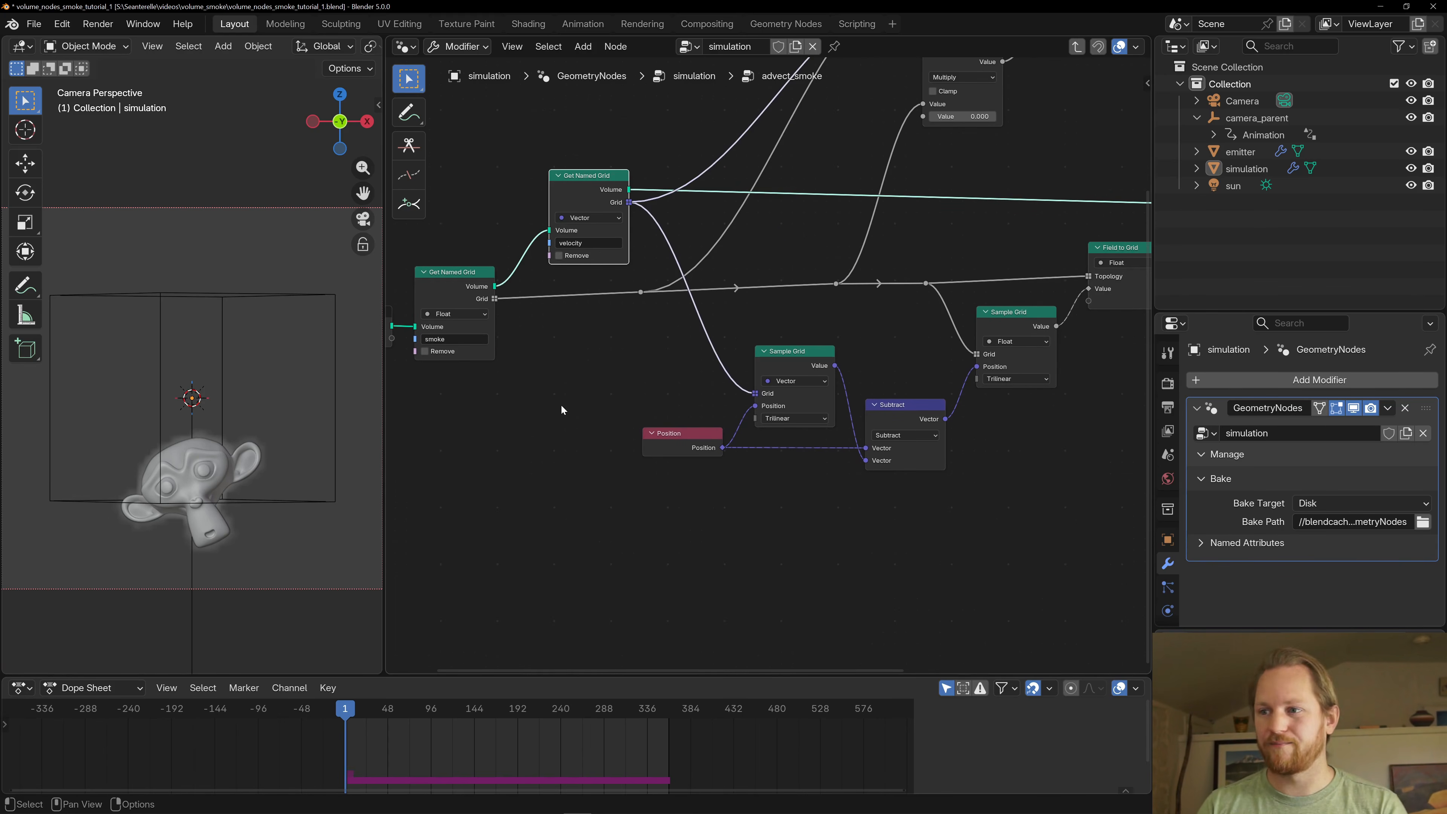
left_click(797, 373)
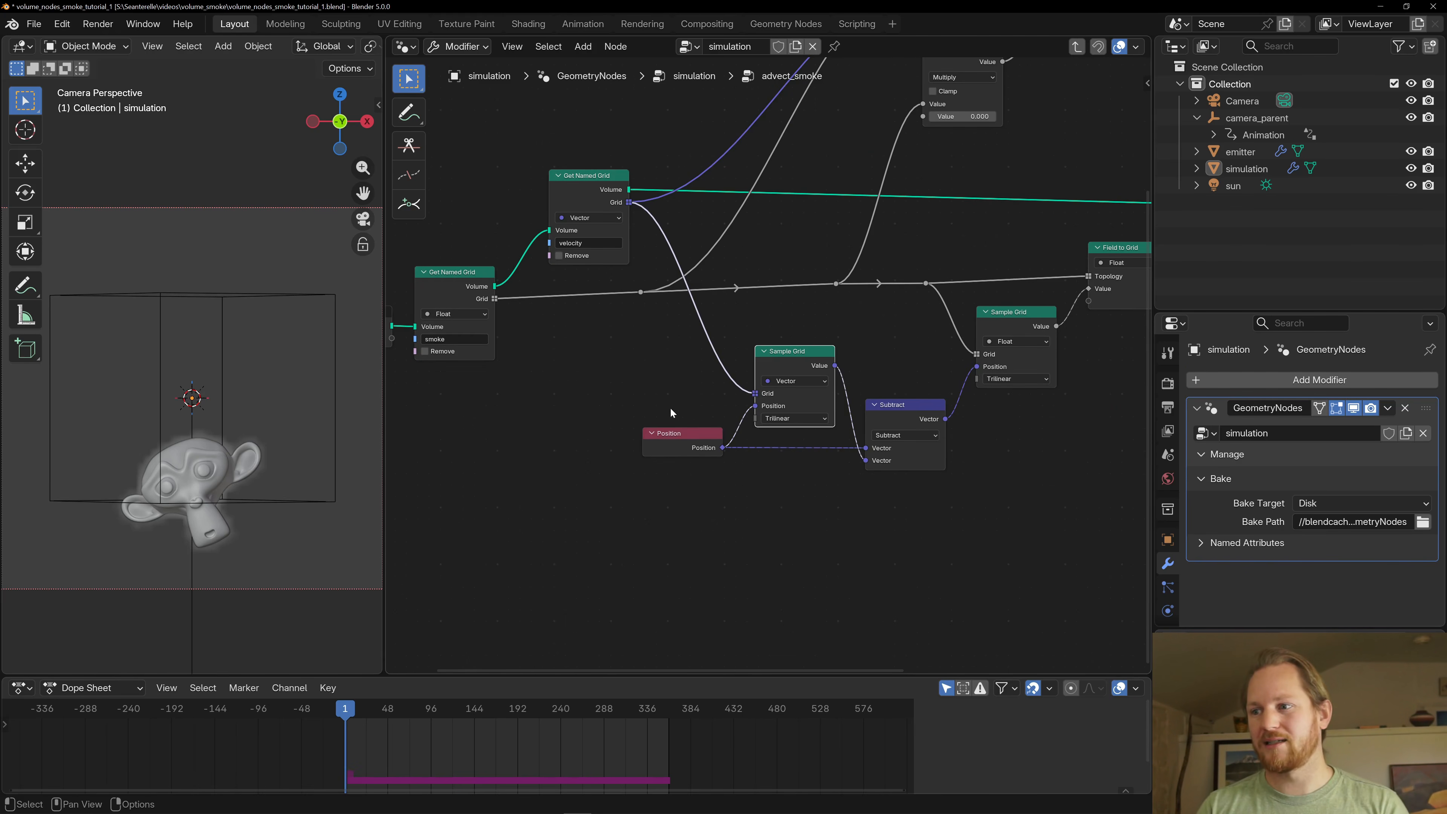
- Trace the Position node and the vector Sample Grid output into the vector Subtract node
scroll(663, 408, "down", 1)
middle_click_drag(627, 375, 578, 395)
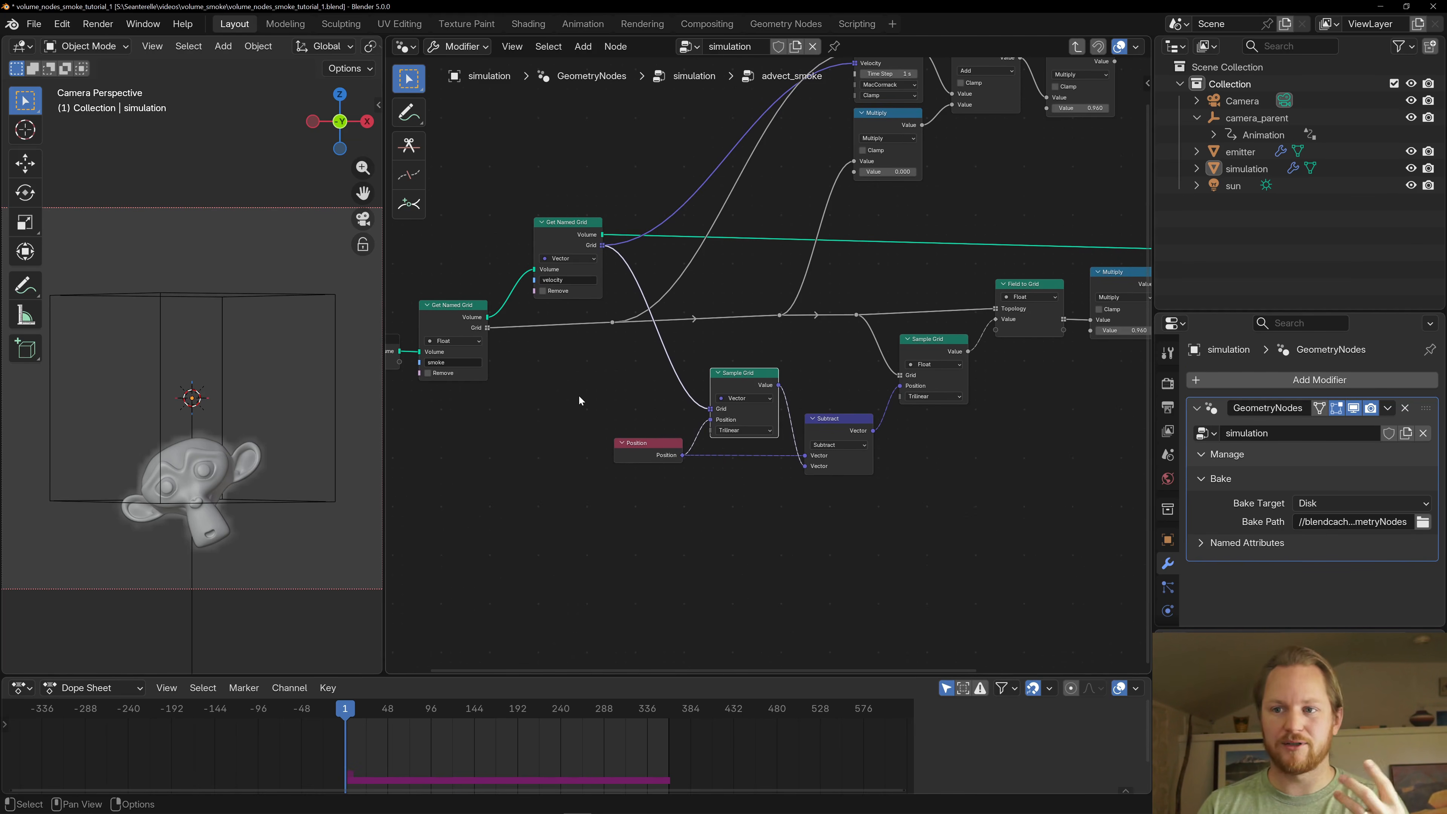
scroll(578, 394, "up", 1)
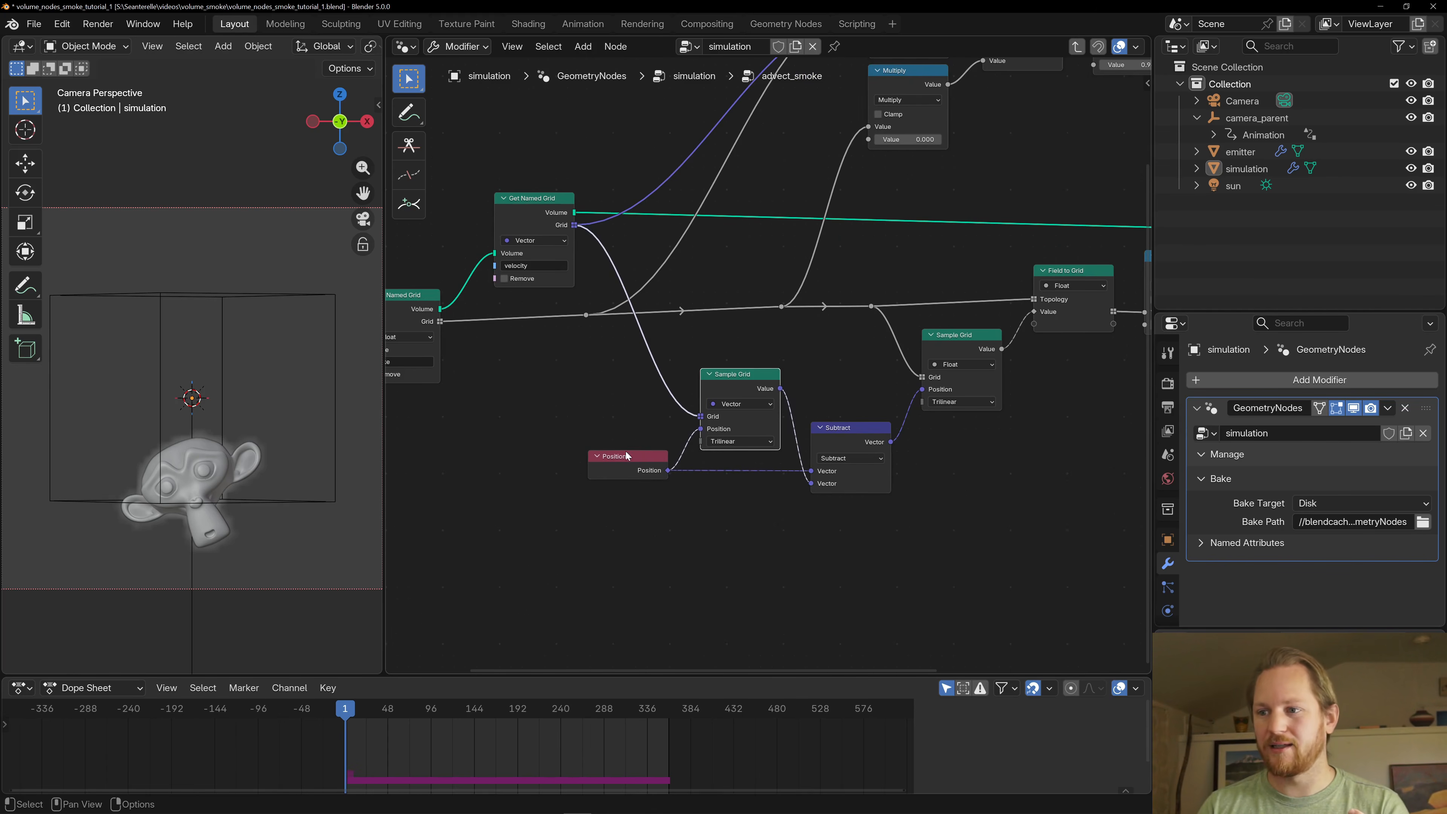
left_click(659, 454)
left_click(748, 395)
left_click(835, 429)
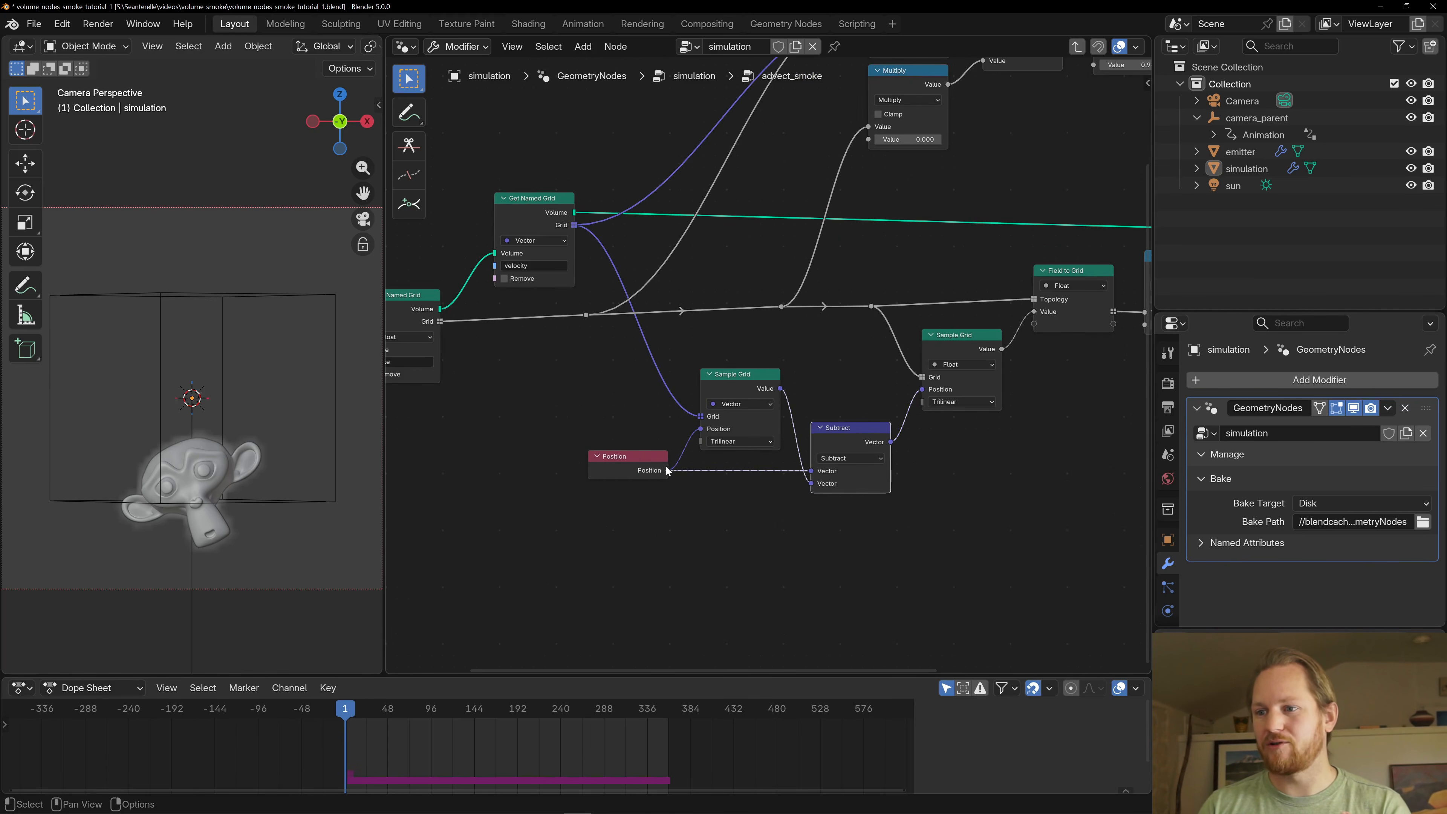
left_click(665, 466)
left_click(844, 430)
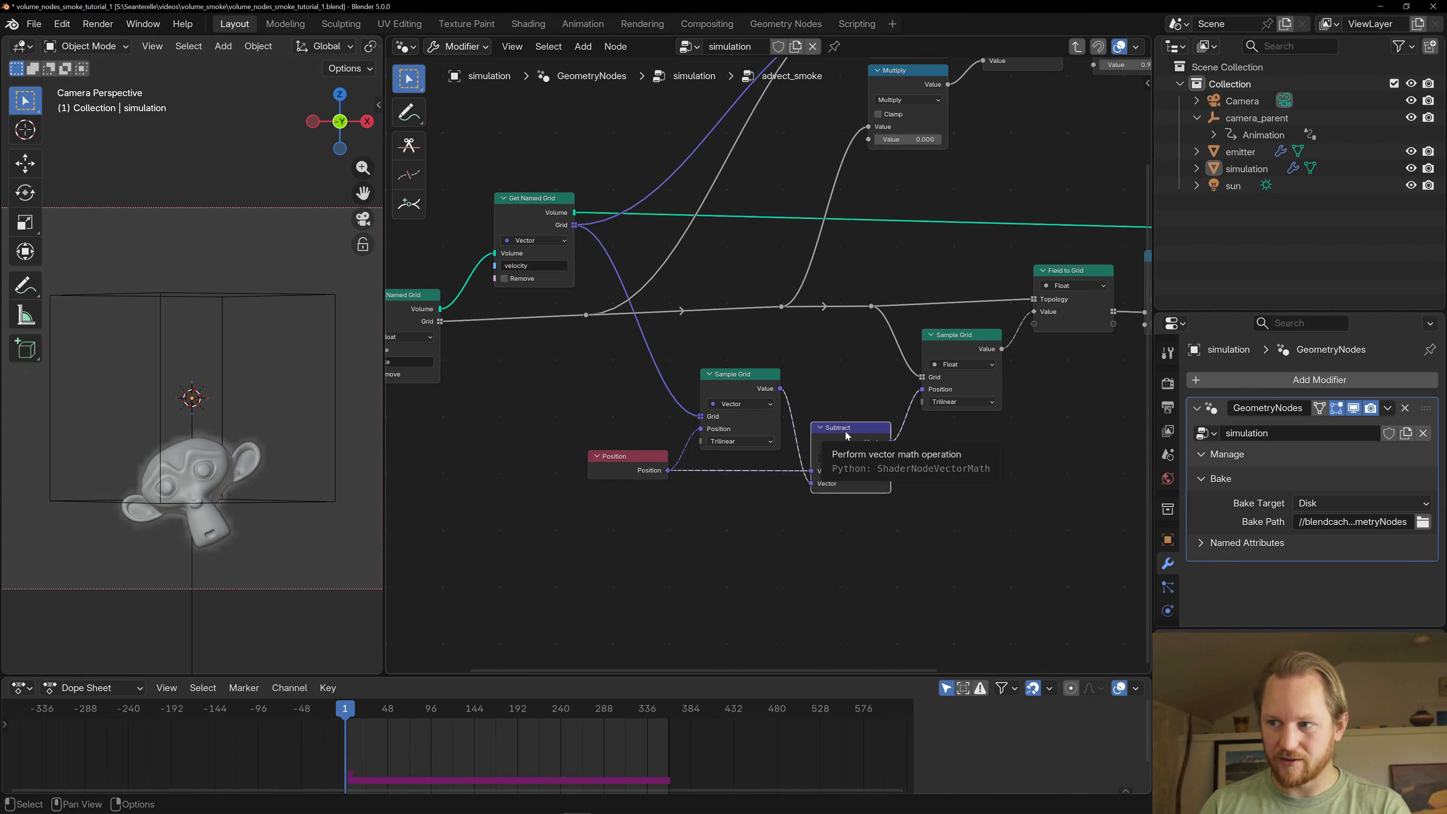
- Trace the smoke grid from its Get Named Grid node to the float Sample Grid node
middle_click_drag(833, 365, 757, 381)
left_click_drag(879, 363, 879, 359)
middle_click_drag(440, 359, 663, 365)
left_click(560, 305)
scroll(773, 349, "down", 3)
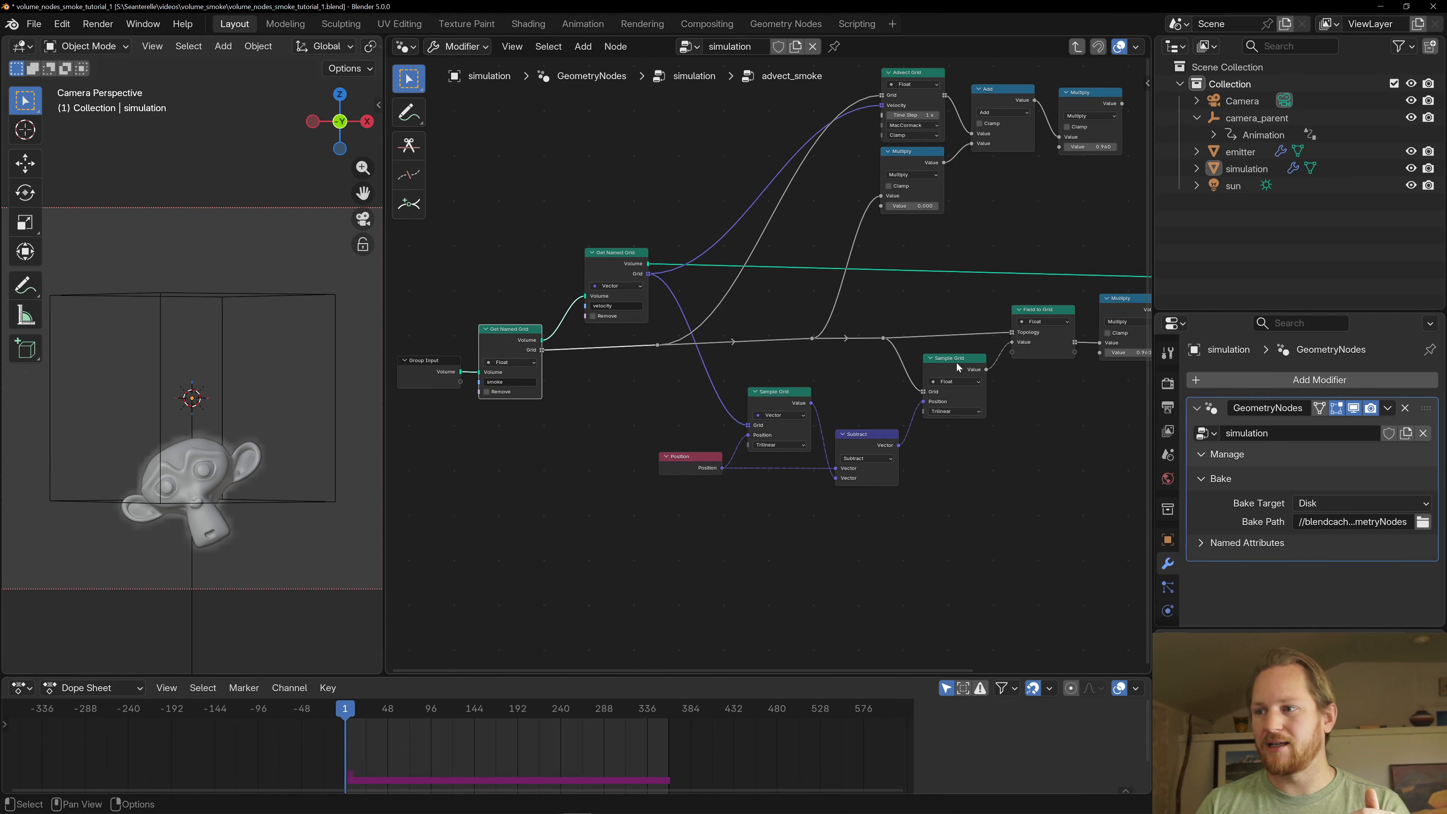
left_click(956, 360)
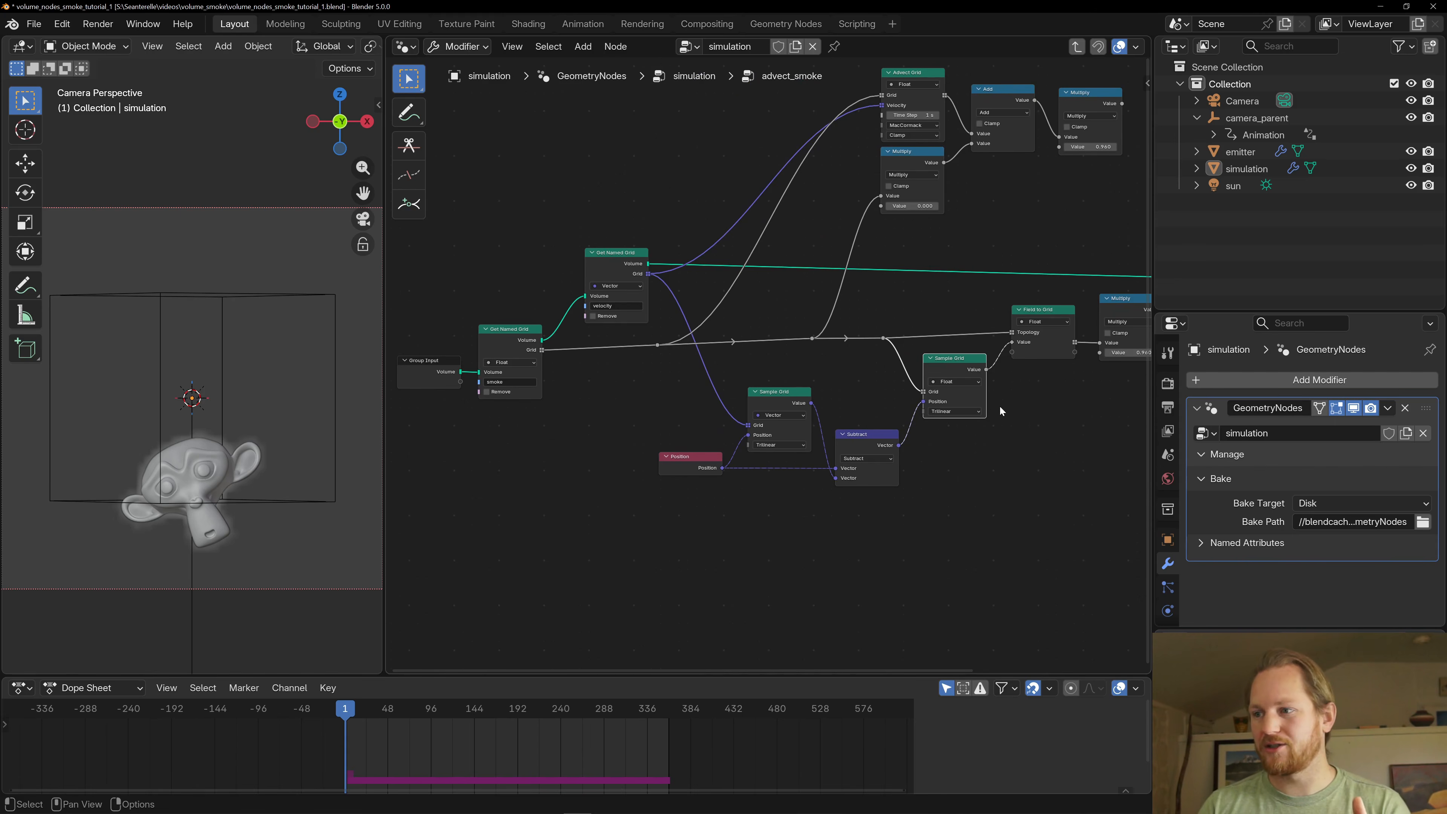
middle_click_drag(1000, 410, 932, 424)
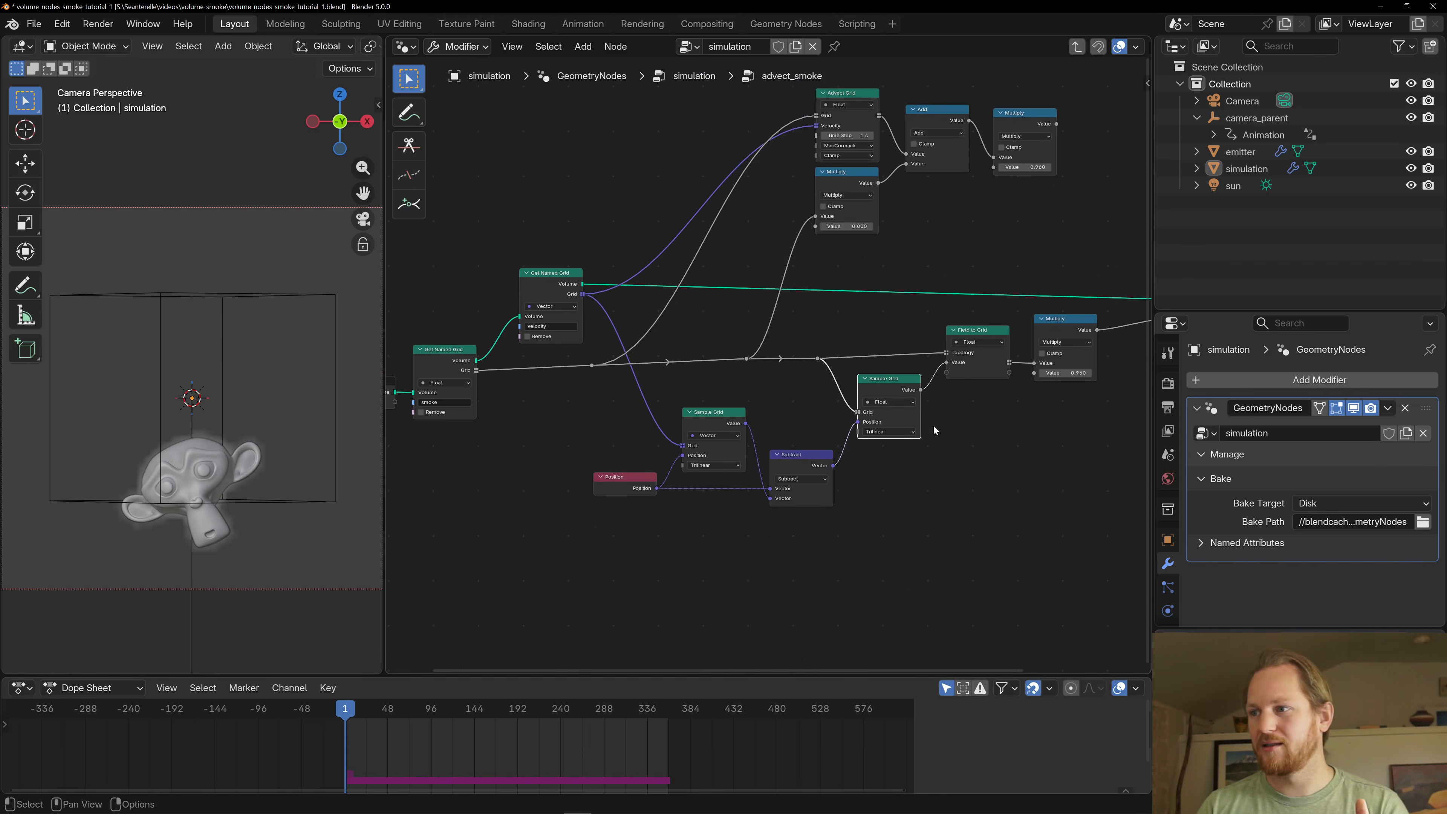
- Trace the sampled smoke through the Field to Grid and Multiply nodes to the smoke Store Named Grid node
left_click(985, 339)
middle_click_drag(947, 362, 798, 411)
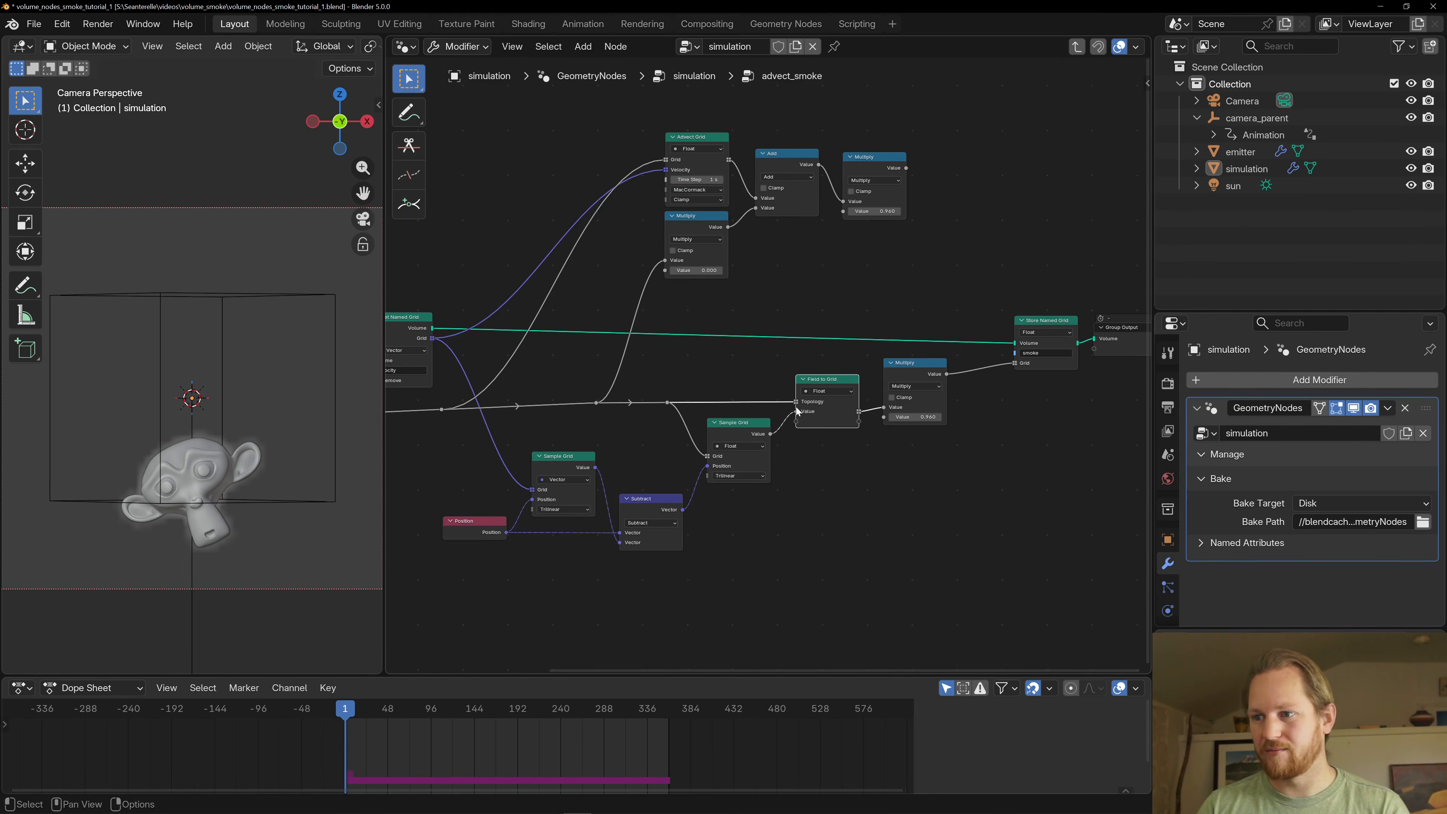
scroll(805, 470, "up", 1)
left_click(915, 365)
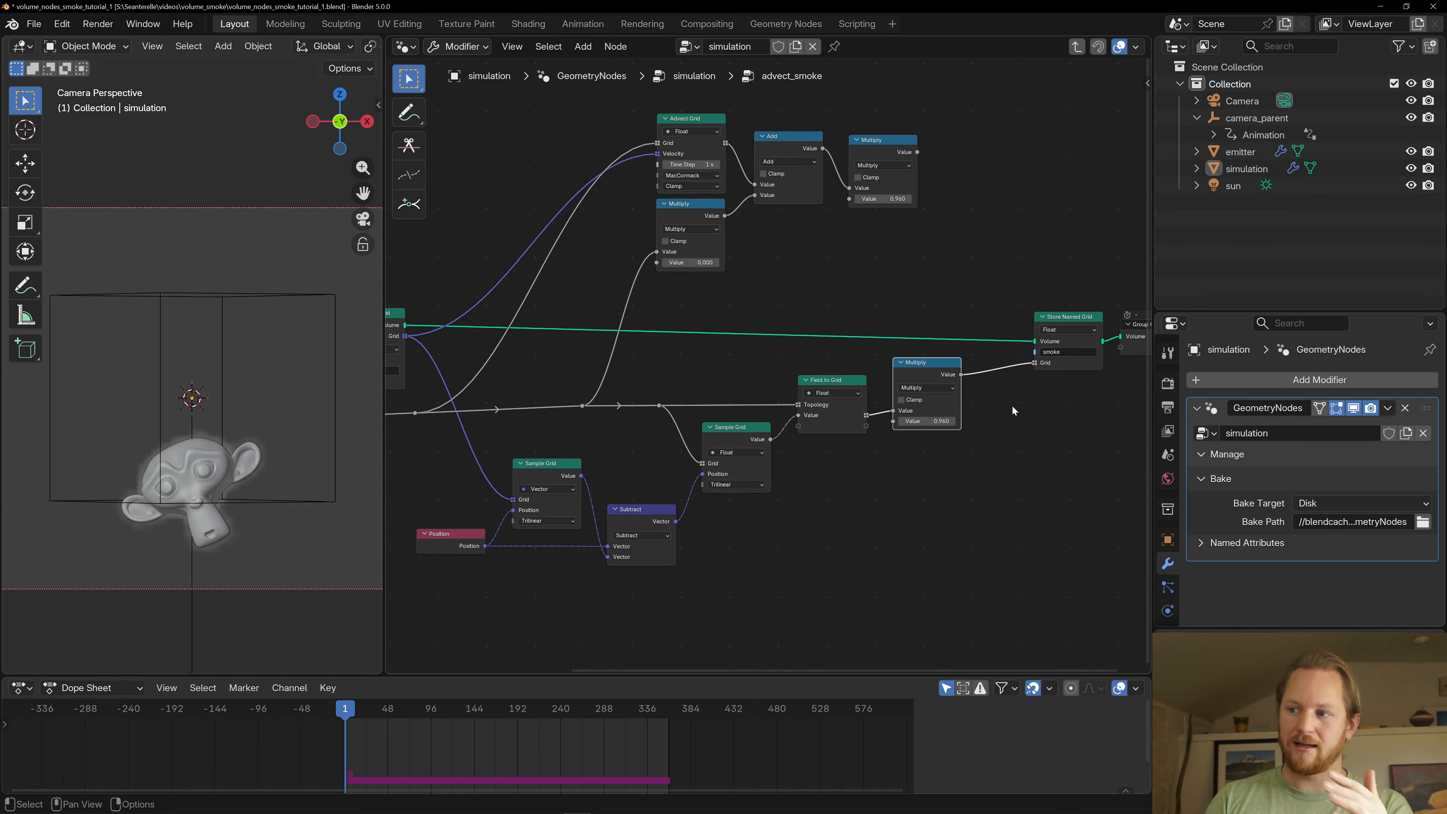
scroll(1009, 399, "up", 2)
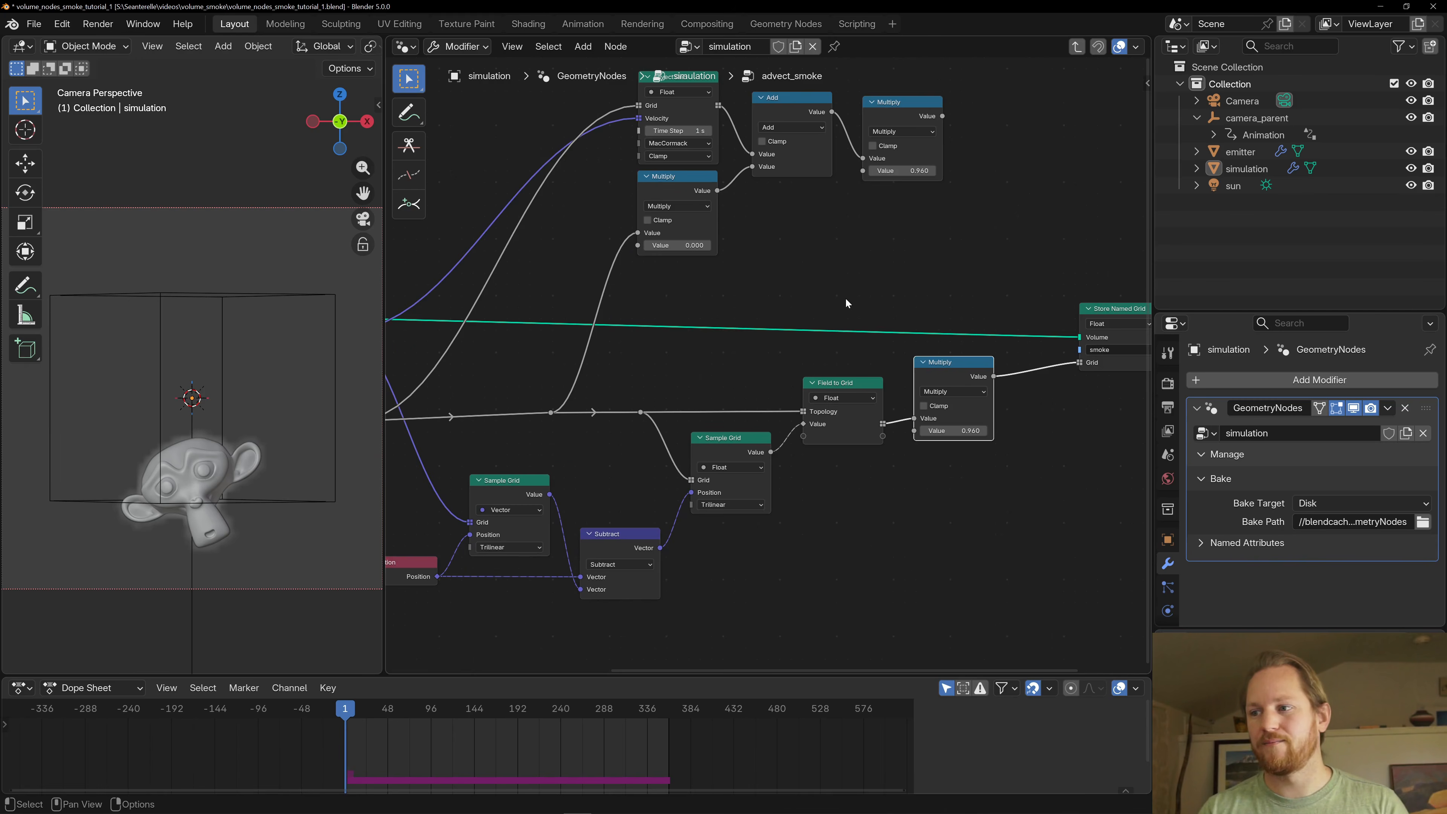
scroll(845, 297, "down", 1)
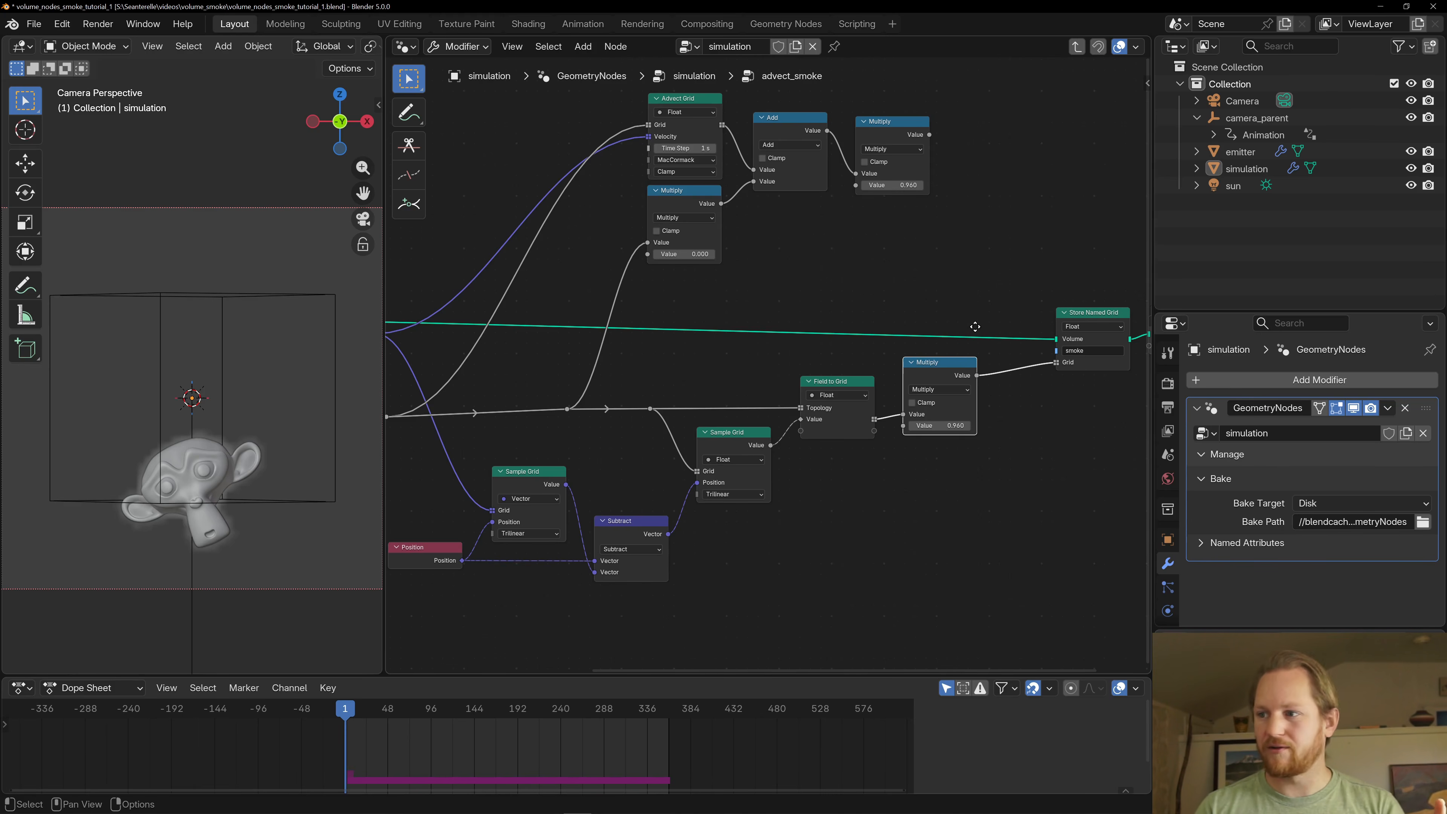
middle_click_drag(975, 324, 807, 316)
left_click(925, 314)
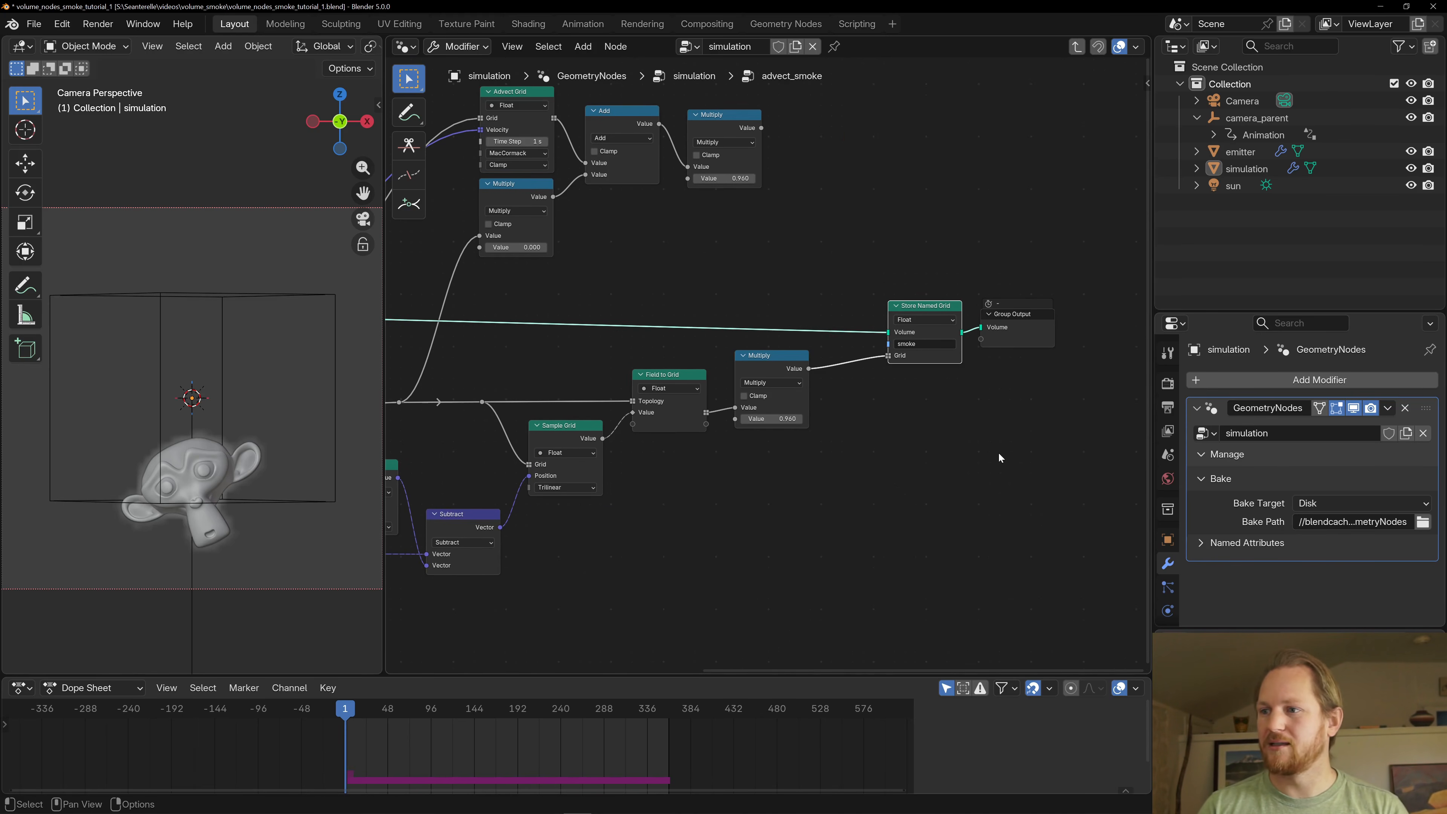
left_click(767, 360)
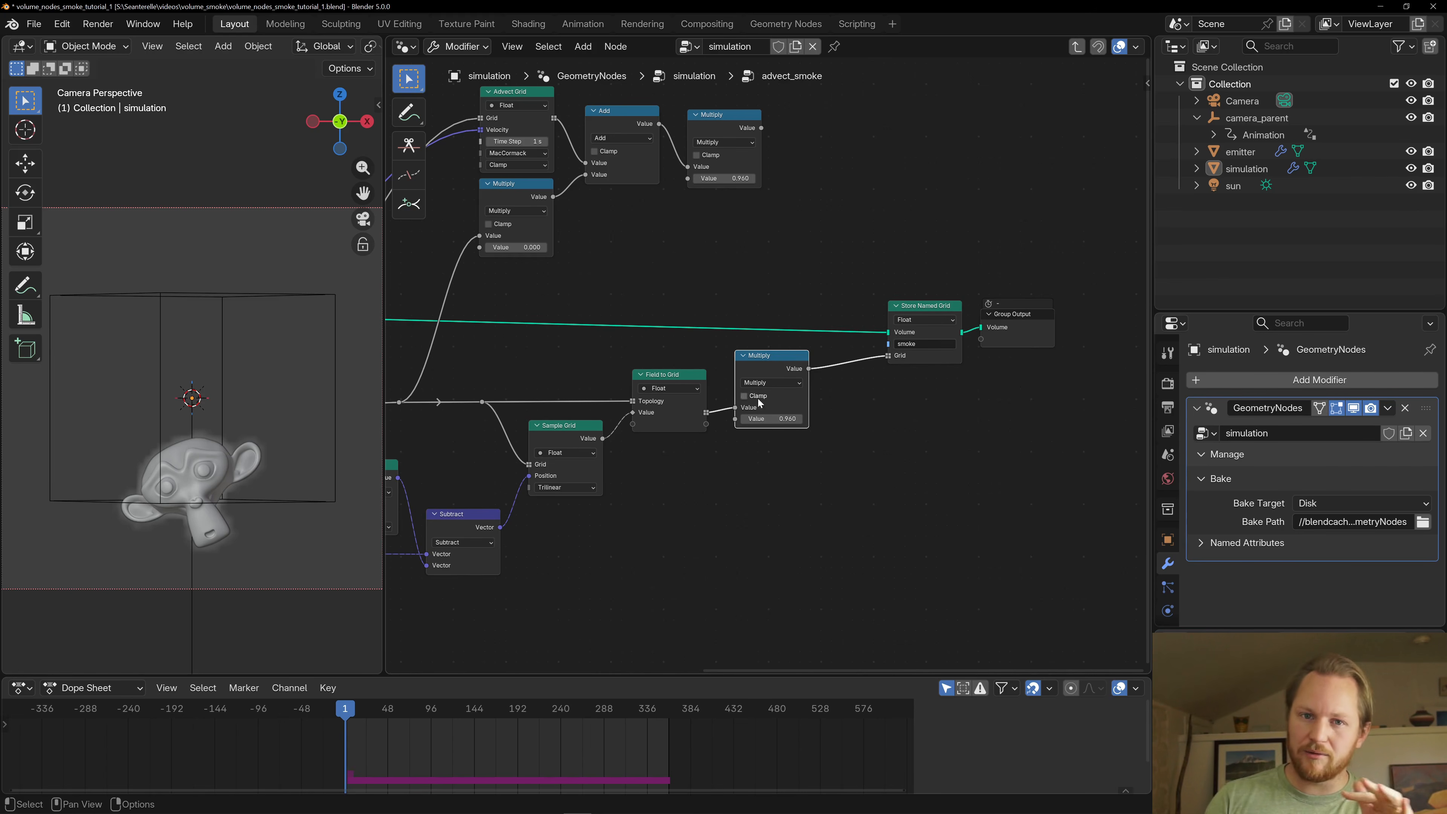
left_click_drag(763, 359, 761, 364)
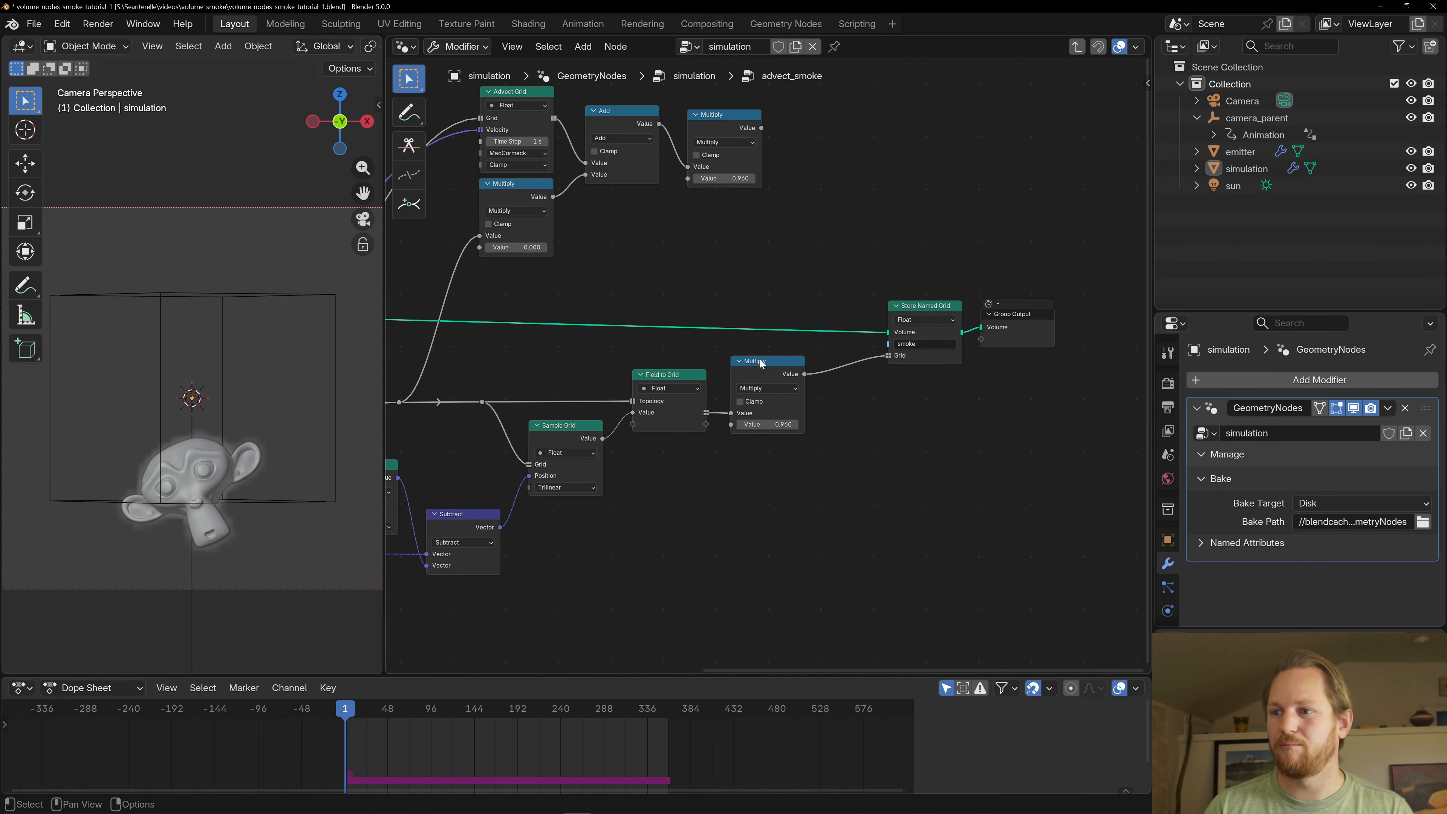
- Leave the advect_smoke group and save the file
key("Home")
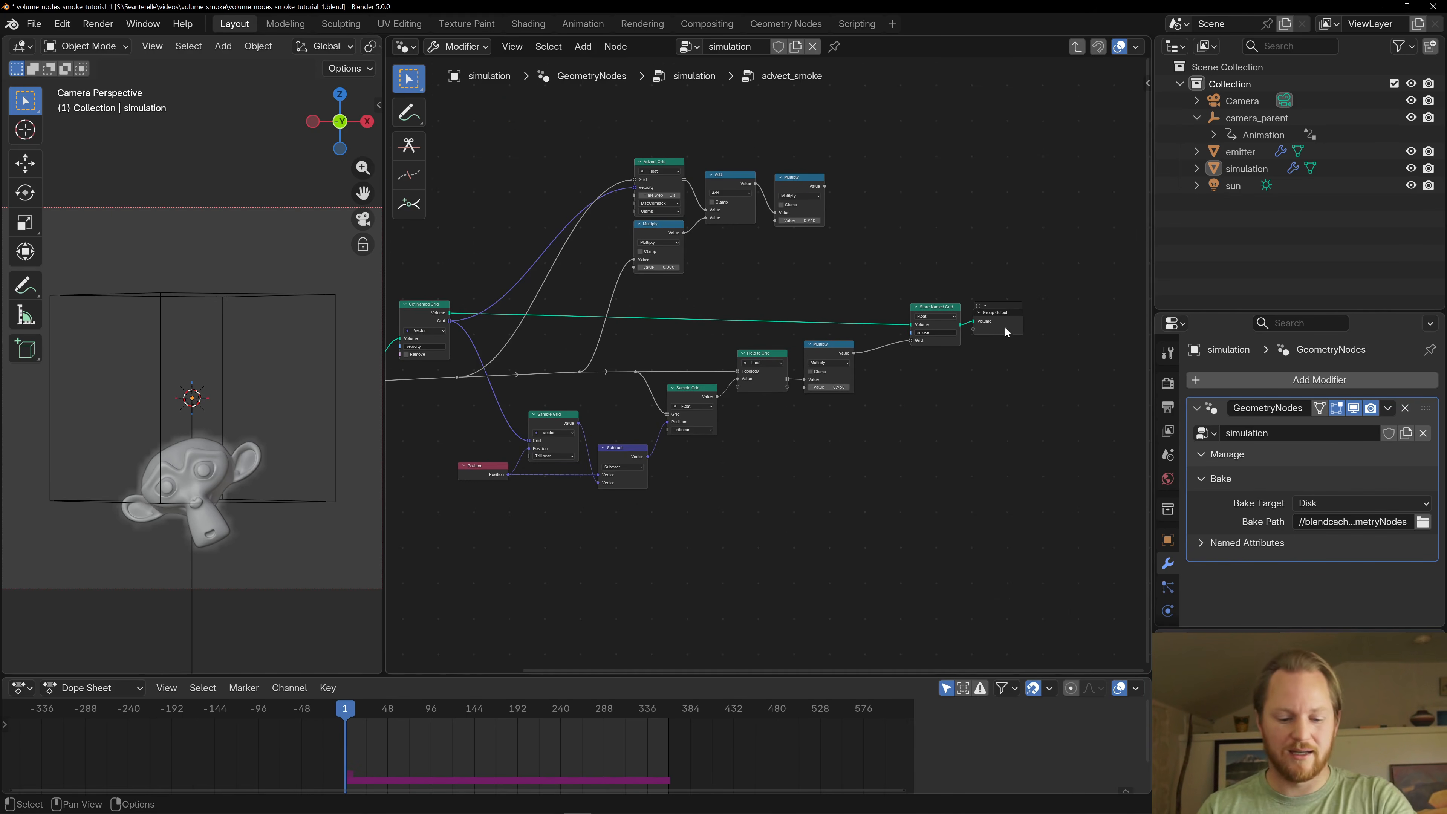
key("Tab")
key("ctrl+s")
scroll(762, 376, "up", 5)
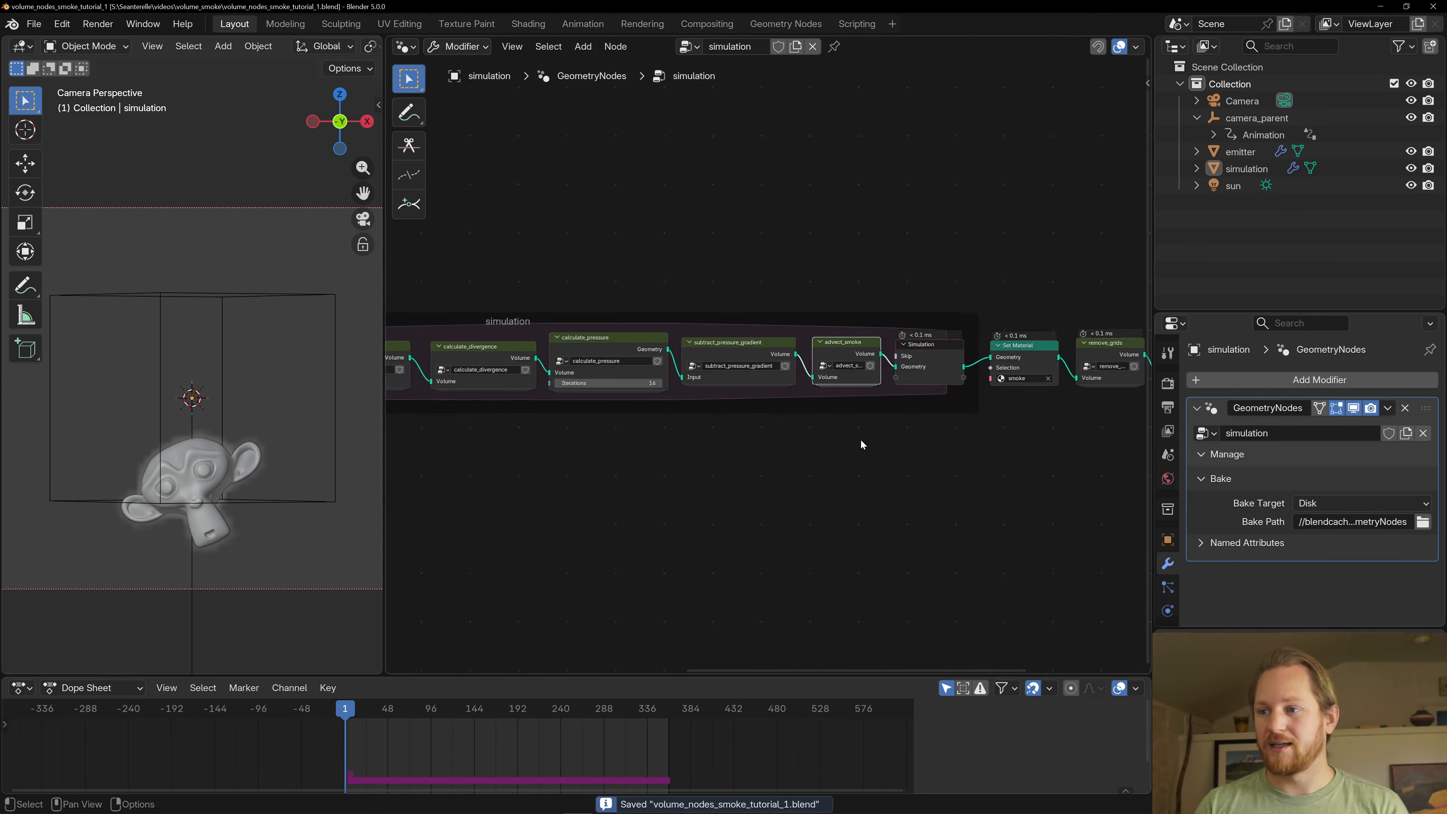
- Play the animation briefly from frame 1 to preview the live smoke simulation, and stop it
middle_click_drag(915, 424, 845, 401)
scroll(844, 401, "down", 1)
key("space")
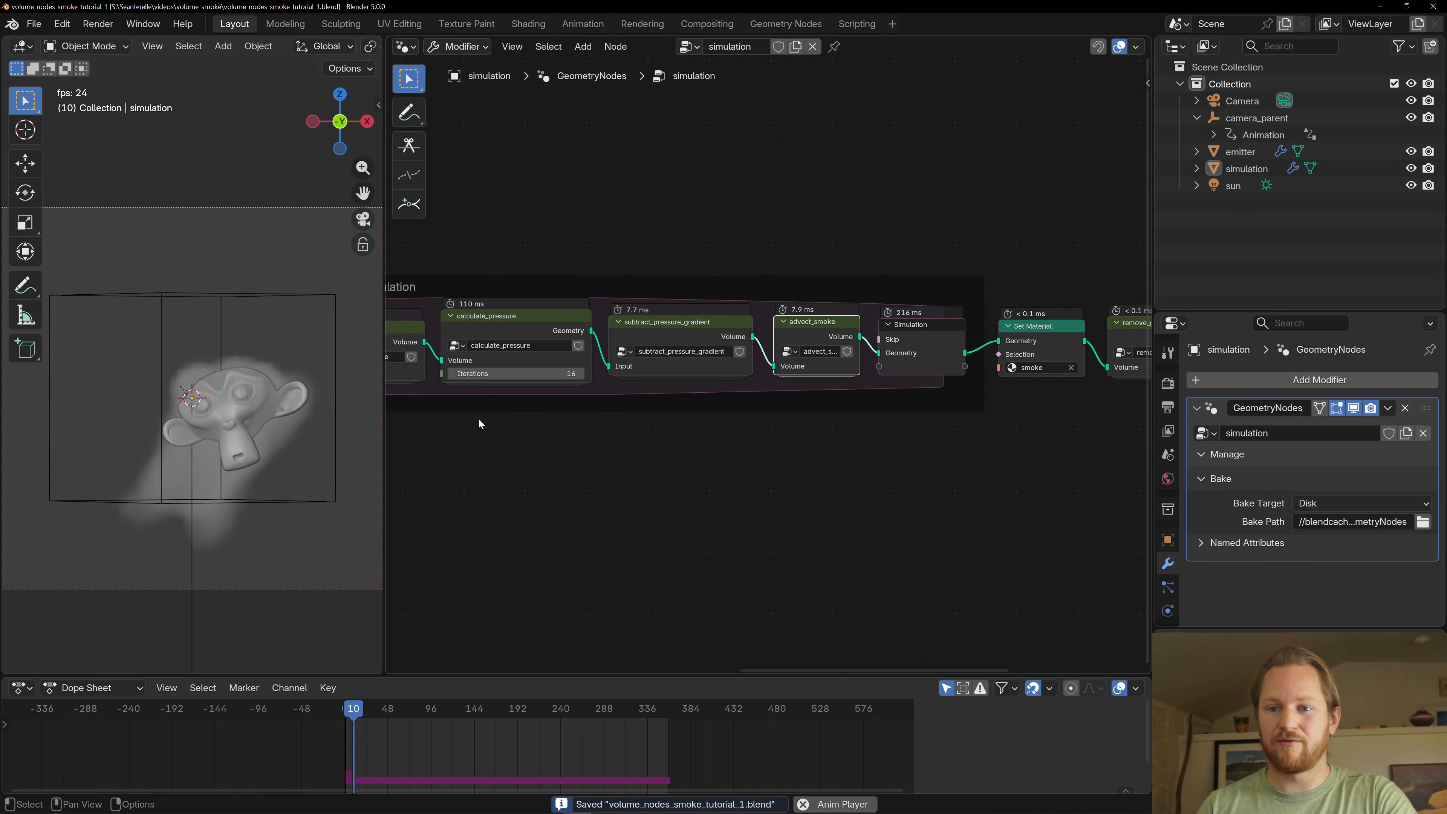
key("space")
- Examine the Bake node at the end of the chain and play the animation to preview the baked smoke
scroll(976, 432, "down", 5)
middle_click_drag(977, 432, 659, 421)
scroll(822, 374, "up", 4)
left_click(859, 309)
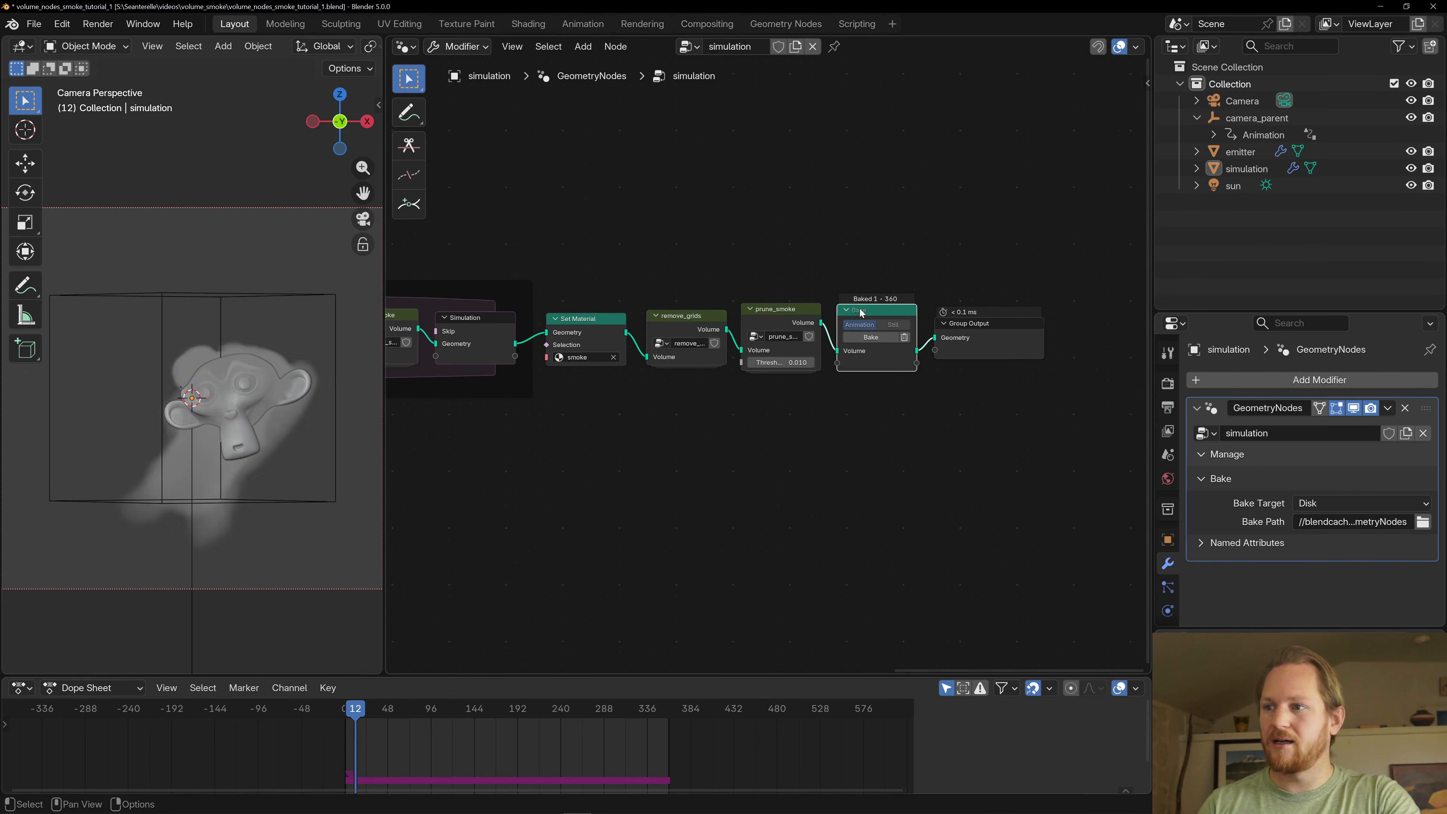
key("space")
middle_click_drag(513, 438, 749, 463)
scroll(748, 463, "up", 1)
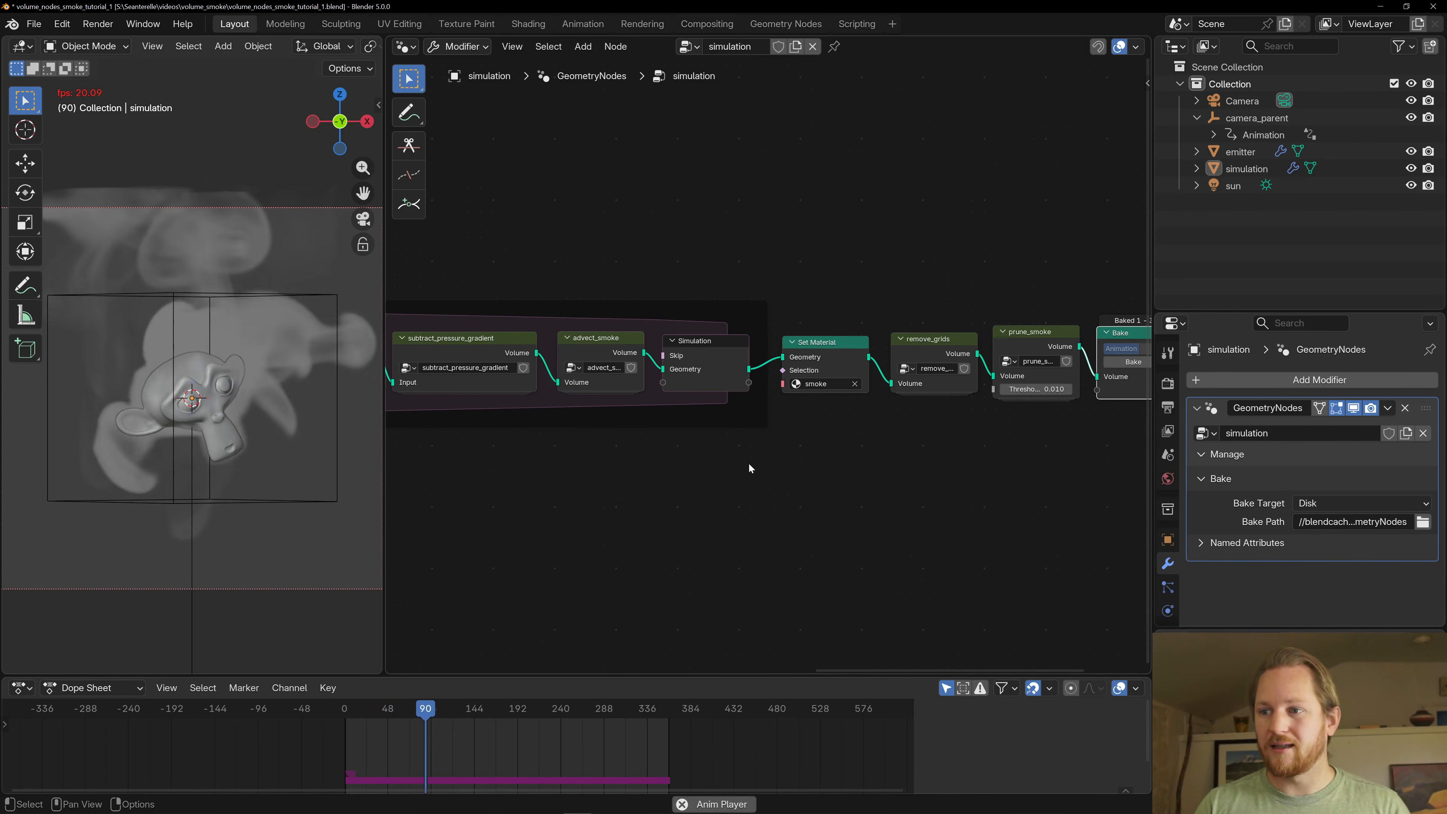
scroll(749, 463, "down", 2)
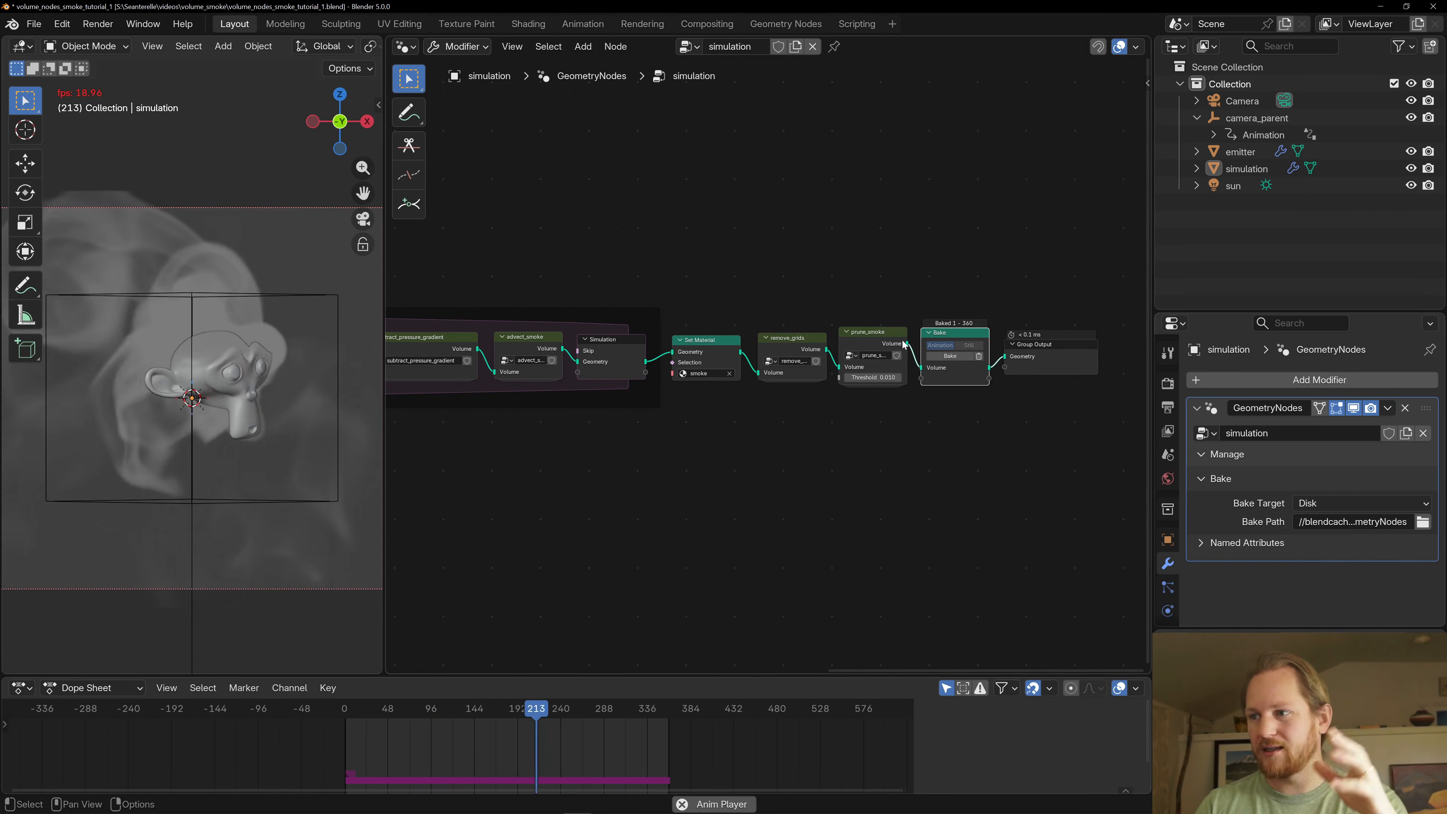
- Inspect the Set Material node with the smoke material and open the remove_grids group for editing
left_click(785, 345)
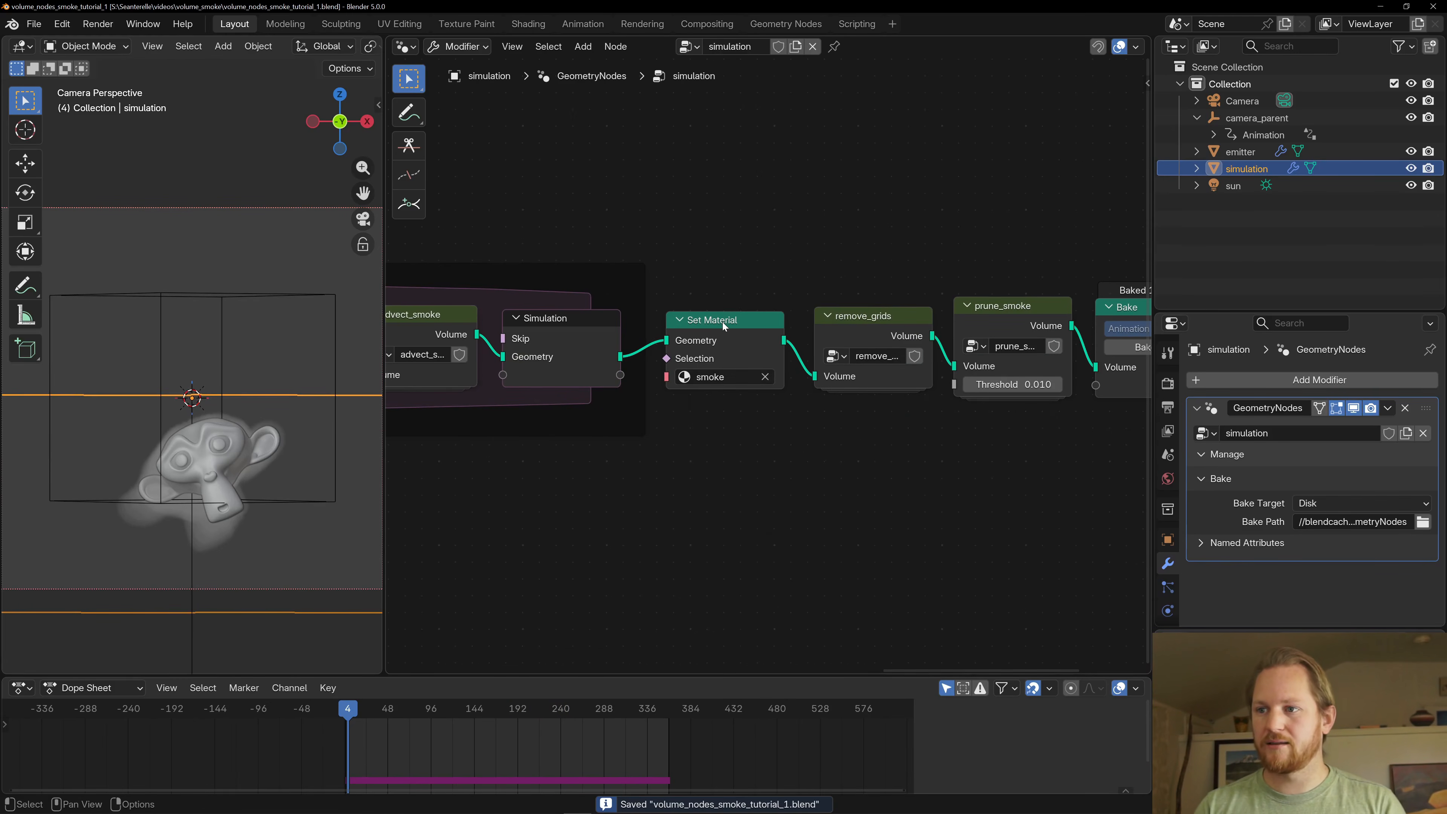
left_click(722, 322)
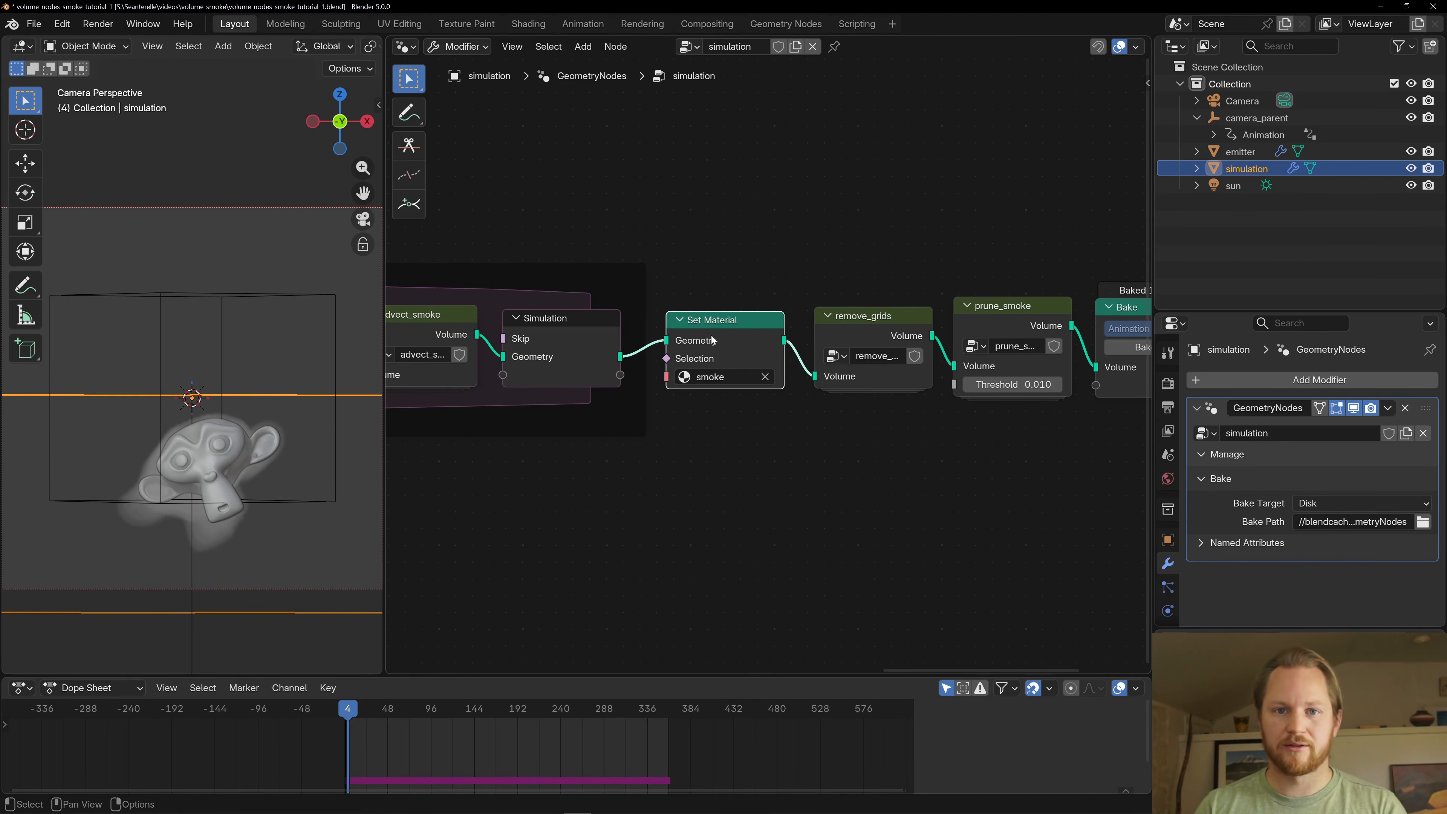
left_click(833, 329)
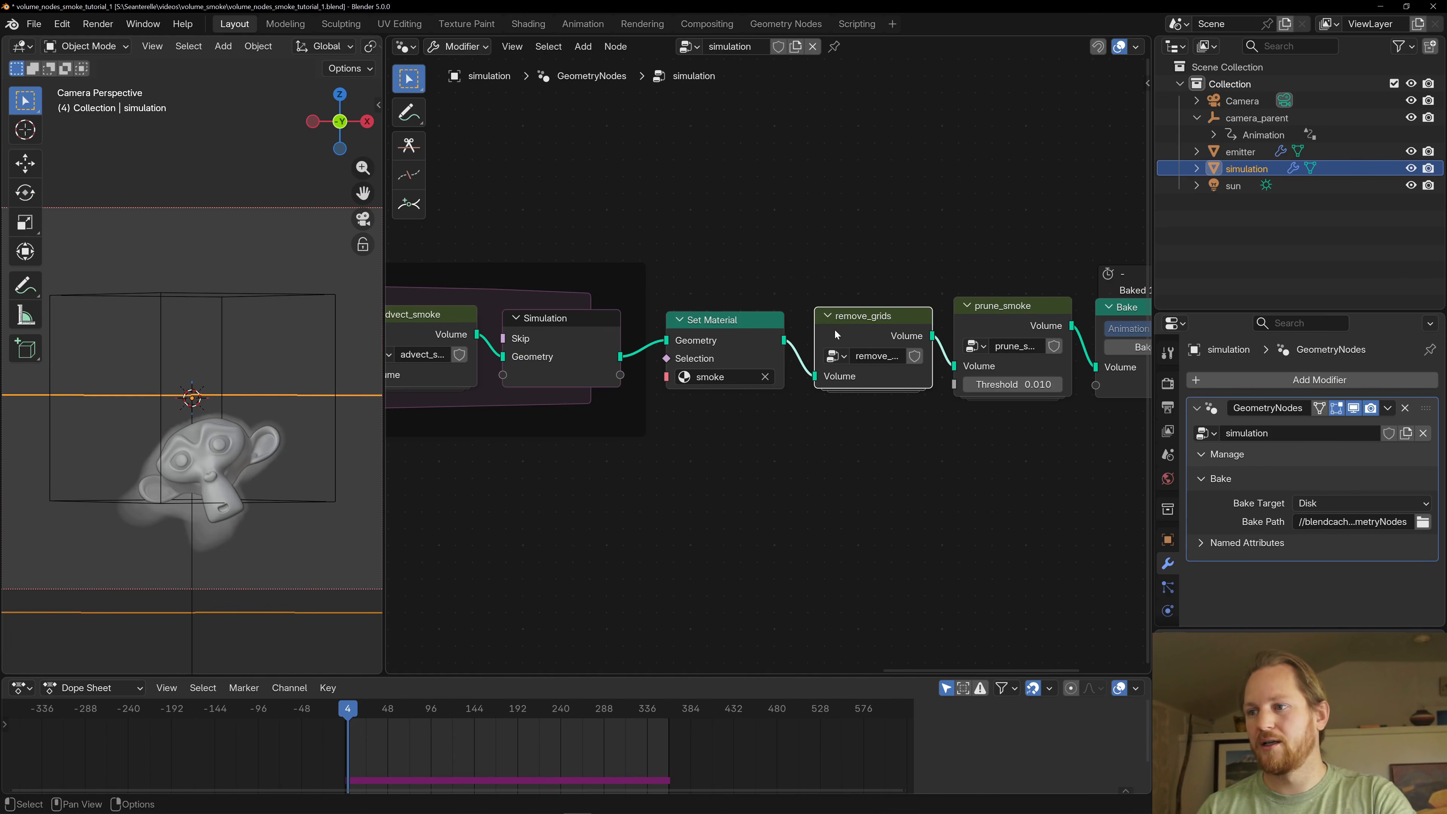
key("KP_Decimal")
key("Tab")
- Examine the Get Named Grid nodes that remove velocity, pressure and divergence, and leave the remove_grids group
scroll(759, 355, "down", 6)
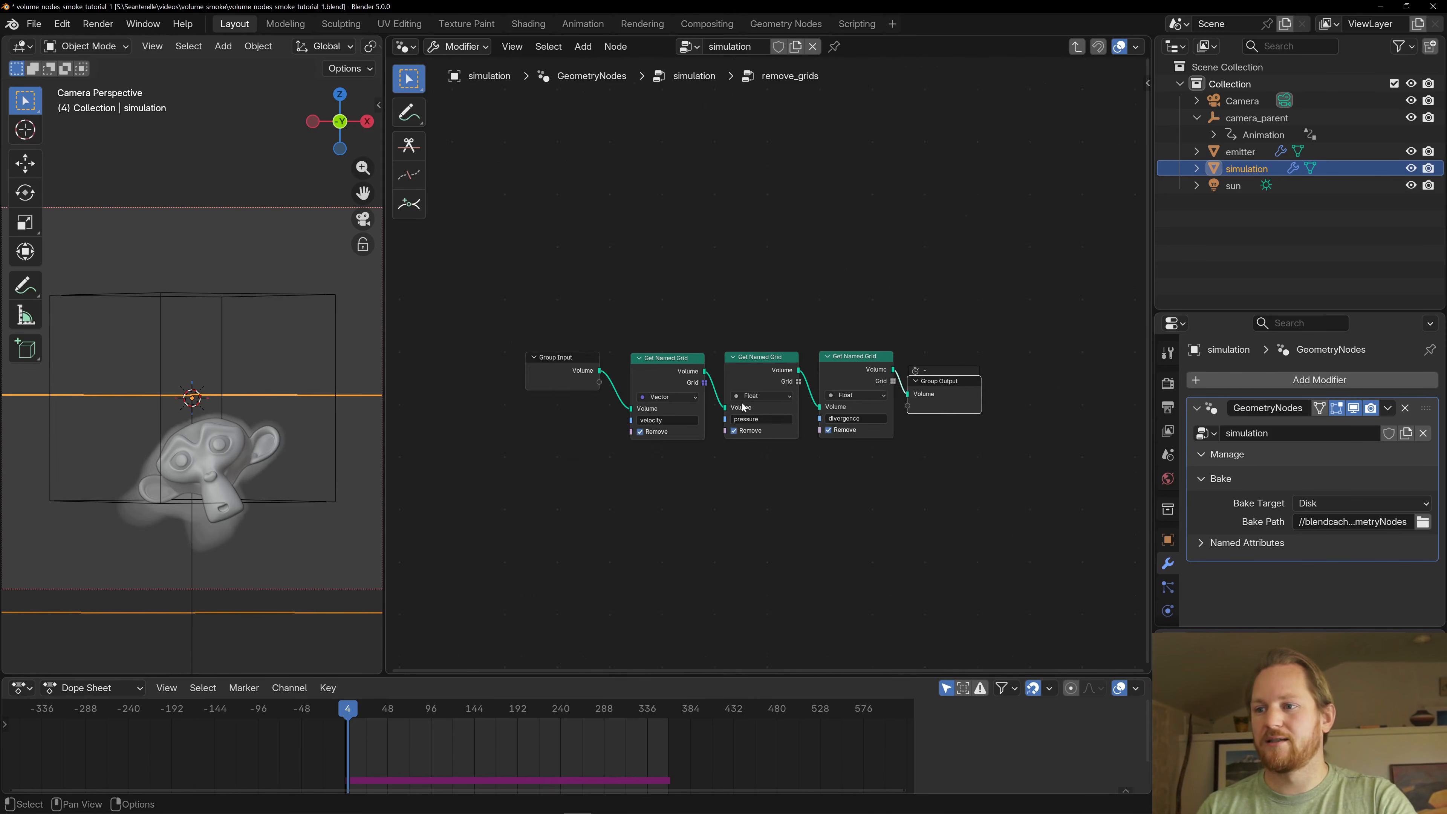
scroll(742, 407, "up", 5)
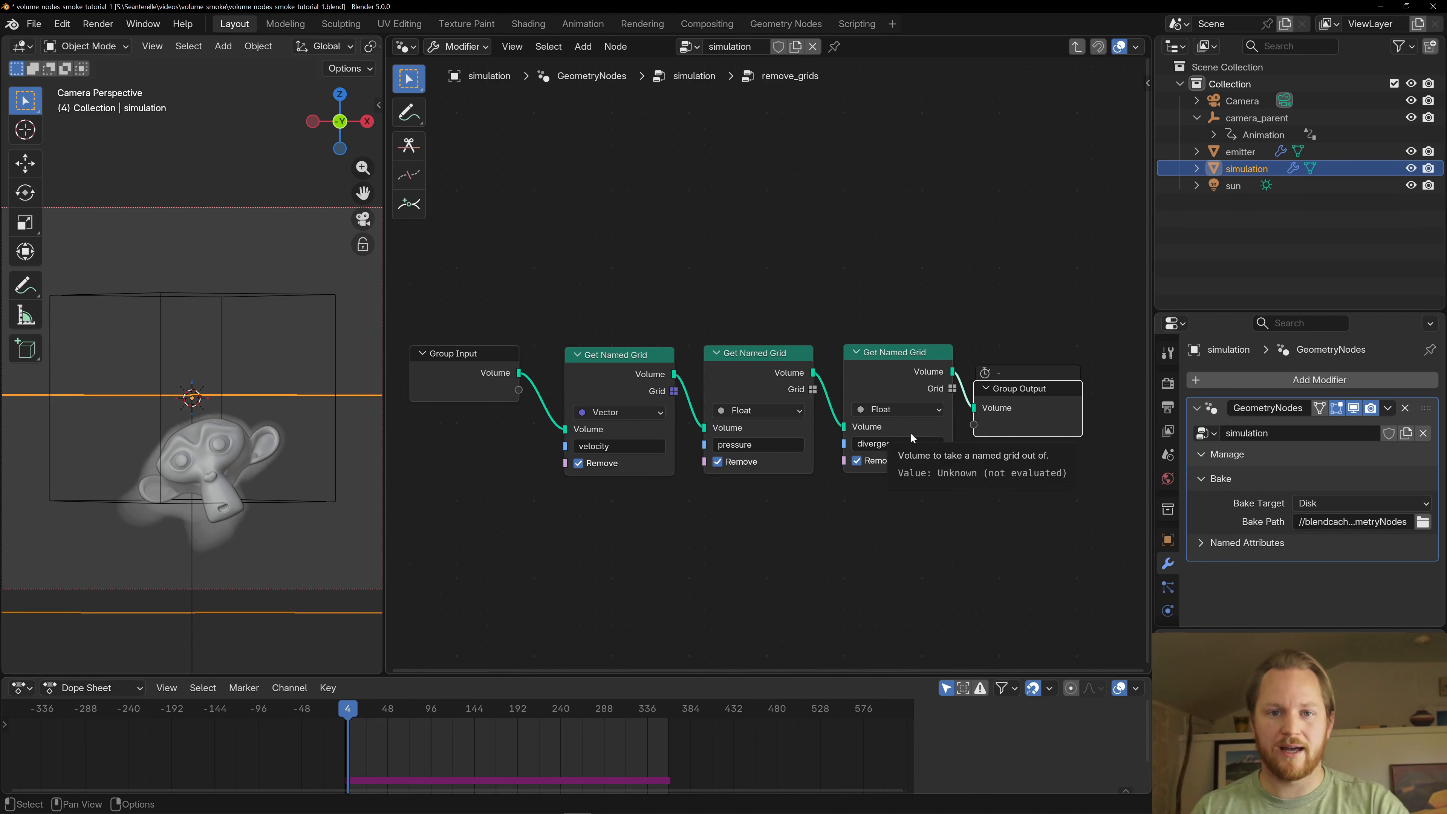
key("Tab")
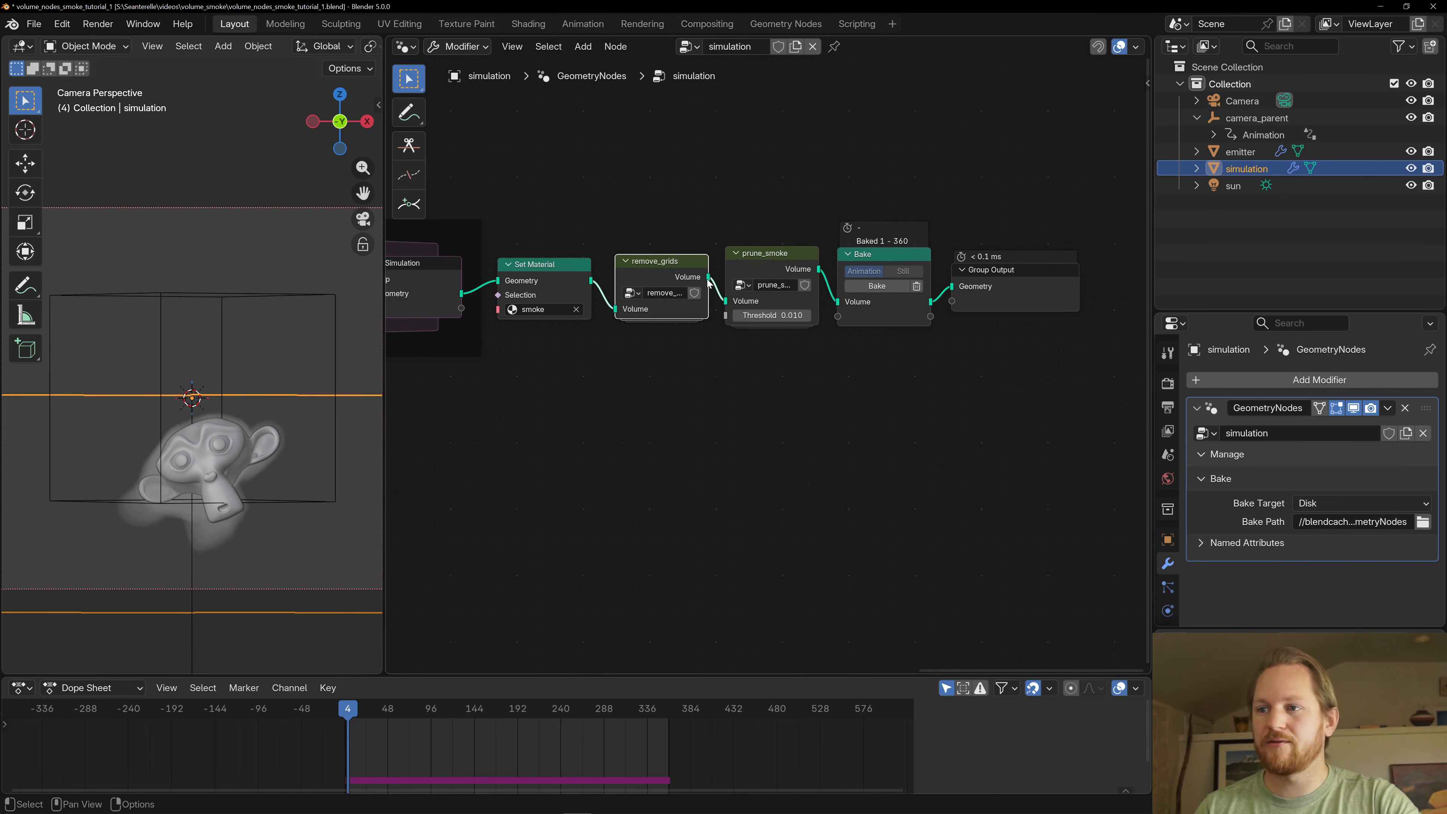
- Add a Viewer node connected to the Volume output of remove_grids, place it below the chain and start playback
left_click_drag(708, 278, 775, 431)
type("v")
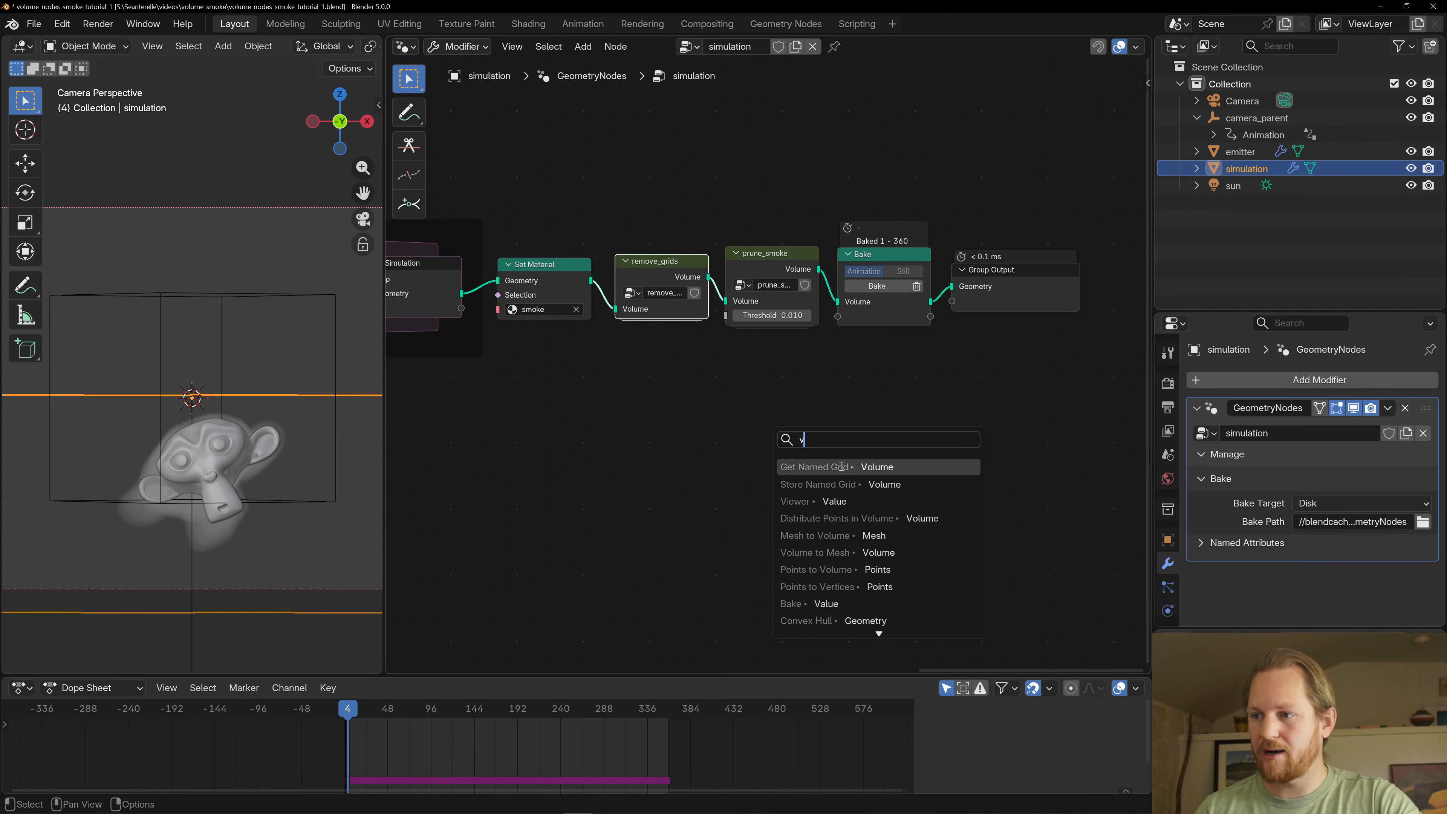
type("iew")
key("Return")
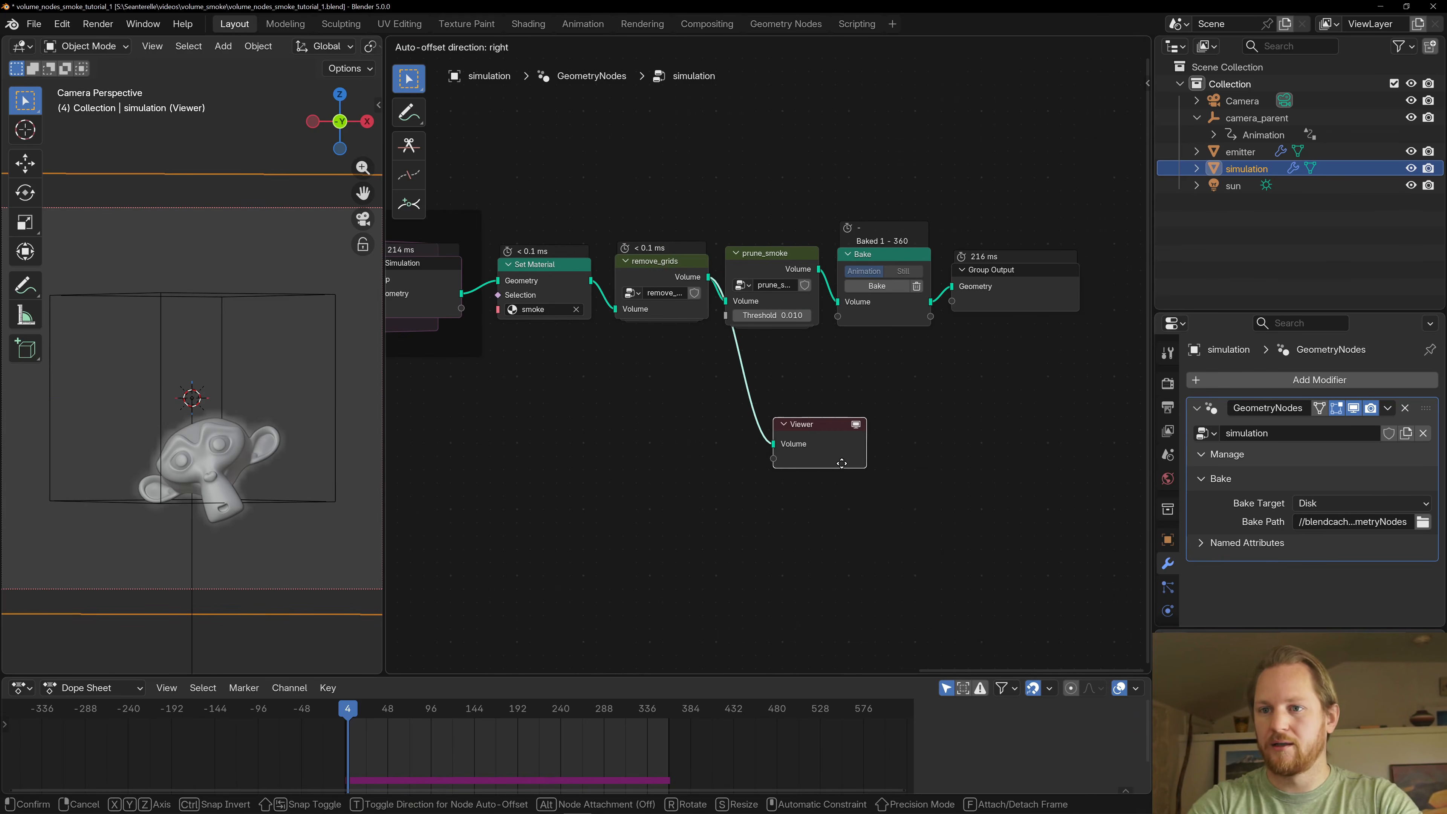
left_click(853, 431)
key("space")
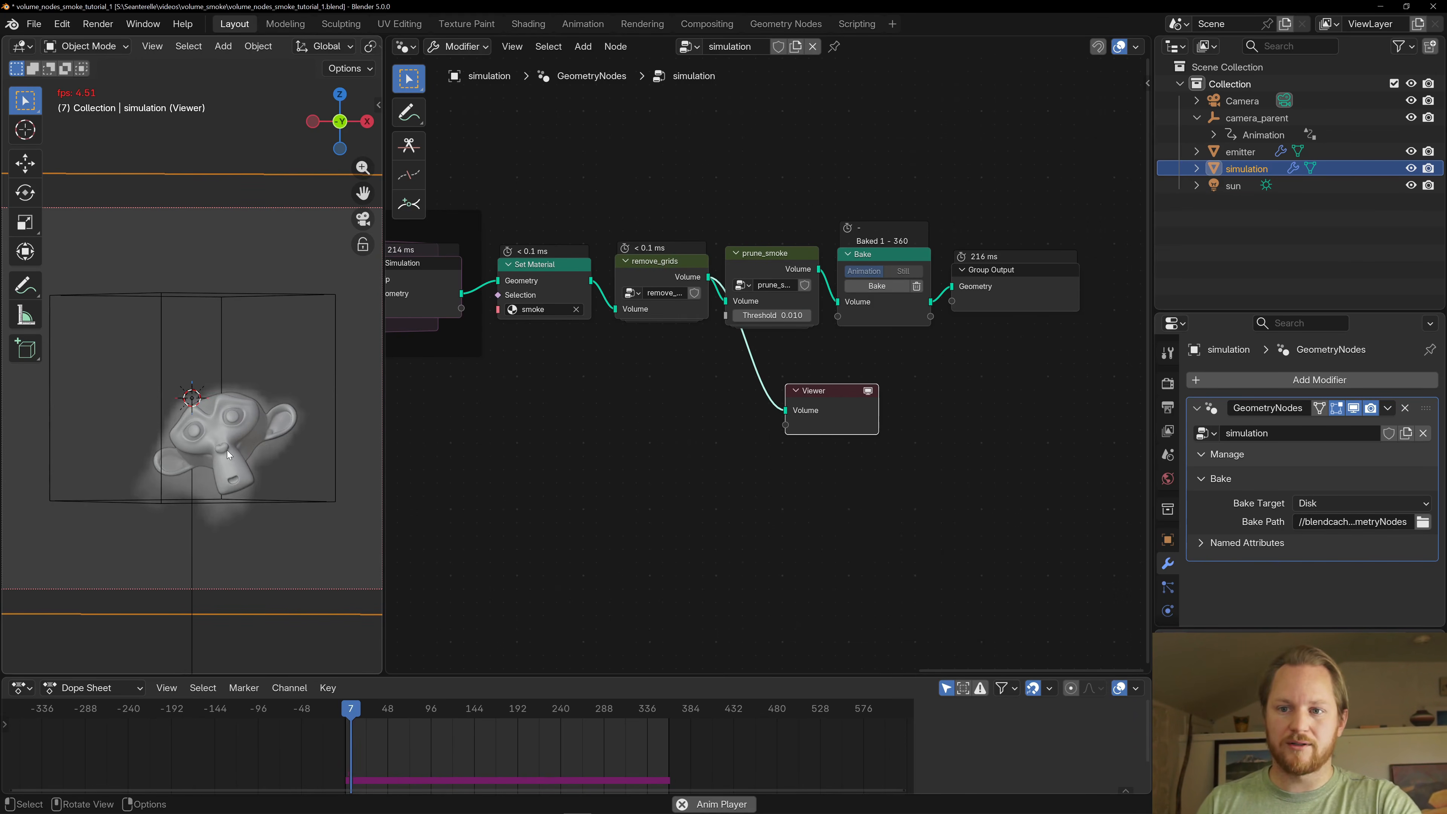
- Stop playback, turn off Remove for the velocity grid inside the remove_grids group and activate the Viewer
left_click(662, 273)
key("space")
key("Tab")
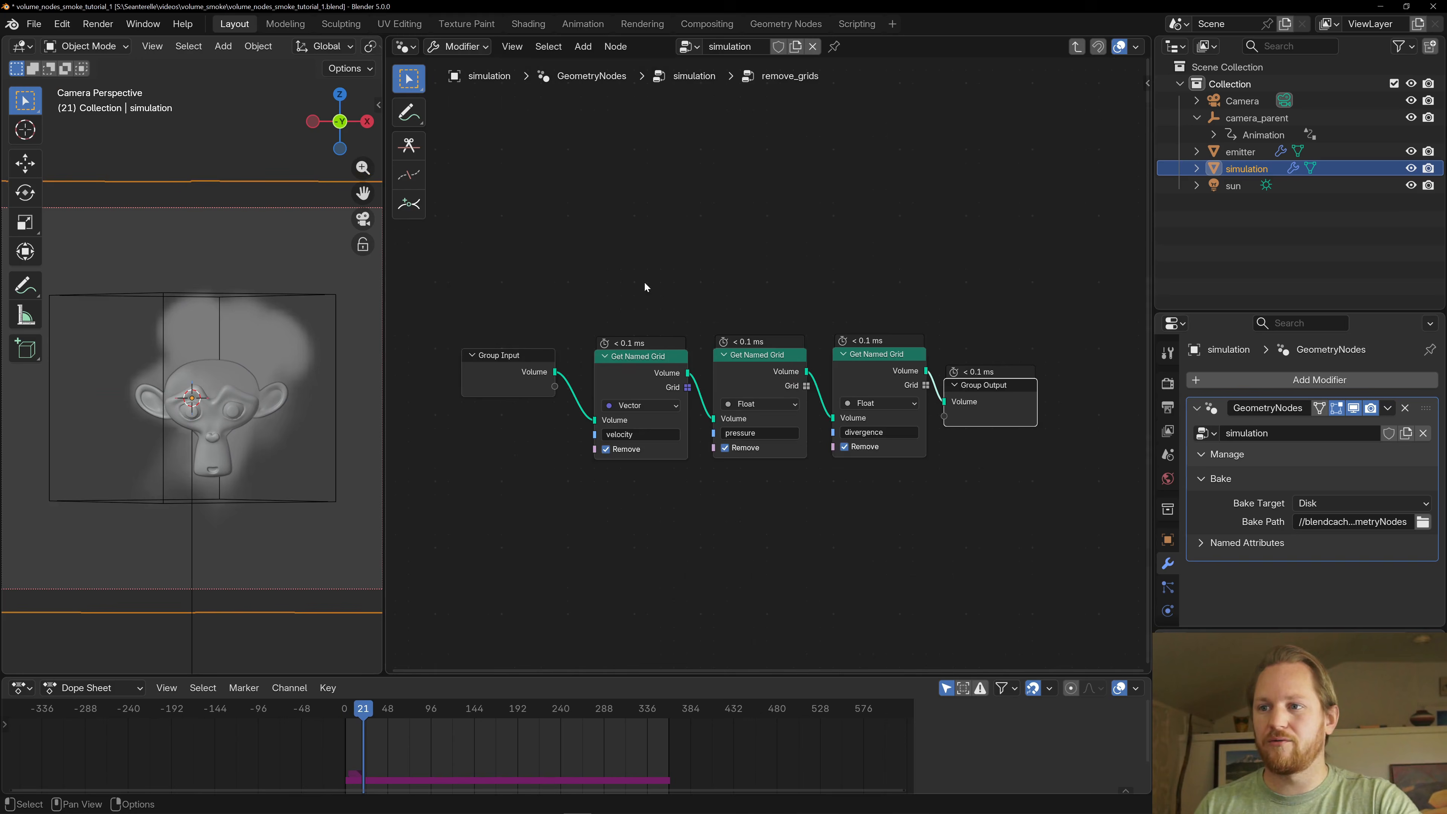
left_click(606, 449)
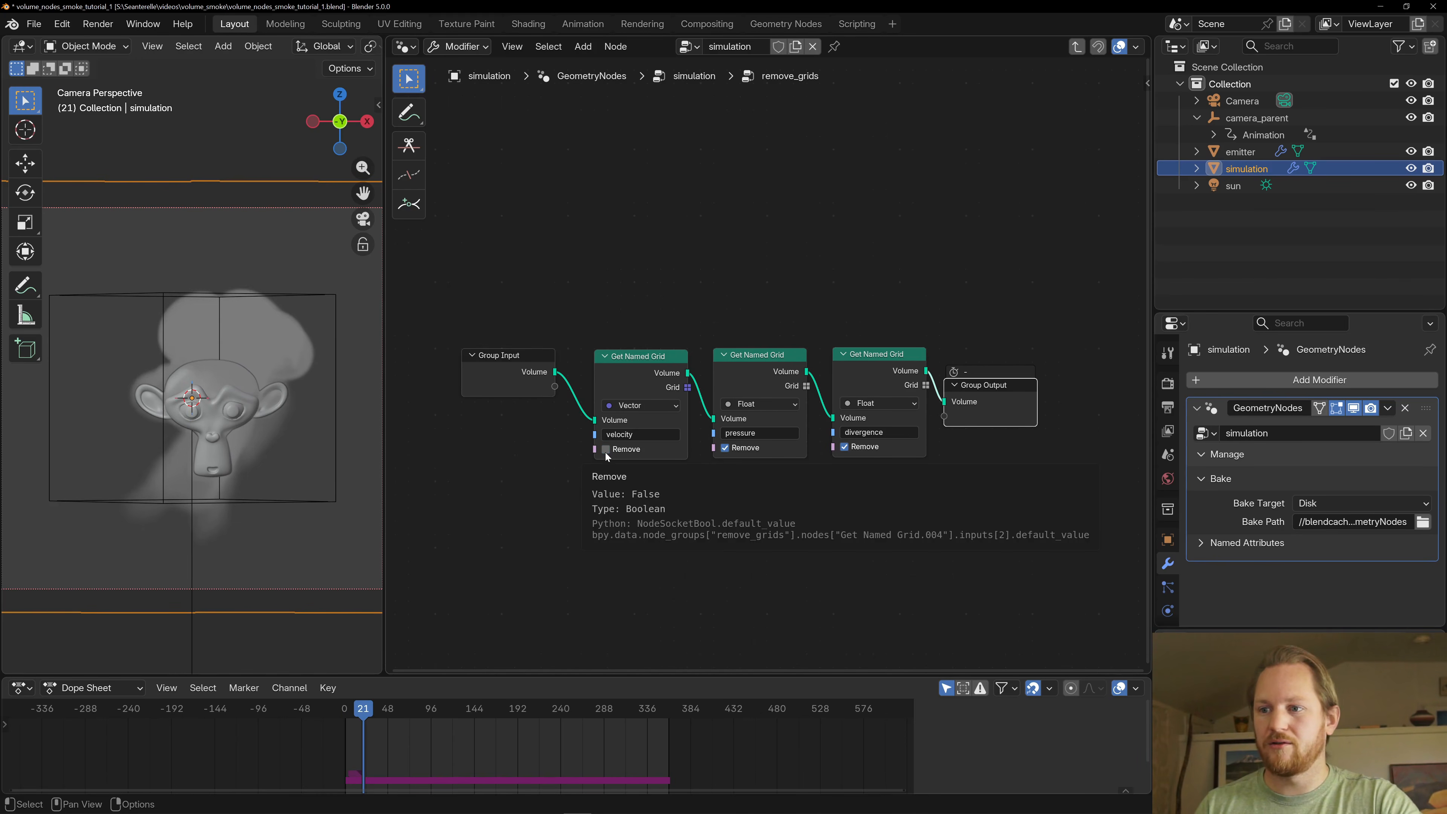
key("Tab")
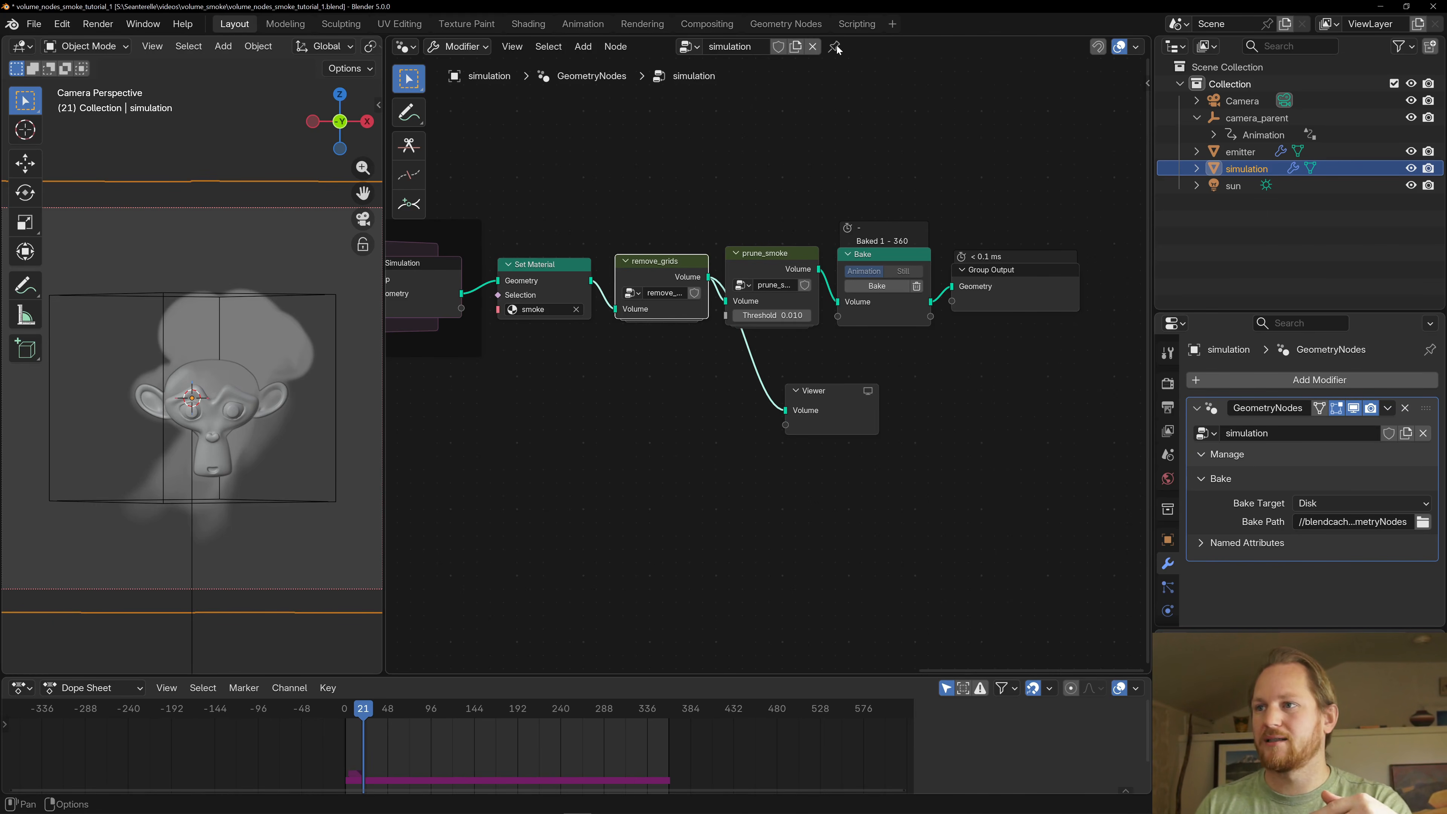
left_click(868, 391)
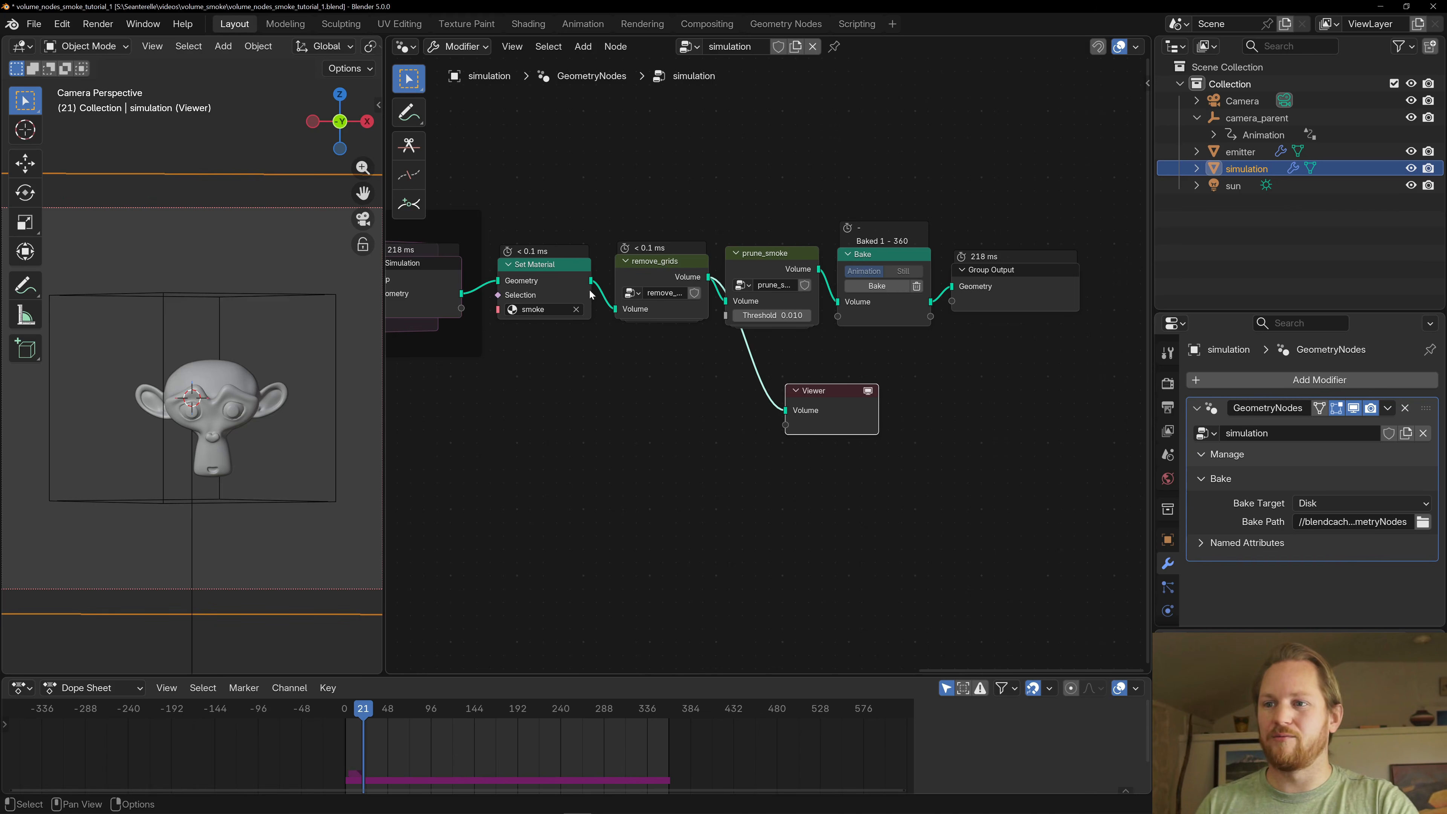
- Duplicate the remove_grids group, place the copy below the node chain and ungroup it into its Get Named Grid nodes
left_click_drag(590, 281, 575, 468)
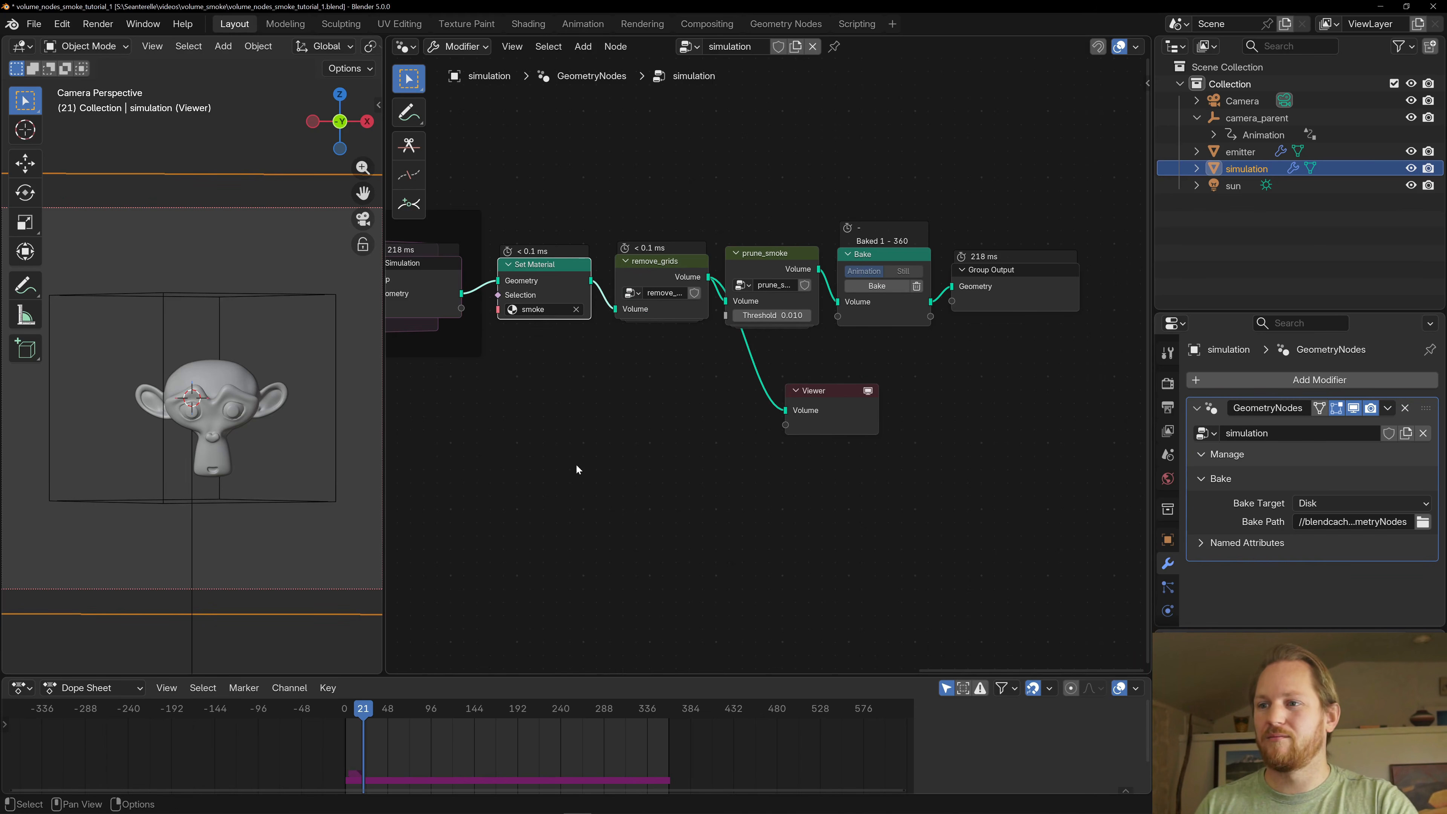
left_click(676, 271)
key("shift+d")
left_click(613, 508)
right_click(613, 508)
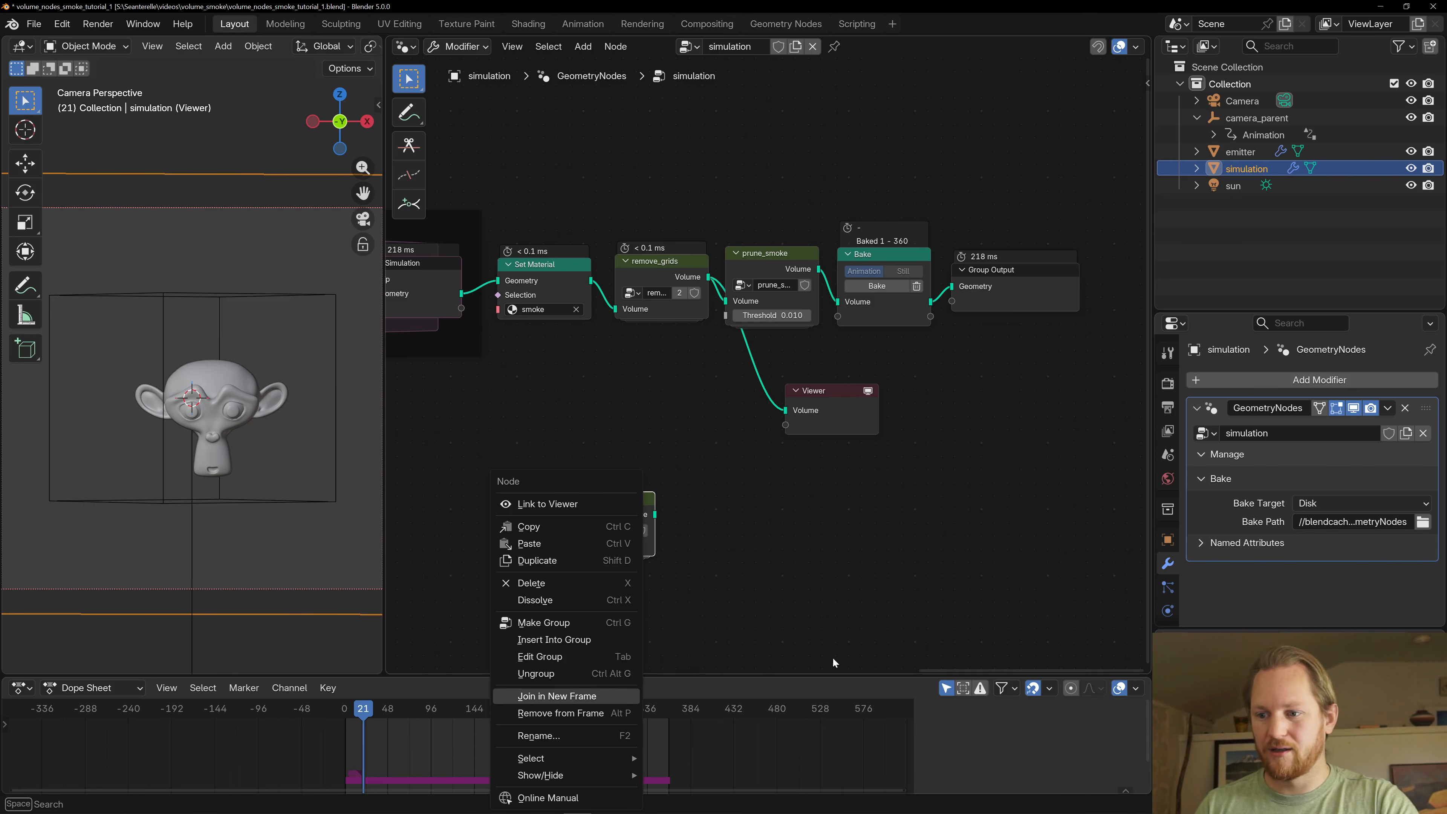
left_click(556, 669)
scroll(597, 413, "down", 2)
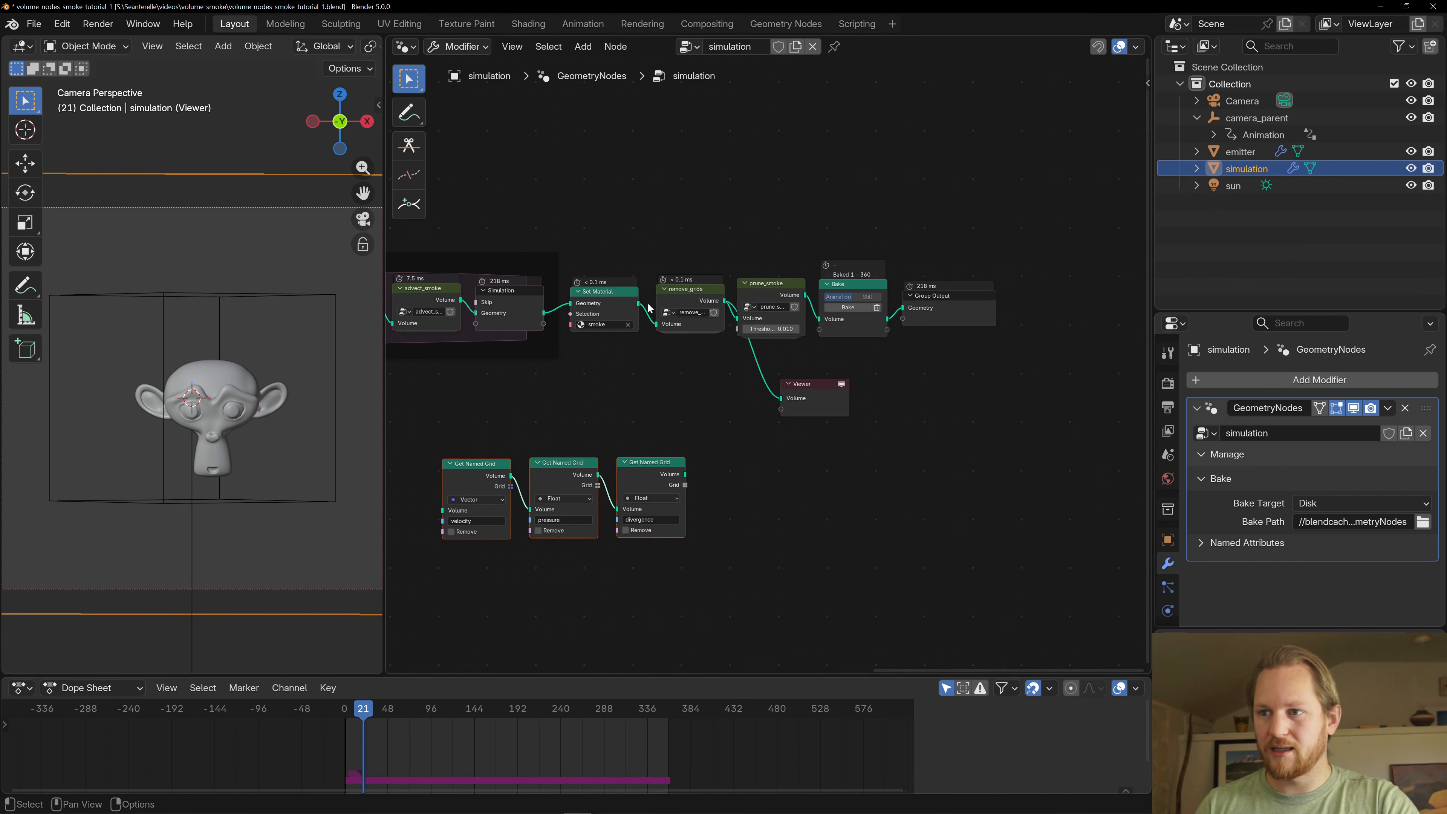
- Connect Set Material's Geometry output to the velocity Get Named Grid node and the divergence node's Volume output to the Viewer
left_click_drag(639, 304, 444, 510)
left_click_drag(685, 474, 781, 398)
left_click(825, 390)
scroll(740, 478, "down", 1)
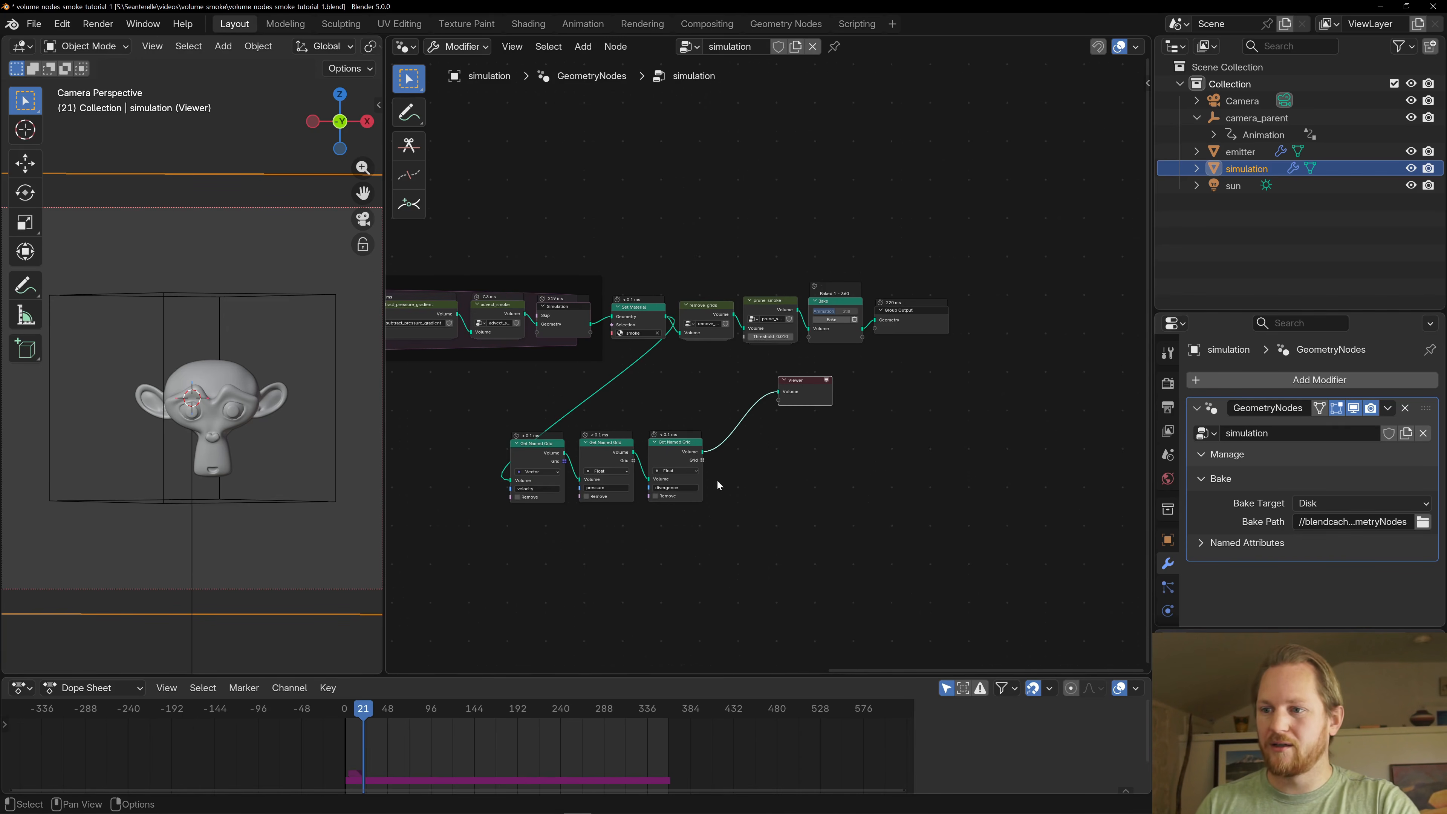
- Move the three ungrouped Get Named Grid nodes up beside the Viewer, beneath the main chain
left_click_drag(497, 418, 684, 516)
key("g")
left_click(765, 459)
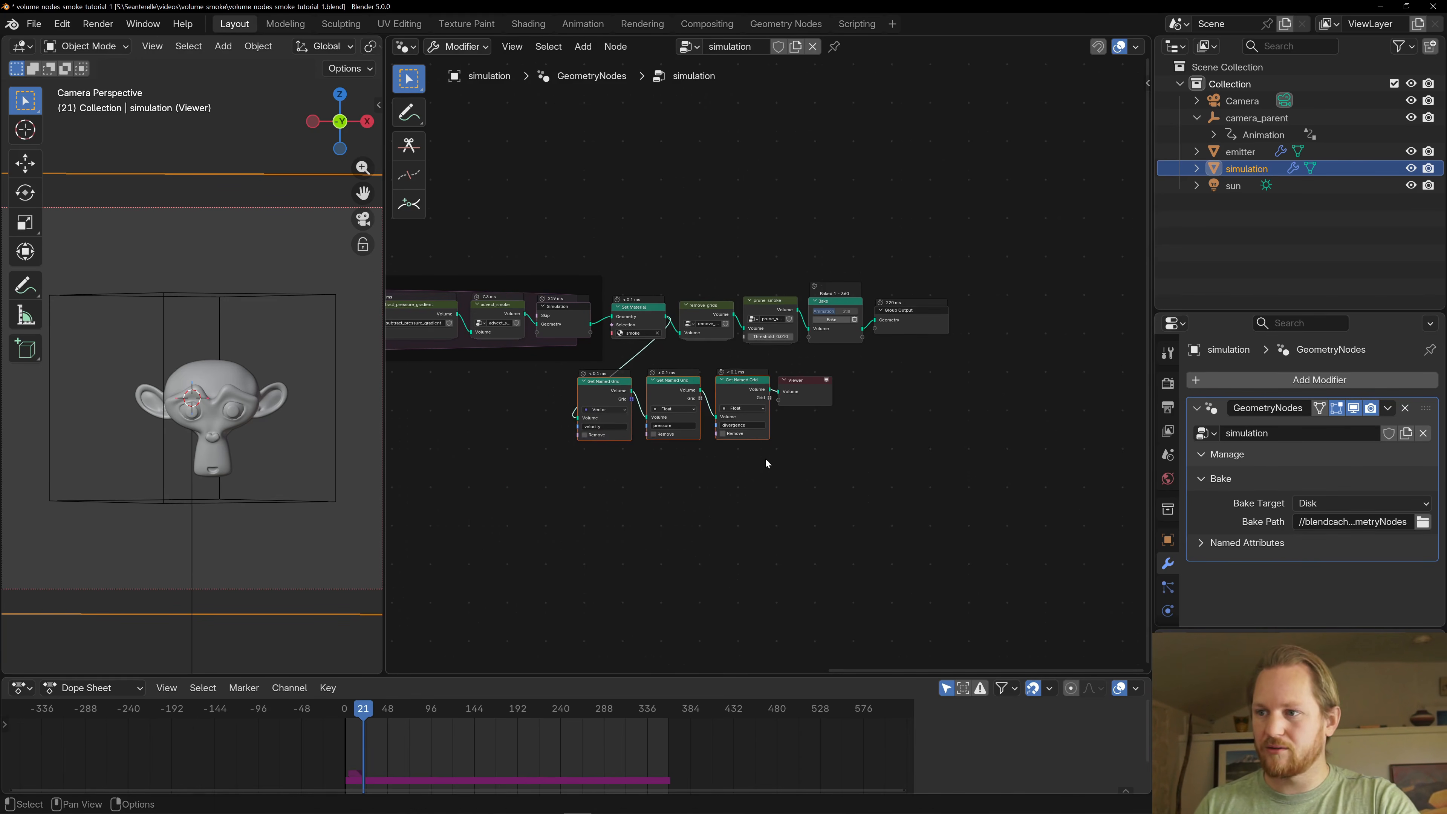
scroll(765, 458, "up", 2)
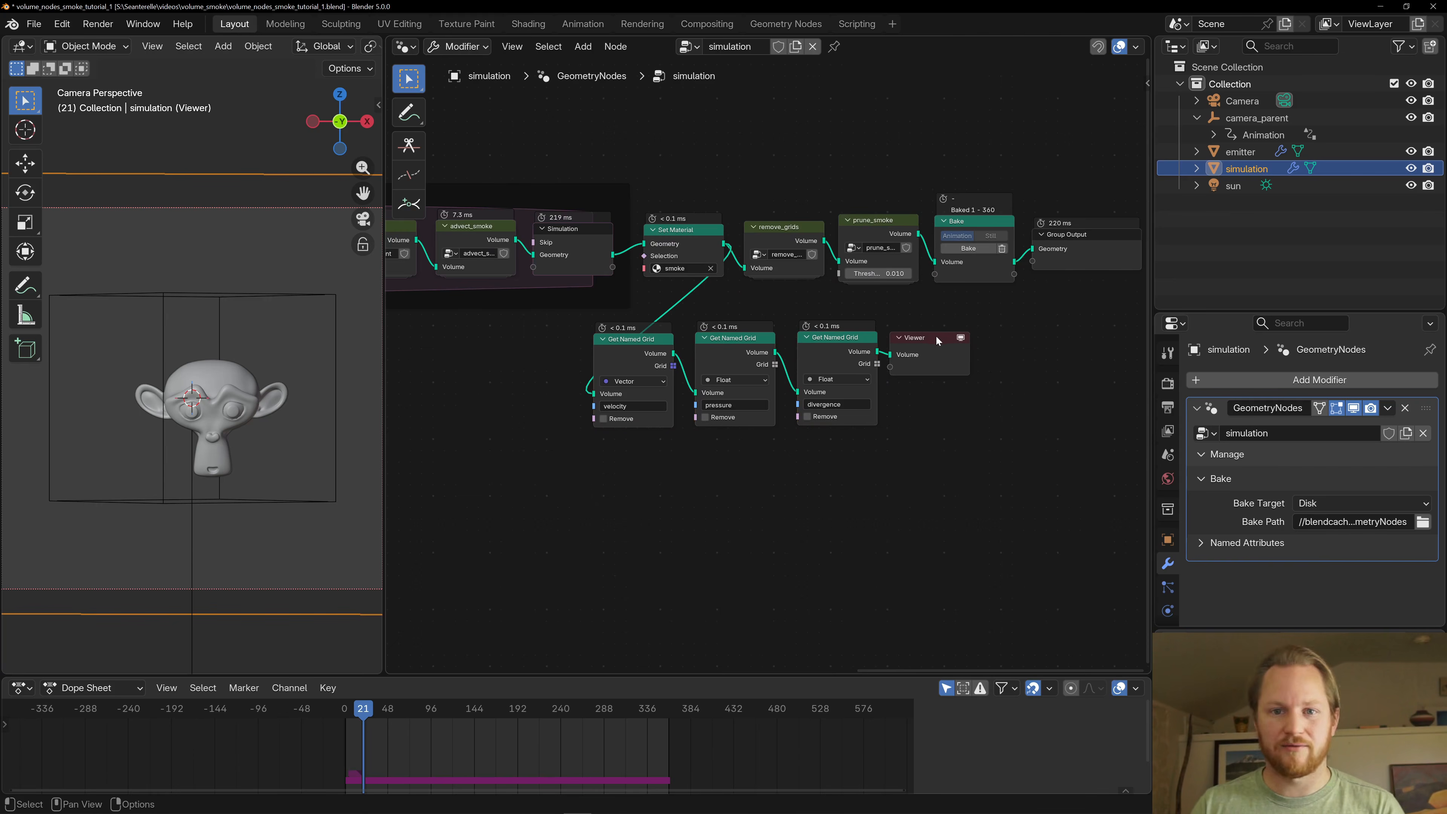
scroll(949, 345, "up", 1)
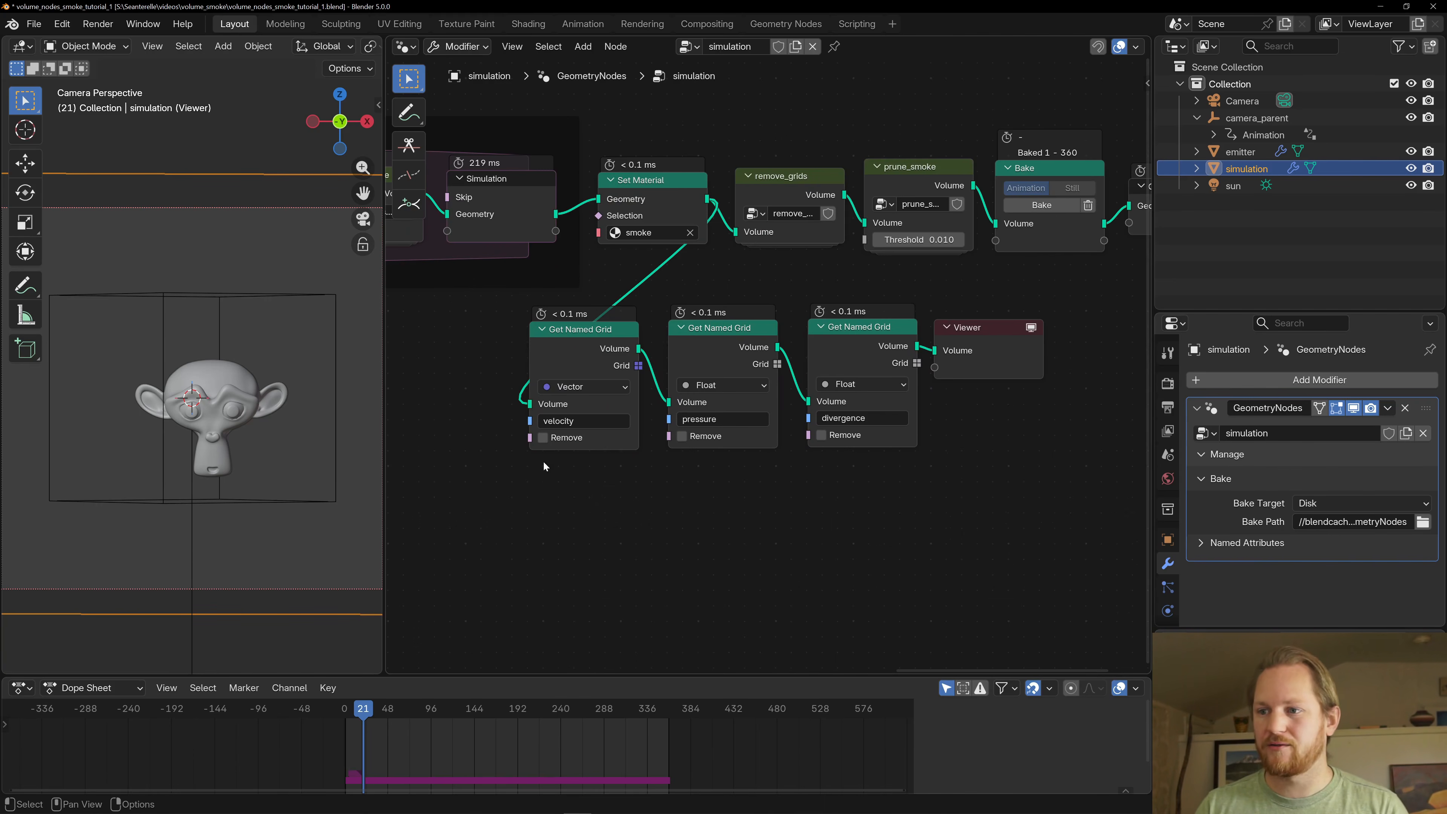
- Turn on Remove for the velocity, pressure and divergence grids in the ungrouped Get Named Grid nodes
left_click(542, 437)
left_click(682, 436)
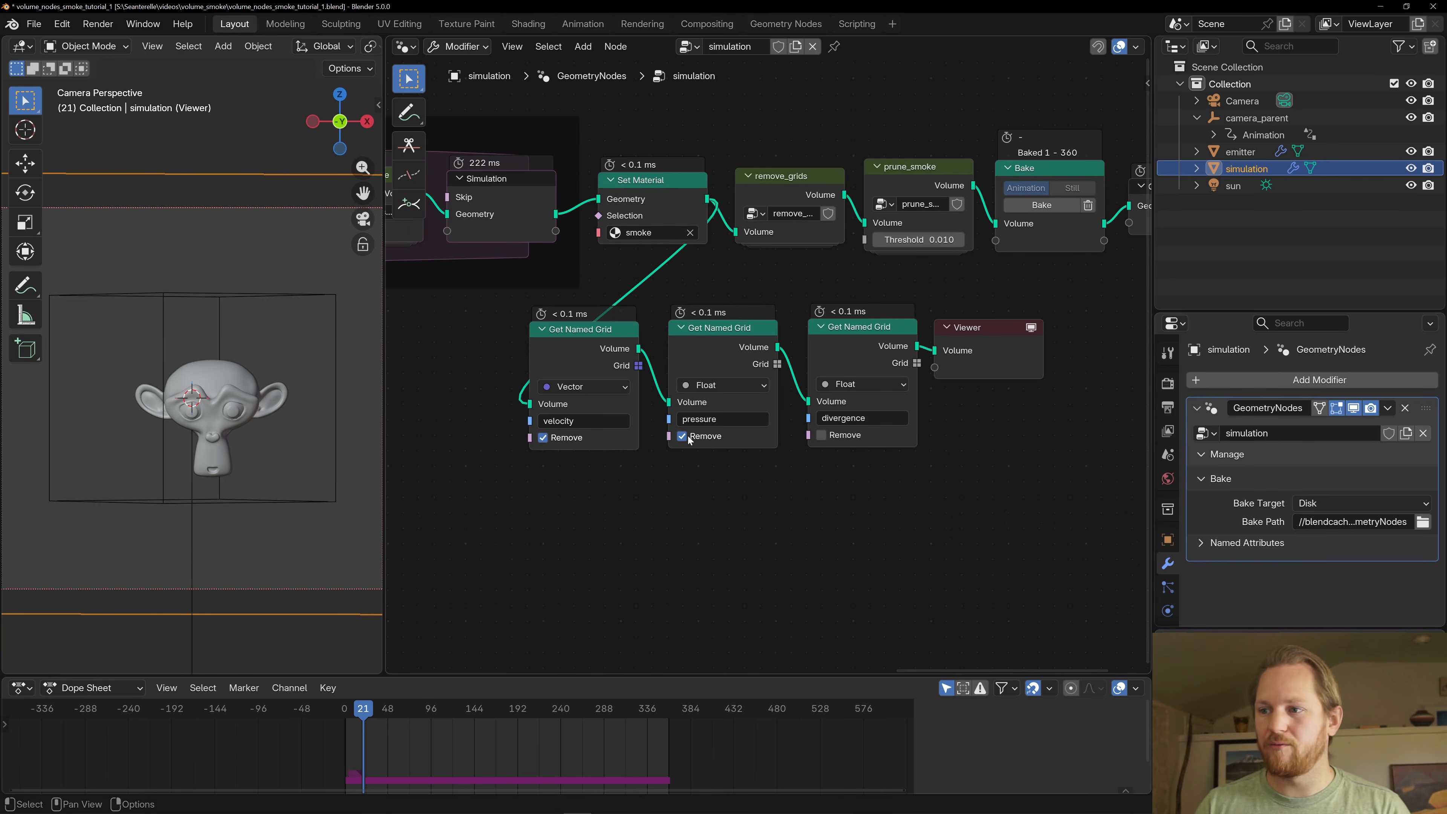
left_click(821, 435)
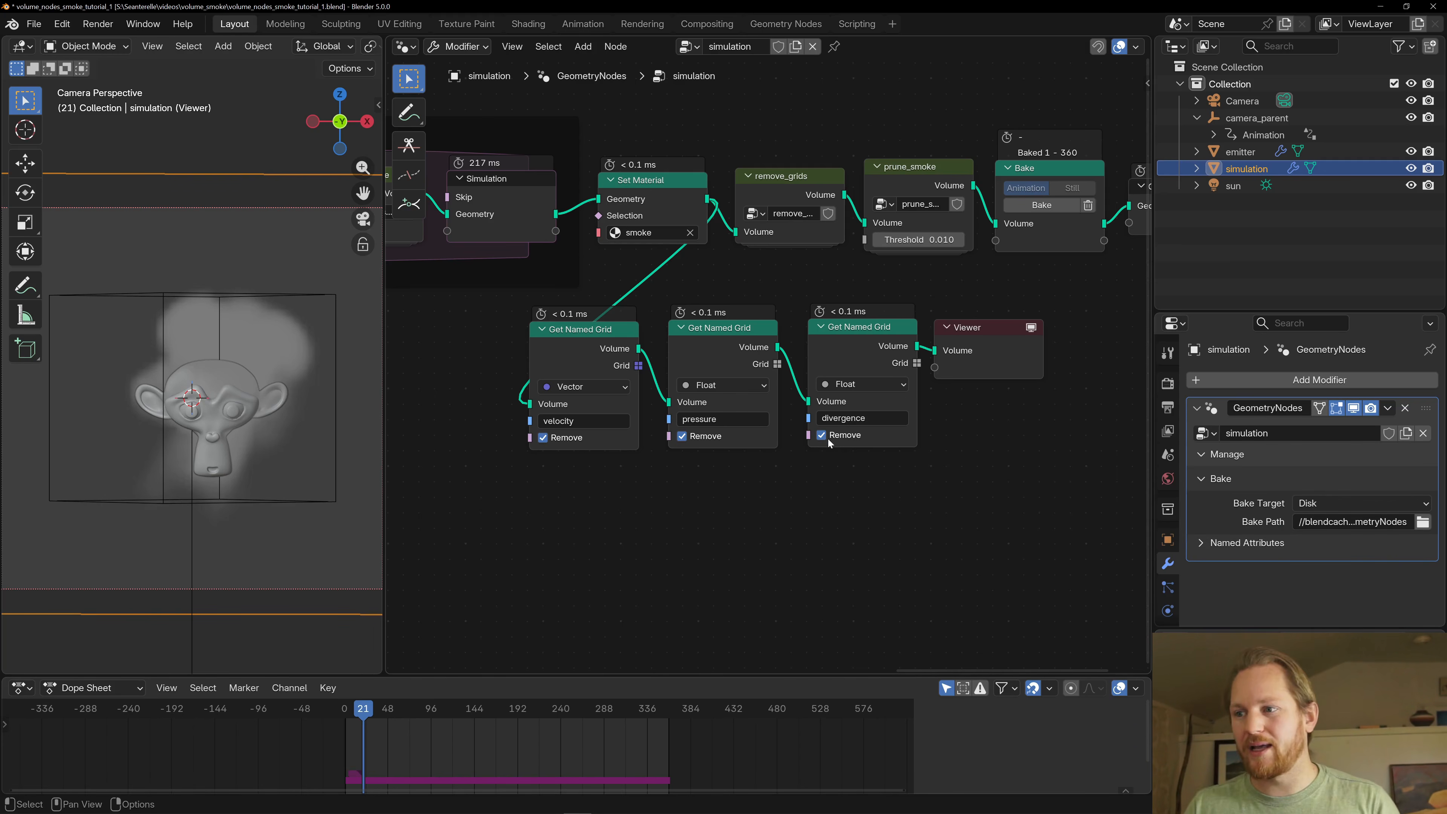
- Turn off Remove for the pressure grid and play the animation from frame 21 to 38
left_click(683, 436)
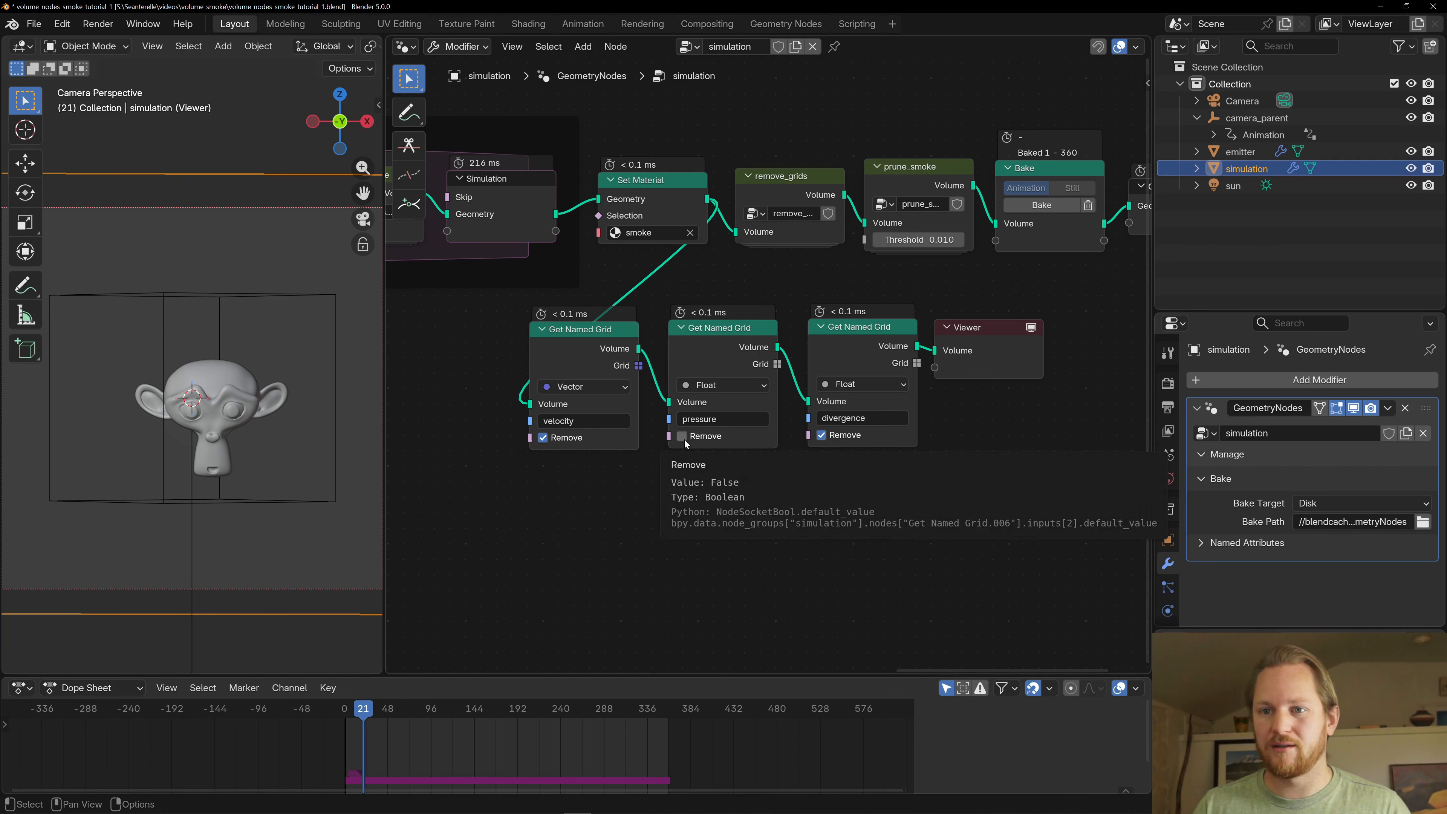
key("space")
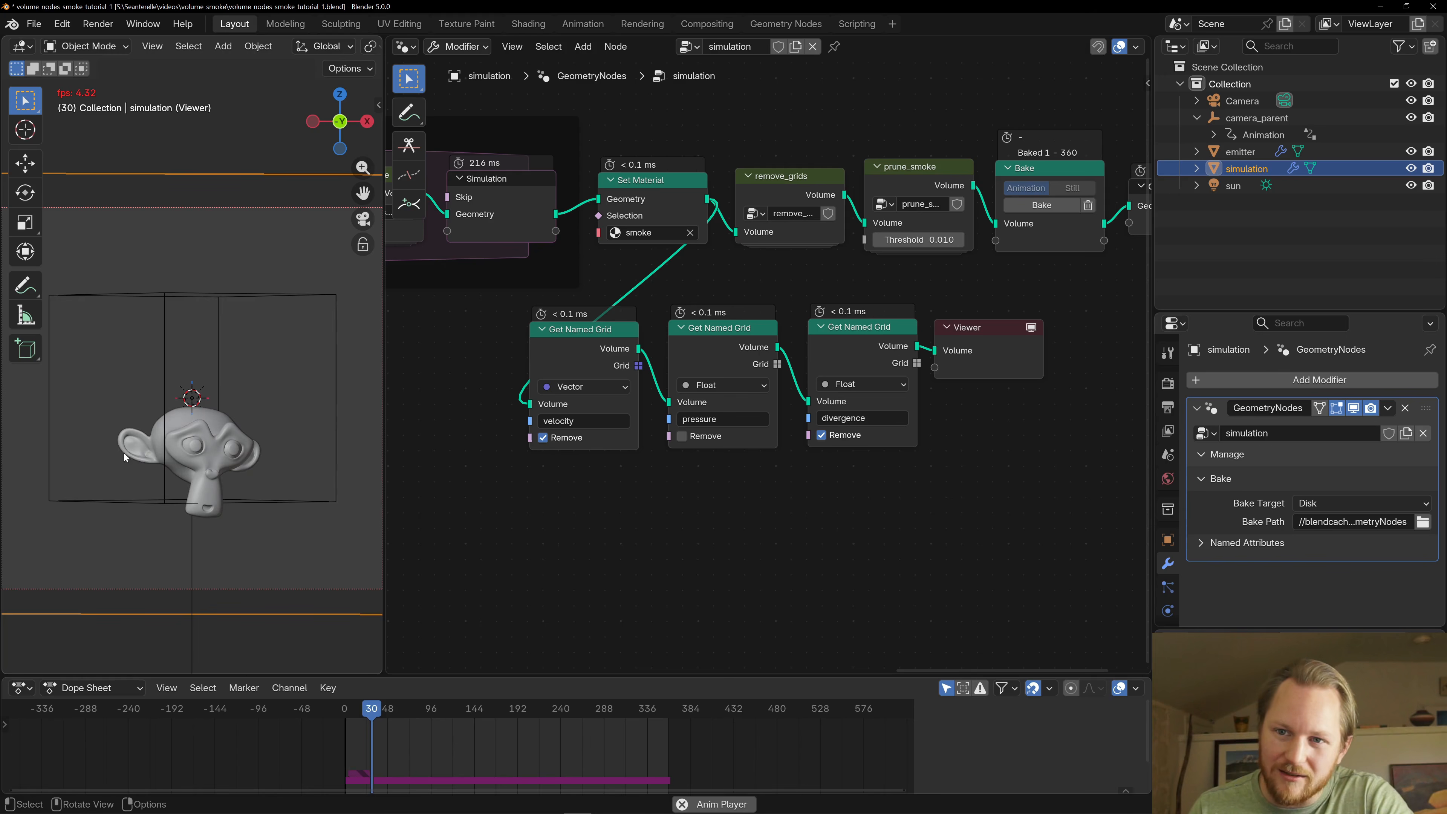
key("space")
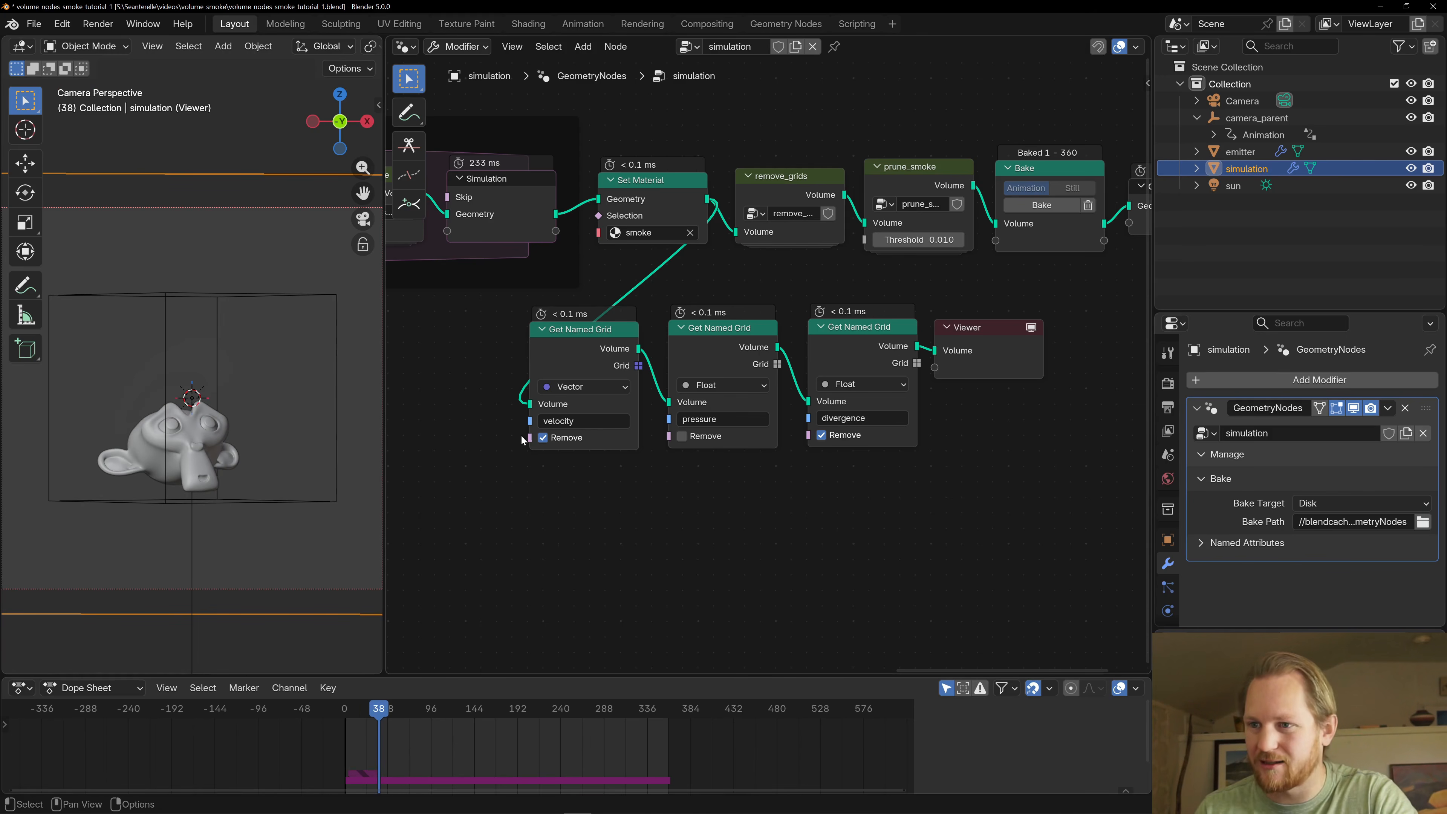
- Turn Remove back on for pressure, turn it off for velocity, and play the animation to frame 59
left_click(681, 436)
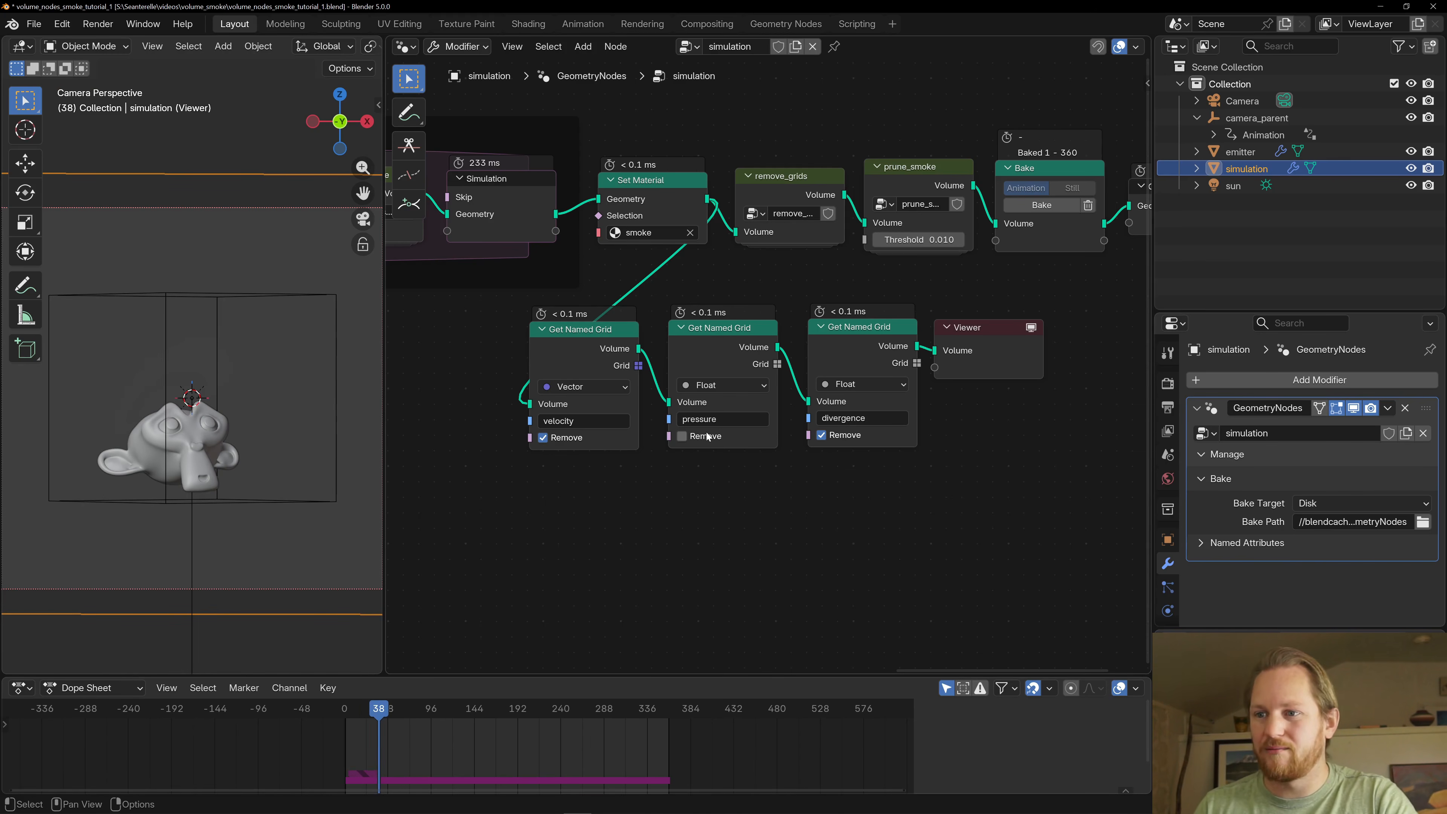
left_click(543, 438)
key("space")
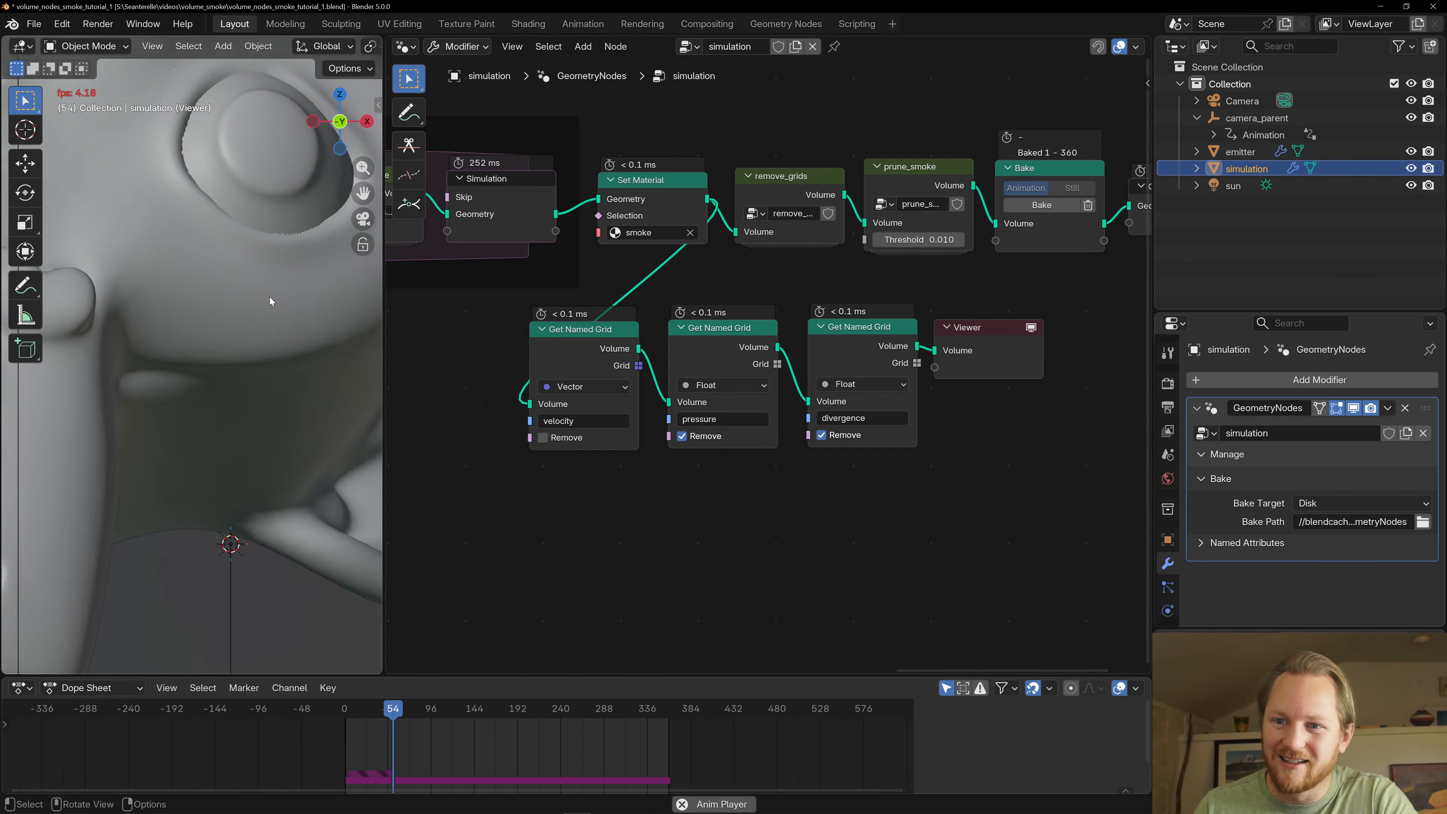
scroll(269, 296, "down", 5)
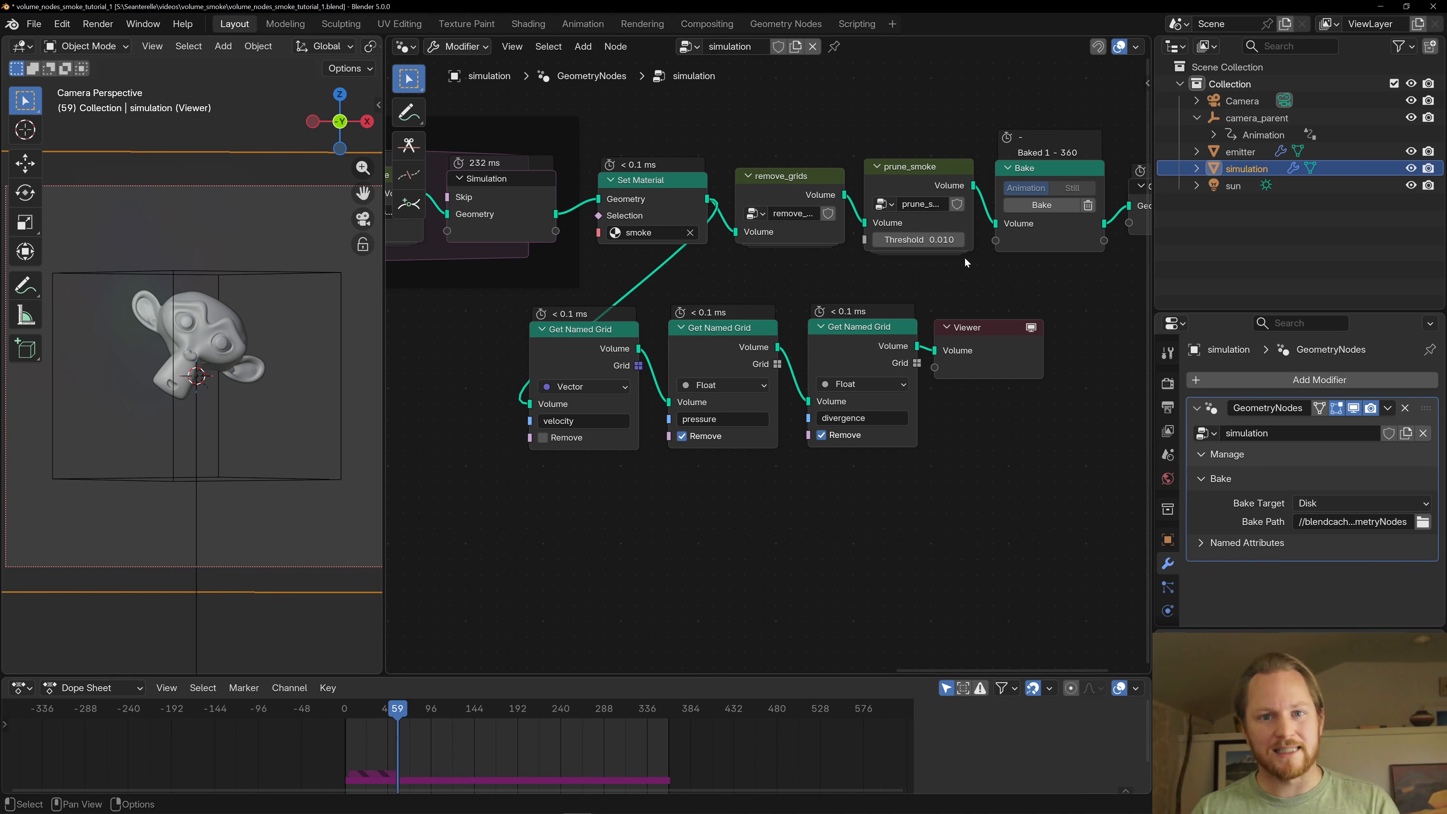
- Turn Remove back on for velocity and delete the three ungrouped Get Named Grid nodes together with the Viewer
left_click(549, 439)
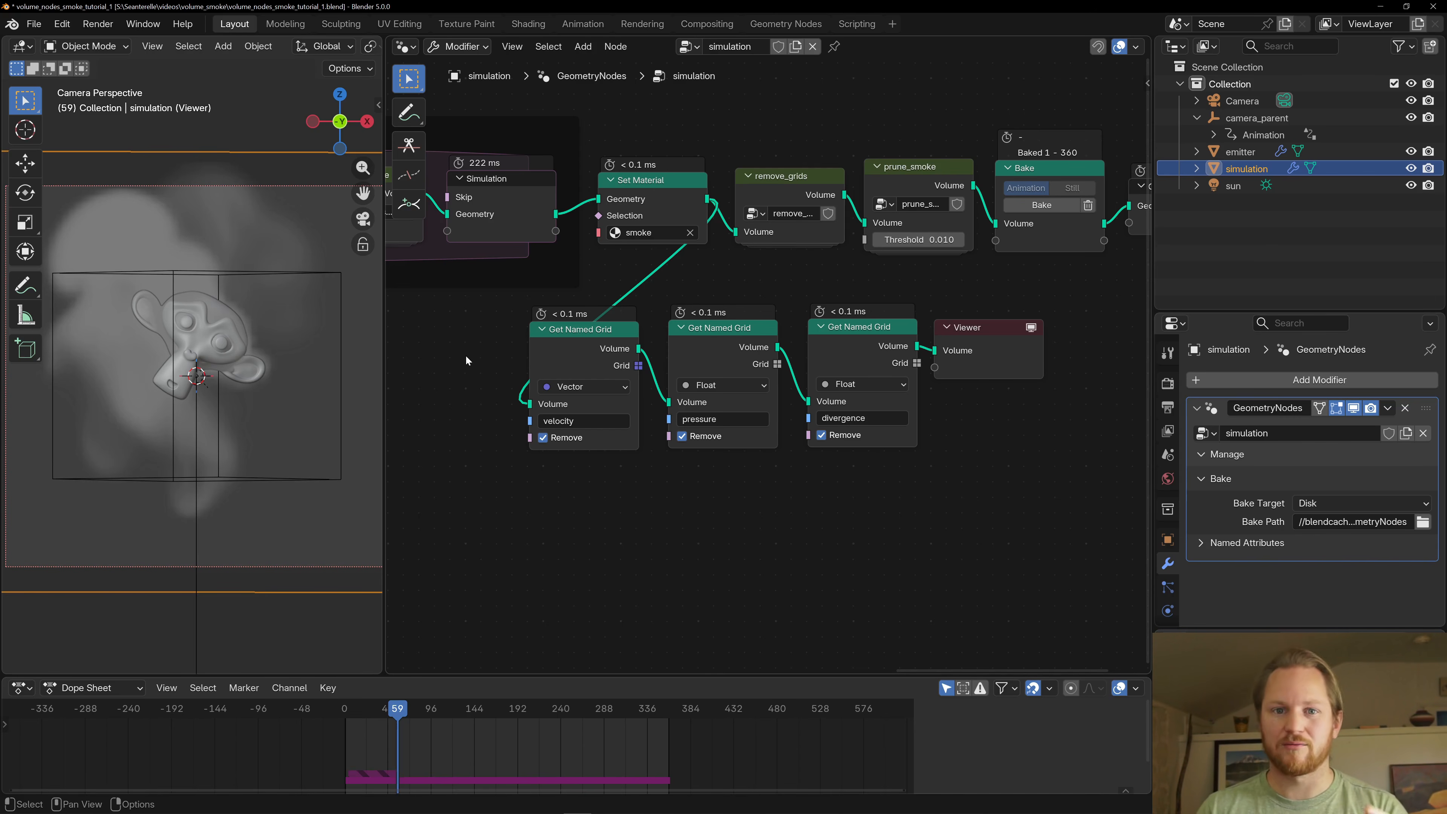
left_click_drag(463, 315, 951, 457)
scroll(923, 428, "down", 2)
key("x")
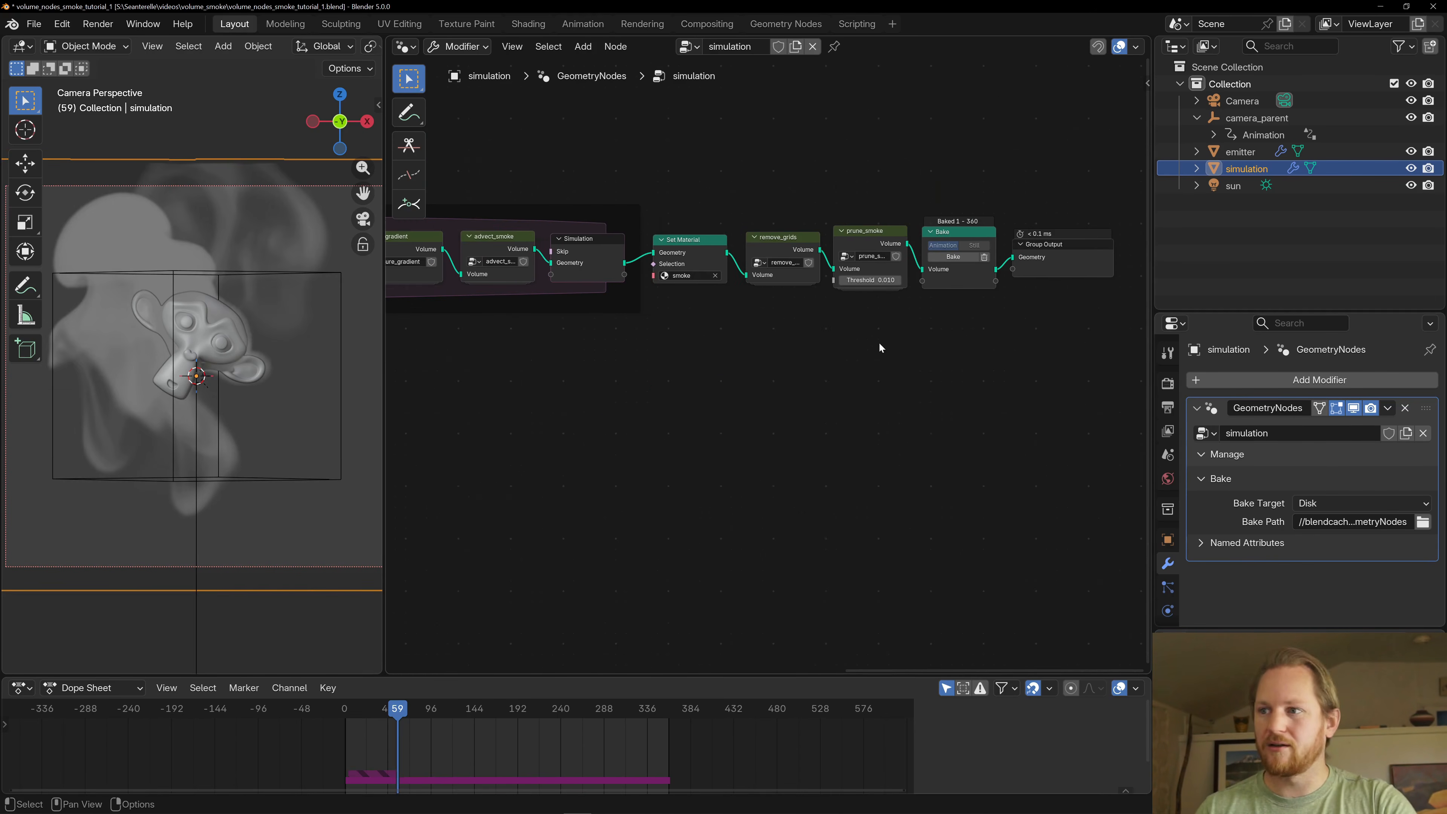
- Open the prune_smoke group, examine its Prune Grid node and Threshold input, and leave the group
scroll(826, 359, "up", 2)
left_click(794, 224)
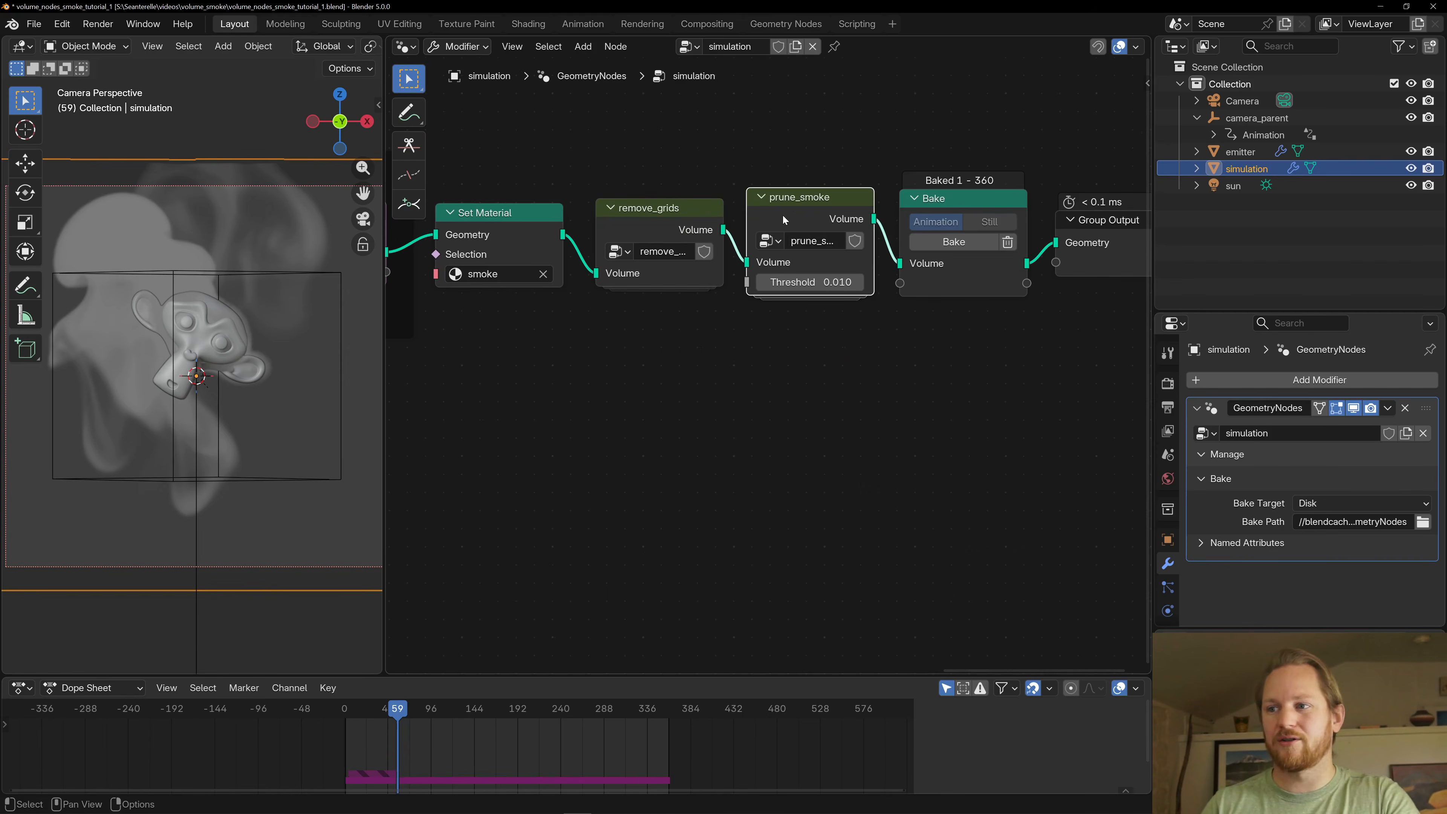
key("Tab")
middle_click_drag(740, 257, 680, 190)
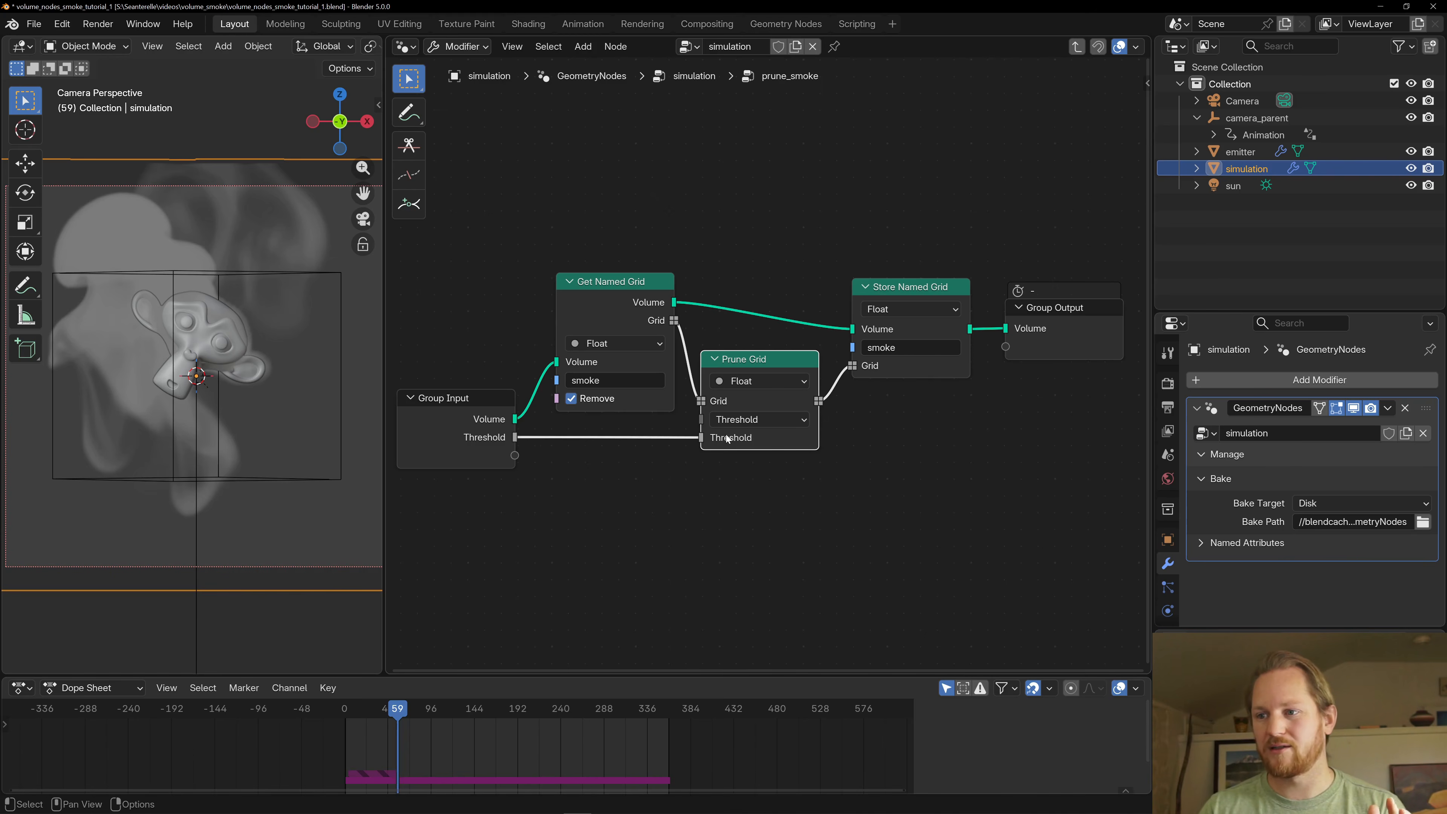
key("Tab")
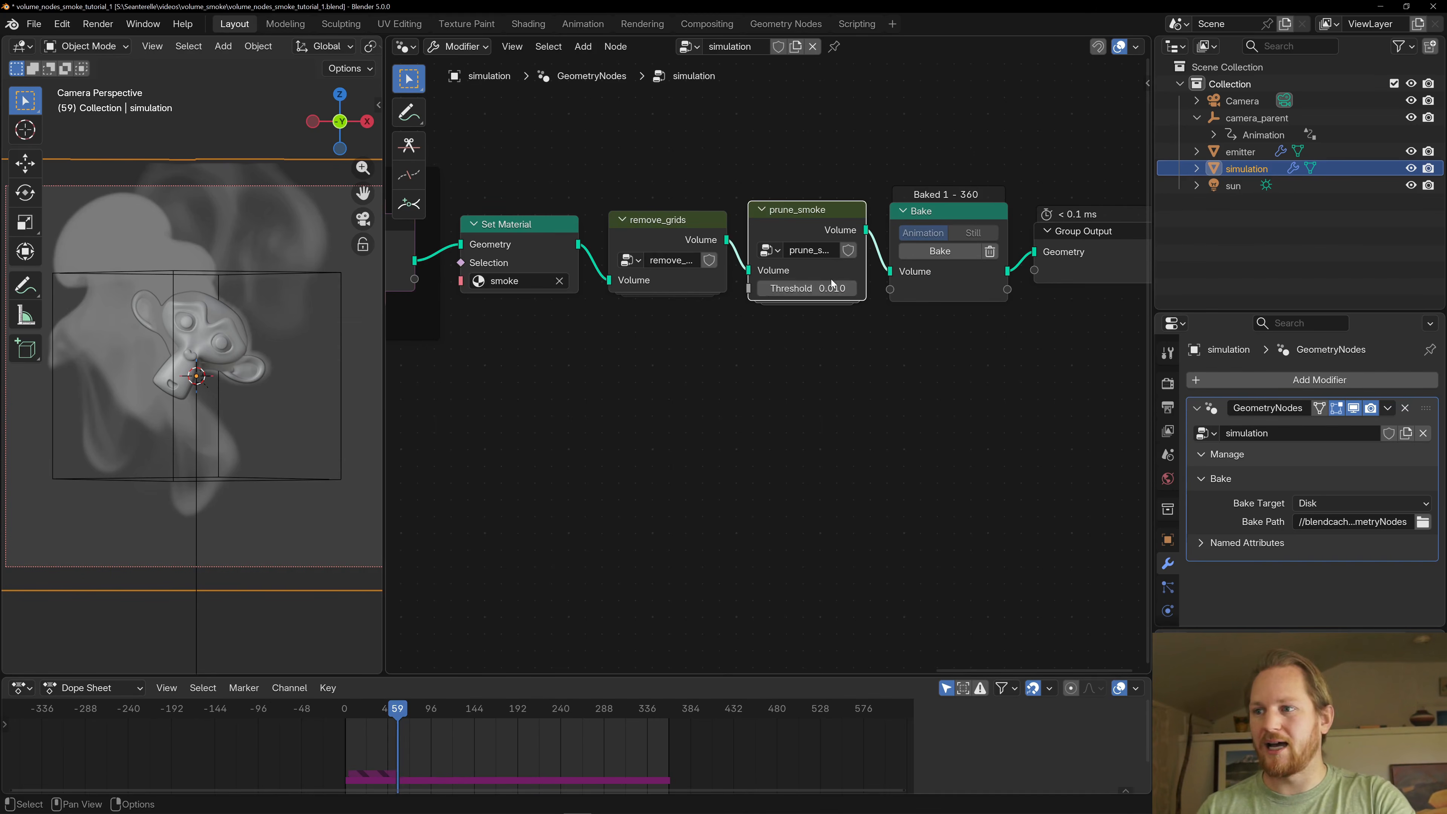
- Reopen prune_smoke to trace the smoke grid from Group Input through pruning to Store Named Grid, and return to the simulation tree
key("Tab")
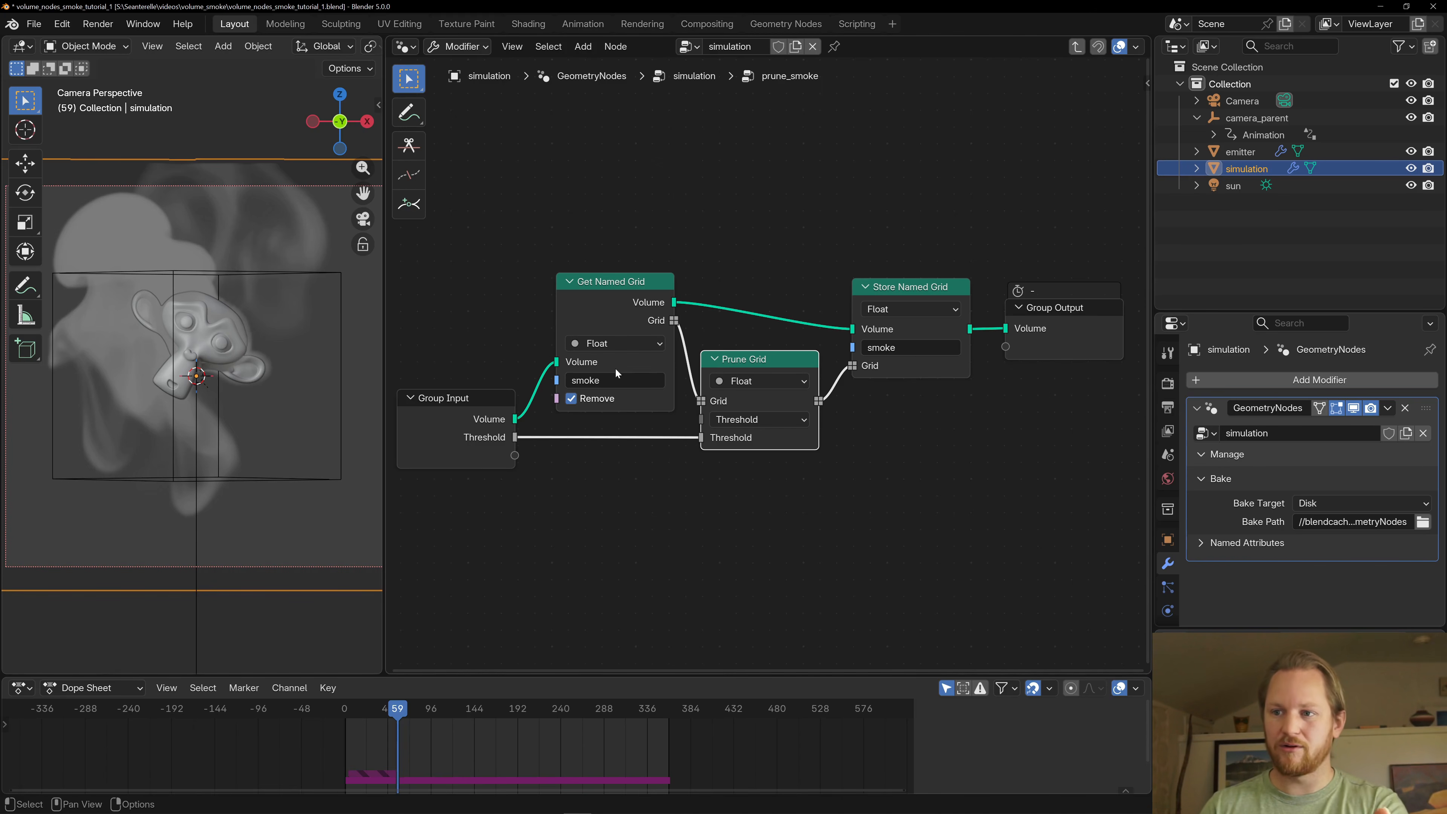
left_click(430, 450)
key("Tab")
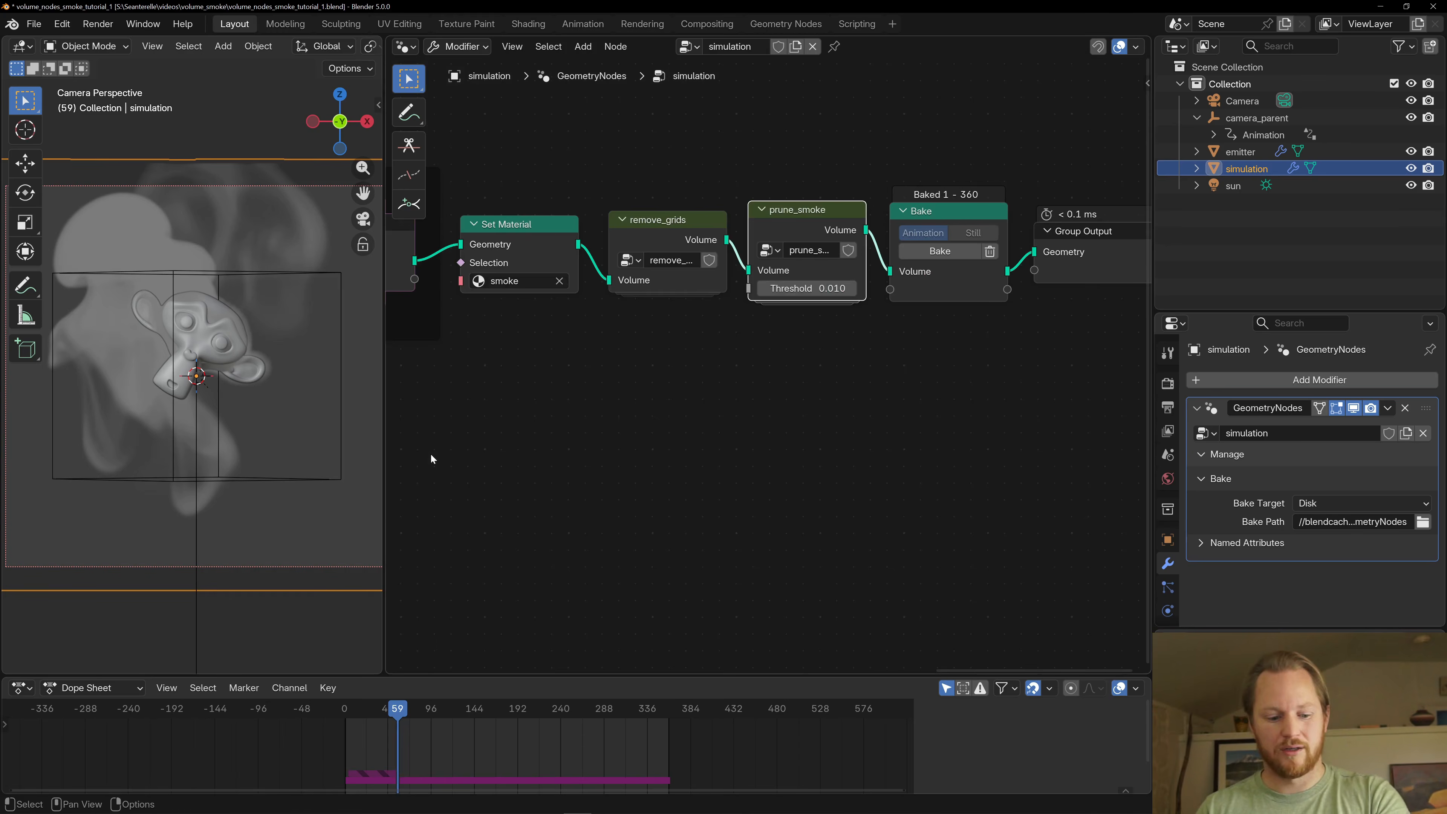
key("Tab")
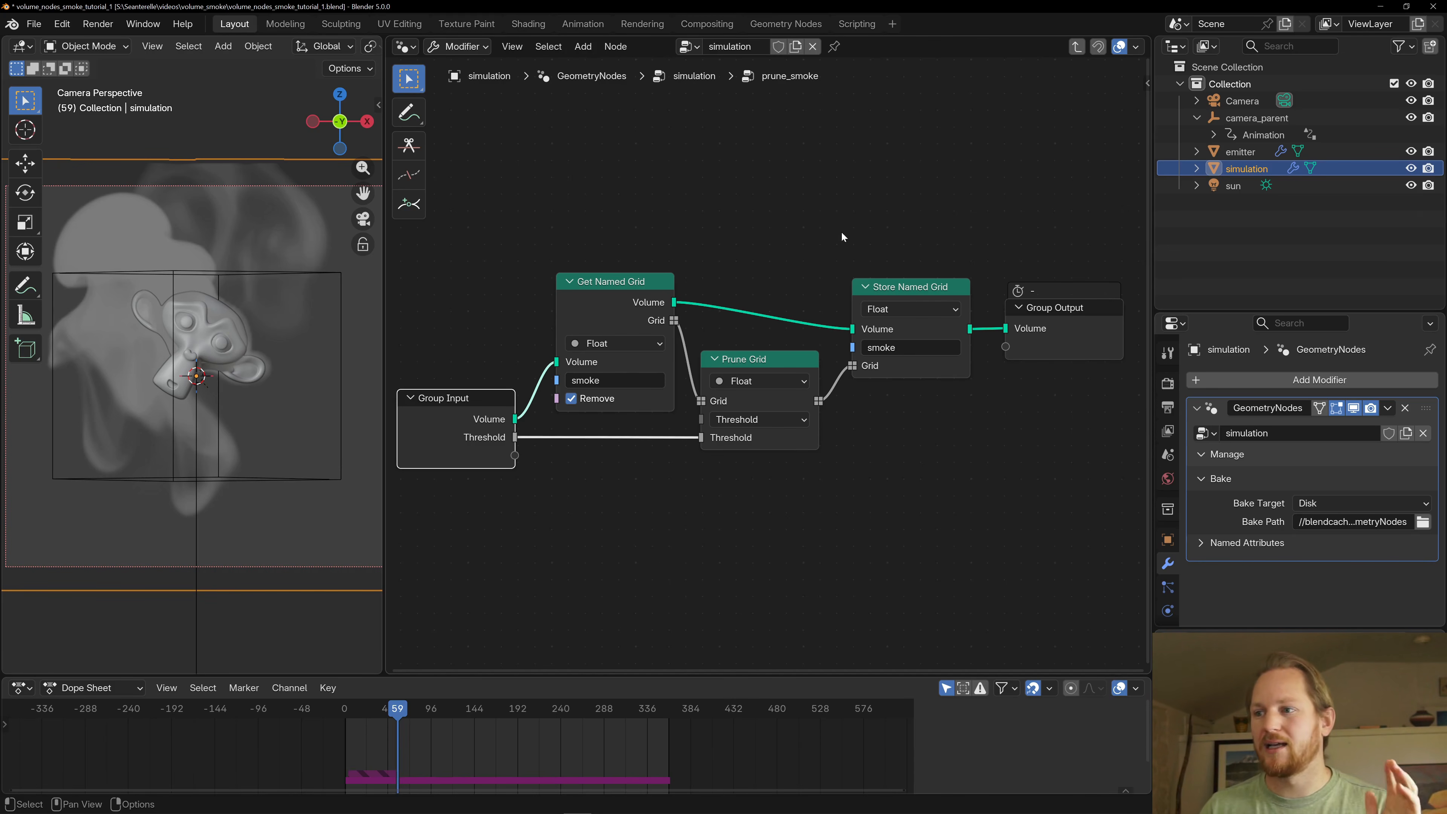
left_click(897, 281)
key("Tab")
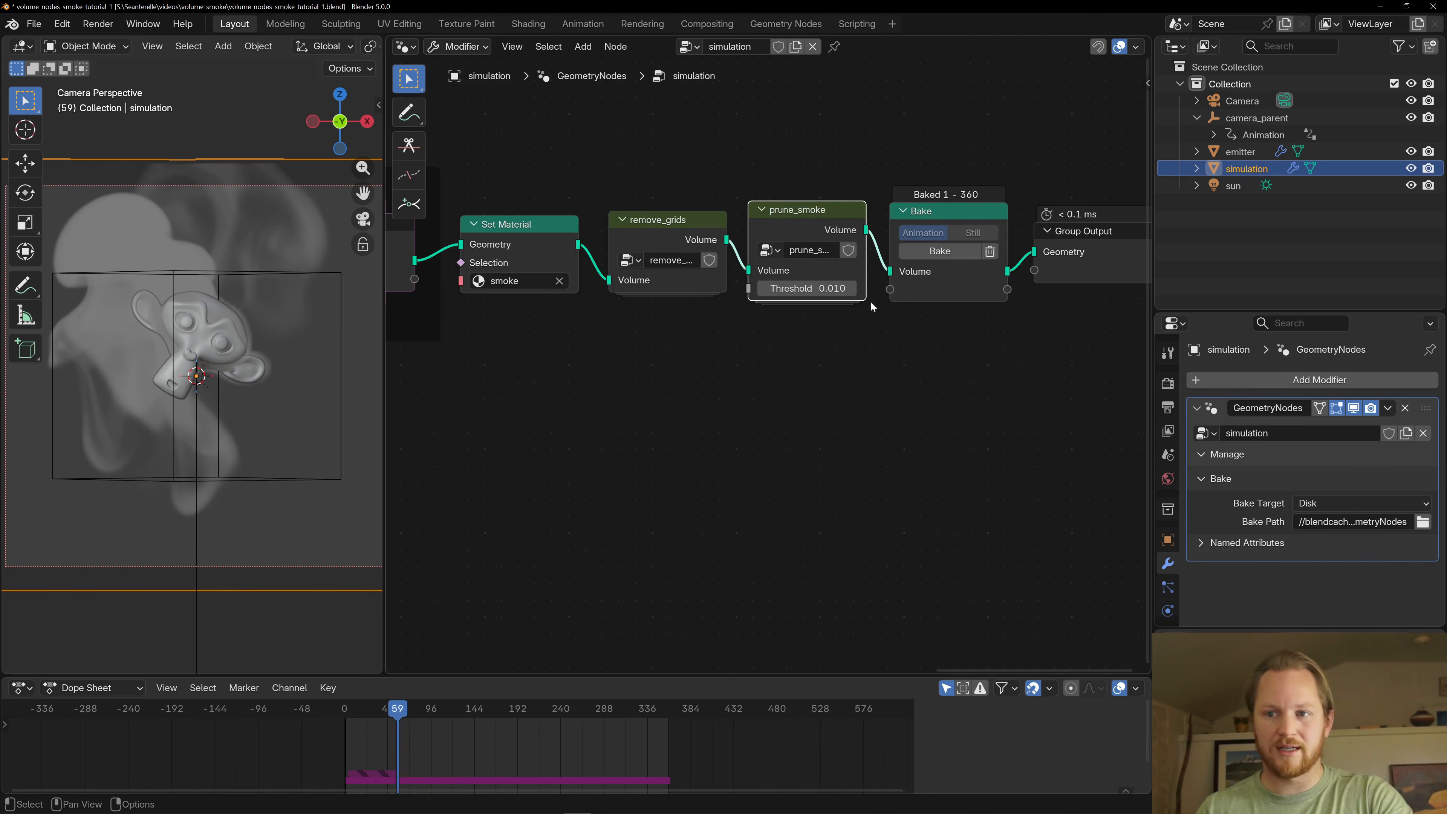
- Review the simulation node chain up to the Bake node and play the baked smoke animation to frame 209
scroll(866, 303, "down", 4)
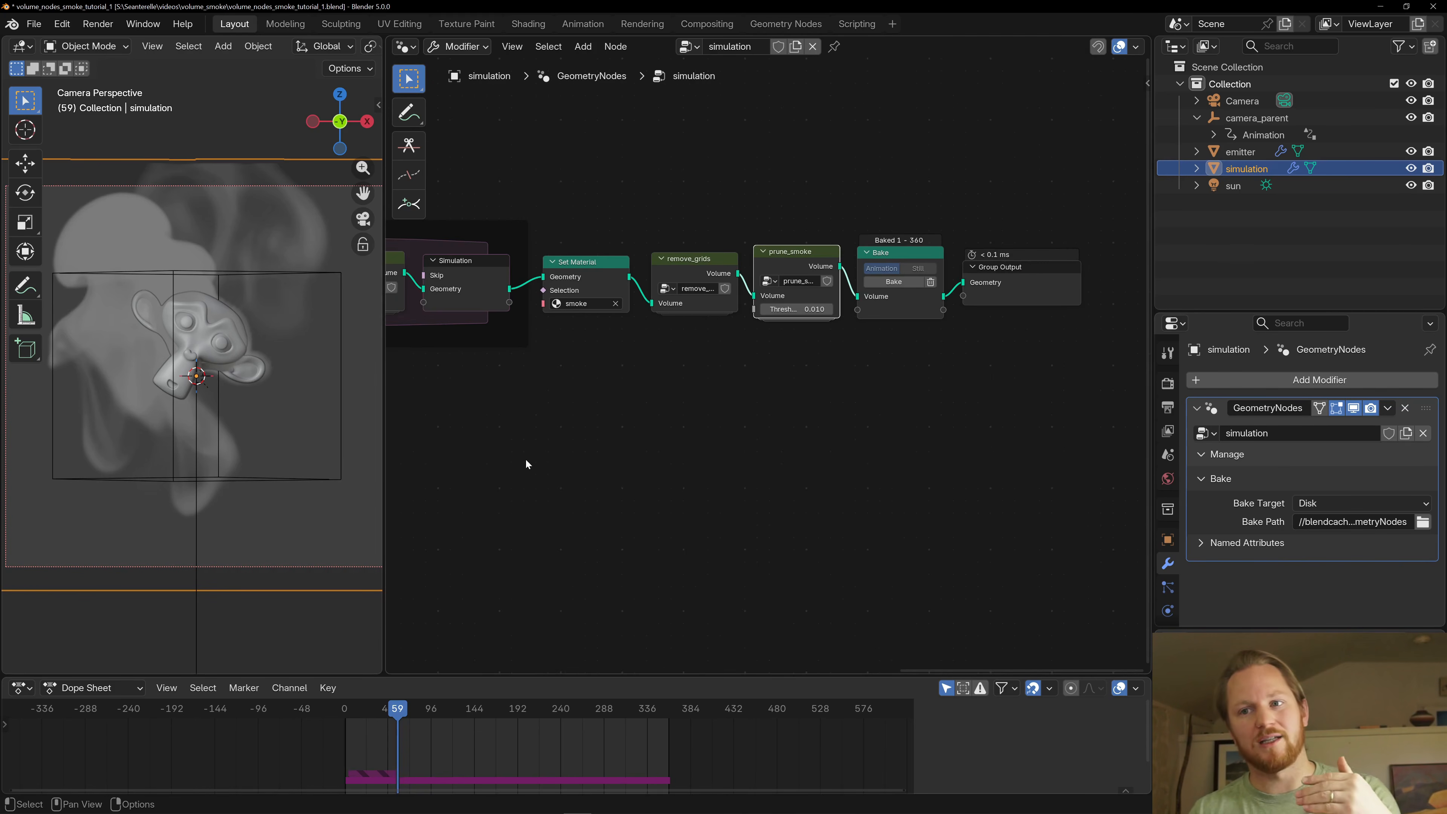
middle_click_drag(530, 459, 866, 474)
scroll(576, 416, "down", 5)
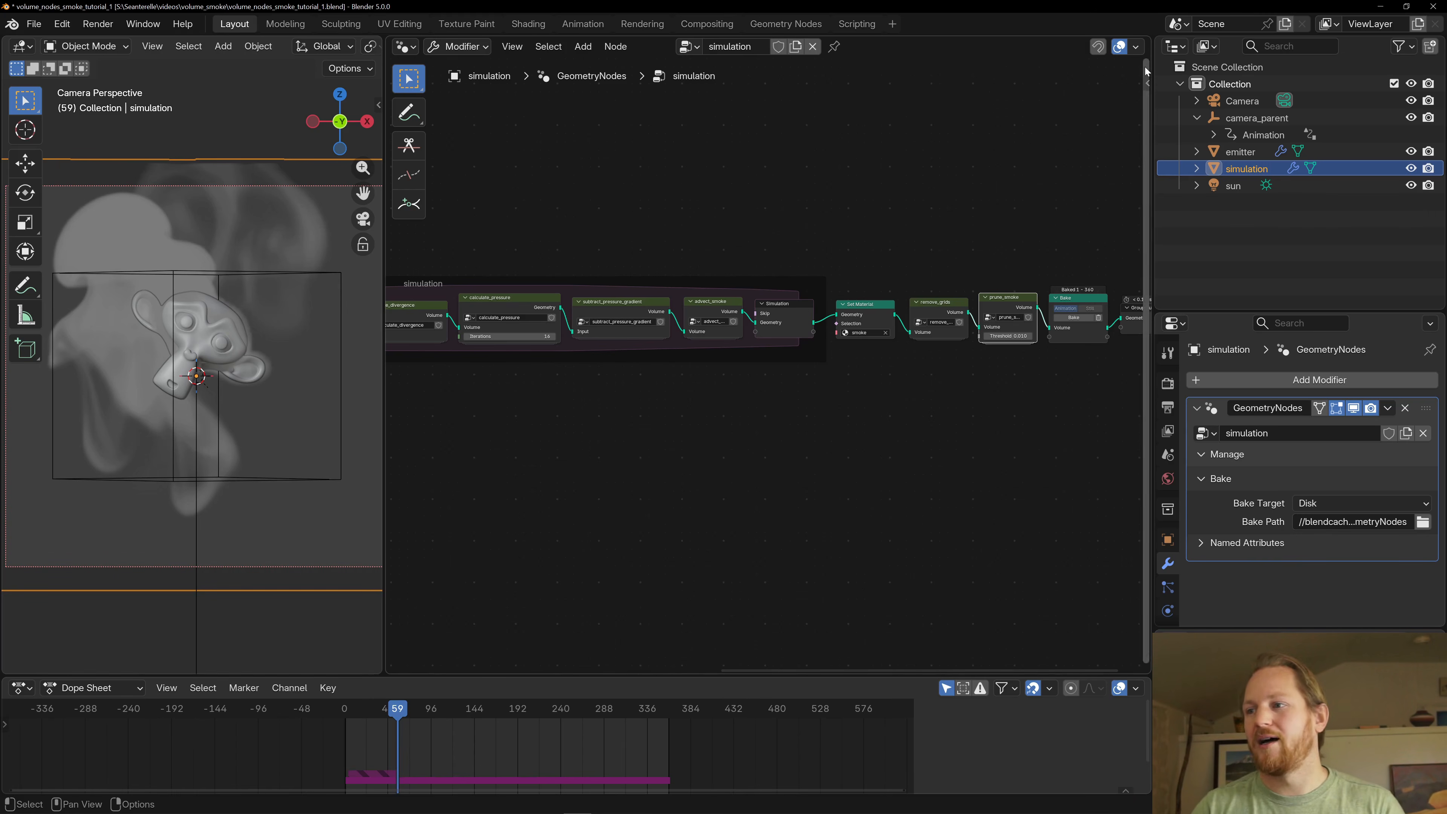
middle_click_drag(998, 208, 847, 223)
scroll(652, 226, "up", 7)
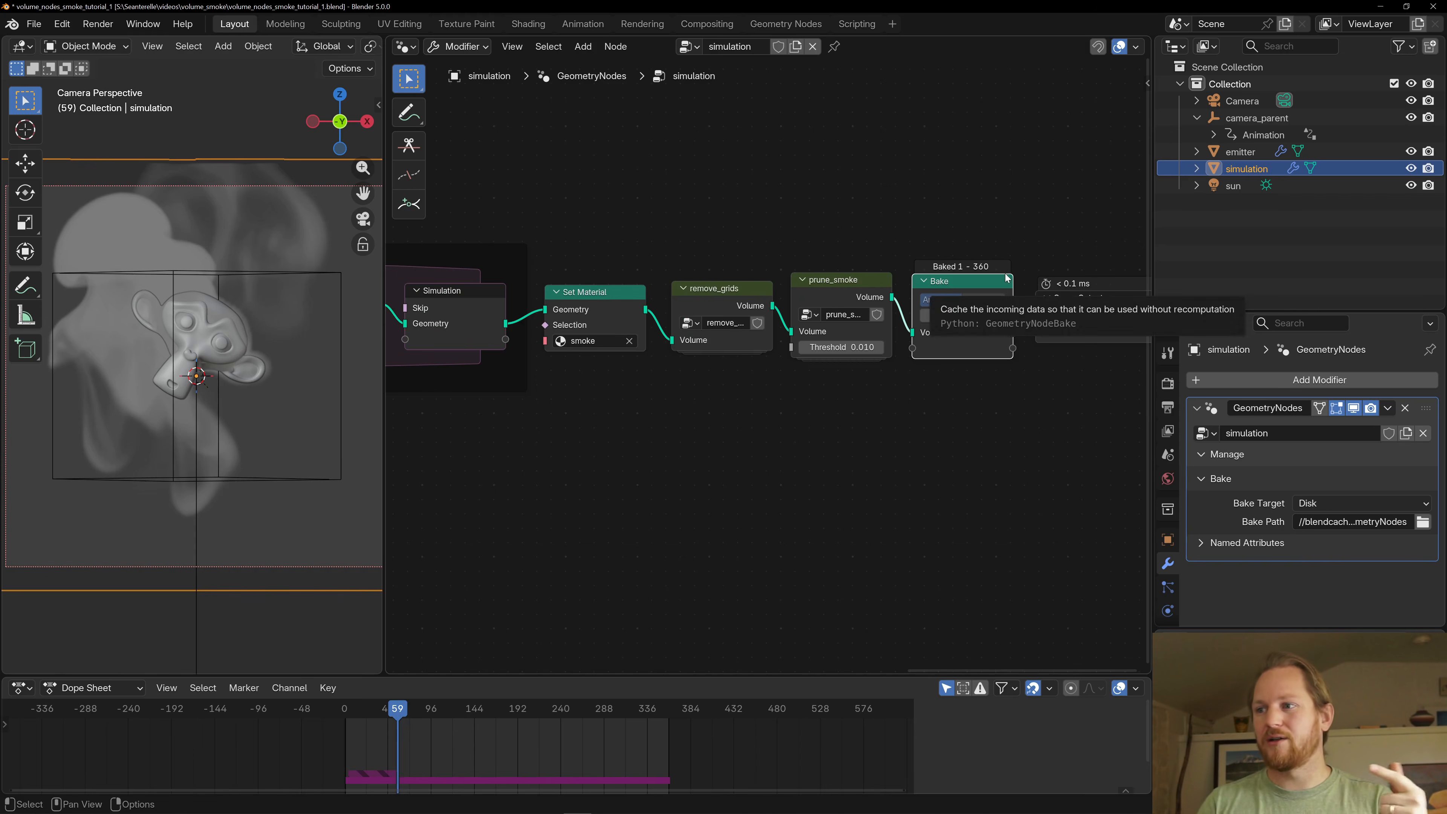
middle_click_drag(964, 252, 855, 251)
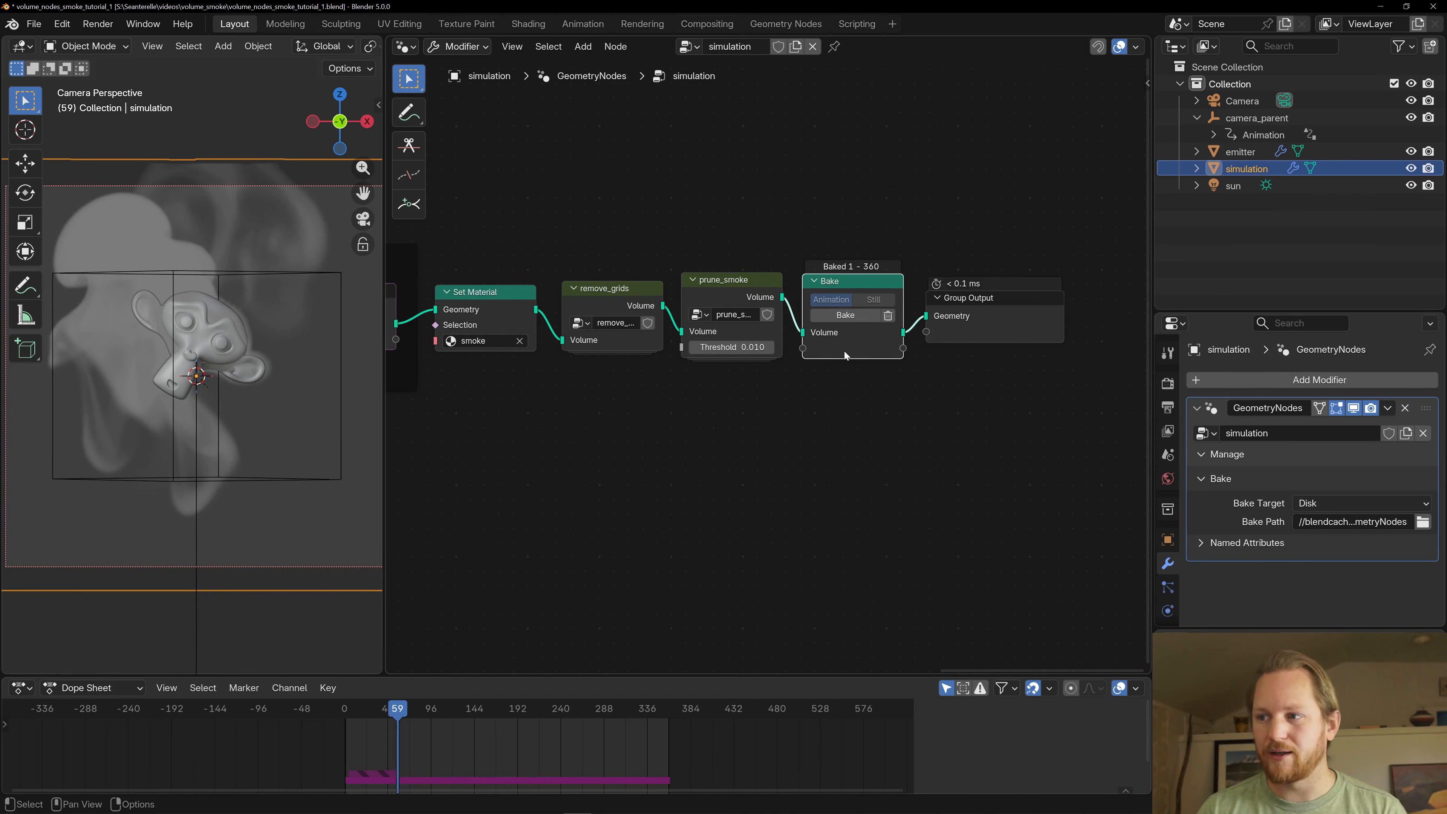
key("space")
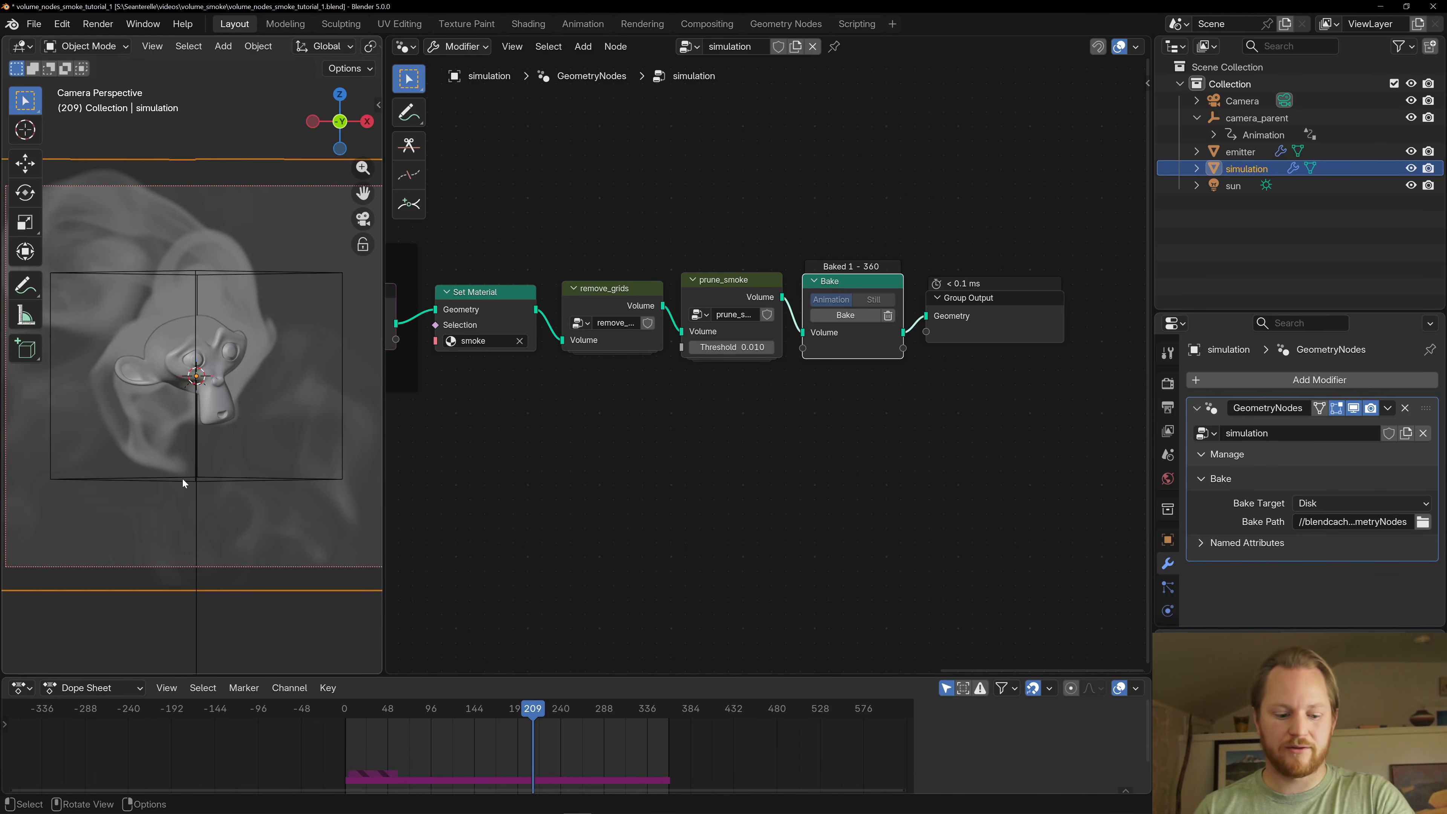
- Hide the viewport overlays, widen the 3D viewport and switch its shading to Rendered
key("shift+alt+z")
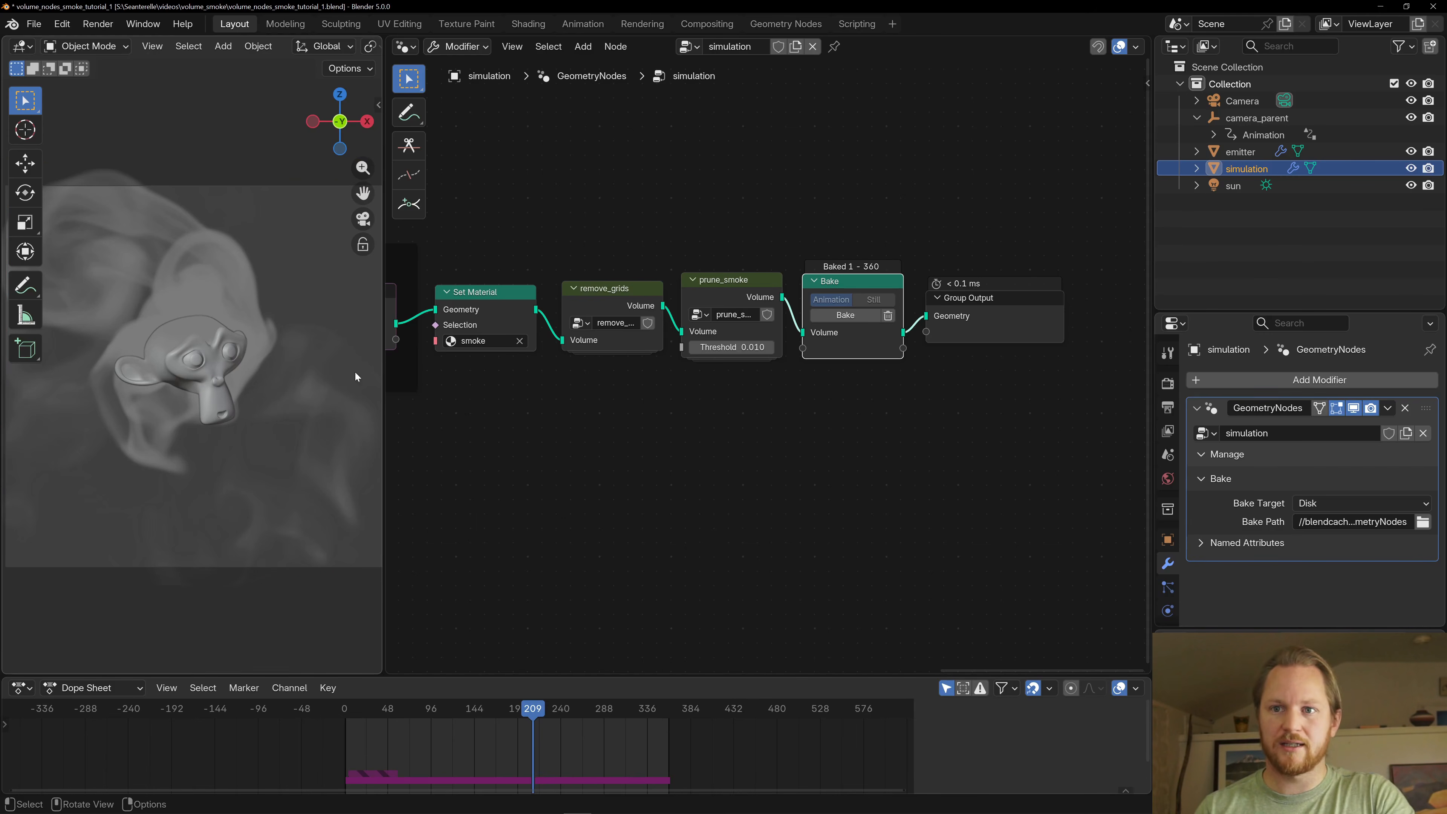
left_click_drag(381, 398, 558, 379)
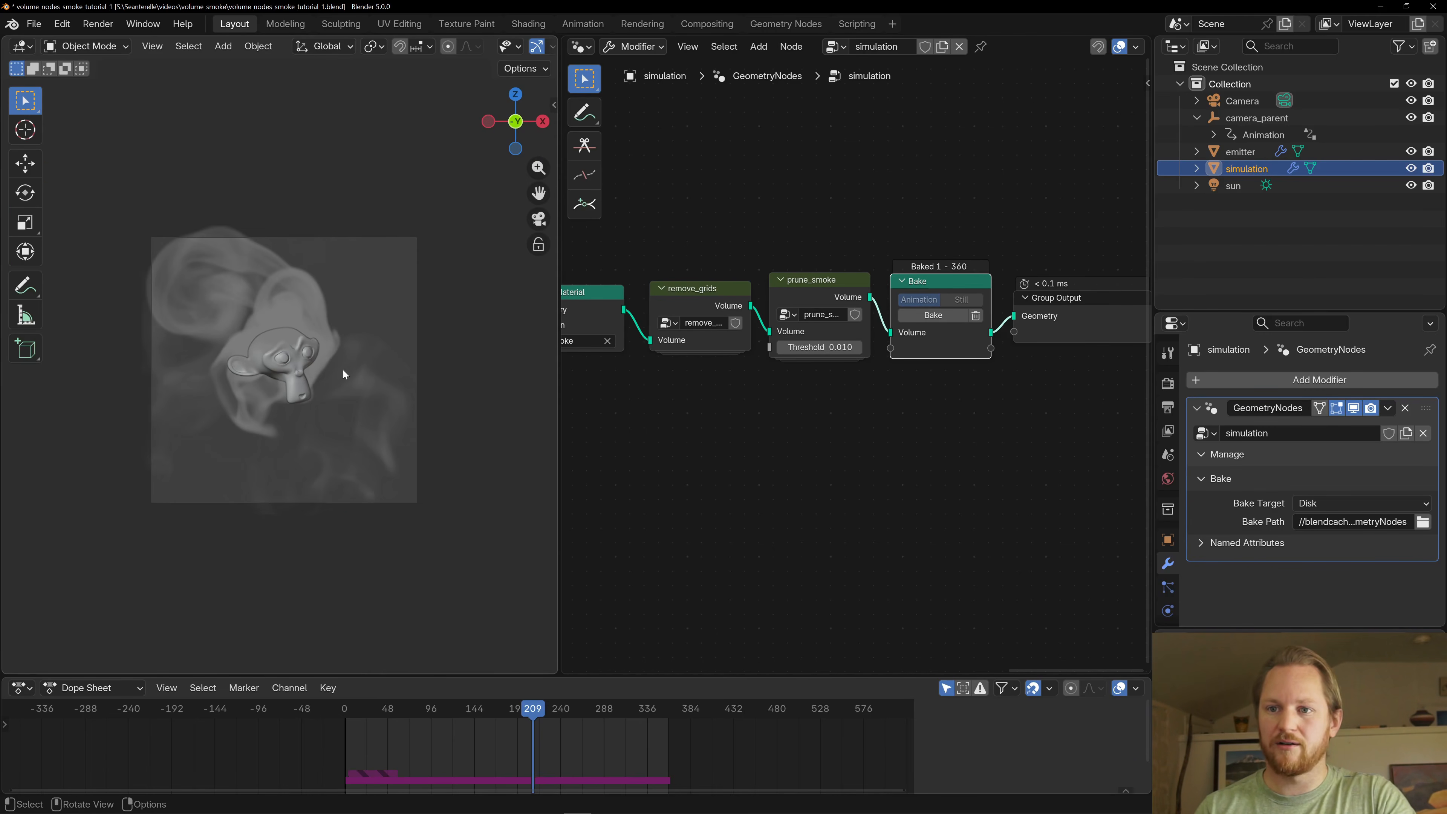
key("z")
left_click(292, 220)
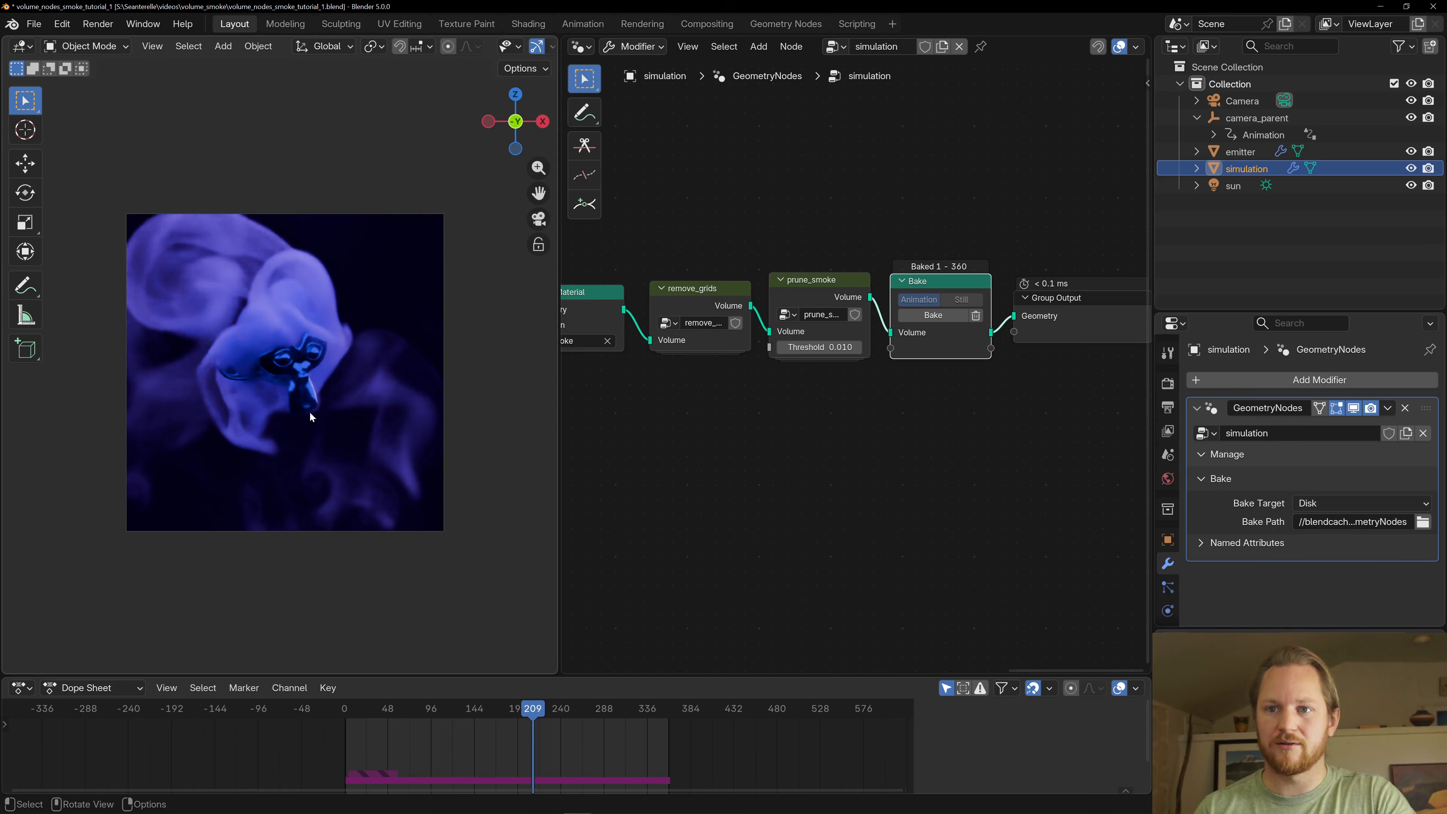
scroll(311, 417, "up", 2)
- Play the rendered smoke animation briefly, stop it and set the current frame to 77
key("space")
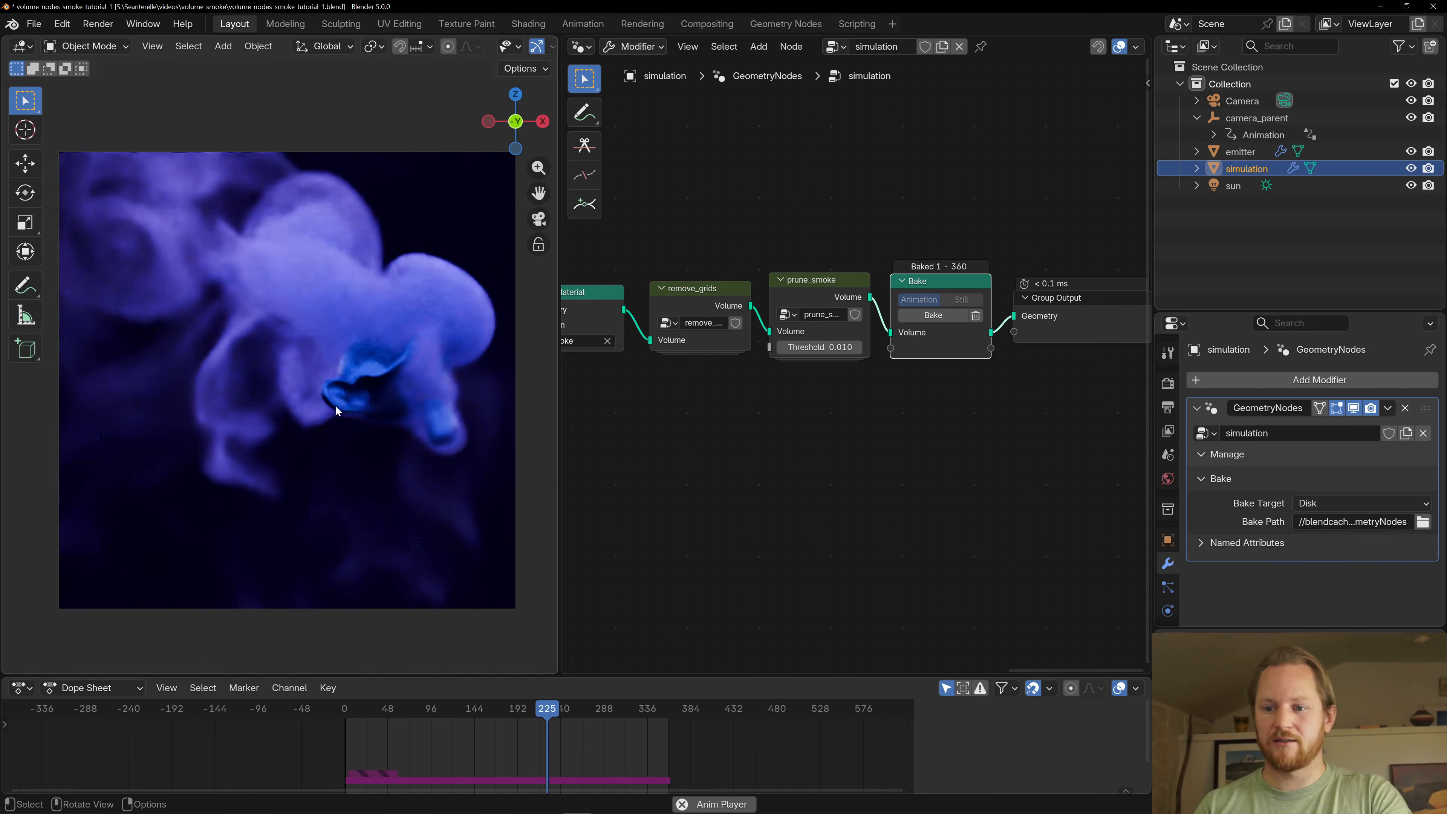
key("space")
left_click_drag(417, 709, 413, 708)
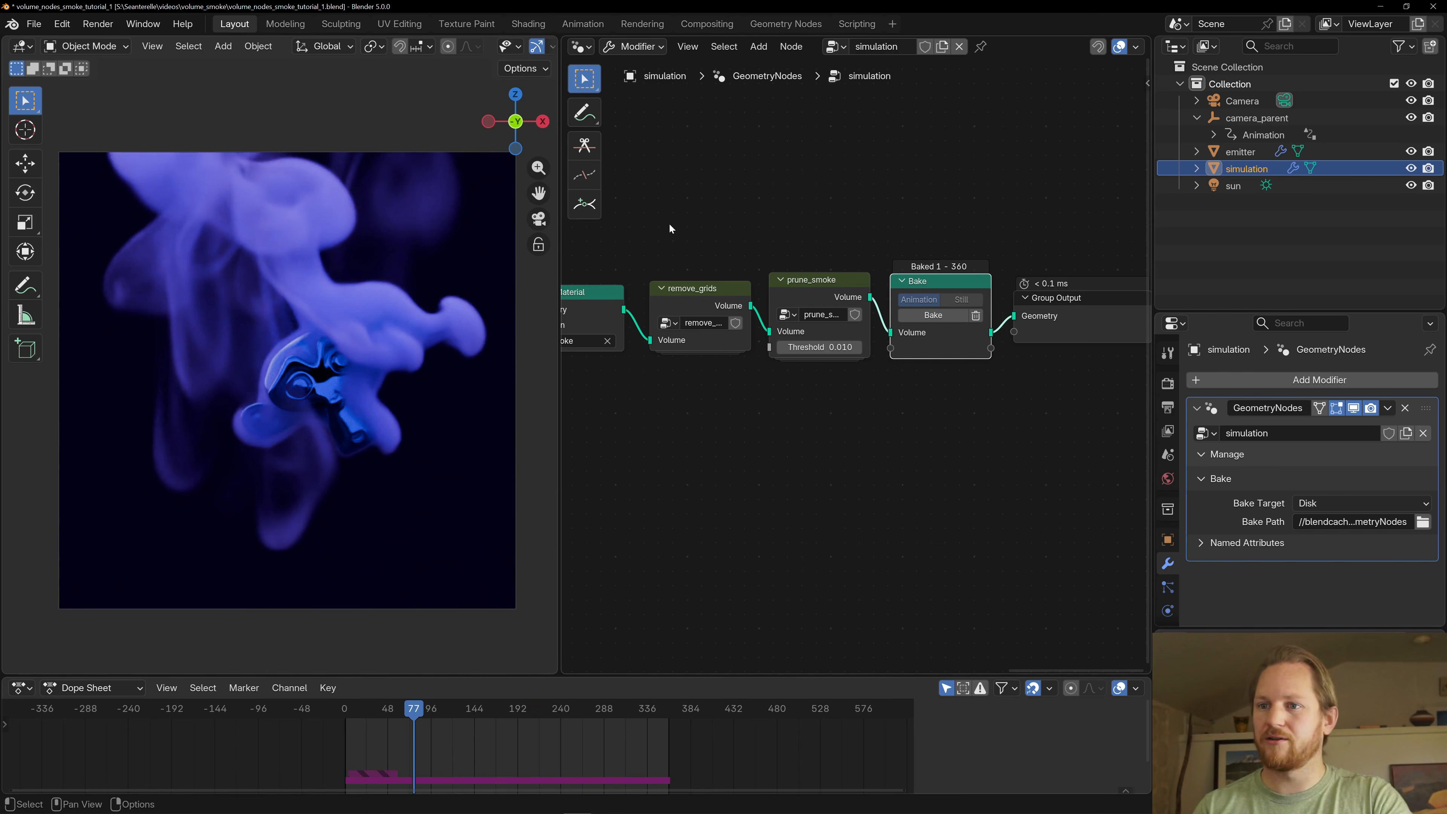
- Switch the node editor to the Shader Editor and frame the simulation object's smoke material nodes
left_click(580, 46)
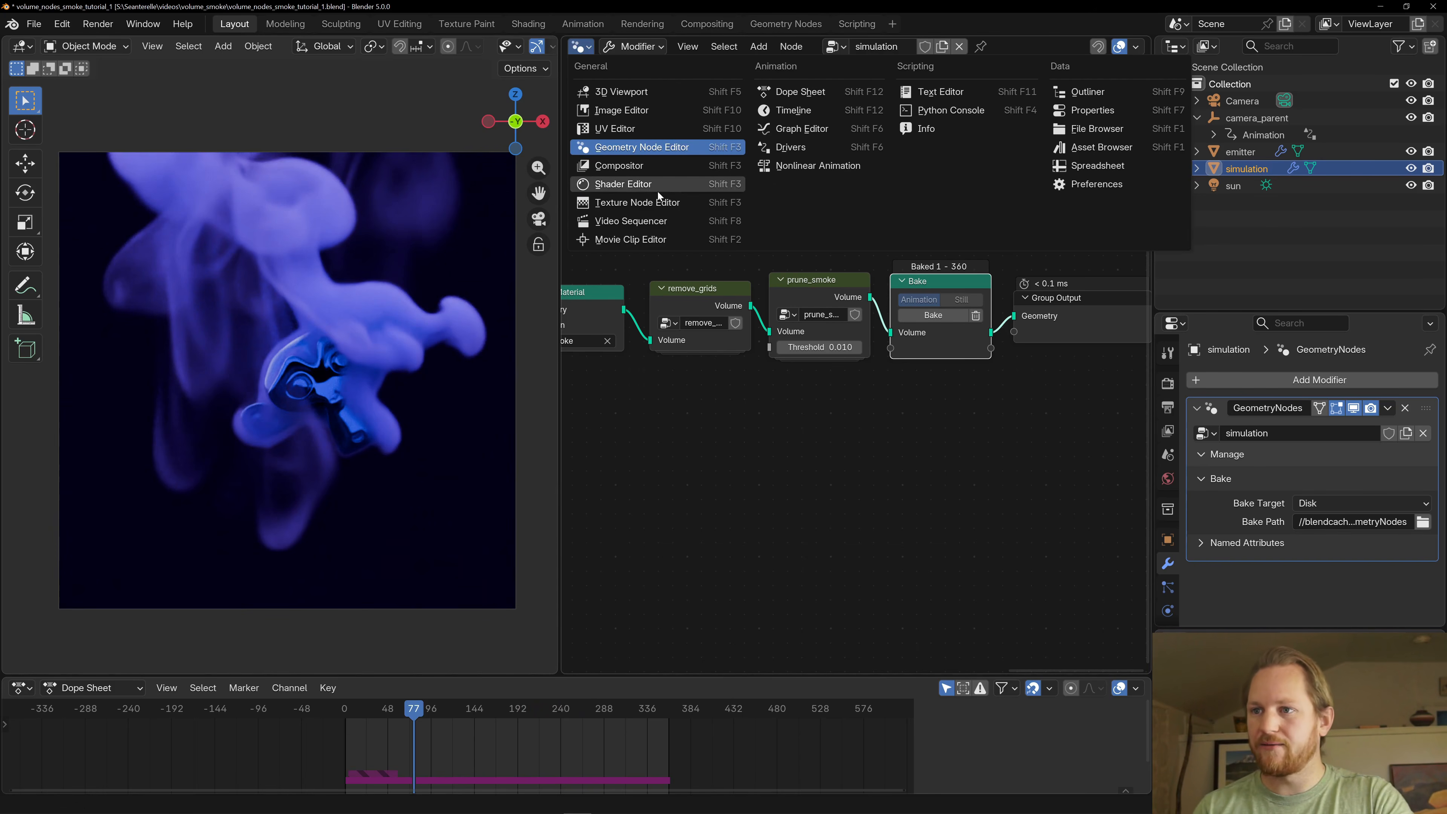
left_click(658, 184)
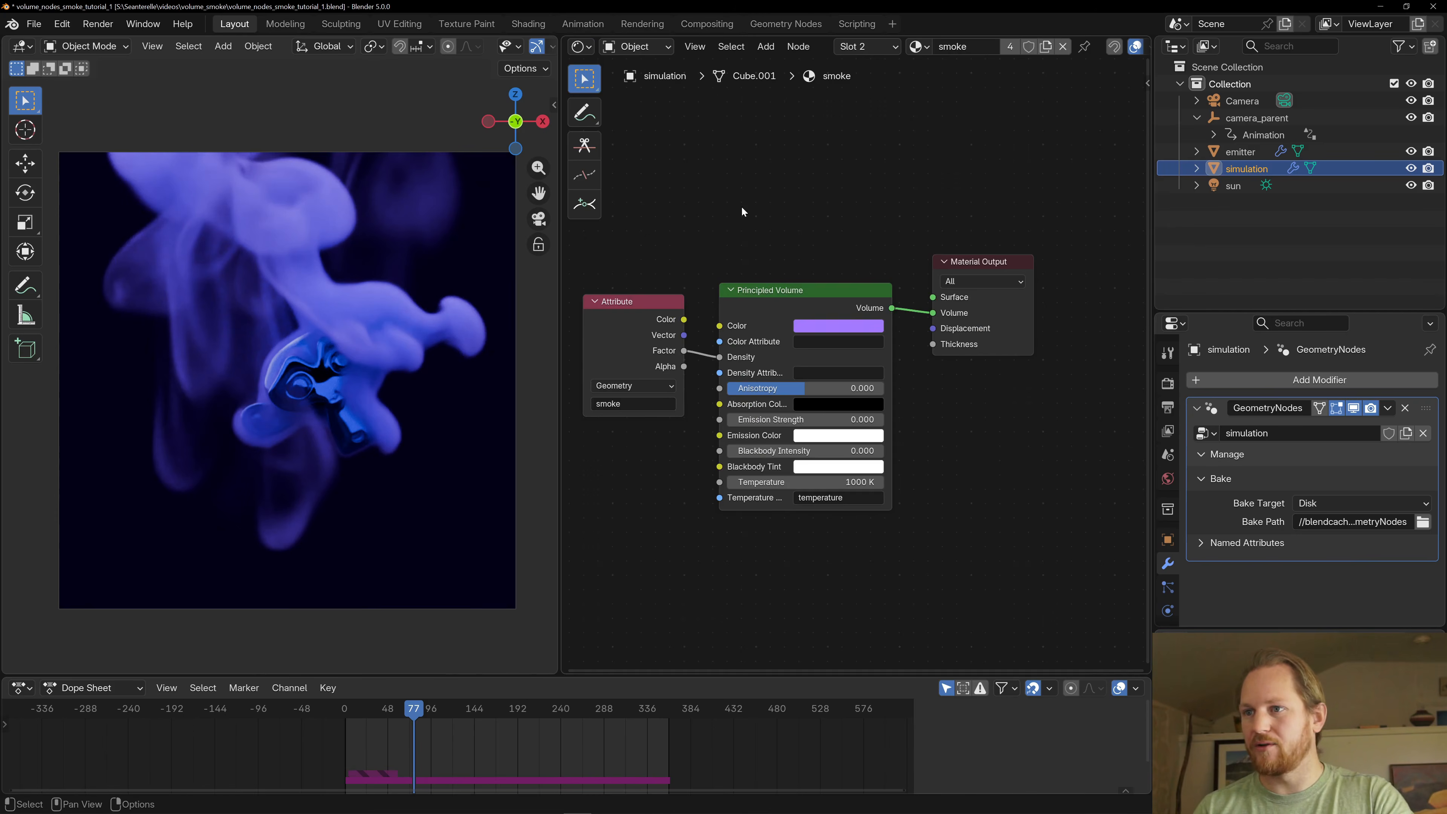
key("Home")
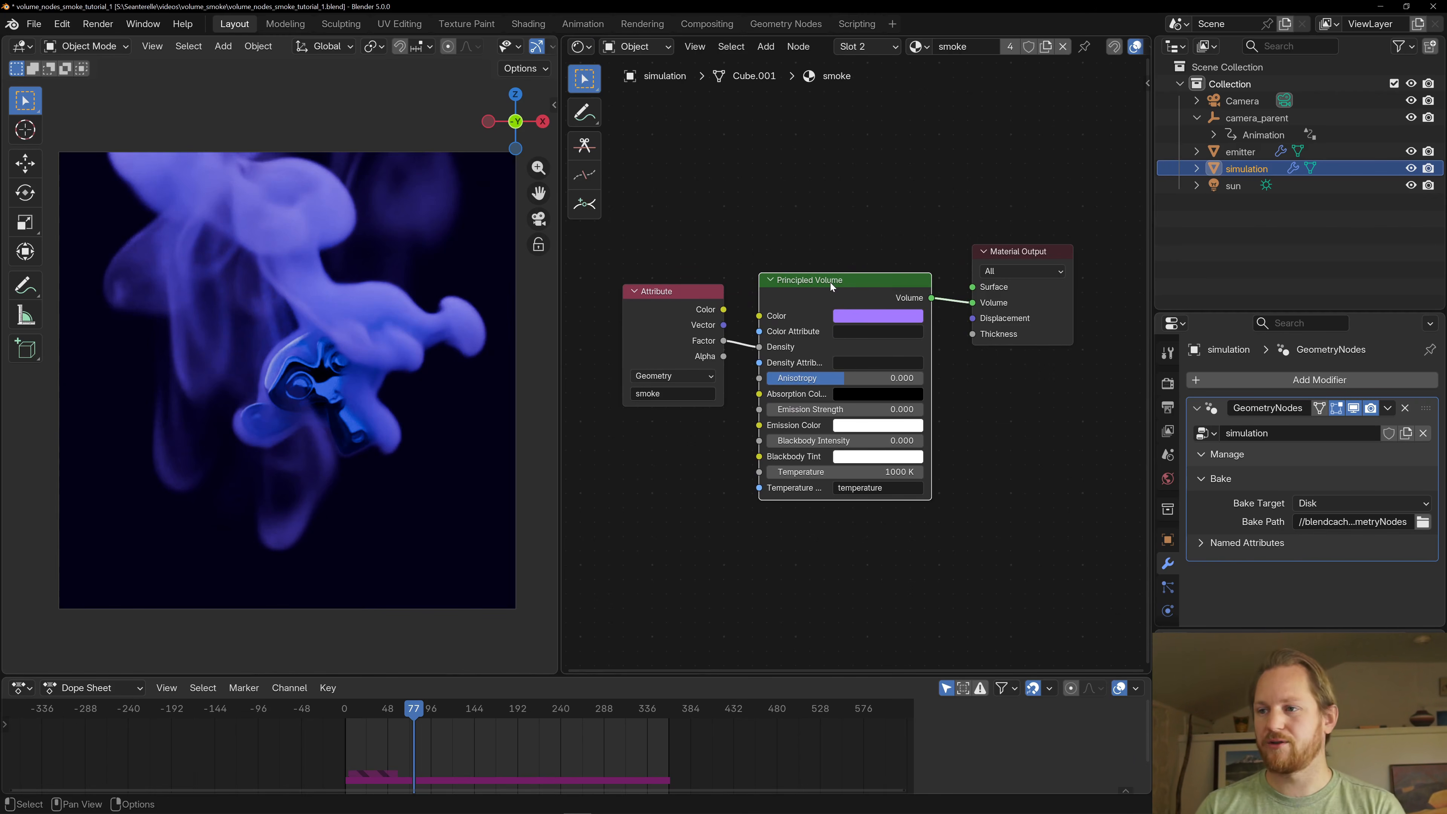
- Change the smoke material's Principled Volume color to a bright mint green
left_click(866, 315)
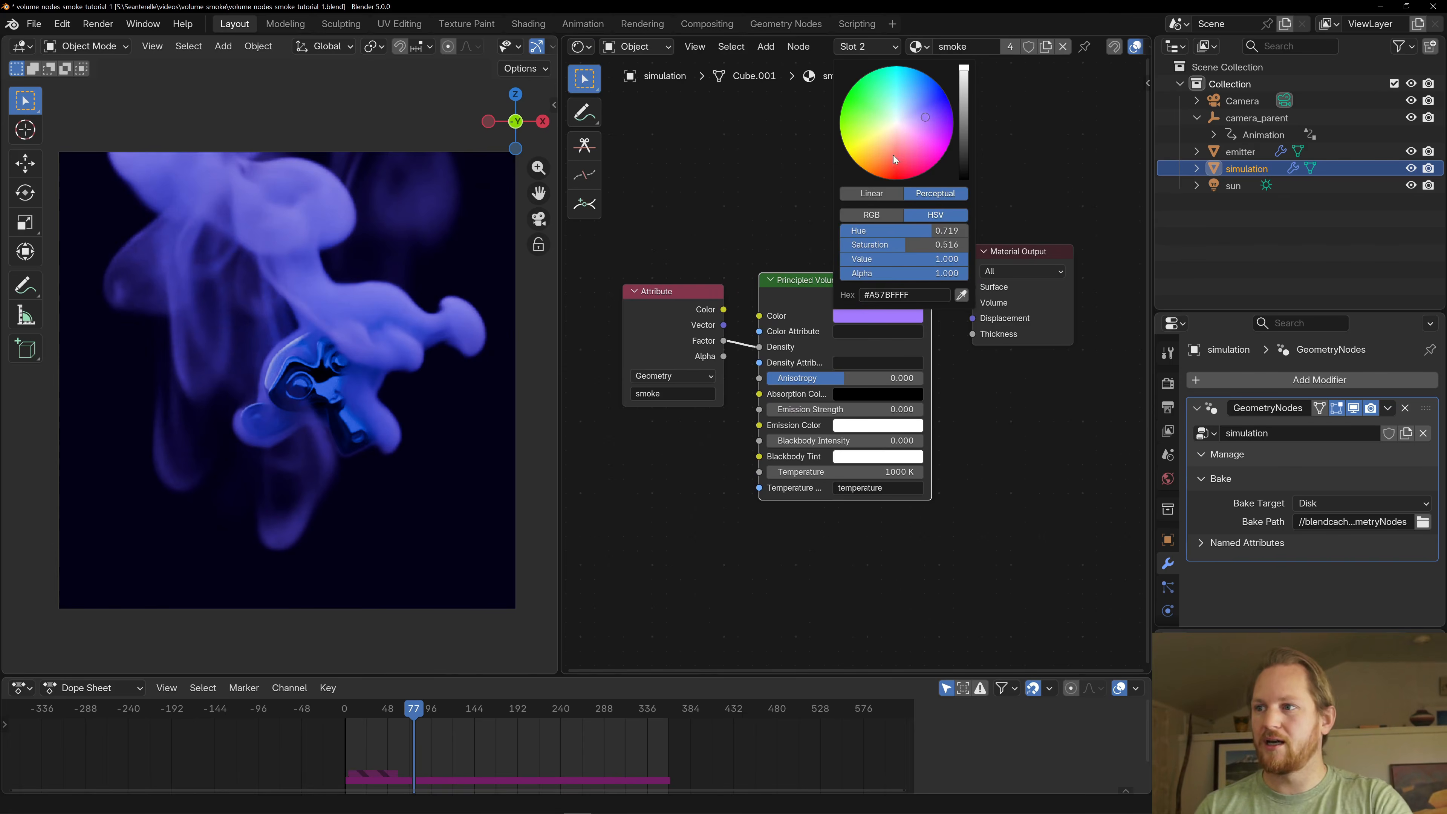
left_click(865, 317)
mouse_move(892, 164)
left_mouse_down()
mouse_move(847, 150)
mouse_move(881, 84)
left_mouse_up()
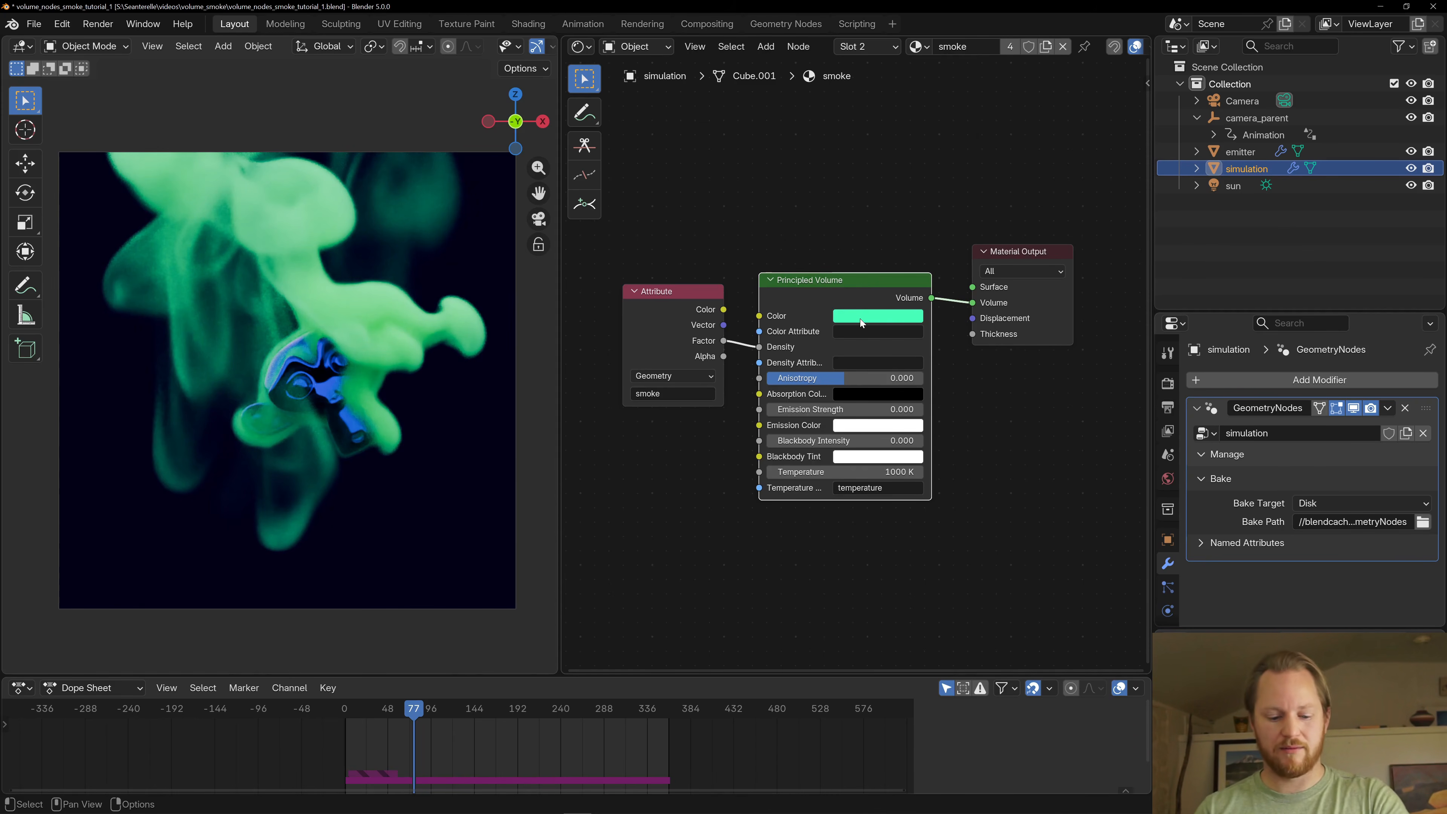
- Place a purple copy of the Principled Volume node above the original and lower the connected green node's color value to 0.896
key("shift+d")
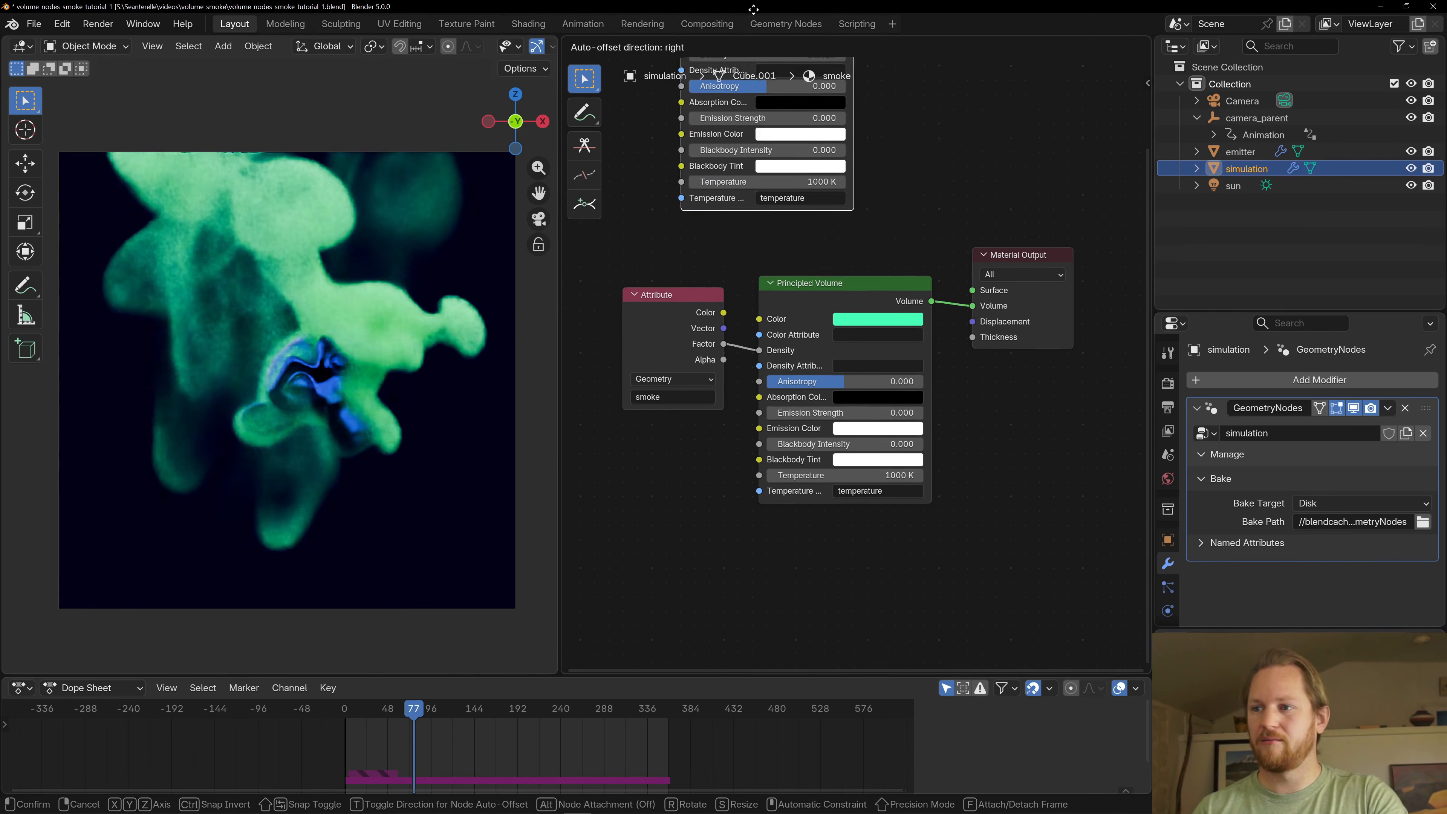
left_click(766, 133)
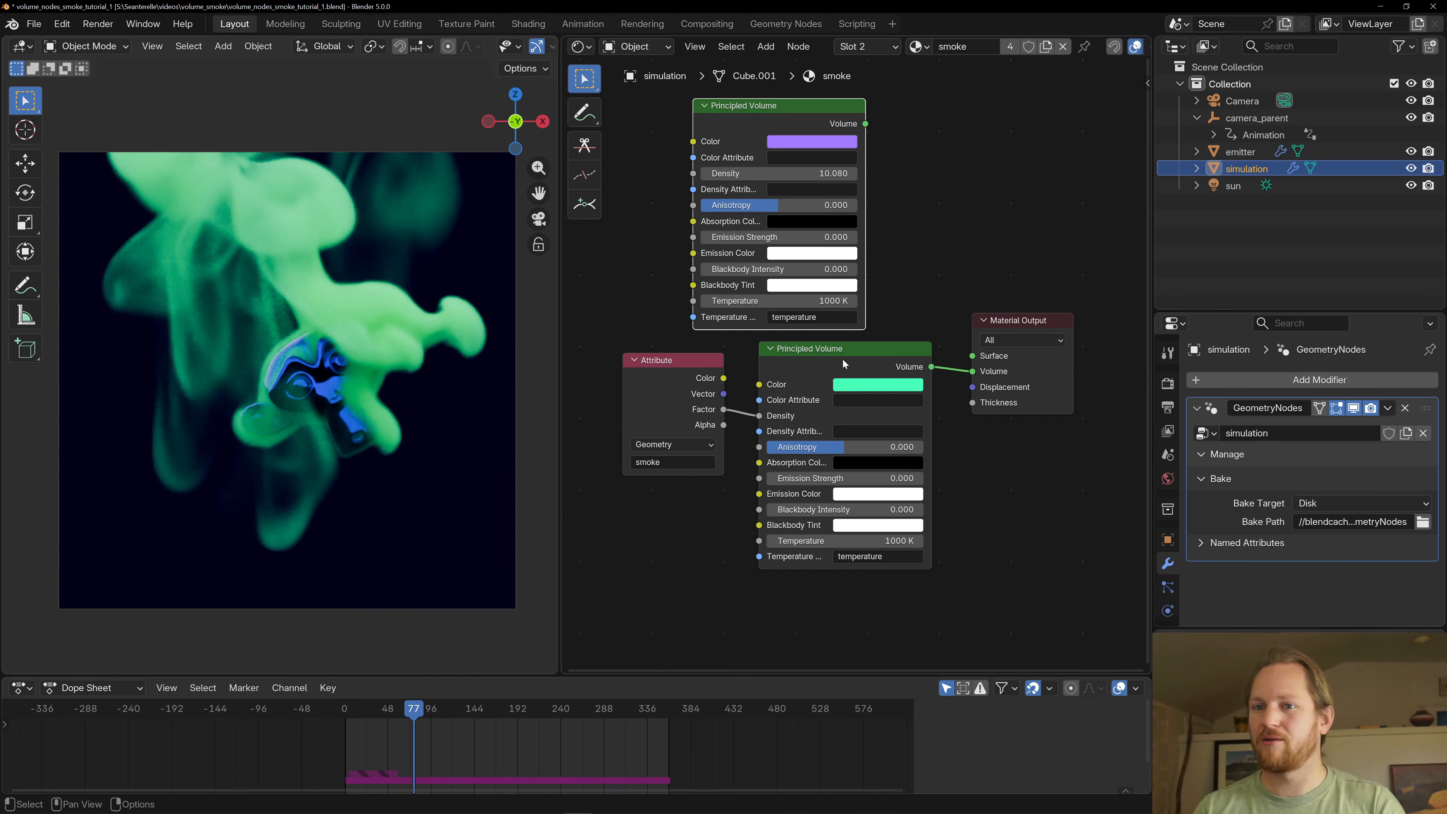
left_click(812, 349)
left_click(862, 387)
left_click_drag(962, 166, 963, 146)
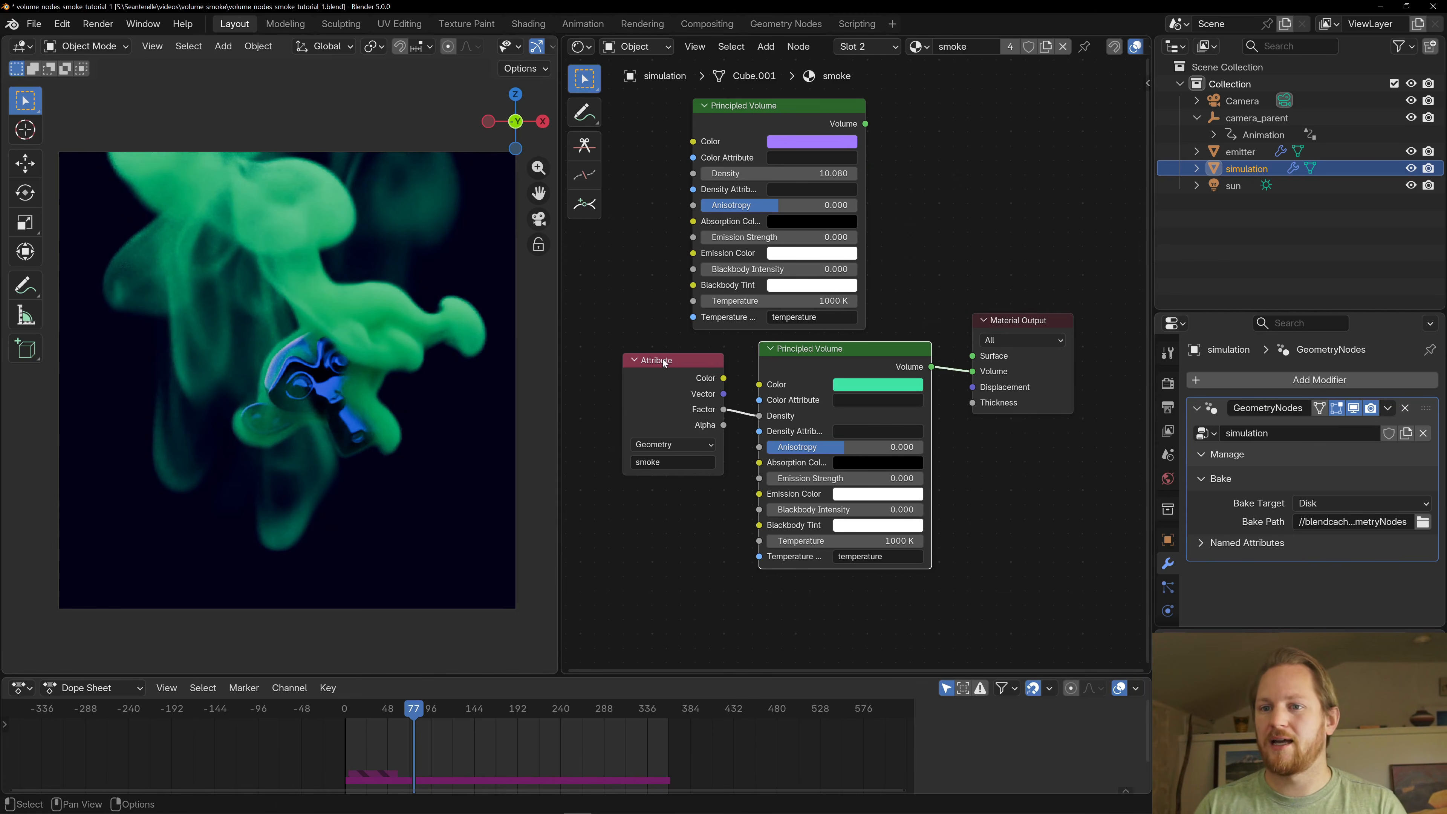
- Select the emitter, check the Set Material node at the end of its prepare_emitter tree, and return to its material's shader nodes
left_click(1239, 153)
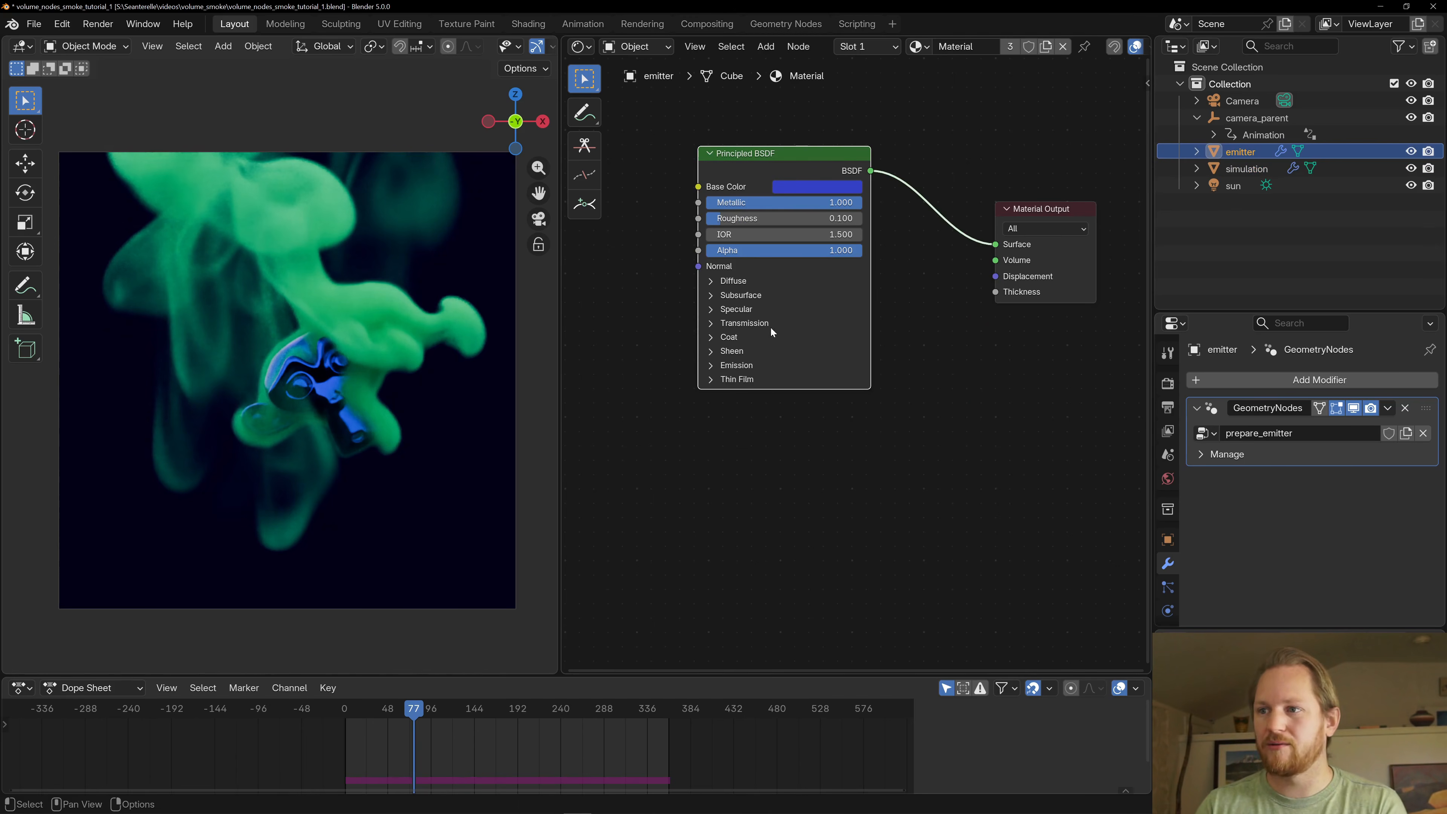
left_click(582, 50)
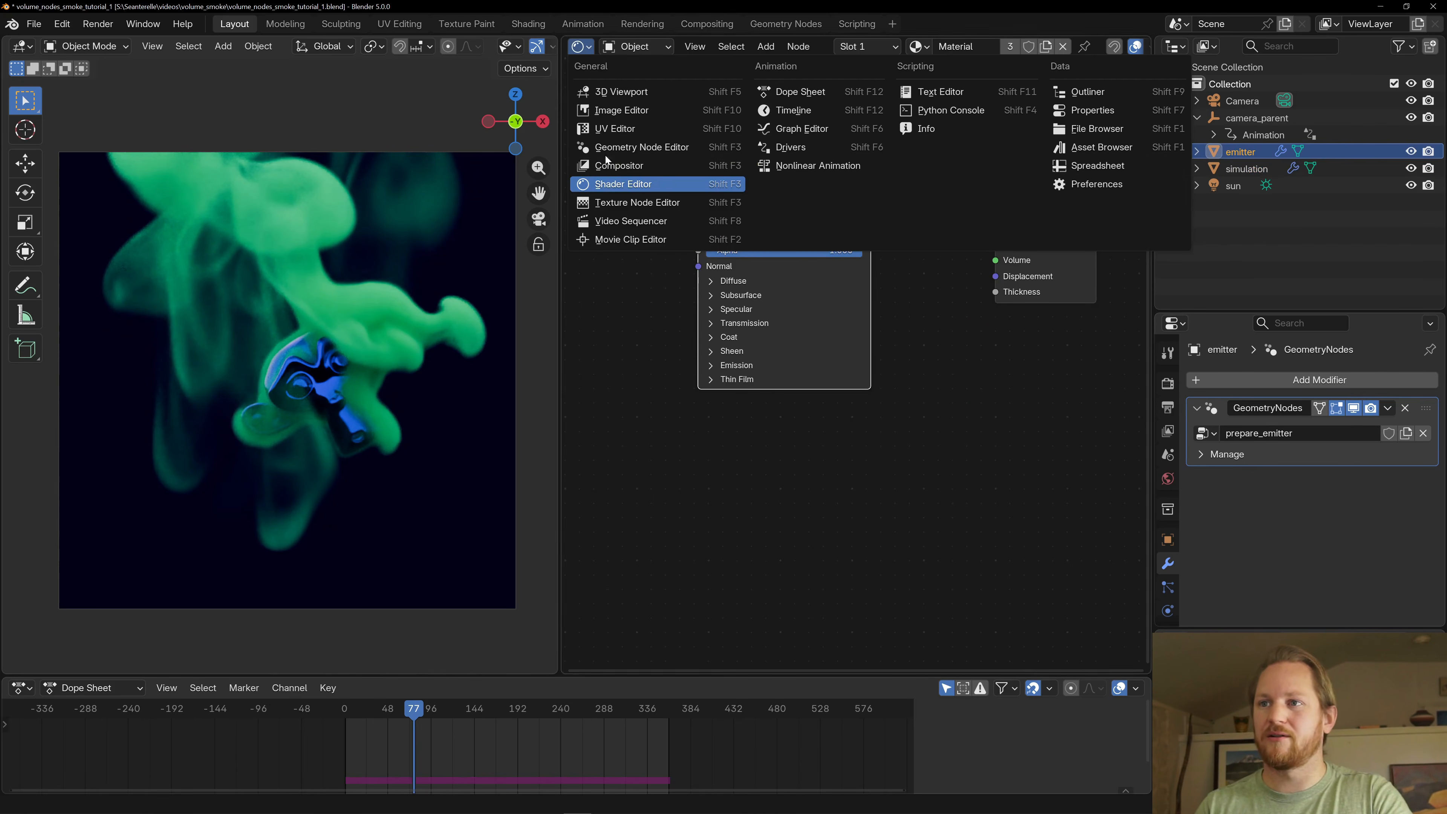
left_click(622, 151)
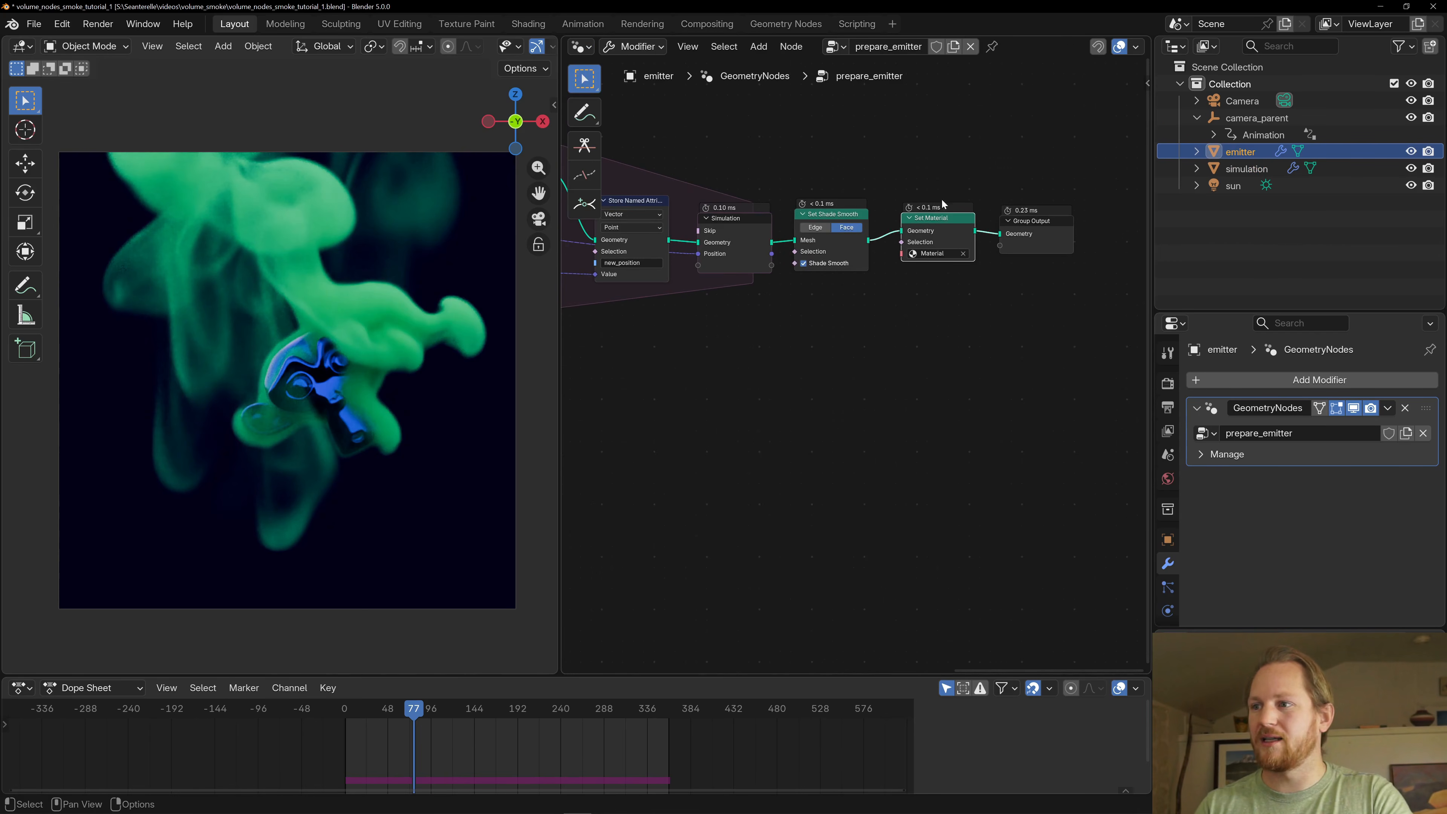
left_click(581, 46)
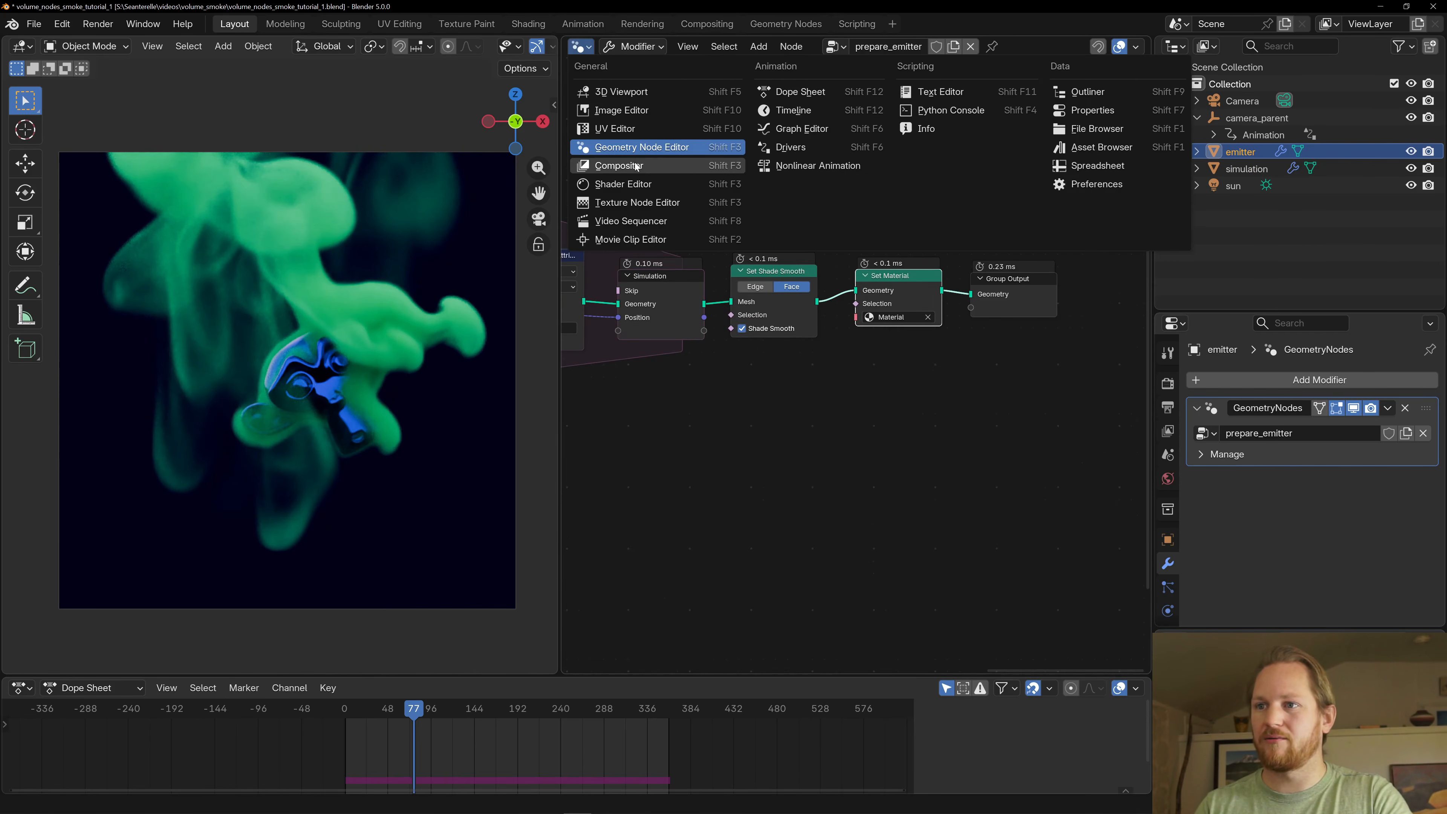
left_click(634, 186)
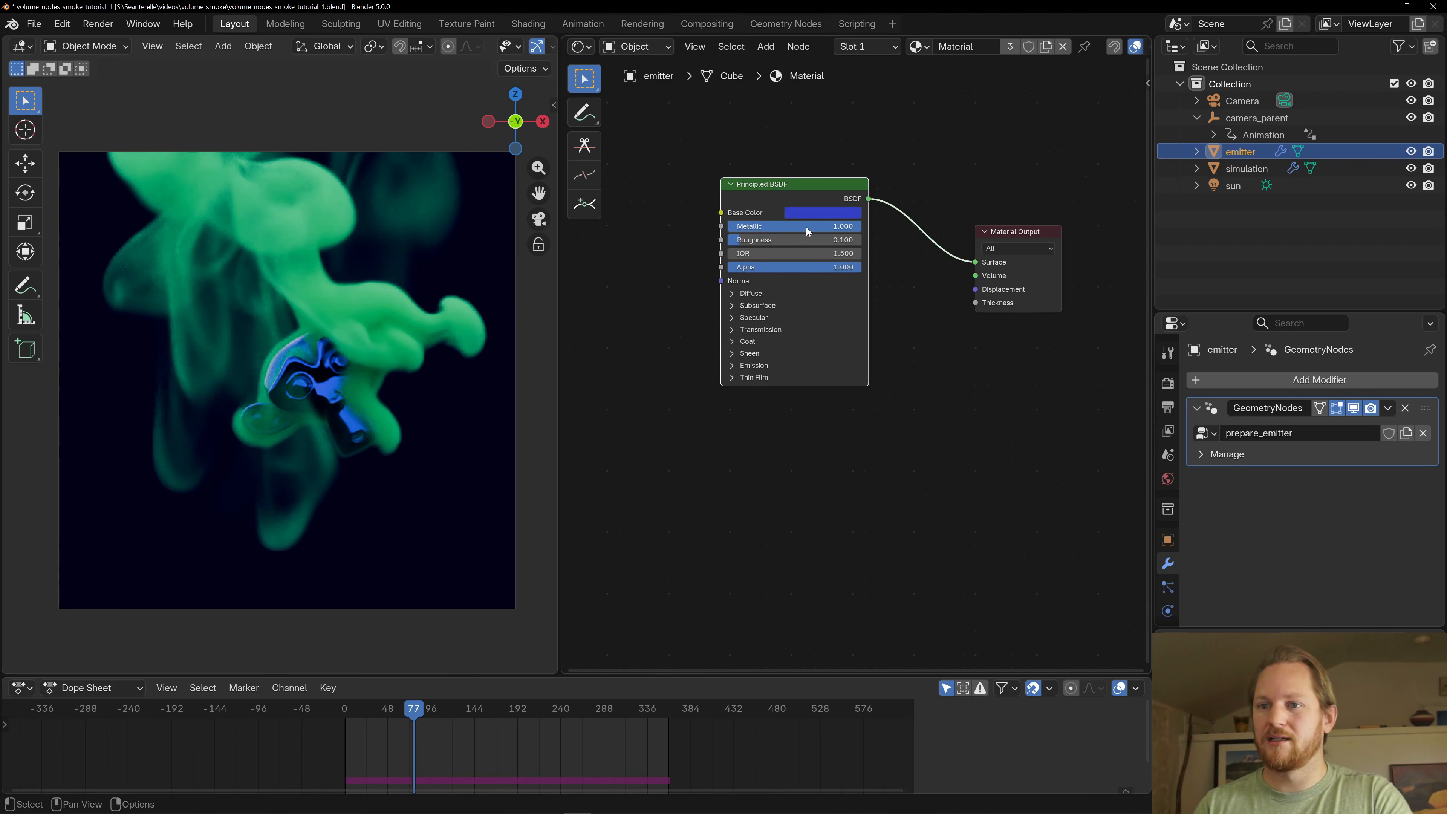
- Set the Base Color of the emitter material's Principled BSDF to green
left_click(825, 213)
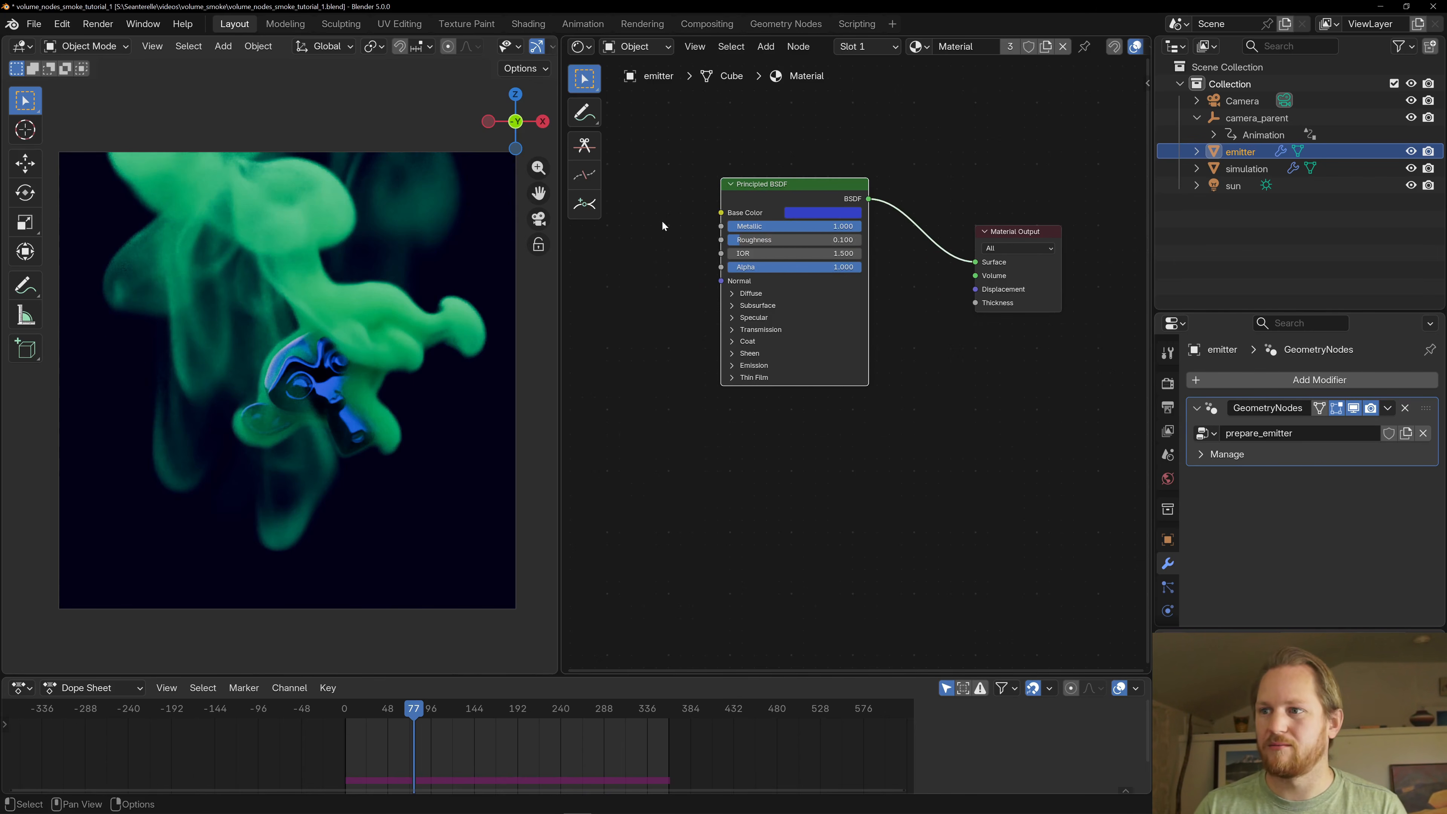
left_click(844, 215)
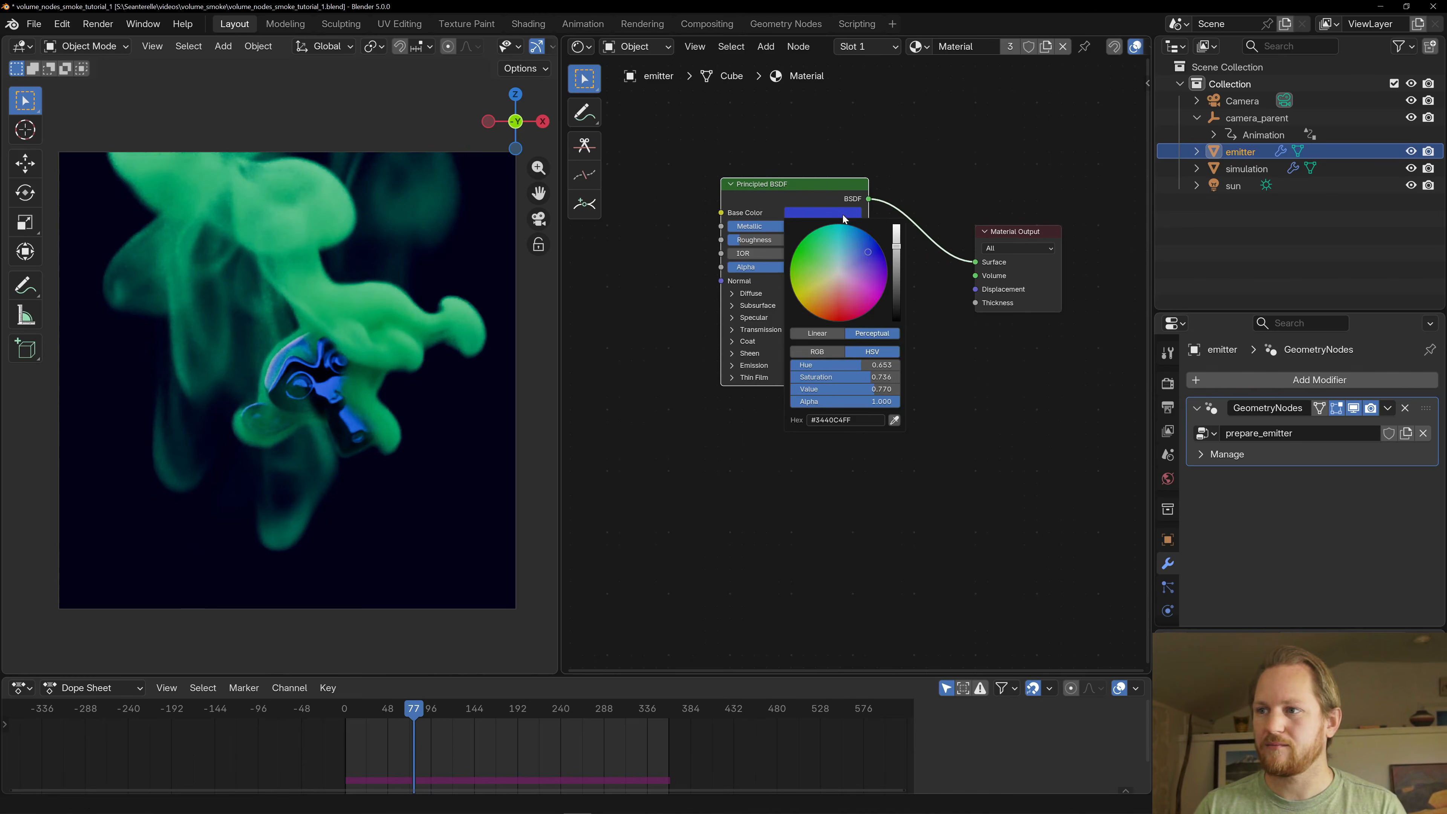
left_click_drag(813, 285, 822, 237)
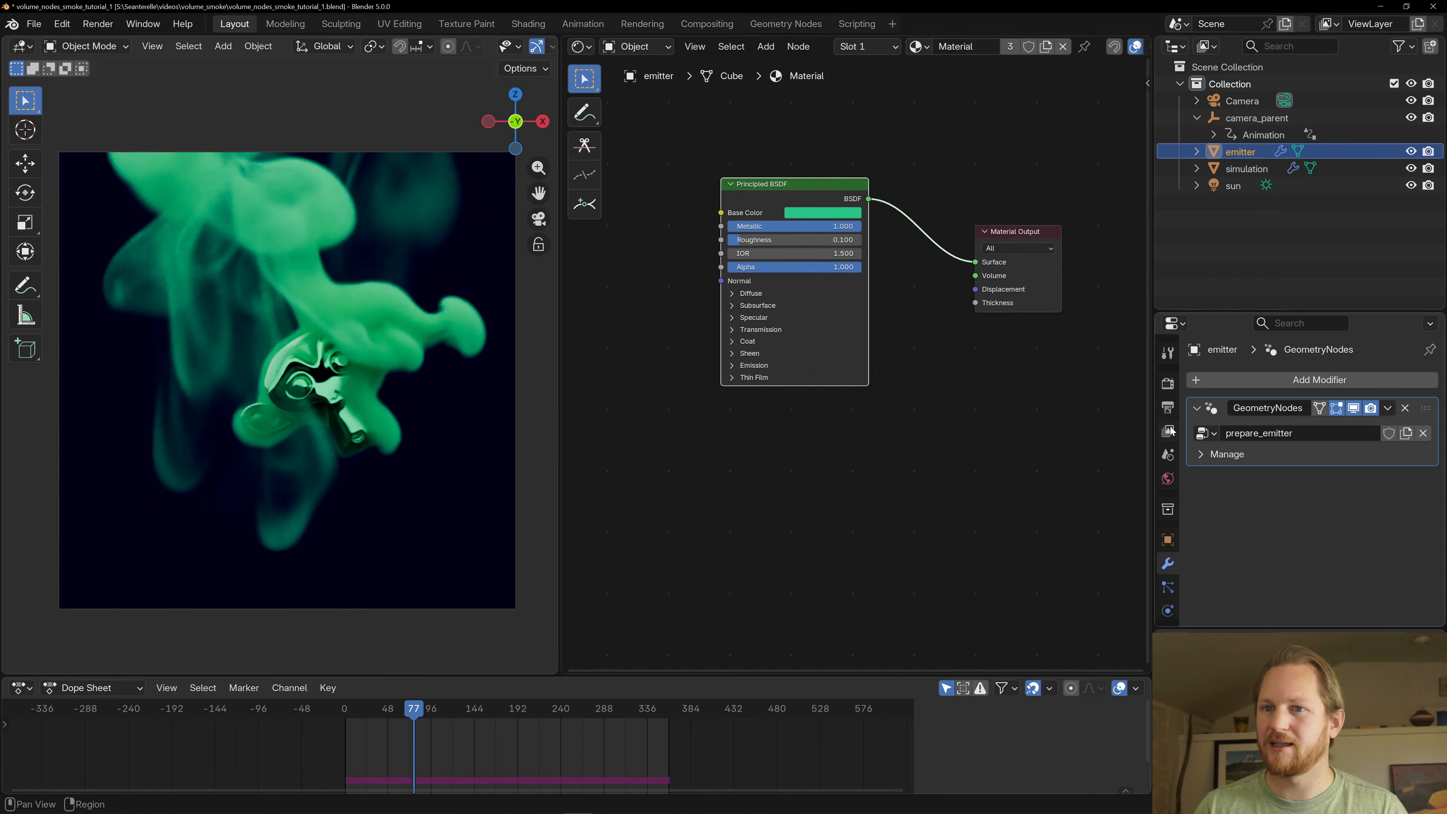
- Set the world background color to a dark teal with hue 0.493 and saturation 1.000, and fine-tune its brightness
left_click(1163, 470)
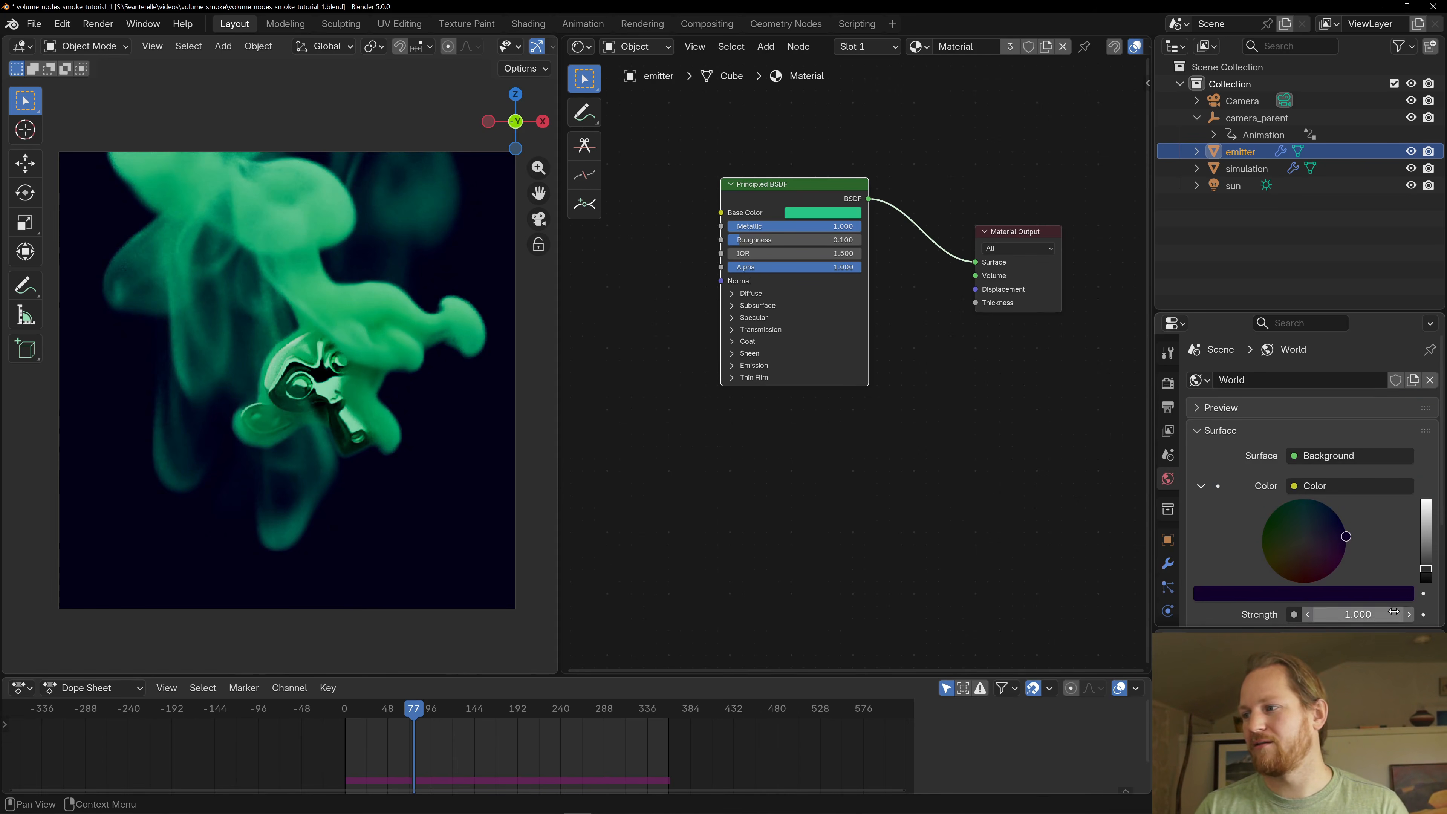
left_click_drag(1316, 562, 1301, 499)
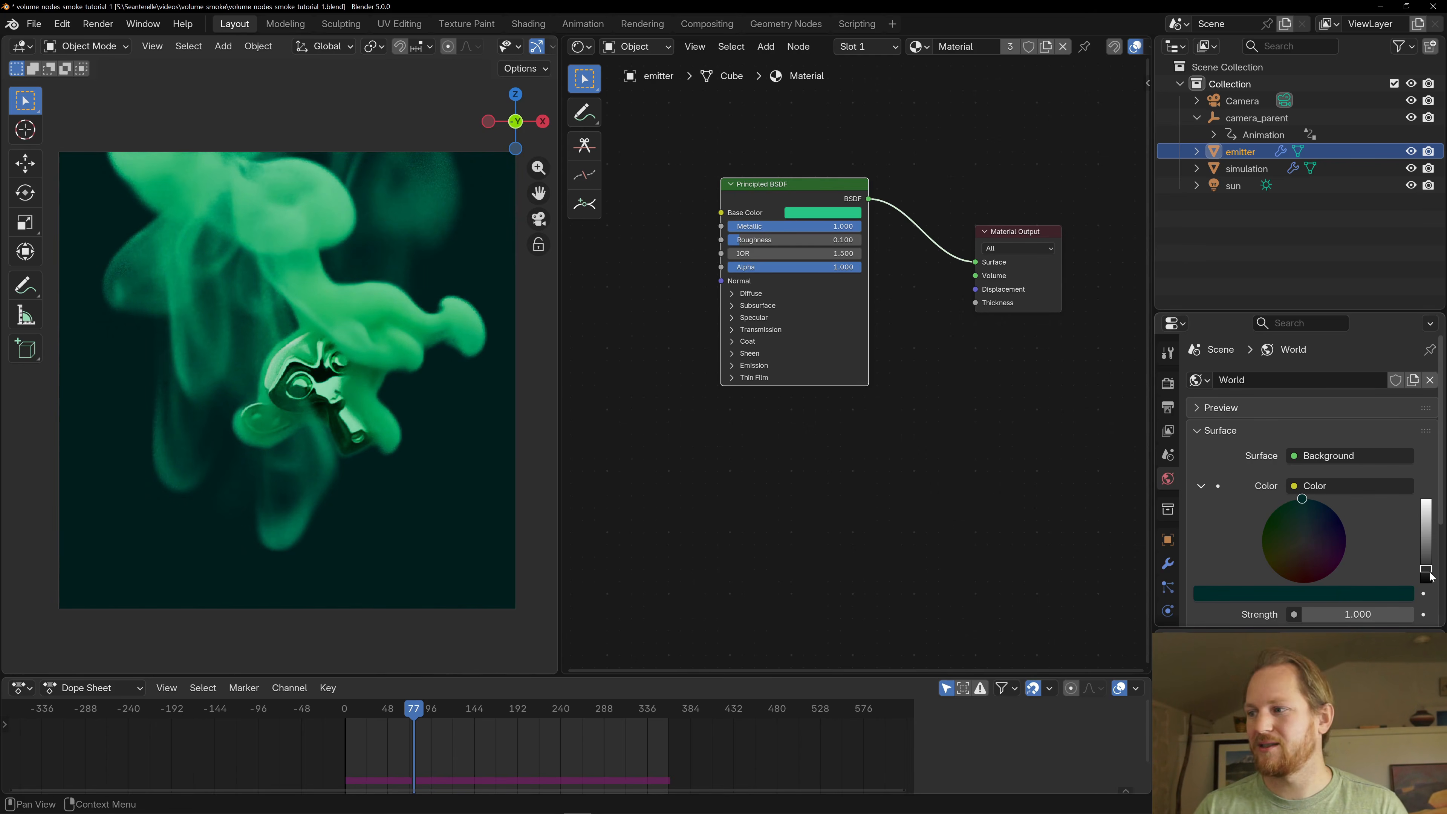
left_click_drag(1425, 568, 1426, 566)
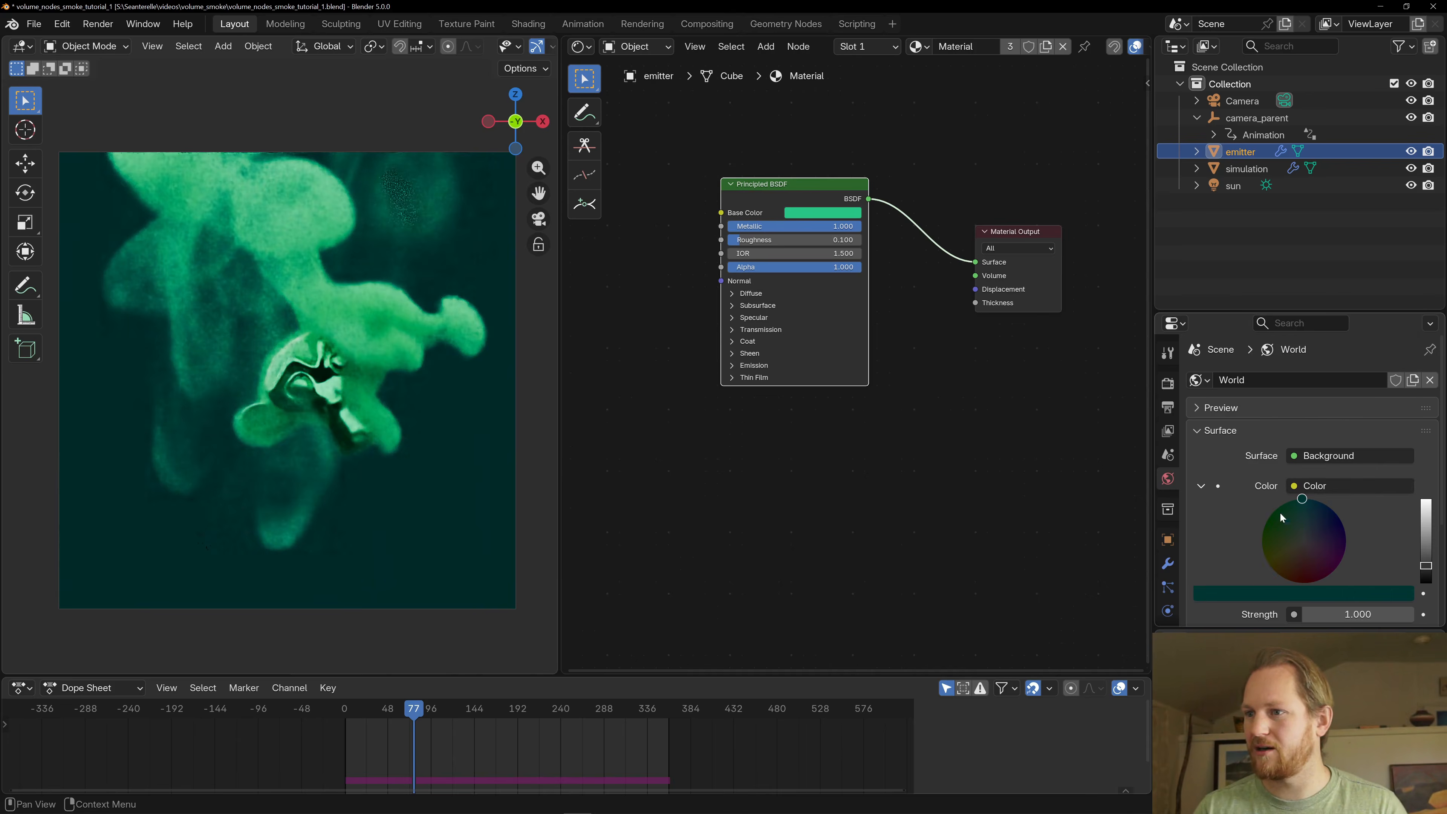
left_click(1297, 588)
mouse_move(1364, 506)
left_mouse_down()
mouse_move(1308, 506)
mouse_move(1366, 507)
left_mouse_up()
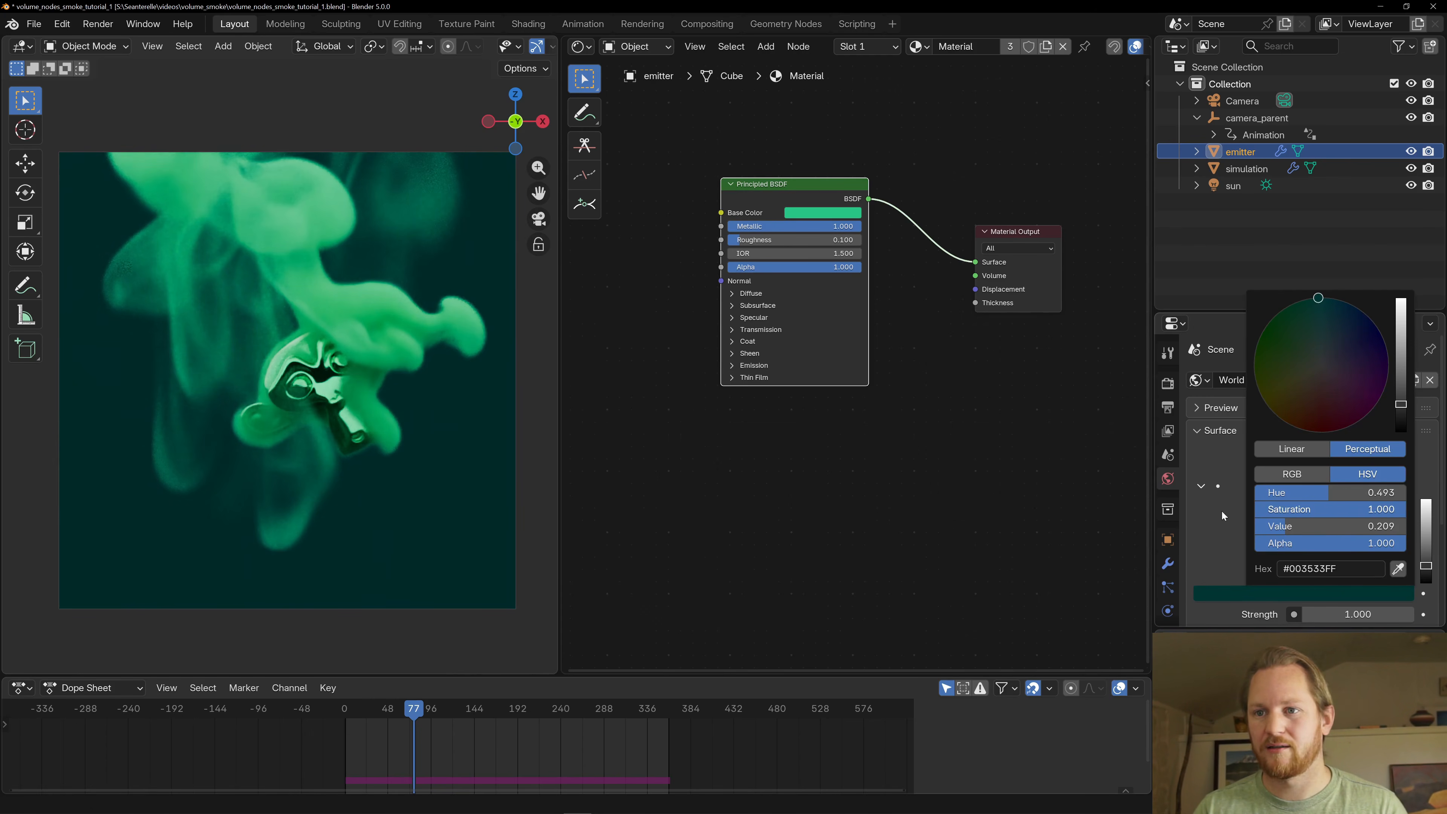
left_click(1331, 592)
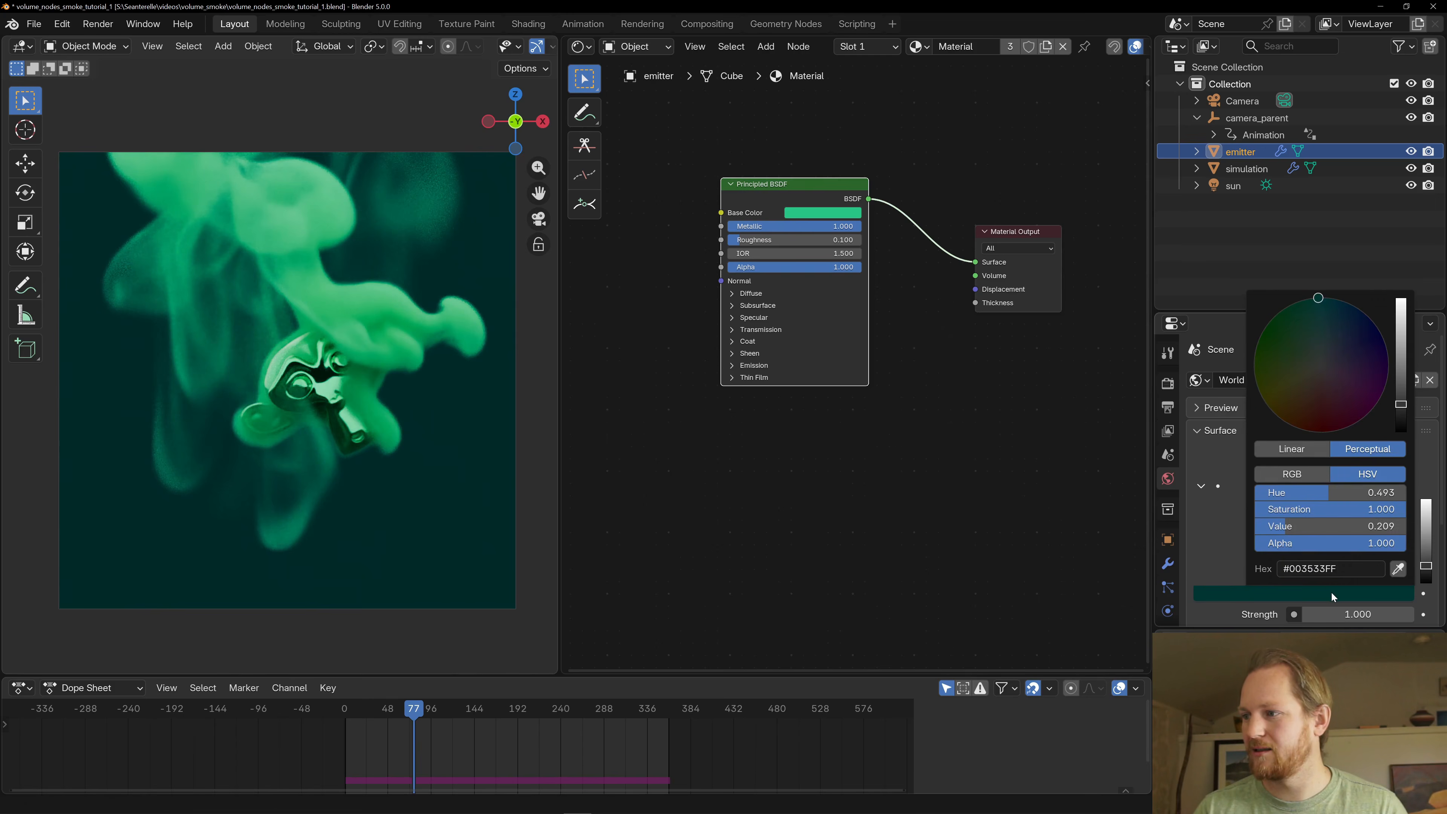
left_click_drag(1425, 572, 1425, 573)
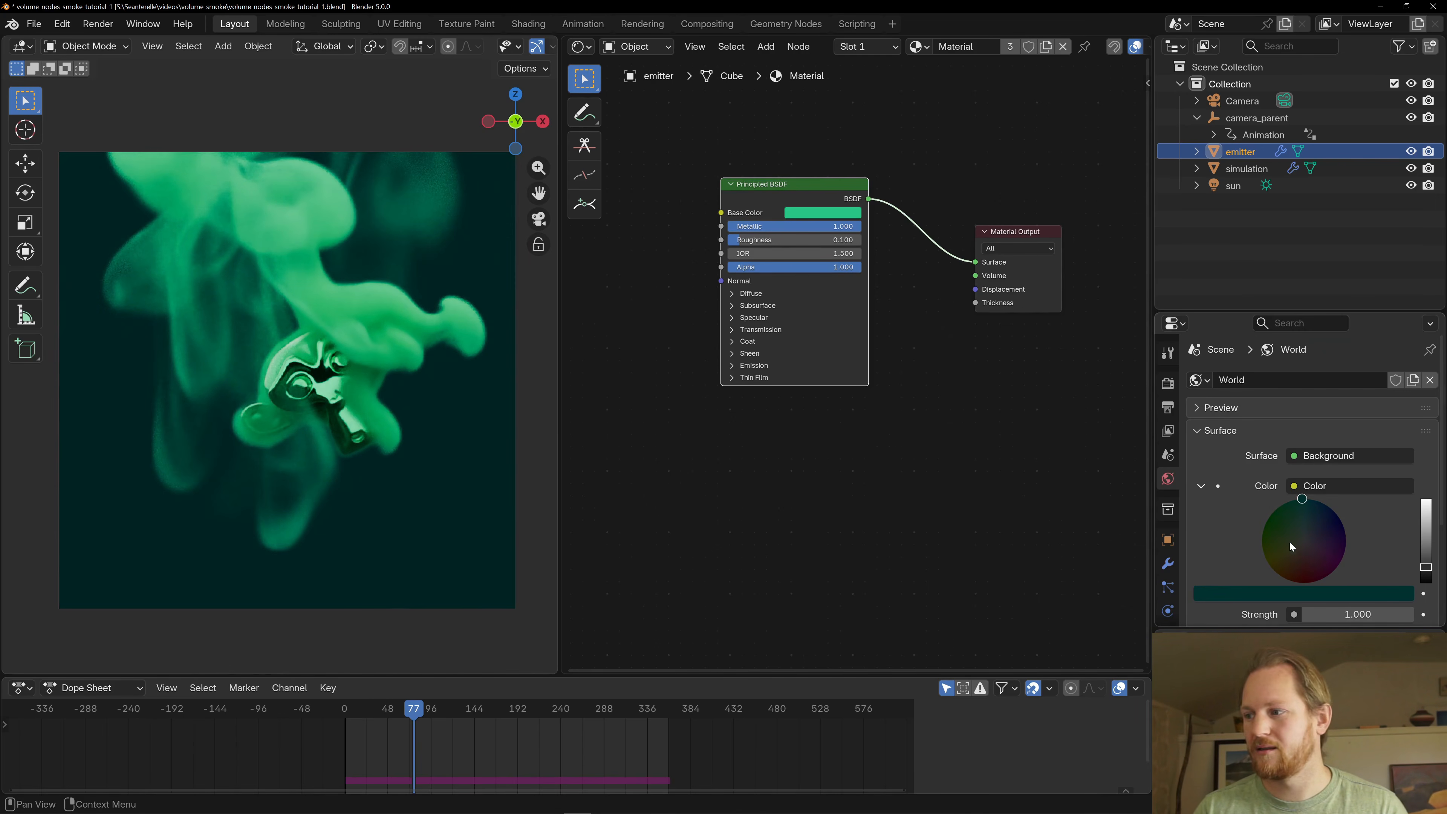
scroll(1247, 522, "down", 5)
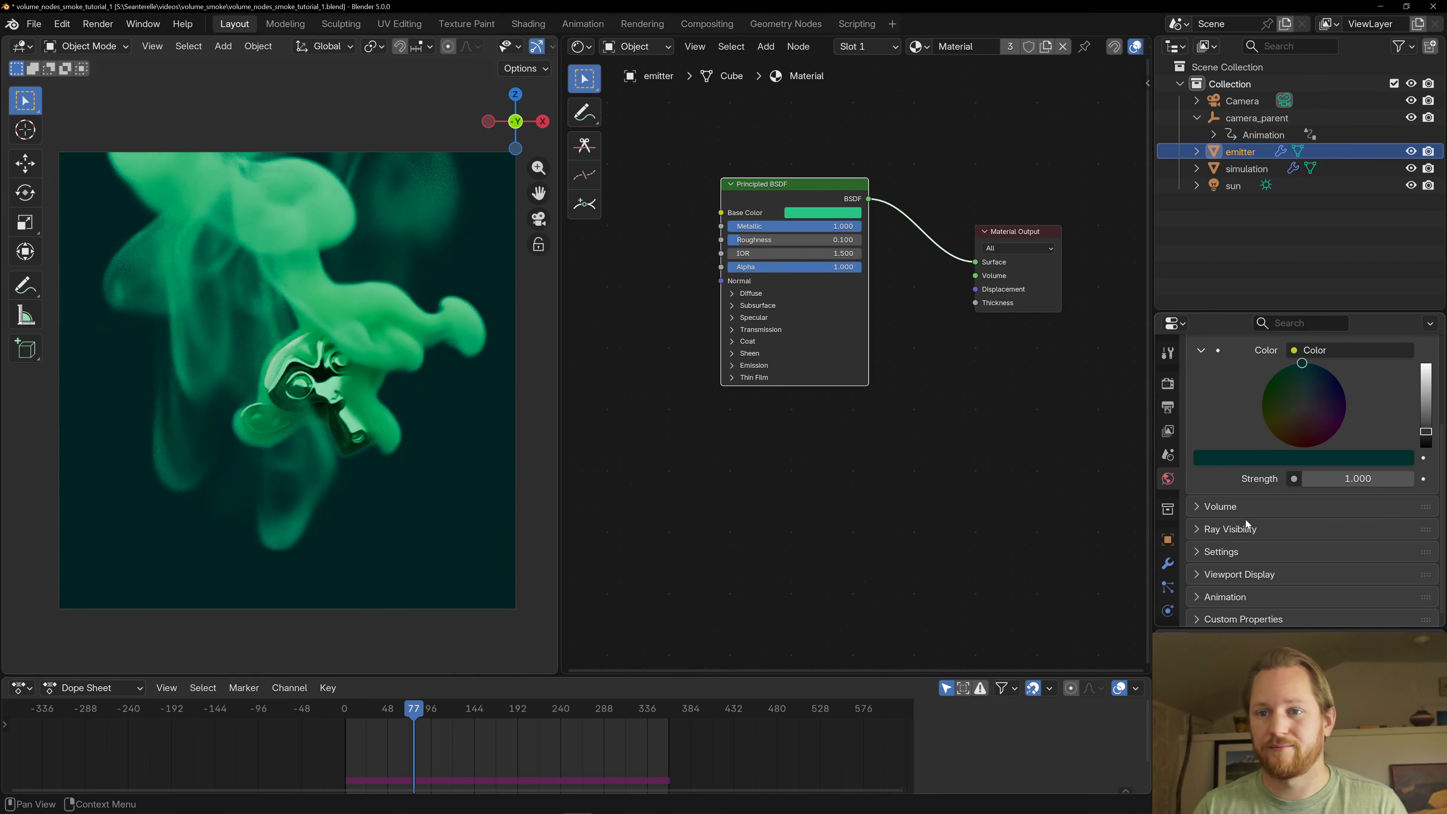
- Select the smoke simulation in the viewport and play its rendered animation briefly
left_click(389, 458)
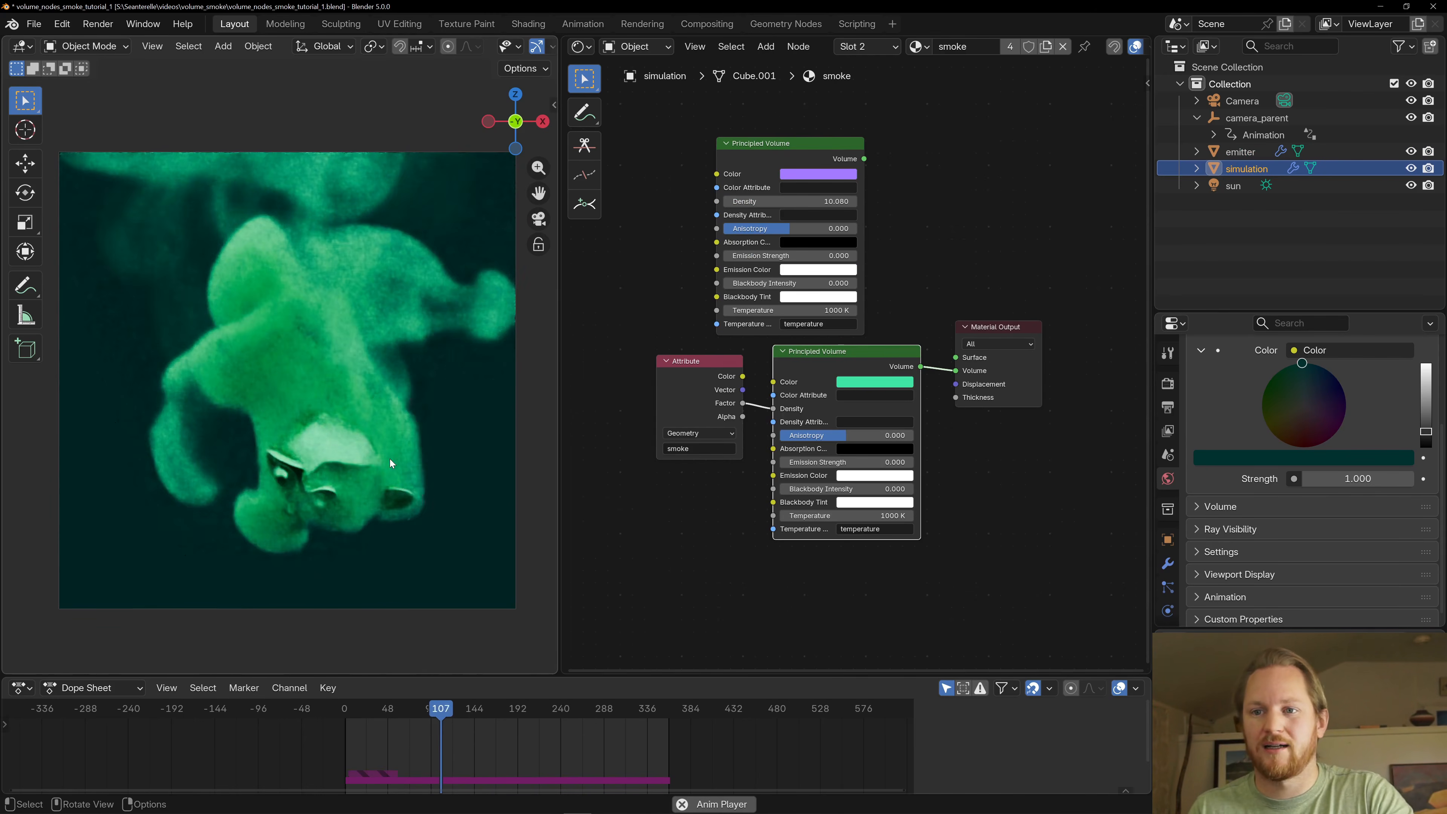
key("space")
- Change the world background color to a bright golden yellow and advance the animation to frame 160
left_click_drag(1286, 434, 1281, 430)
left_click_drag(1426, 432, 1426, 397)
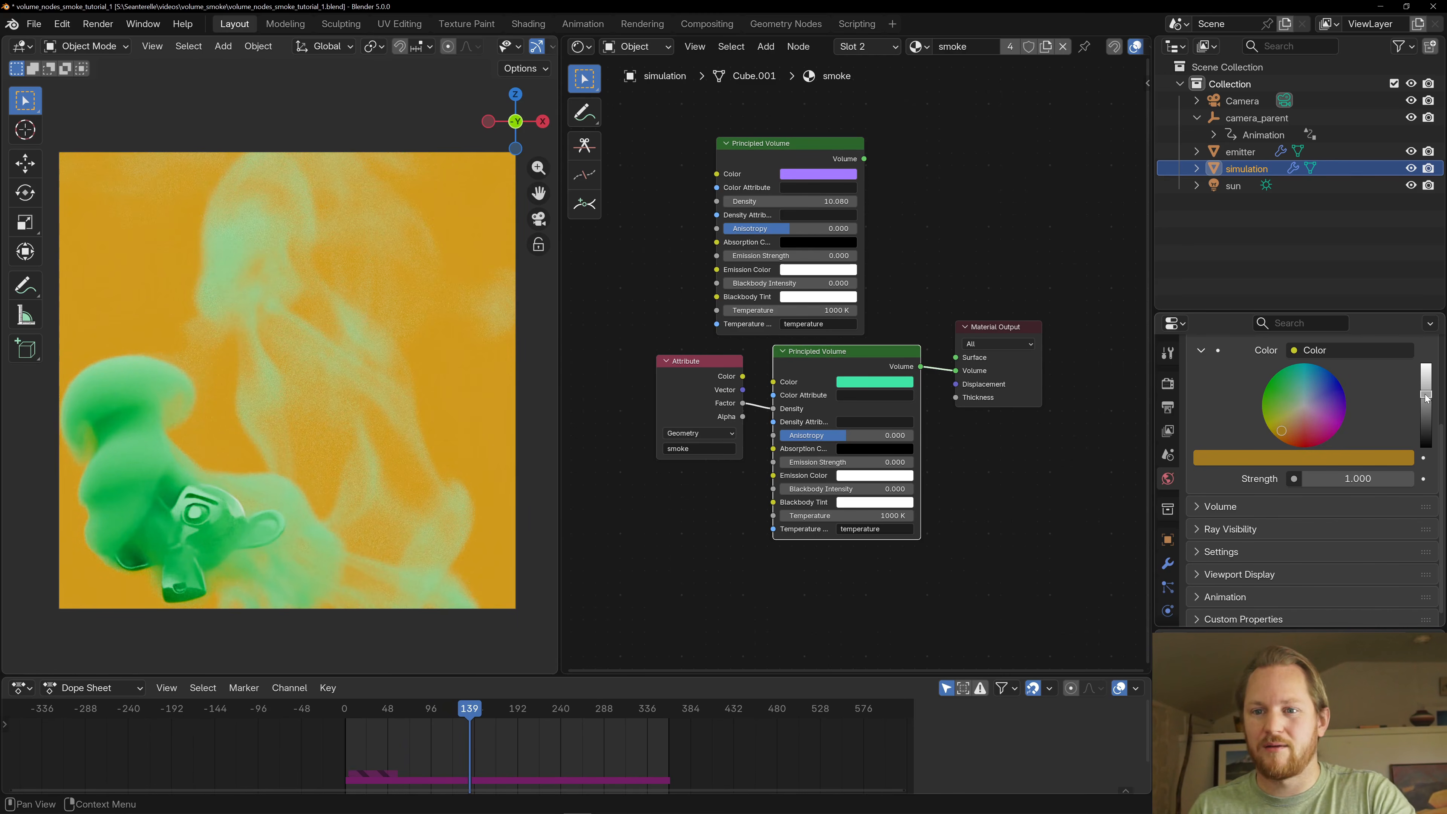
key("space")
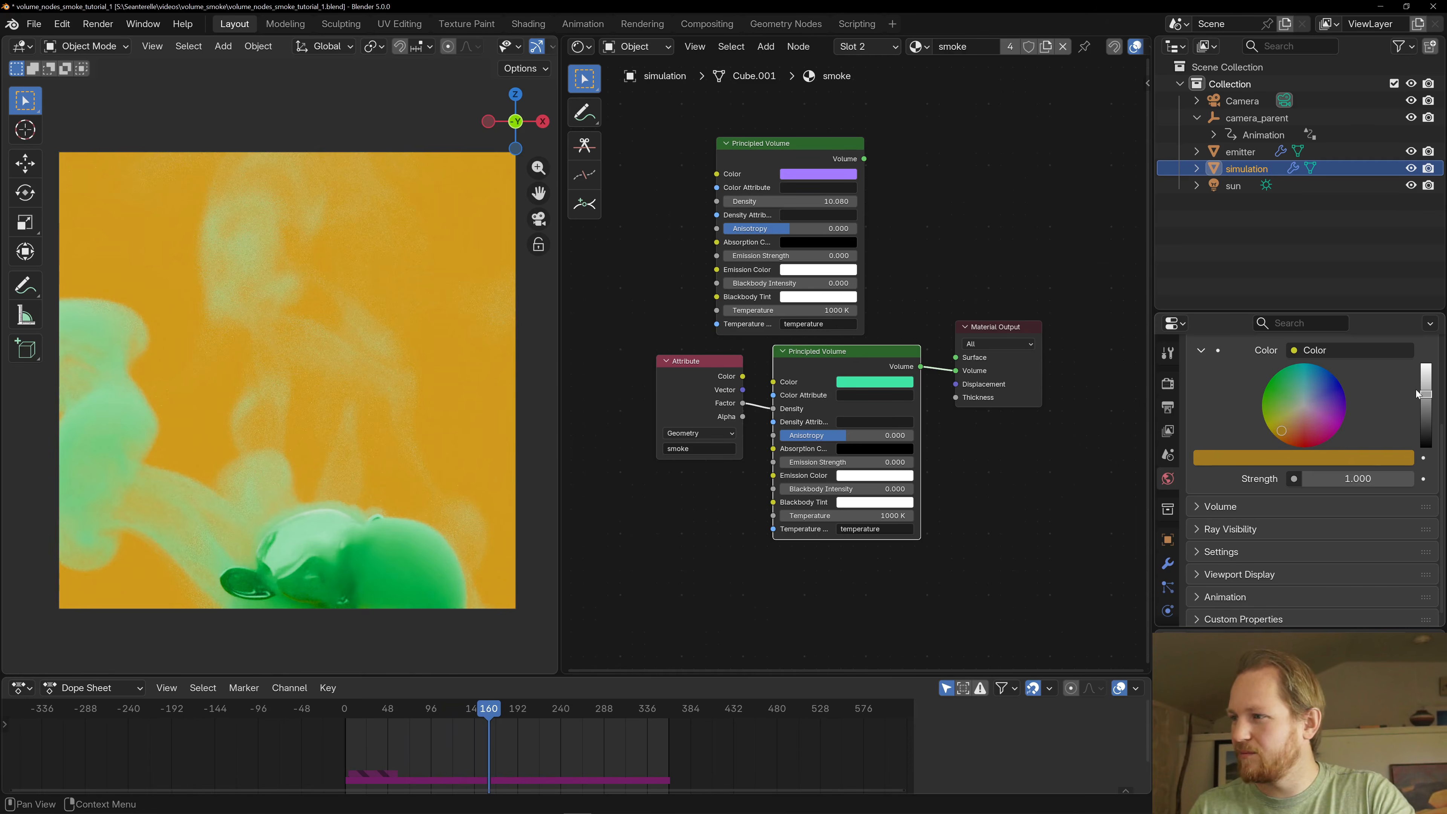
left_click_drag(1425, 395, 1425, 385)
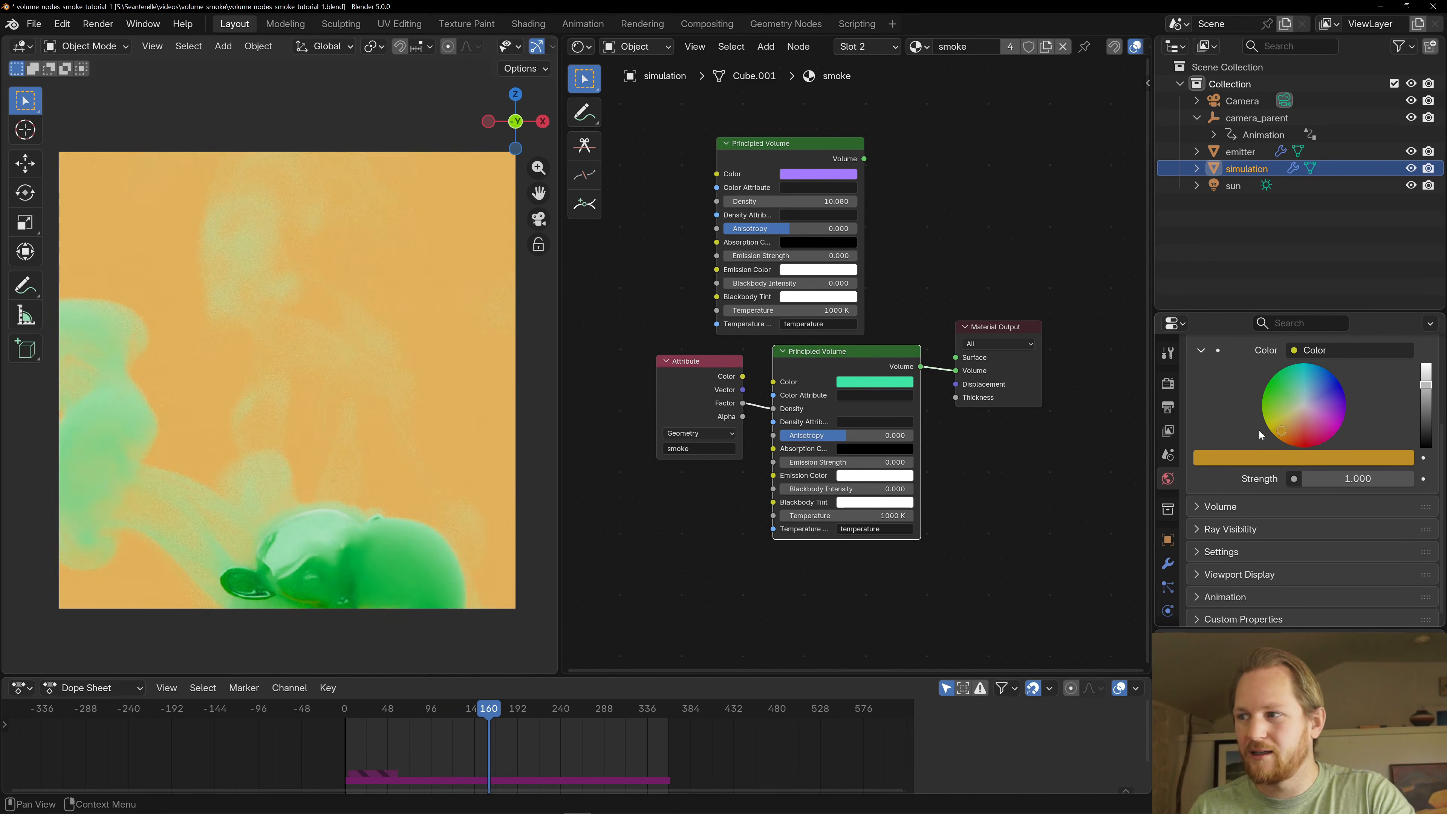
left_click(1275, 428)
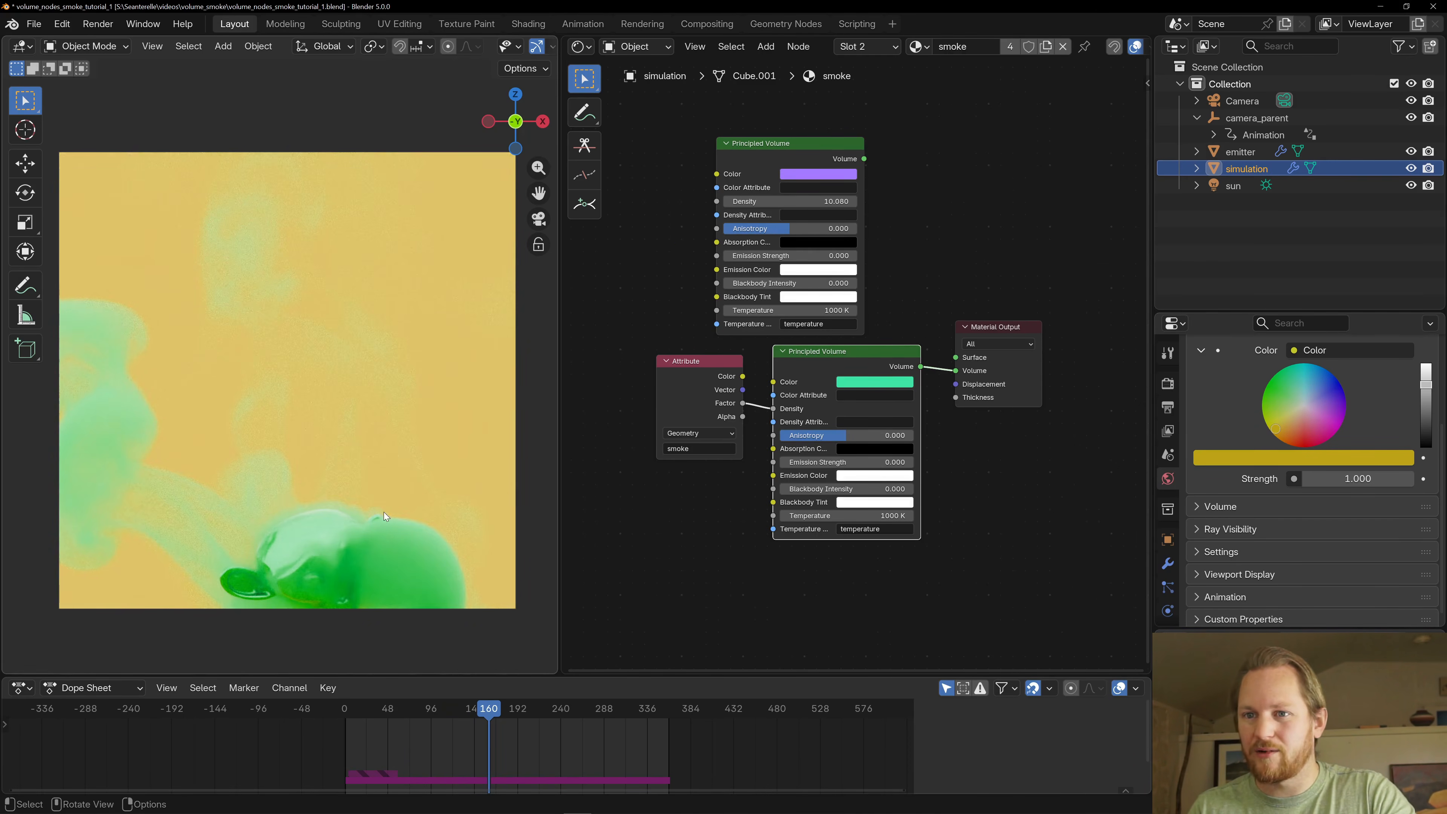
- Brighten the green Base Color of the emitter's material
left_click(1239, 152)
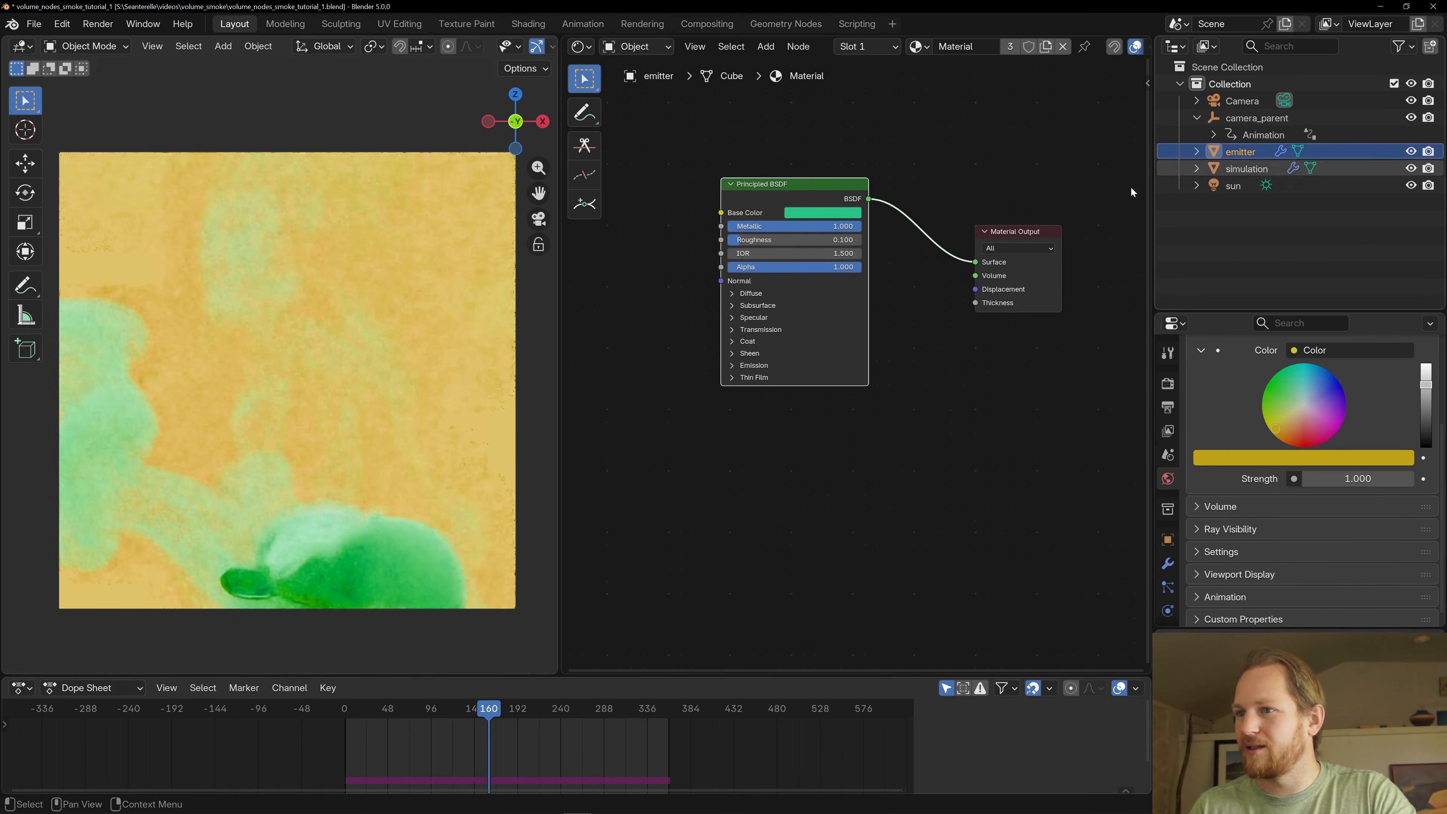
left_click(815, 214)
left_click_drag(897, 275, 896, 238)
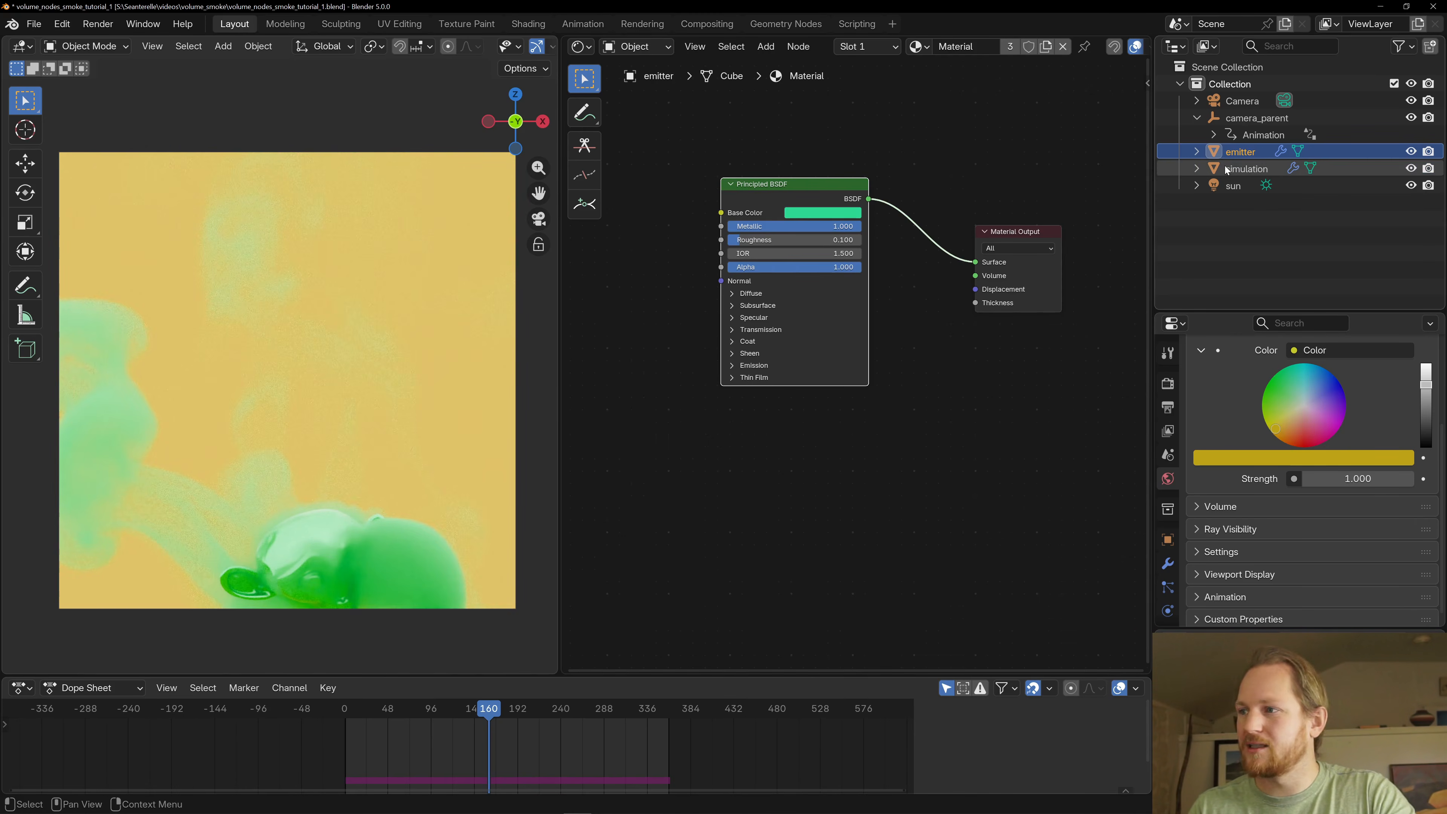
- Select the simulation object and replay the rendered smoke from about frame 56 to frame 83
left_click(1248, 170)
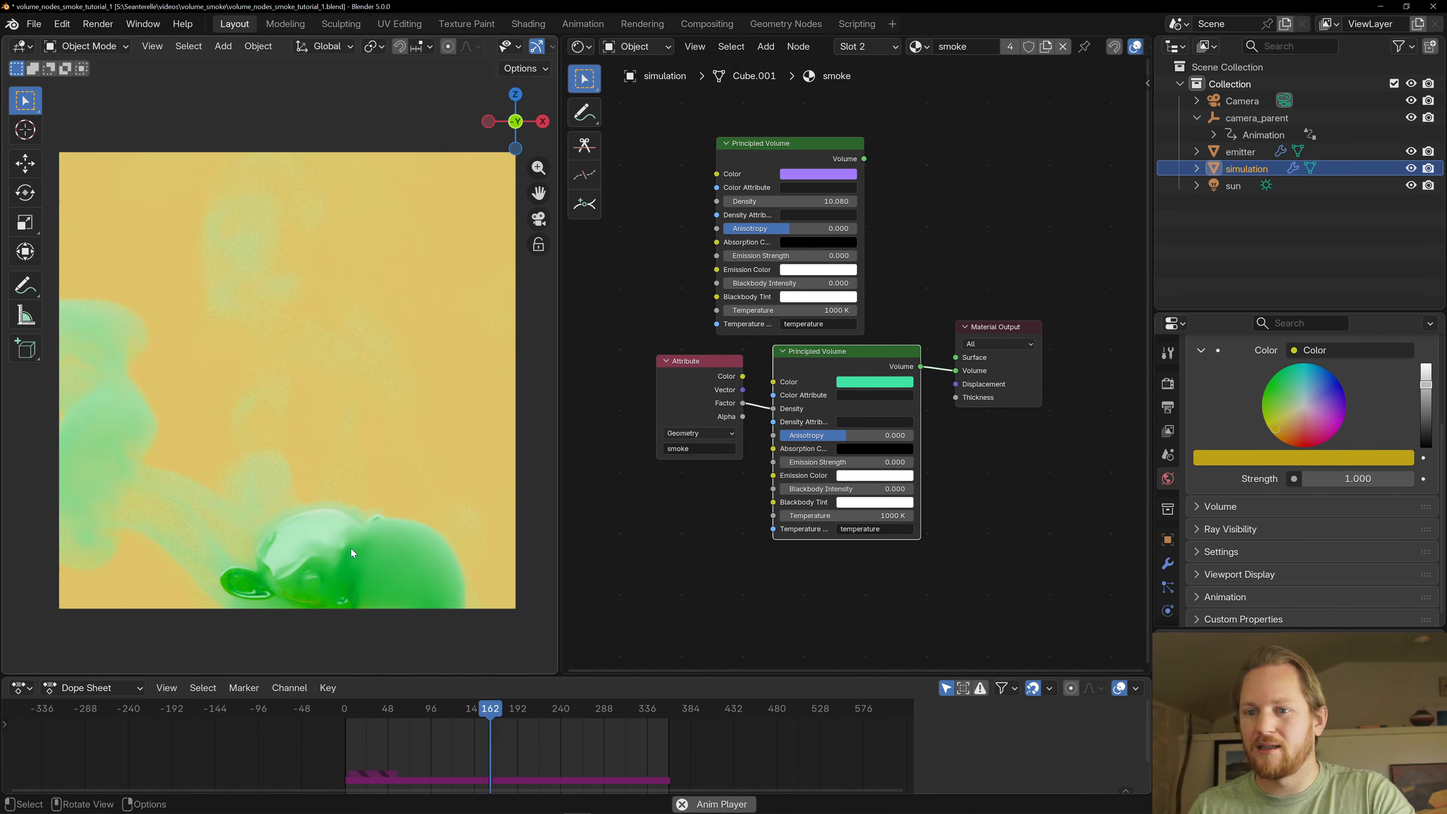
left_click_drag(410, 706, 392, 714)
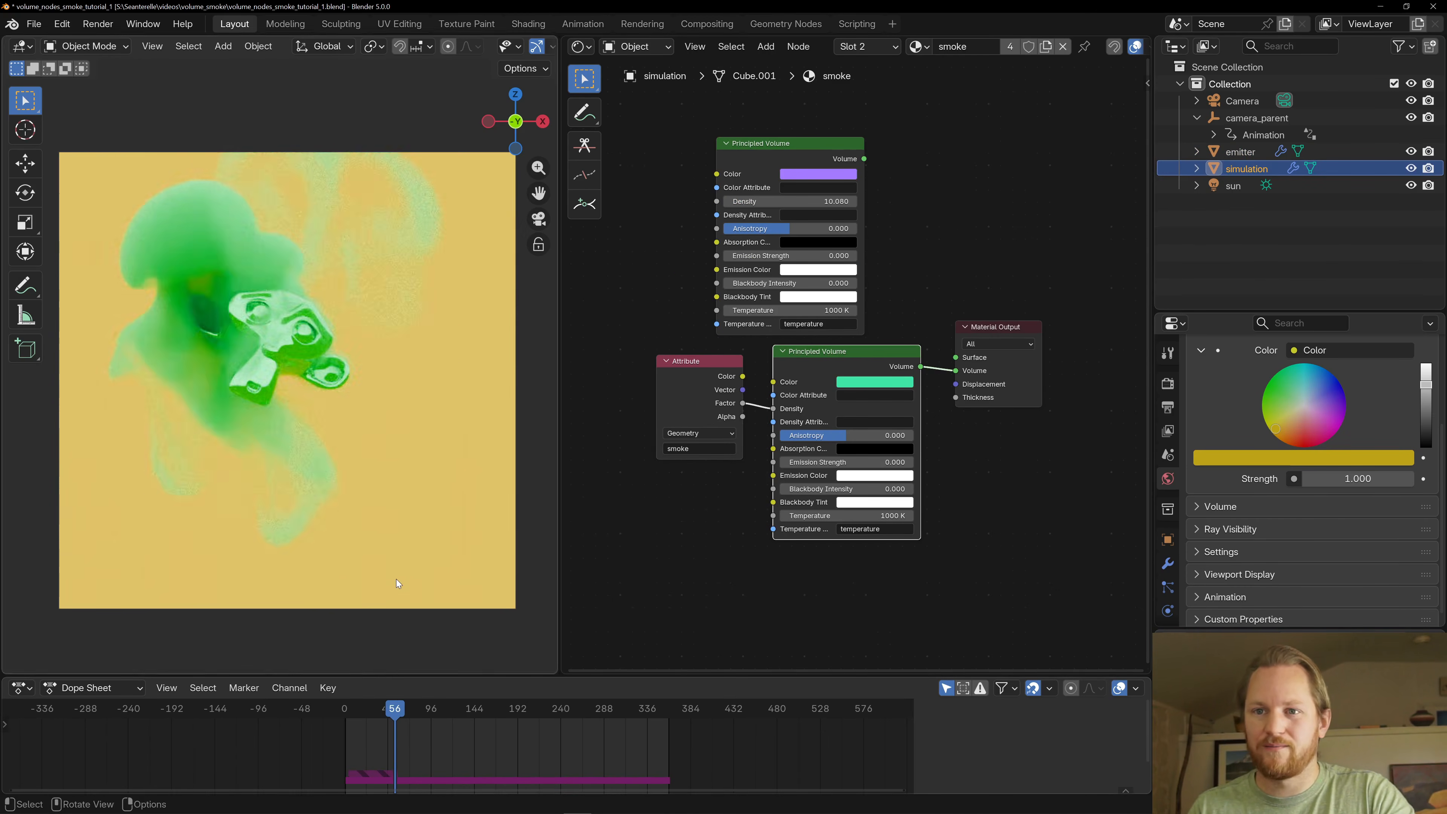
key("space")
key("space")
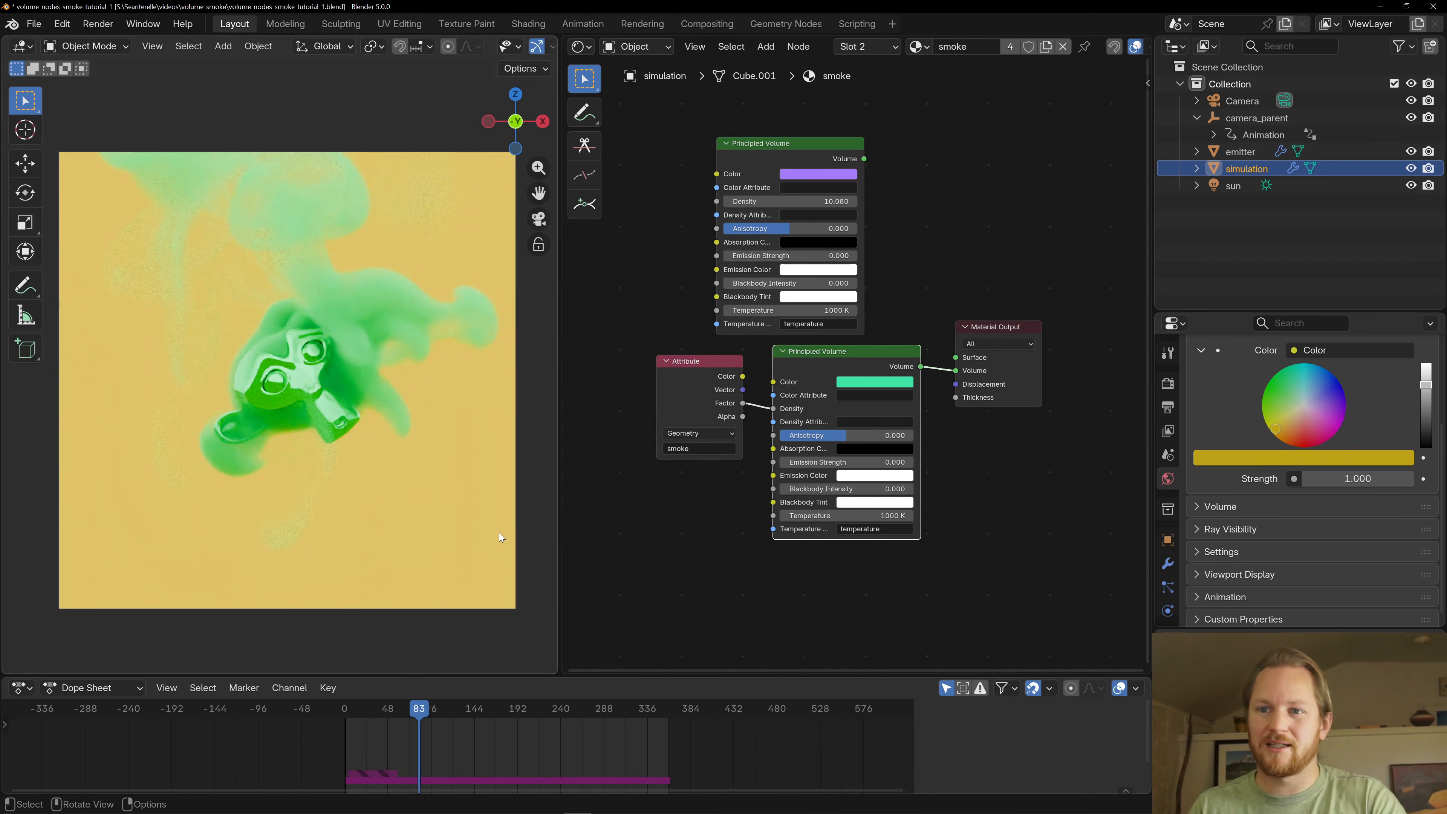
- Darken the smoke's green volume Color to a value of 0.753 and play the animation to frame 176
left_click(893, 384)
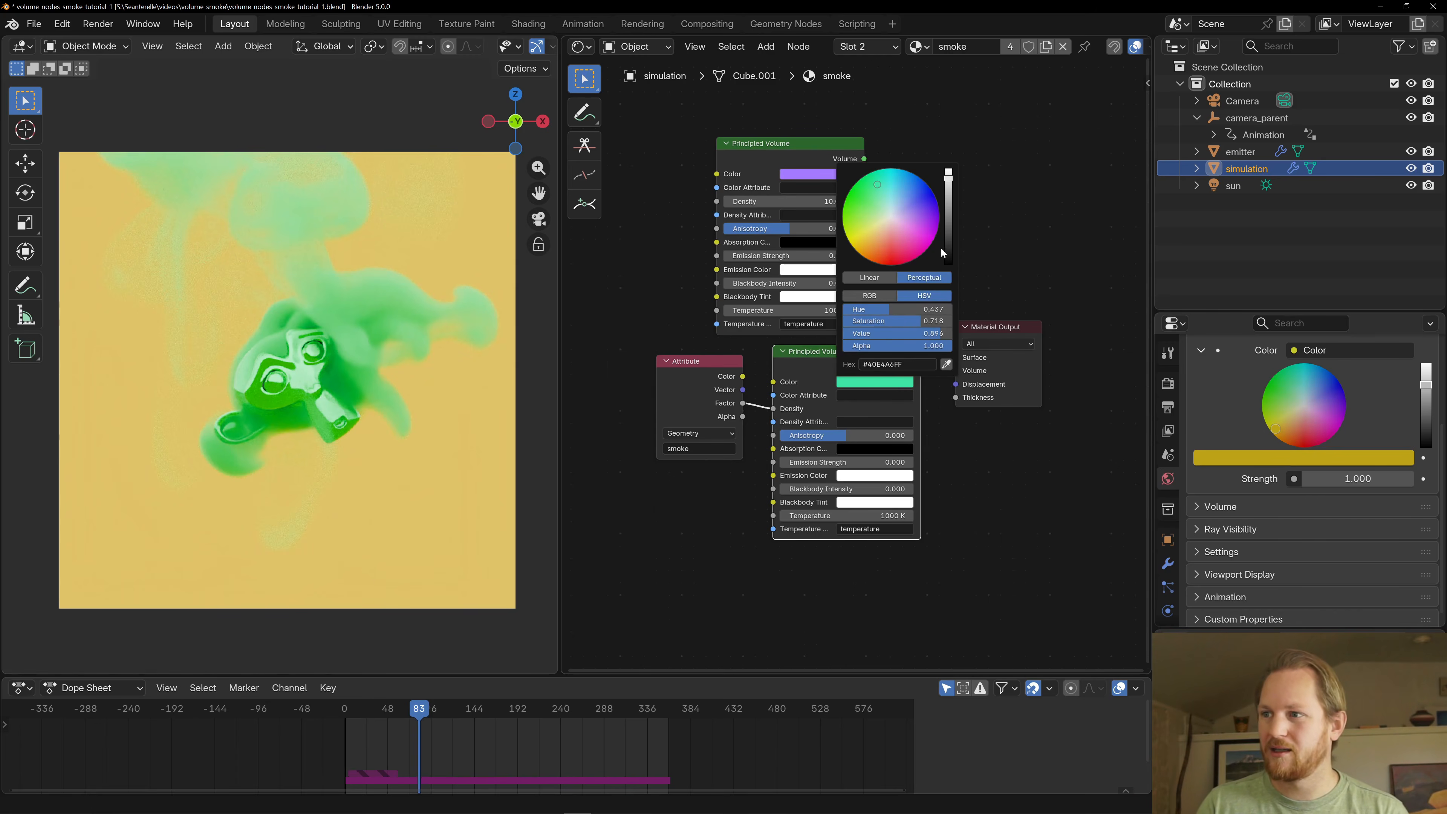
left_click_drag(940, 246, 948, 196)
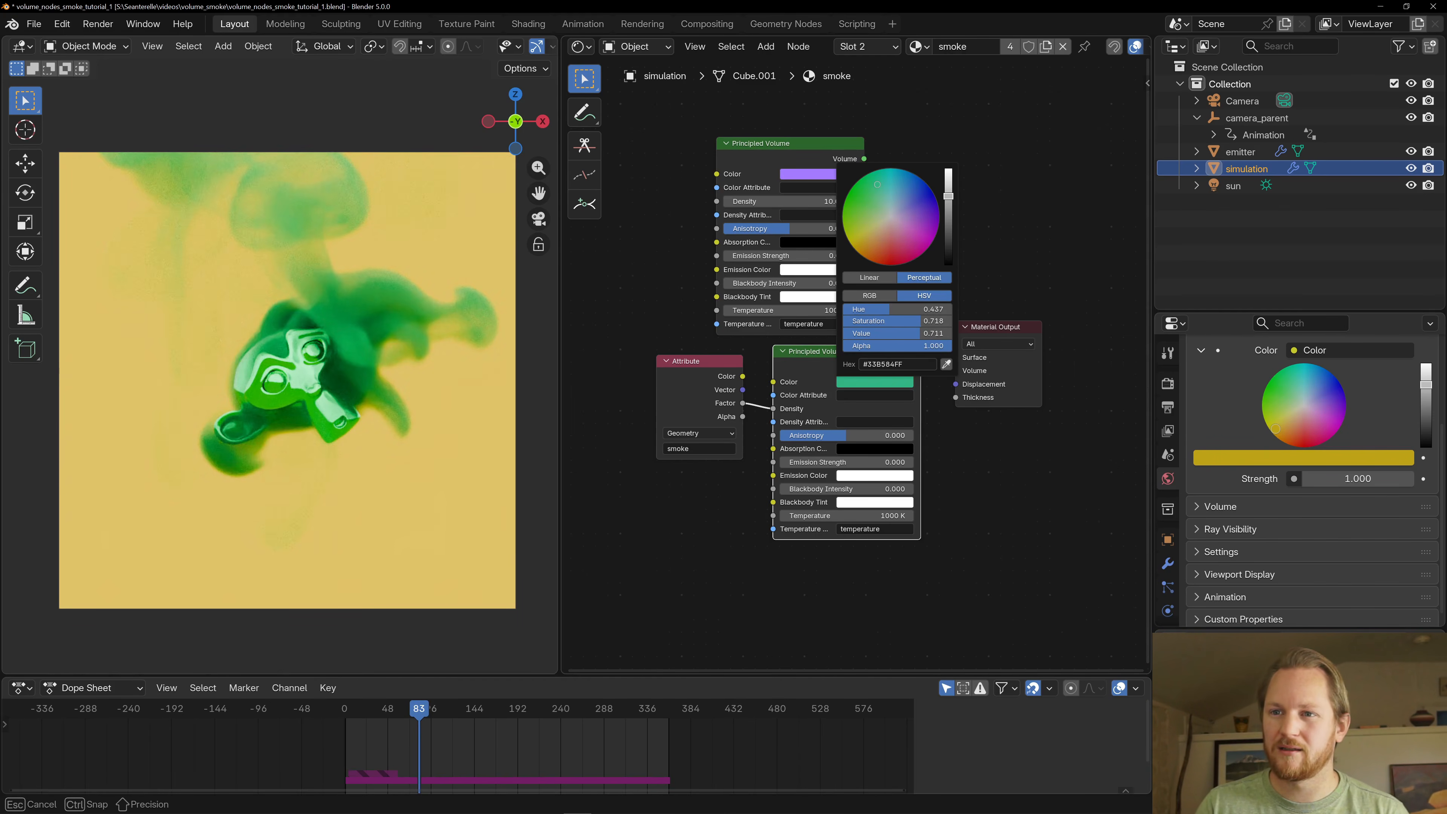
left_click_drag(948, 196, 957, 198)
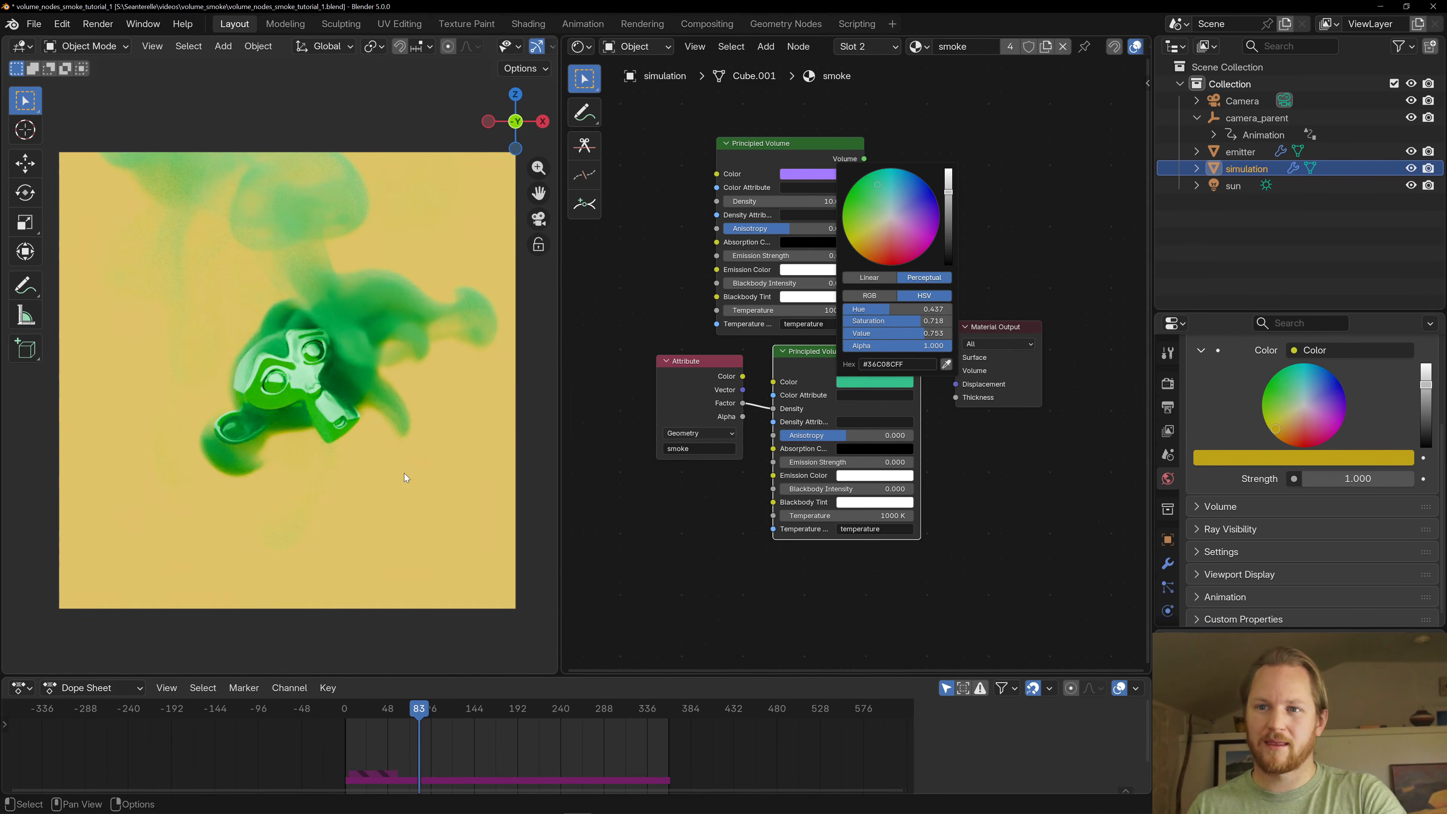
key("space")
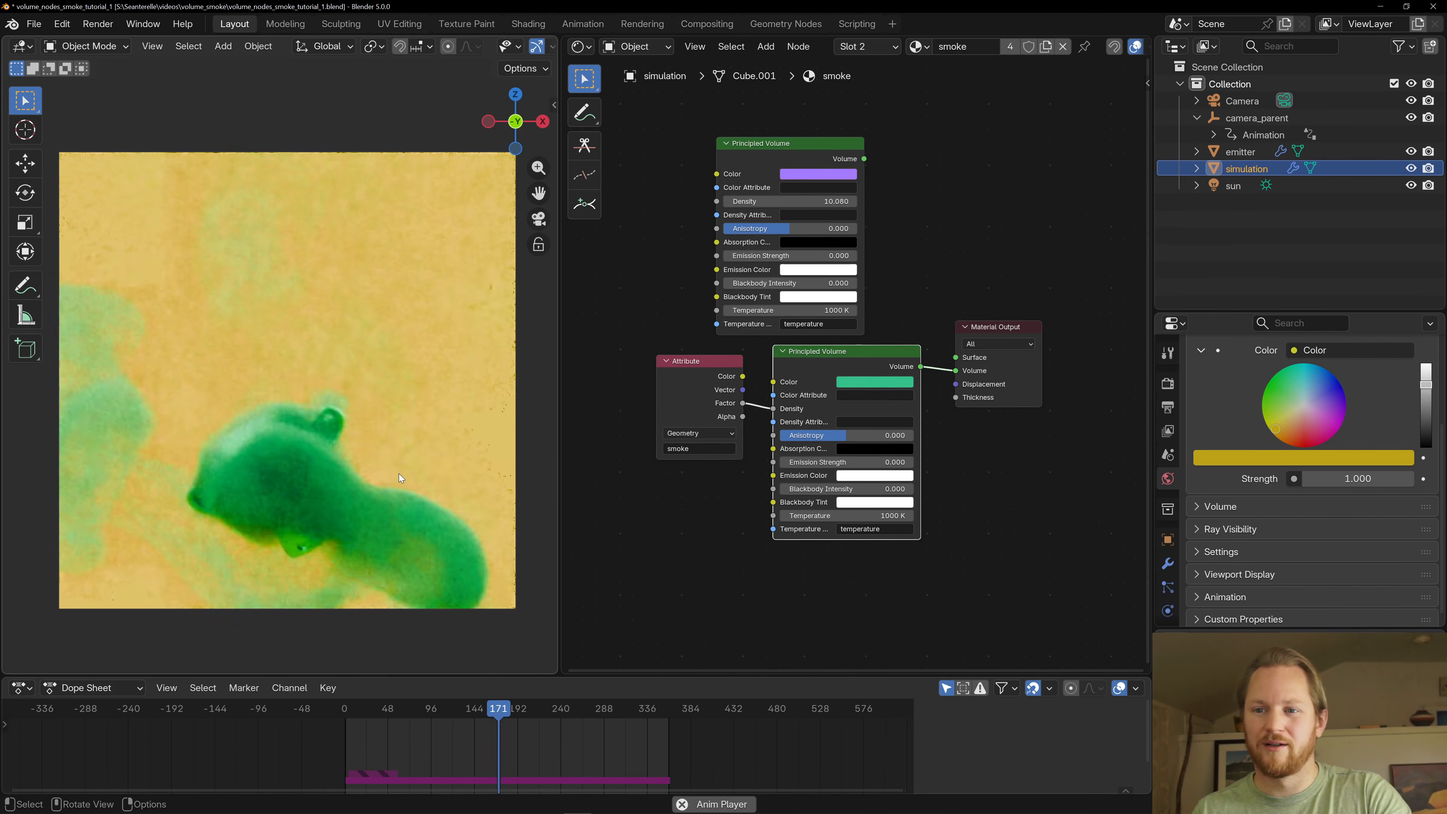
key("space")
- Brighten the smoke's green volume Color and play the animation on to frame 287
left_click(874, 381)
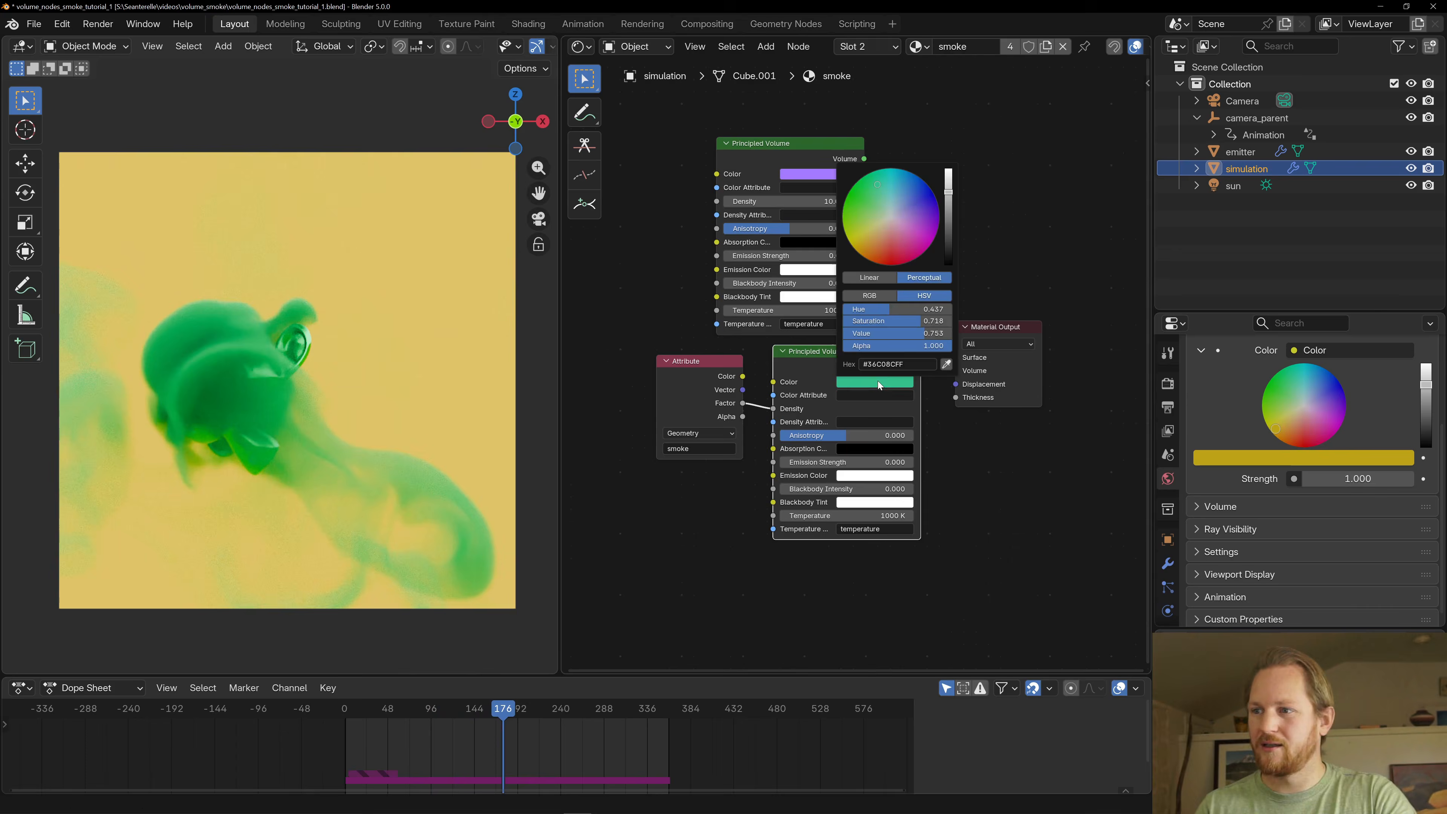
left_click_drag(950, 182, 949, 175)
key("space")
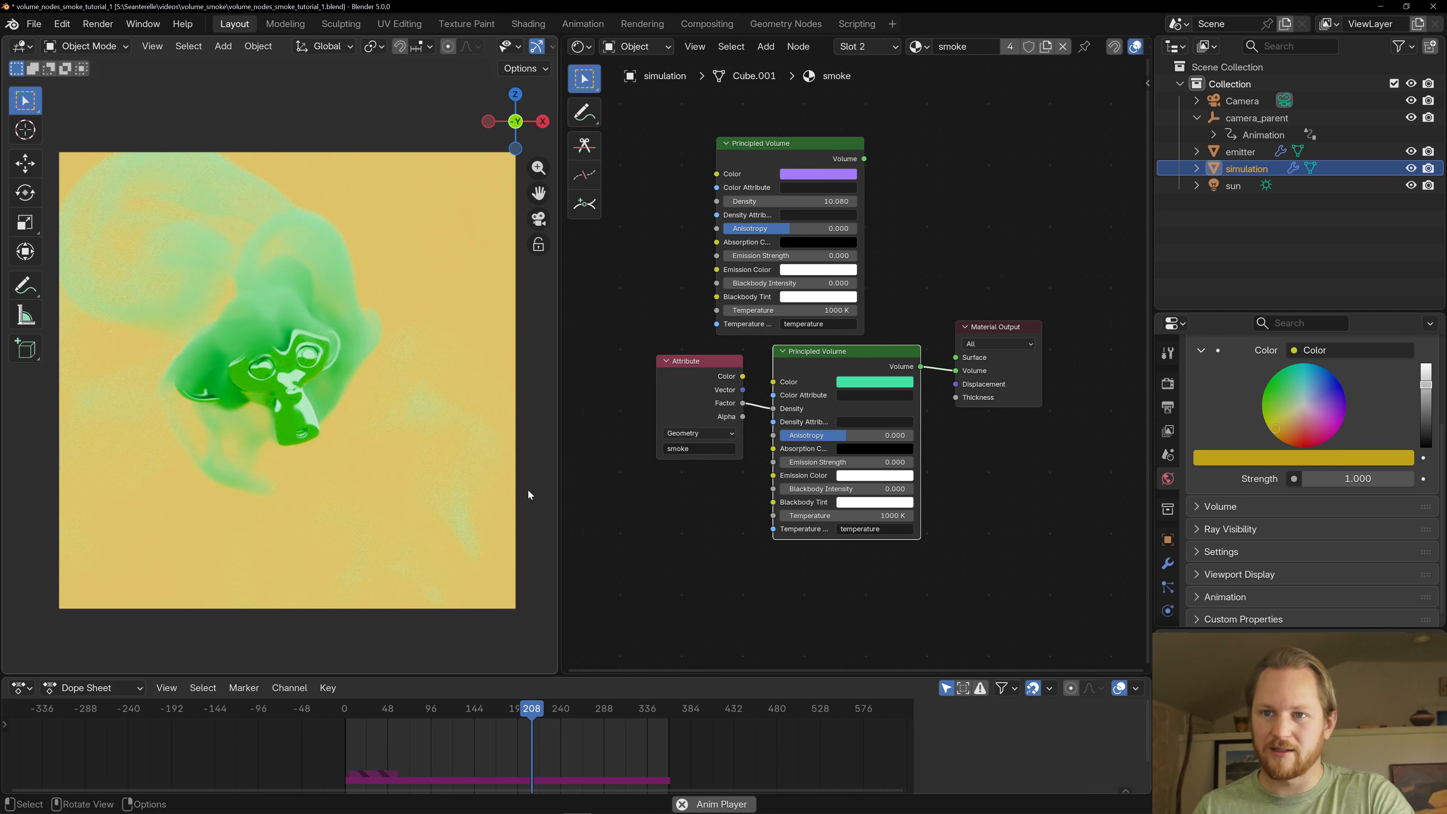
key("space")
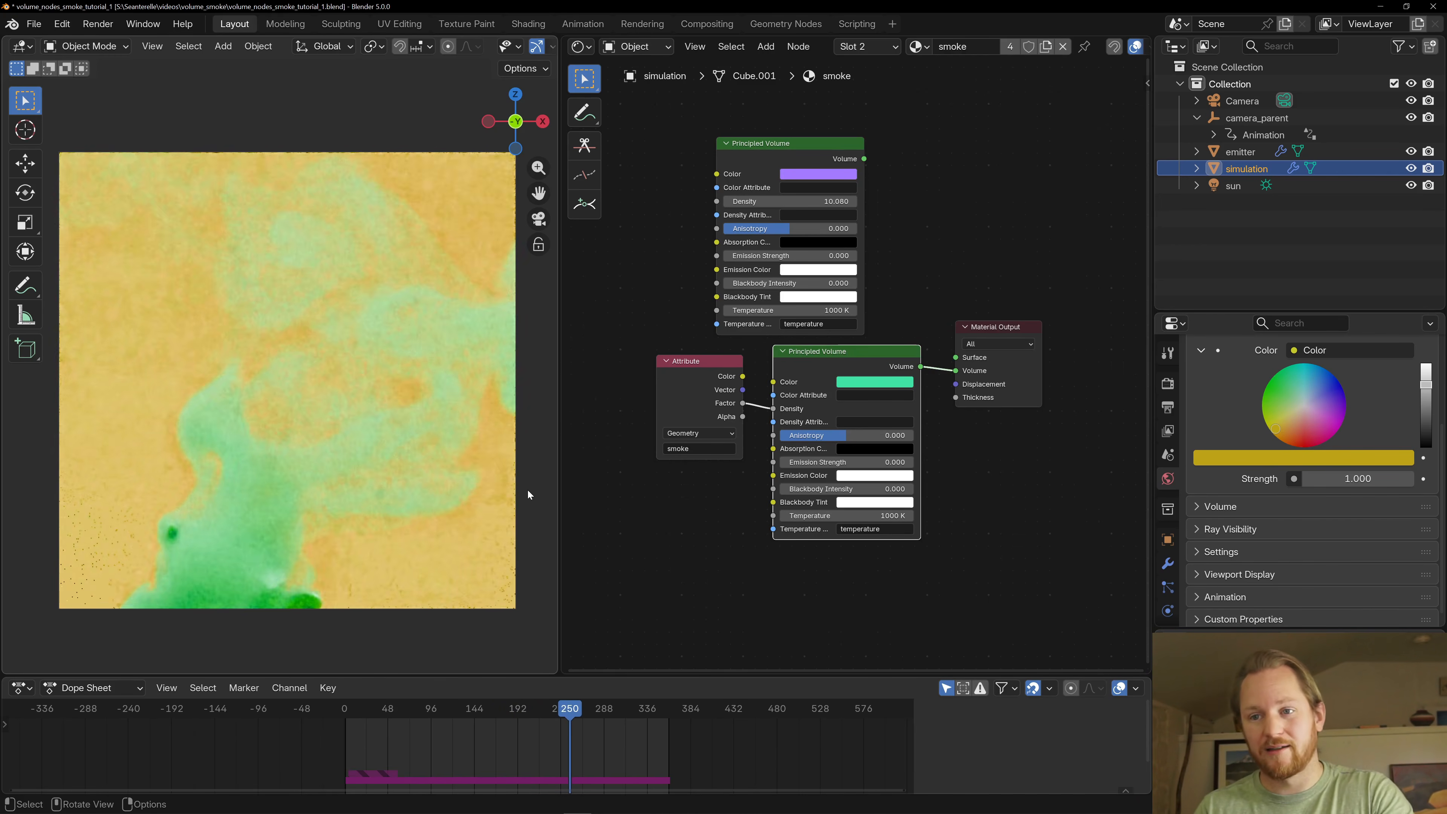
key("space")
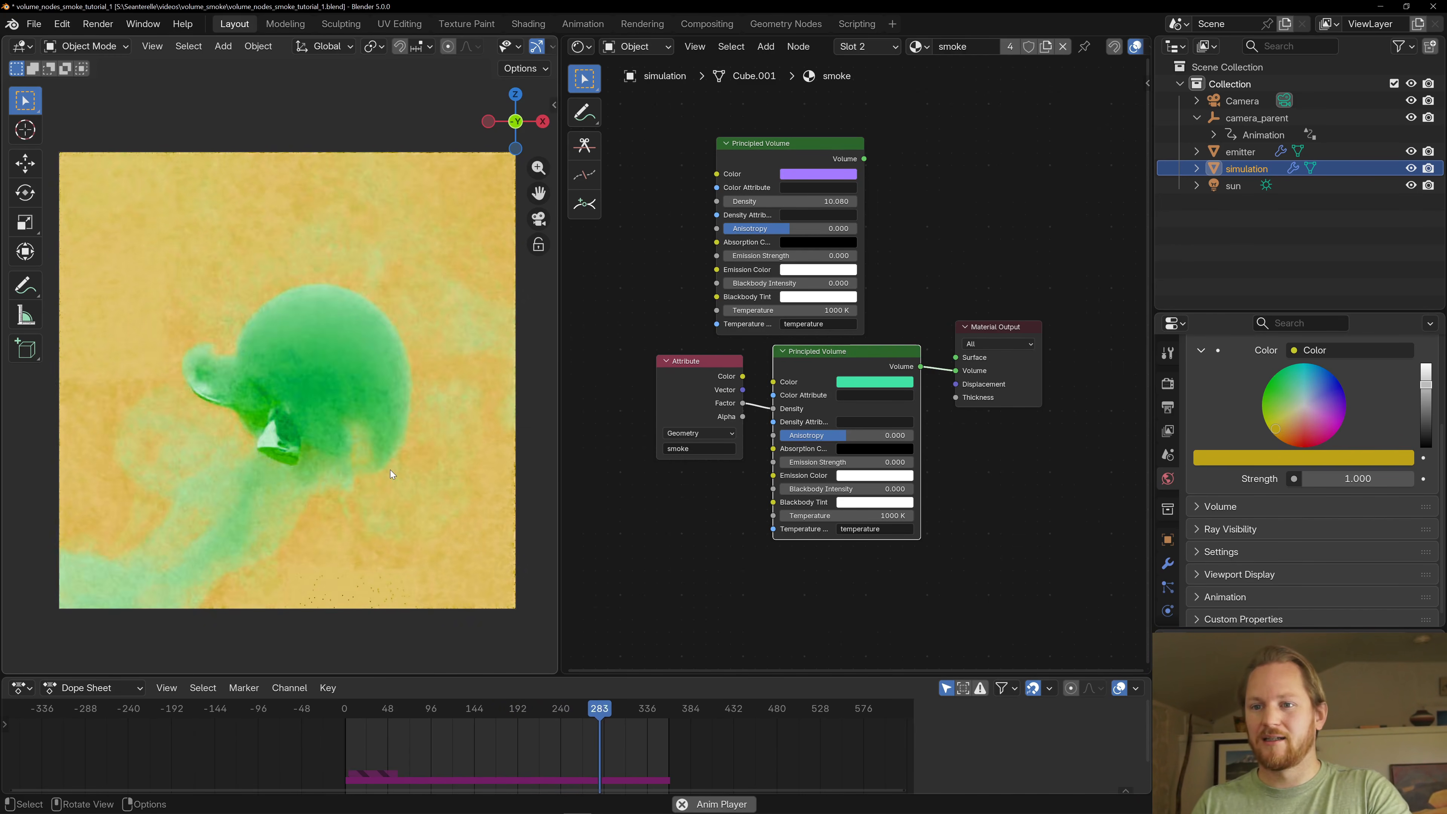
- Change the world background to a very dark teal green and brighten the smoke's green volume Color slightly
mouse_move(1302, 384)
left_mouse_down()
mouse_move(1319, 385)
mouse_move(1320, 418)
mouse_move(1295, 393)
mouse_move(1315, 381)
left_mouse_up()
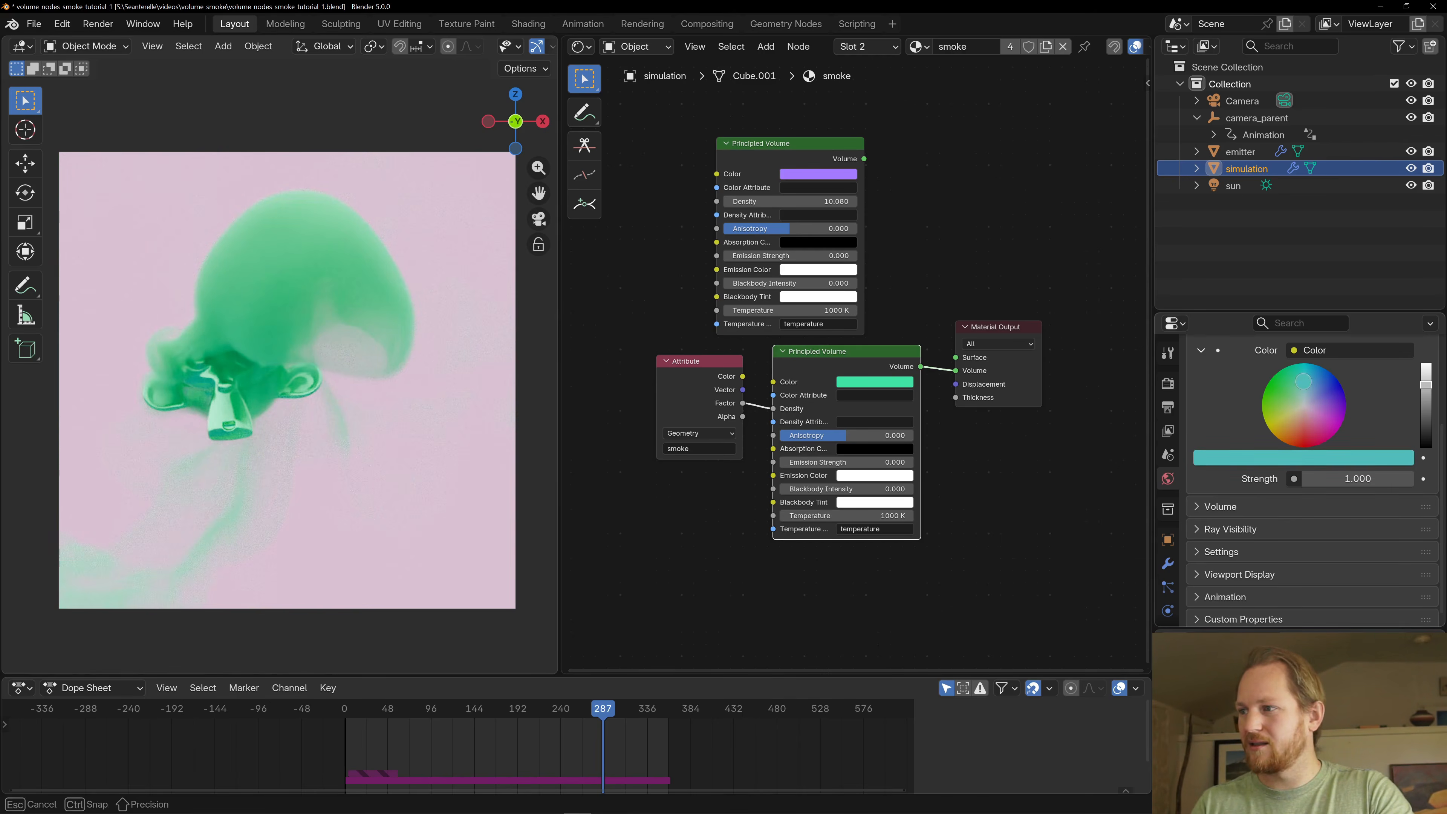
left_click_drag(1431, 424, 1425, 436)
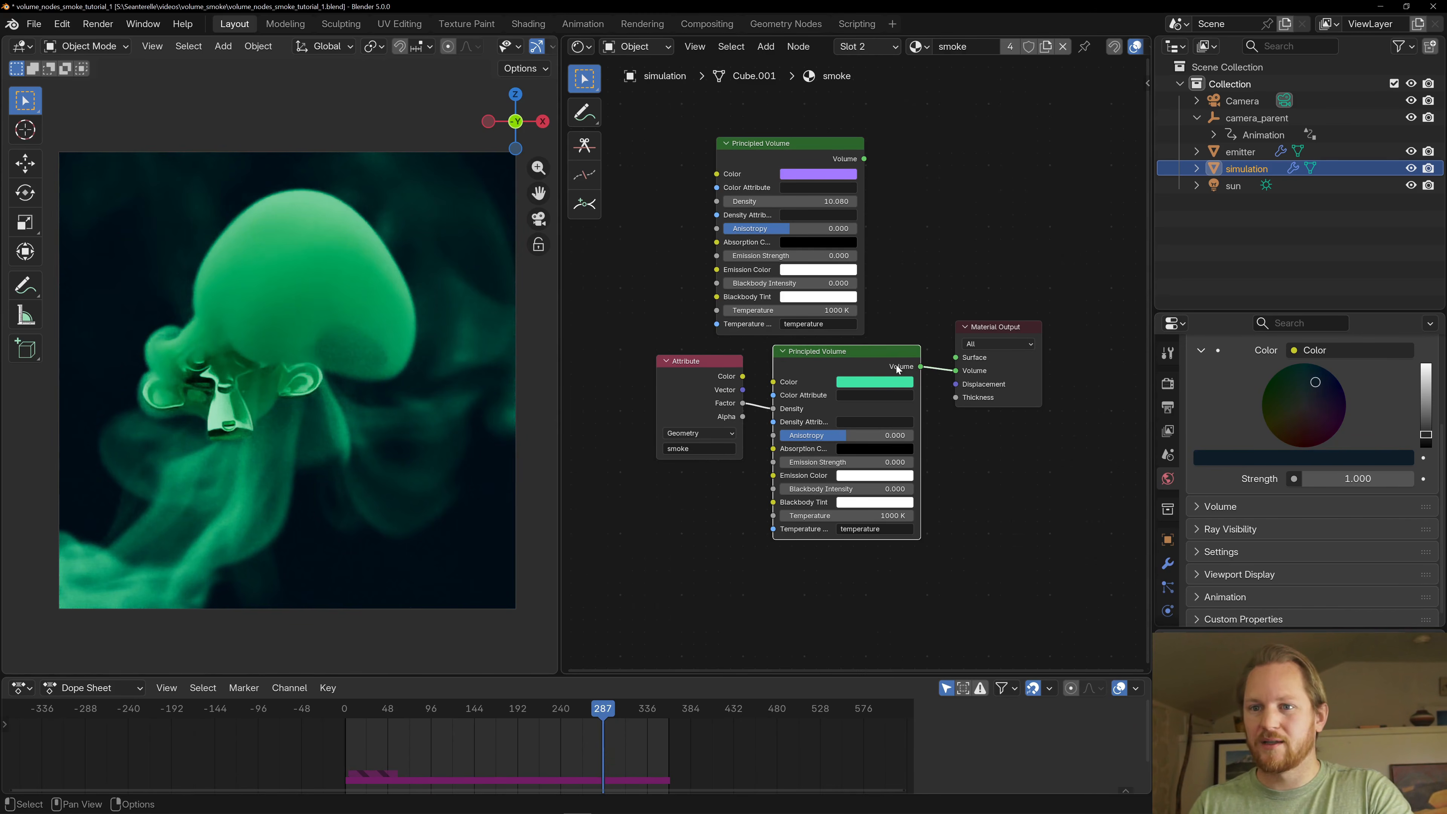
left_click(875, 382)
left_click_drag(948, 177, 948, 172)
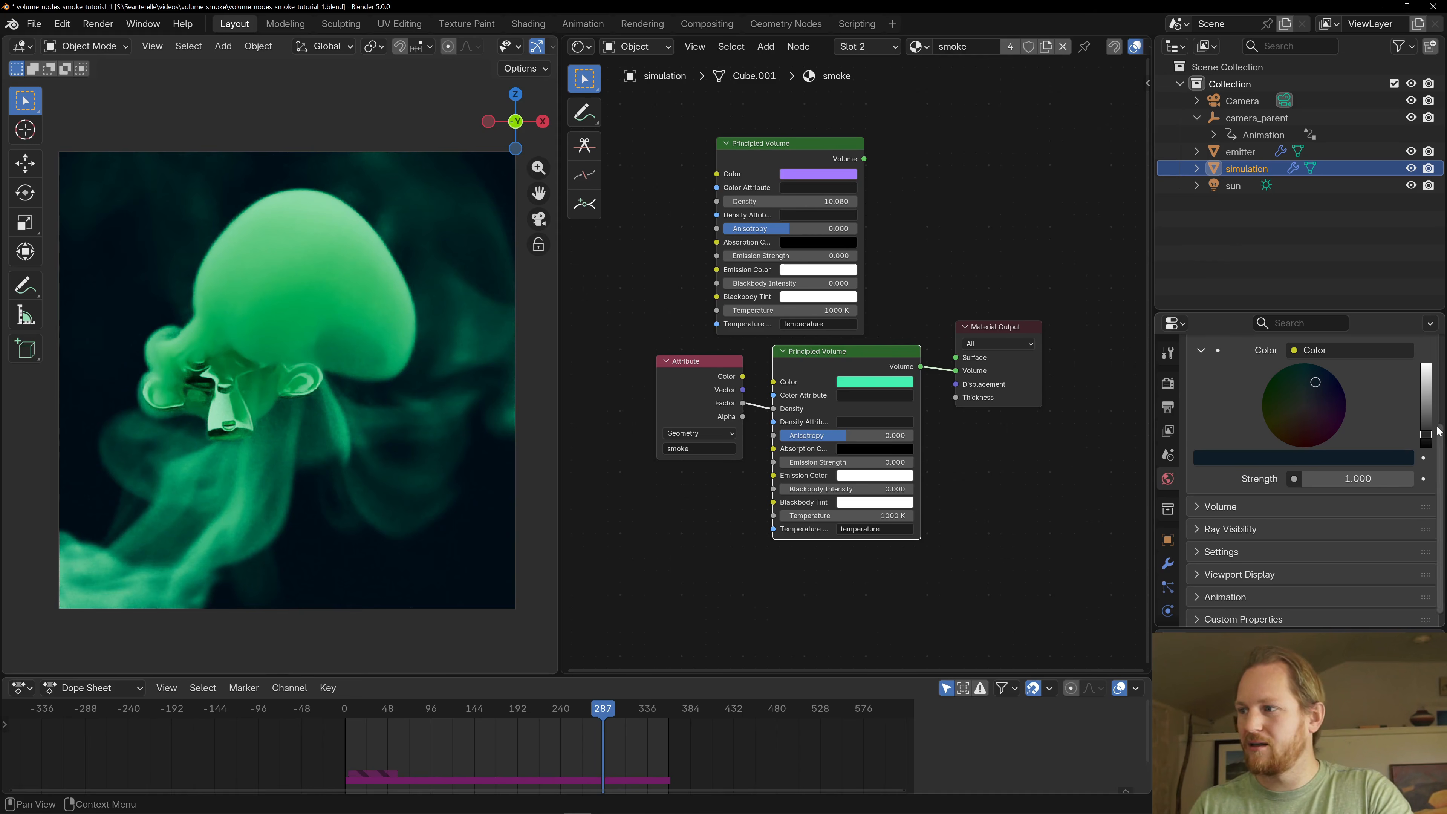
left_click(1297, 381)
- Play the rendered smoke against the dark background from frame 287 to about frame 320
left_click(846, 489)
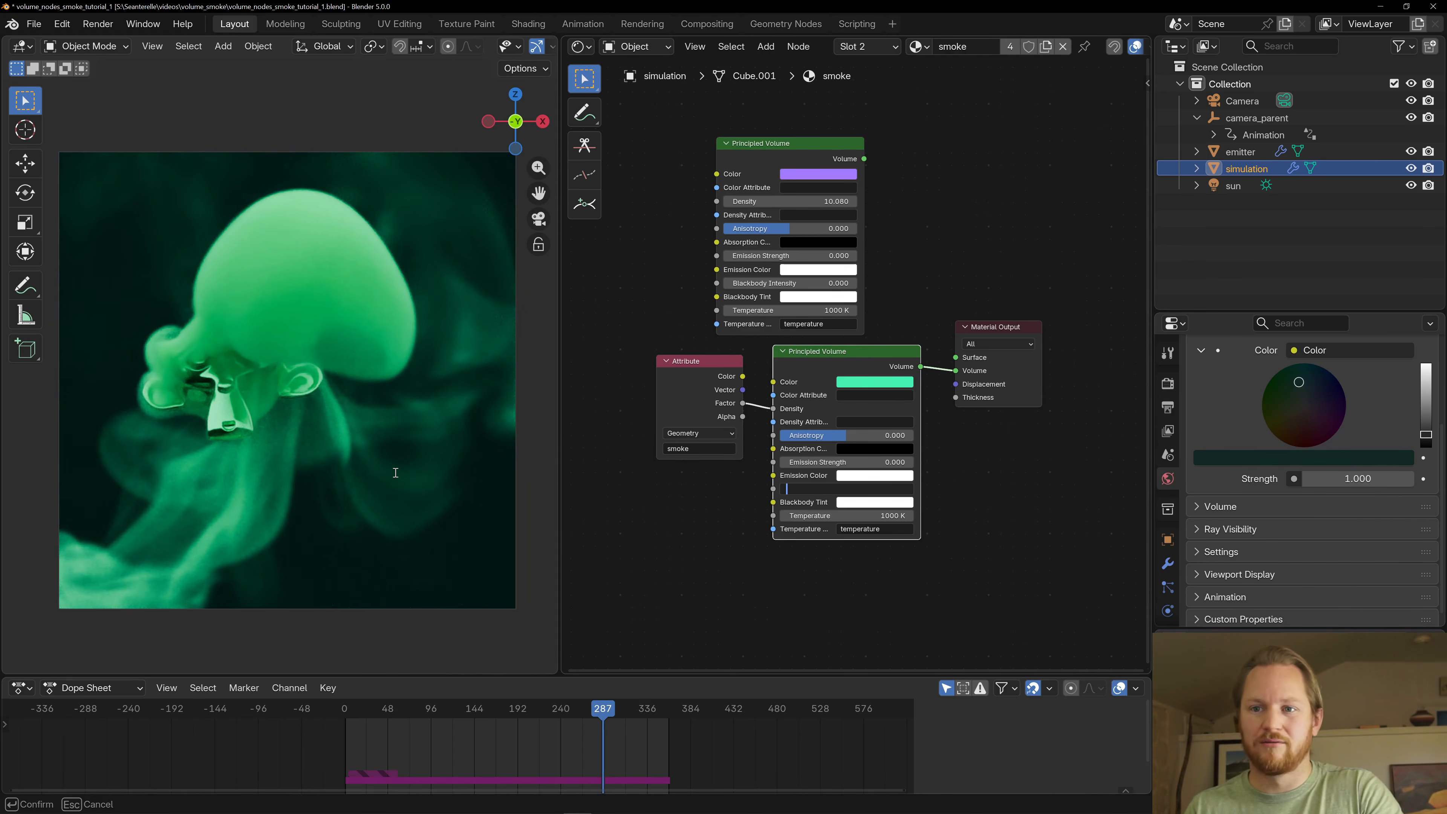
key("Return")
key("space")
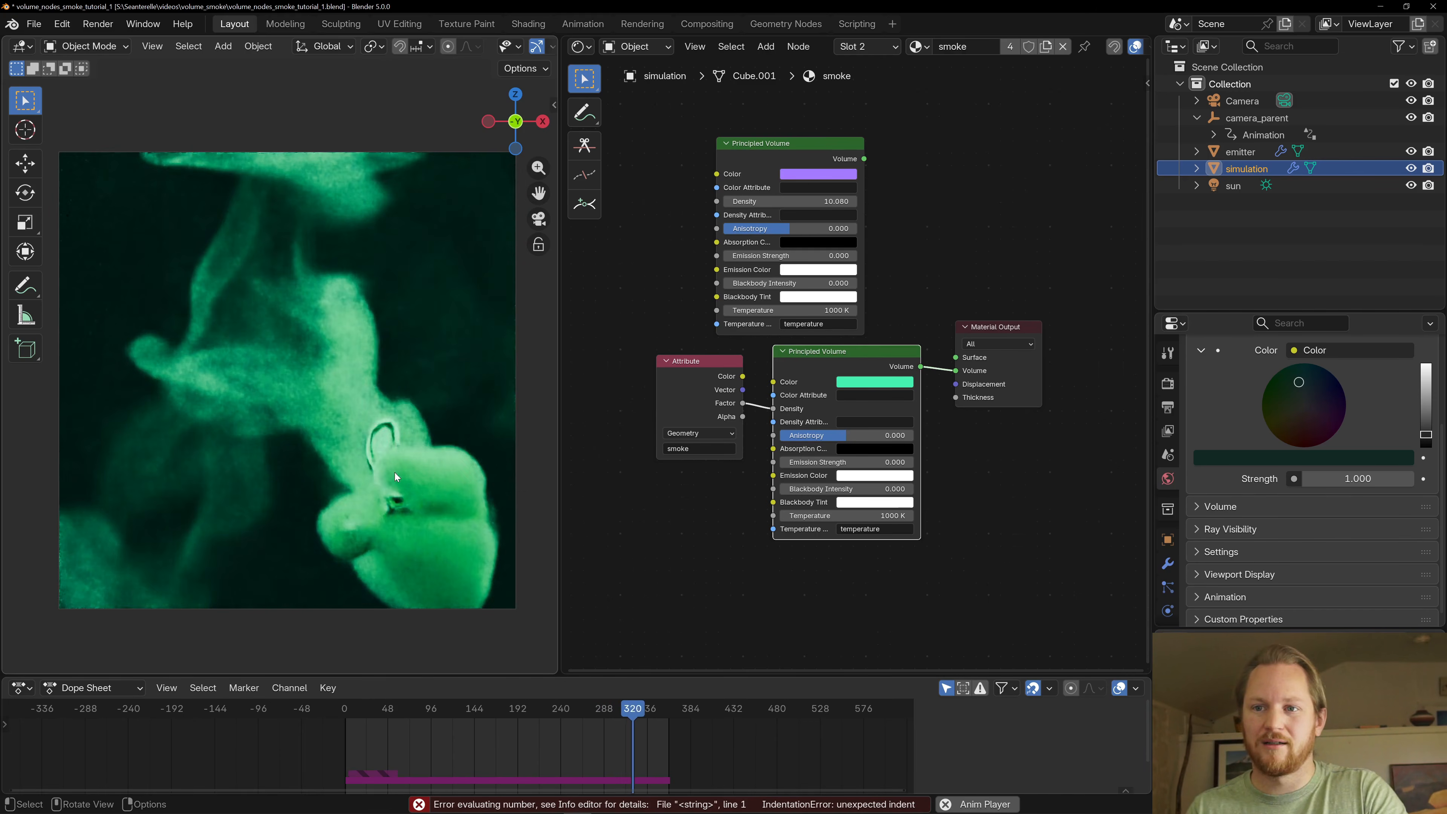